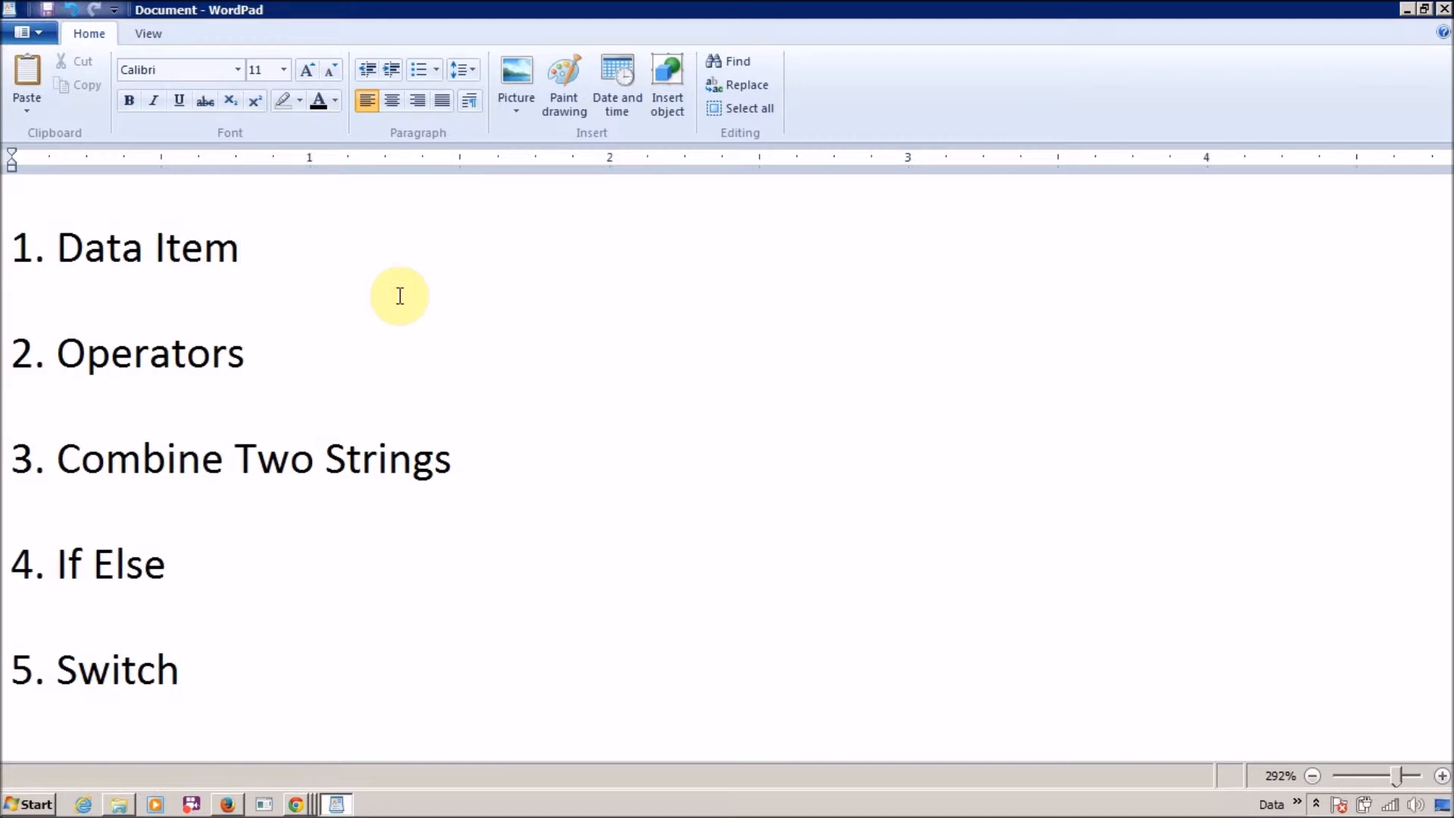
# Step: Switch from the WordPad topic list to the query view in IBM Cognos Report Studio
pyautogui.press('Right')
pyautogui.press('Down')
pyautogui.press('Up')
pyautogui.press('End')
pyautogui.hotkey('alt', 'Tab')
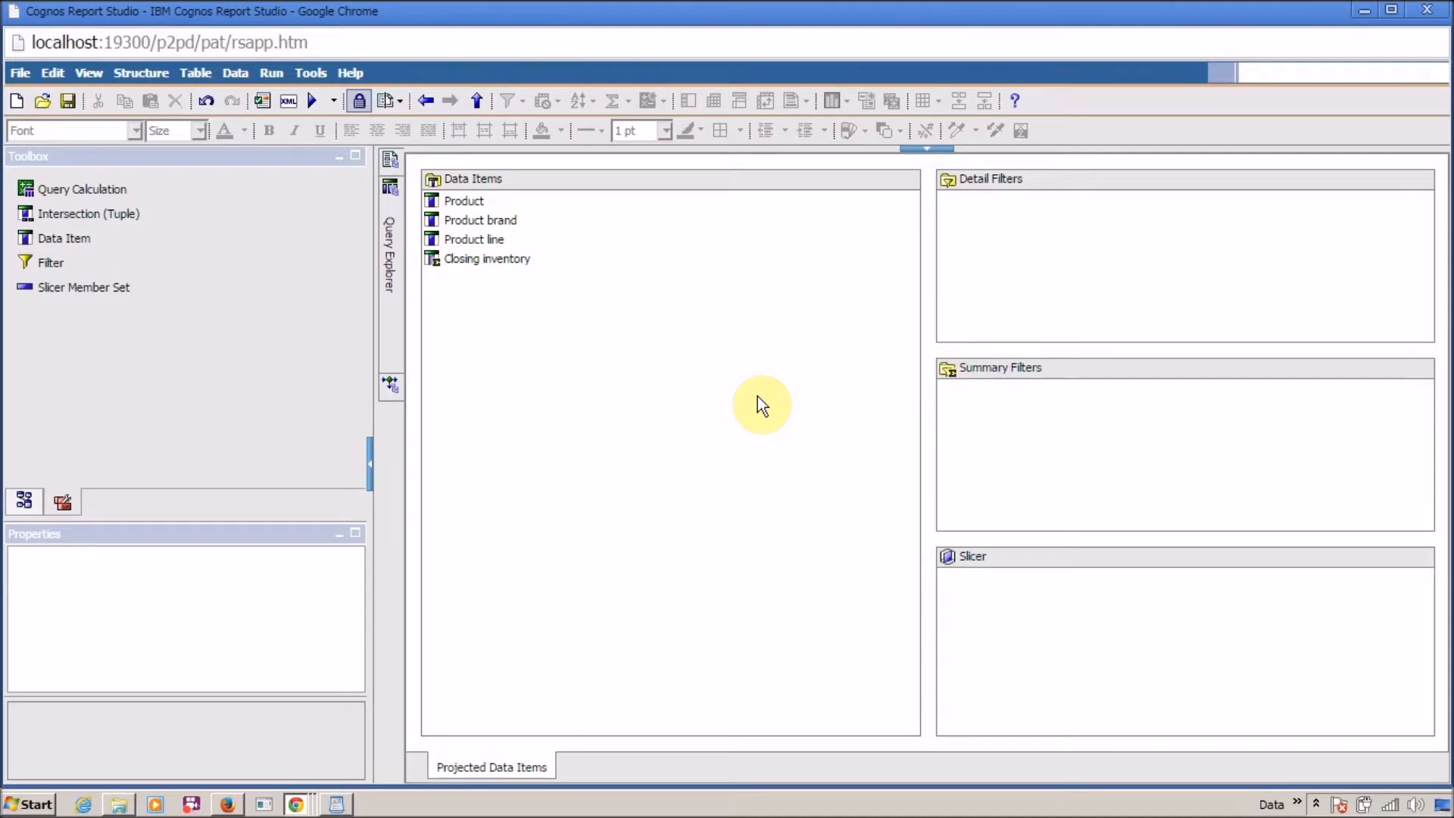
# Step: Add Opening inventory, Quantity shipped, Additions and Product line from the GO Sales source to the query's data items
pyautogui.click(62, 500)
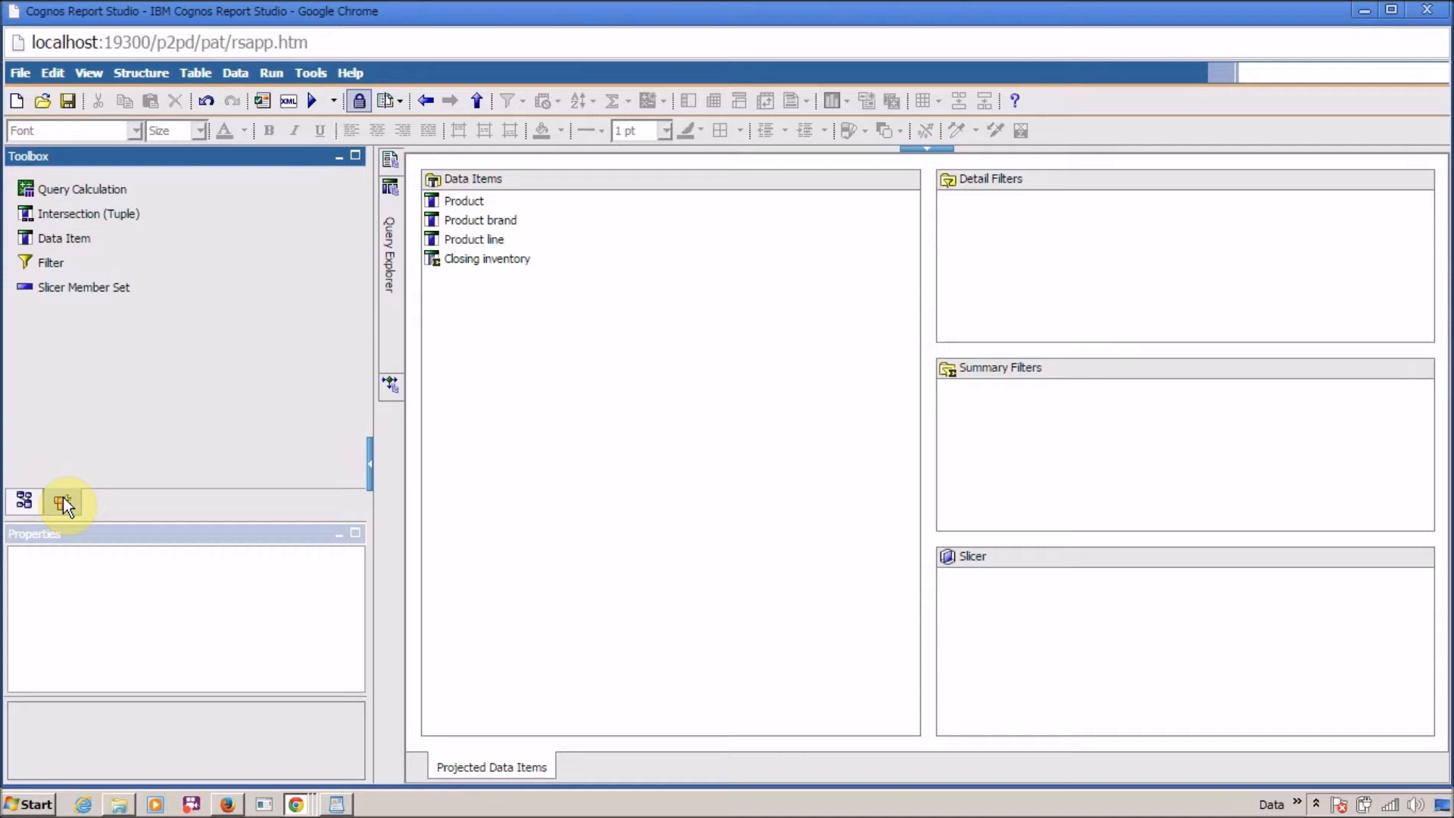
pyautogui.click(24, 501)
pyautogui.click(191, 282)
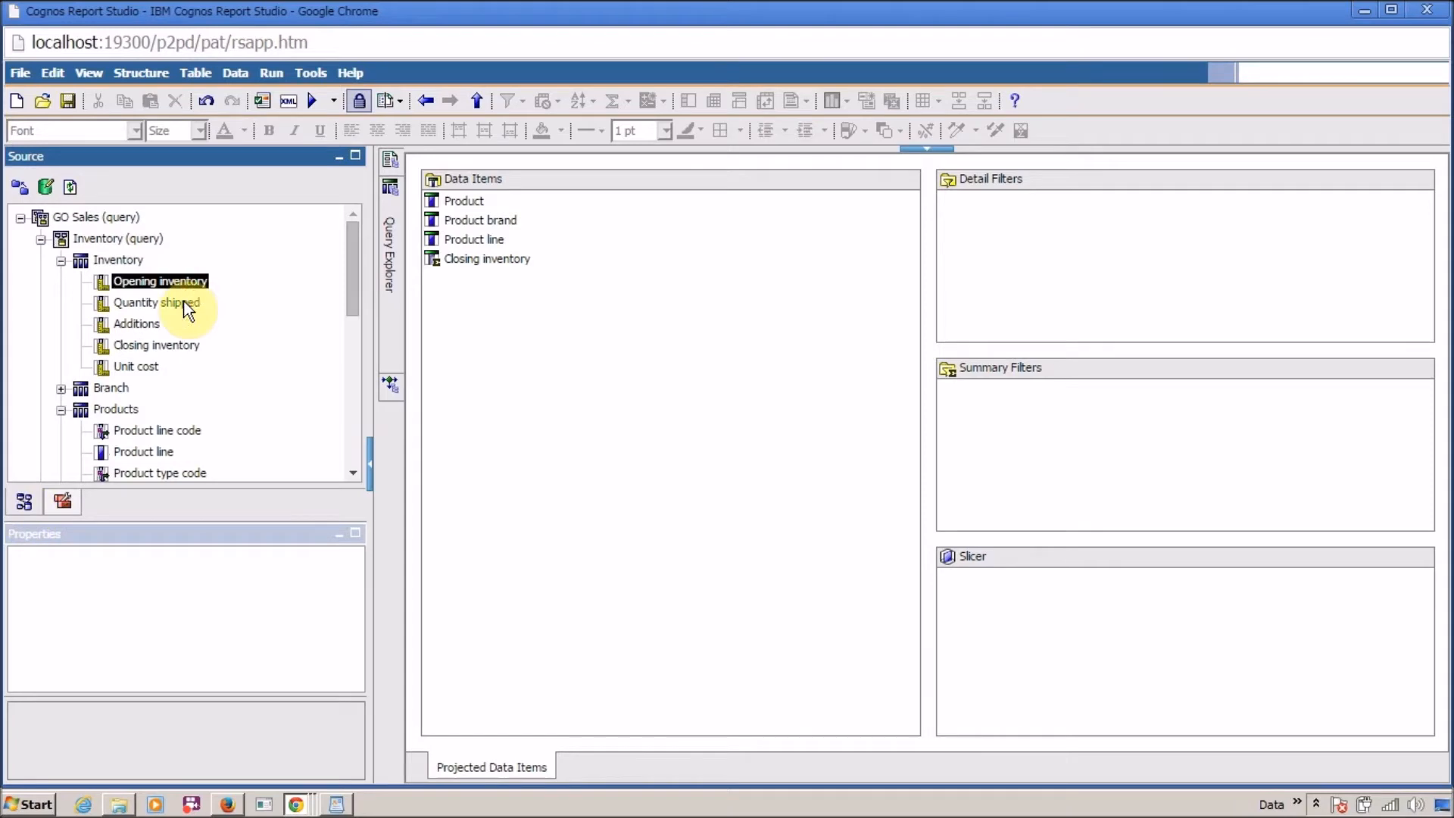
pyautogui.keyDown('ctrl'); pyautogui.click(187, 305); pyautogui.keyUp('ctrl')
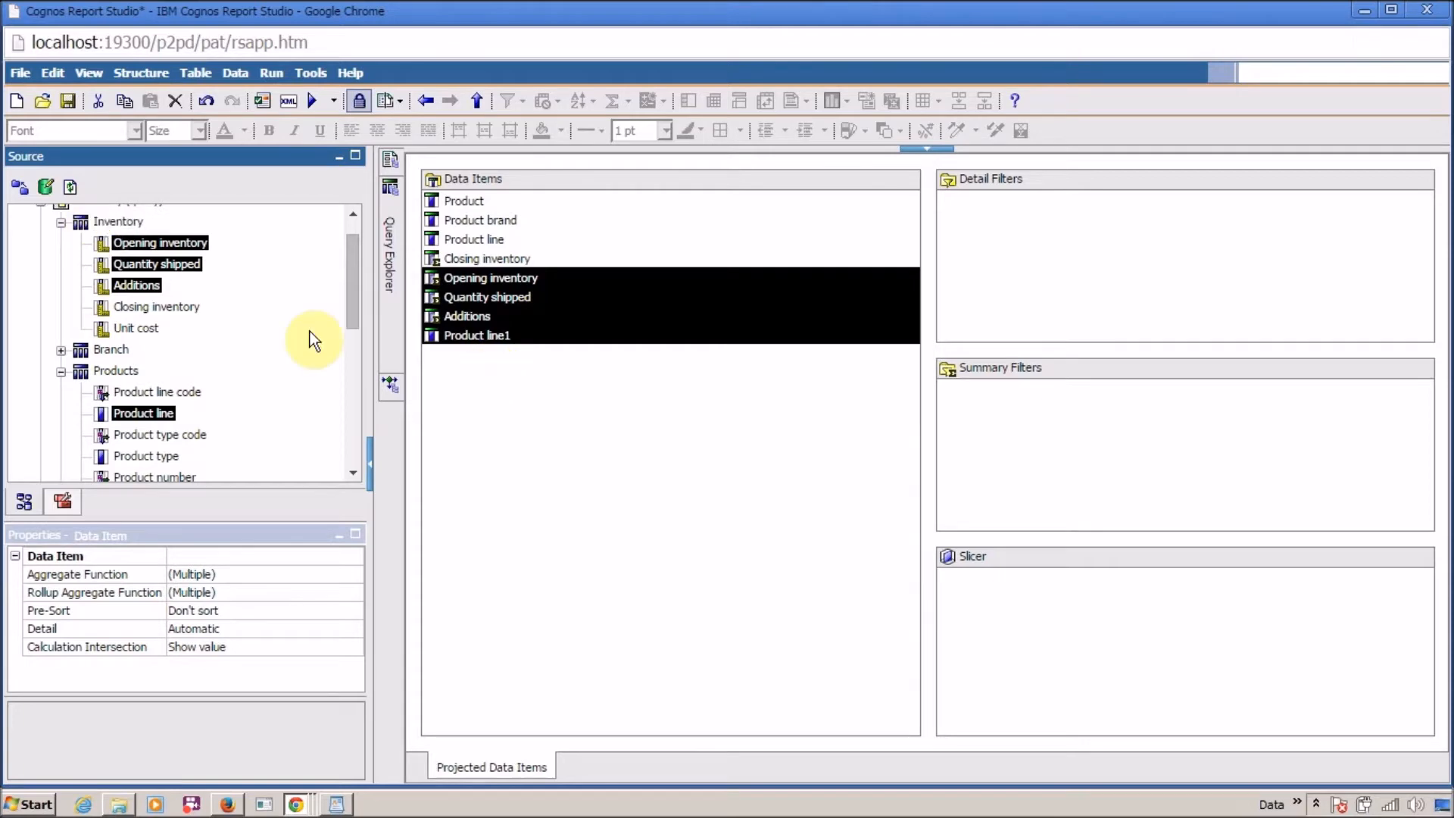
pyautogui.click(483, 387)
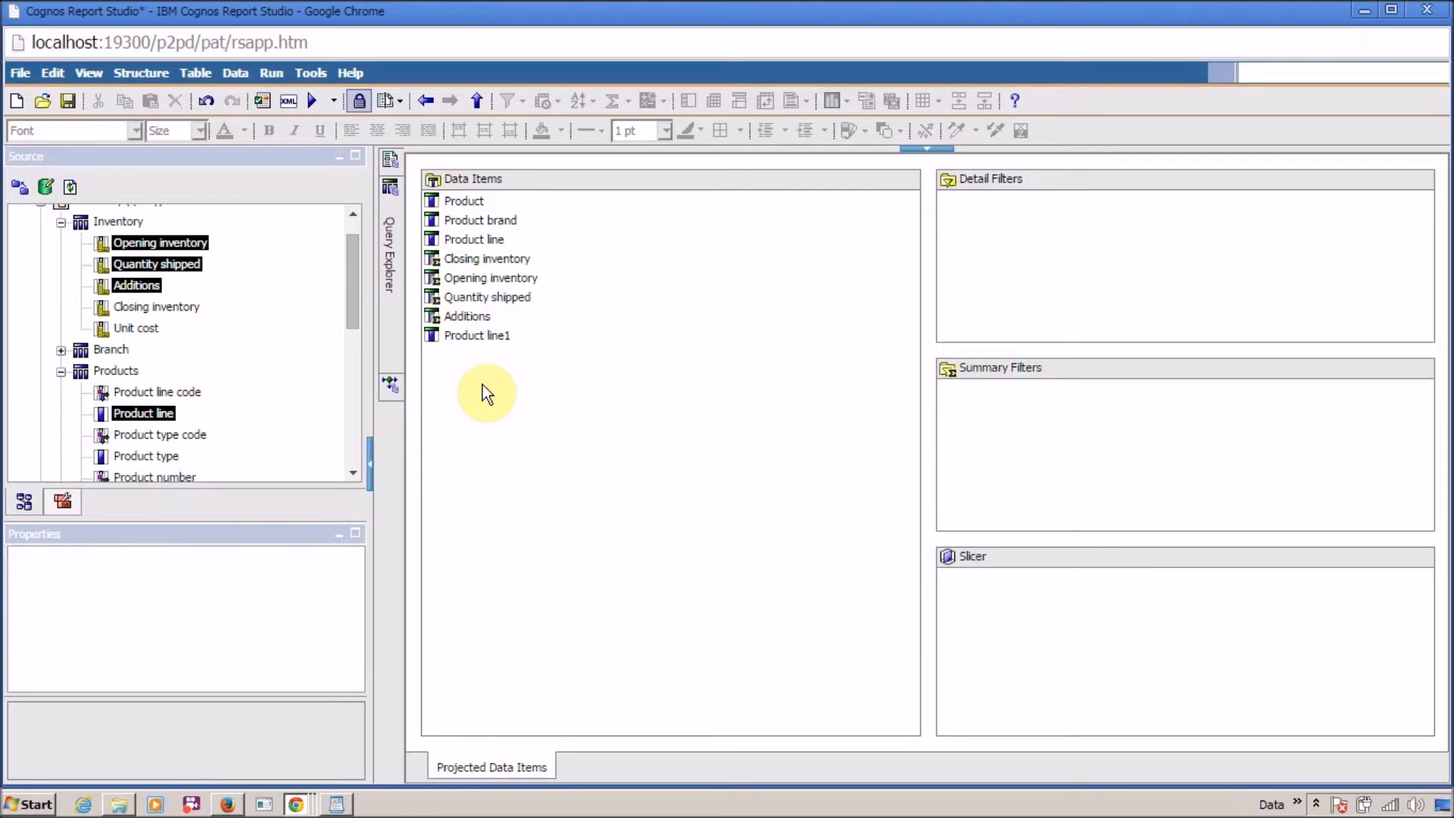
# Step: Select the four newly added data items and undo their insertion into the query
pyautogui.click(517, 260)
pyautogui.click(515, 276)
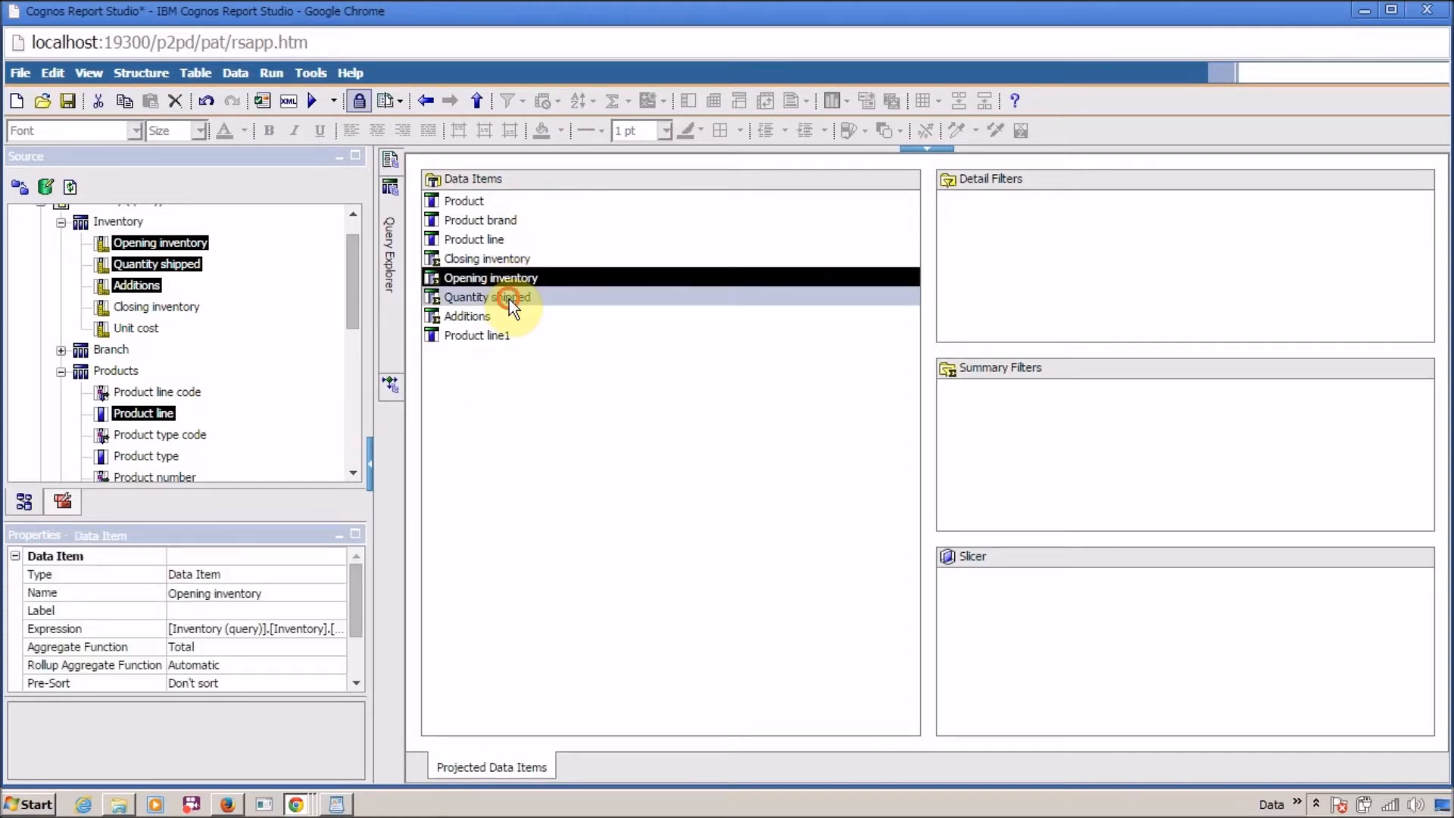
pyautogui.keyDown('shift'); pyautogui.click(509, 298); pyautogui.keyUp('shift')
pyautogui.keyDown('shift'); pyautogui.click(498, 314); pyautogui.keyUp('shift')
pyautogui.keyDown('shift'); pyautogui.click(497, 333); pyautogui.keyUp('shift')
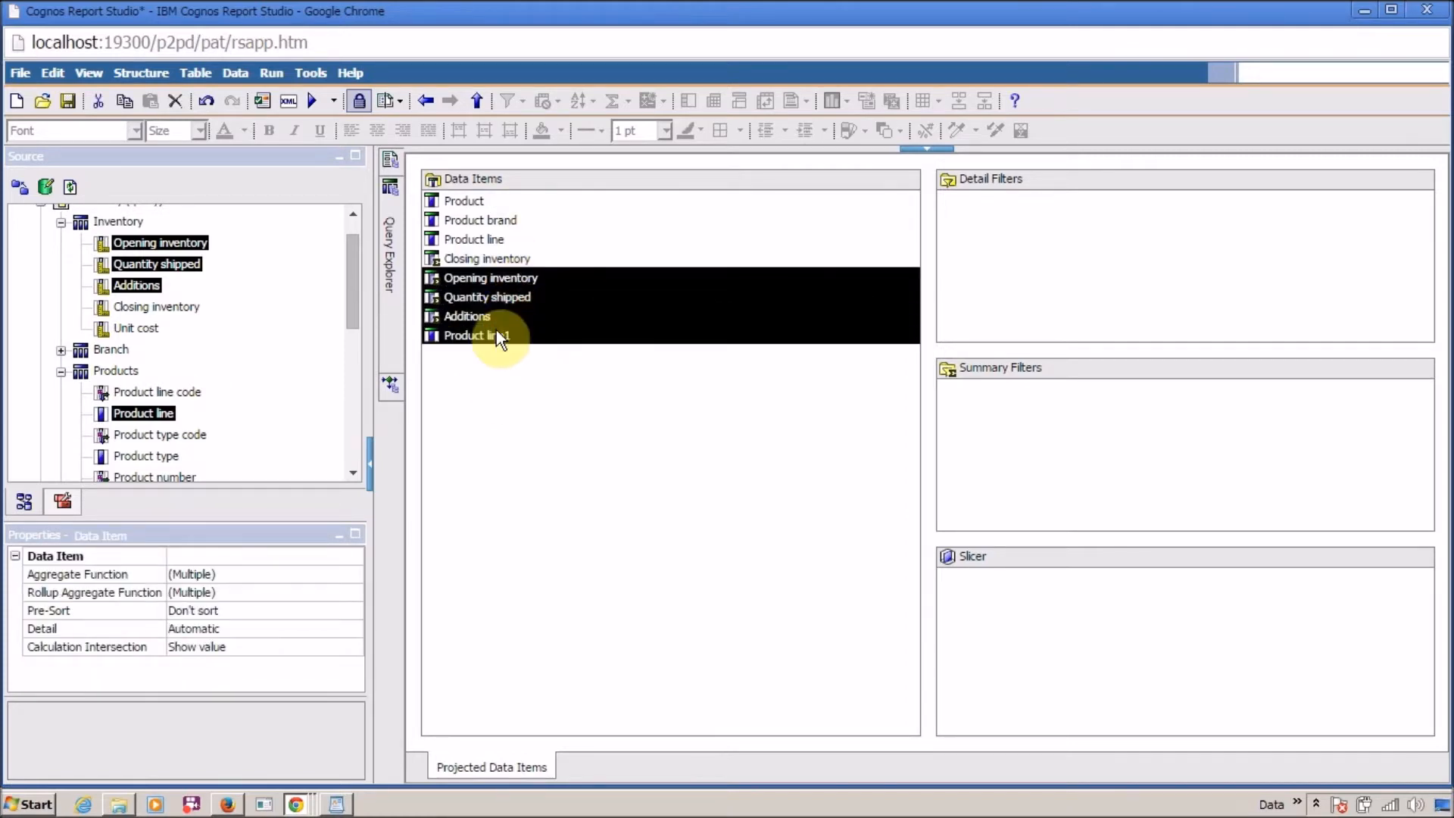
pyautogui.click(207, 101)
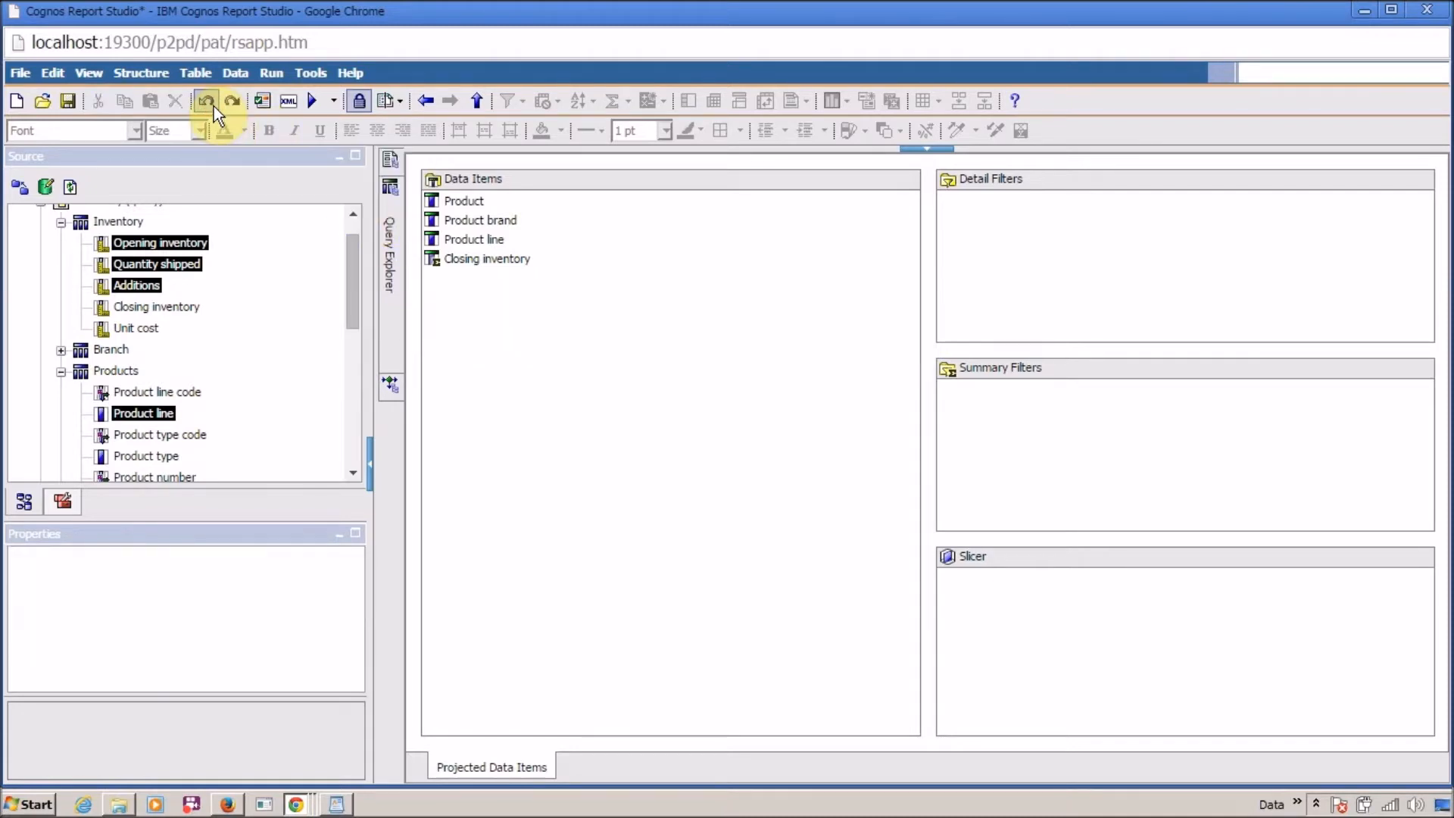
# Step: Insert a new Data Item from the toolbox into the query and name it "Total Amount of Product"
pyautogui.click(73, 506)
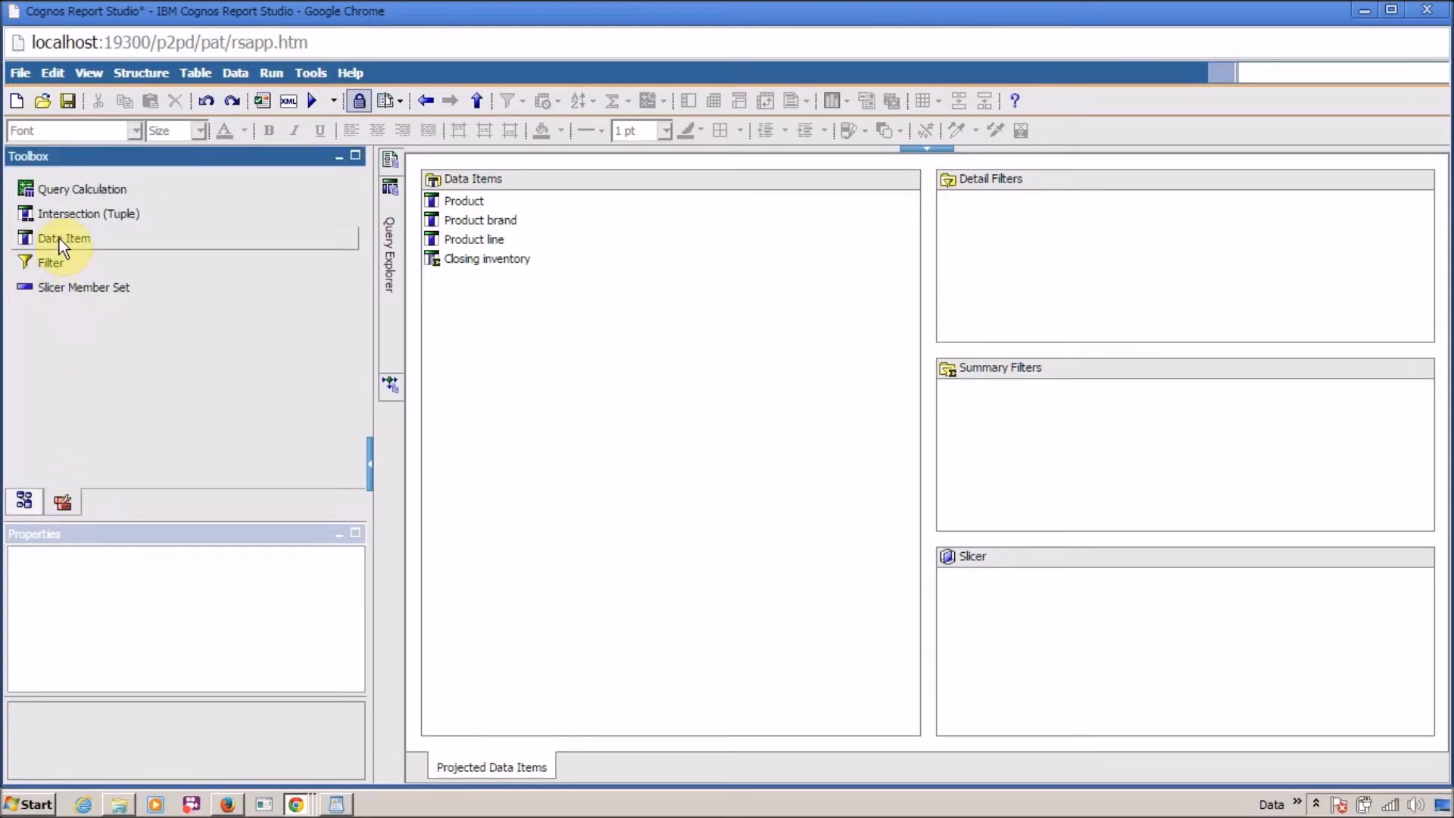
pyautogui.moveTo(60, 239); pyautogui.dragTo(552, 365)
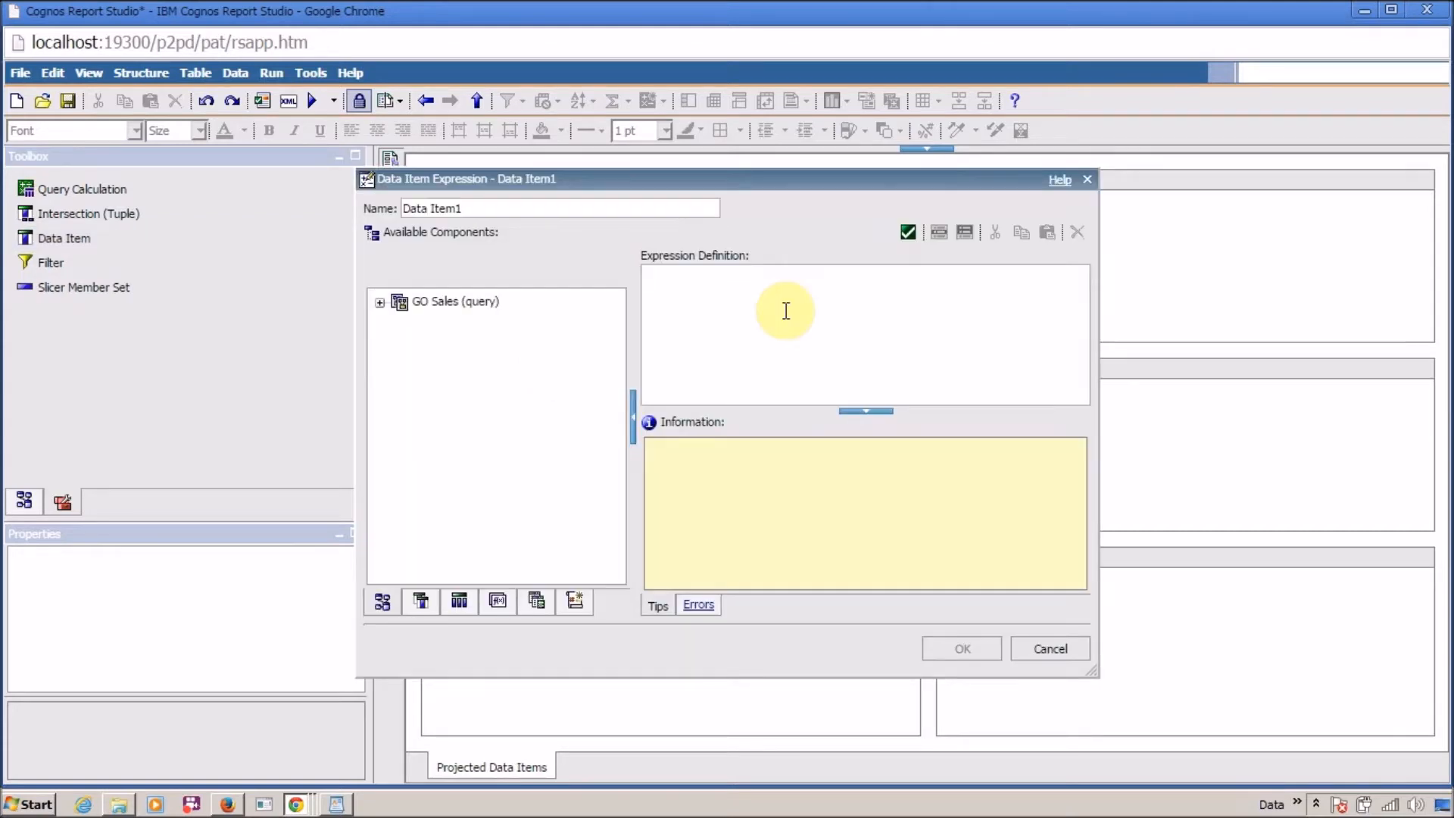
pyautogui.doubleClick(666, 208)
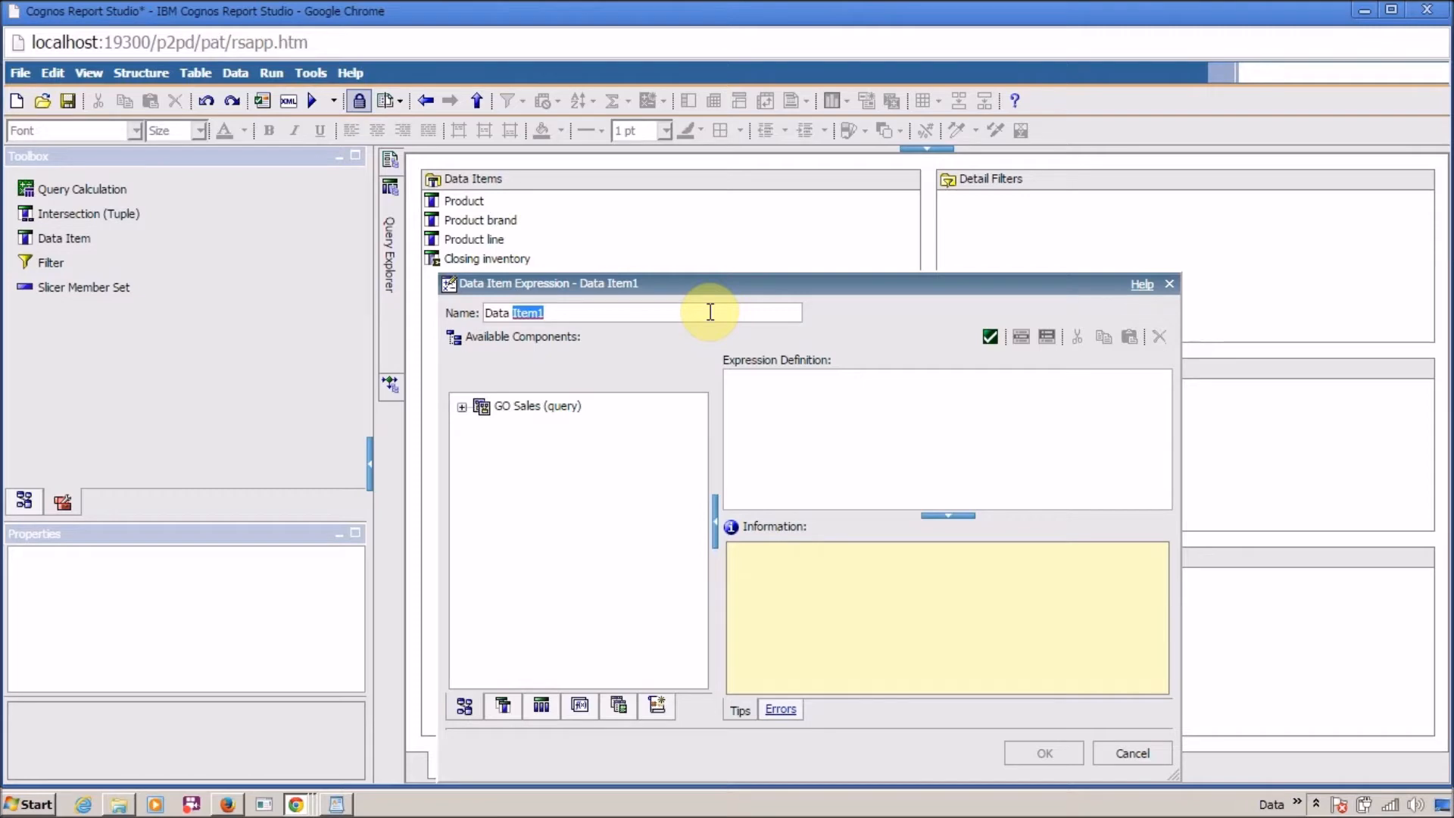
pyautogui.tripleClick(711, 312)
pyautogui.press('BackSpace')
pyautogui.write('C')
pyautogui.press('BackSpace')
pyautogui.write('Tot')
pyautogui.write('tal Am')
pyautogui.write('ount ')
pyautogui.write('of Prod')
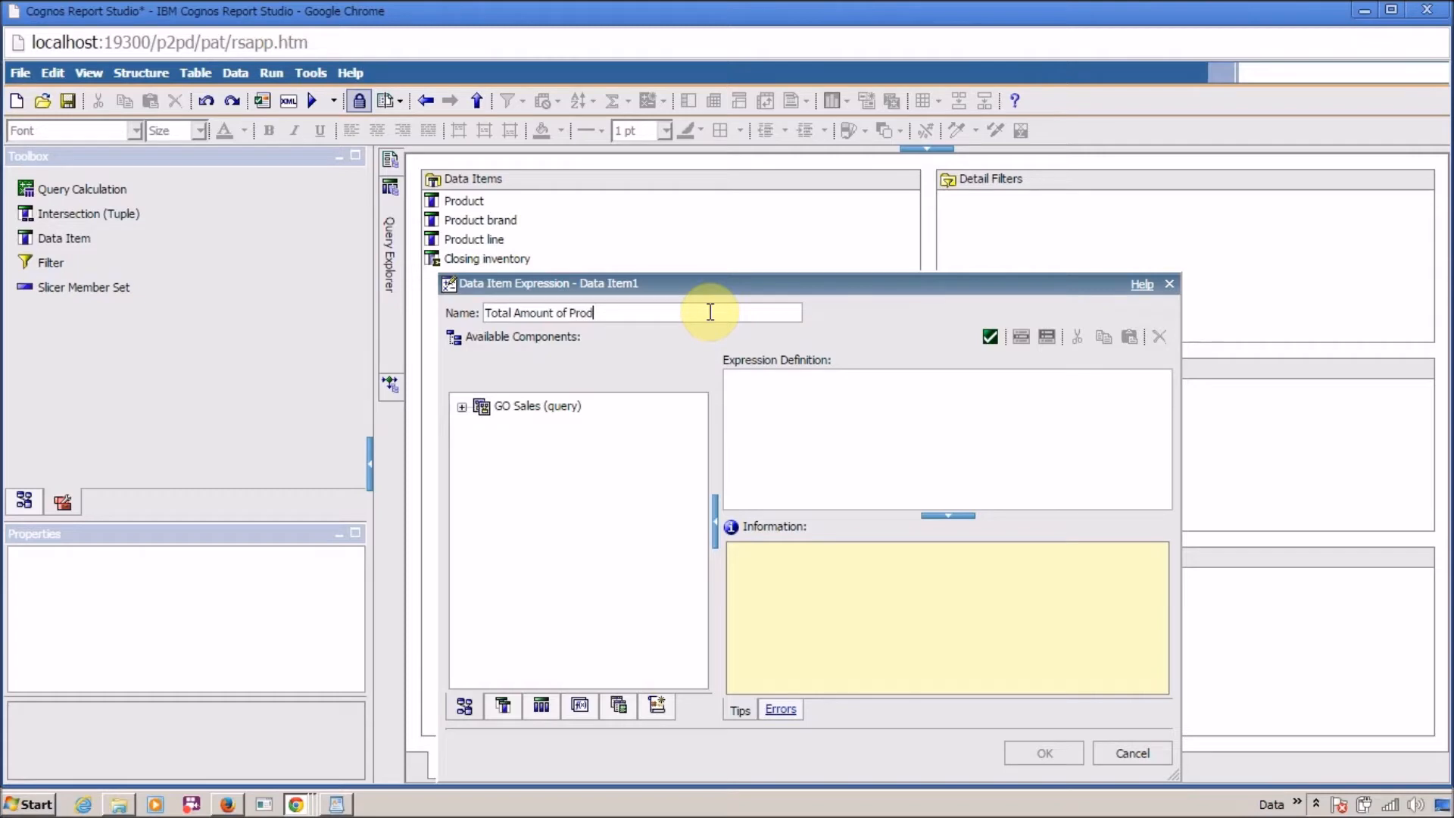
pyautogui.write('uct')
# Step: Expand GO Sales (query) down to Inventory and select Closing inventory and Unit cost among the available components
pyautogui.click(462, 407)
pyautogui.click(481, 428)
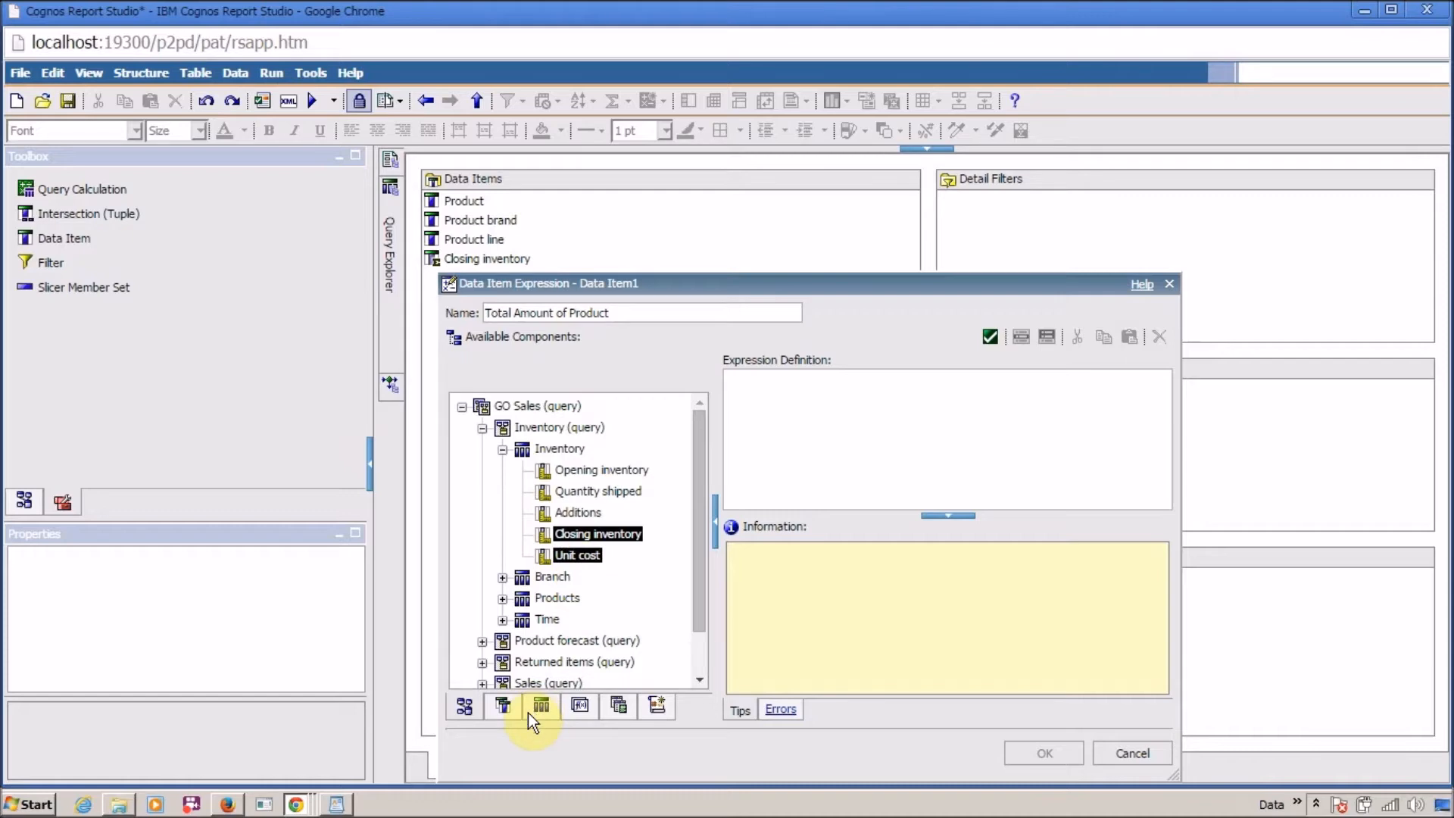
# Step: Examine the descriptions of the arithmetic and separator operators available for the expression
pyautogui.click(571, 712)
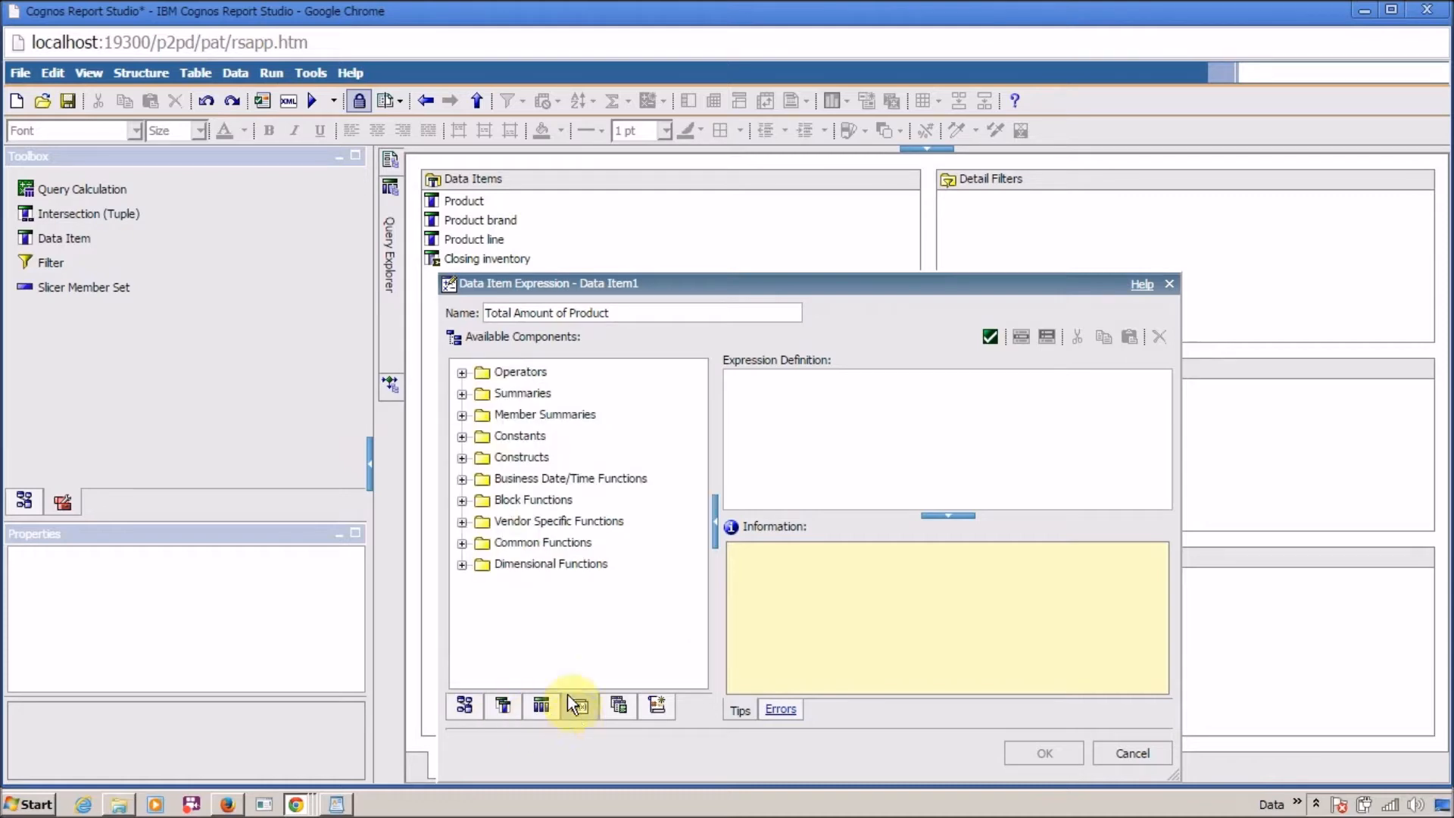
pyautogui.click(462, 372)
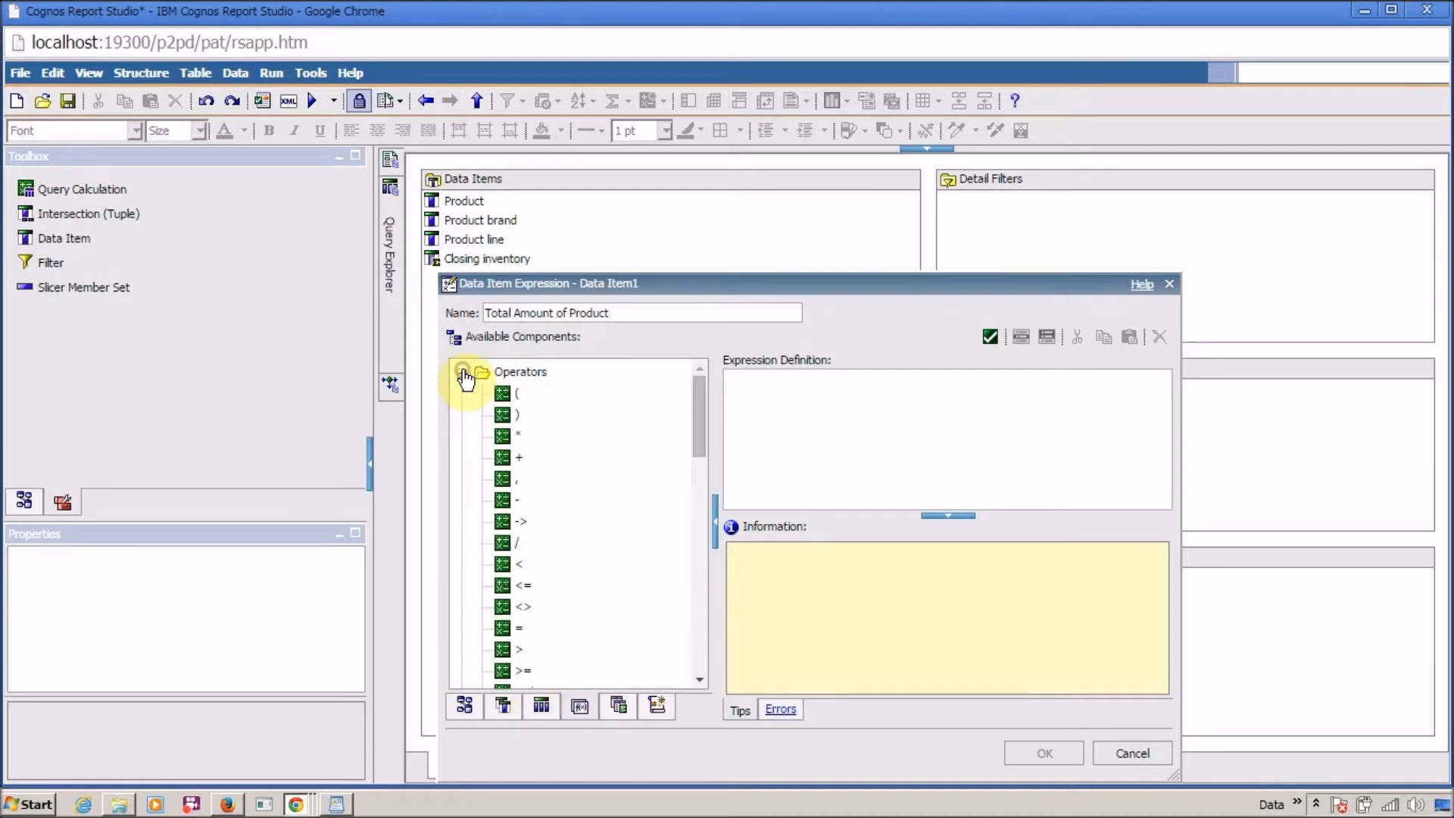
pyautogui.scroll(-1, 700, 409)
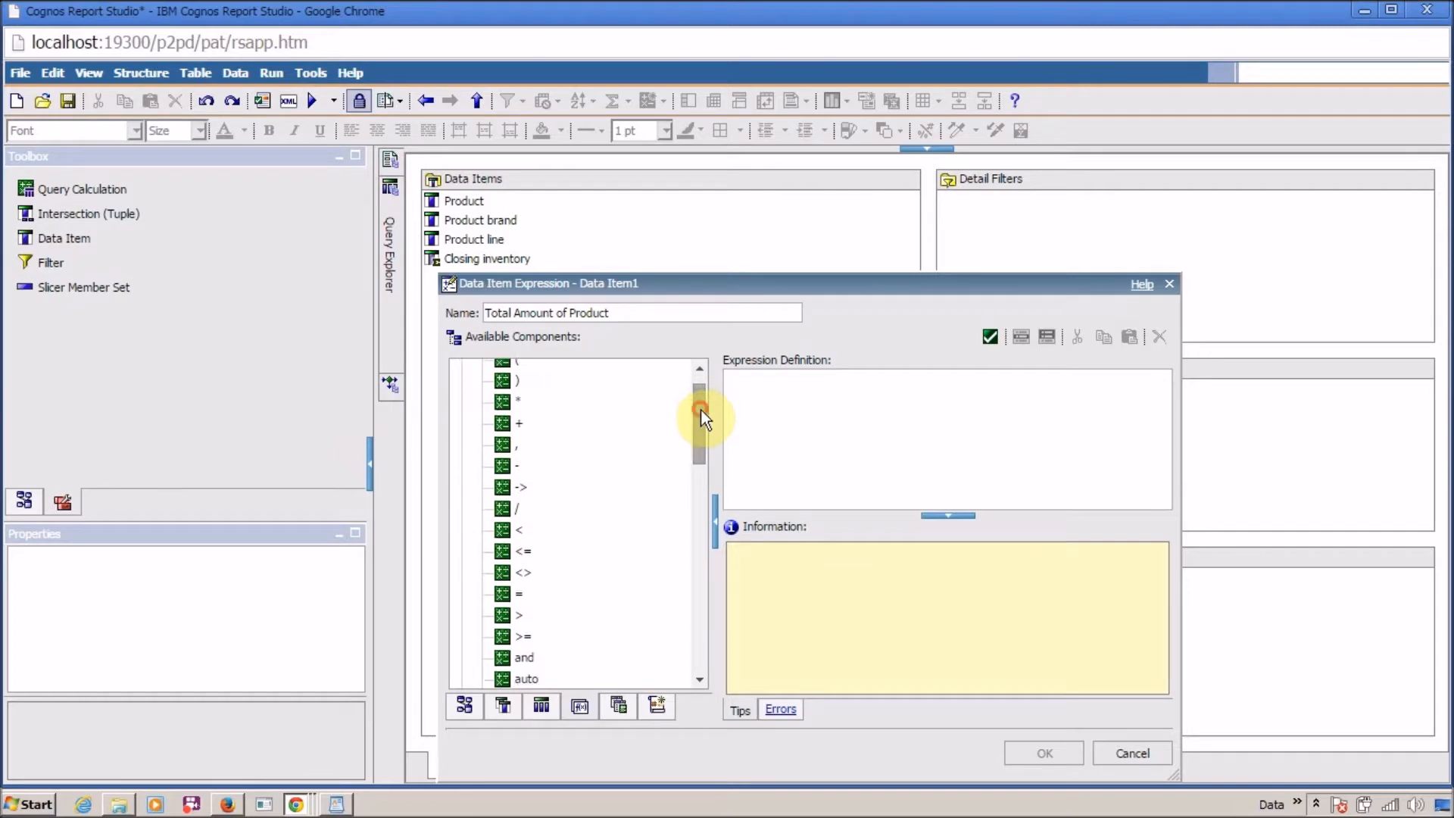
pyautogui.click(513, 401)
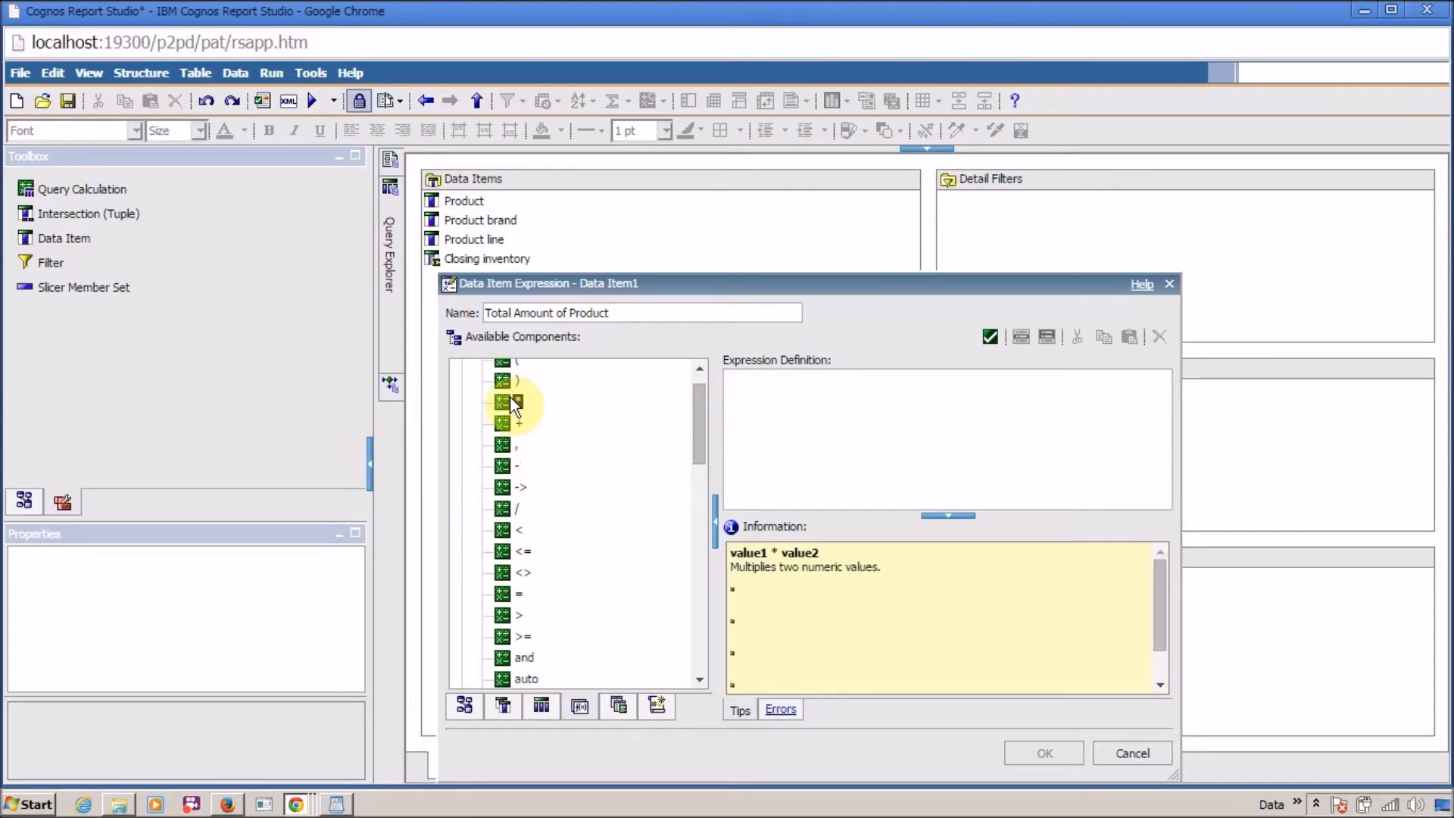
pyautogui.click(515, 422)
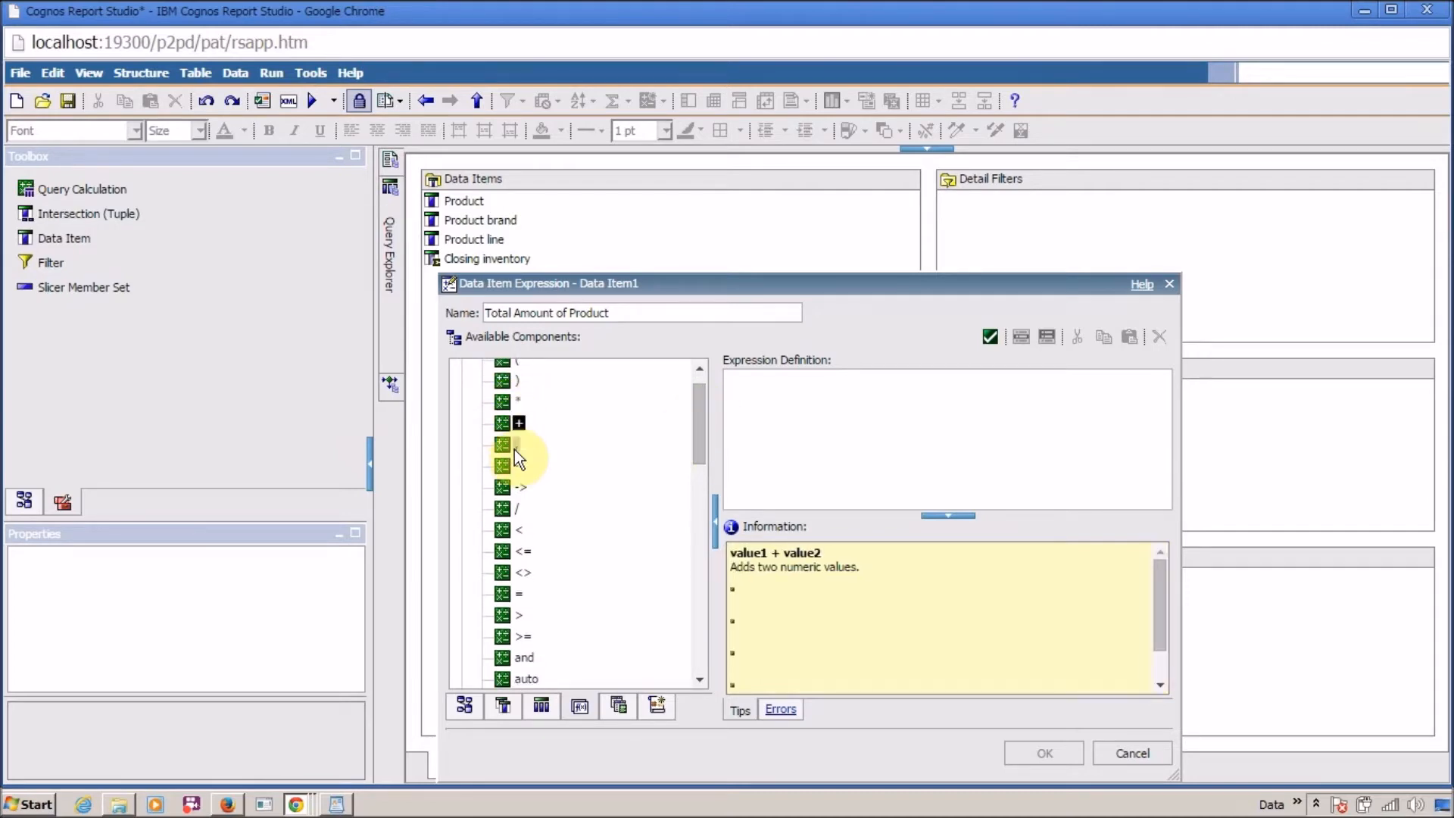
pyautogui.click(515, 445)
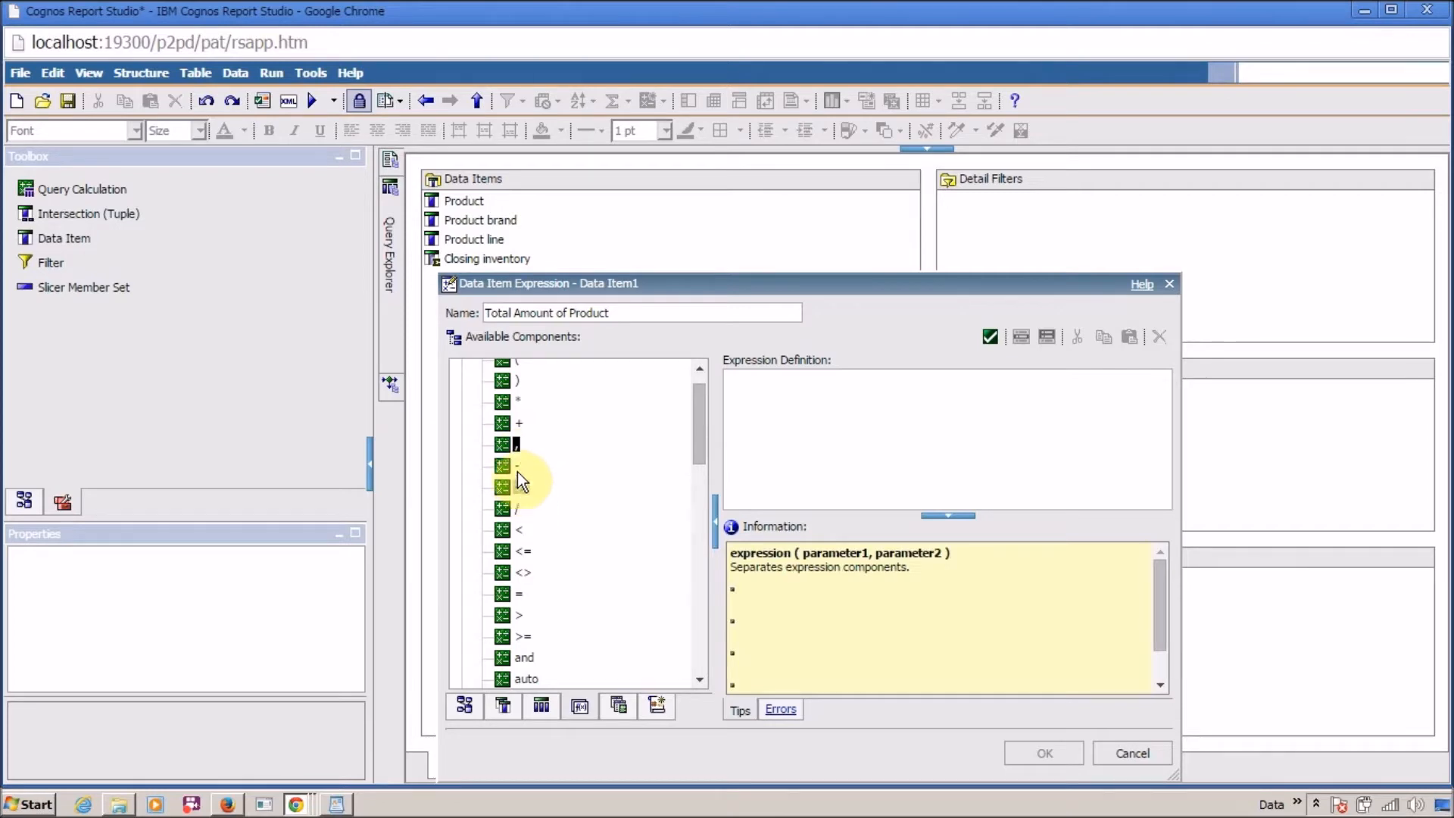
pyautogui.click(516, 466)
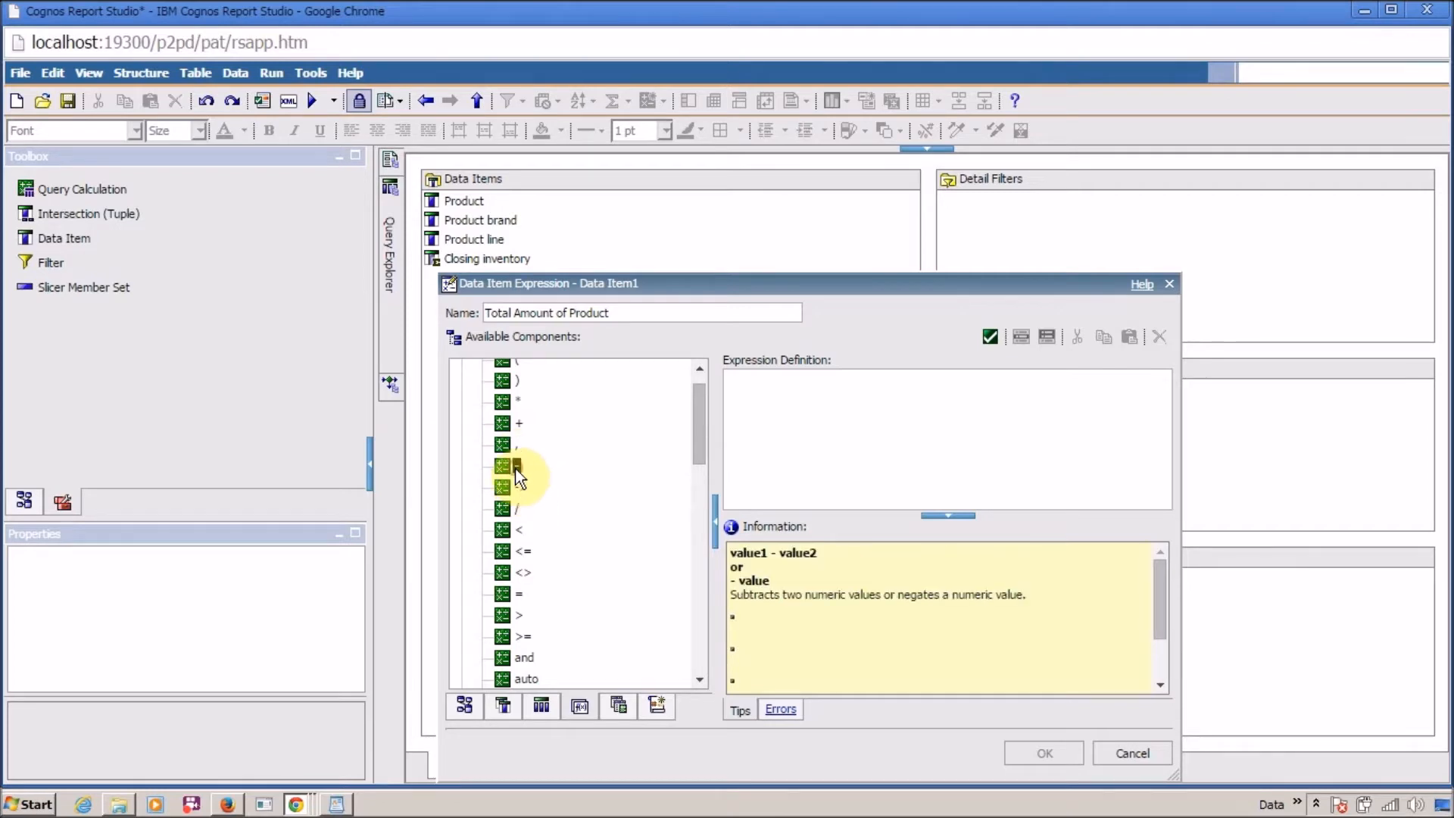
pyautogui.click(509, 512)
pyautogui.click(505, 406)
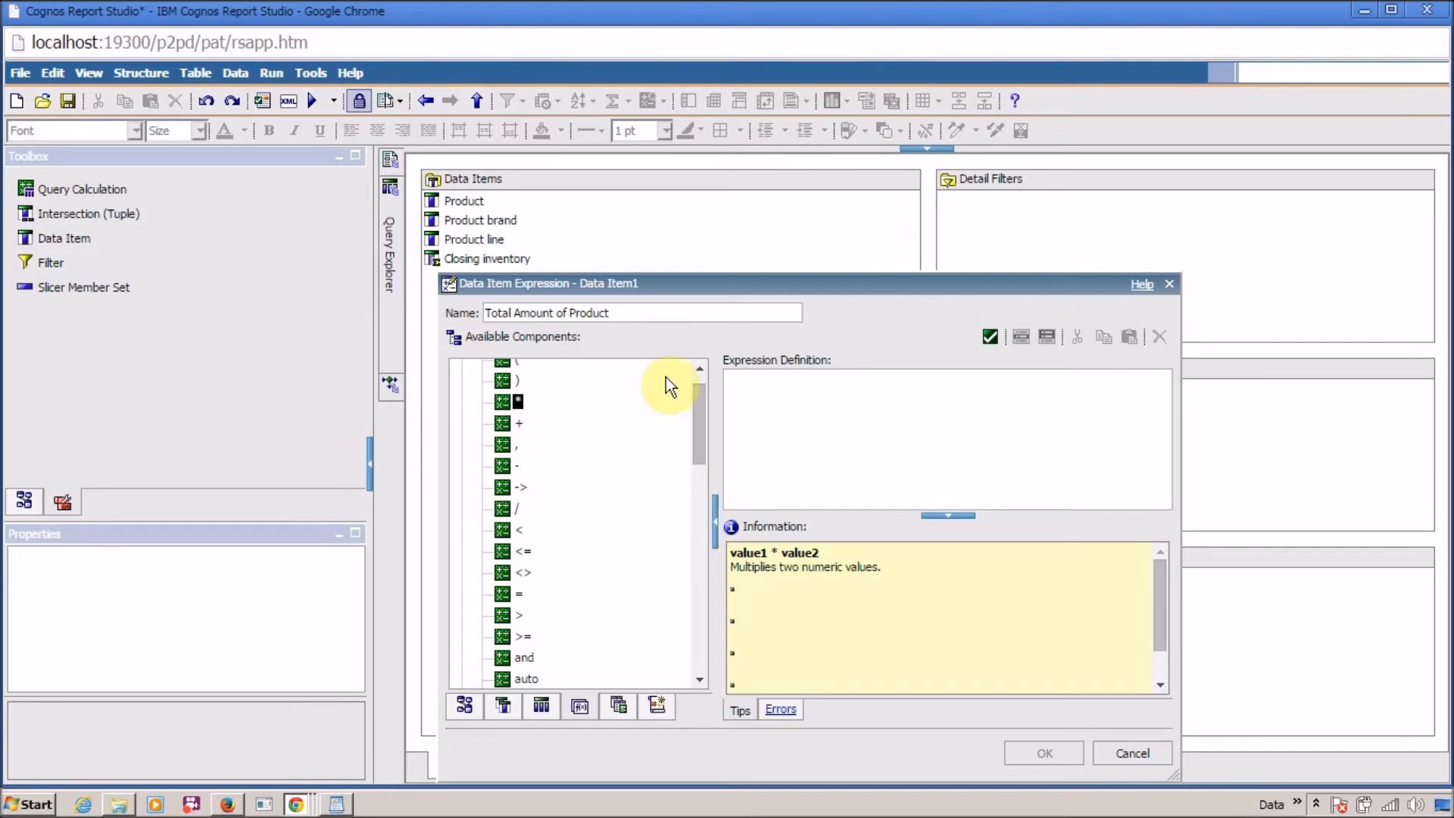
pyautogui.doubleClick(643, 312)
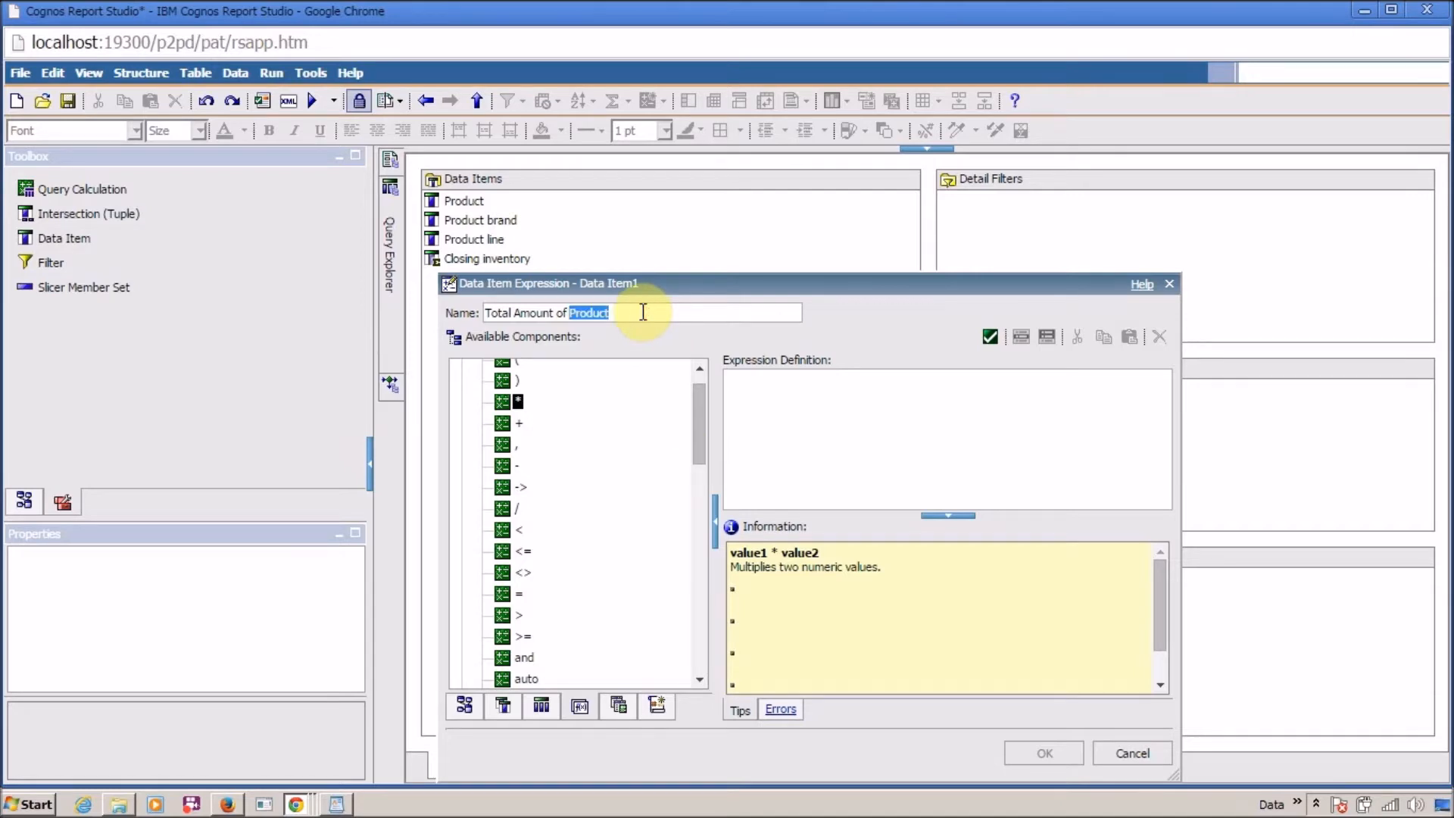
# Step: Define the expression as Inventory's [Closing inventory] multiplied by [Unit cost], validate it, and accept the data item
pyautogui.click(475, 705)
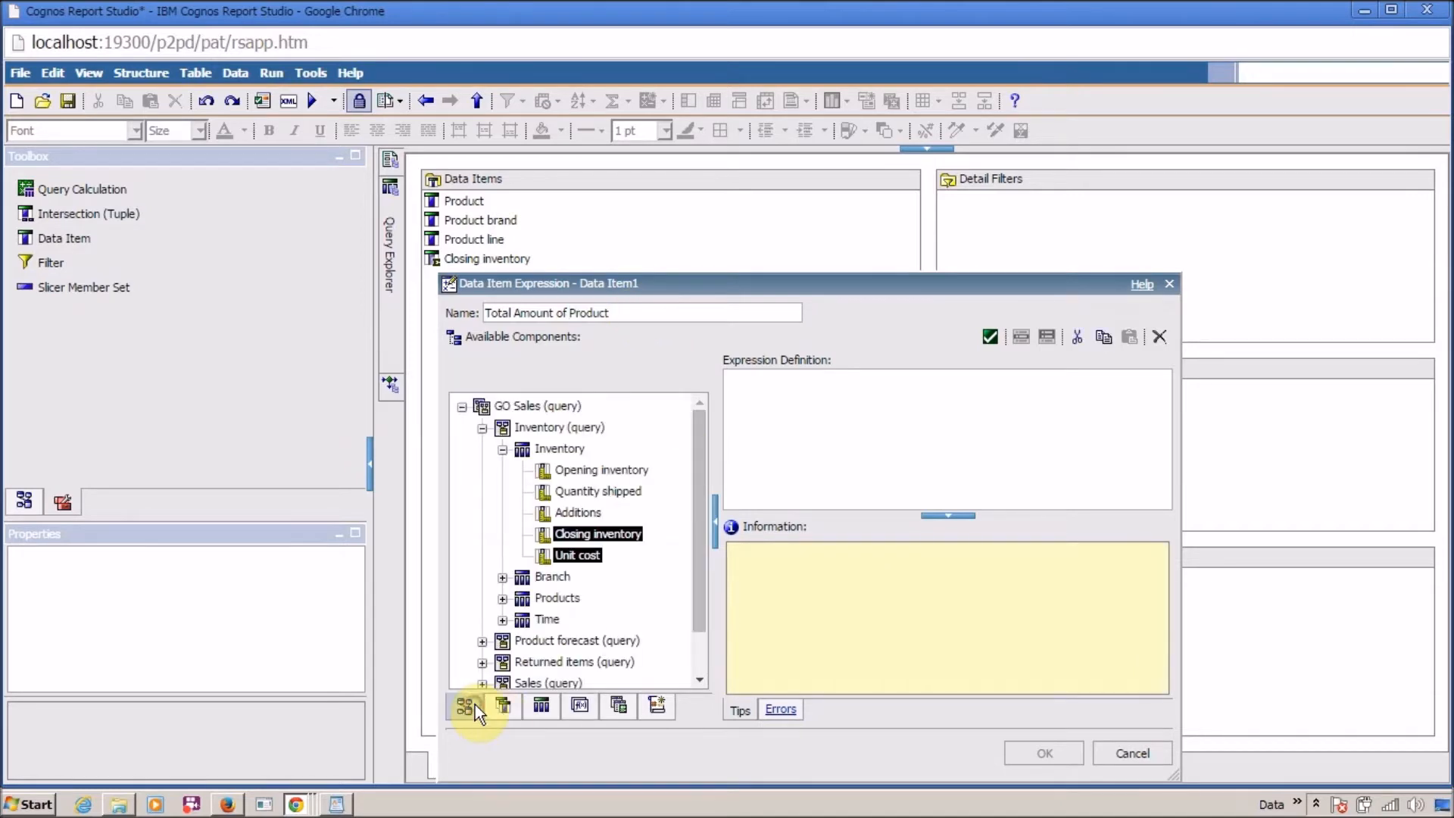
pyautogui.moveTo(577, 534); pyautogui.dragTo(838, 409)
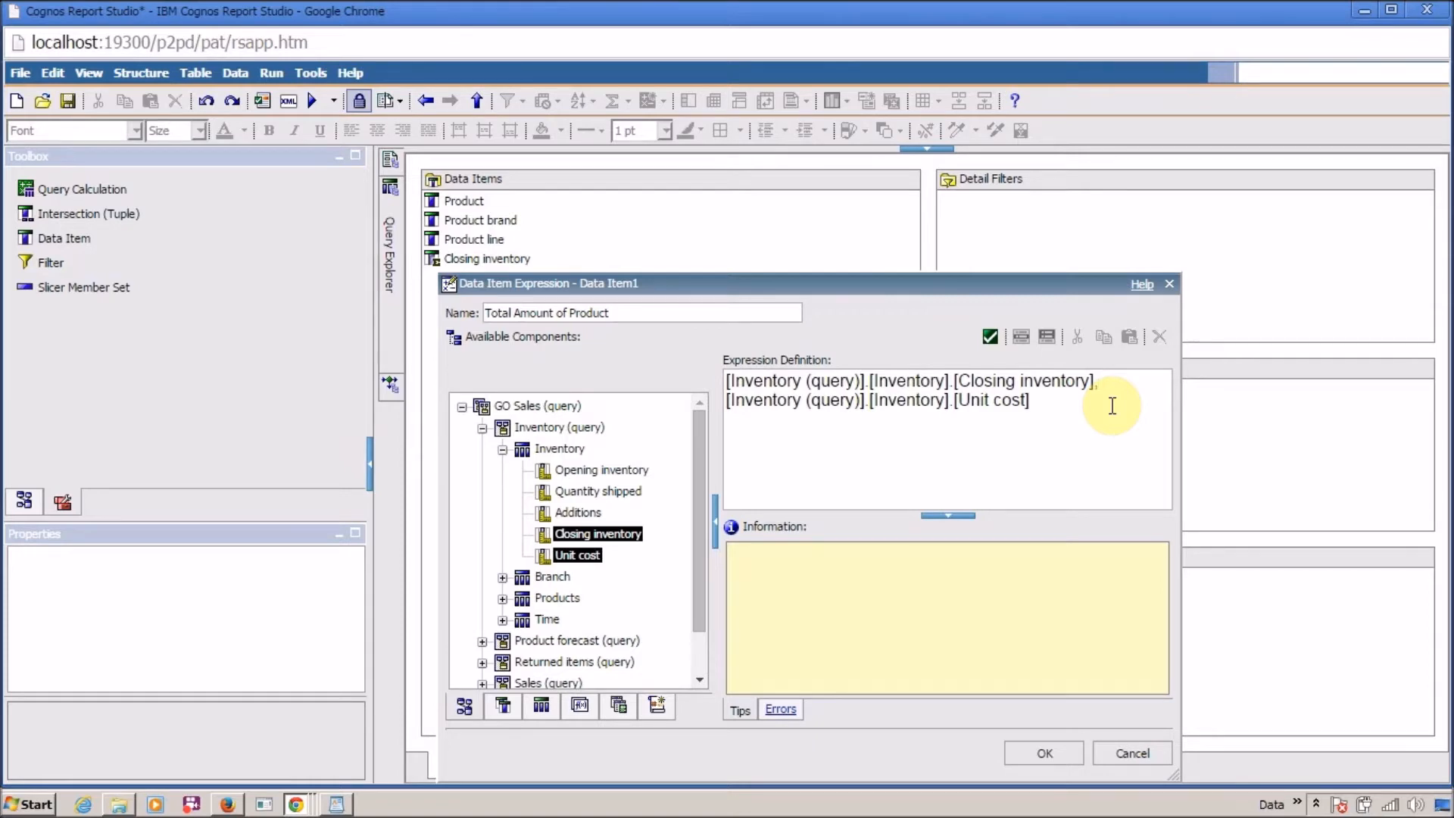
pyautogui.press('Delete')
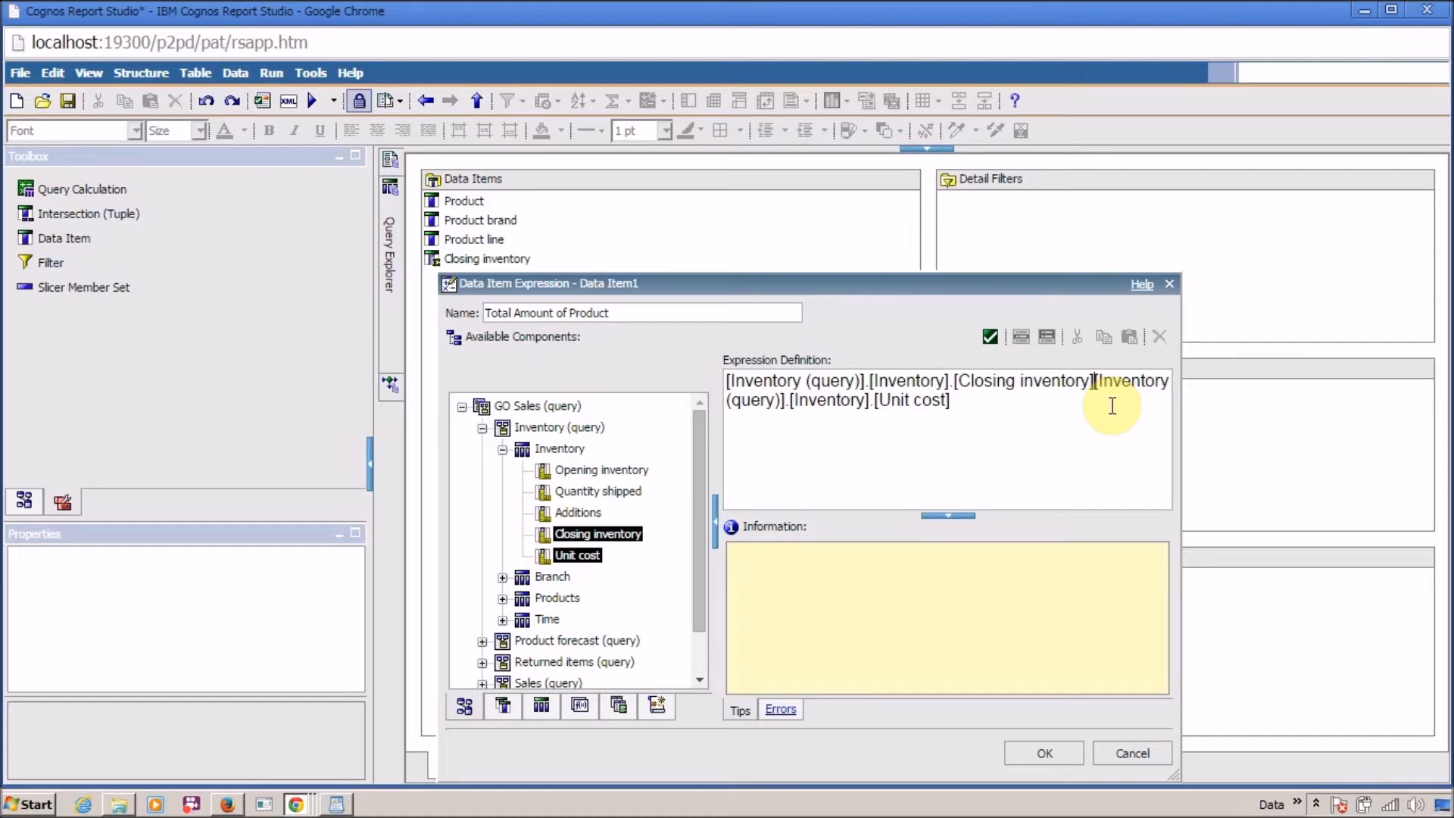
pyautogui.write('*')
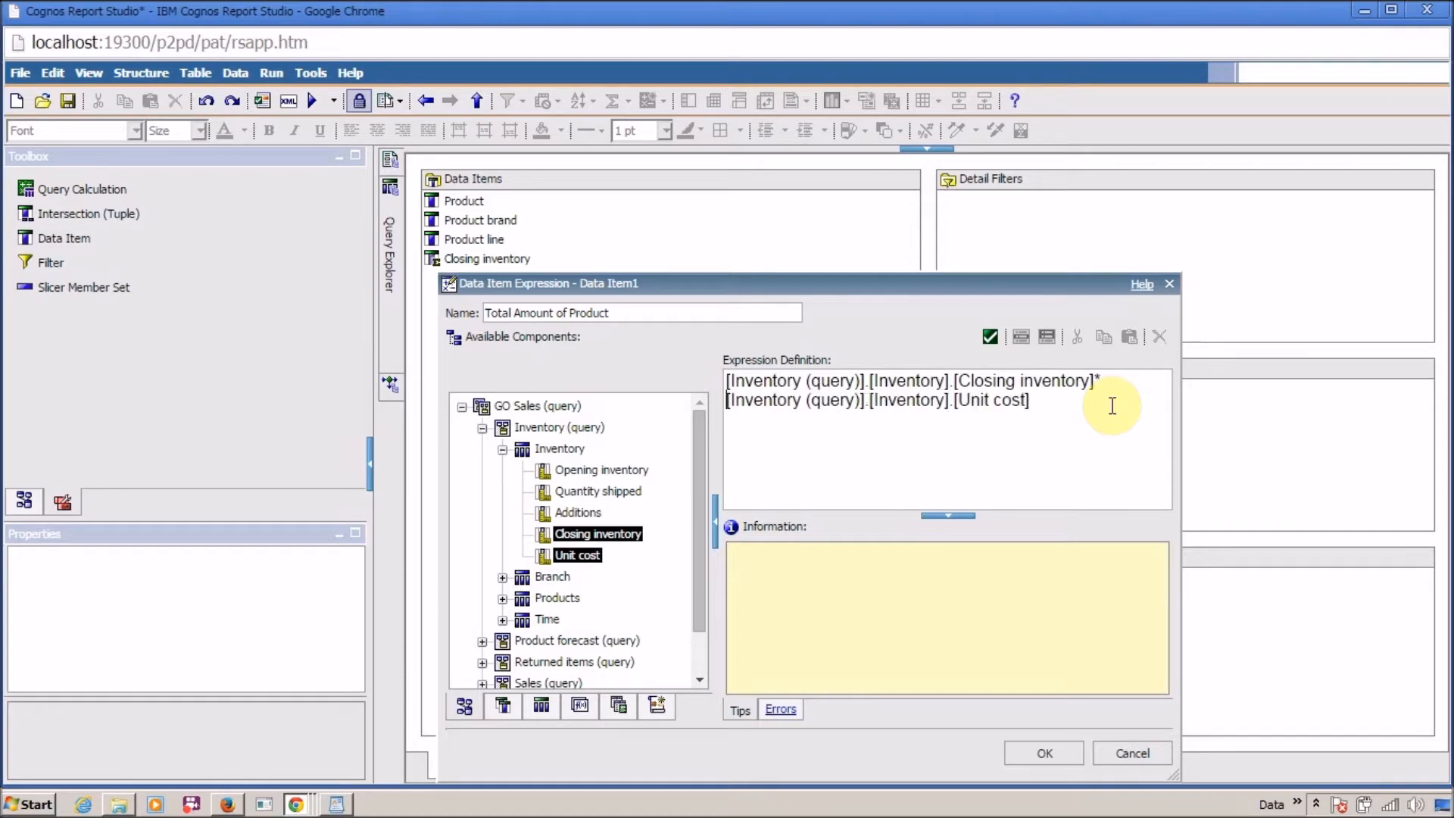
pyautogui.click(996, 341)
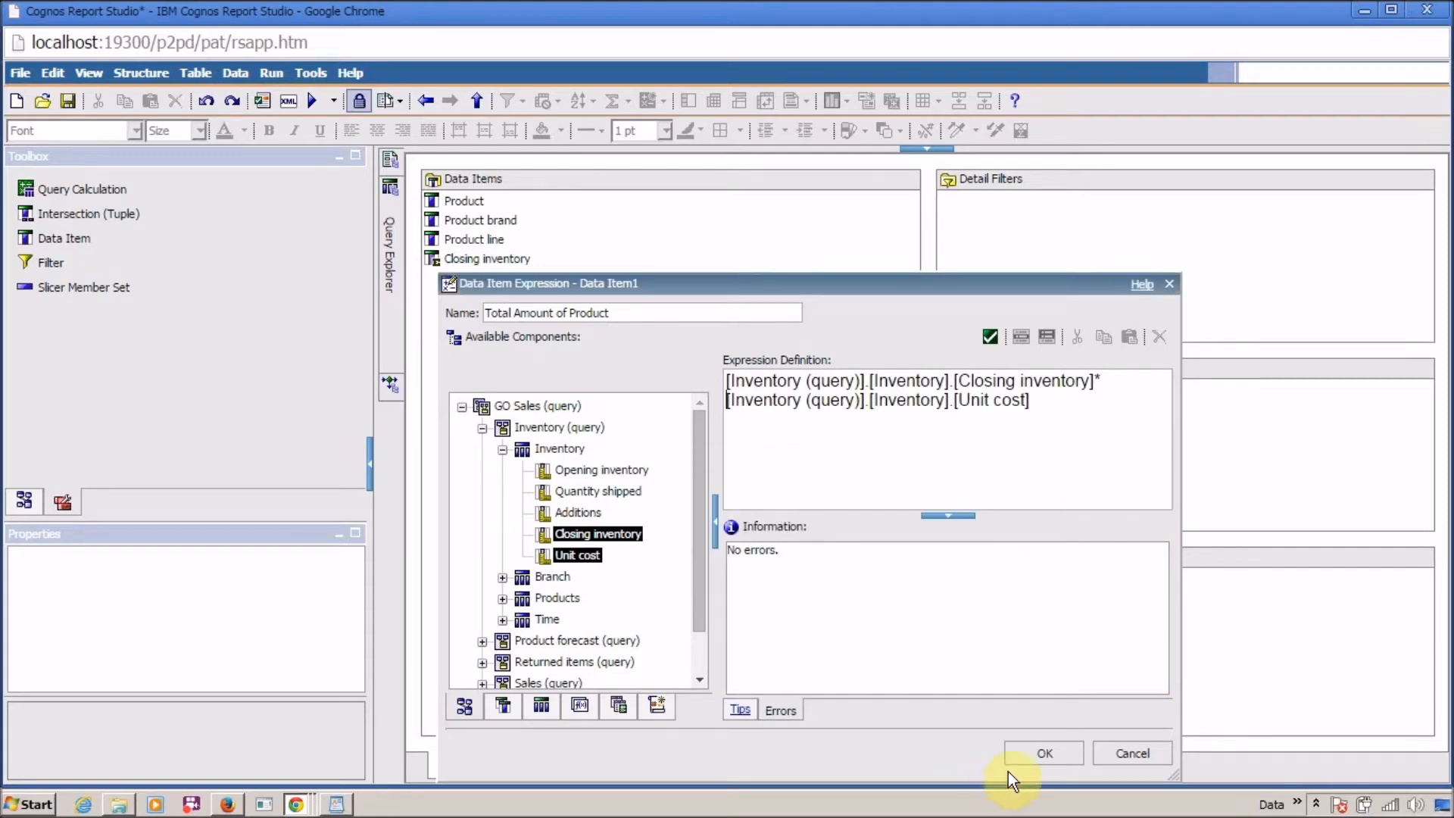
pyautogui.click(1046, 751)
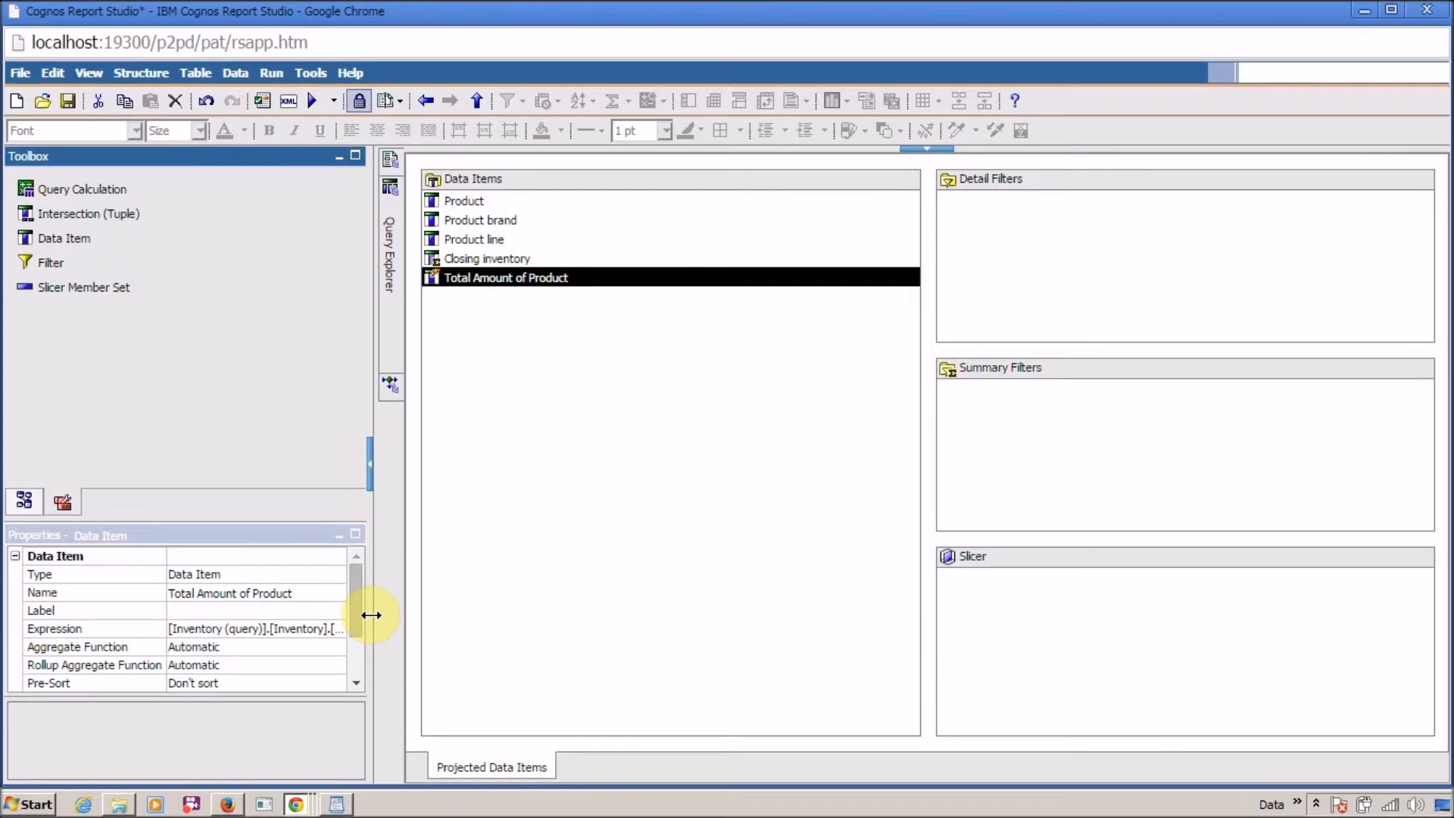
# Step: Set the Aggregate Function of Total Amount of Product to Total
pyautogui.click(154, 649)
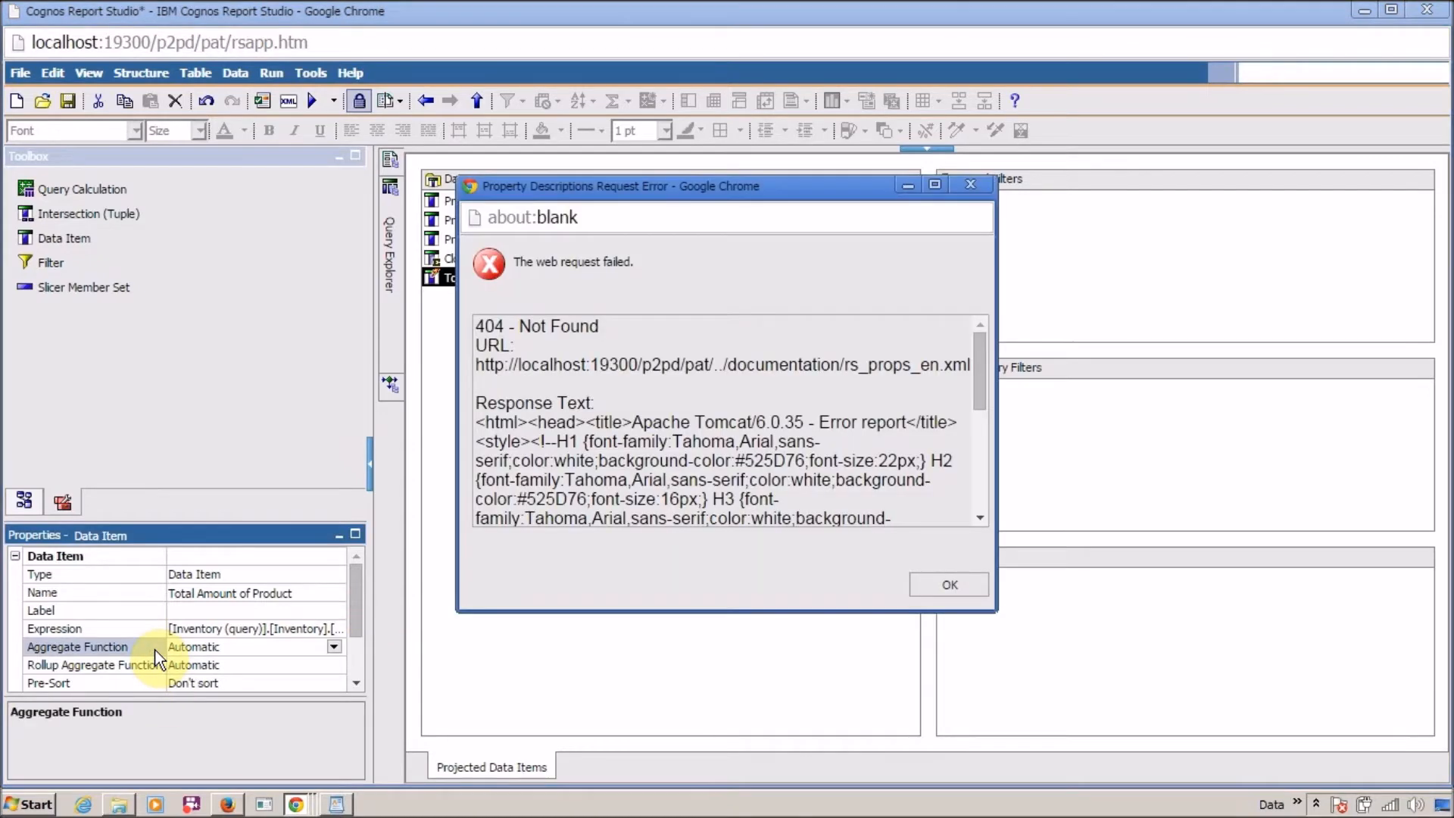
pyautogui.click(938, 588)
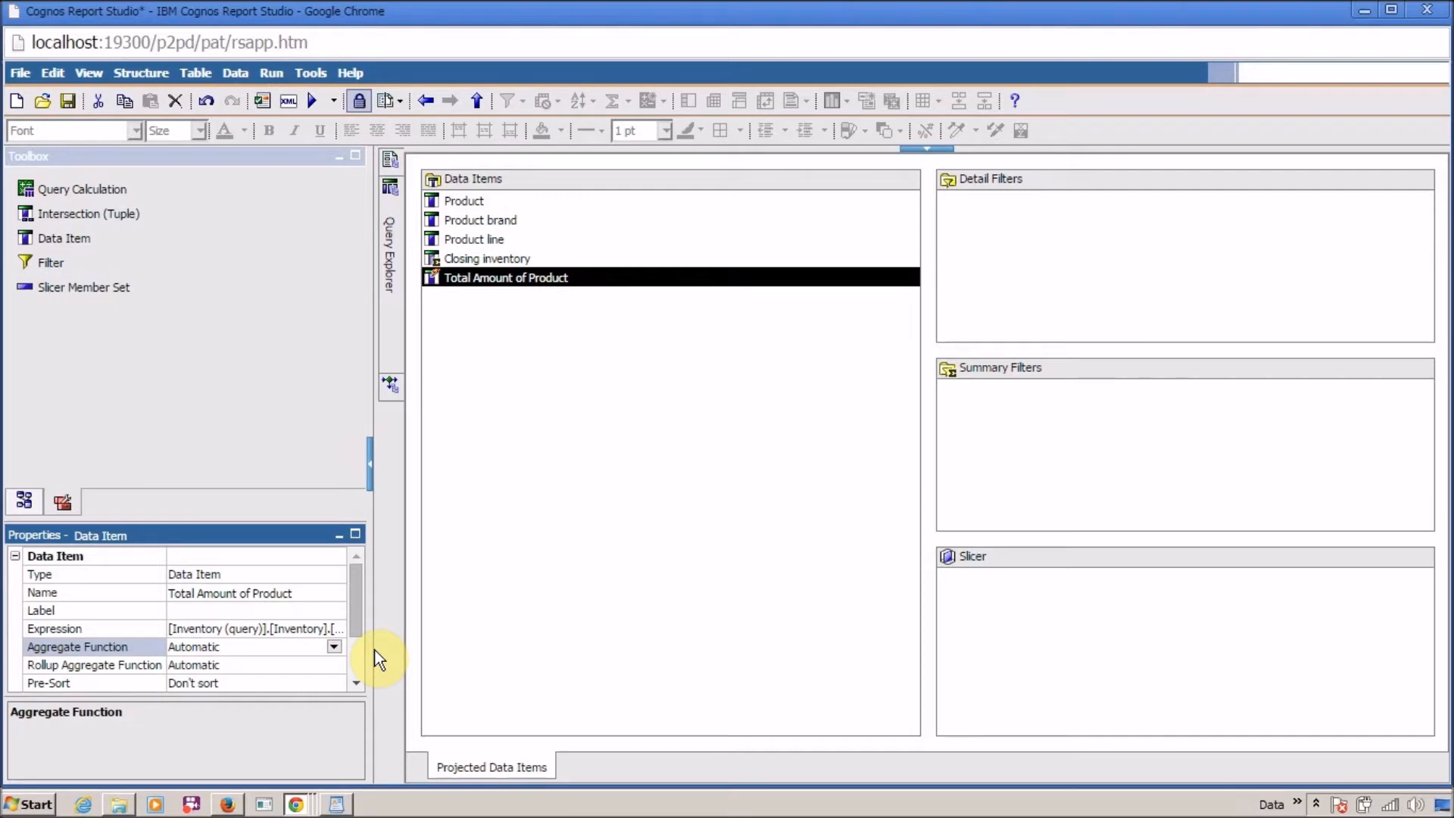
pyautogui.click(334, 647)
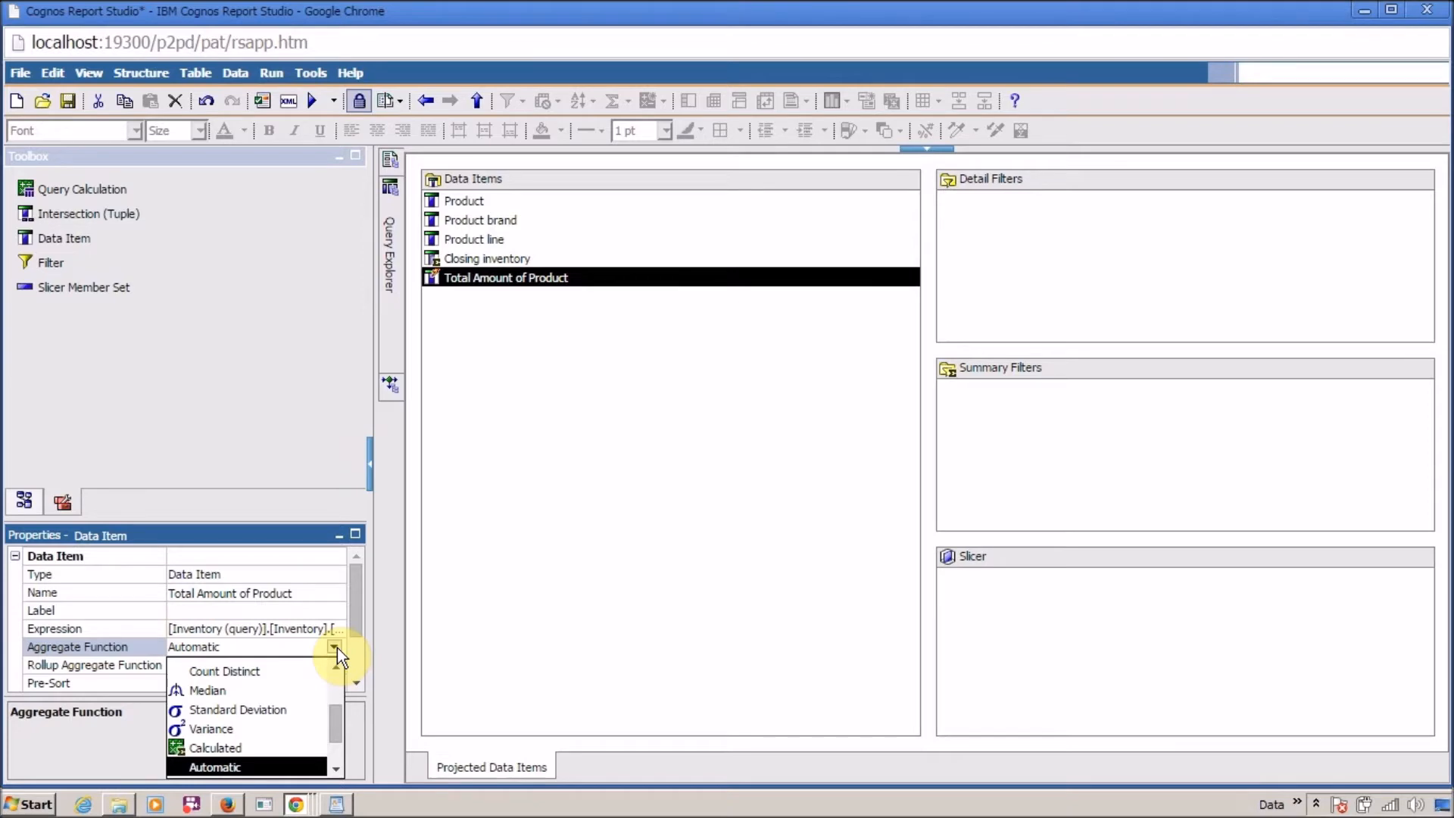
pyautogui.moveTo(329, 744); pyautogui.dragTo(332, 670)
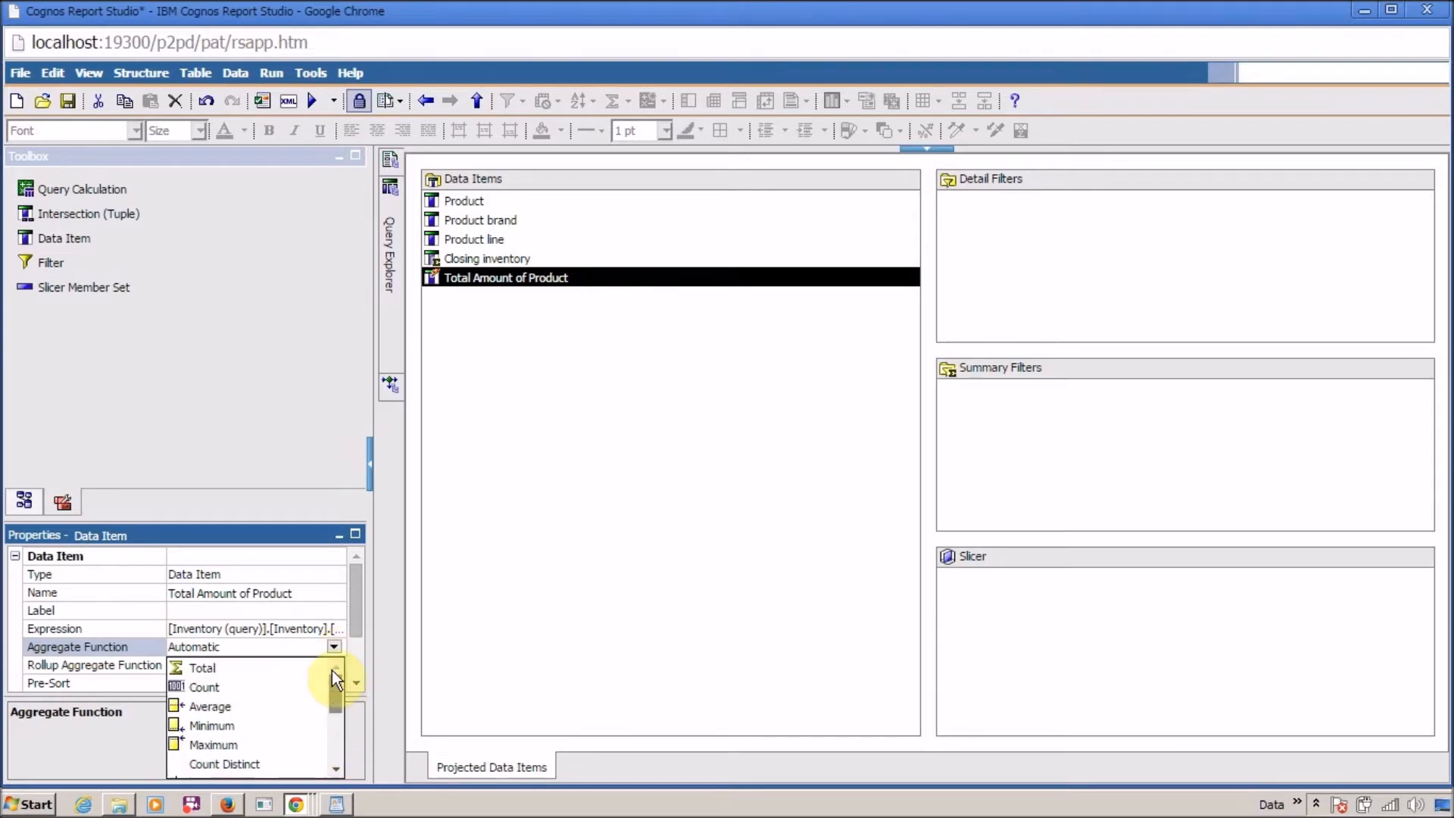
pyautogui.click(310, 667)
# Step: Set the Rollup Aggregate Function of Total Amount of Product to Total
pyautogui.click(339, 664)
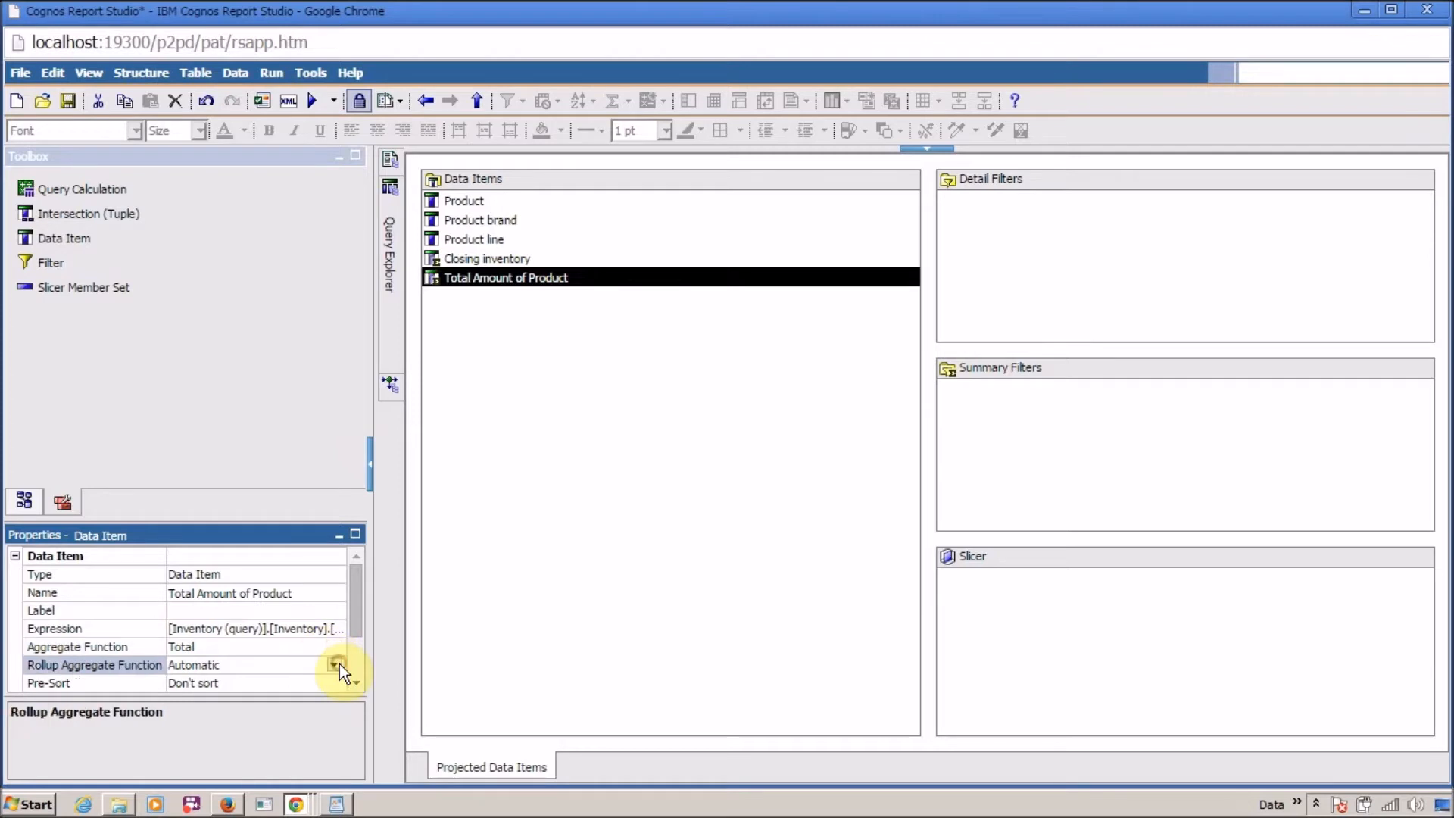
pyautogui.click(337, 664)
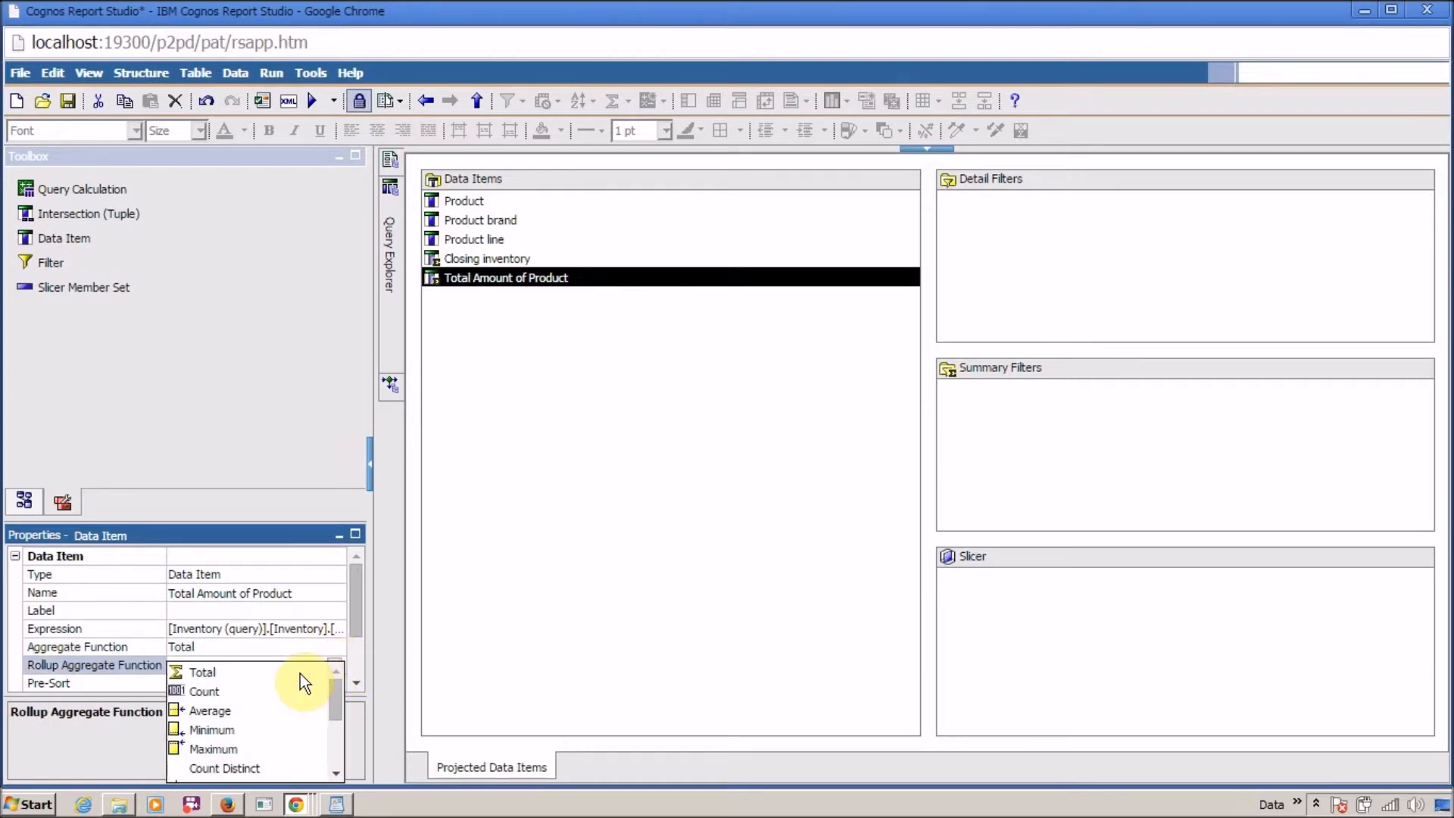
pyautogui.click(284, 674)
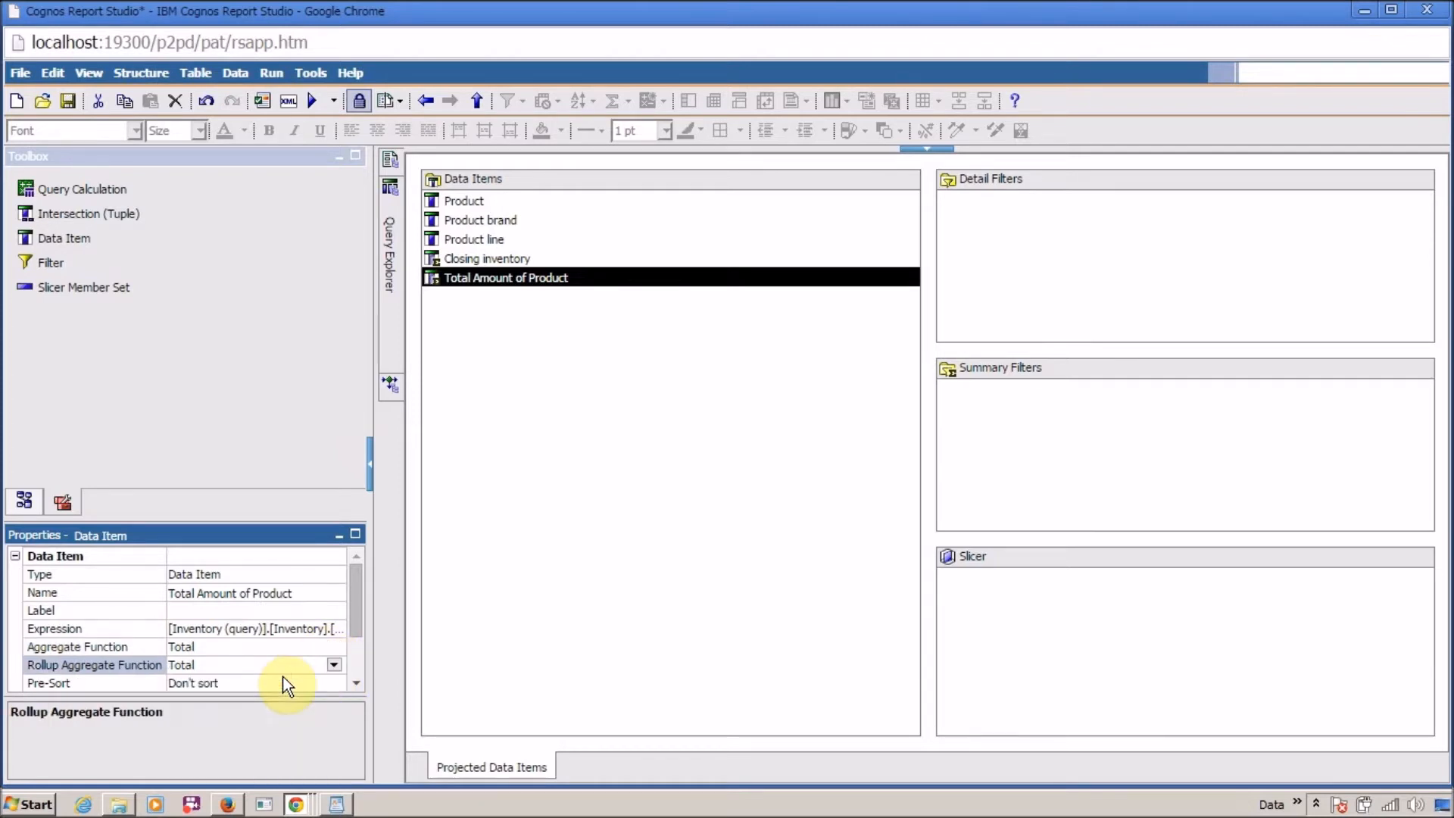
# Step: Leave the query's data items and open the Page1 report layout
pyautogui.click(653, 464)
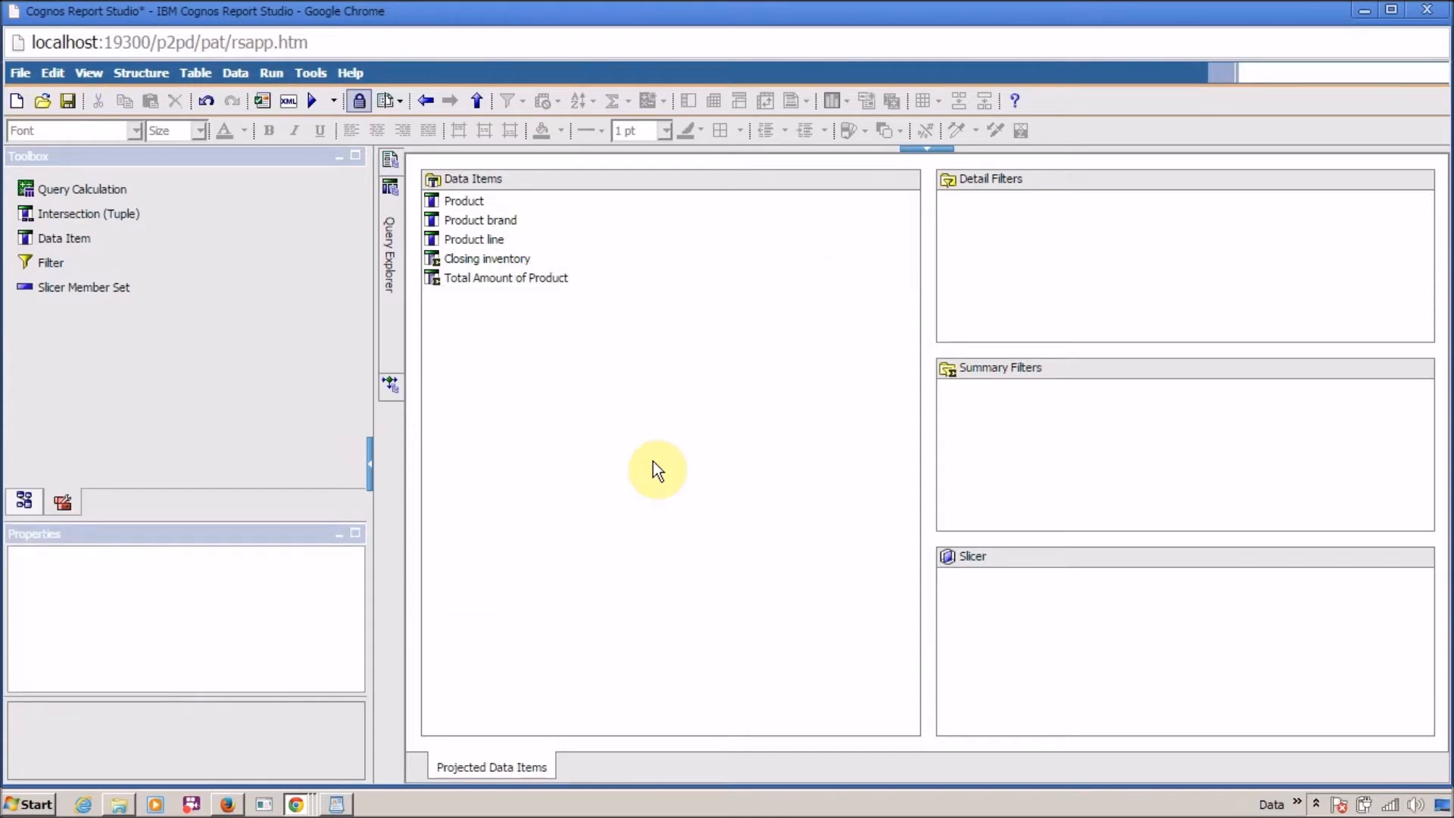
pyautogui.click(501, 282)
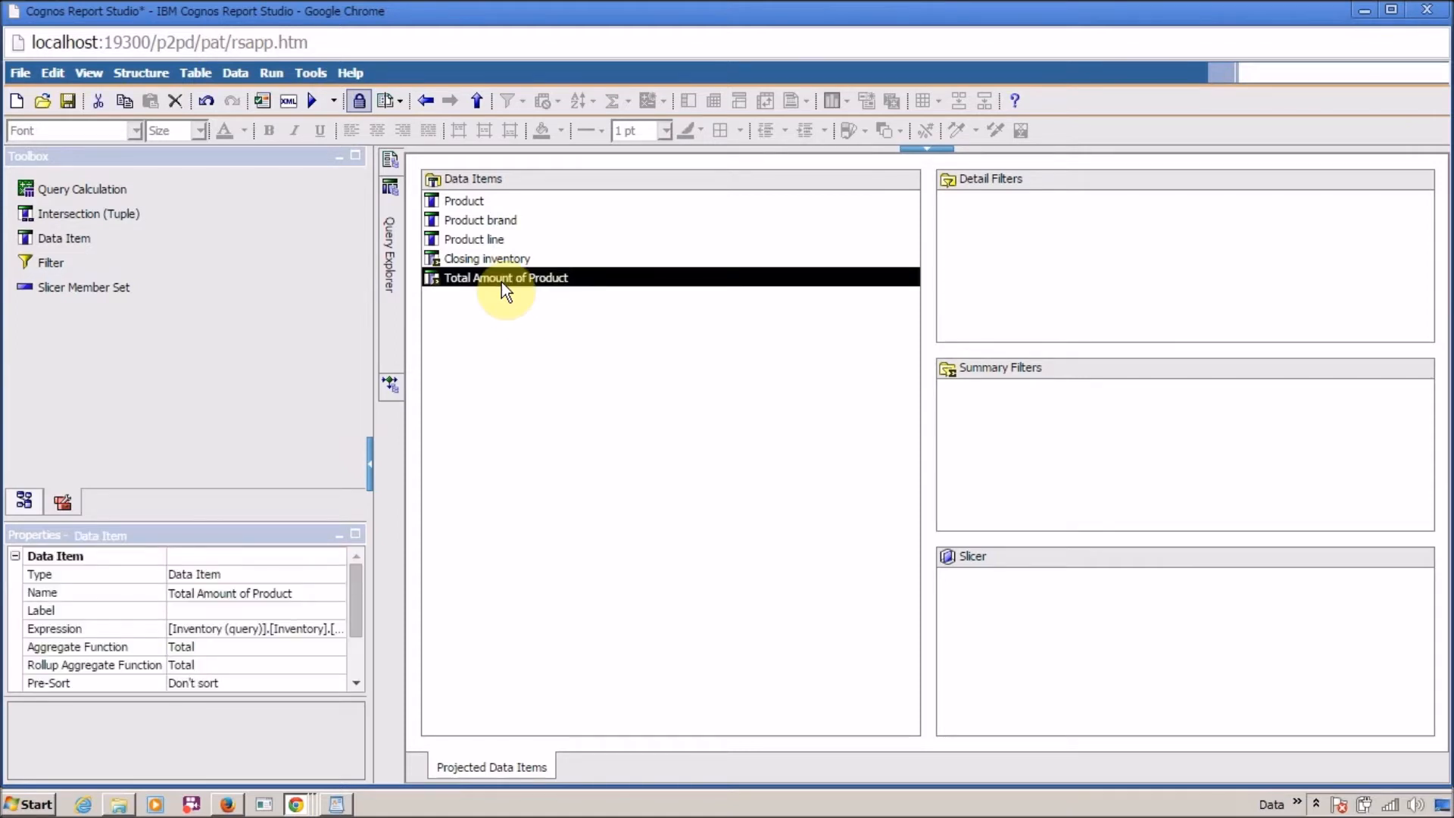
pyautogui.click(388, 161)
pyautogui.click(481, 201)
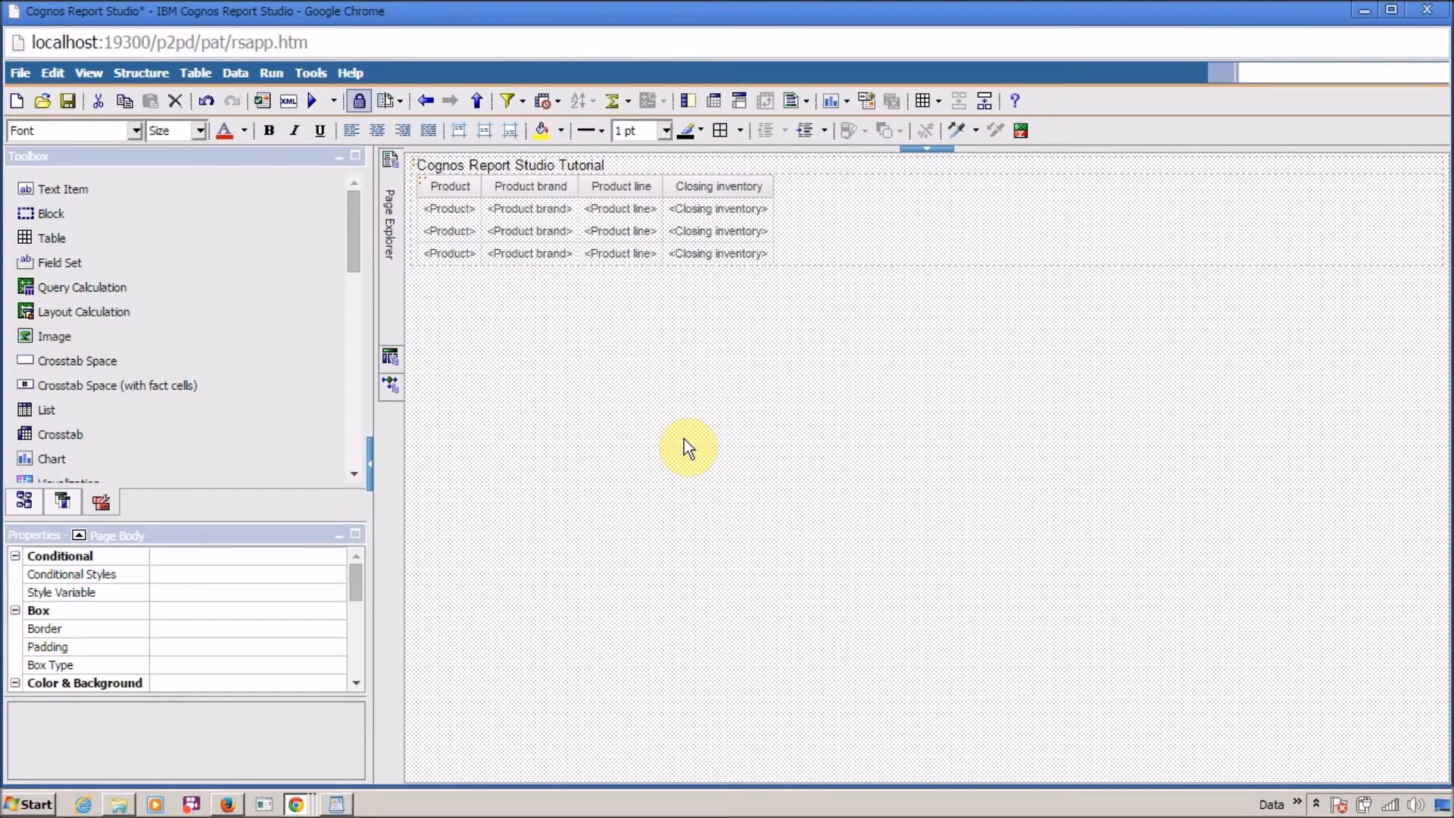
# Step: Enlarge the browser's page zoom by four levels to make the report layout easier to read
pyautogui.rightClick(755, 17)
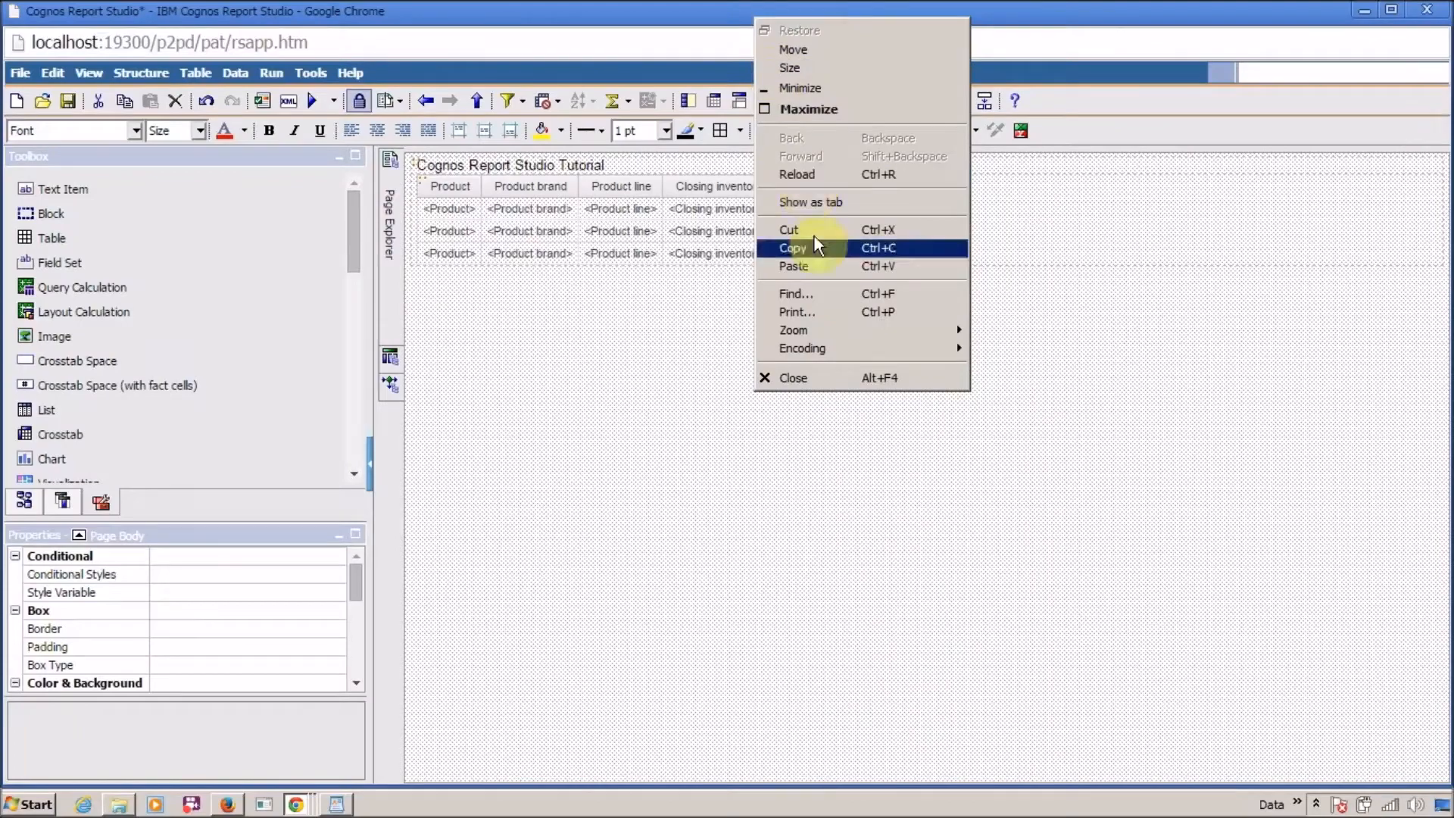
pyautogui.moveTo(830, 328)
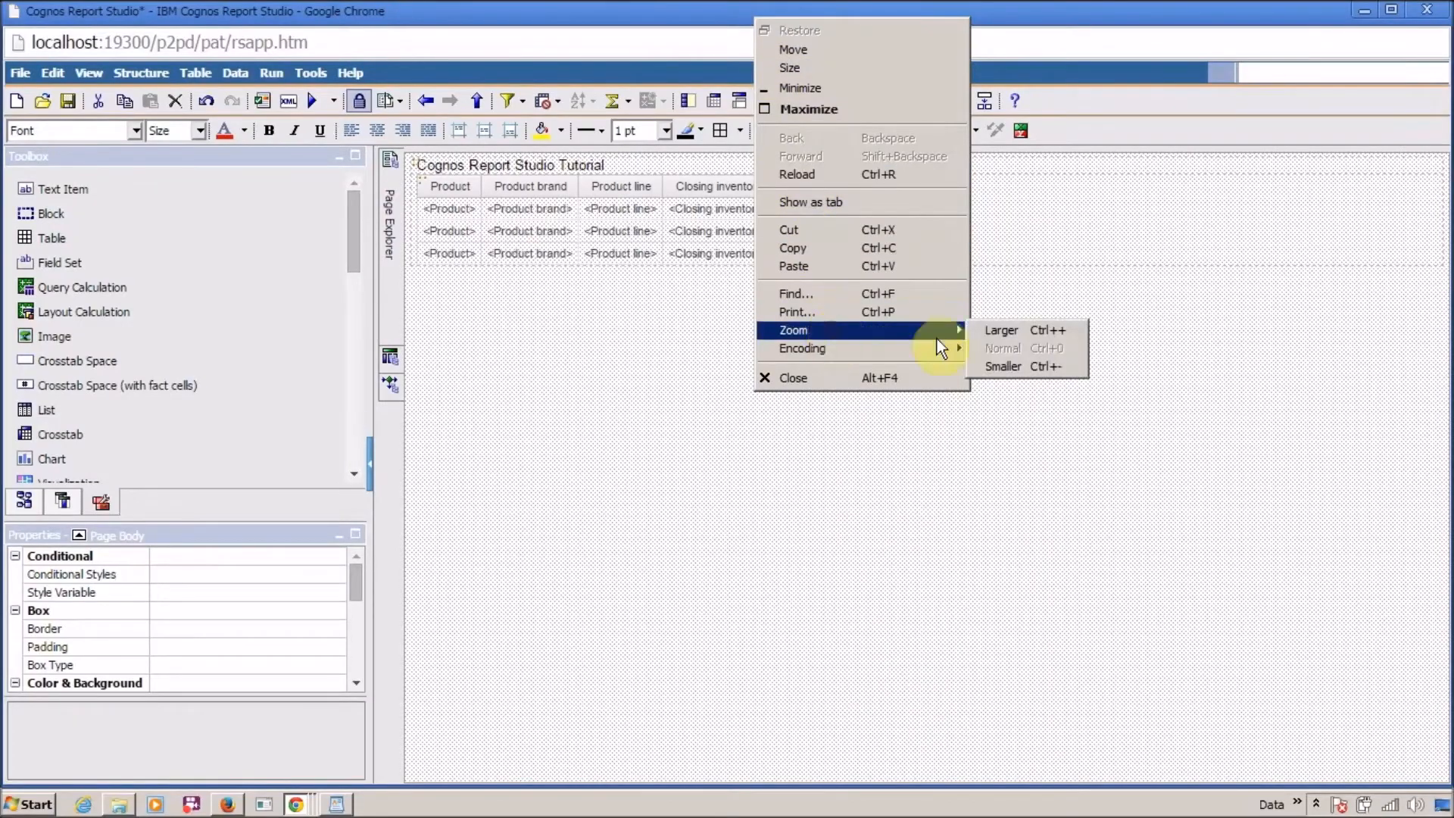
pyautogui.click(983, 339)
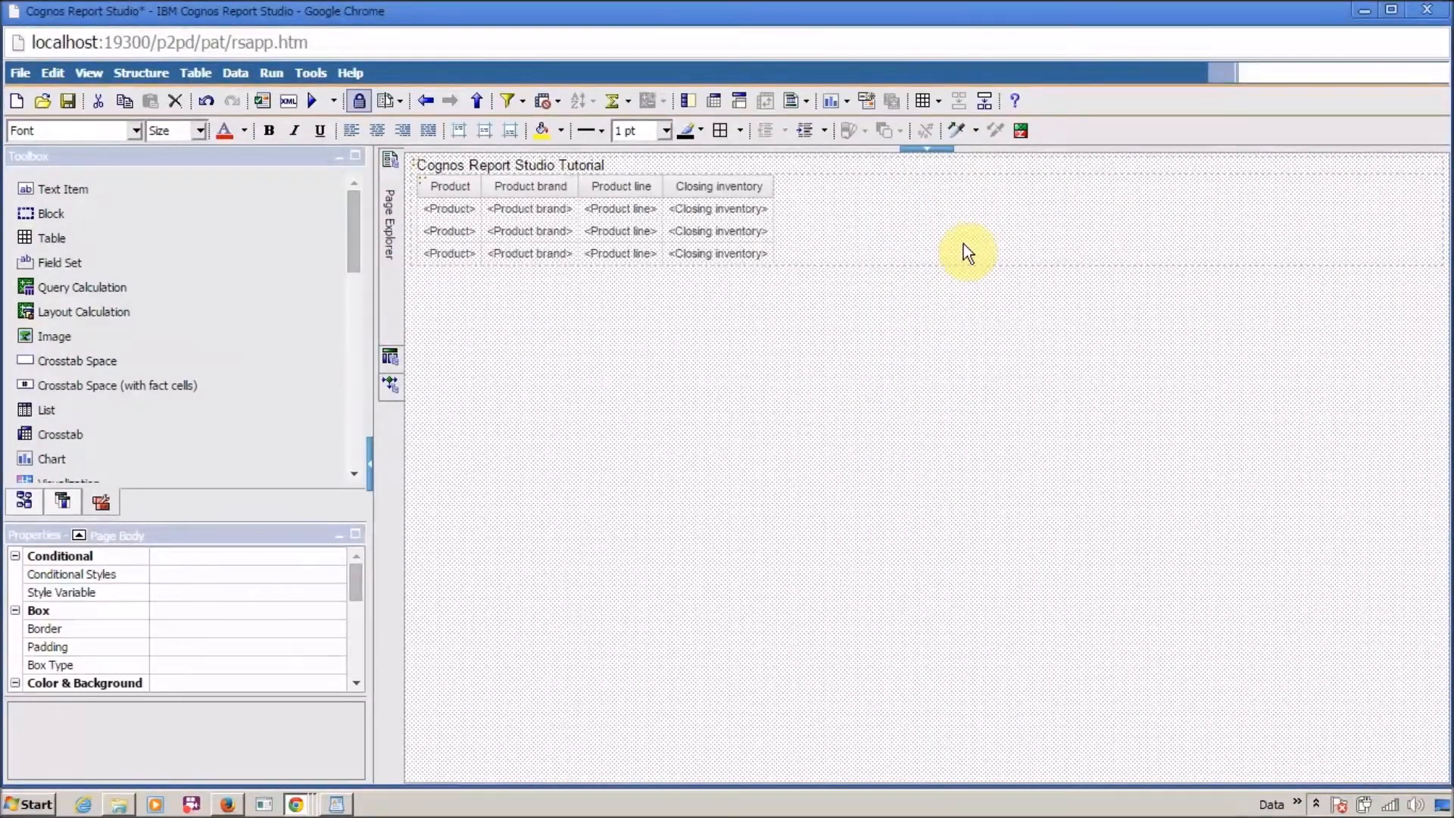
pyautogui.rightClick(930, 12)
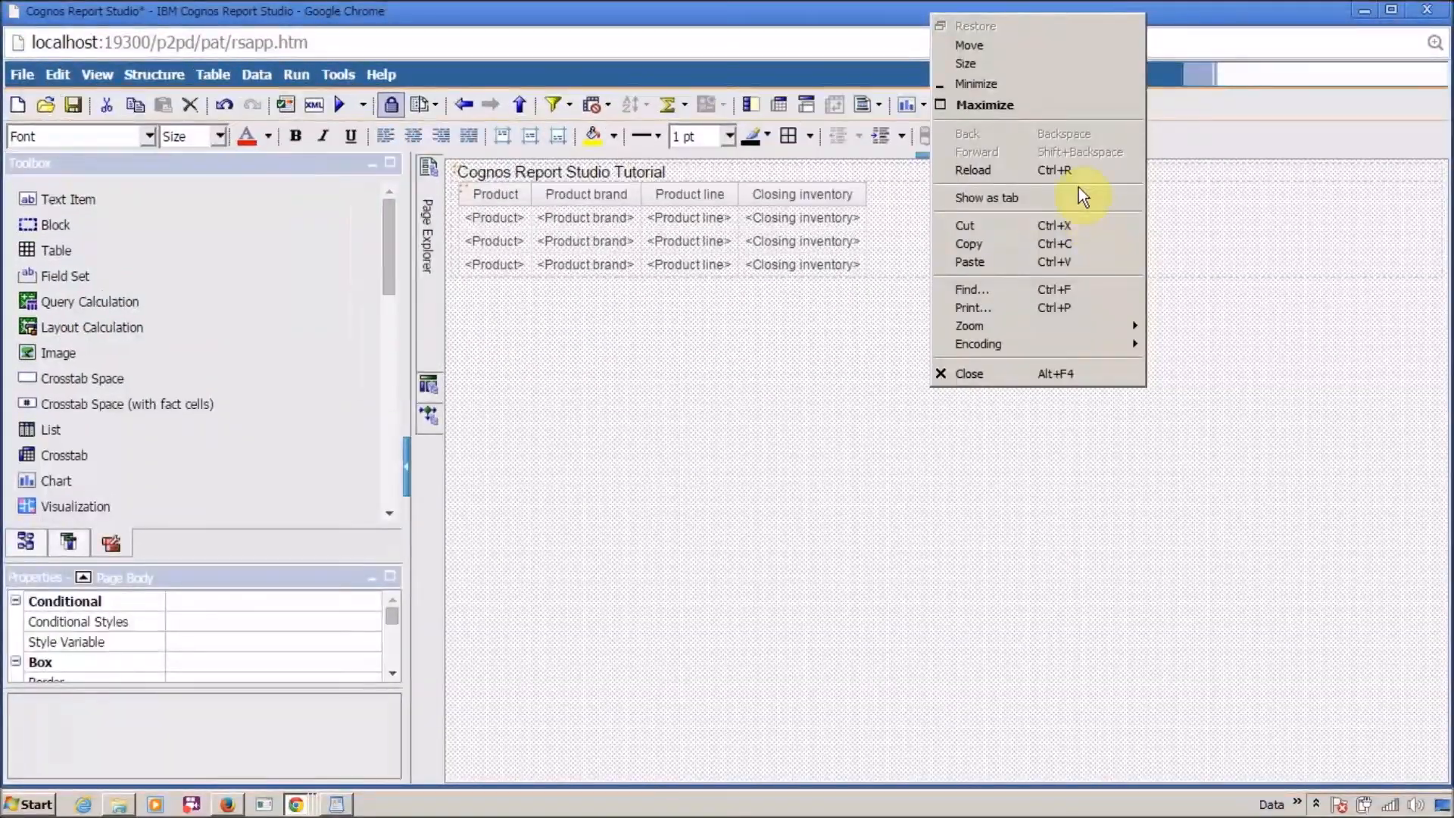
pyautogui.click(821, 1)
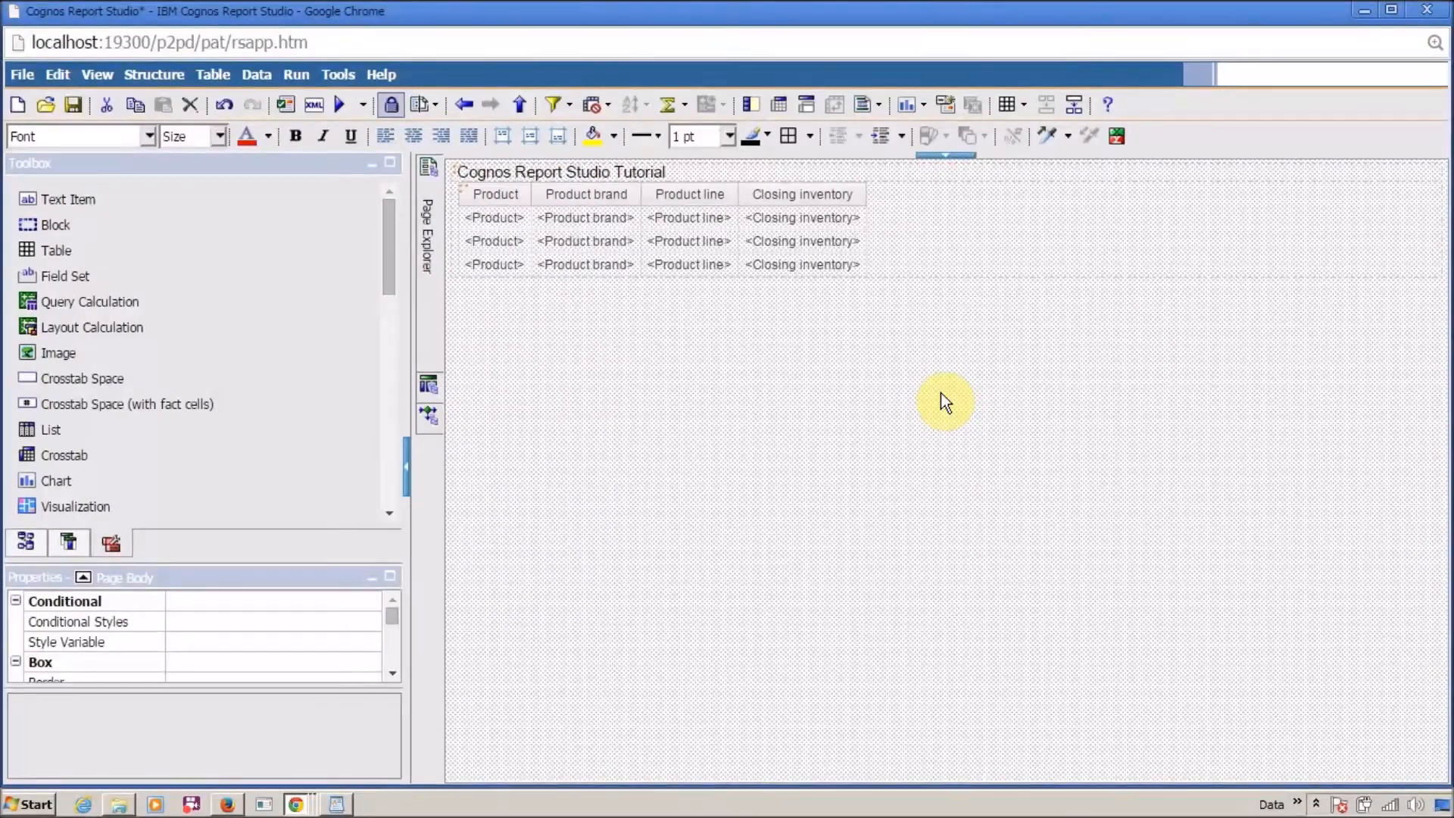
pyautogui.click(1434, 42)
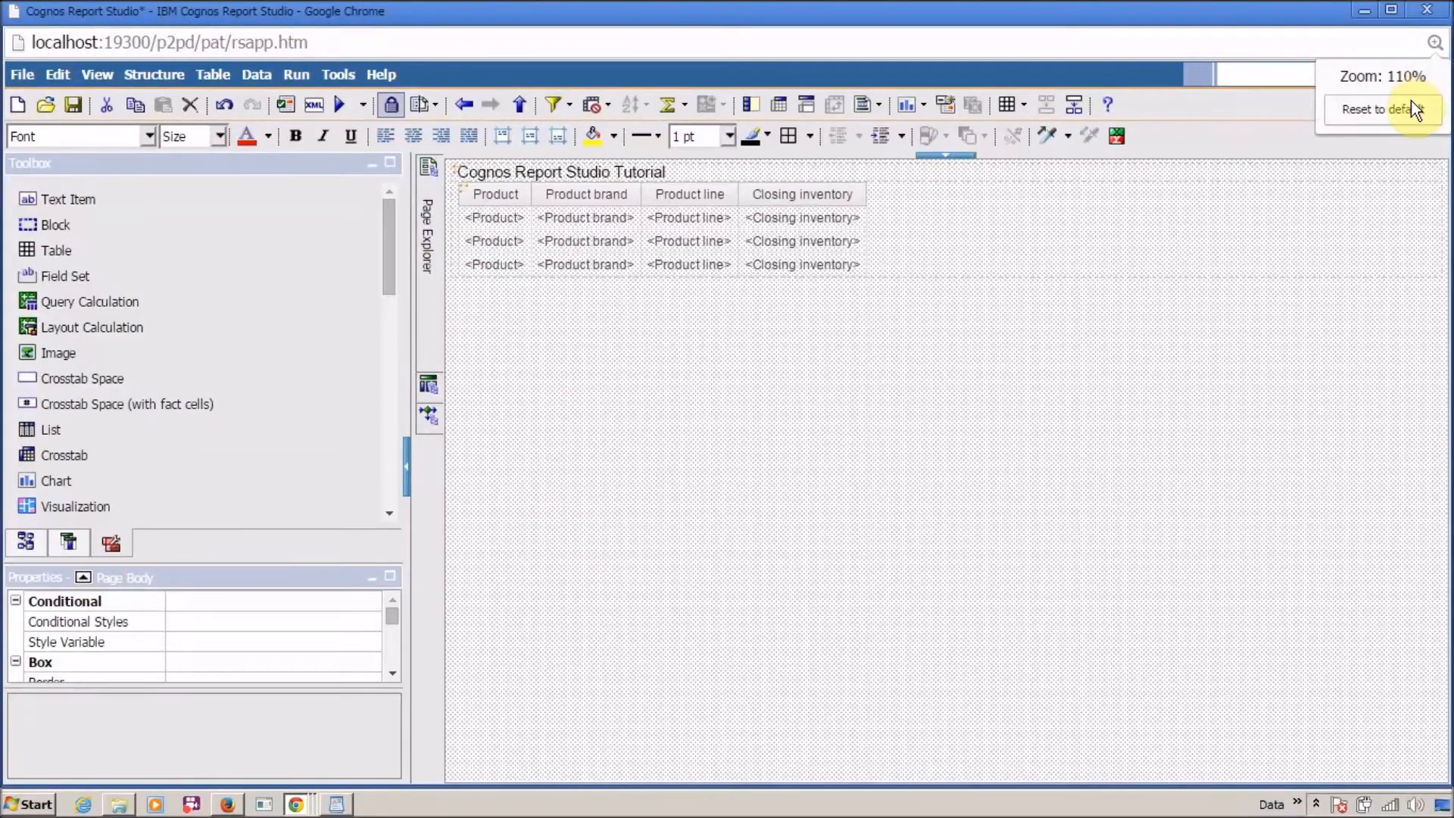
pyautogui.rightClick(478, 6)
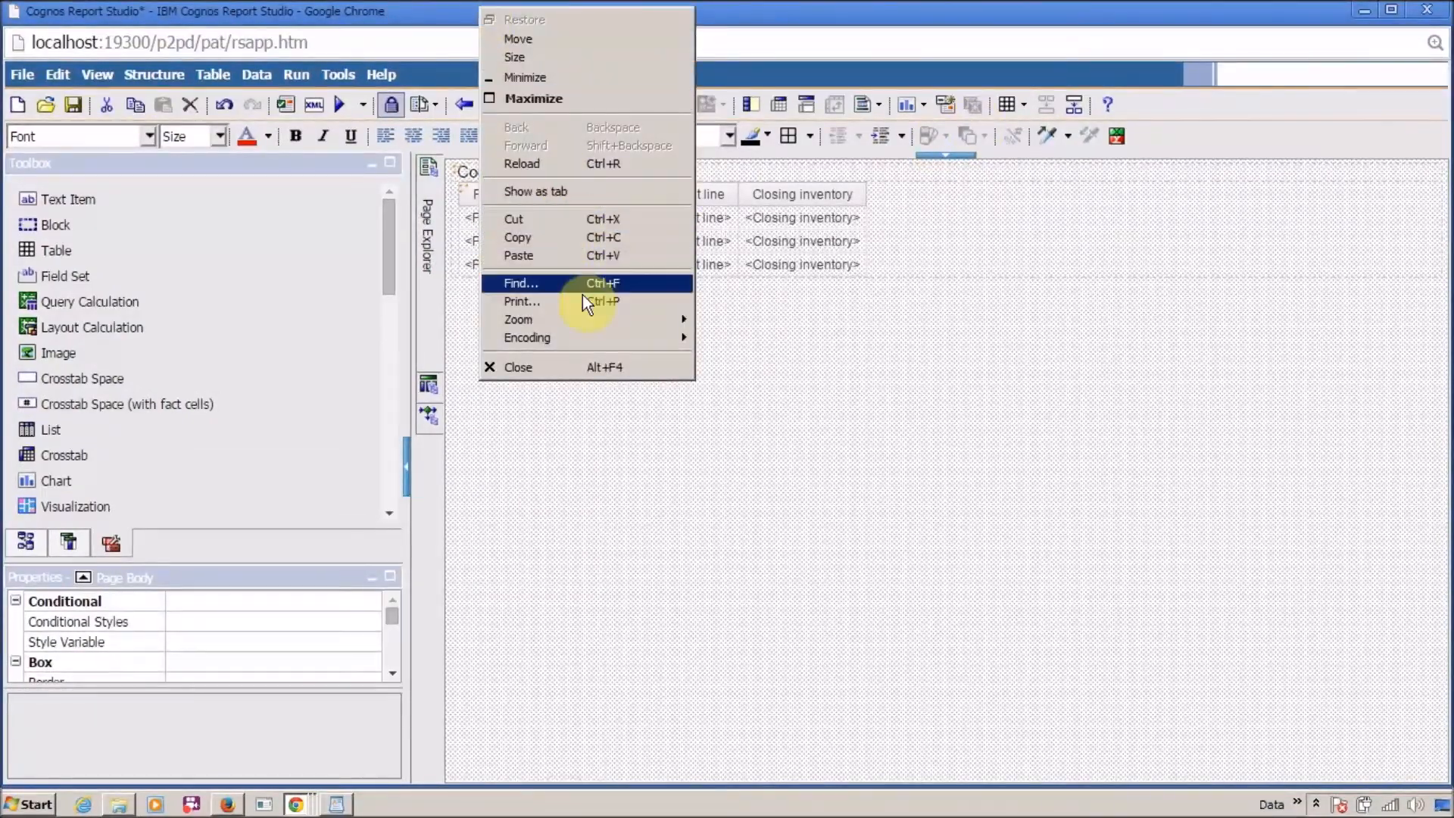
pyautogui.moveTo(587, 321)
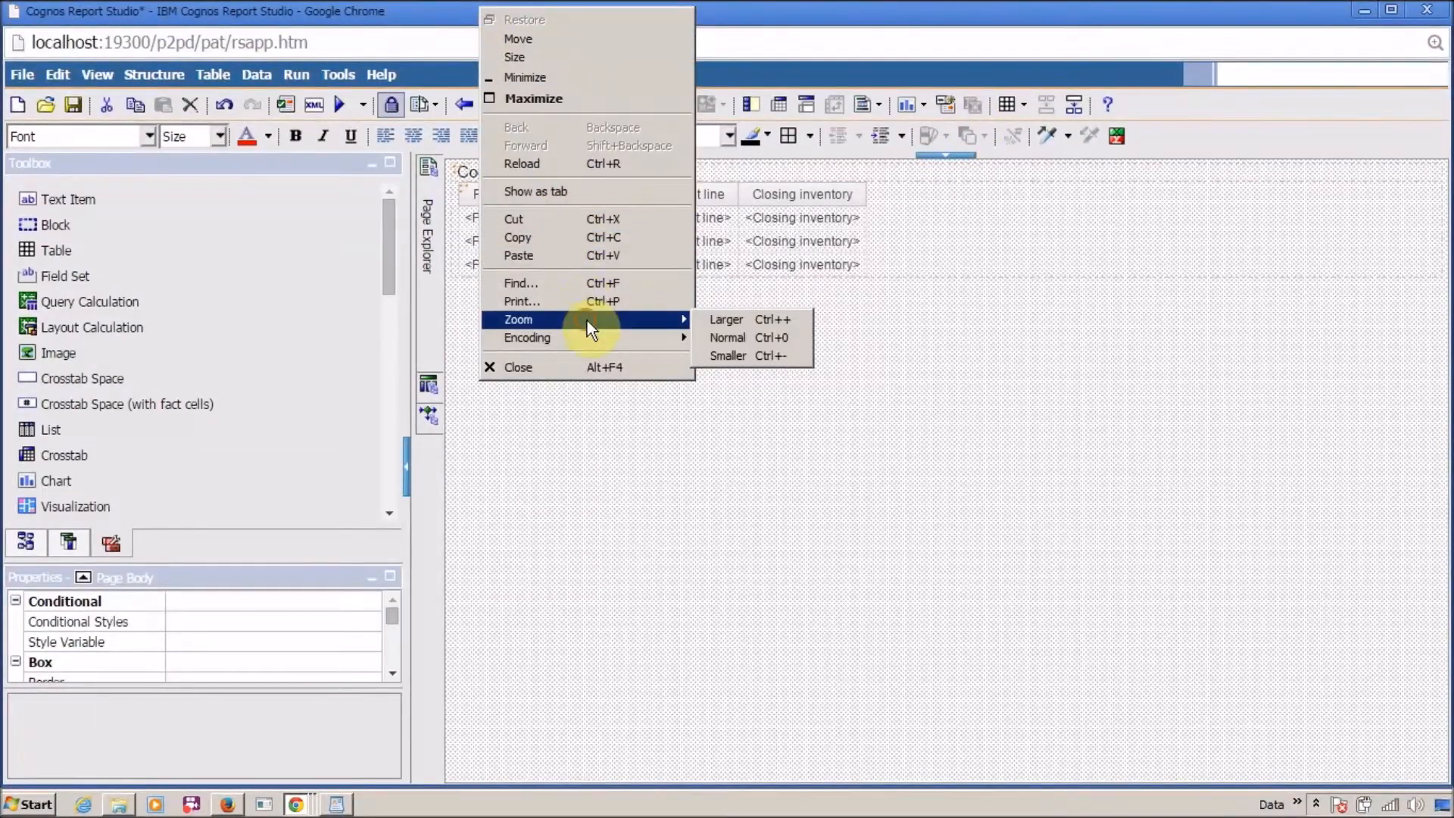
pyautogui.click(719, 325)
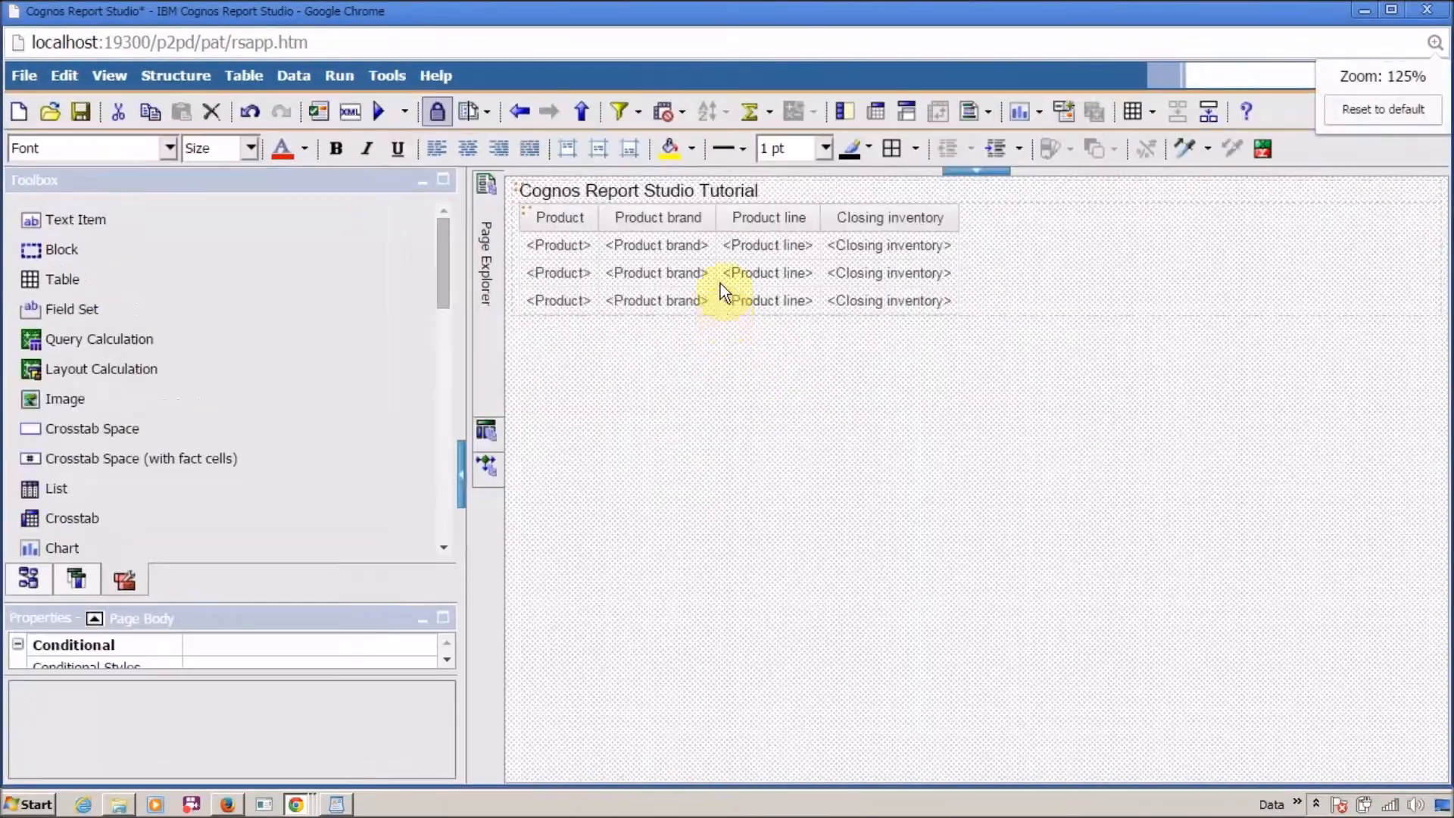
pyautogui.rightClick(744, 21)
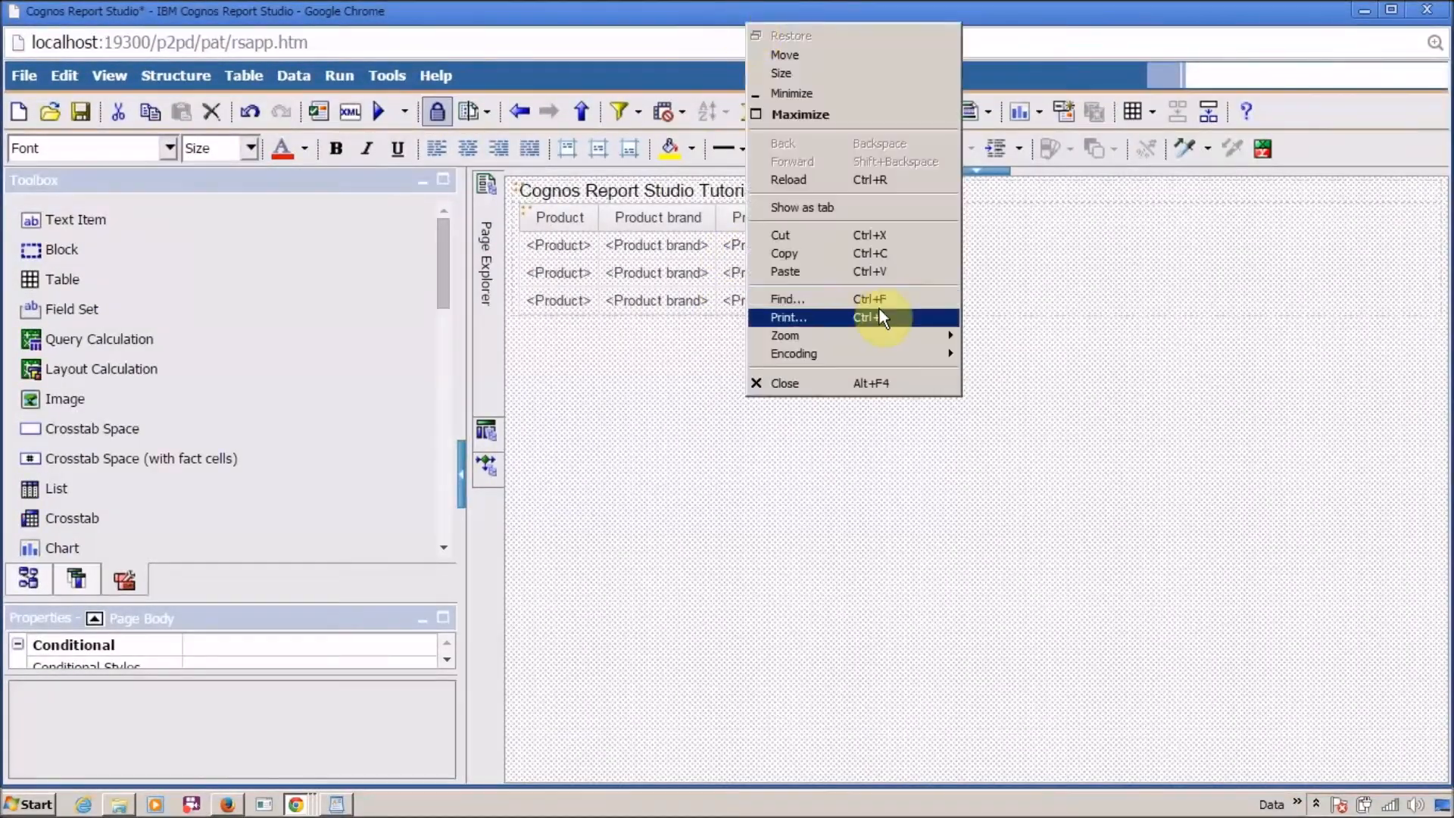
pyautogui.moveTo(876, 337)
pyautogui.click(992, 336)
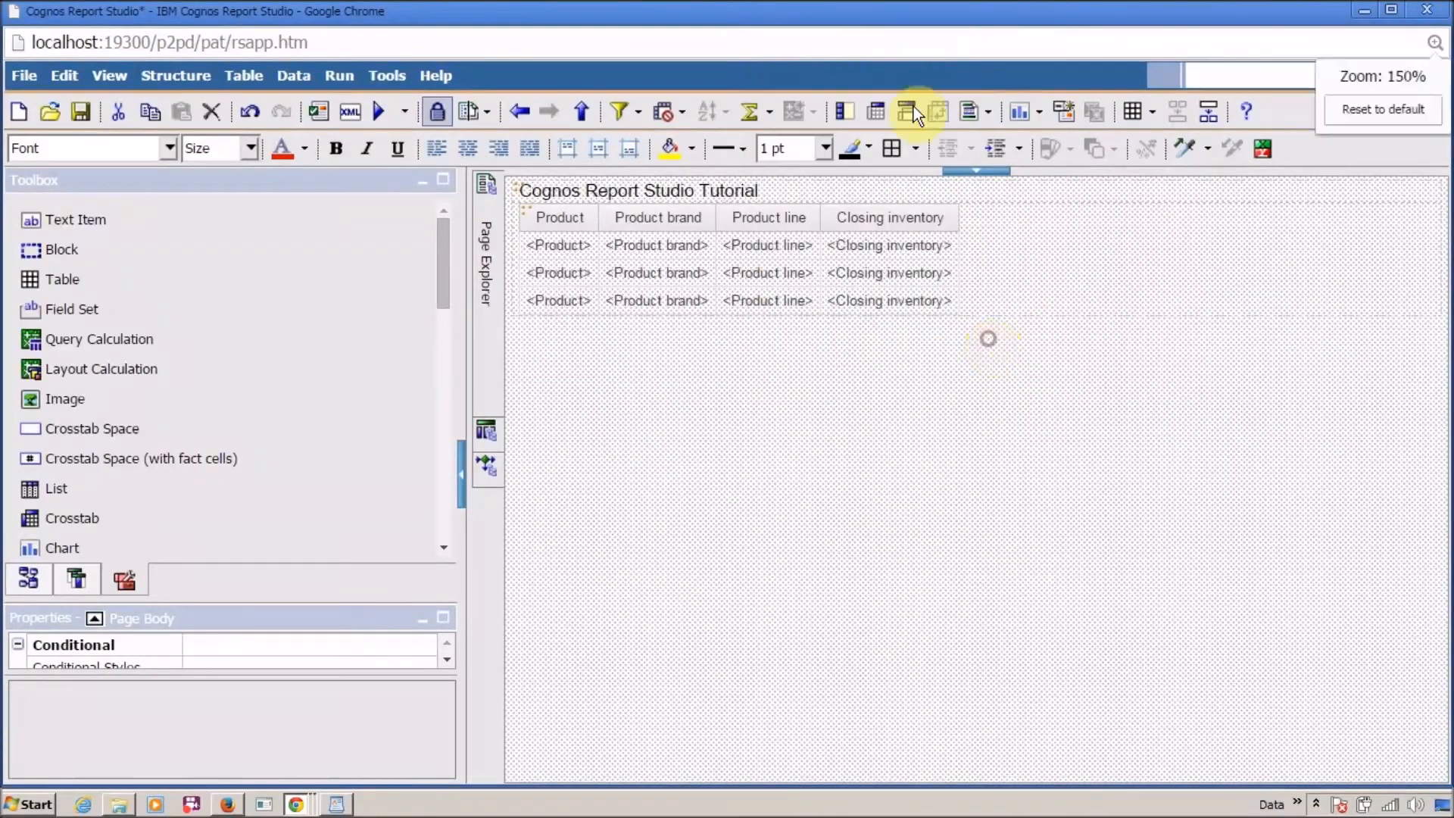
pyautogui.rightClick(892, 21)
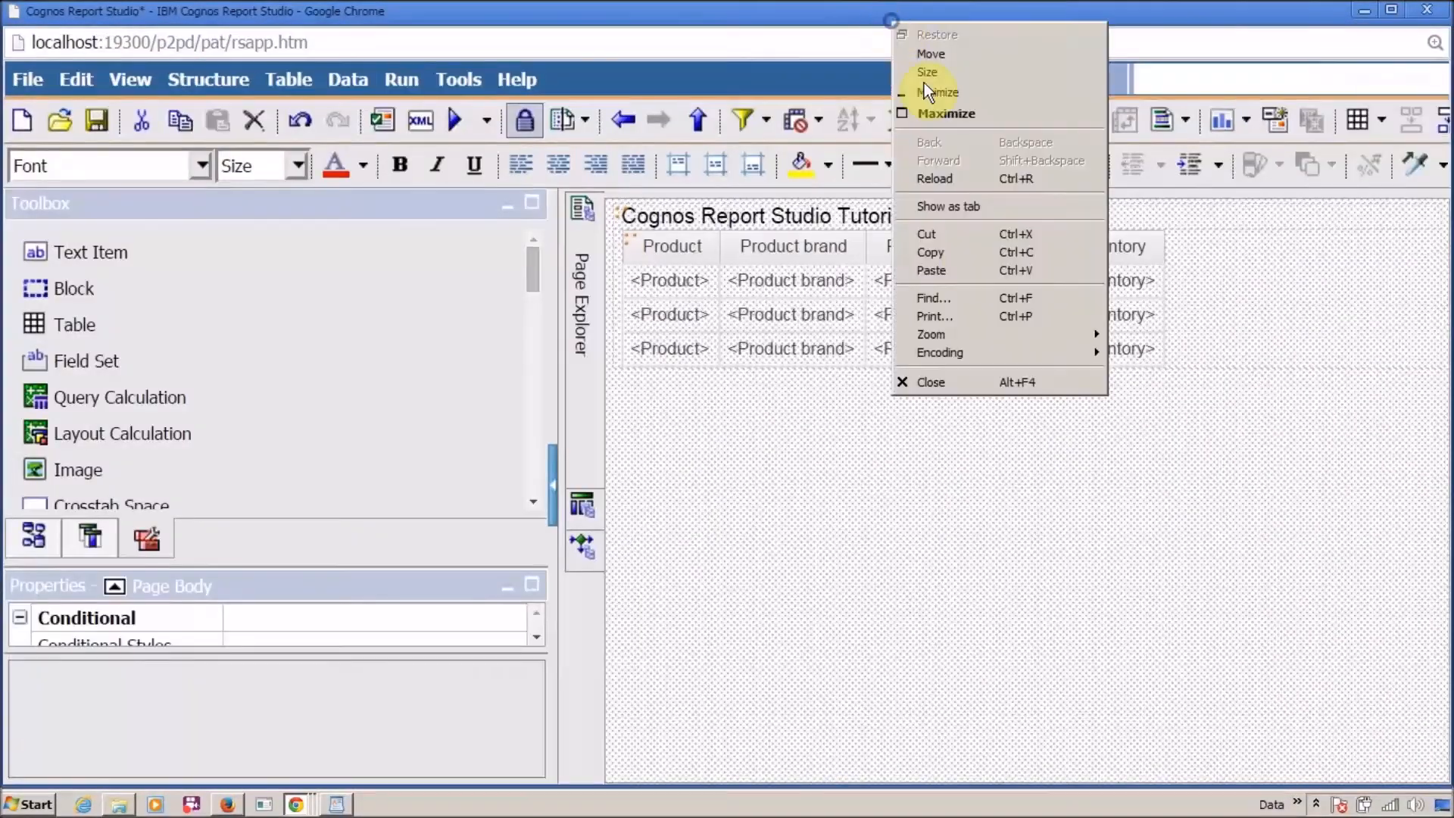
pyautogui.moveTo(1039, 331)
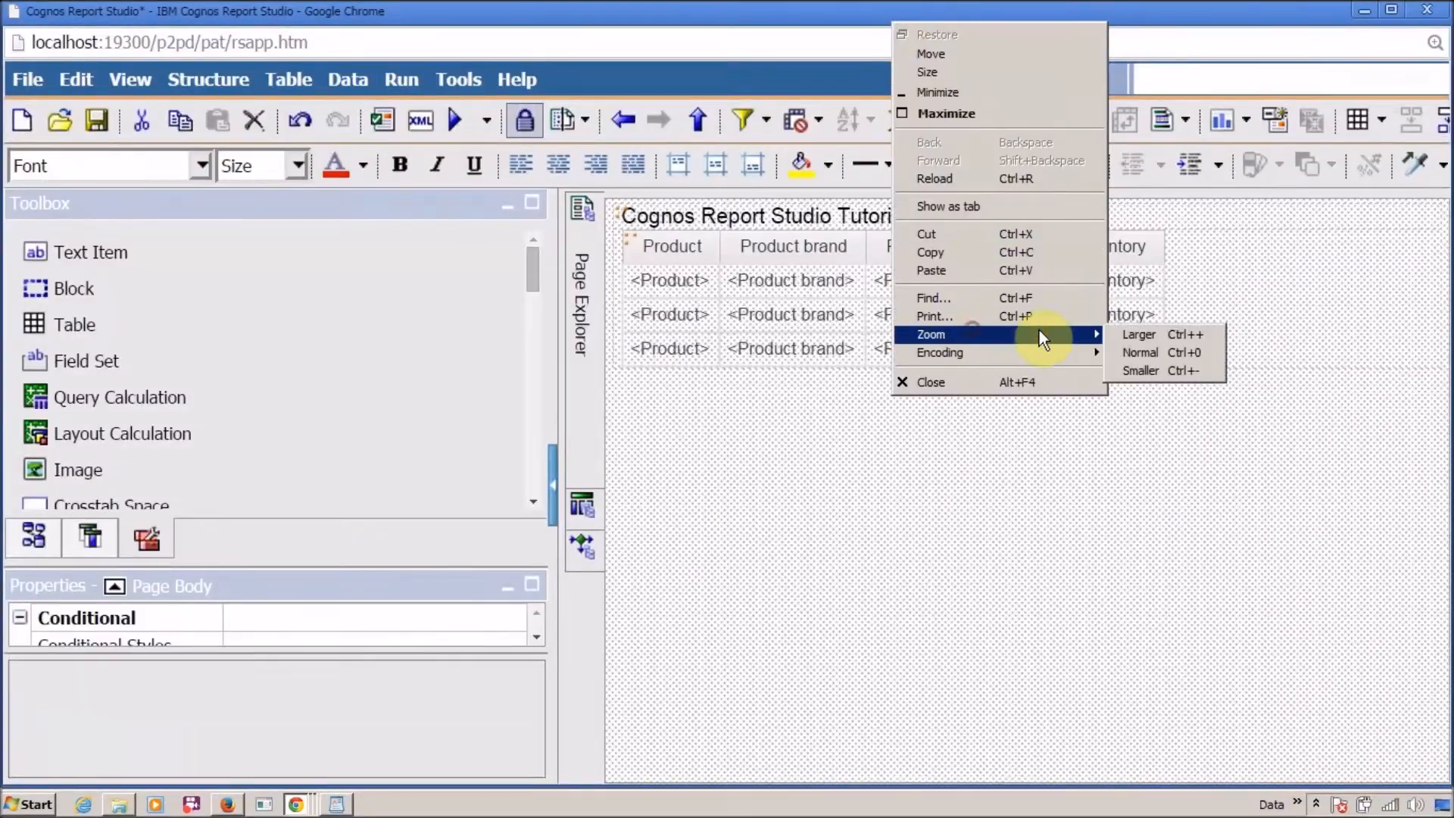
pyautogui.click(1166, 339)
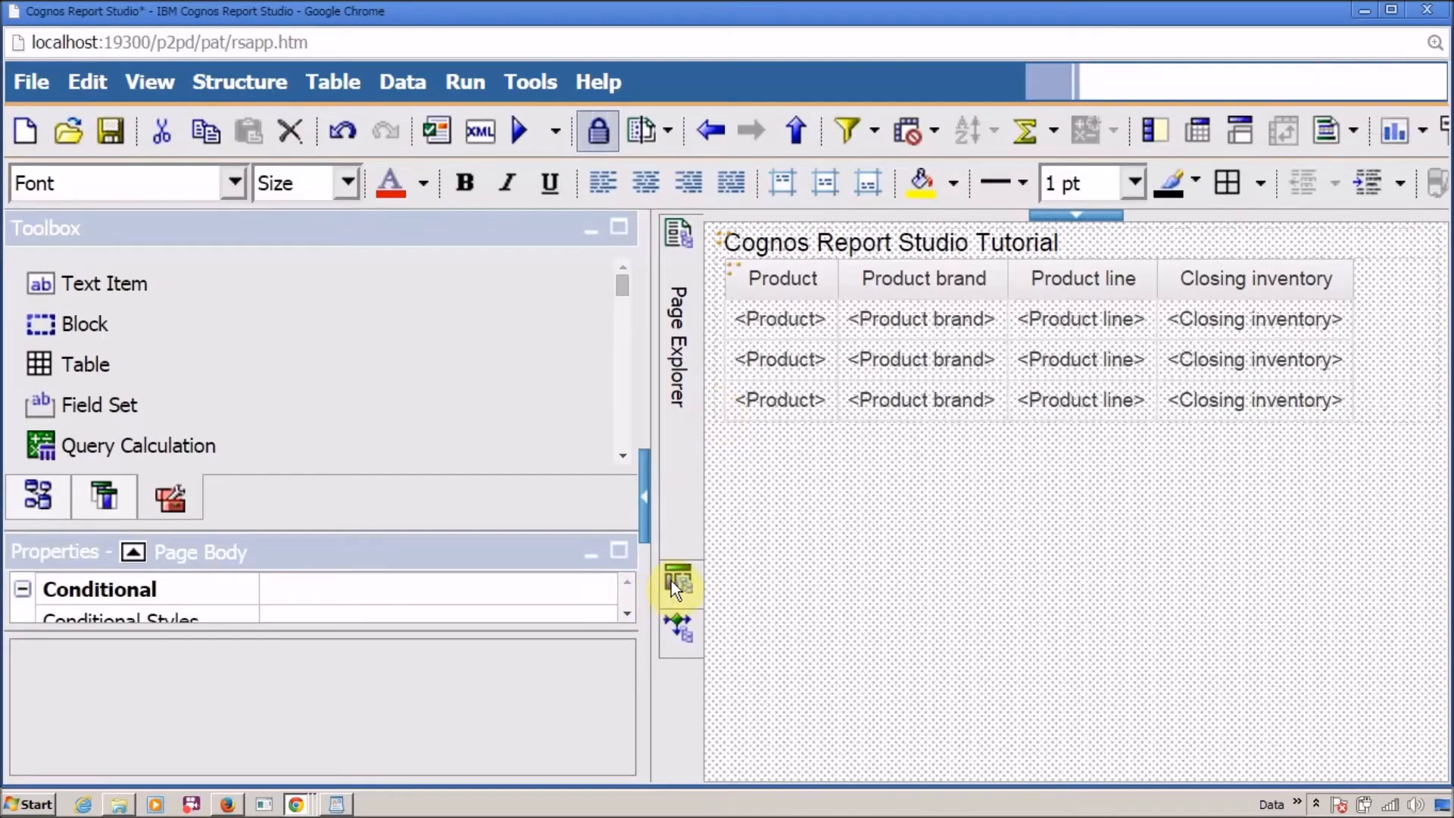
# Step: Open the L_Product query and show the expanded properties of the Total Amount of Product data item
pyautogui.click(676, 580)
pyautogui.doubleClick(837, 314)
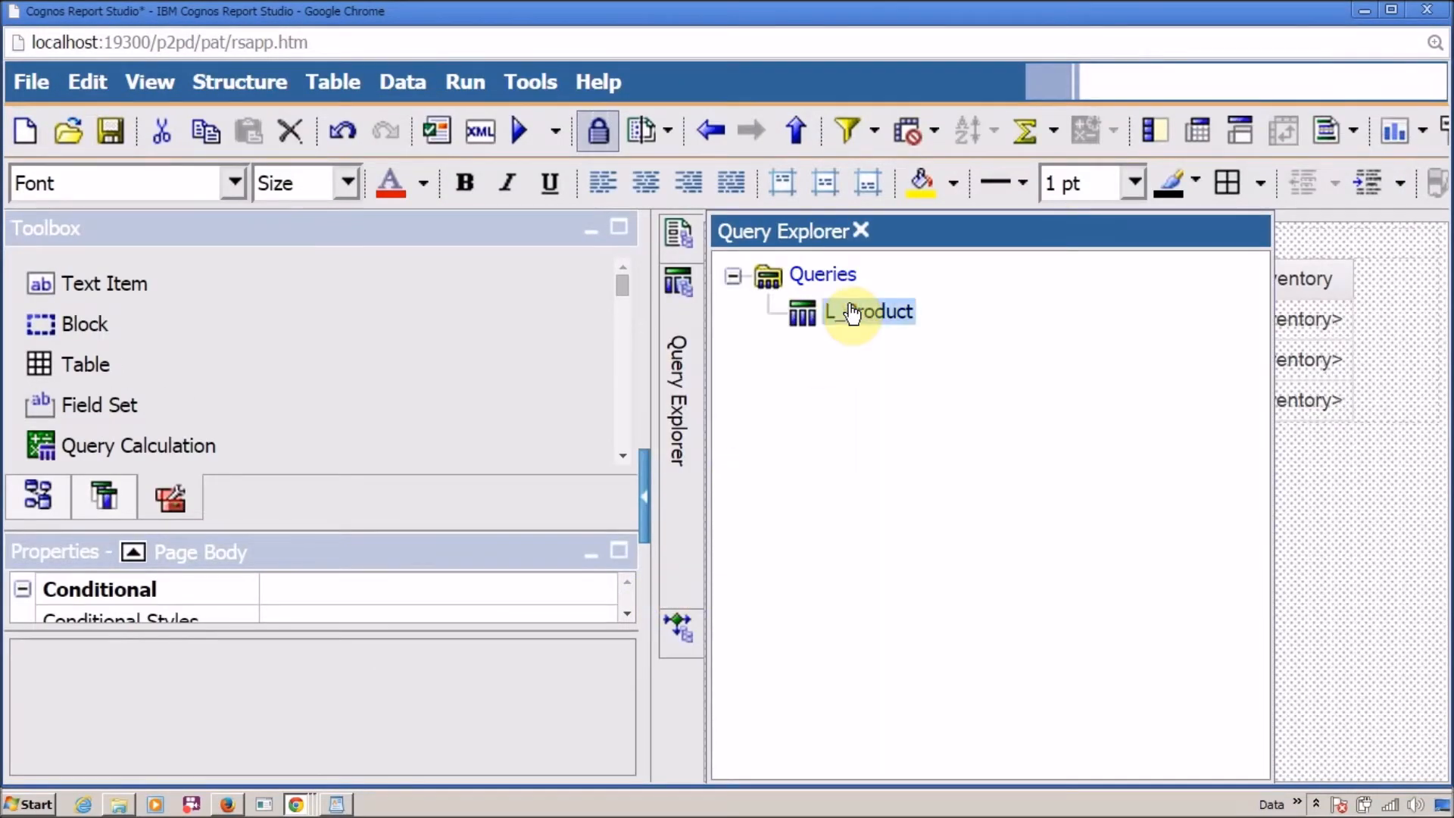
pyautogui.click(828, 441)
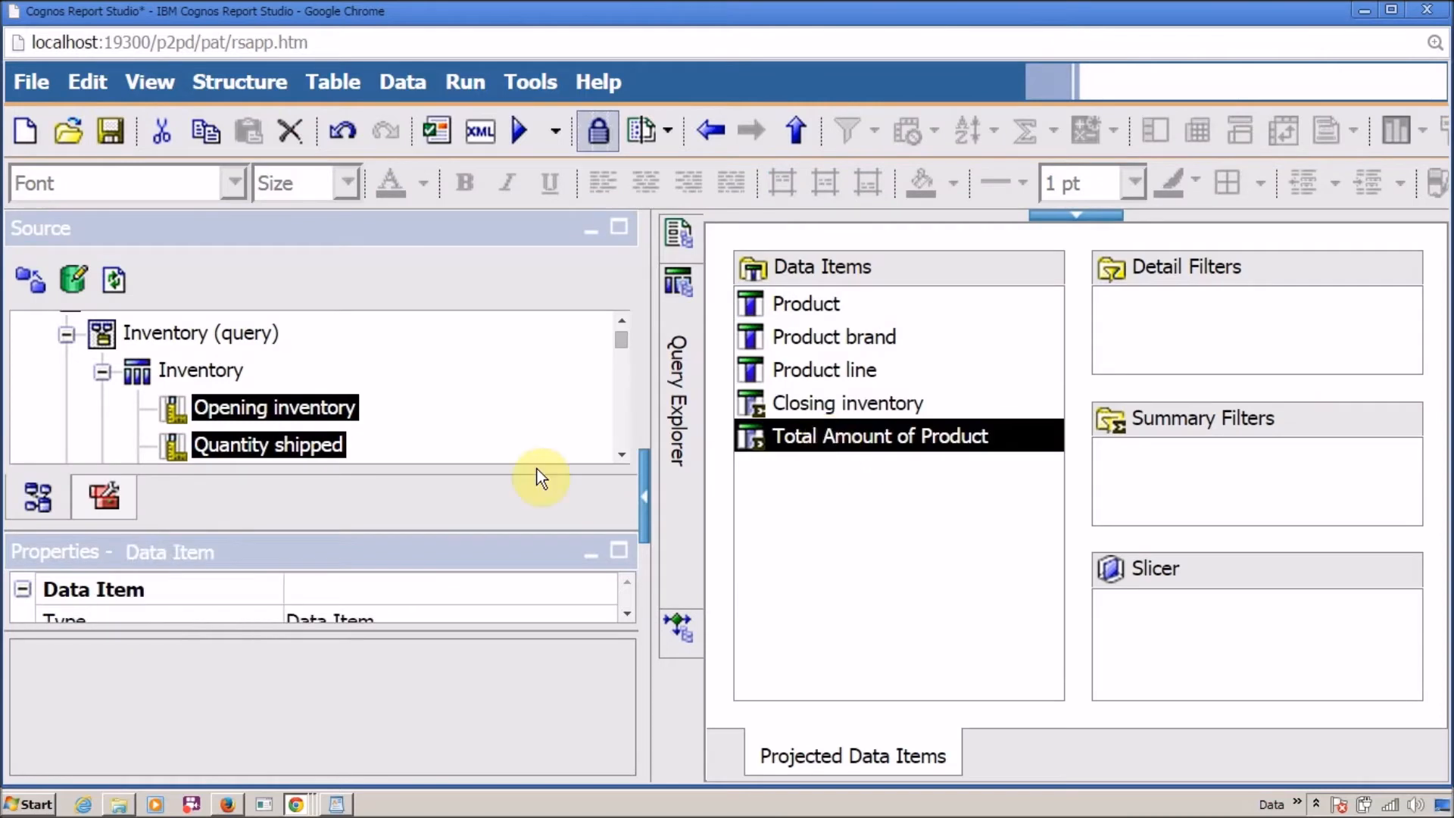
pyautogui.click(619, 551)
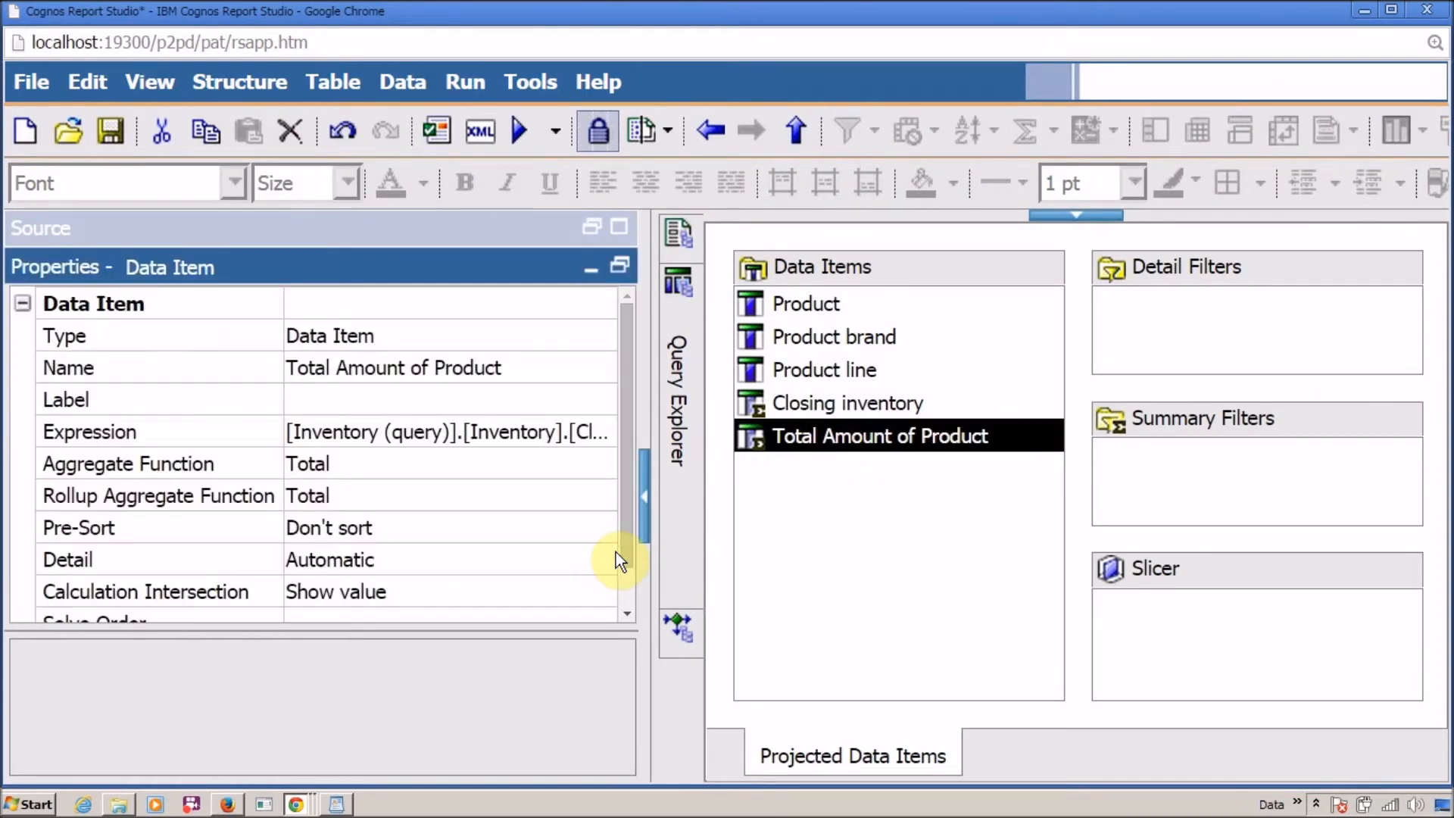
# Step: Set both the Aggregate Function and the Rollup Aggregate Function of Total Amount of Product to Automatic
pyautogui.click(518, 465)
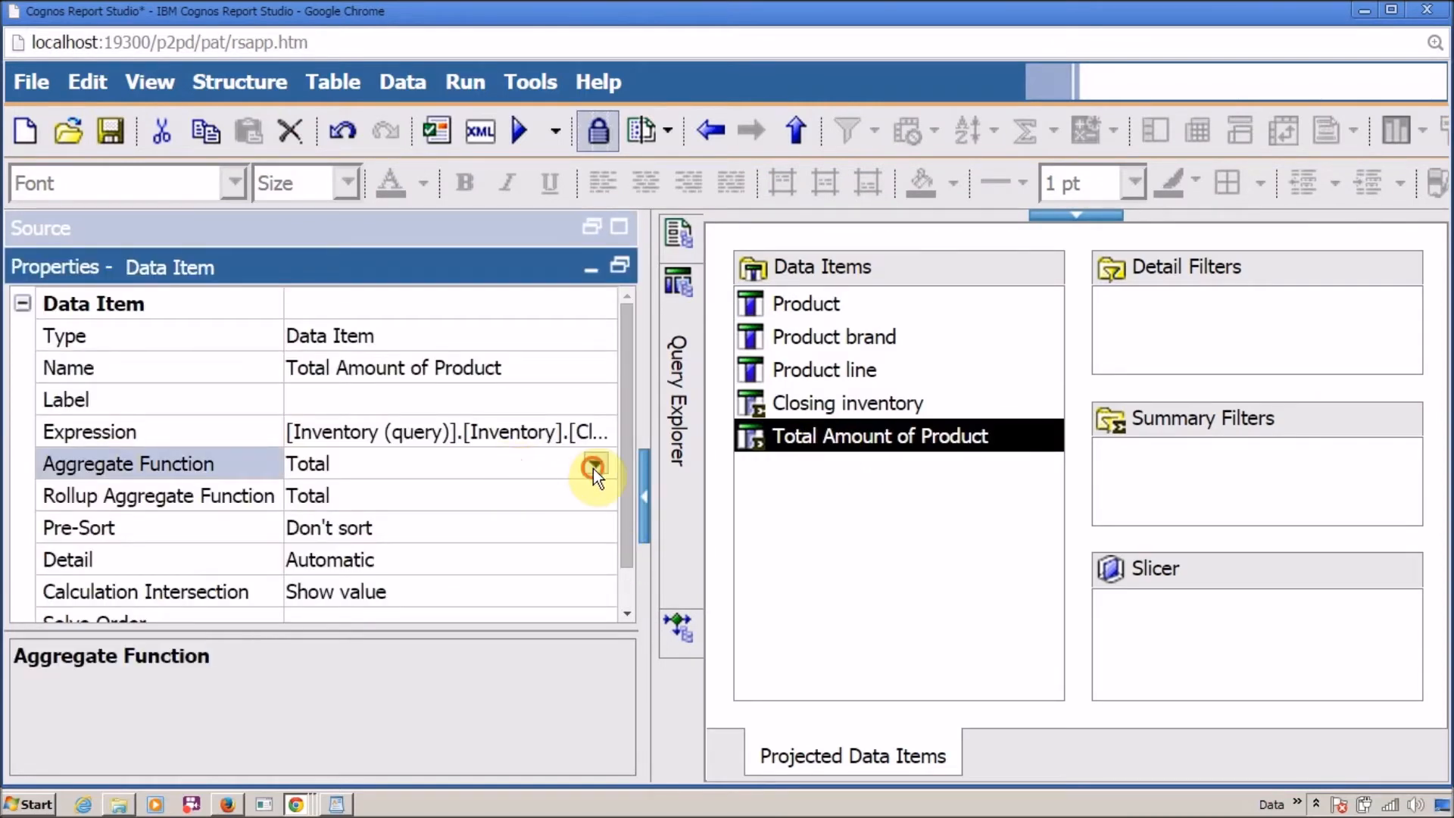
pyautogui.click(594, 466)
pyautogui.moveTo(606, 541); pyautogui.dragTo(606, 638)
pyautogui.click(540, 596)
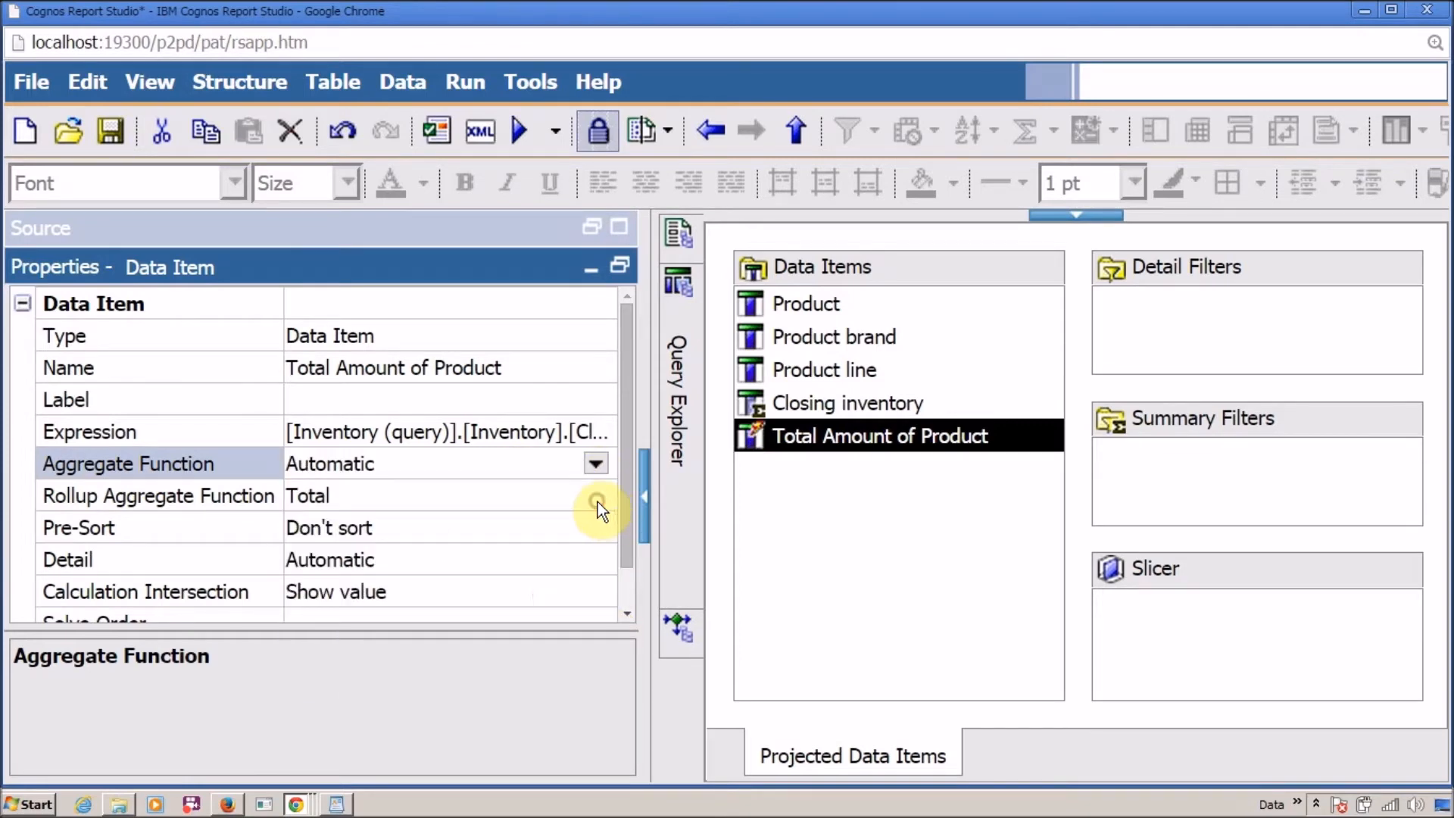
pyautogui.click(599, 501)
pyautogui.click(596, 497)
pyautogui.moveTo(603, 658); pyautogui.dragTo(611, 699)
pyautogui.click(535, 645)
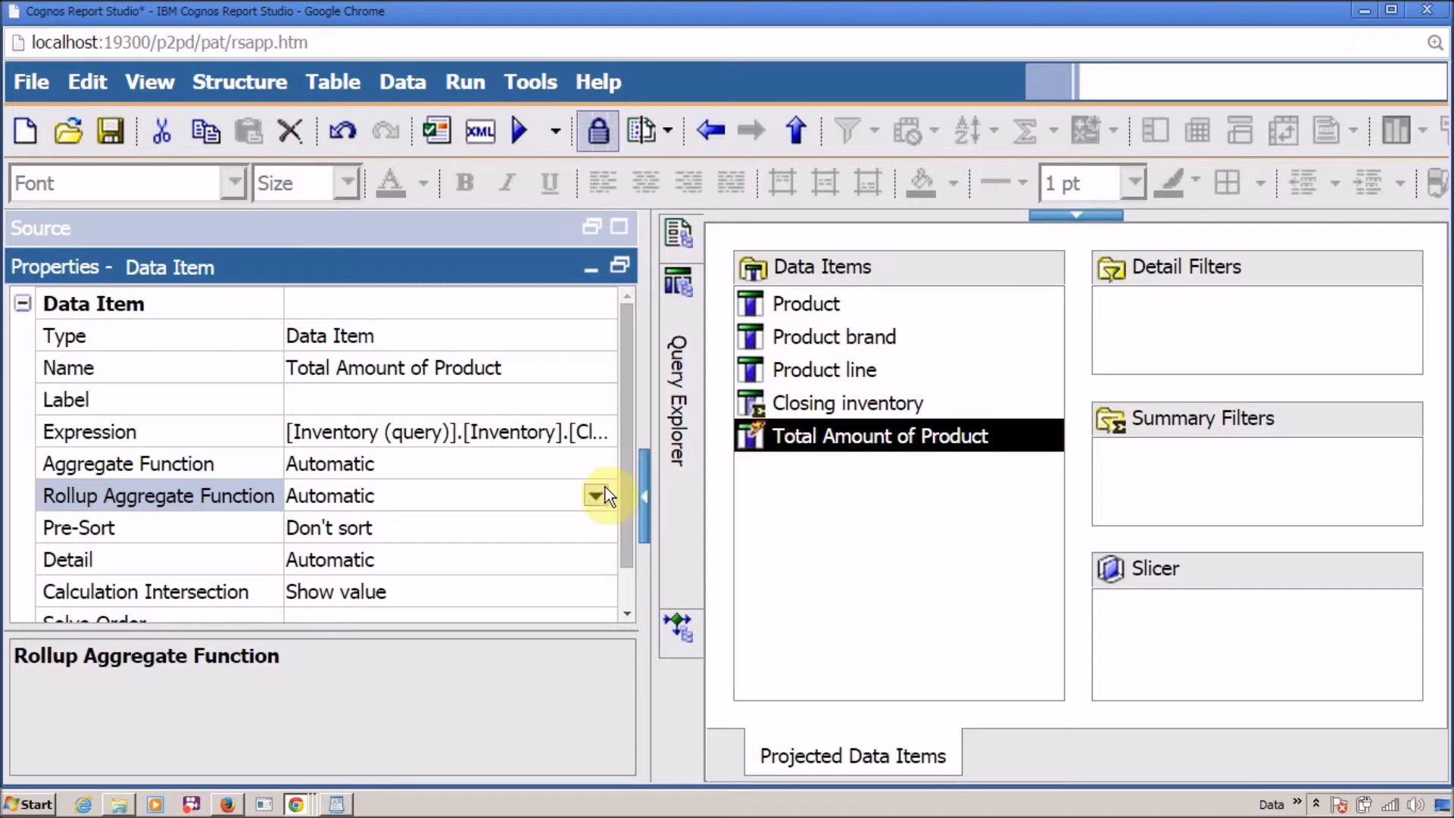
# Step: Set both the Aggregate Function and the Rollup Aggregate Function of Total Amount of Product to Total
pyautogui.click(592, 465)
pyautogui.click(596, 465)
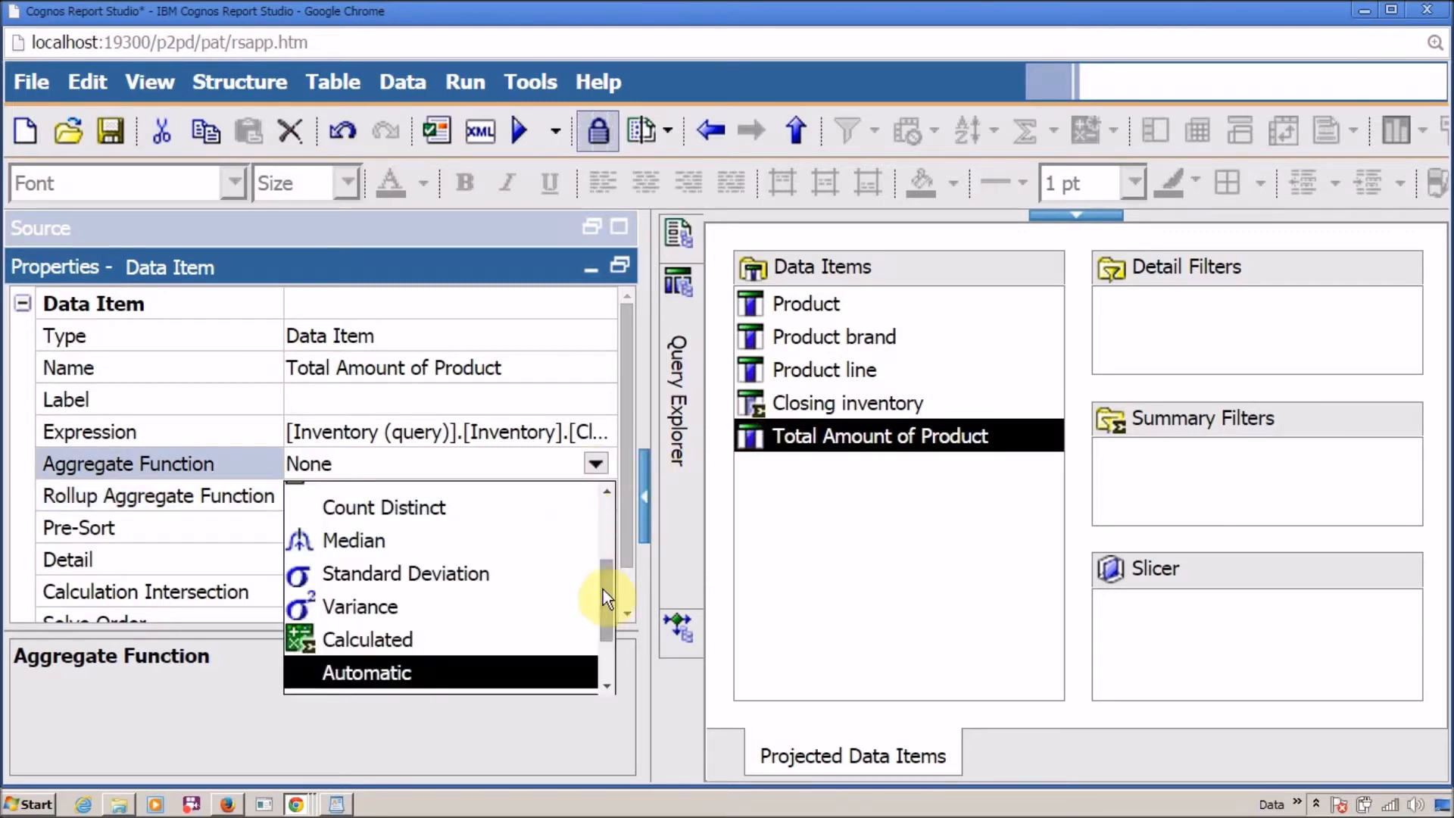
pyautogui.moveTo(603, 558); pyautogui.dragTo(606, 500)
pyautogui.click(570, 500)
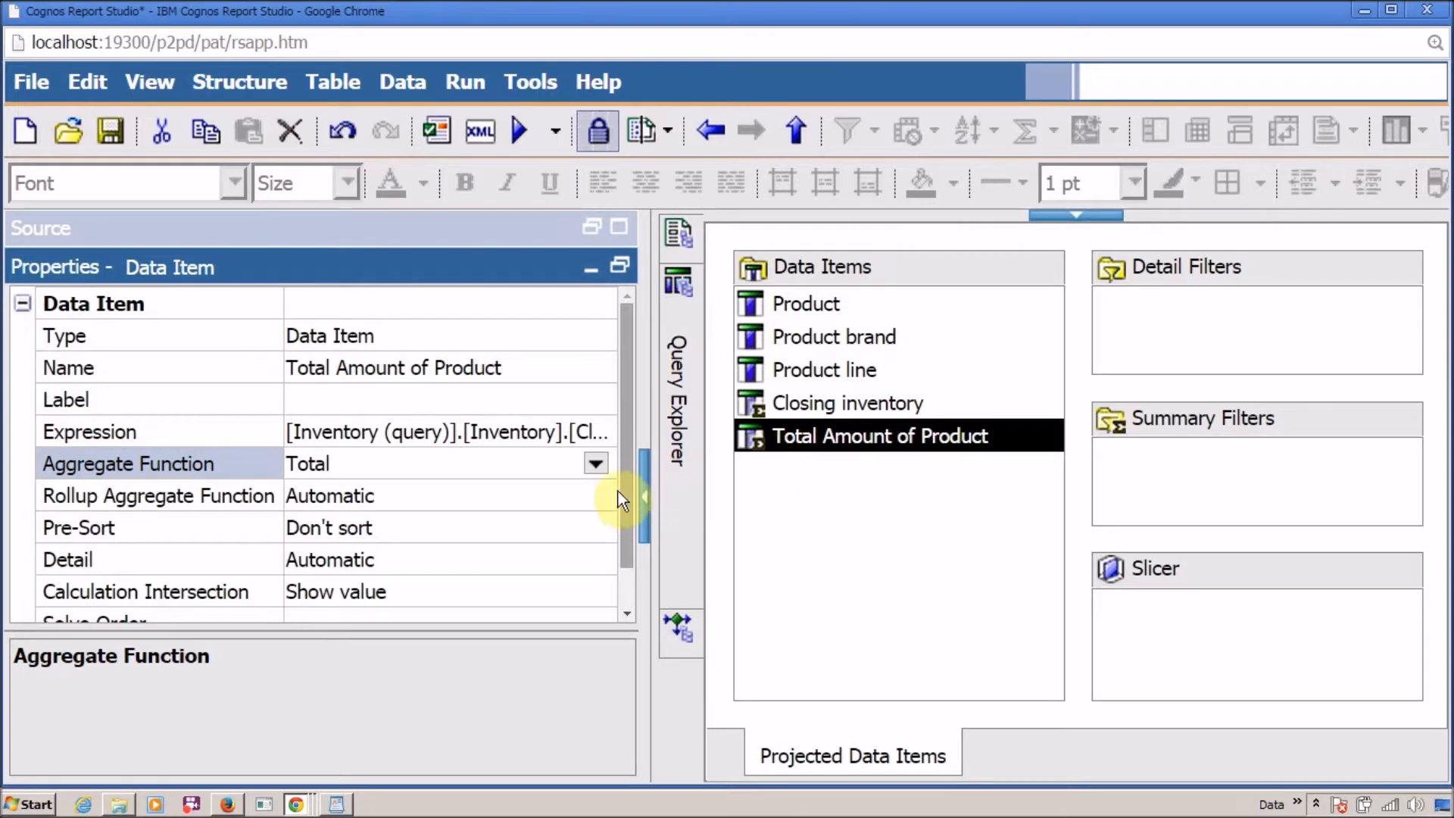
pyautogui.click(584, 497)
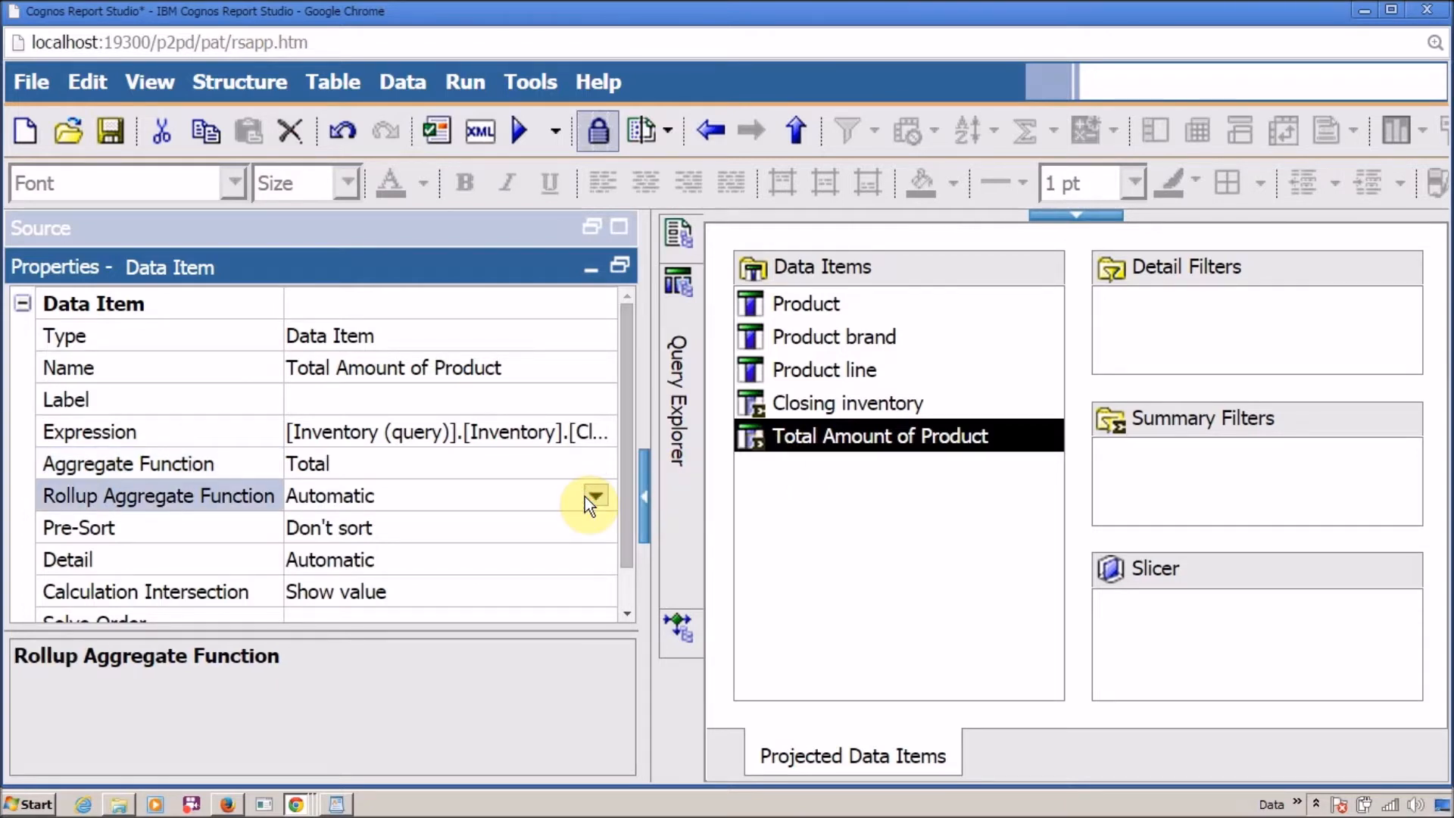
pyautogui.click(594, 496)
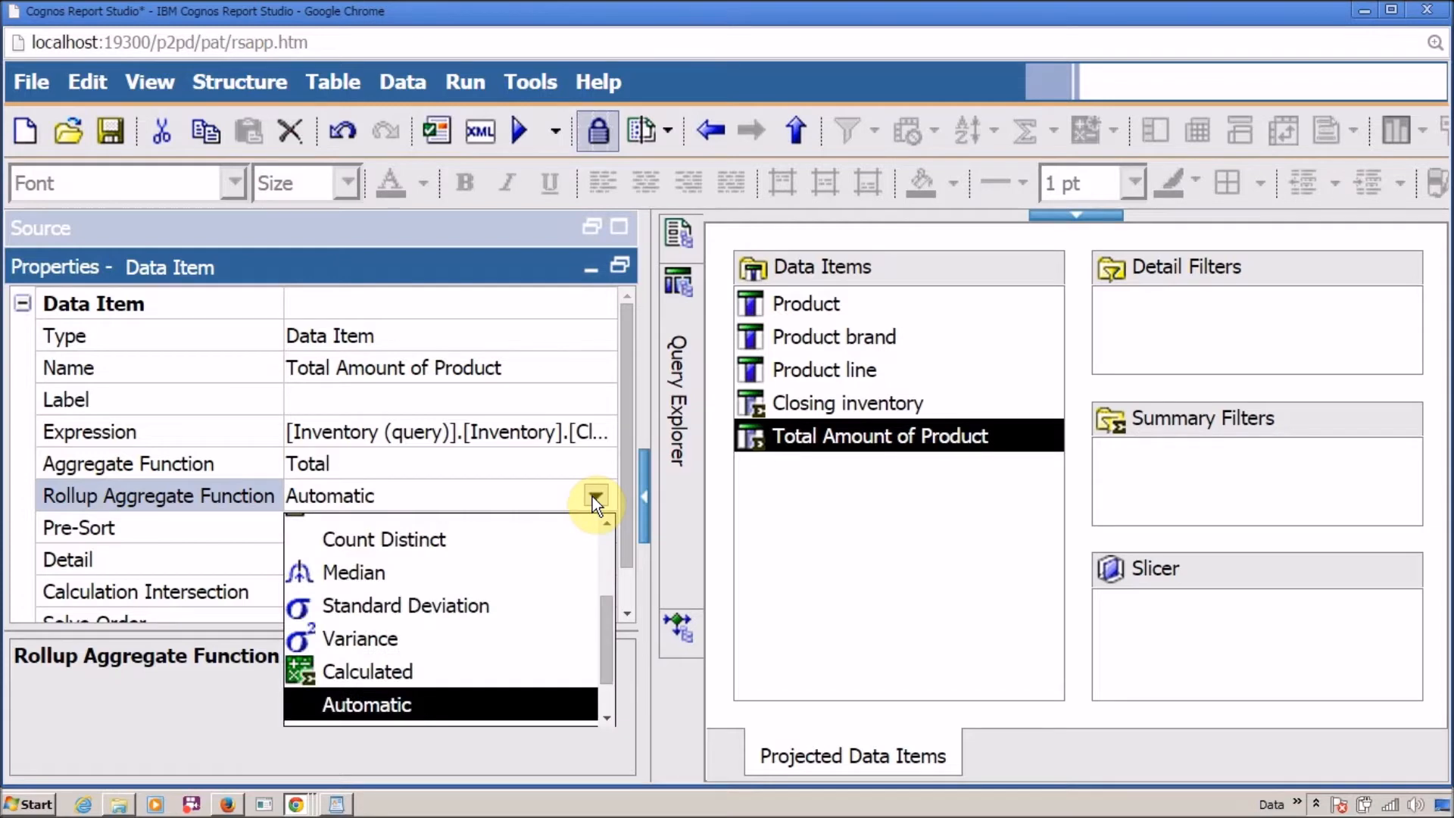
pyautogui.moveTo(610, 643); pyautogui.dragTo(601, 543)
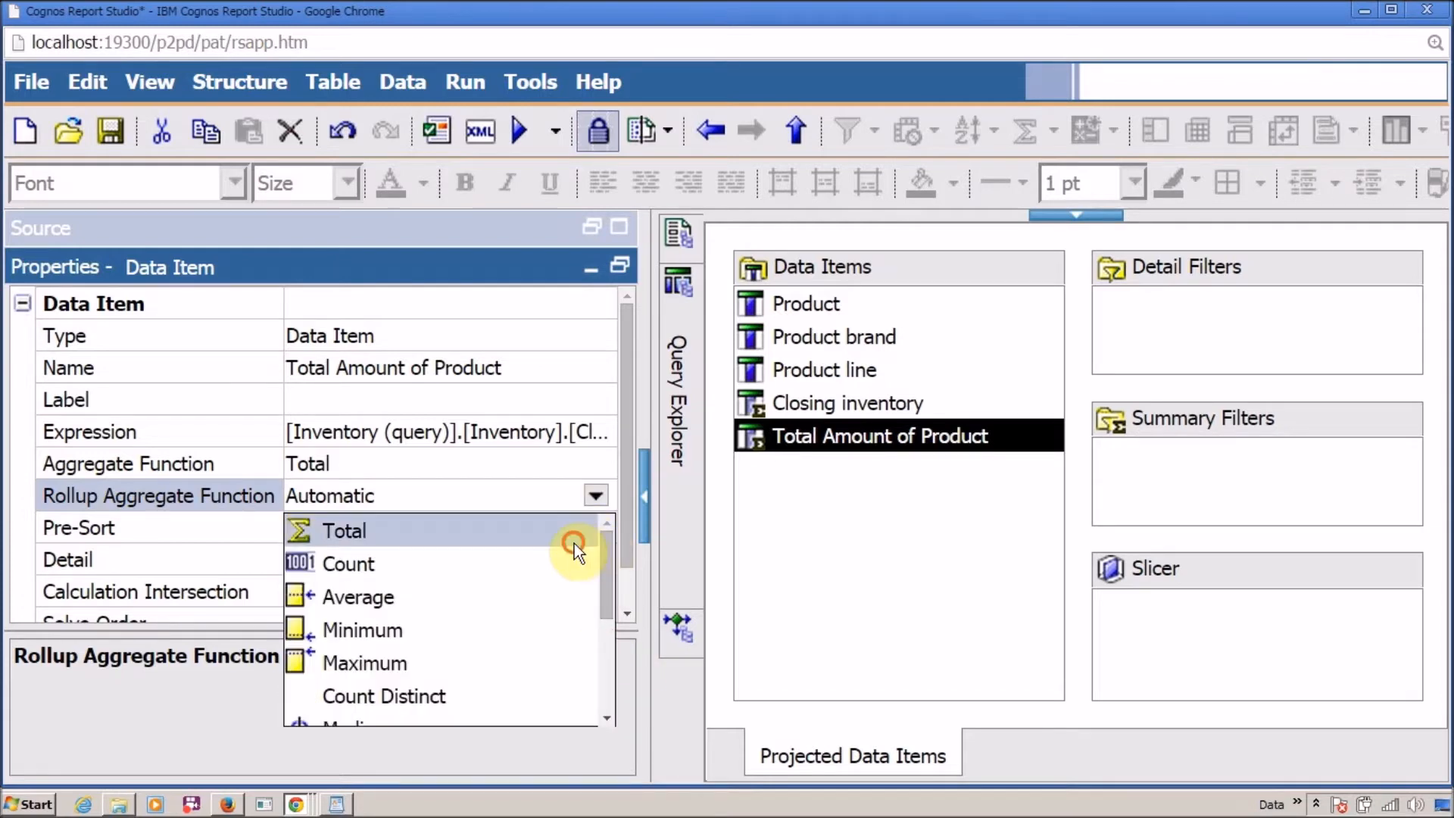
pyautogui.click(574, 543)
pyautogui.click(792, 521)
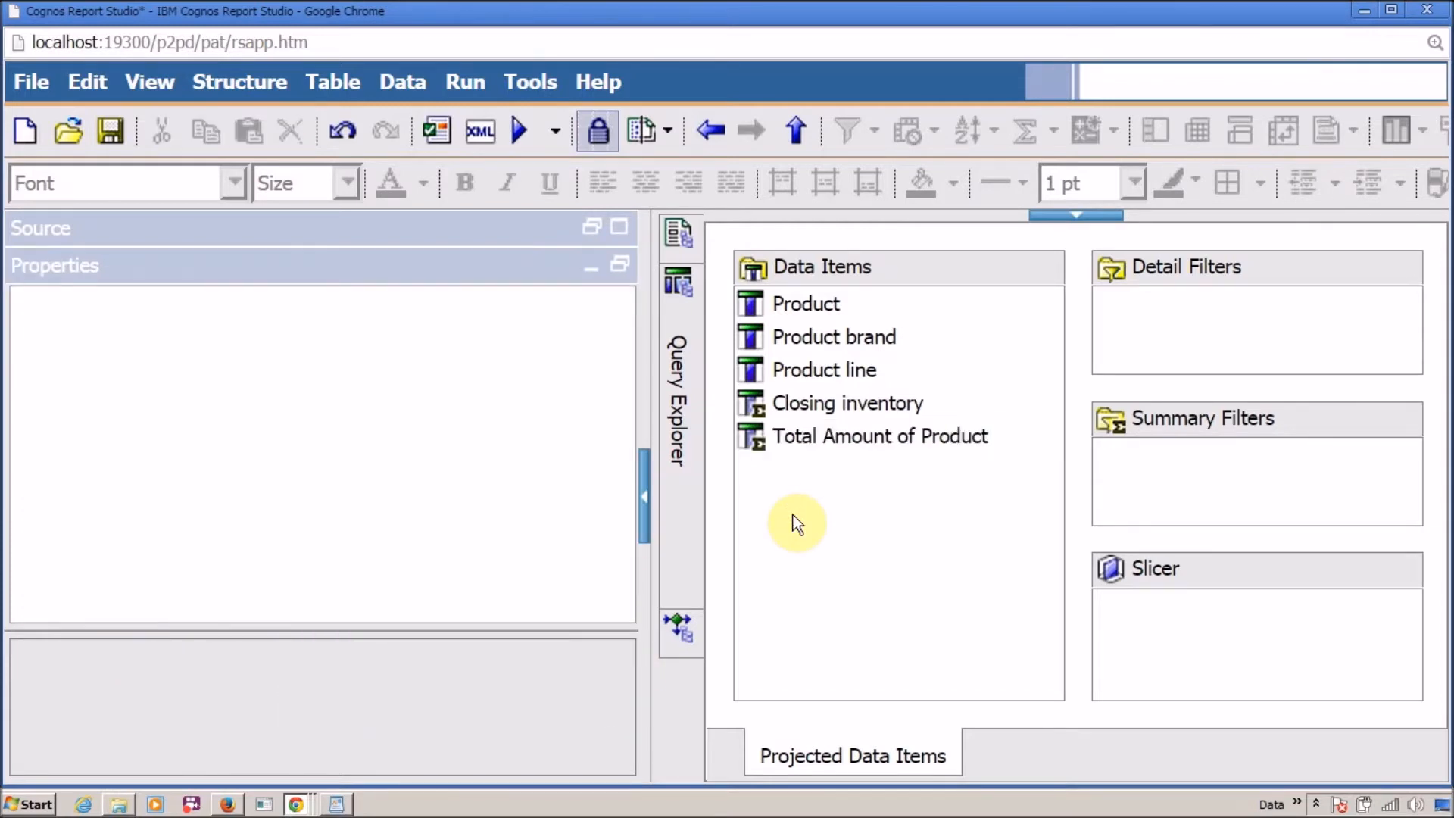
# Step: Reset the browser zoom to normal and open the Page1 report layout
pyautogui.hotkey('ctrl', '0')
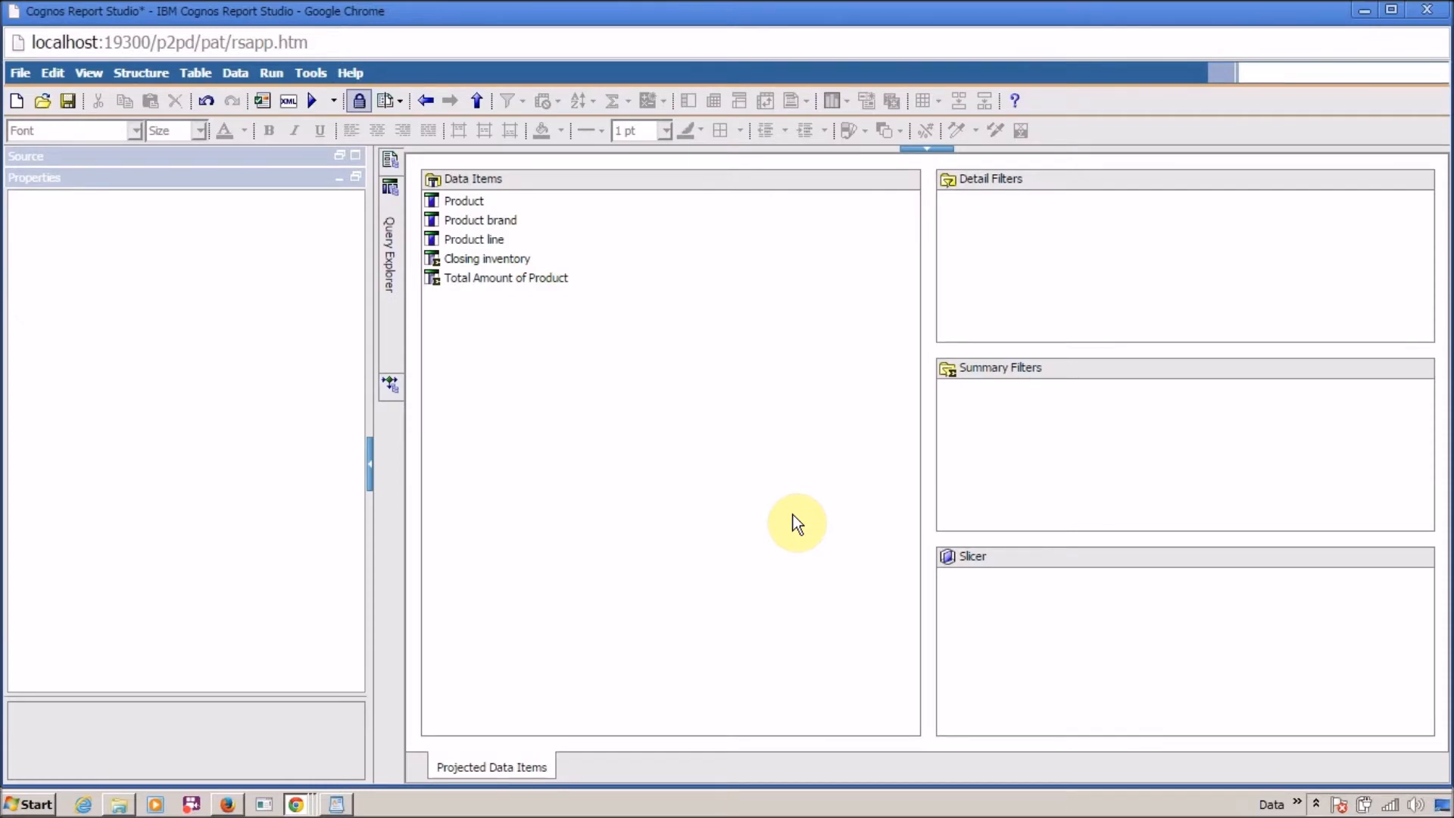
pyautogui.moveTo(386, 246)
pyautogui.moveTo(389, 165)
pyautogui.rightClick(476, 211)
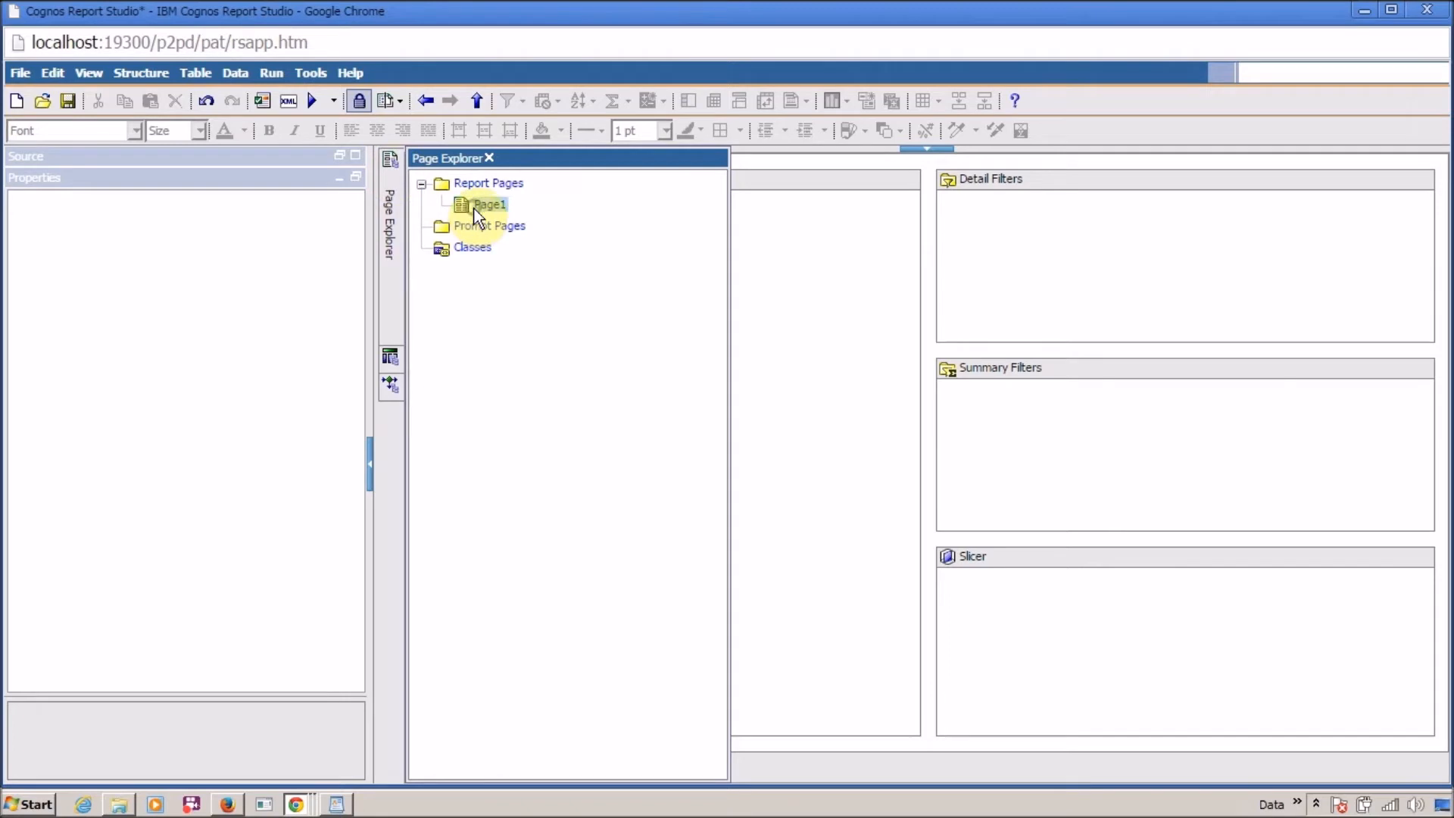
pyautogui.rightClick(462, 200)
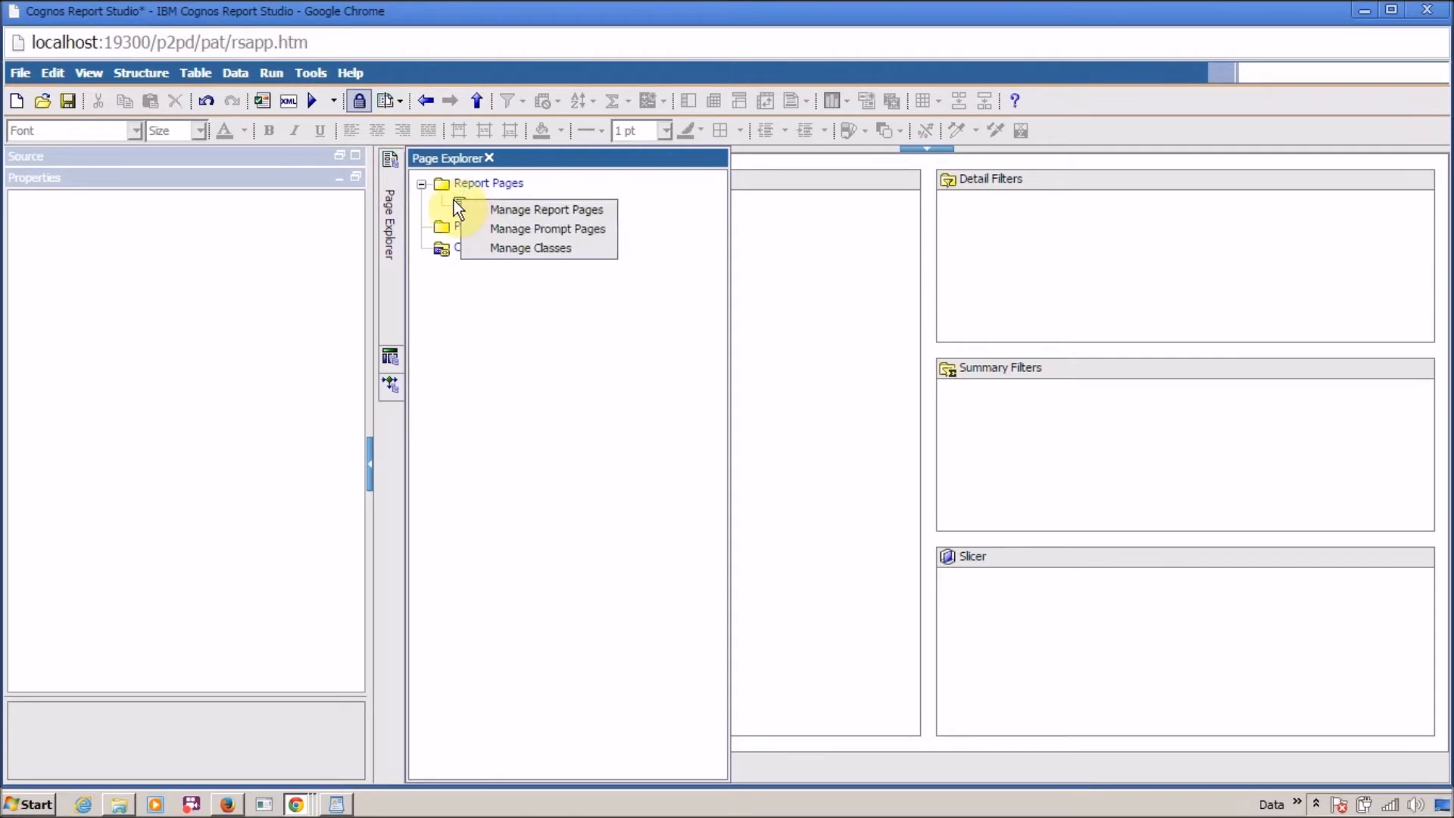
pyautogui.click(453, 200)
pyautogui.doubleClick(479, 207)
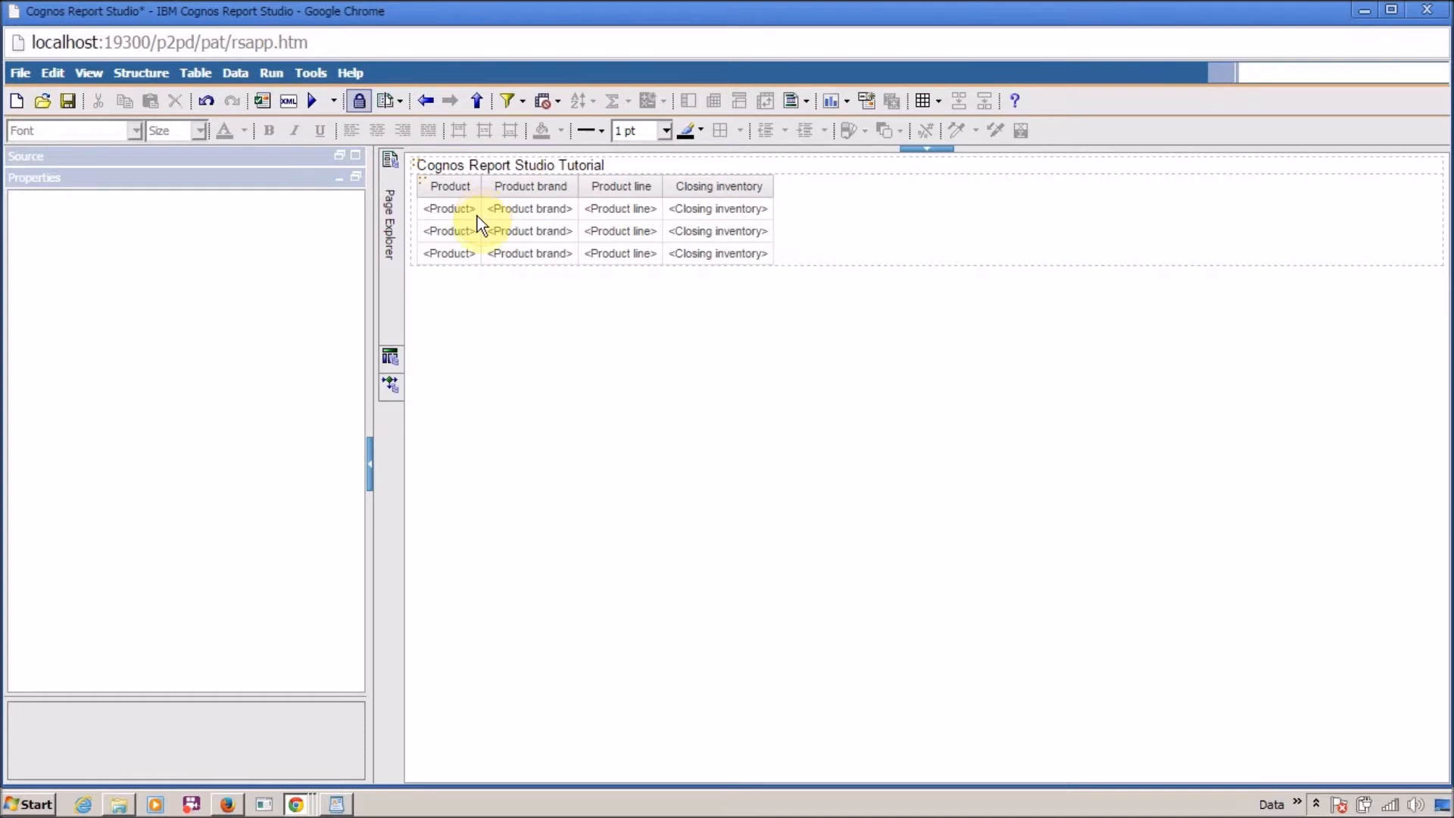
# Step: Add the Total Amount of Product data item to the product list as the column after Closing inventory
pyautogui.click(419, 191)
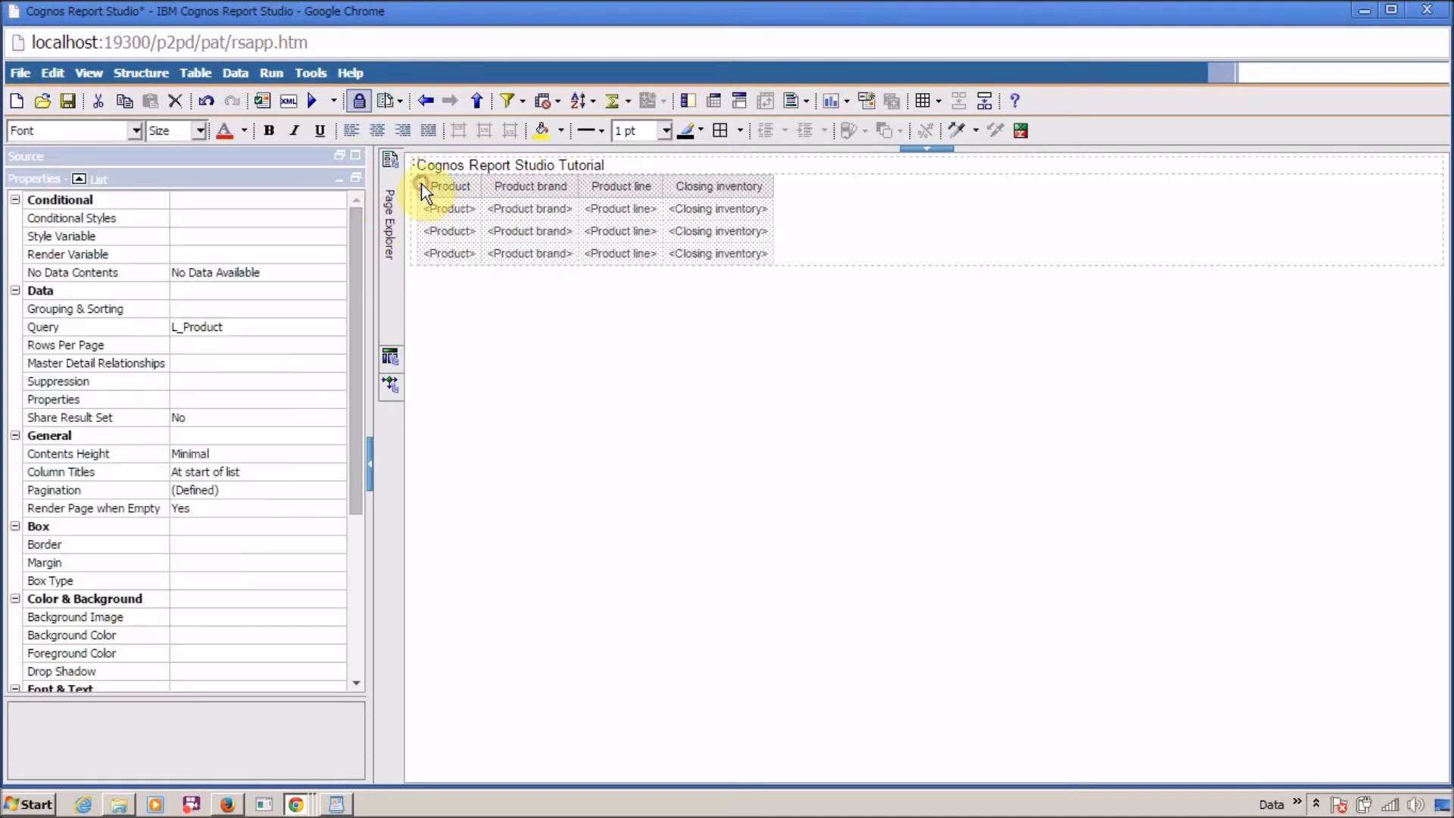
pyautogui.click(294, 156)
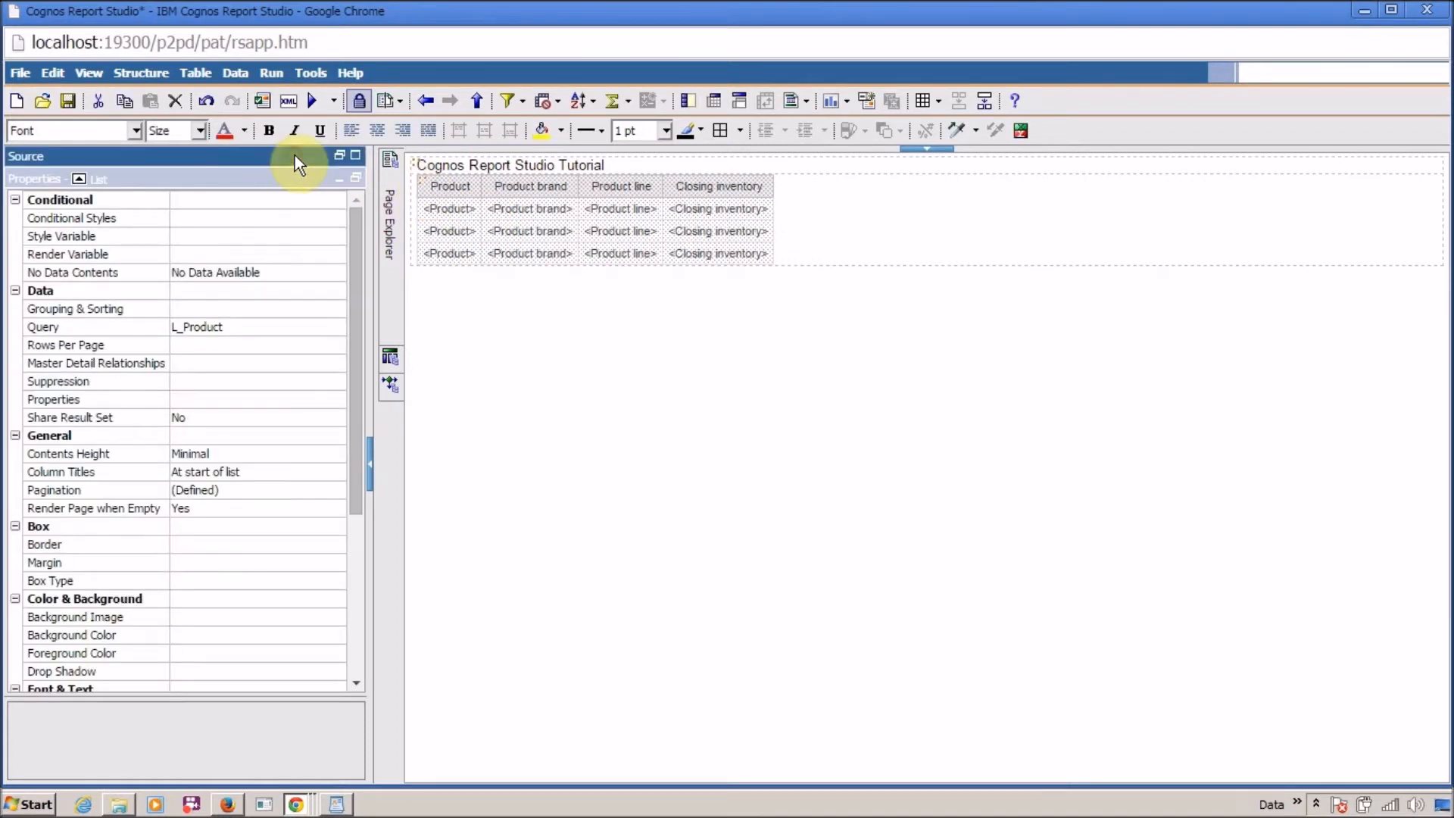
pyautogui.click(340, 156)
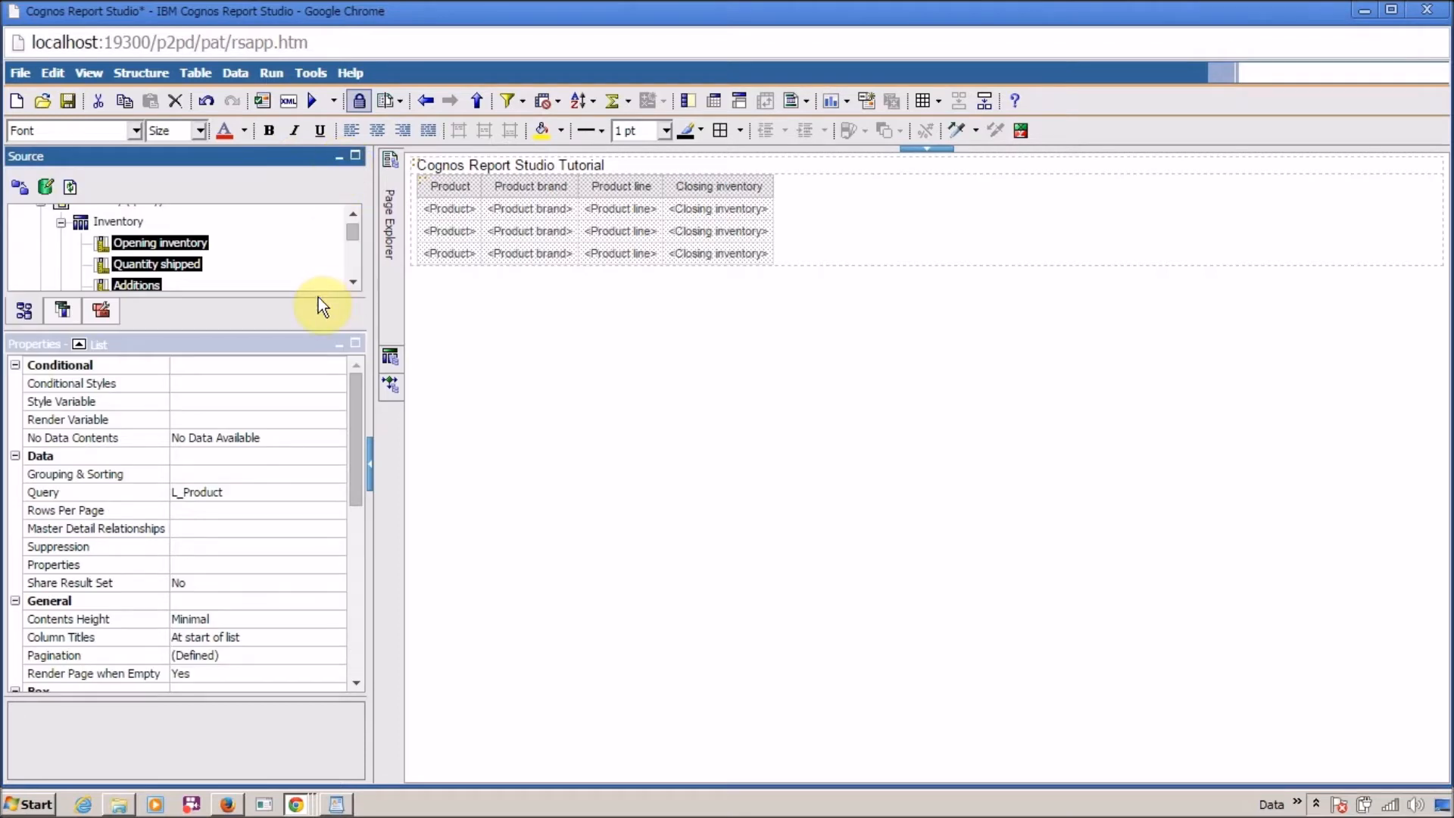
pyautogui.click(59, 308)
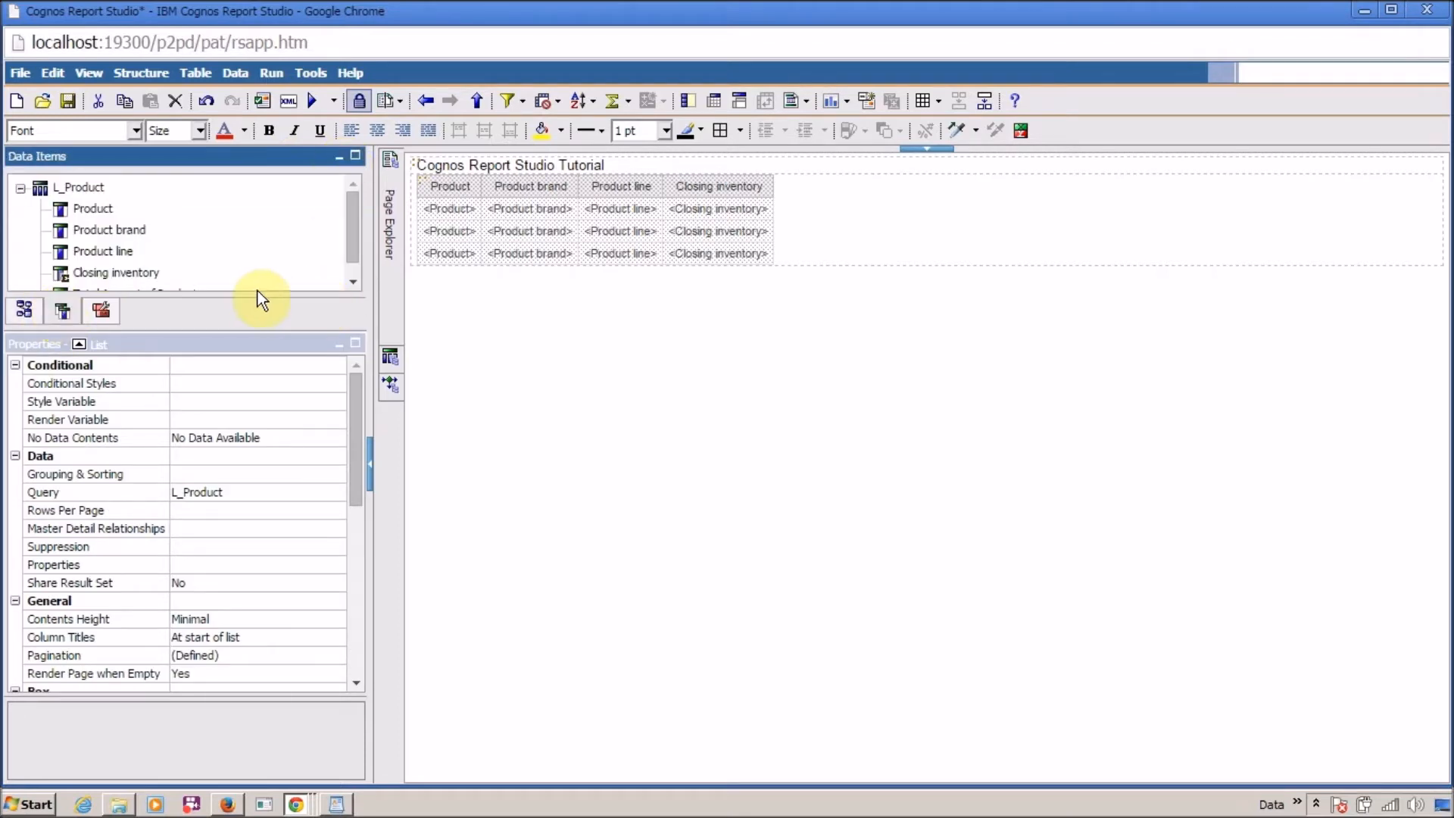
pyautogui.click(354, 283)
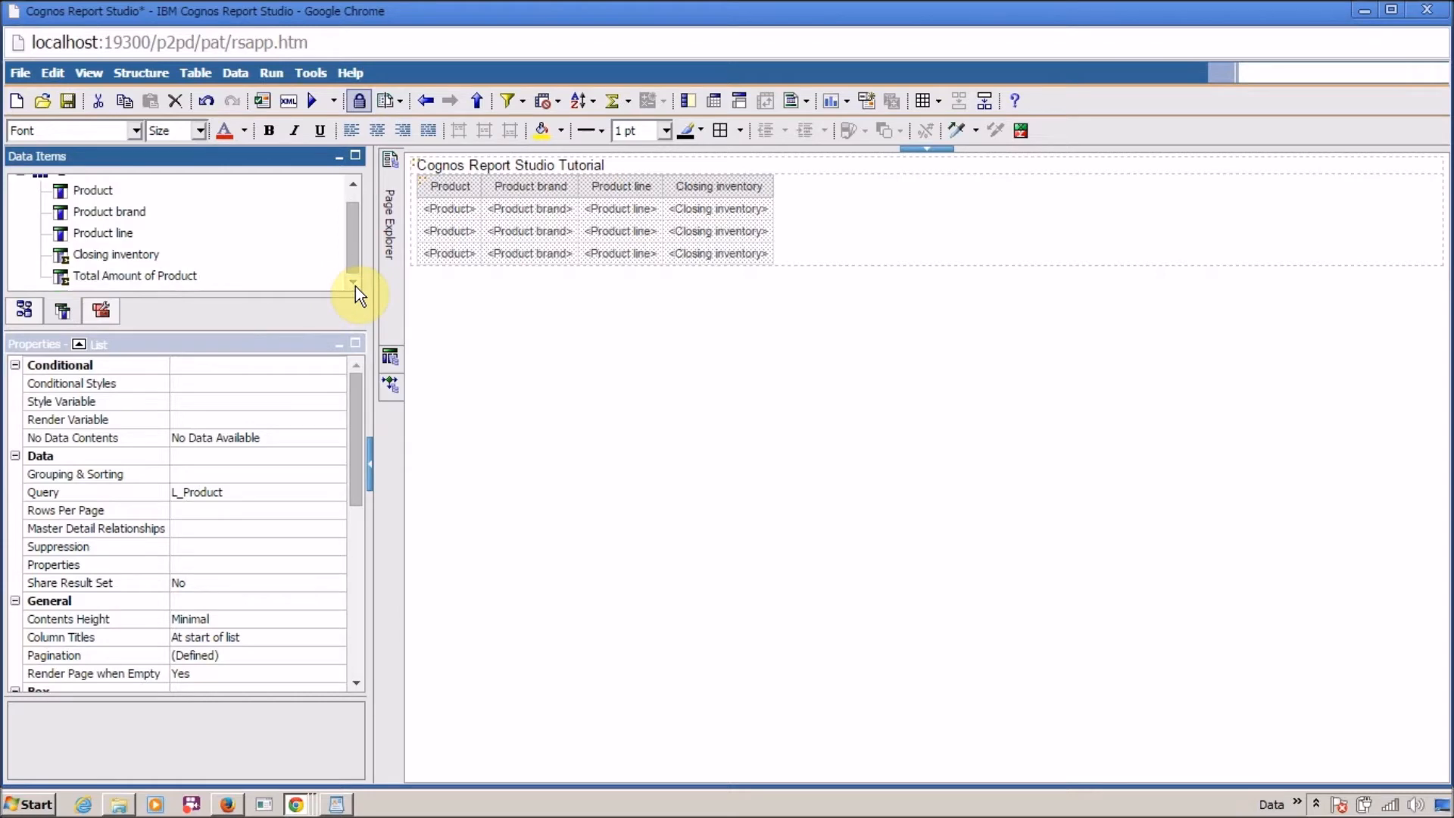
pyautogui.click(130, 278)
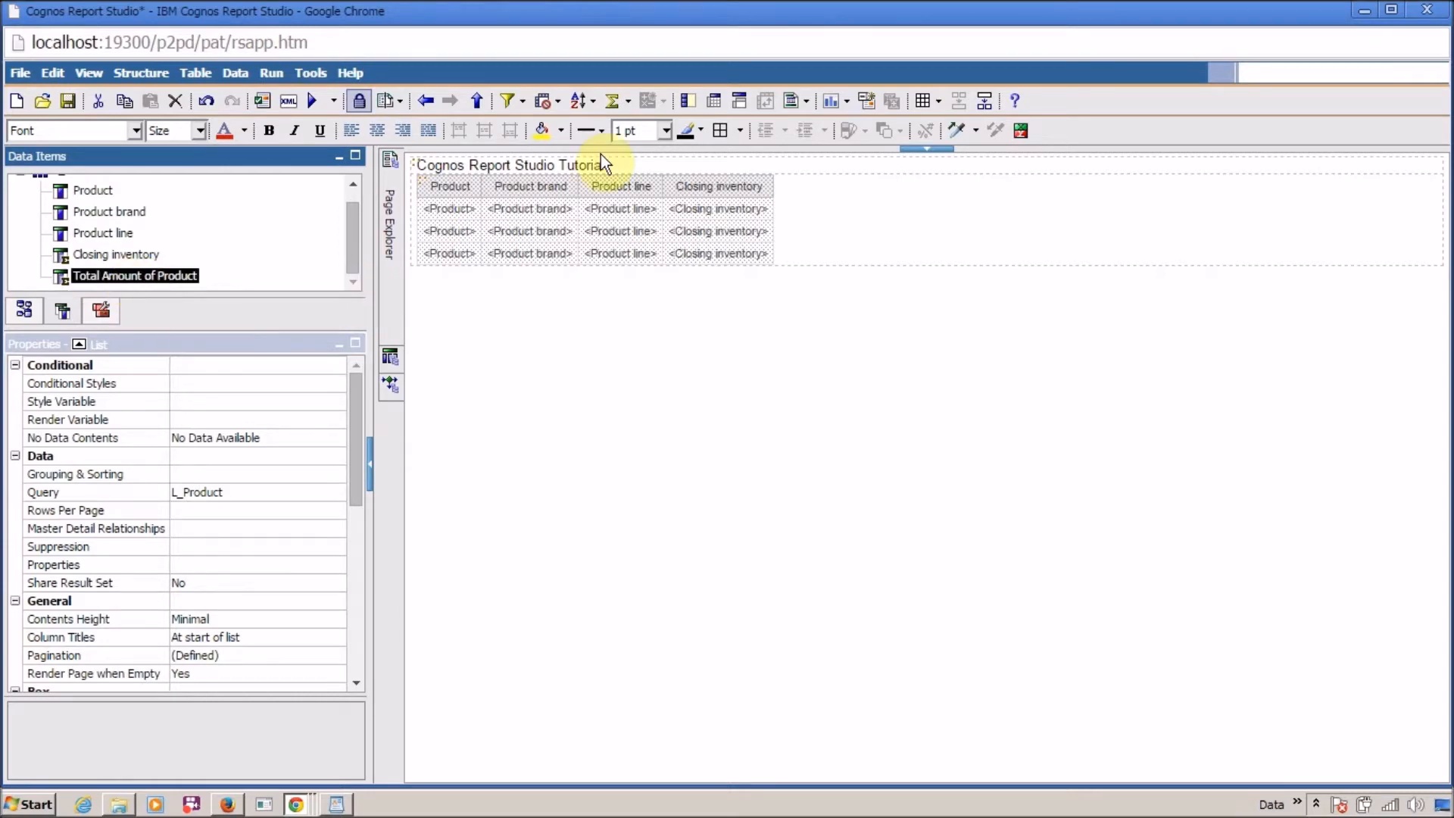
pyautogui.click(765, 220)
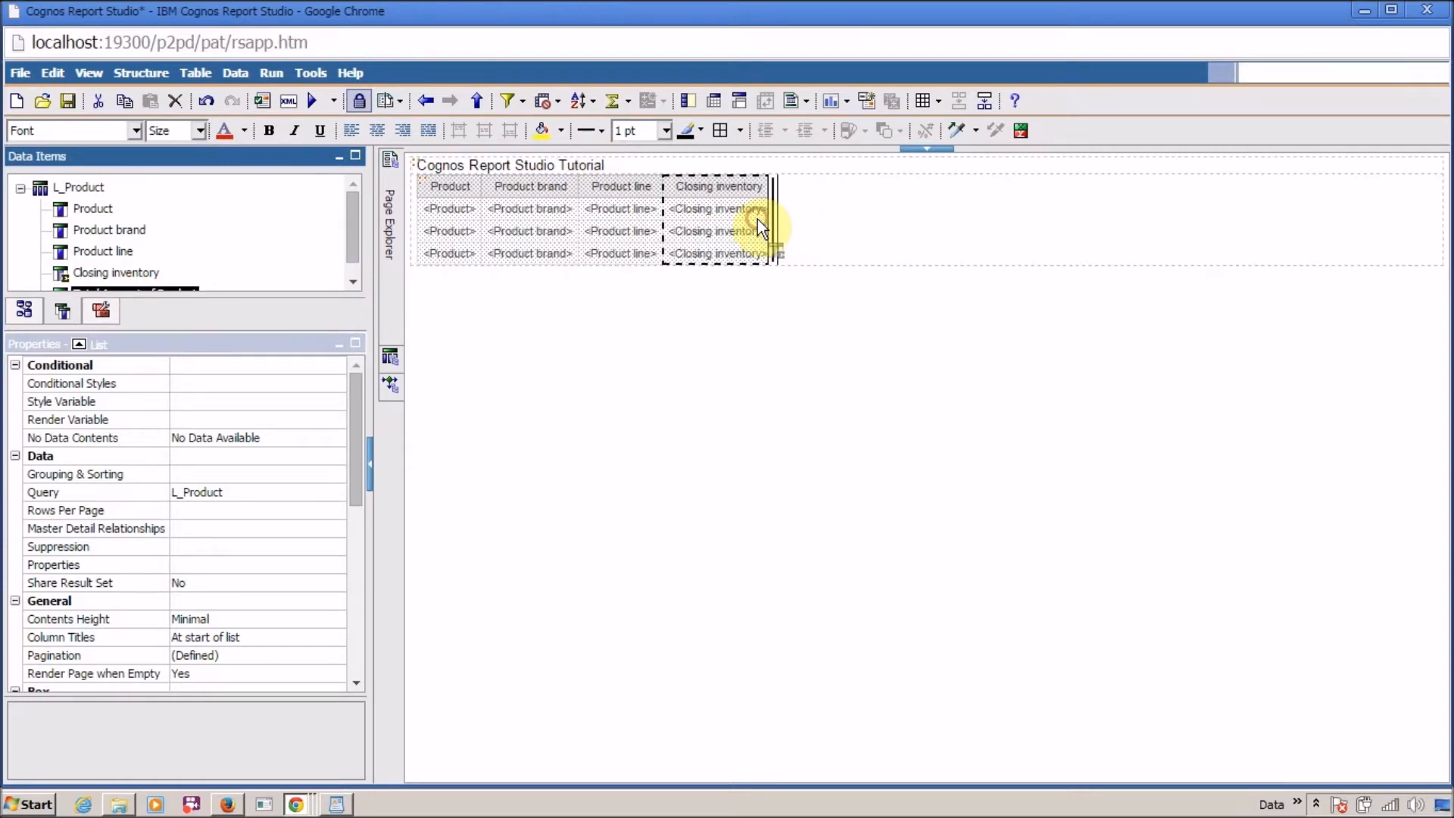
pyautogui.moveTo(759, 221); pyautogui.dragTo(758, 221)
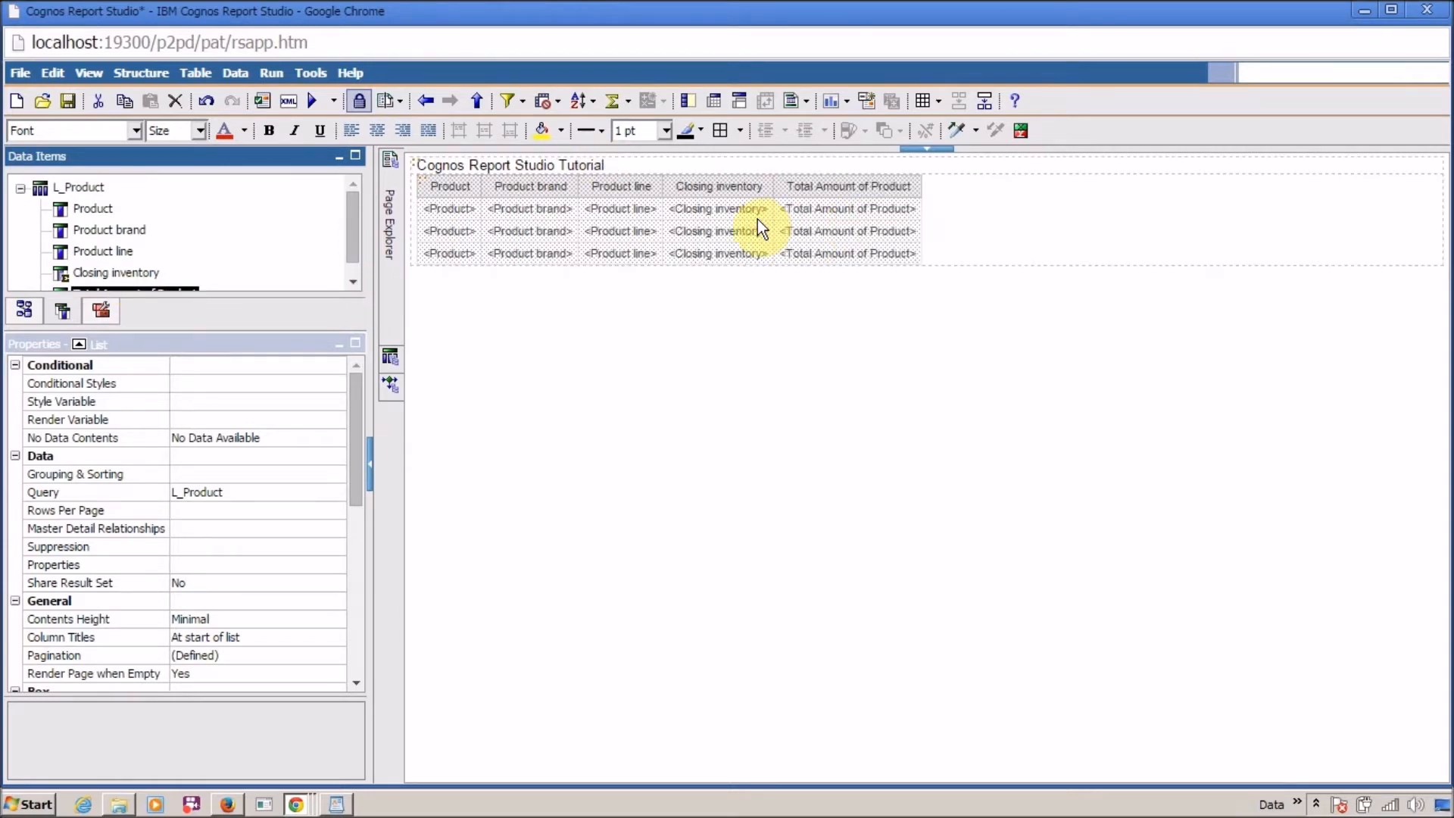
# Step: Run the report and examine the Edge brand rows in the output at an enlarged zoom
pyautogui.click(313, 102)
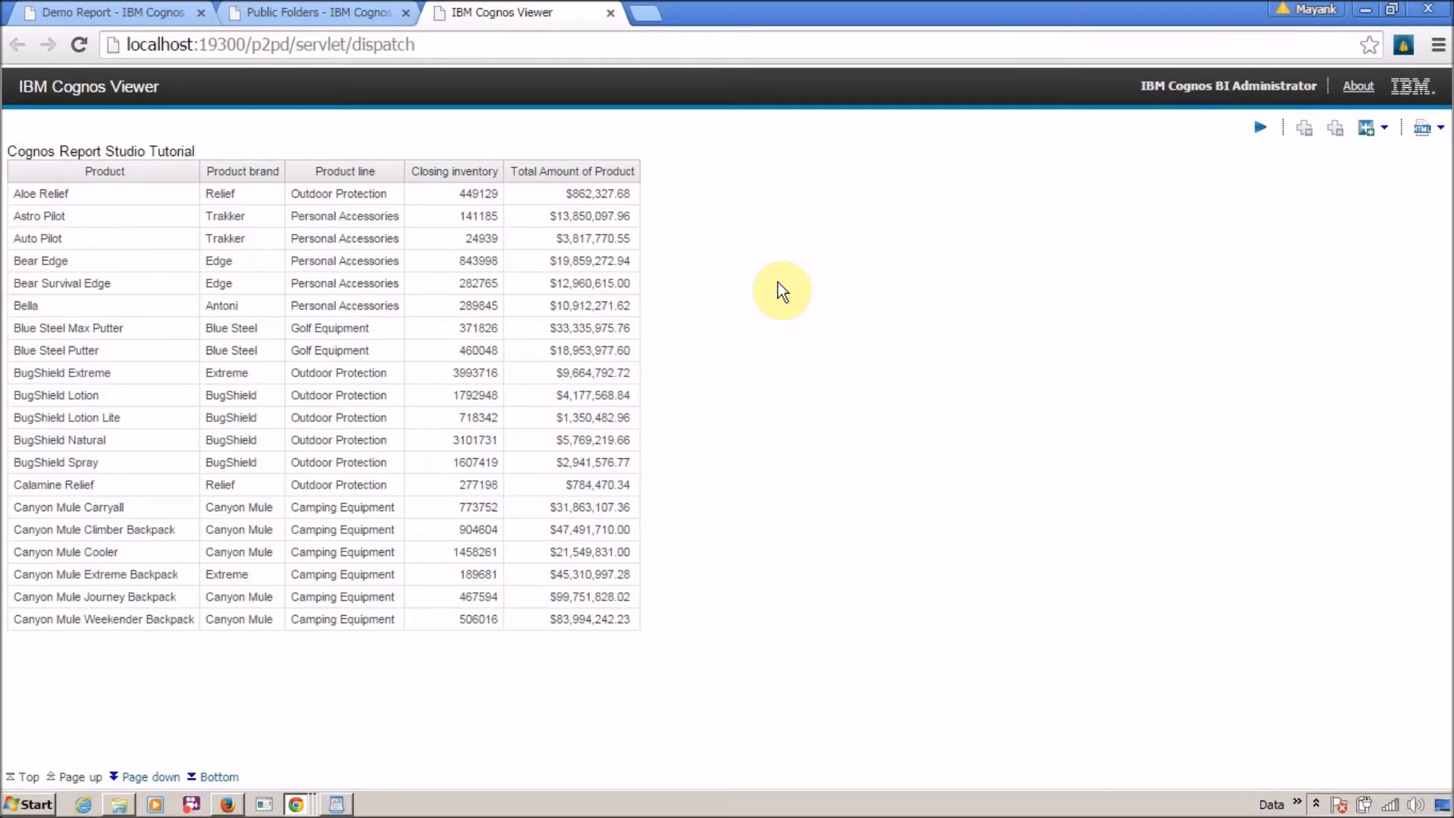
pyautogui.hotkey('ctrl', '+')
pyautogui.hotkey('ctrl', '+')
pyautogui.hotkey('ctrl', '+')
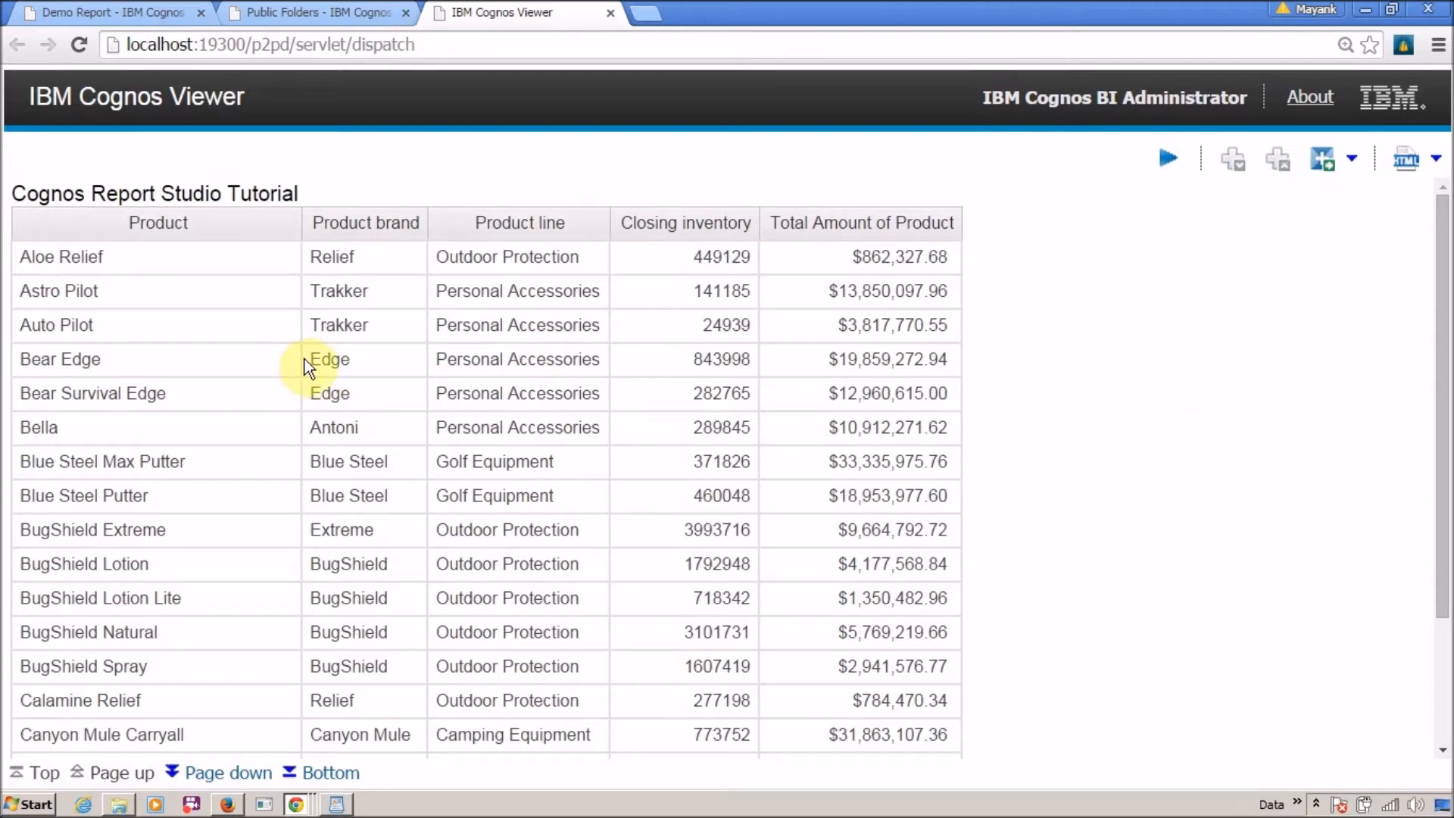
pyautogui.moveTo(346, 378); pyautogui.dragTo(353, 397)
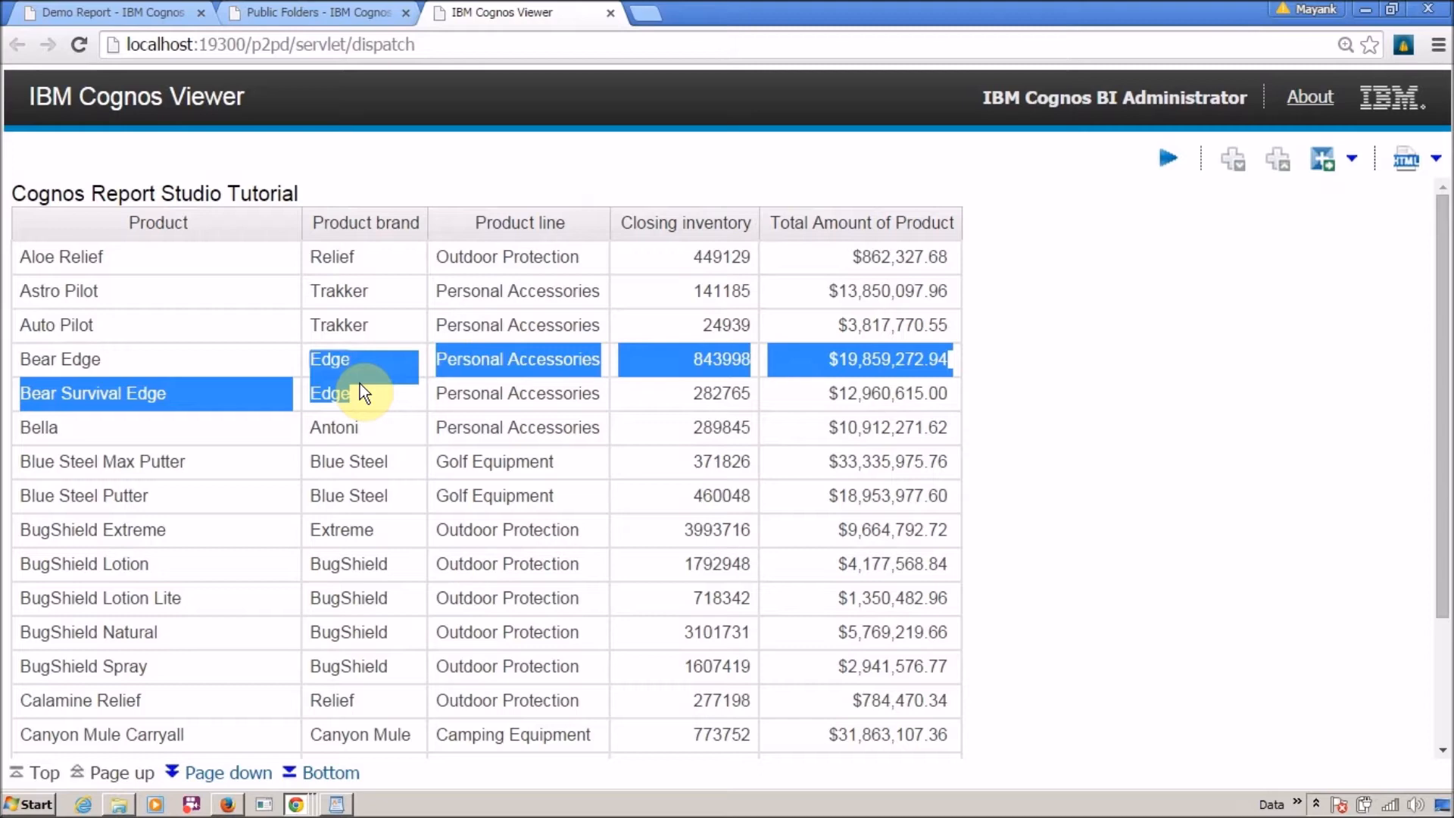
pyautogui.hotkey('ctrl', '0')
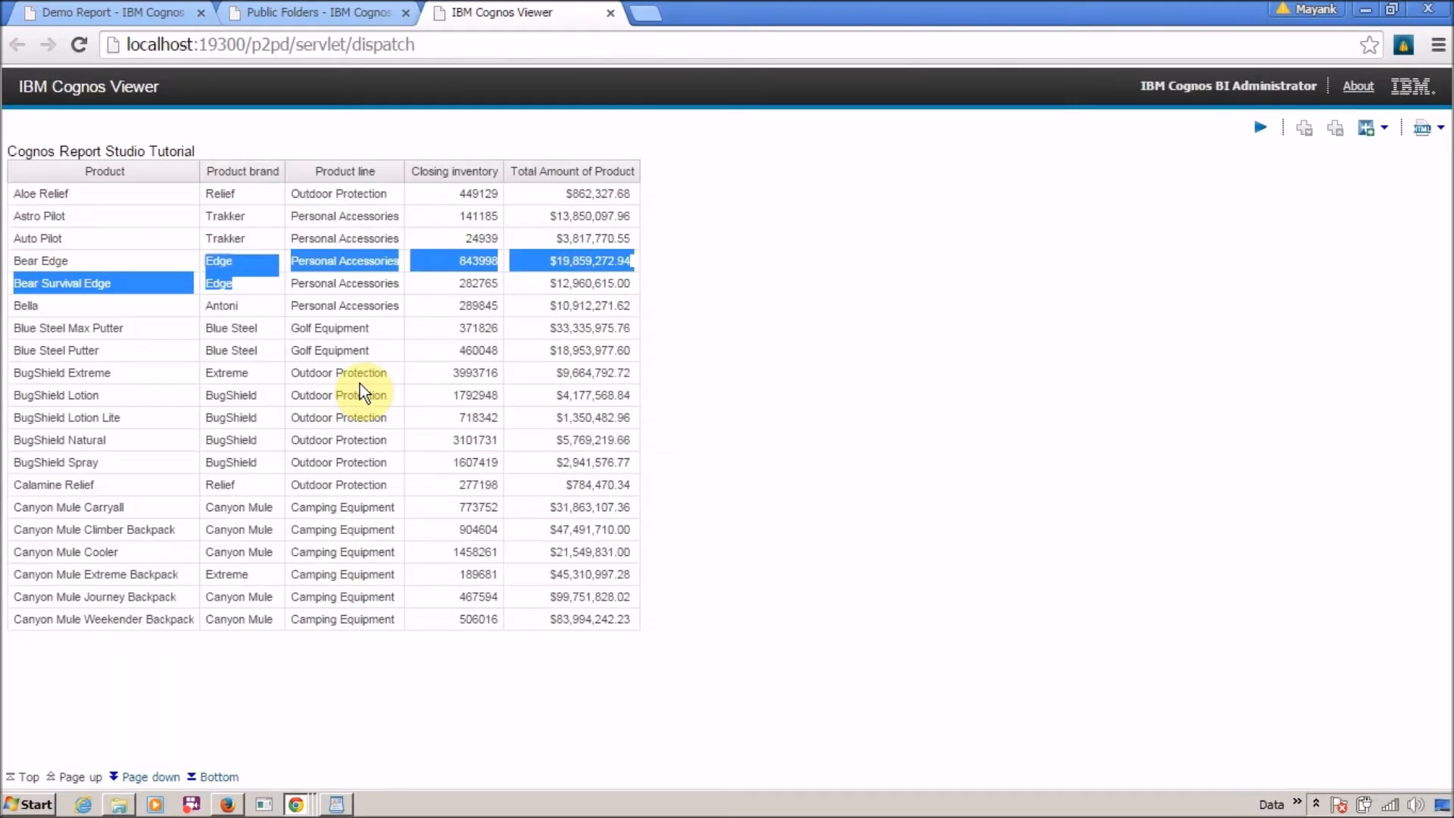
# Step: Return to Report Studio and start a custom detail filter for the L_Product list based on Product brand
pyautogui.hotkey('alt', 'Tab')
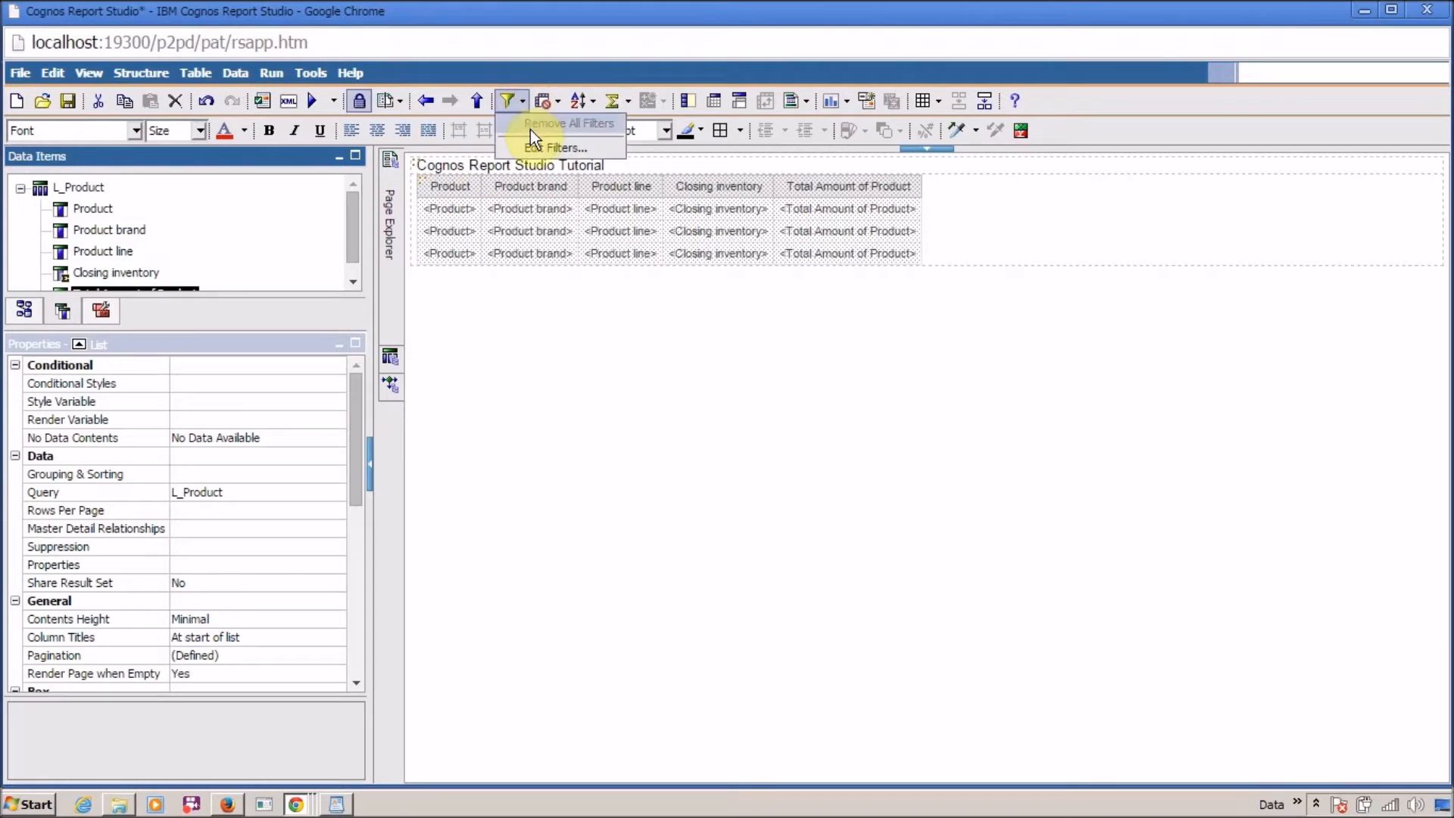
pyautogui.click(696, 514)
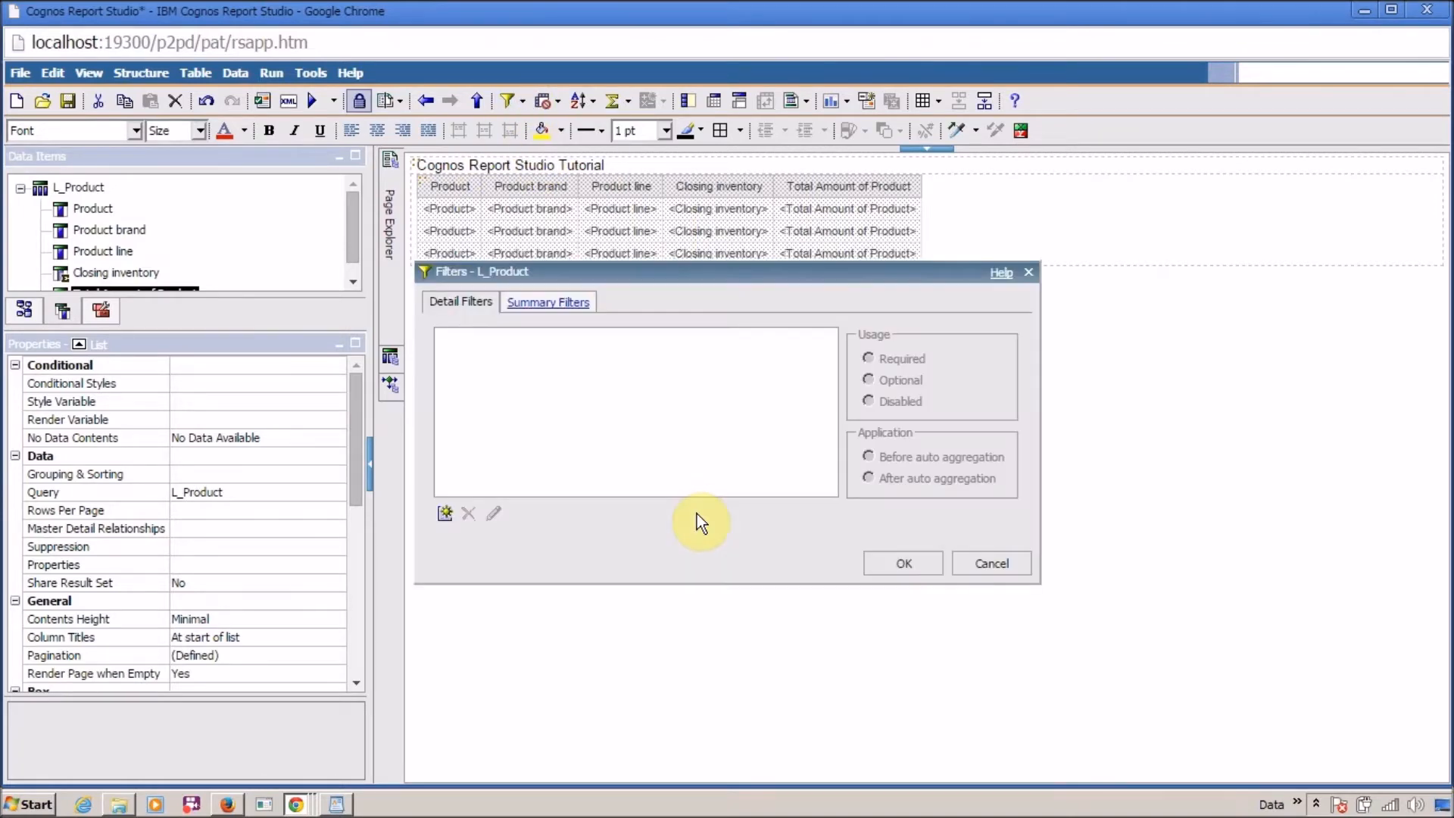
pyautogui.click(446, 512)
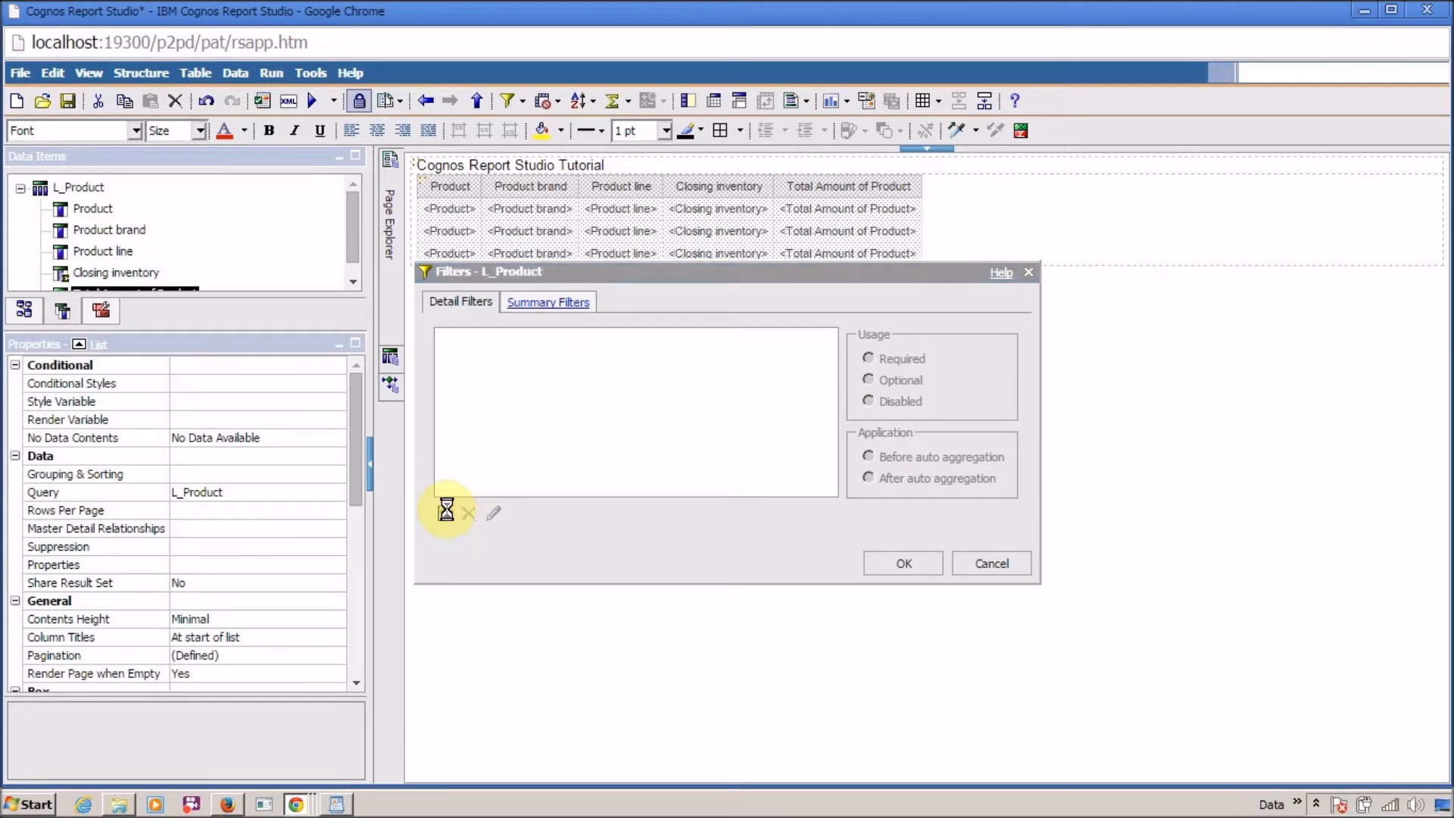
pyautogui.click(835, 411)
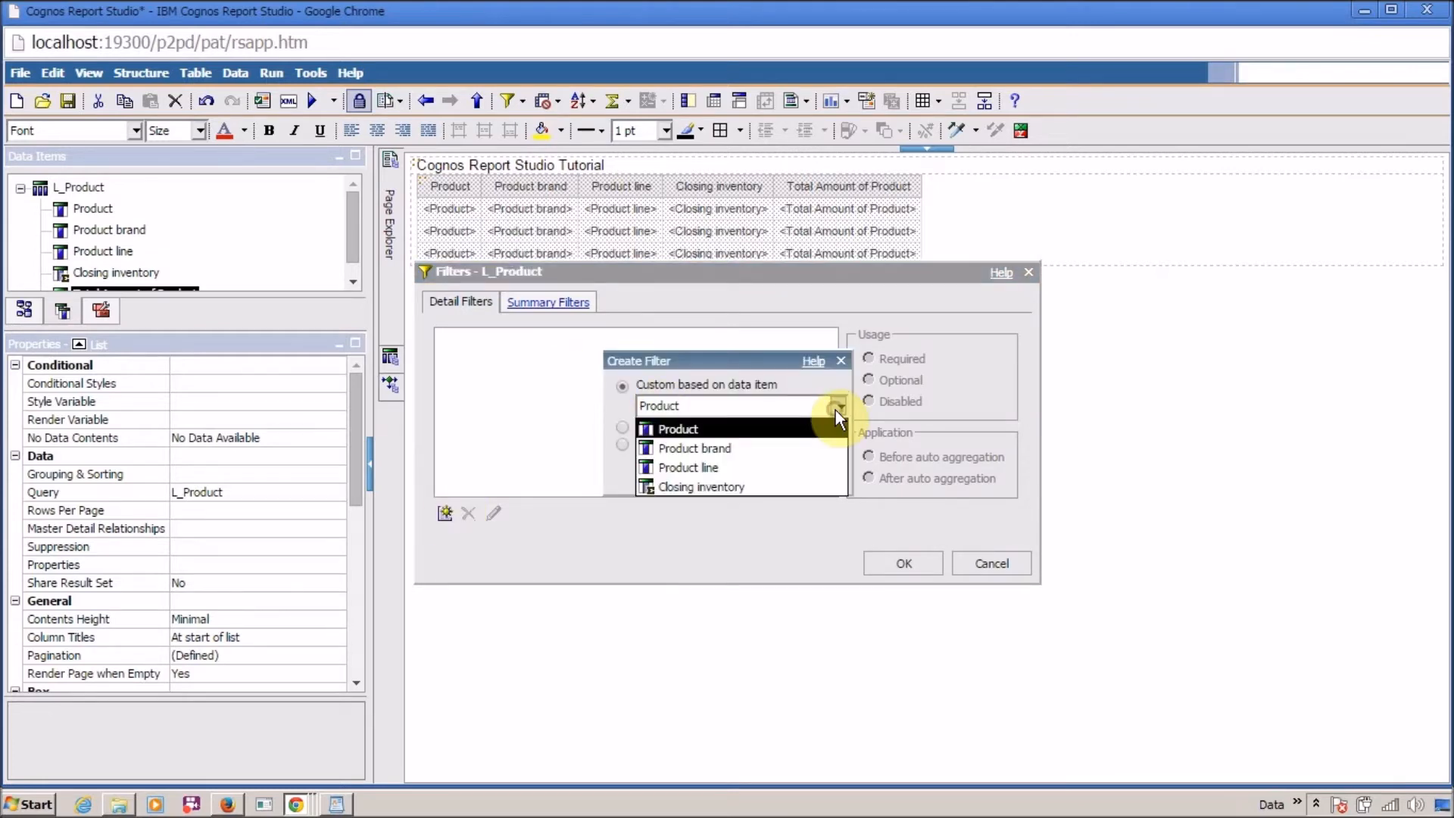
pyautogui.click(812, 453)
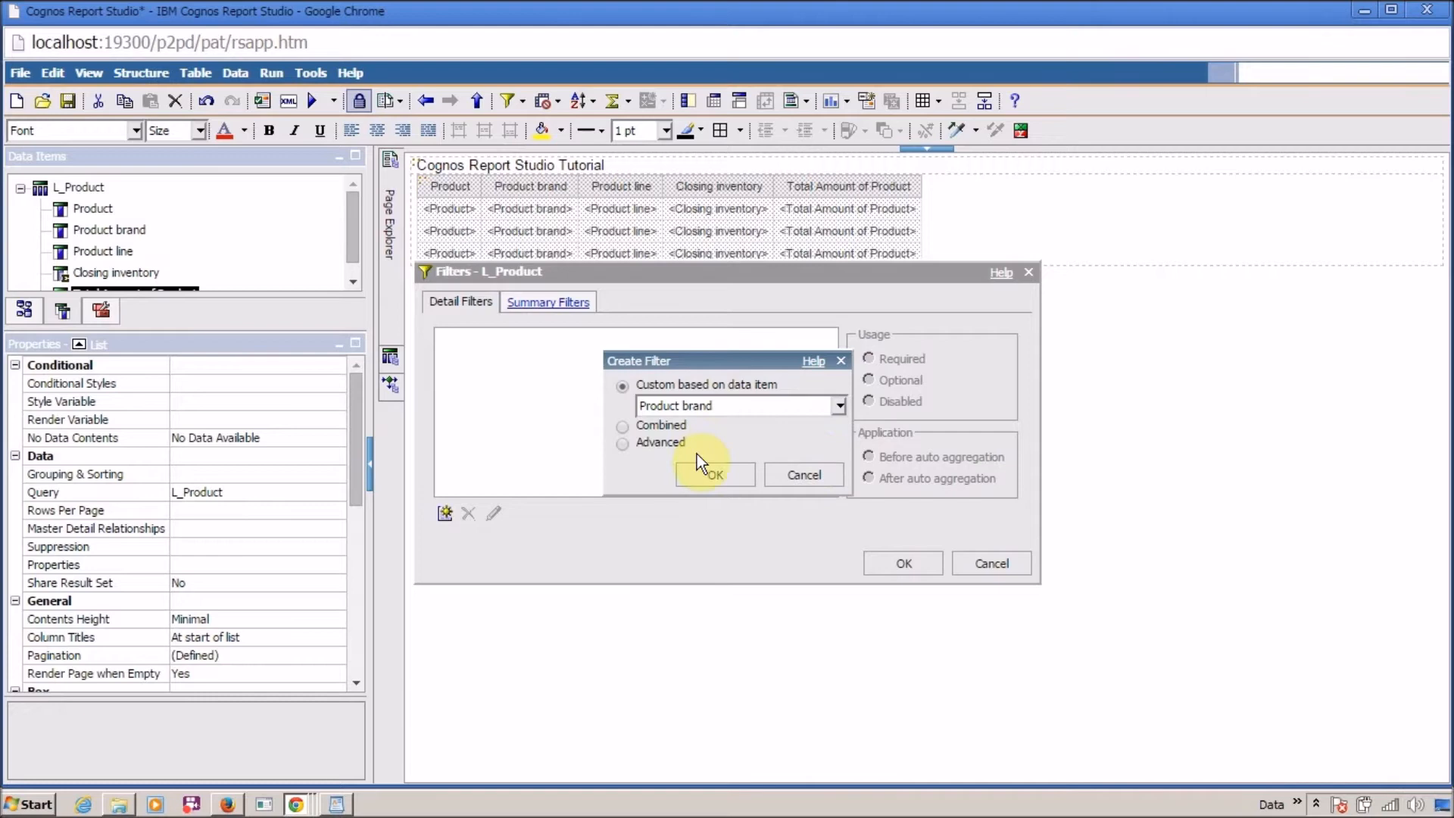
pyautogui.click(706, 475)
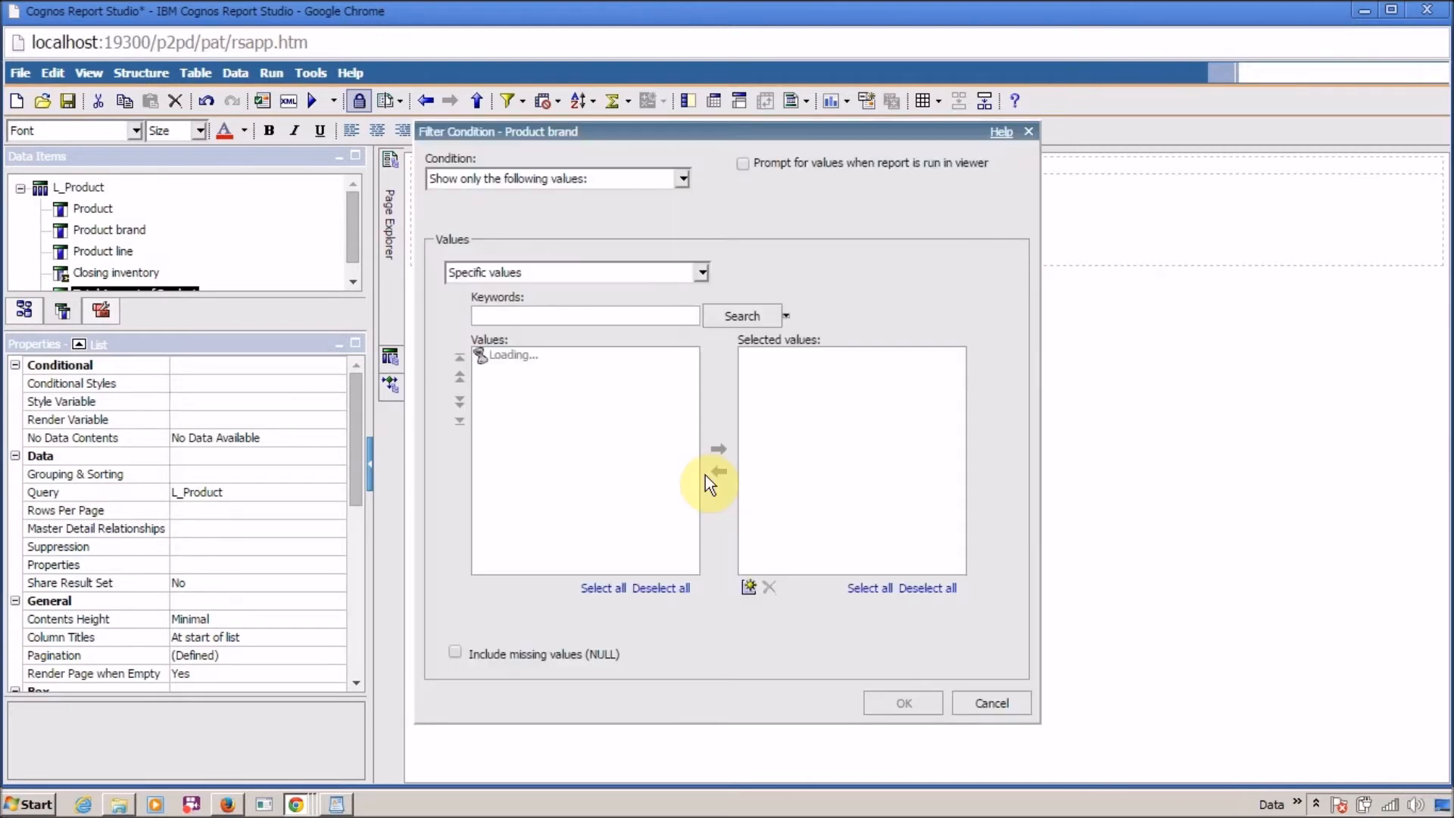
# Step: Restrict the Product brand filter to the specific value Edge and apply it with Required usage before auto aggregation
pyautogui.click(702, 272)
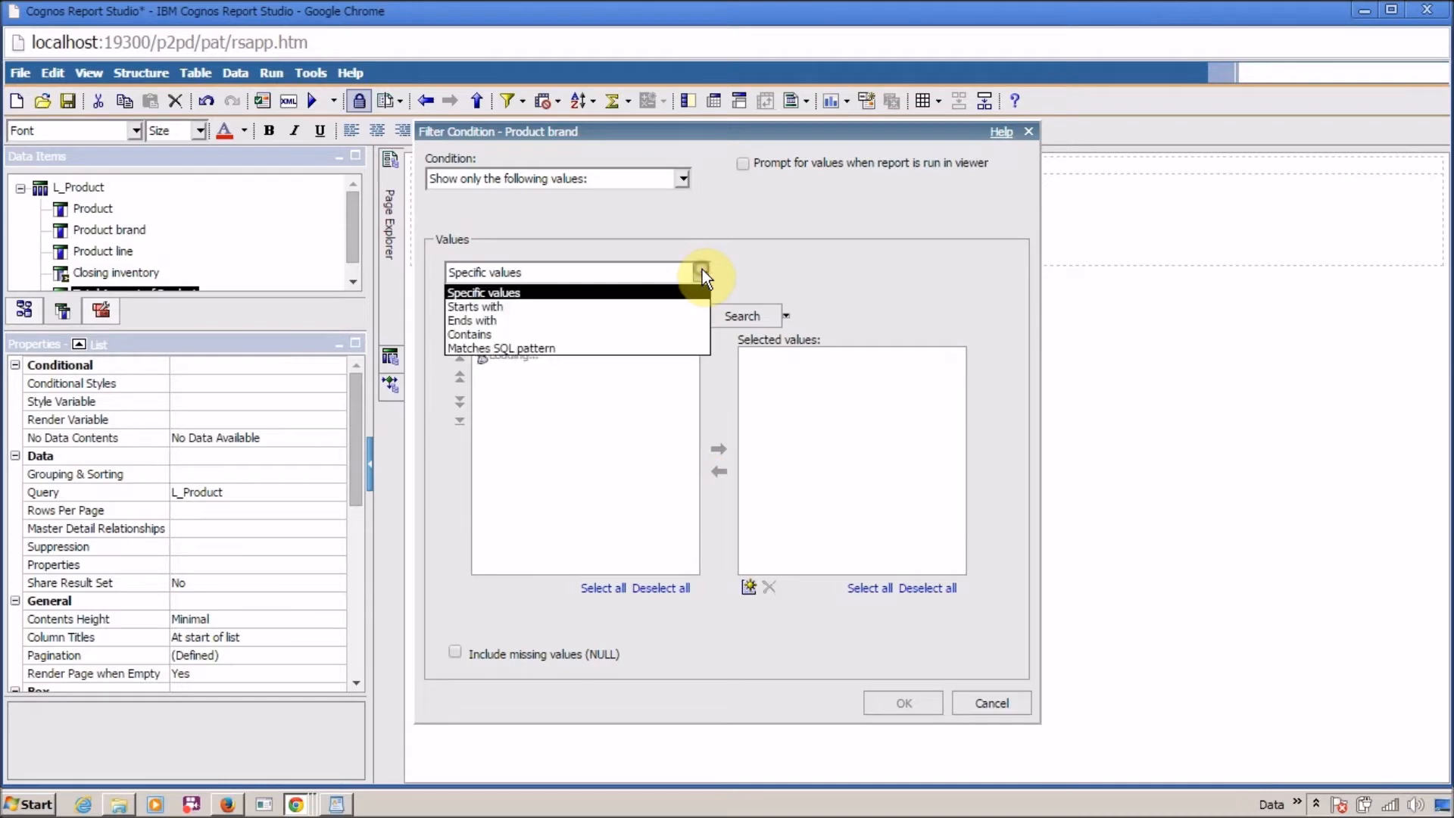
pyautogui.click(702, 272)
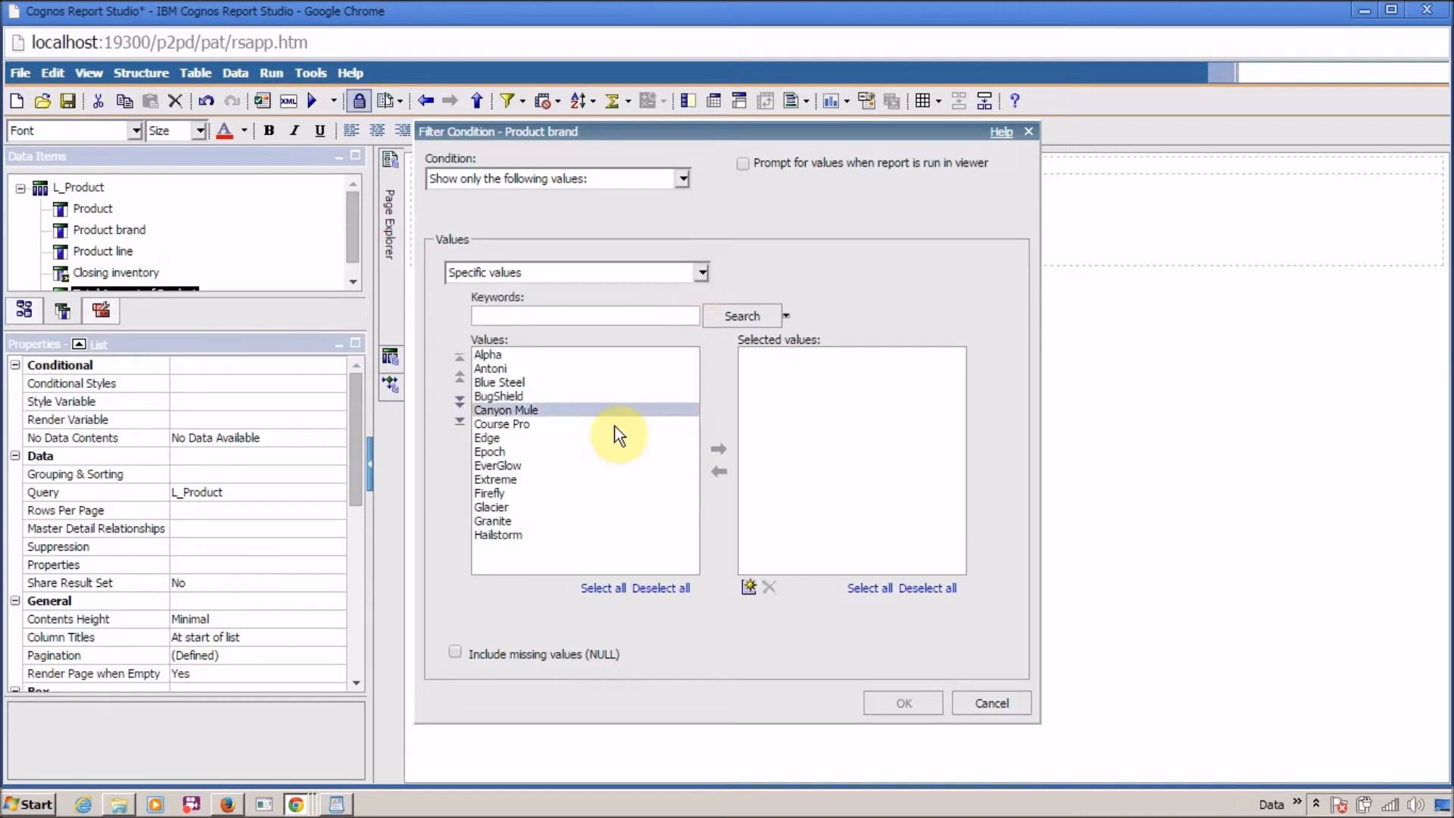
pyautogui.click(556, 438)
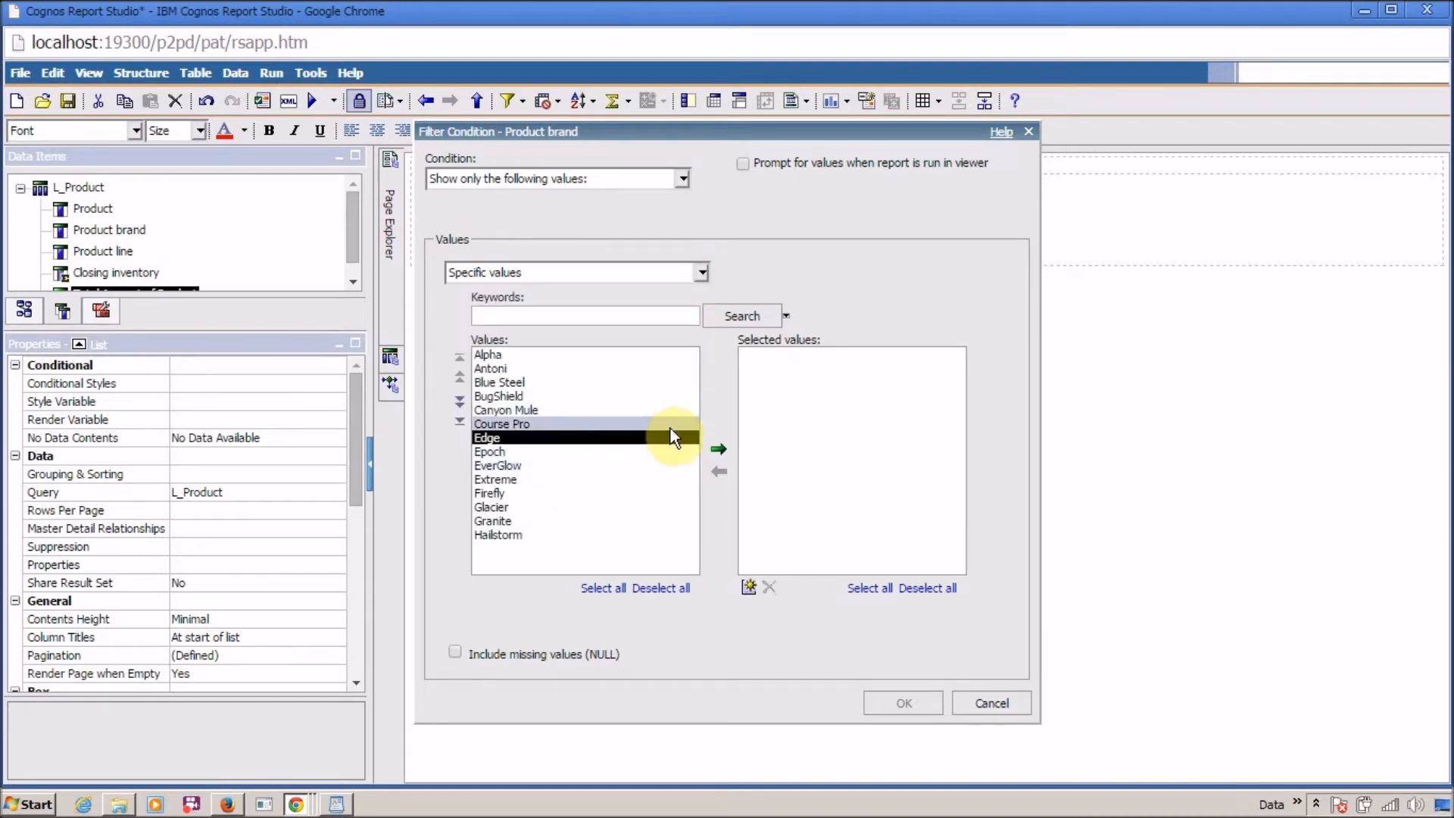
pyautogui.click(719, 450)
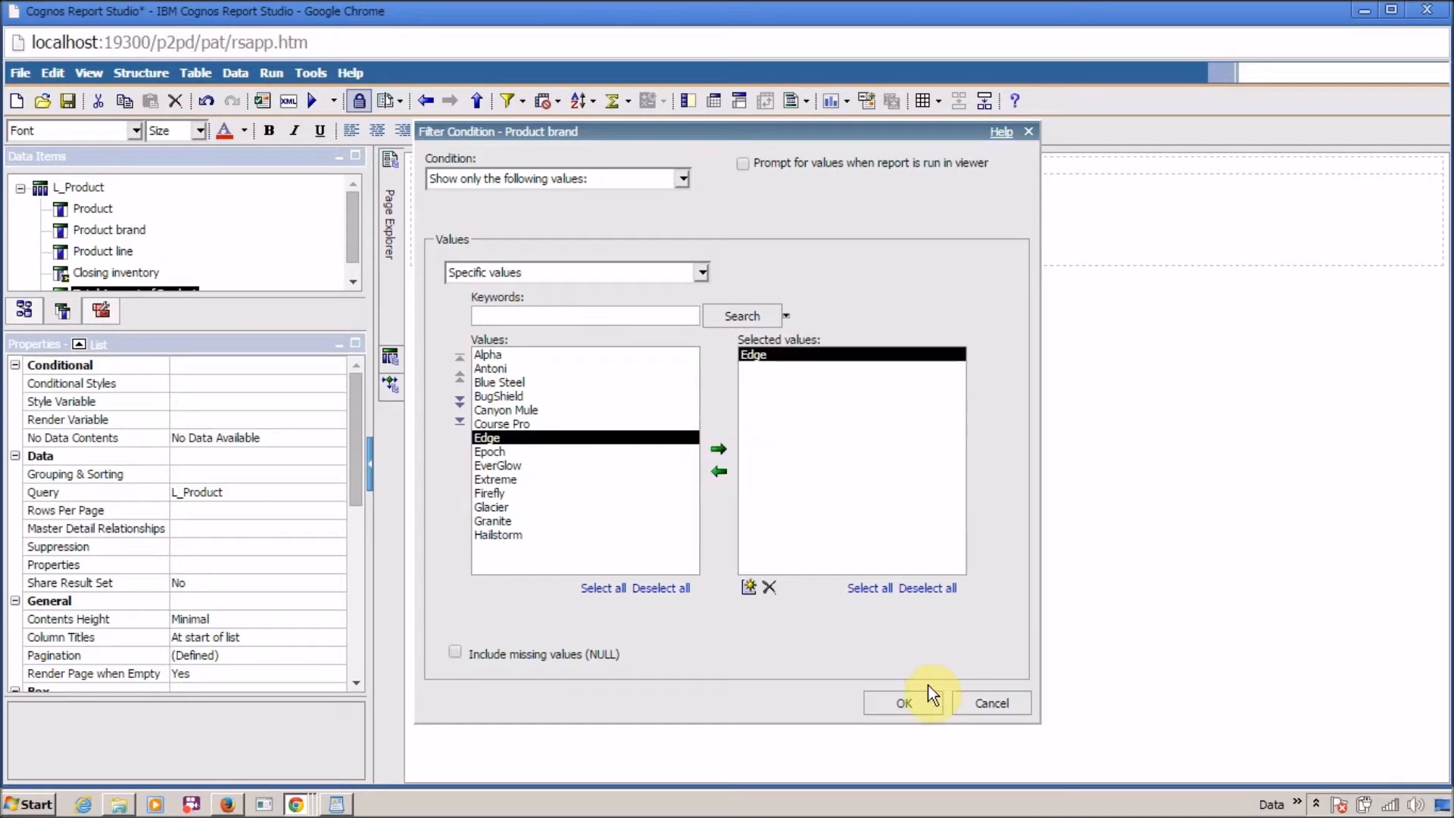
pyautogui.click(916, 703)
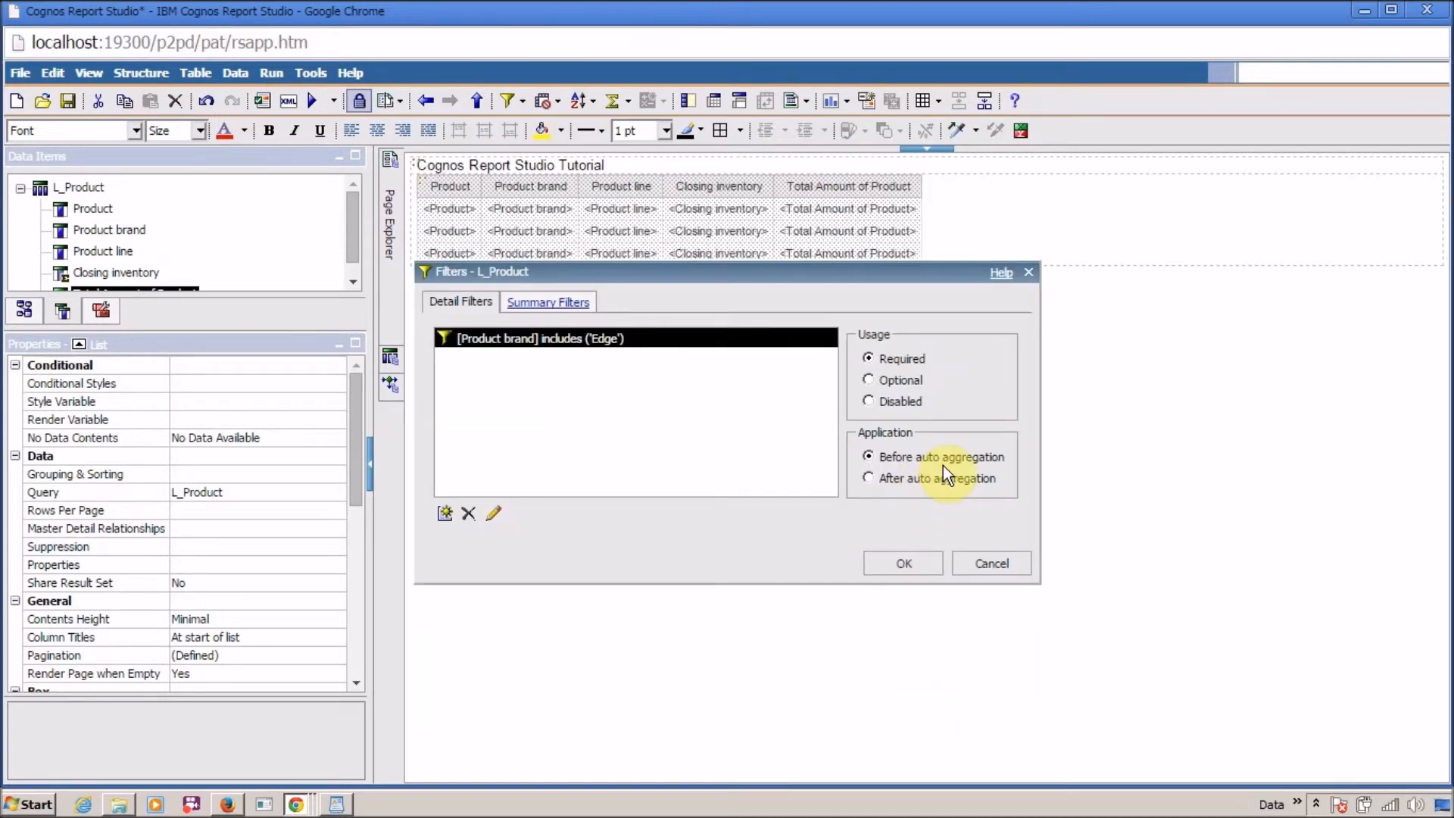
pyautogui.click(902, 566)
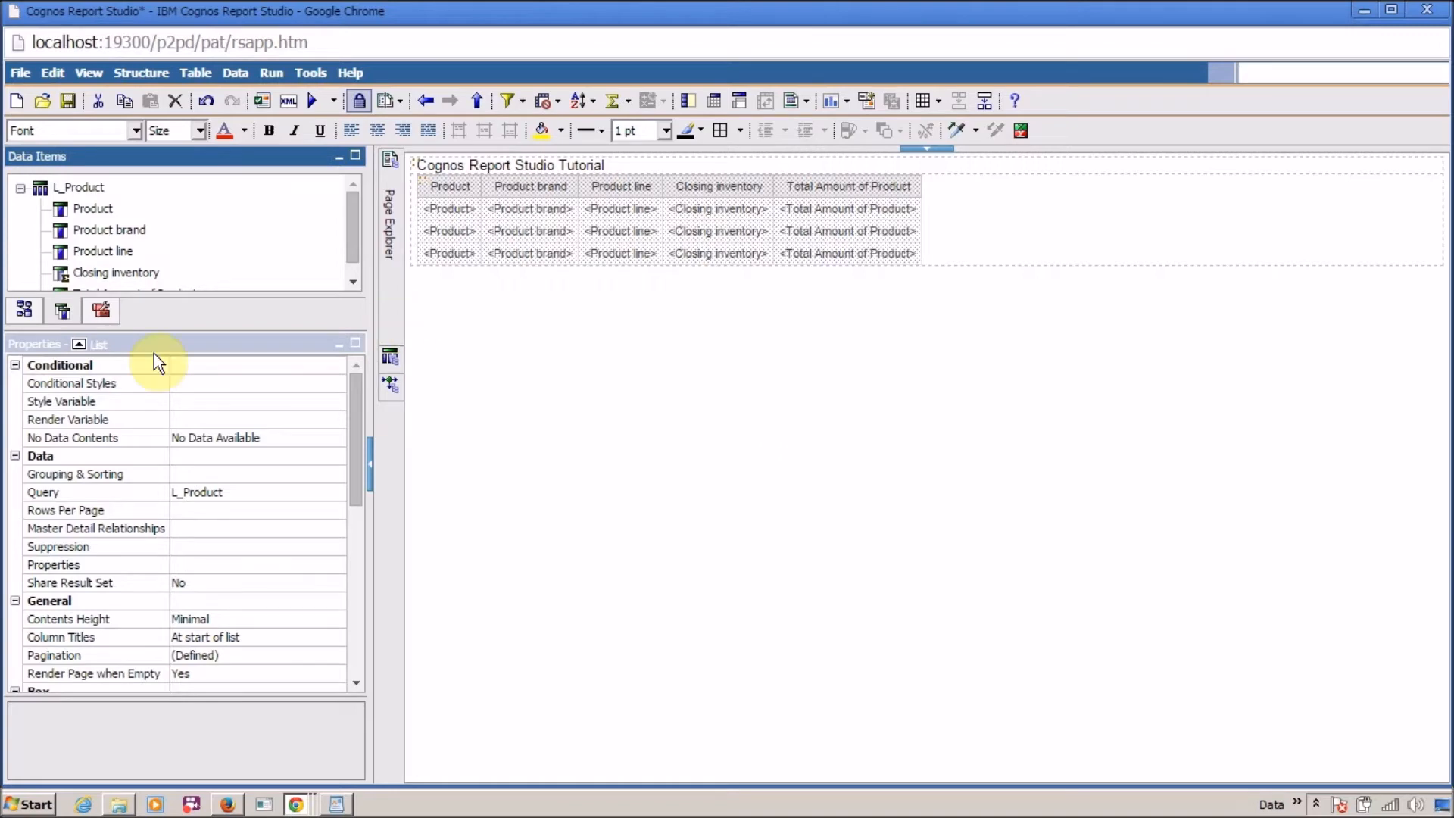
# Step: Insert Unit cost from the Inventory source items as a column between Product line and Closing inventory
pyautogui.moveTo(355, 239); pyautogui.dragTo(350, 266)
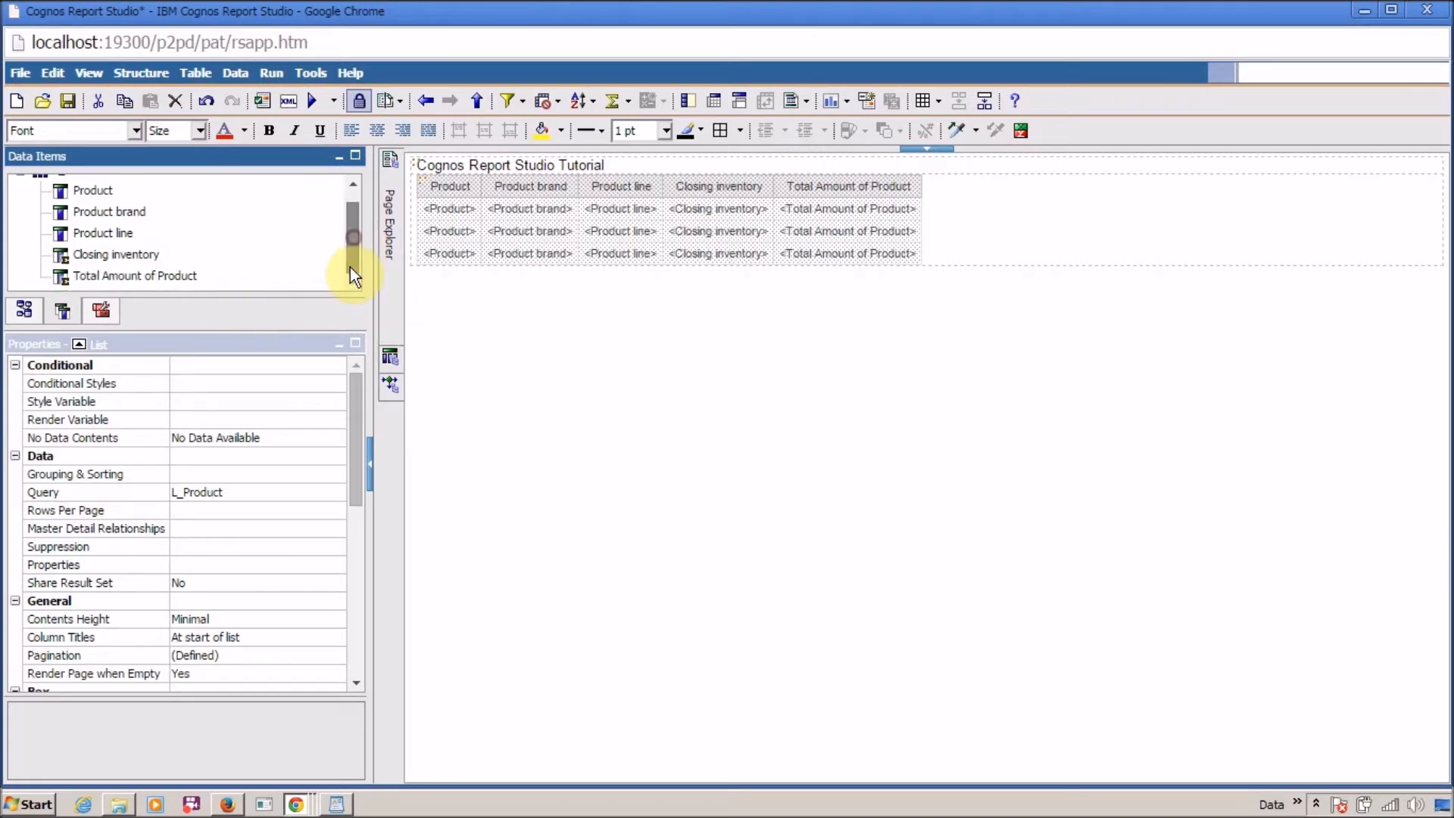
pyautogui.click(18, 314)
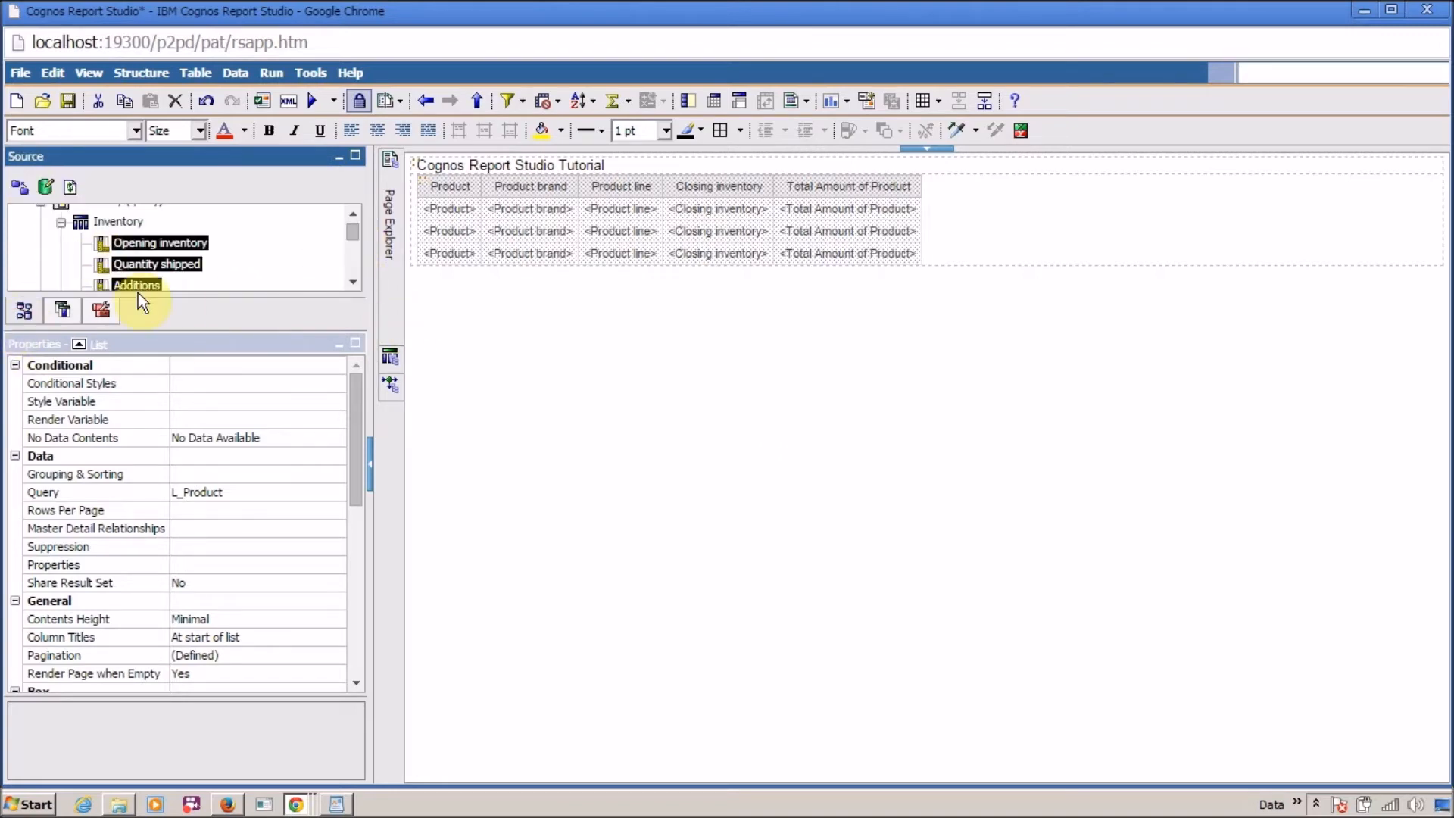
pyautogui.click(355, 281)
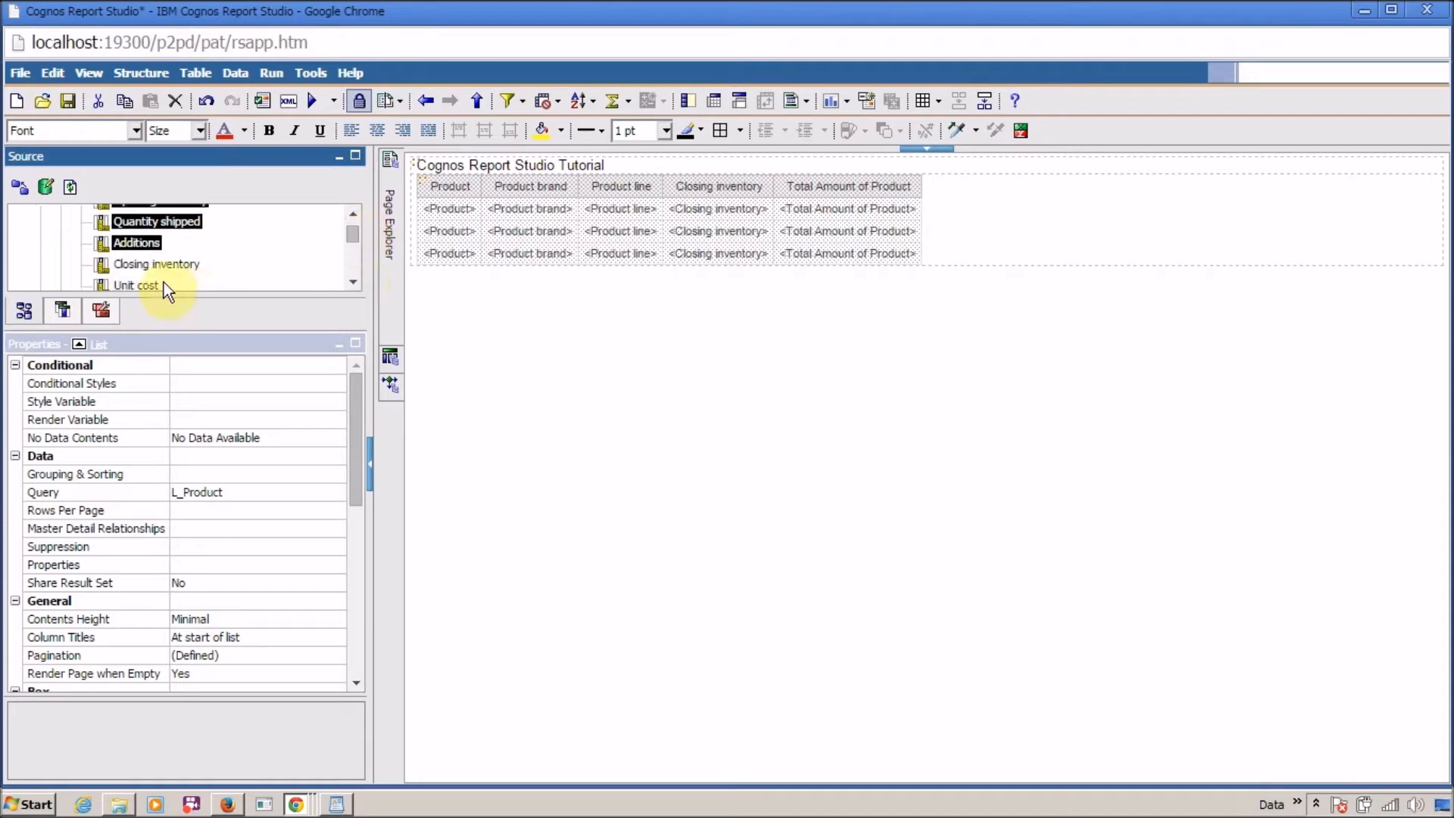
pyautogui.click(141, 286)
pyautogui.moveTo(148, 285); pyautogui.dragTo(697, 226)
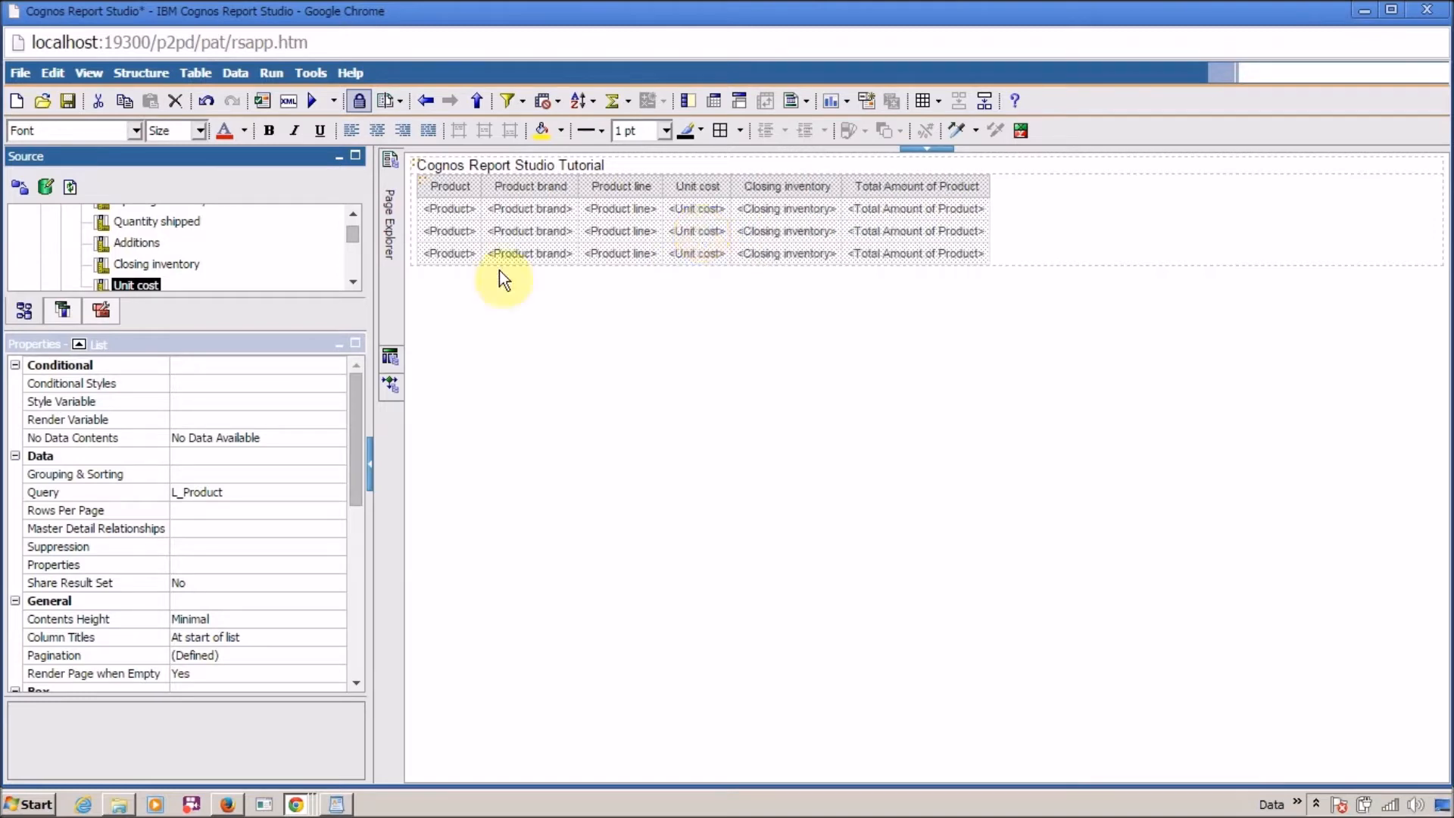
# Step: Check the L_Product query's data items before and after undoing the Unit cost column insertion
pyautogui.click(390, 356)
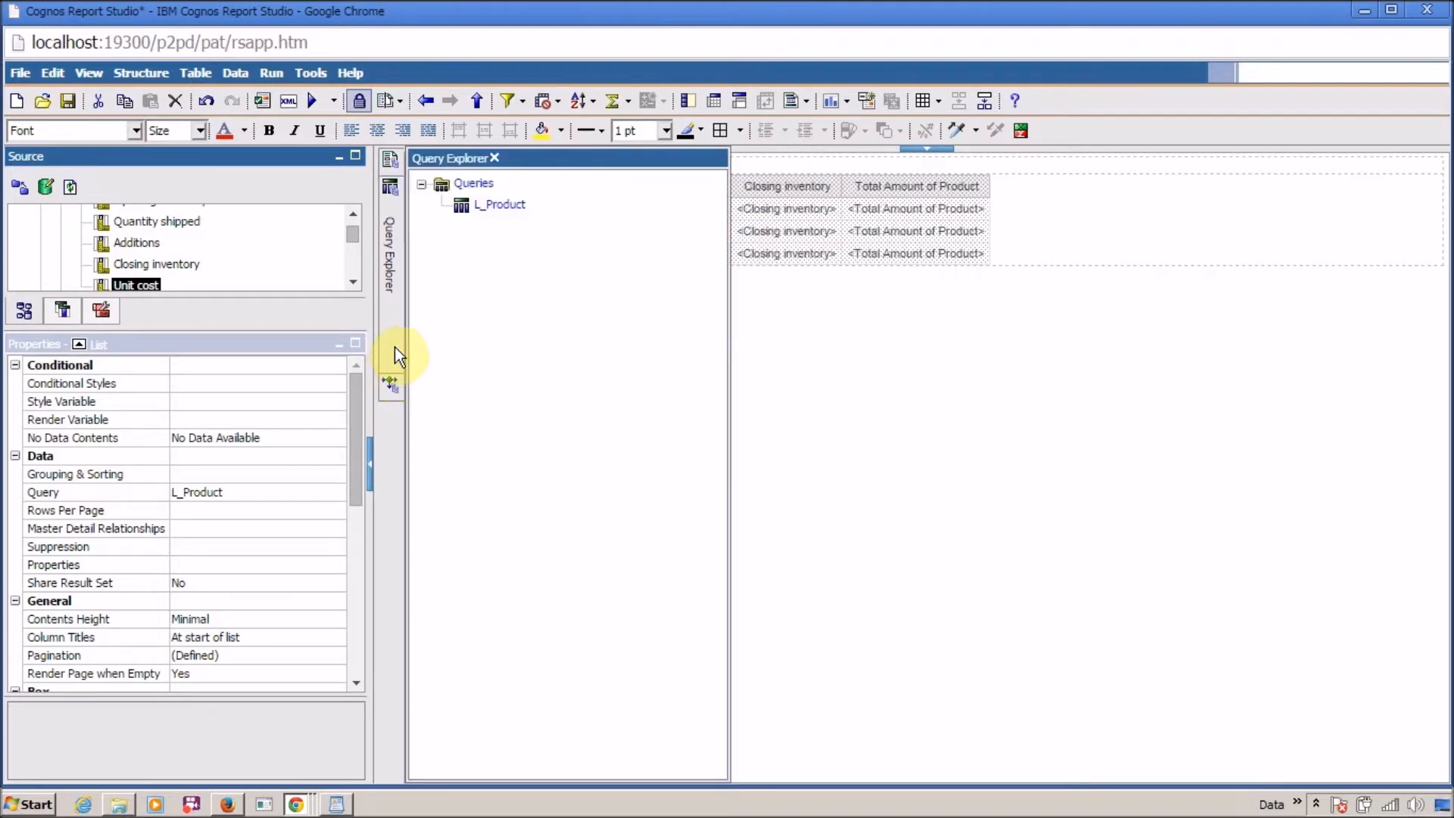
pyautogui.doubleClick(500, 206)
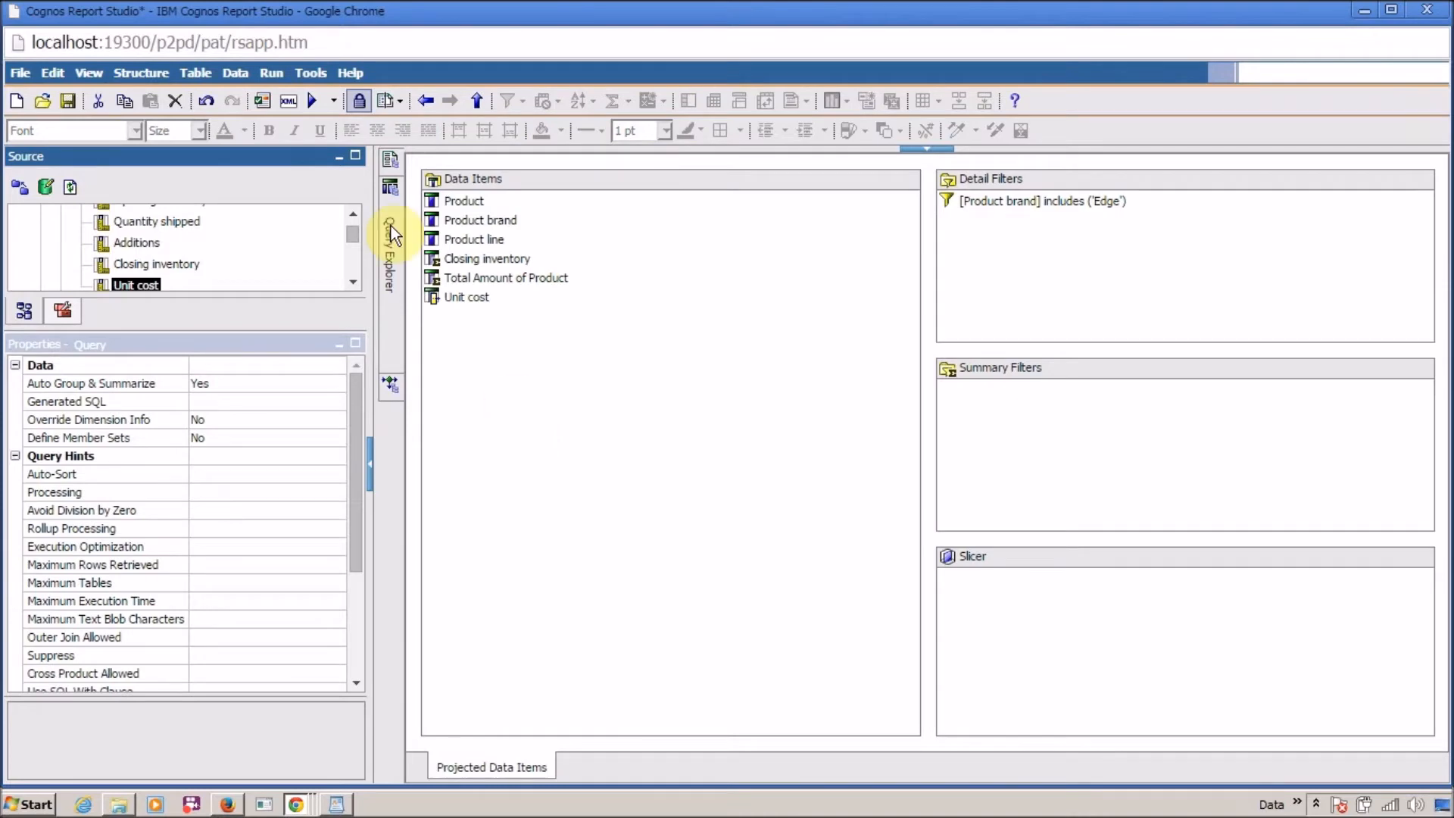
pyautogui.click(207, 101)
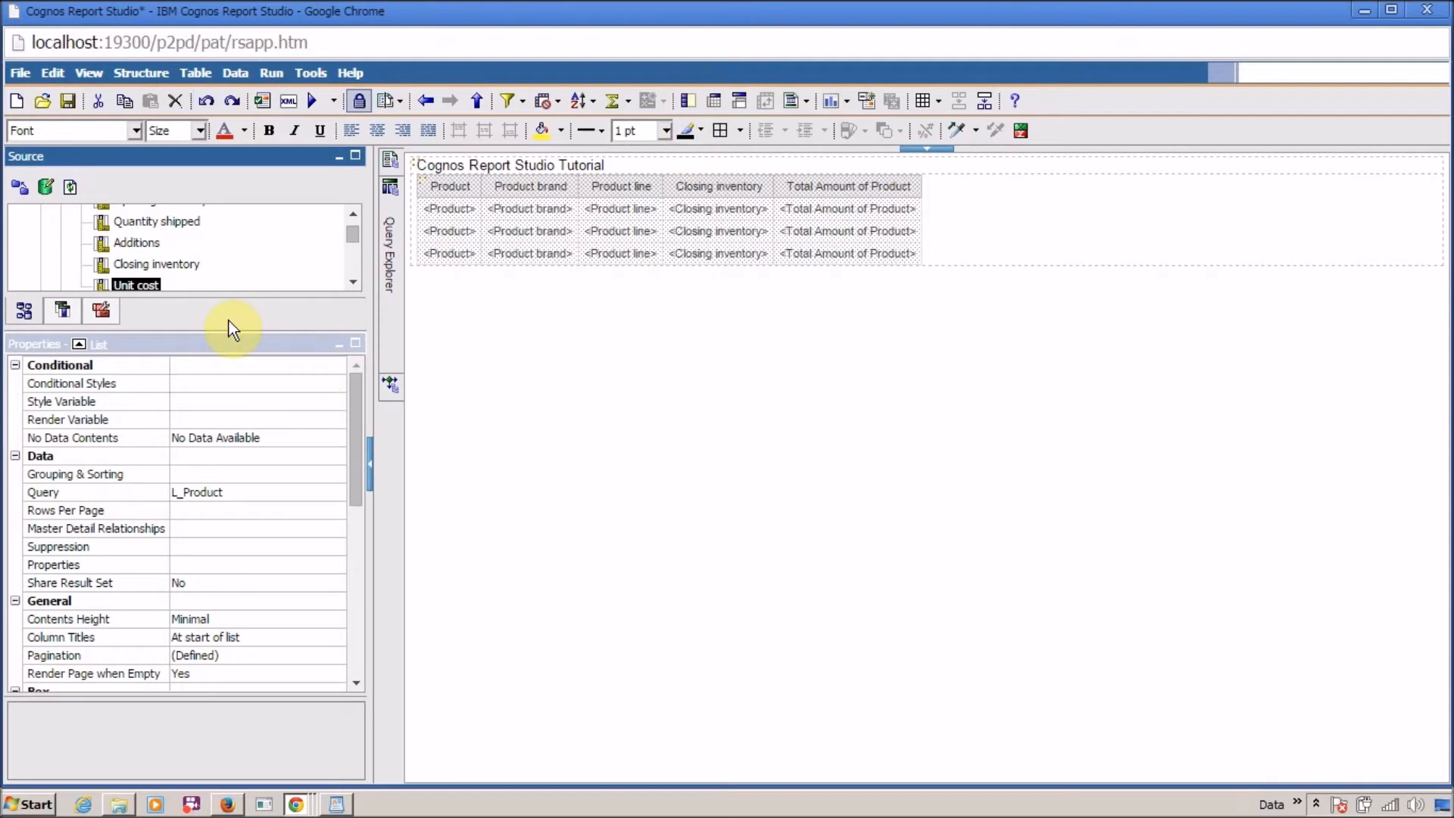
pyautogui.click(394, 225)
pyautogui.doubleClick(479, 210)
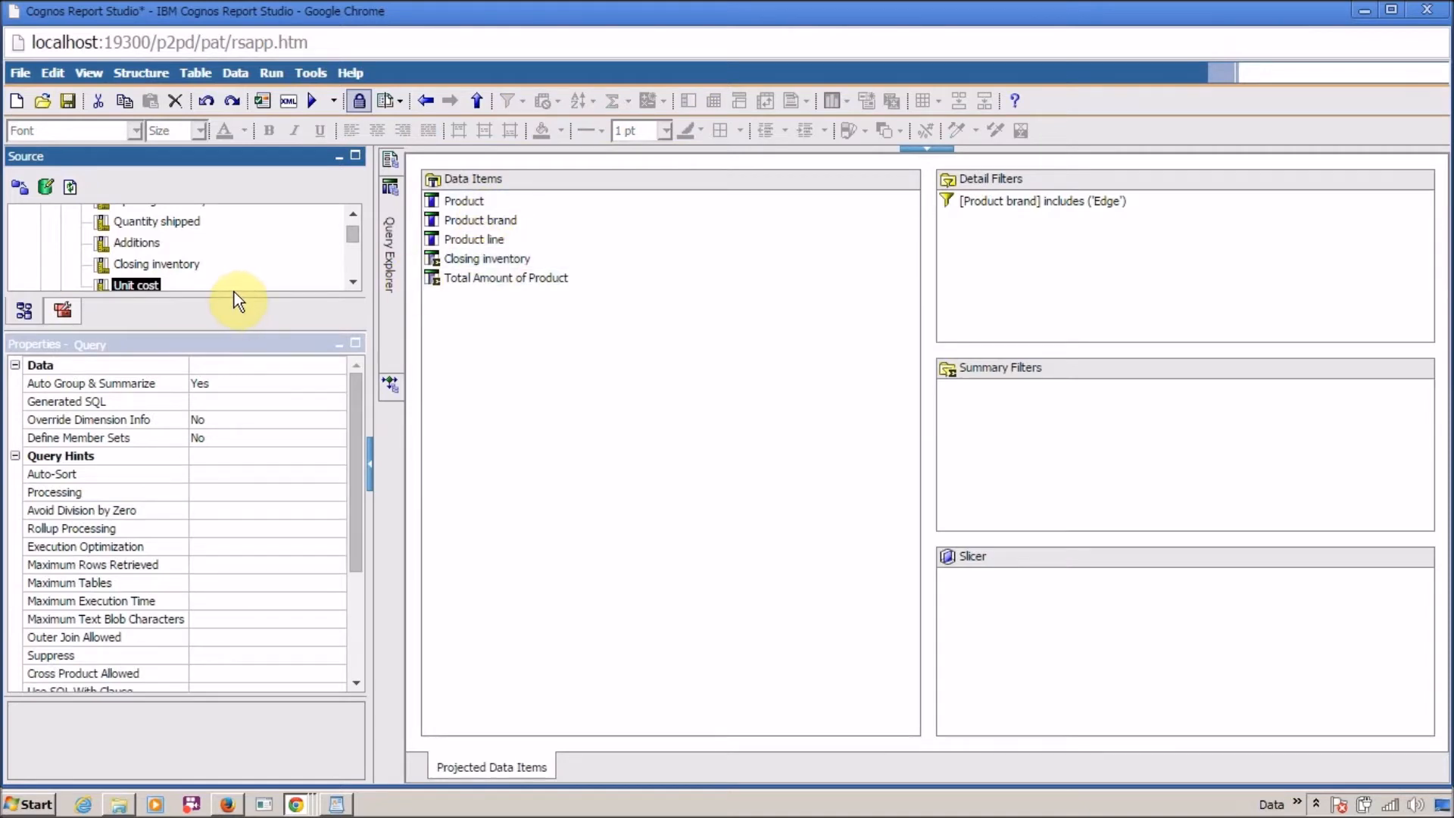
# Step: Insert Unit cost from the Inventory source items as a column between Closing inventory and Total Amount of Product
pyautogui.click(357, 157)
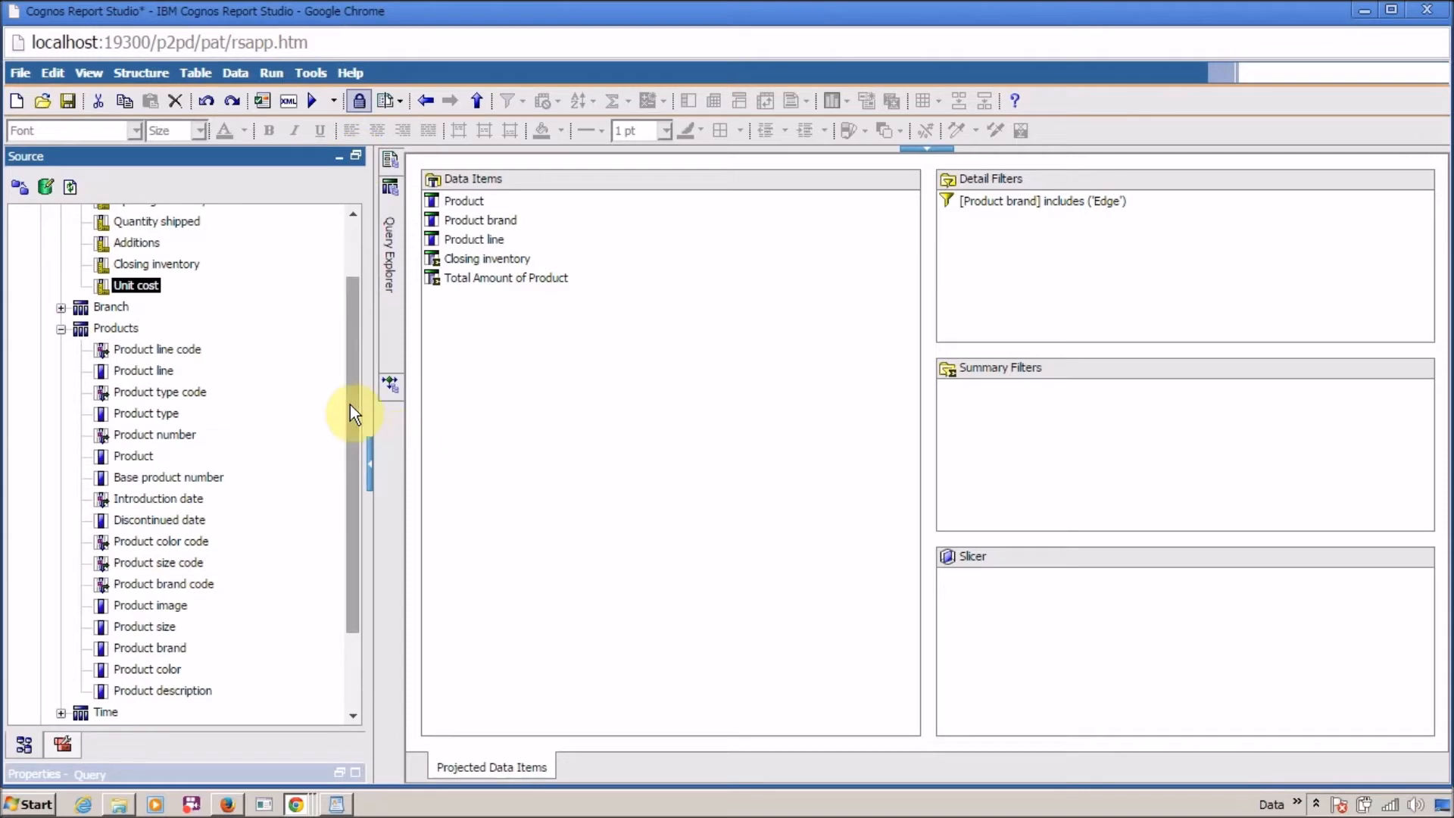
pyautogui.moveTo(350, 405); pyautogui.dragTo(348, 312)
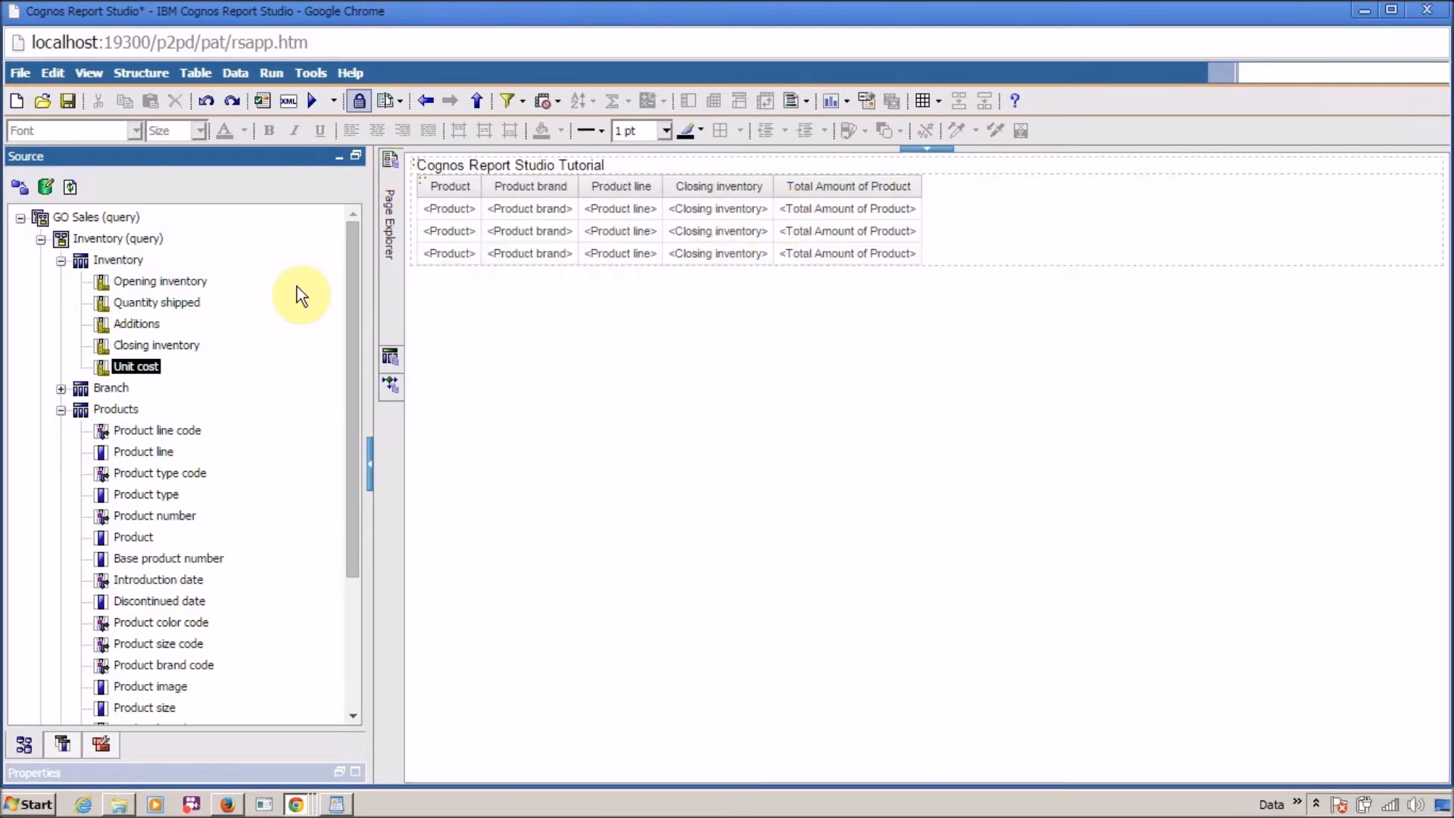
pyautogui.moveTo(127, 367); pyautogui.dragTo(607, 185)
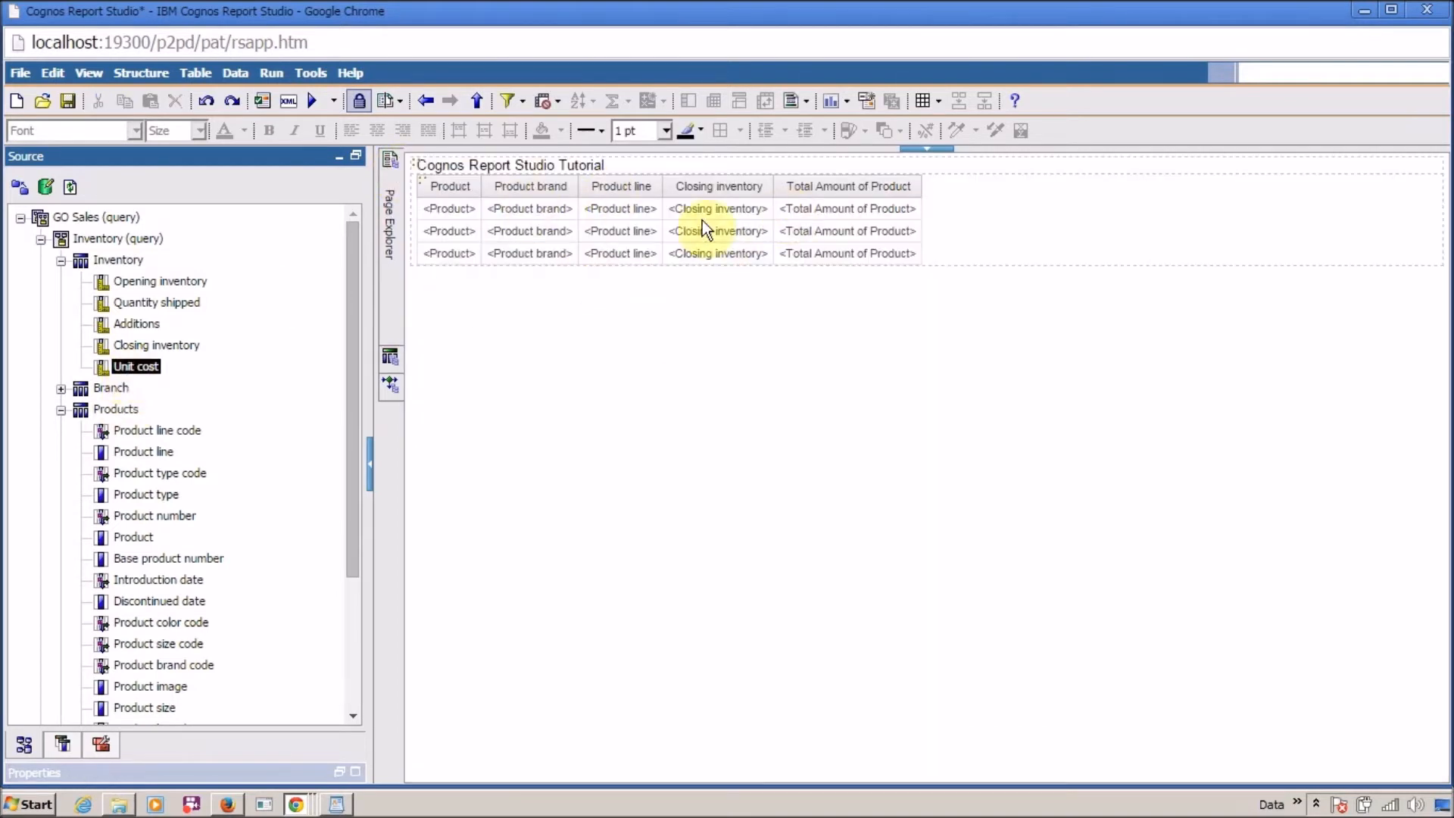
pyautogui.moveTo(745, 225); pyautogui.dragTo(744, 225)
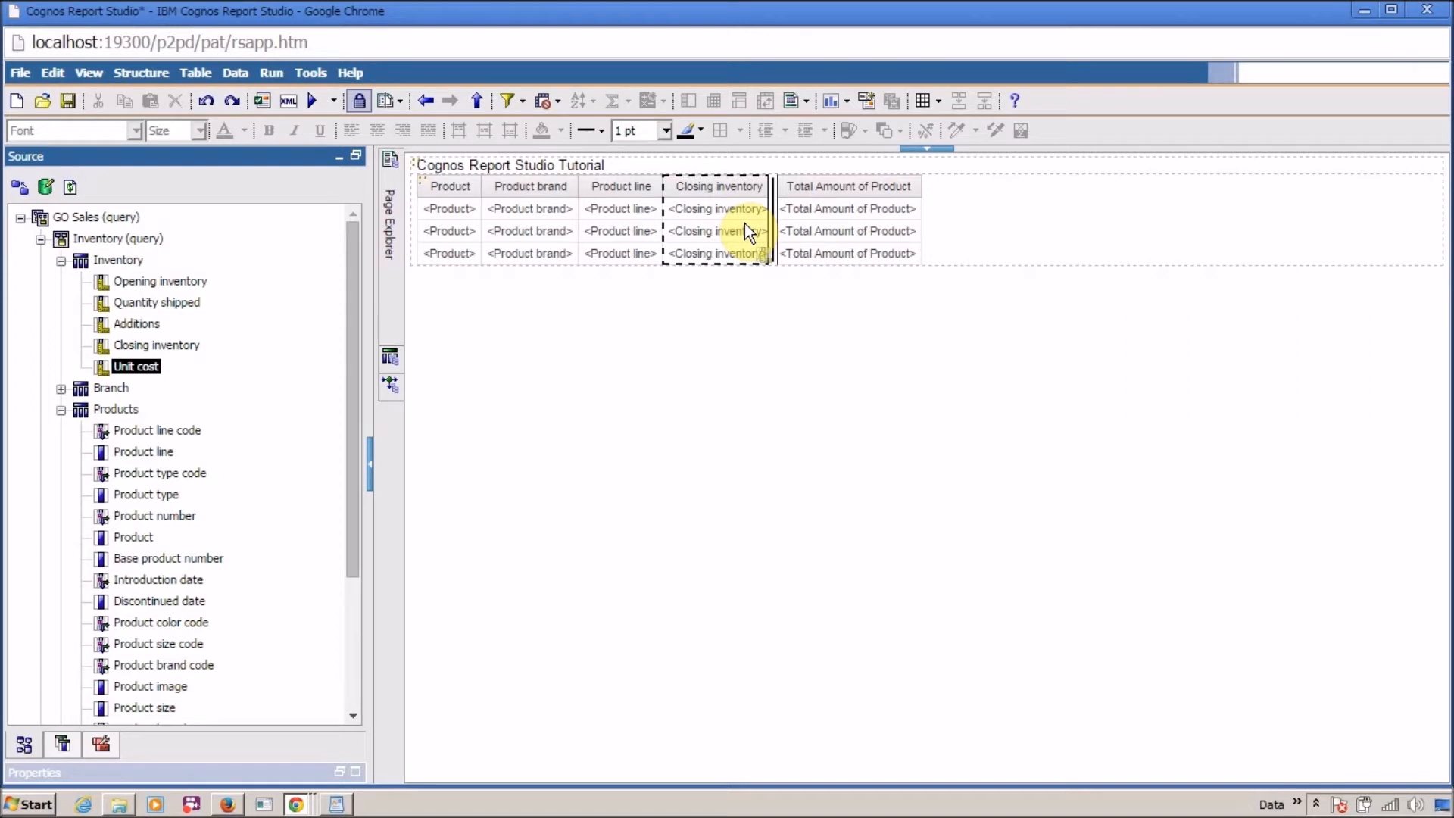
pyautogui.moveTo(744, 224); pyautogui.dragTo(744, 224)
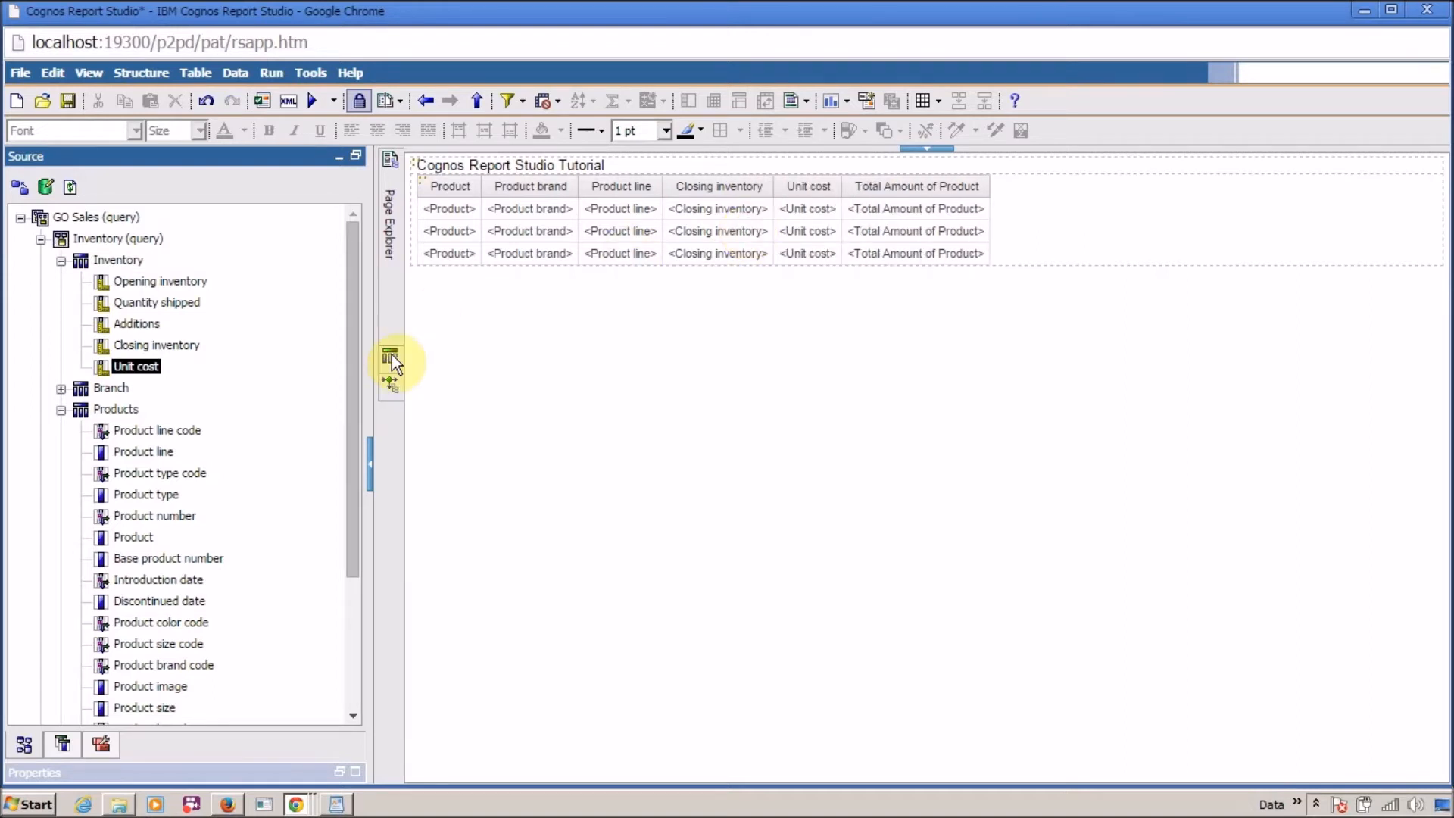
# Step: Check for the Unit cost data item in the list's query and return to the report page
pyautogui.moveTo(392, 355)
pyautogui.click(500, 205)
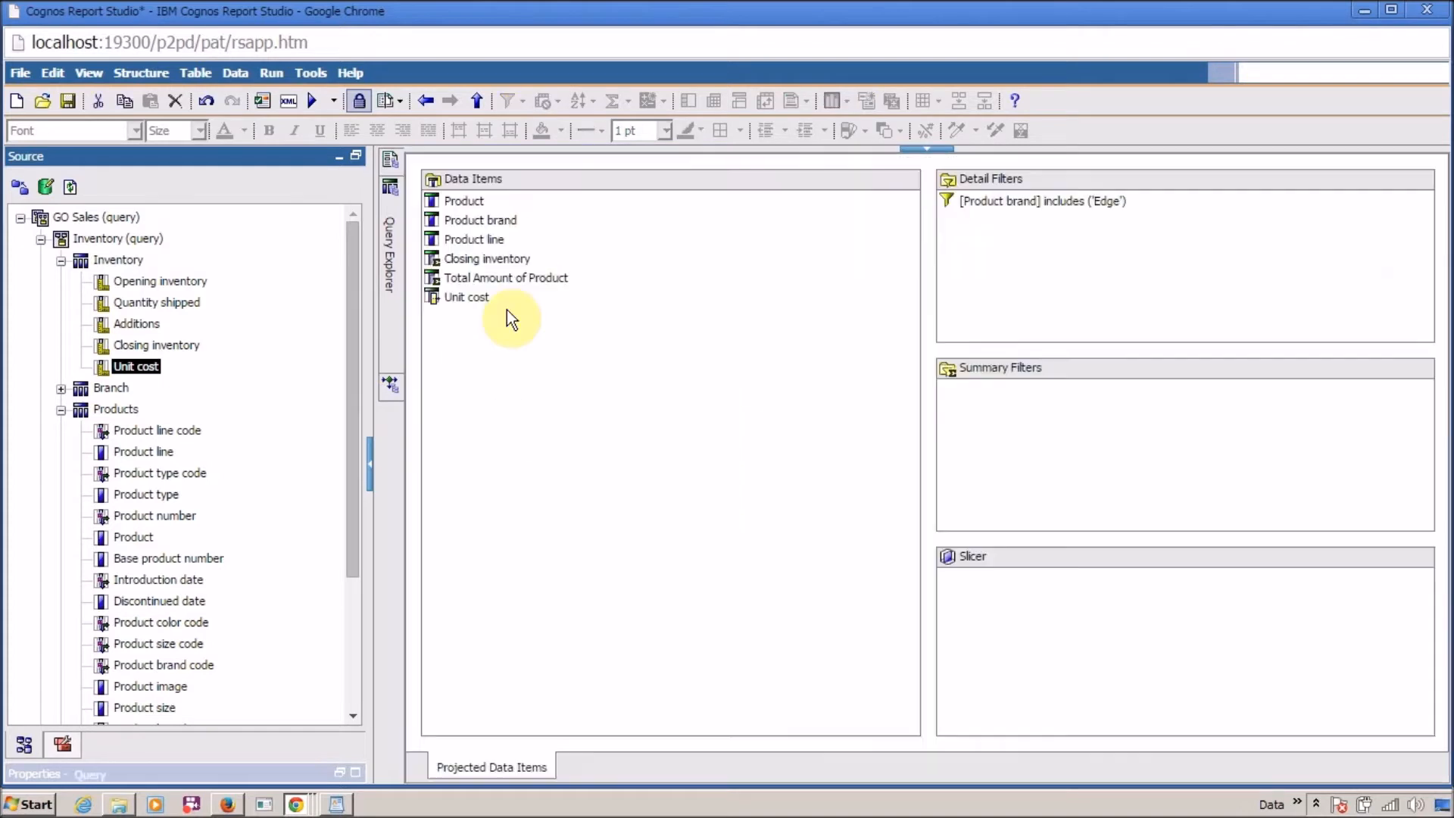
pyautogui.click(477, 297)
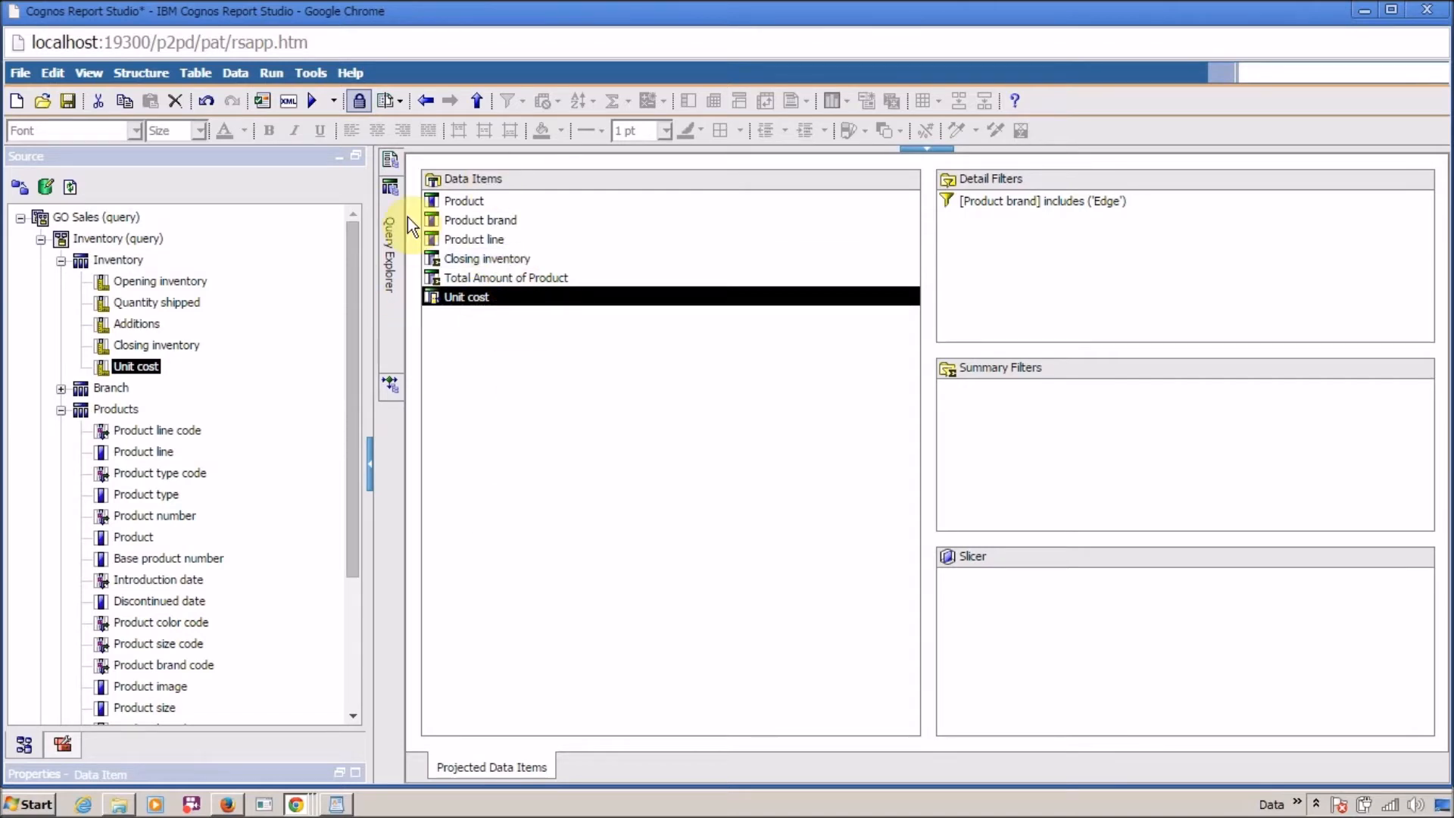
pyautogui.moveTo(389, 159)
pyautogui.click(488, 204)
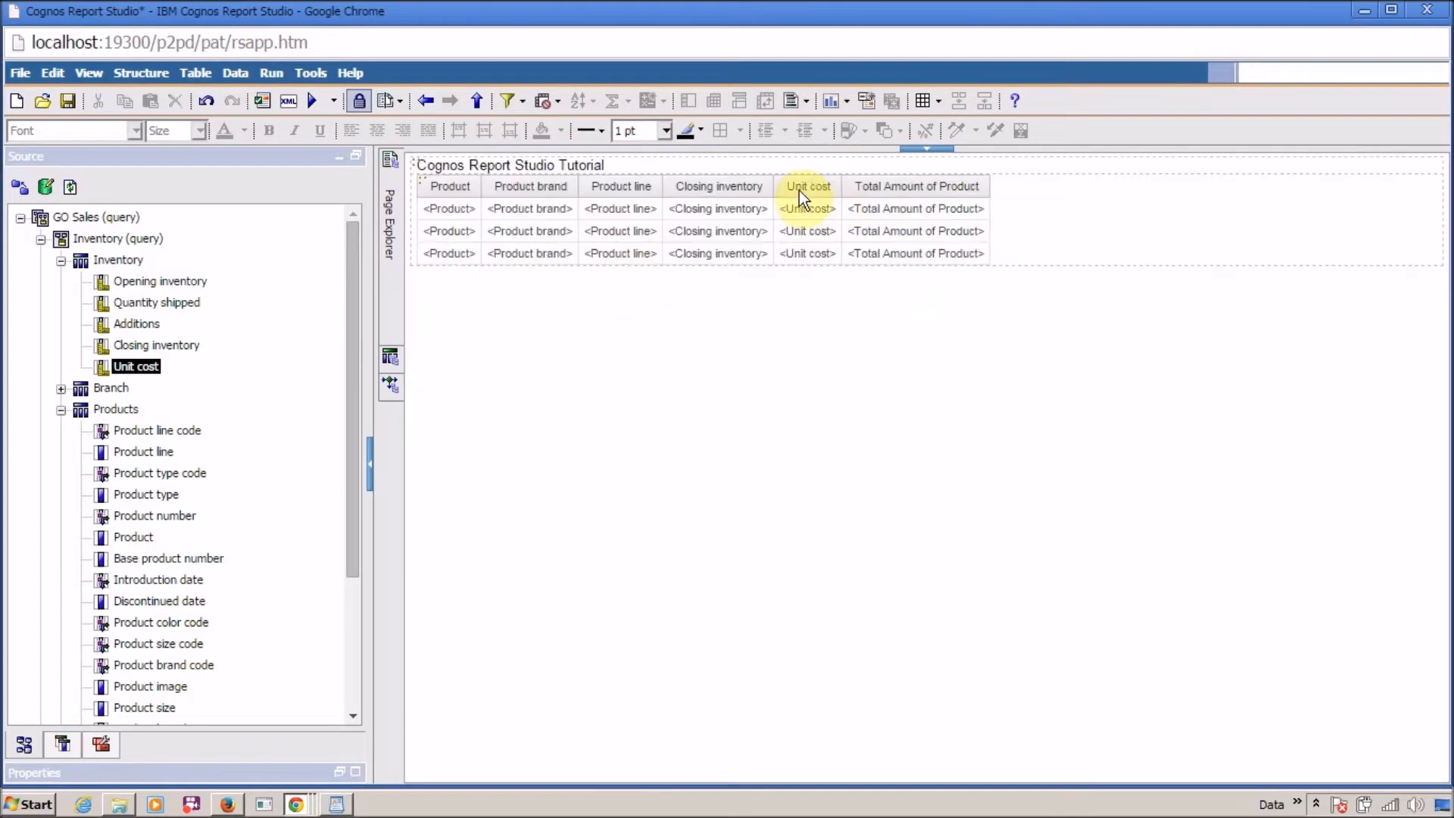
# Step: Move the Unit cost column between Product line and Closing inventory and run the report
pyautogui.click(799, 199)
pyautogui.moveTo(798, 206); pyautogui.dragTo(642, 223)
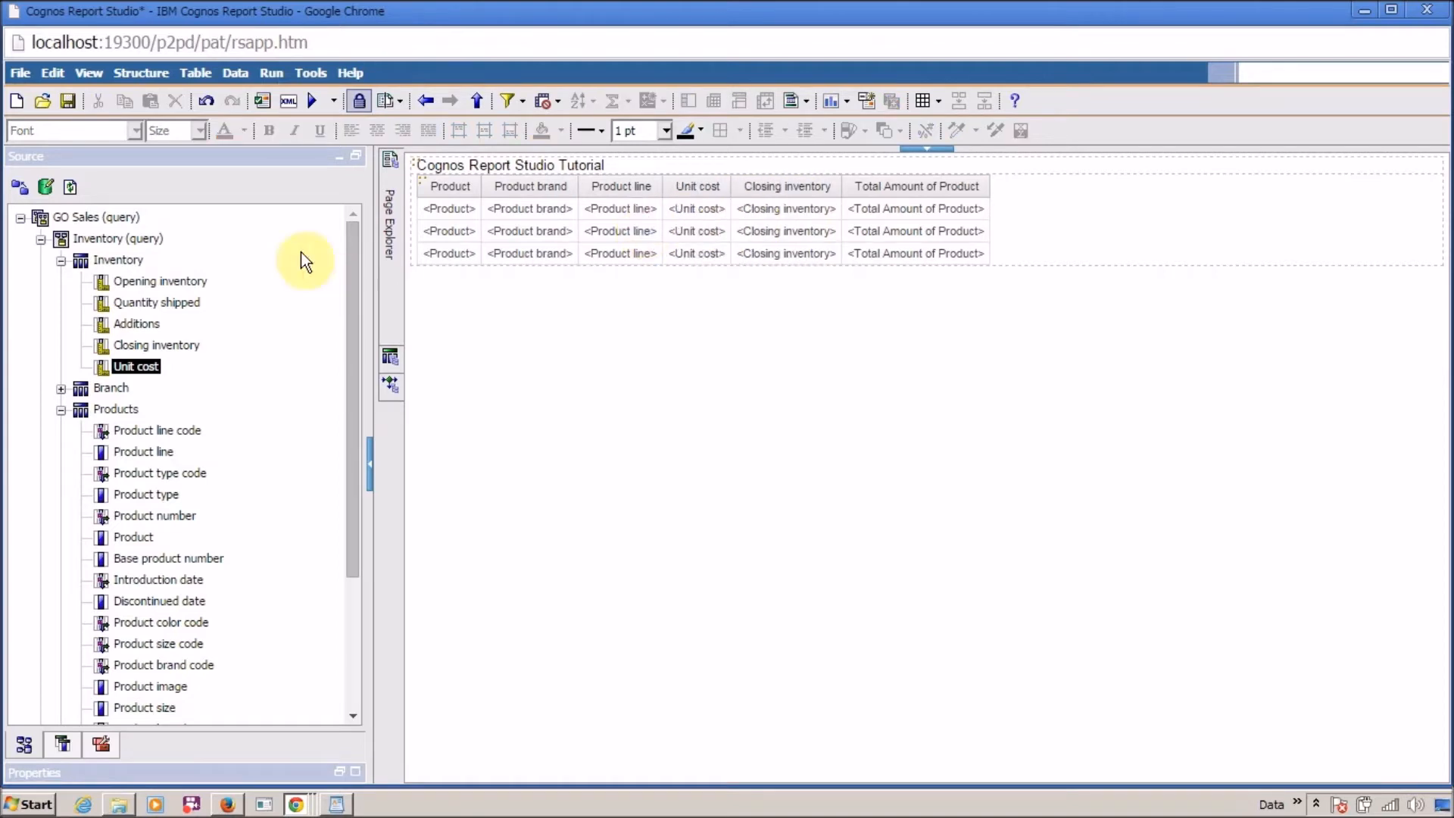
pyautogui.click(312, 103)
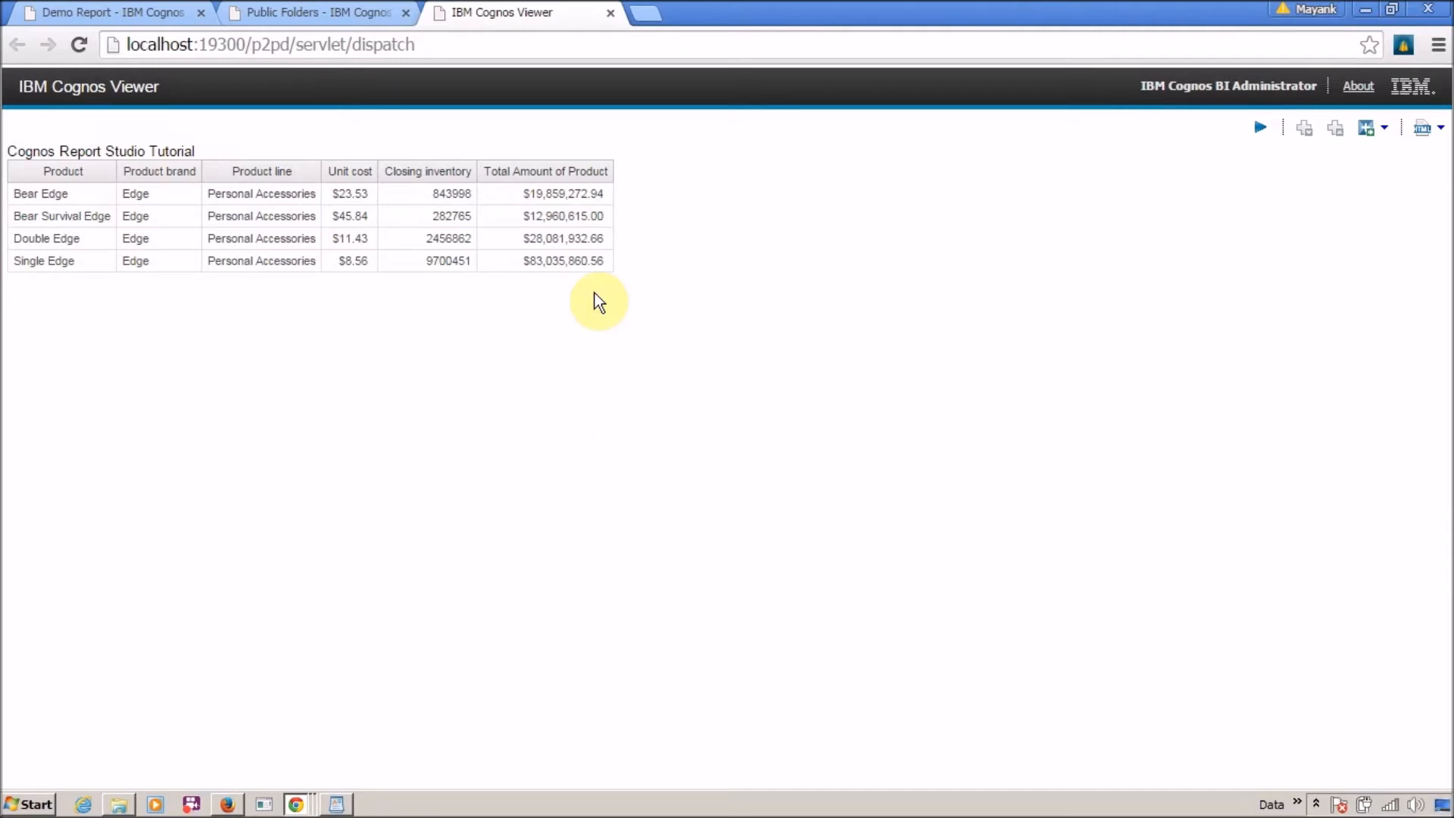
# Step: Copy all data rows of the report output and paste them into a new maximized Notepad document
pyautogui.moveTo(609, 261); pyautogui.dragTo(14, 193)
pyautogui.hotkey('ctrl', 'c')
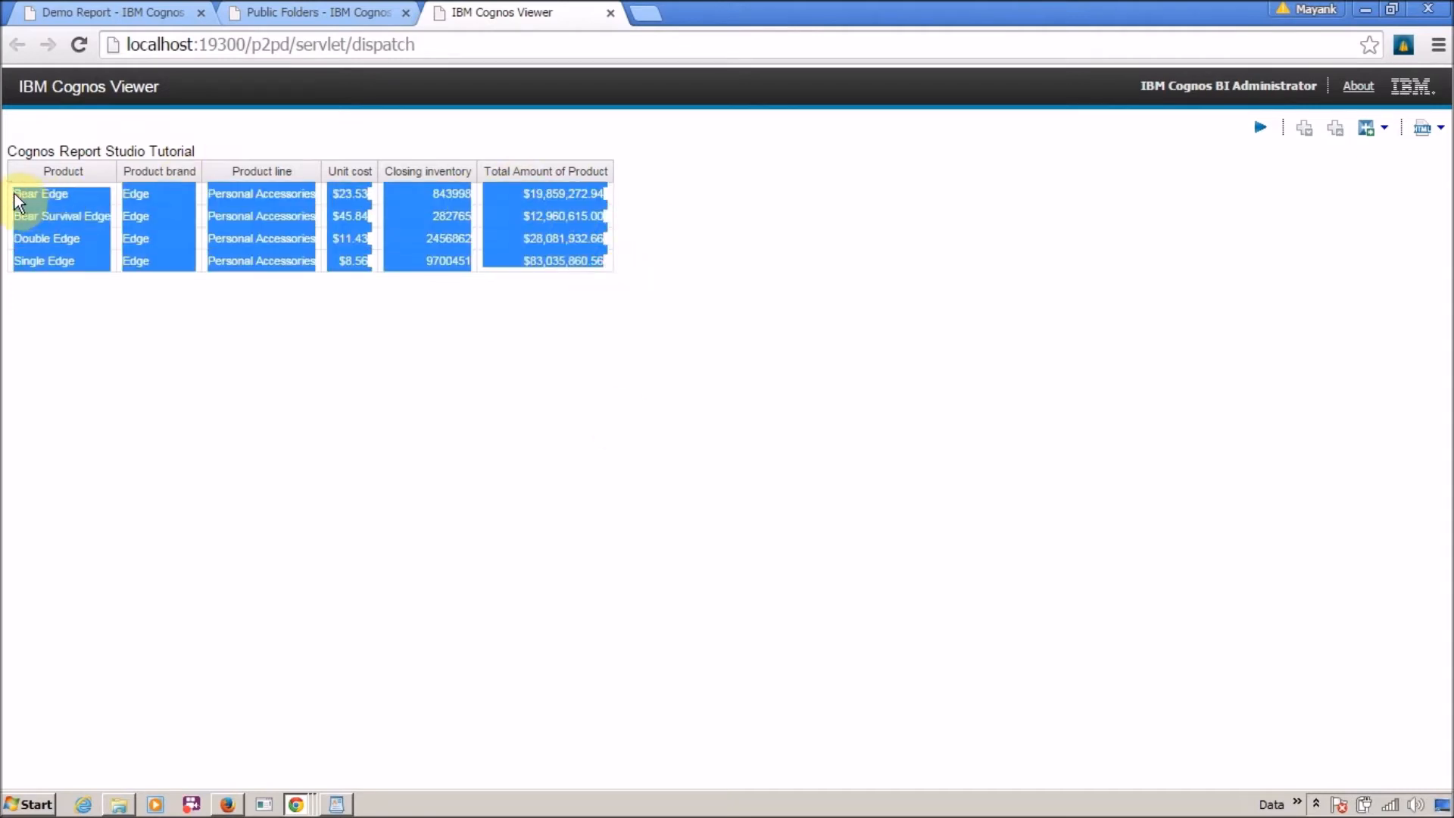
pyautogui.press('super+r')
pyautogui.write('notepad')
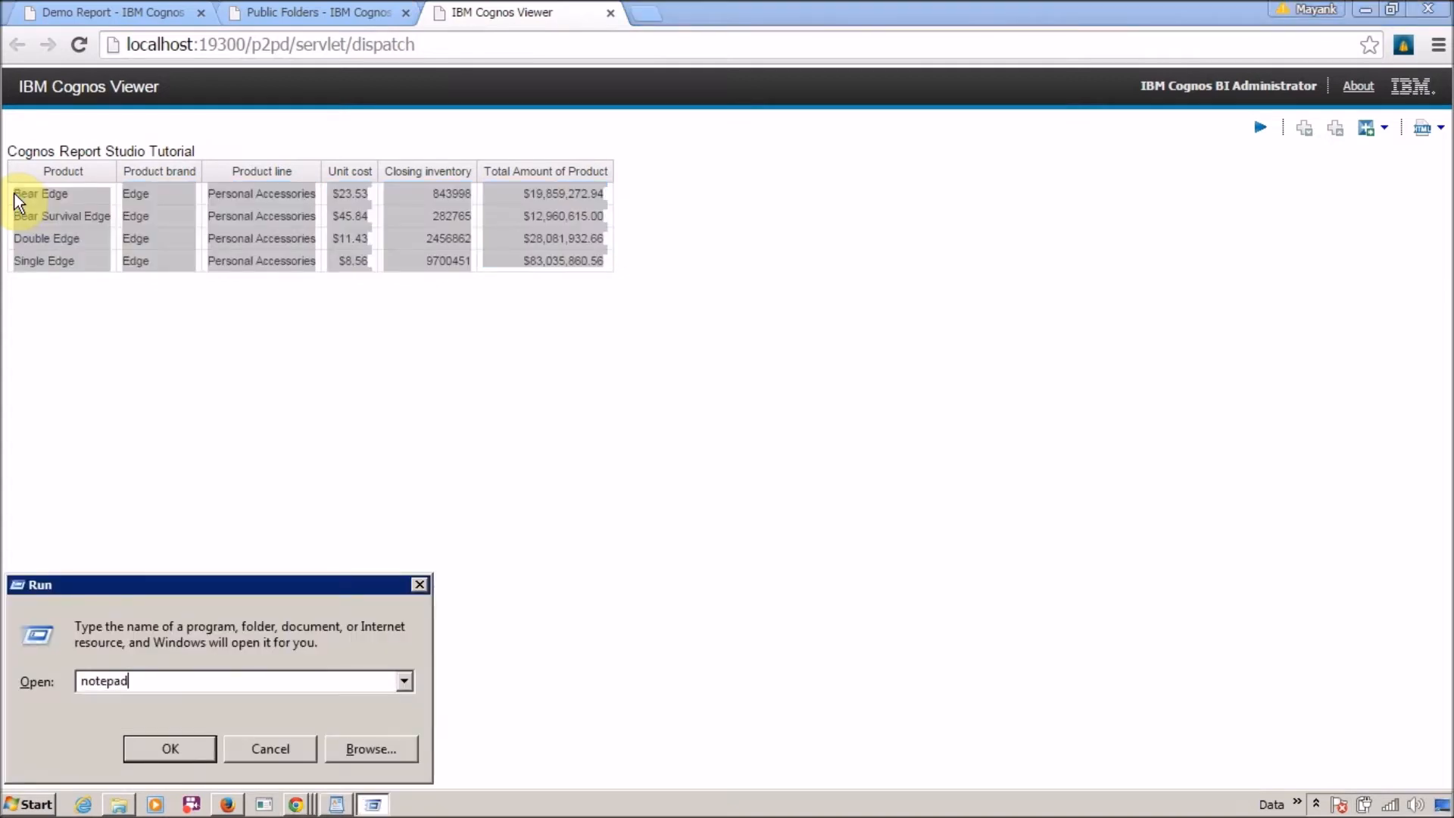
pyautogui.press('Return')
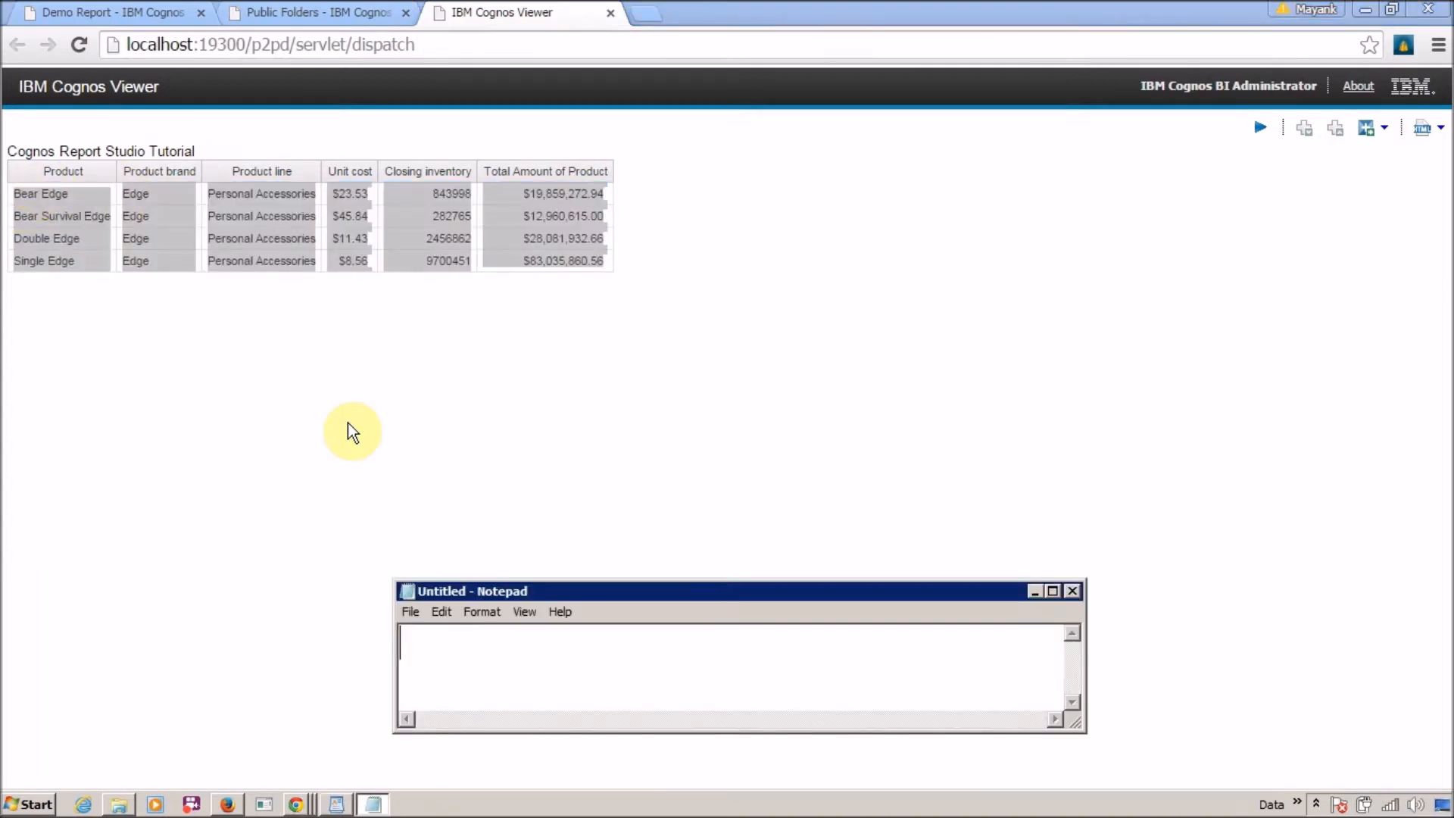
pyautogui.doubleClick(598, 590)
pyautogui.hotkey('ctrl', 'v')
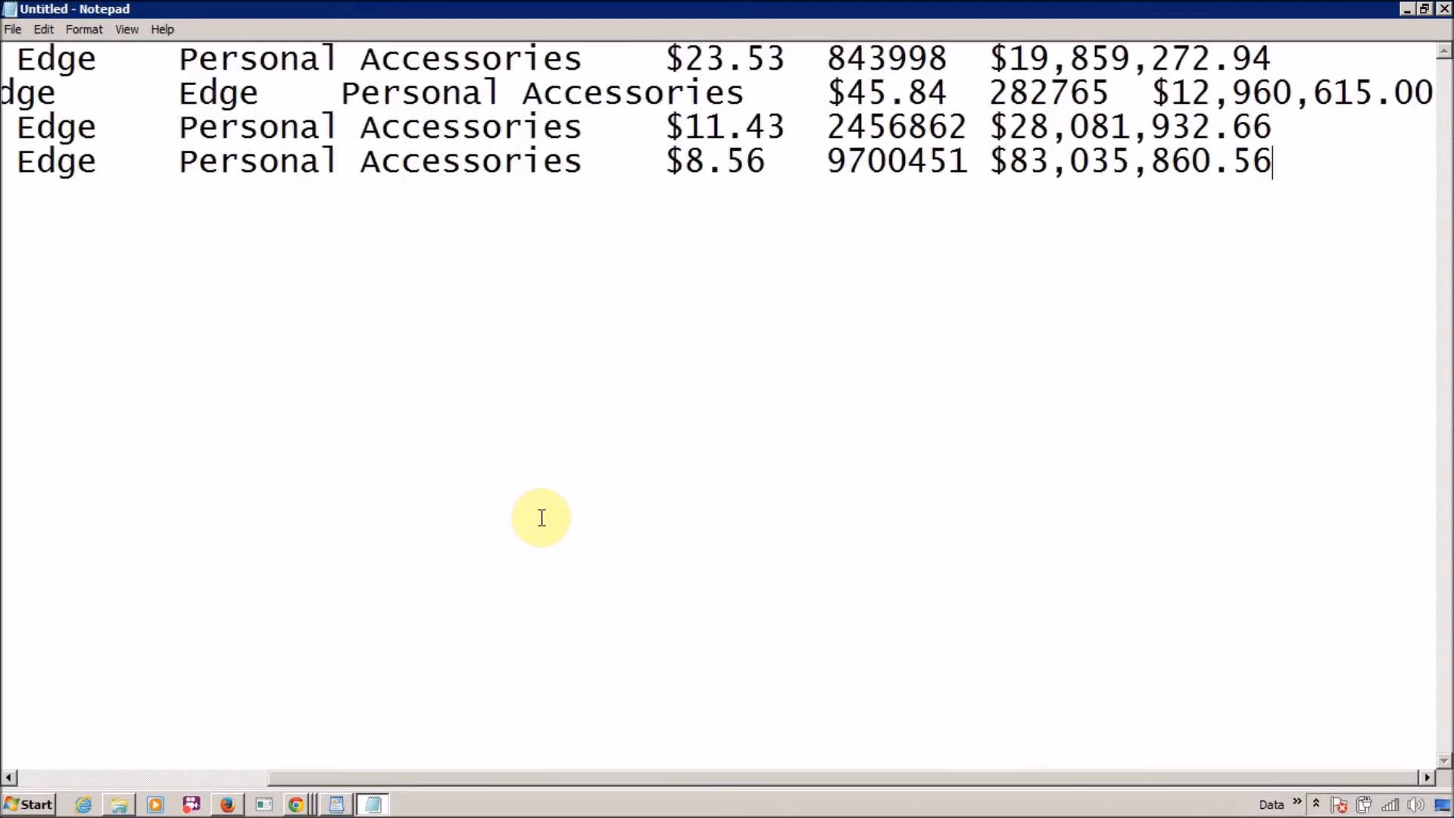
# Step: Launch Excel with the Windows Run command
pyautogui.press('Up')
pyautogui.press('super+r')
pyautogui.write('Excel')
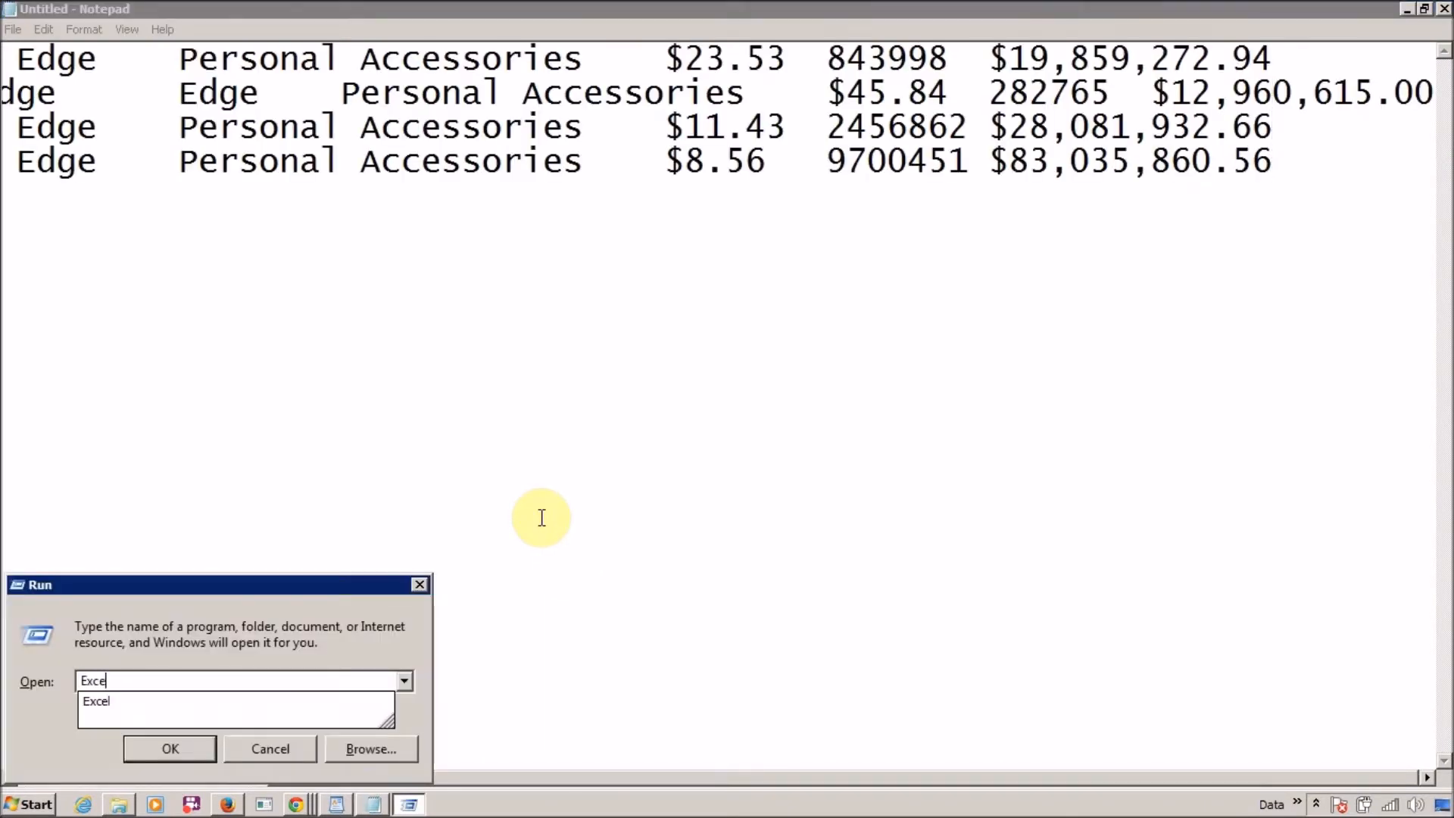
pyautogui.press('Return')
# Step: Switch back to Report Studio, remove the Product column from the list and run the report again
pyautogui.hotkey('alt', 'Tab')
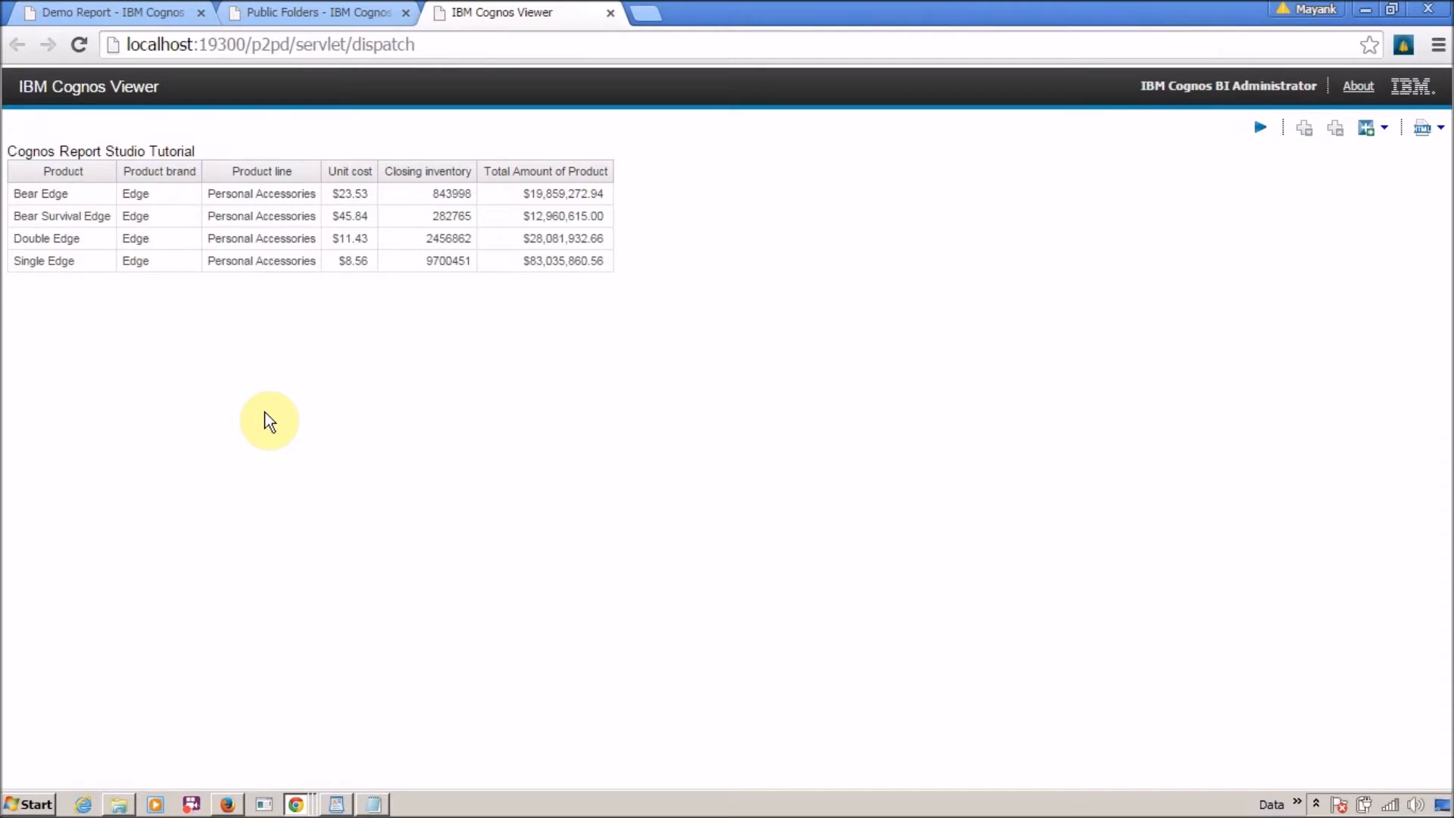
pyautogui.hotkey('alt', 'Tab')
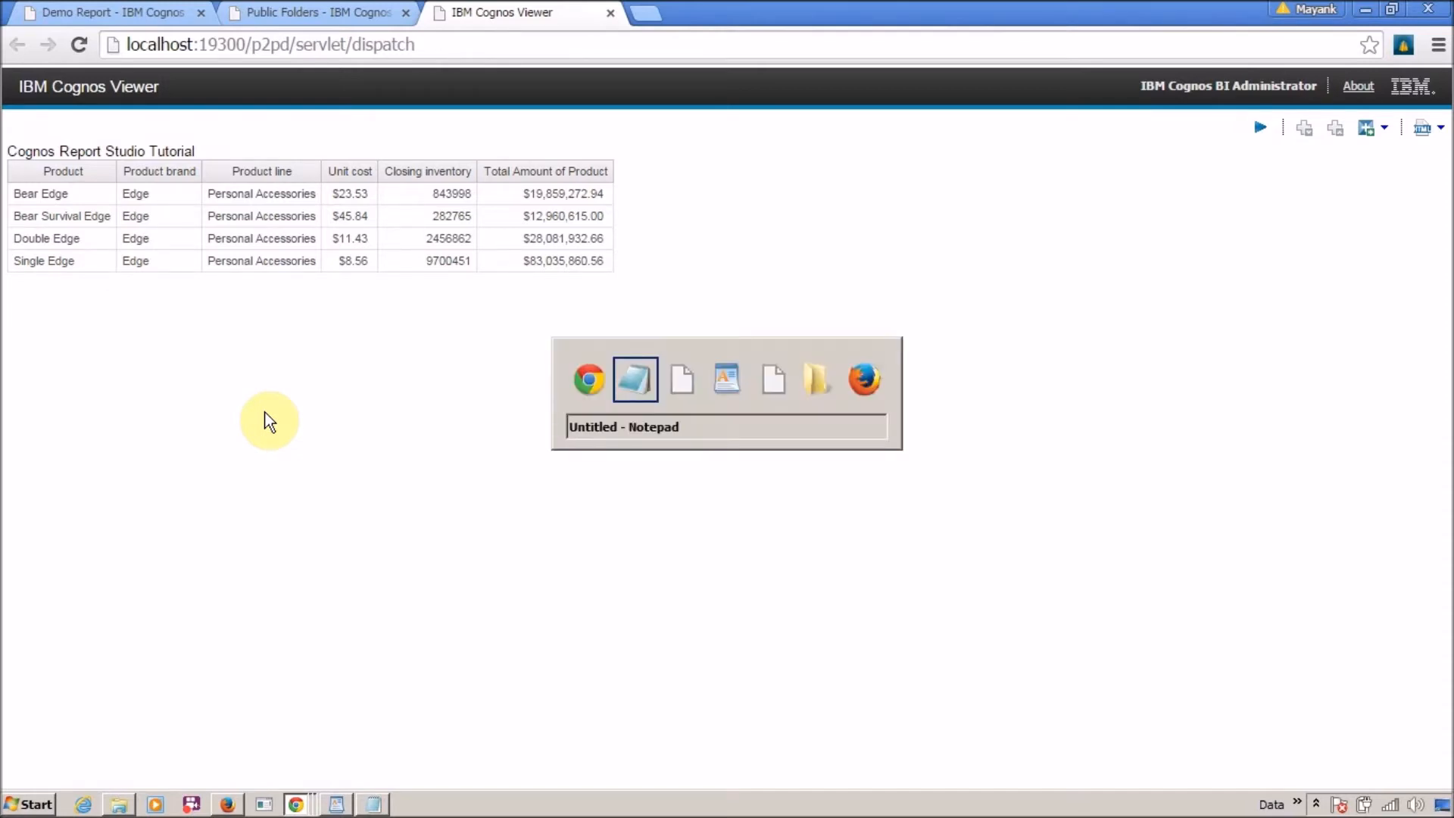
pyautogui.hotkey('alt', 'Tab')
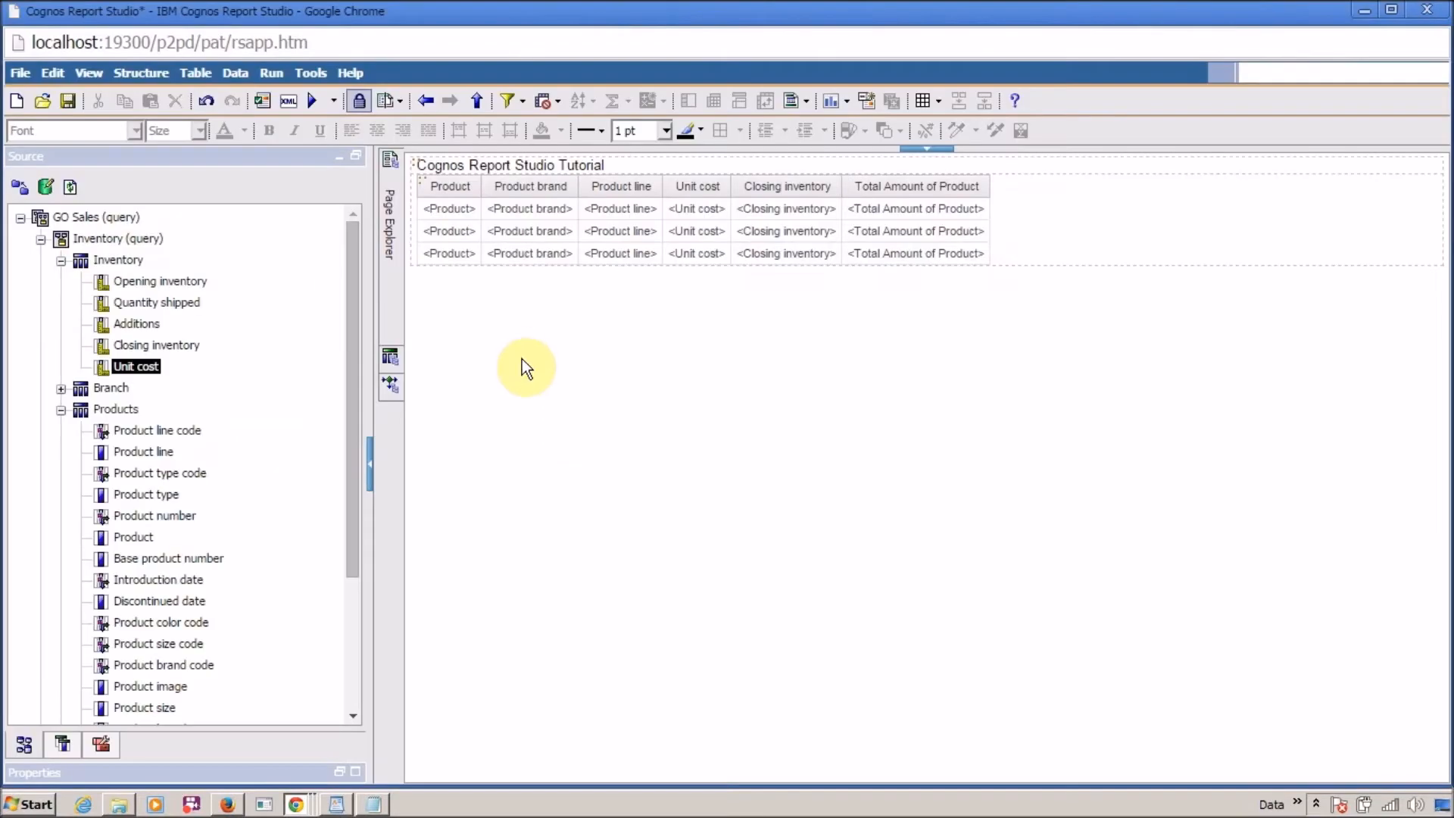
pyautogui.click(435, 188)
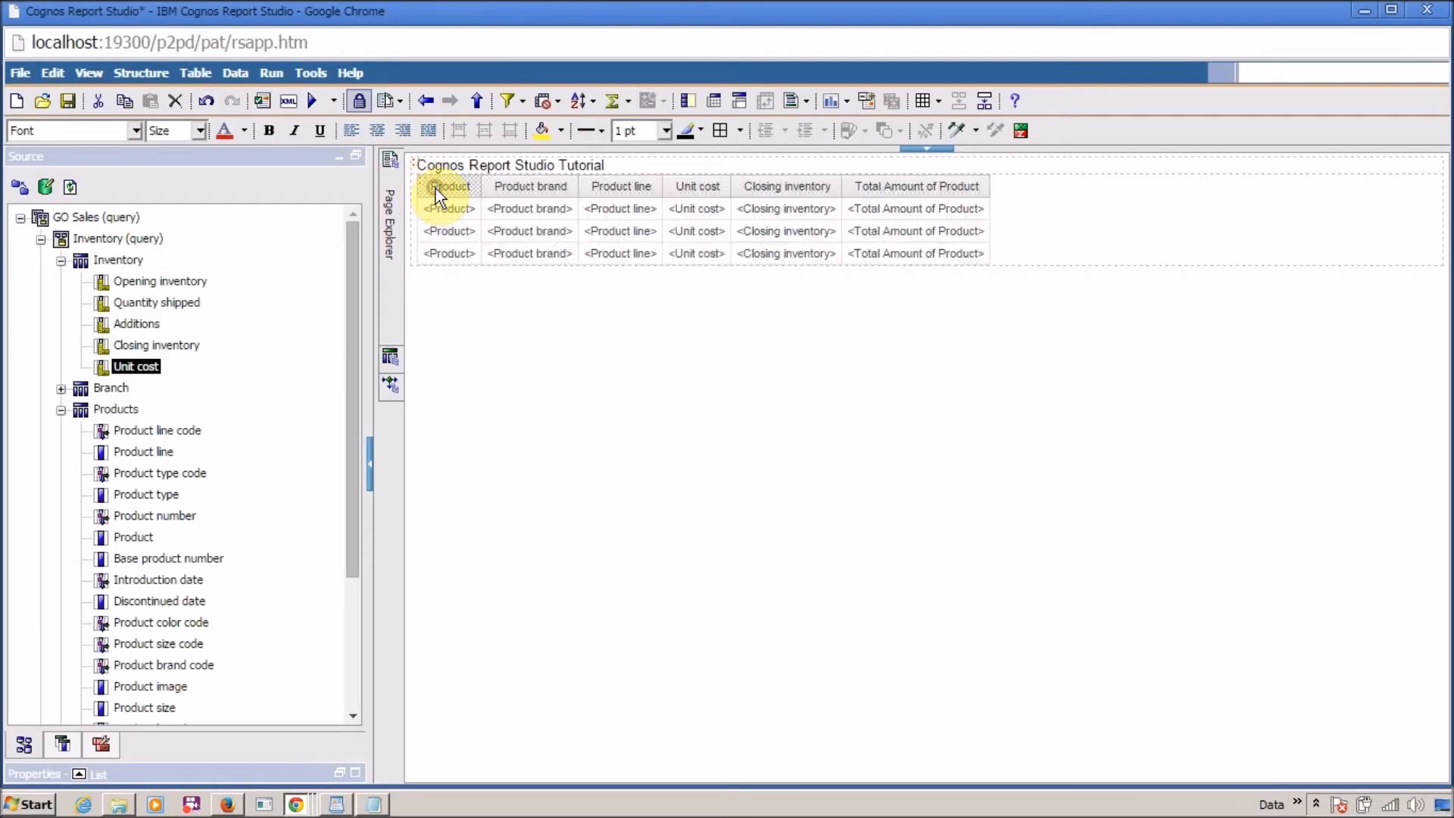
pyautogui.click(447, 222)
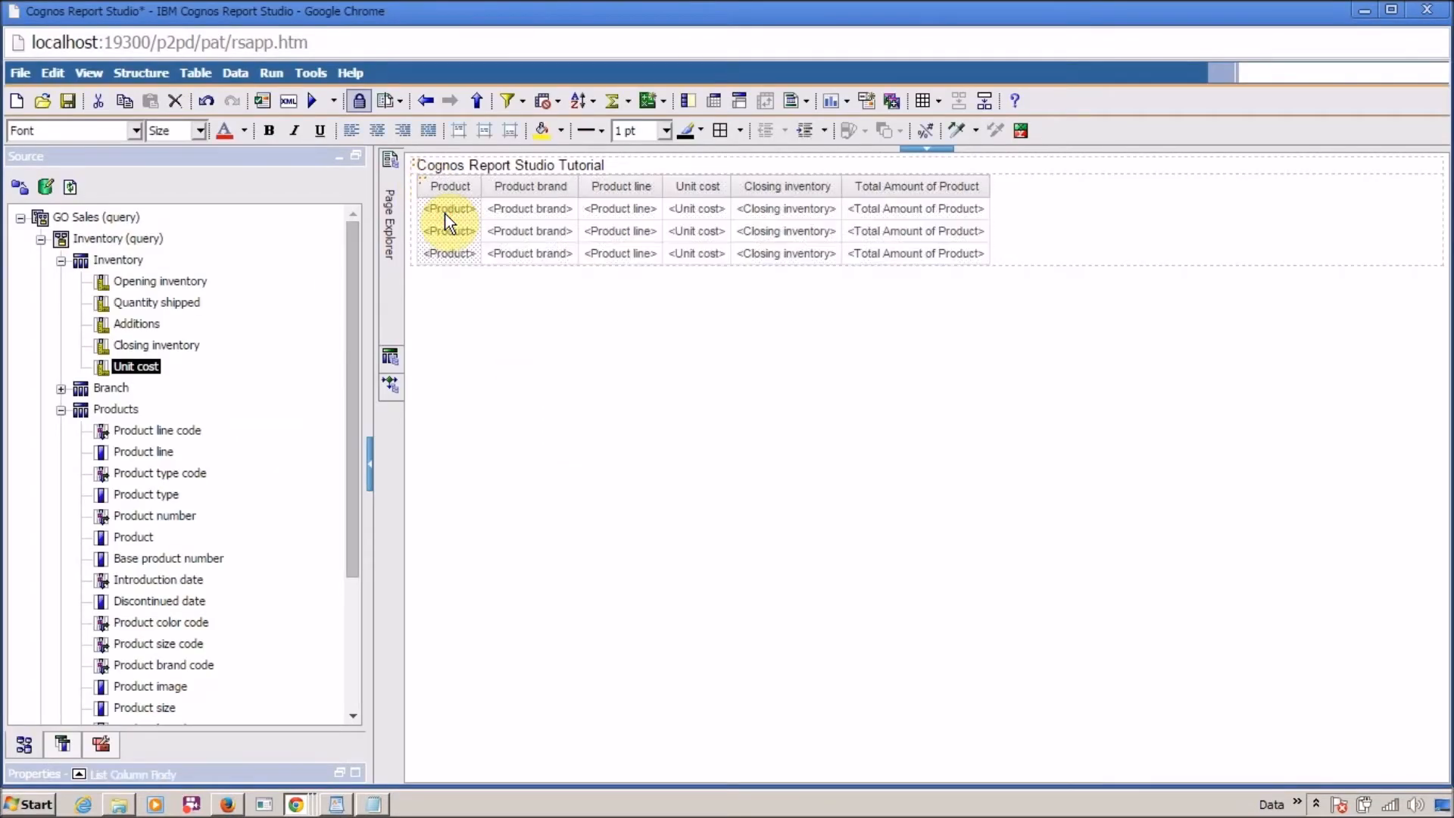
pyautogui.press('Delete')
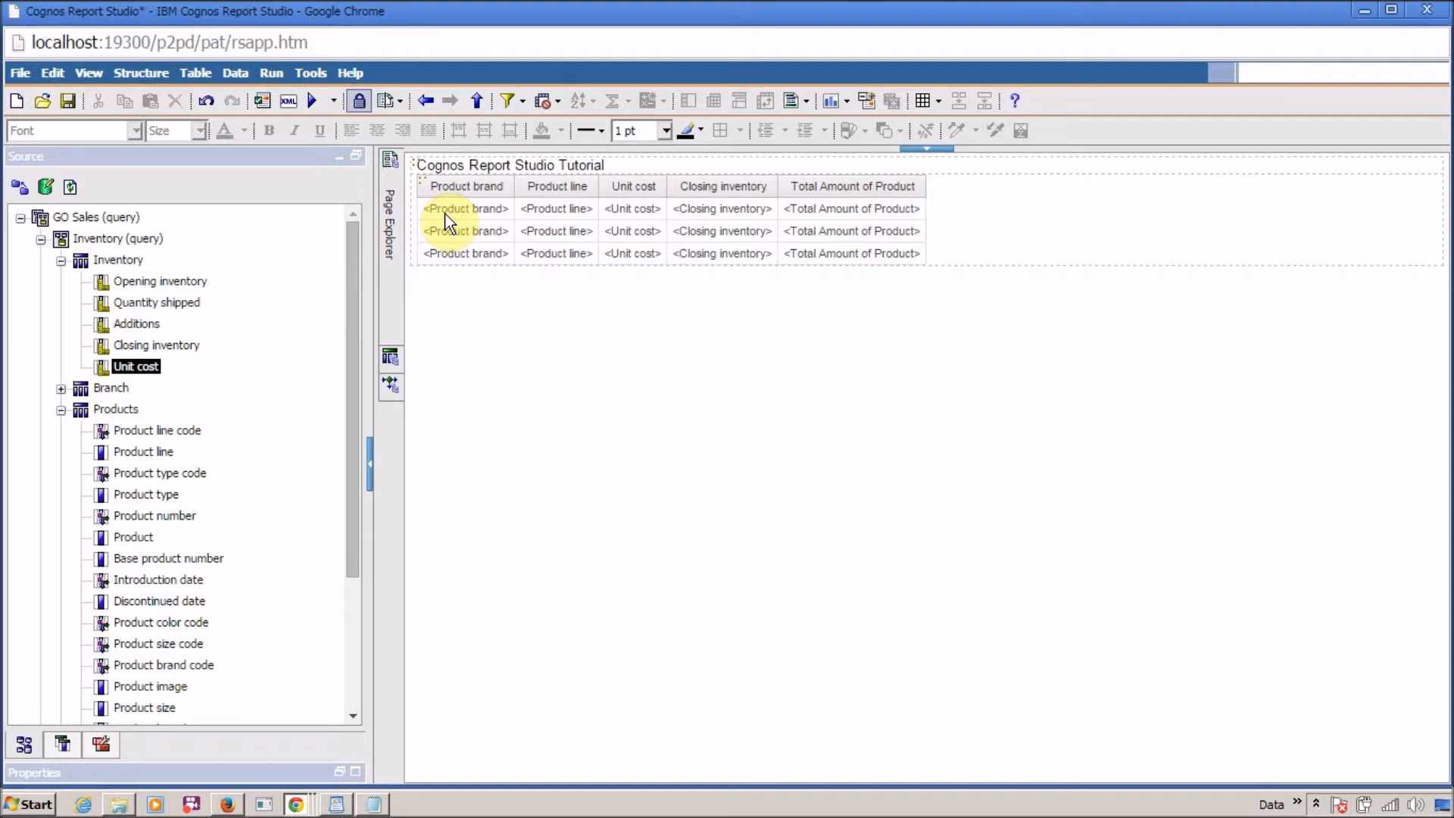
pyautogui.click(312, 101)
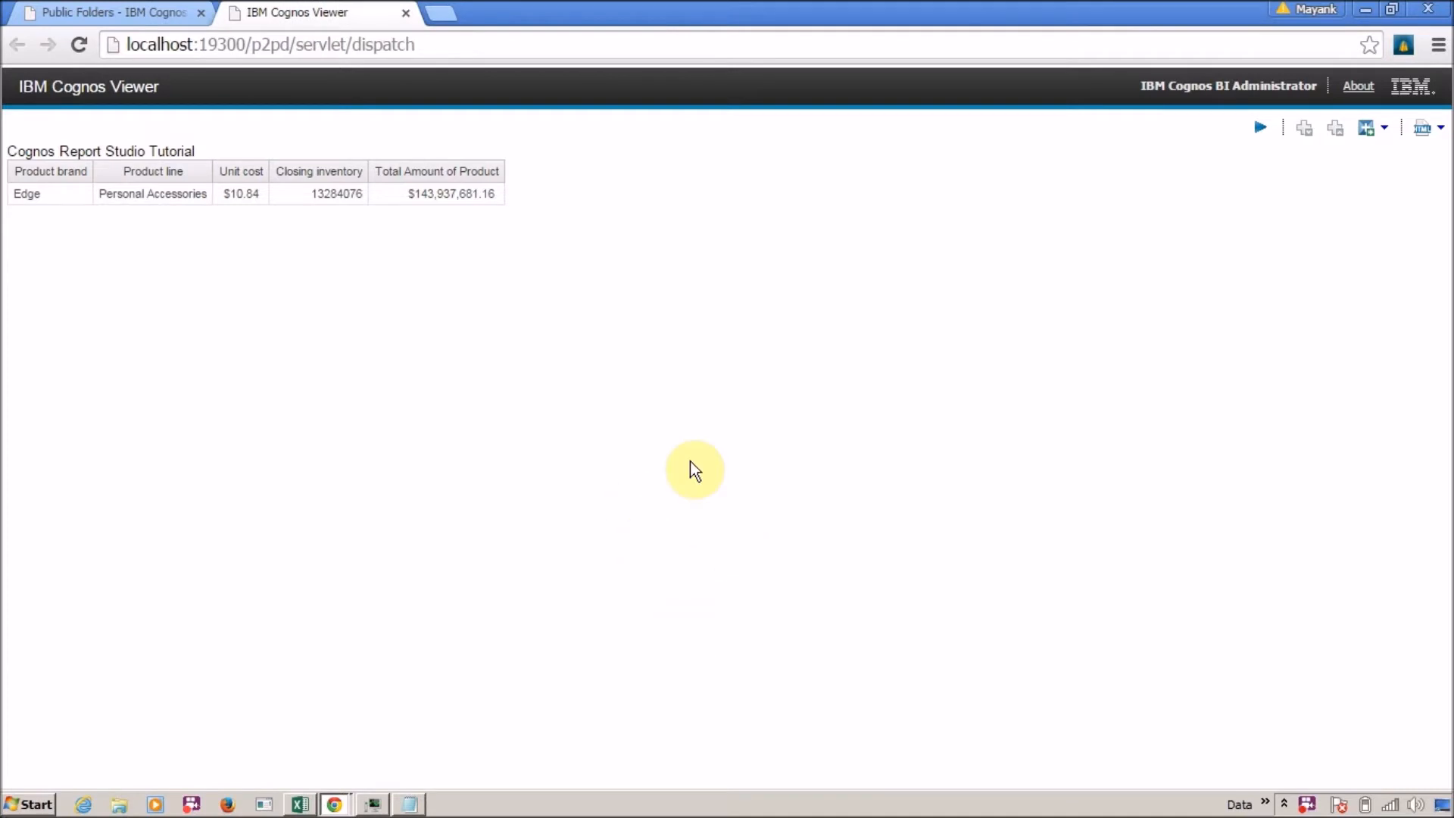
# Step: Switch to the Excel workbook holding the Edge product rows and select cell H8 below the product amounts
pyautogui.hotkey('alt', 'Tab')
pyautogui.hotkey('alt', 'Tab')
pyautogui.hotkey('alt', 'Tab')
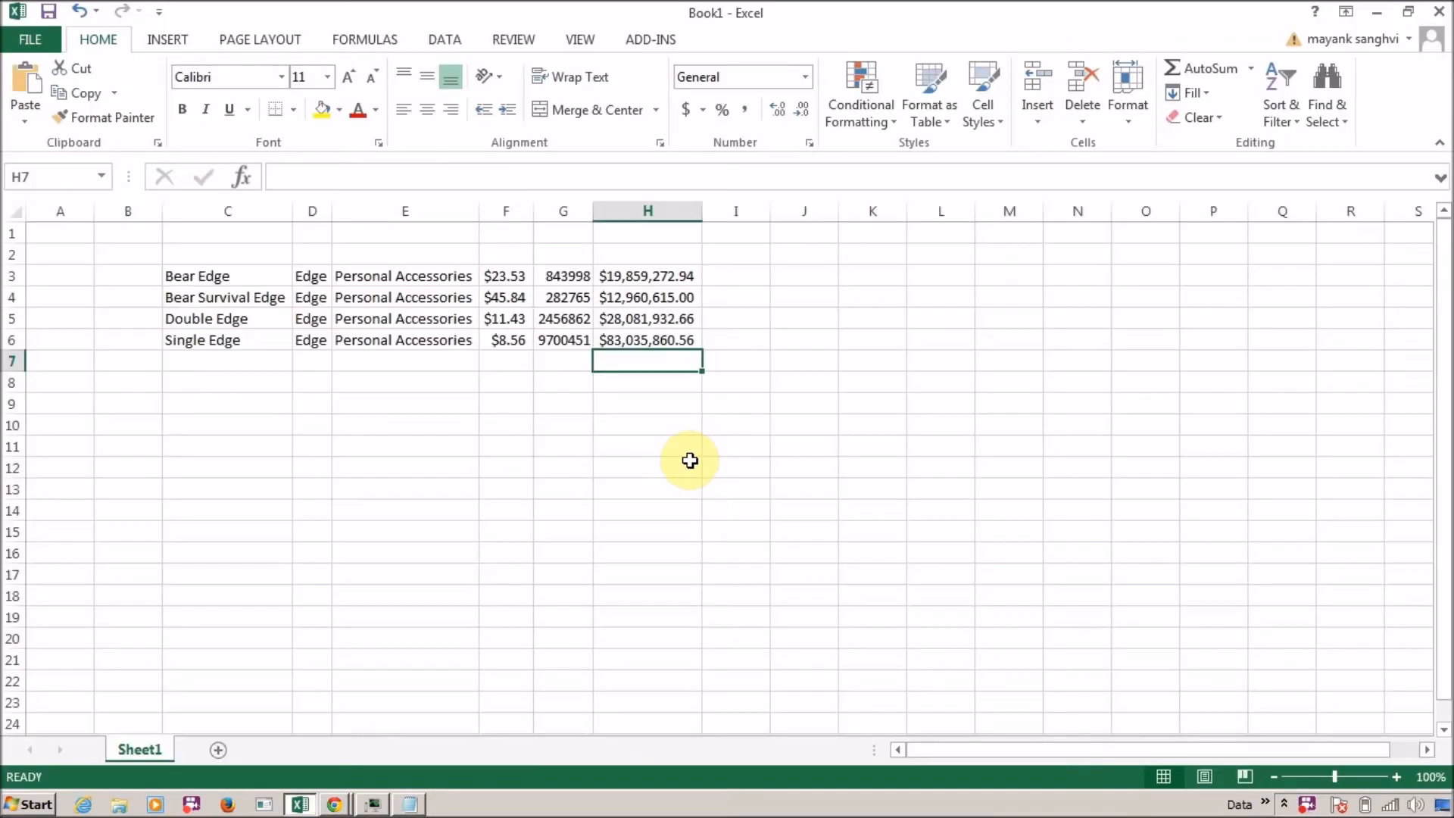
pyautogui.click(689, 462)
pyautogui.click(672, 365)
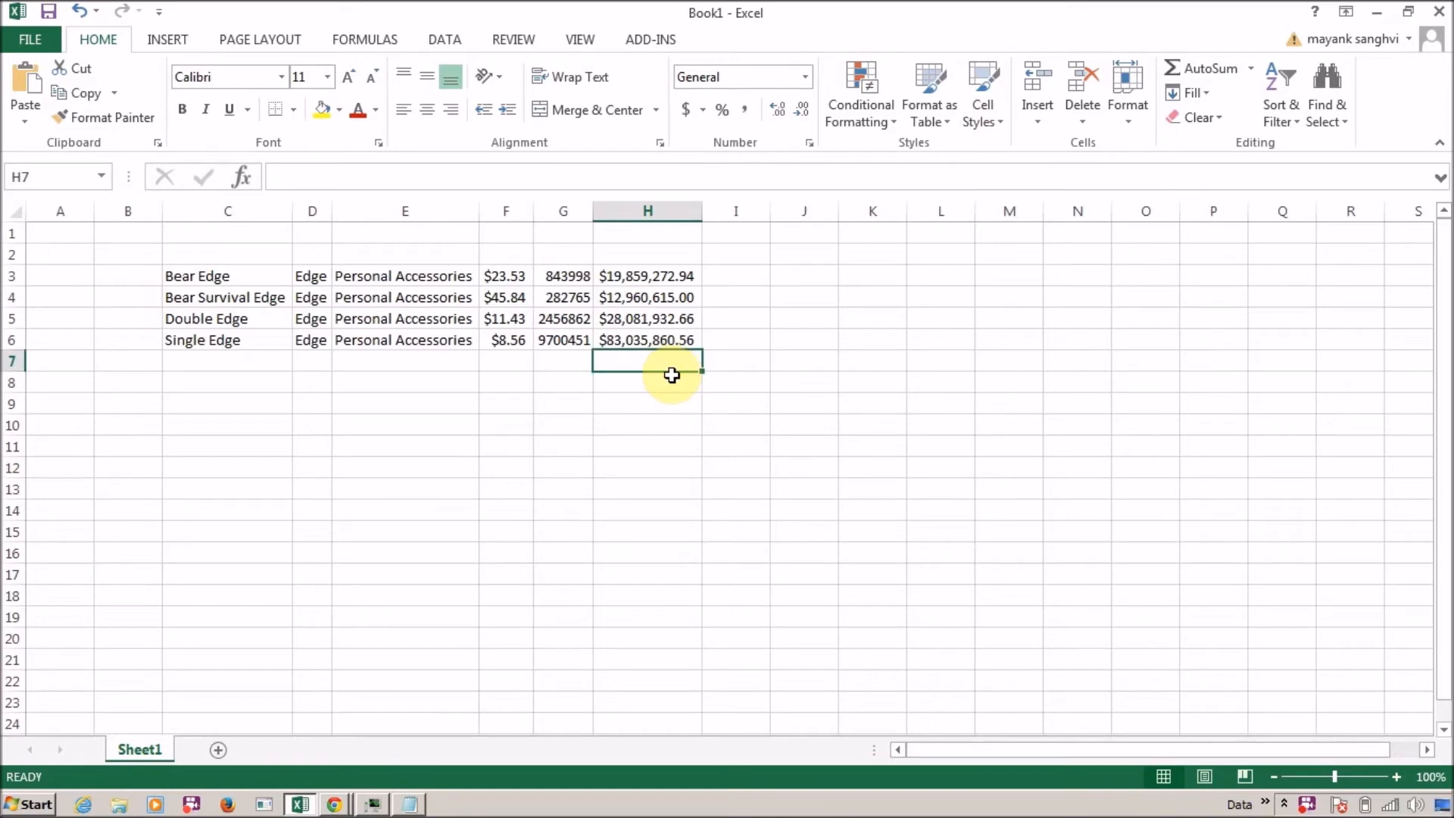
pyautogui.click(672, 375)
pyautogui.write('=SUN')
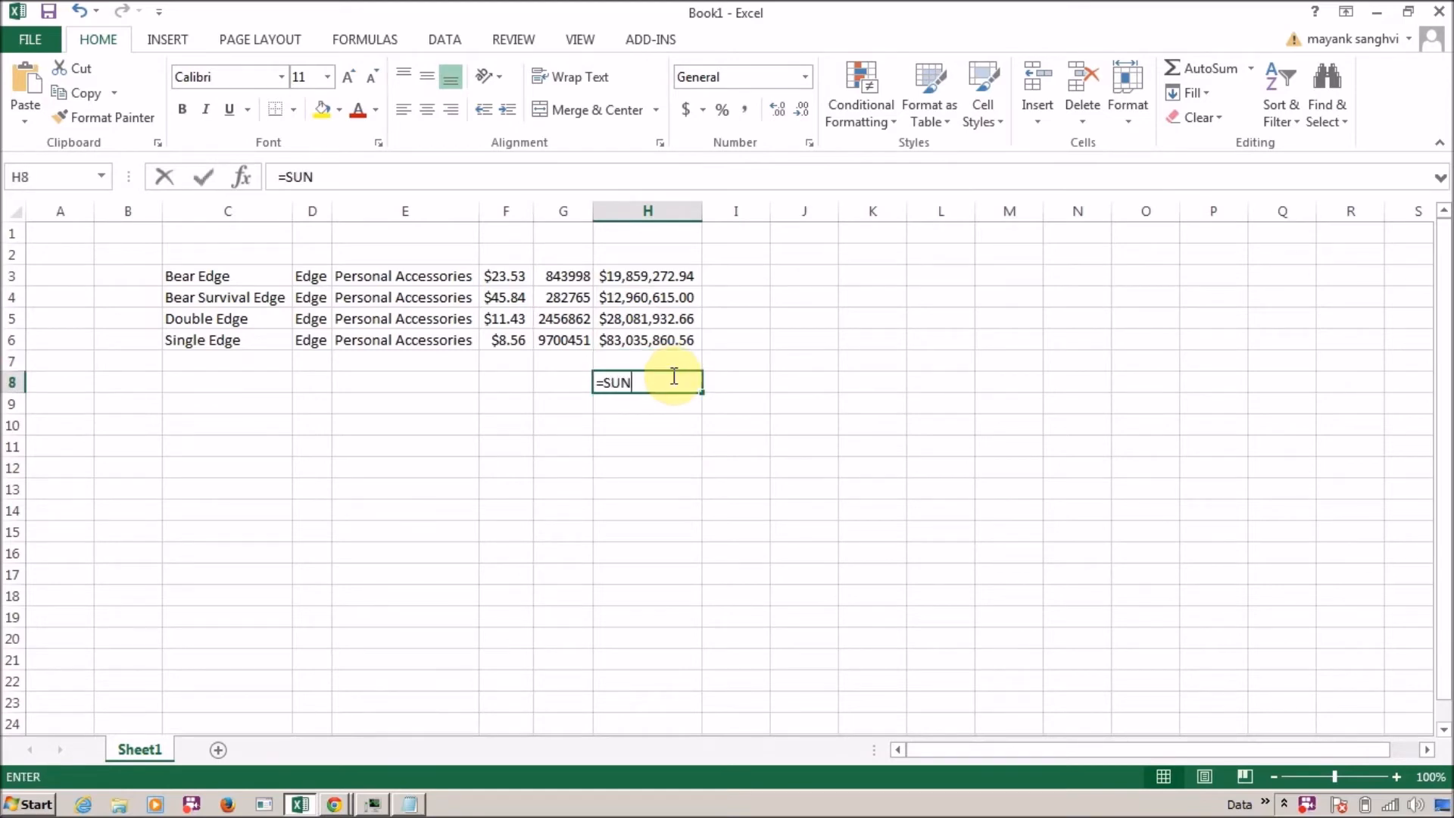
pyautogui.press('BackSpace')
pyautogui.write('M')
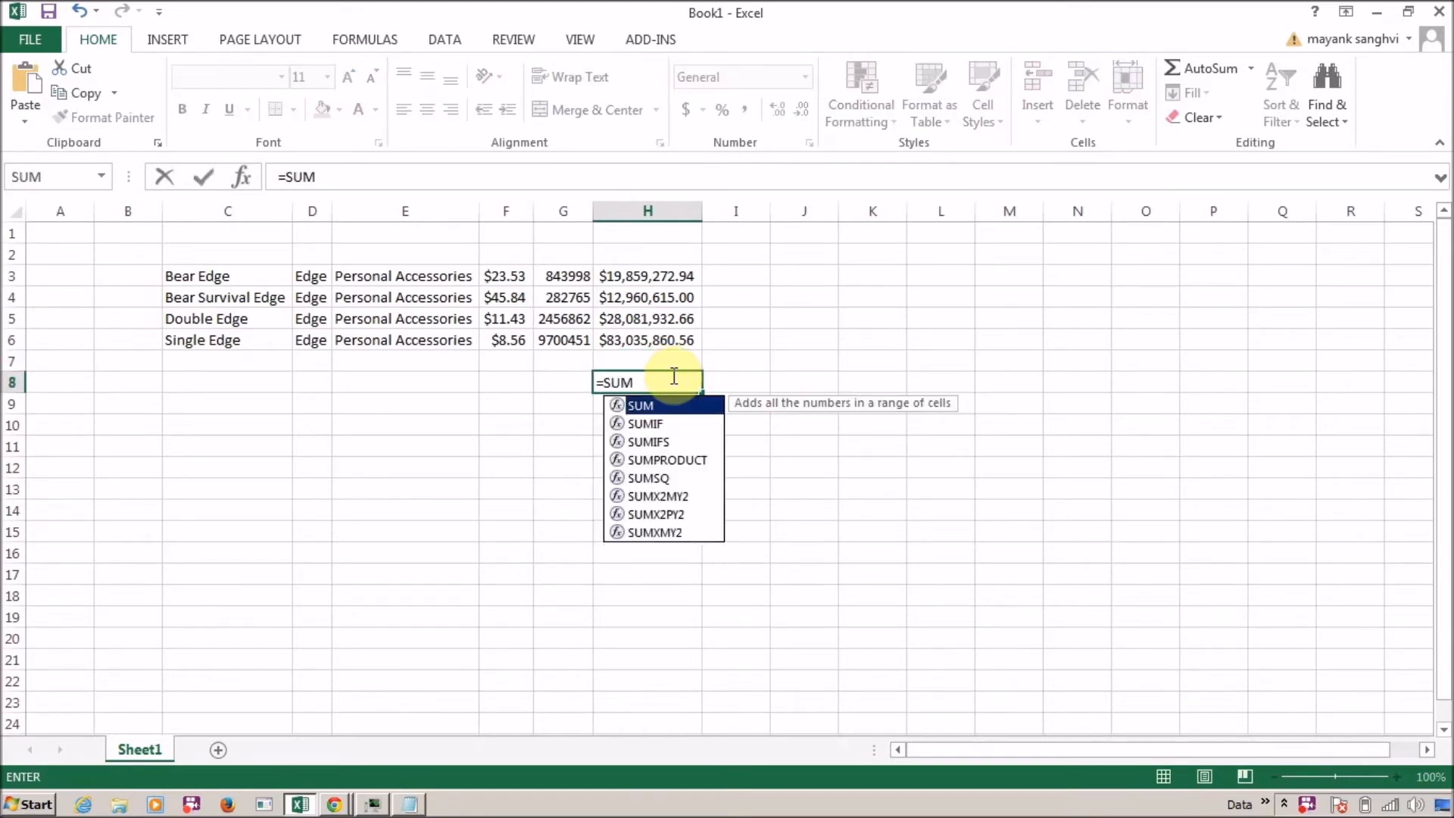
pyautogui.write('(')
pyautogui.press('Up')
pyautogui.press('Up')
pyautogui.hotkey('shift', 'Up')
pyautogui.hotkey('shift', 'Up')
pyautogui.hotkey('shift', 'Up')
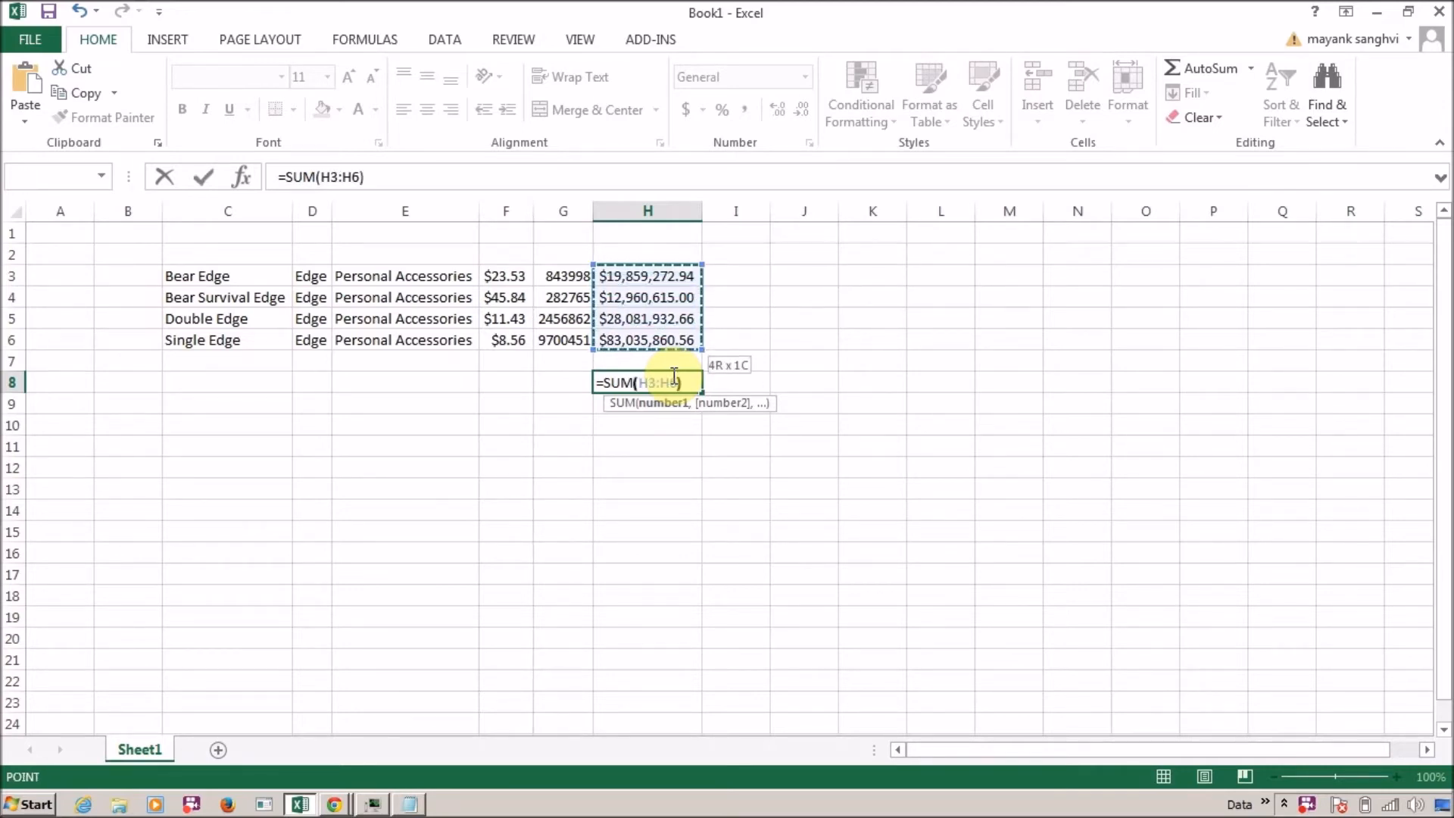
pyautogui.write(')')
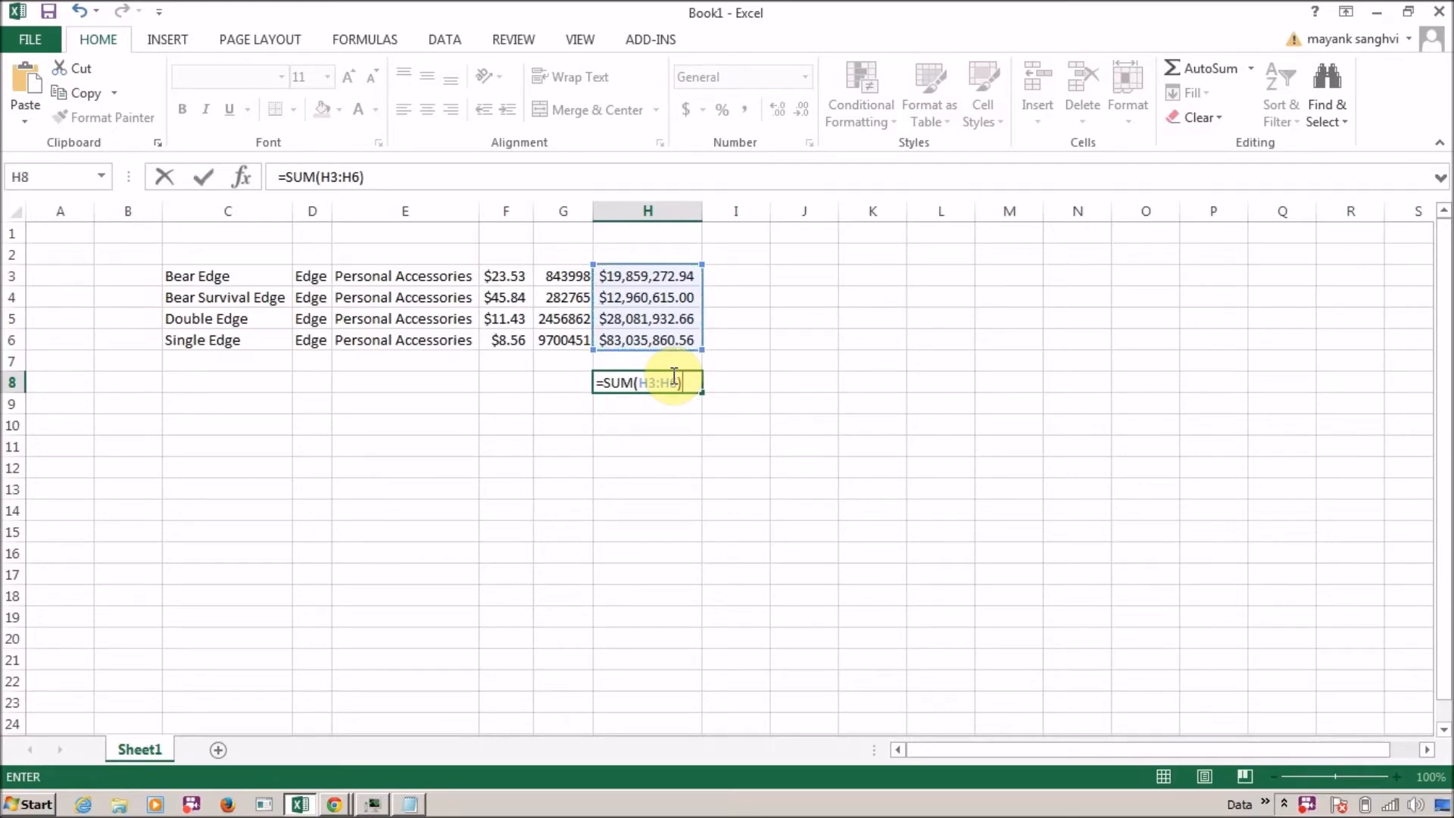
pyautogui.press('BackSpace')
pyautogui.press('BackSpace')
pyautogui.press('BackSpace')
pyautogui.press('BackSpace')
pyautogui.press('BackSpace')
pyautogui.press('BackSpace')
pyautogui.press('BackSpace')
pyautogui.press('BackSpace')
pyautogui.press('BackSpace')
pyautogui.press('BackSpace')
pyautogui.press('BackSpace')
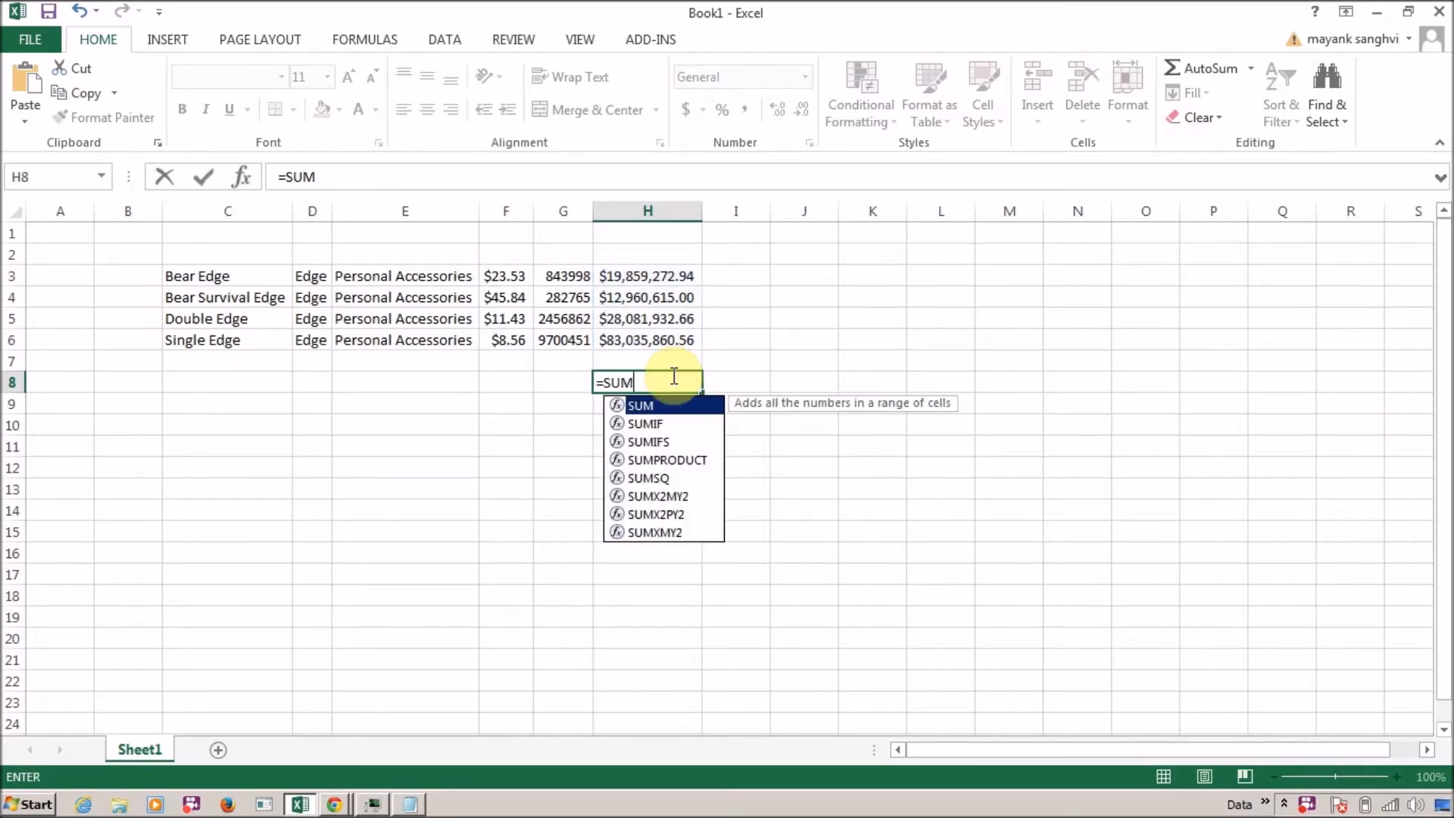
# Step: Enter the formula =SUM(H3:H6) in cell H8 to total the four product amounts
pyautogui.write('=SU')
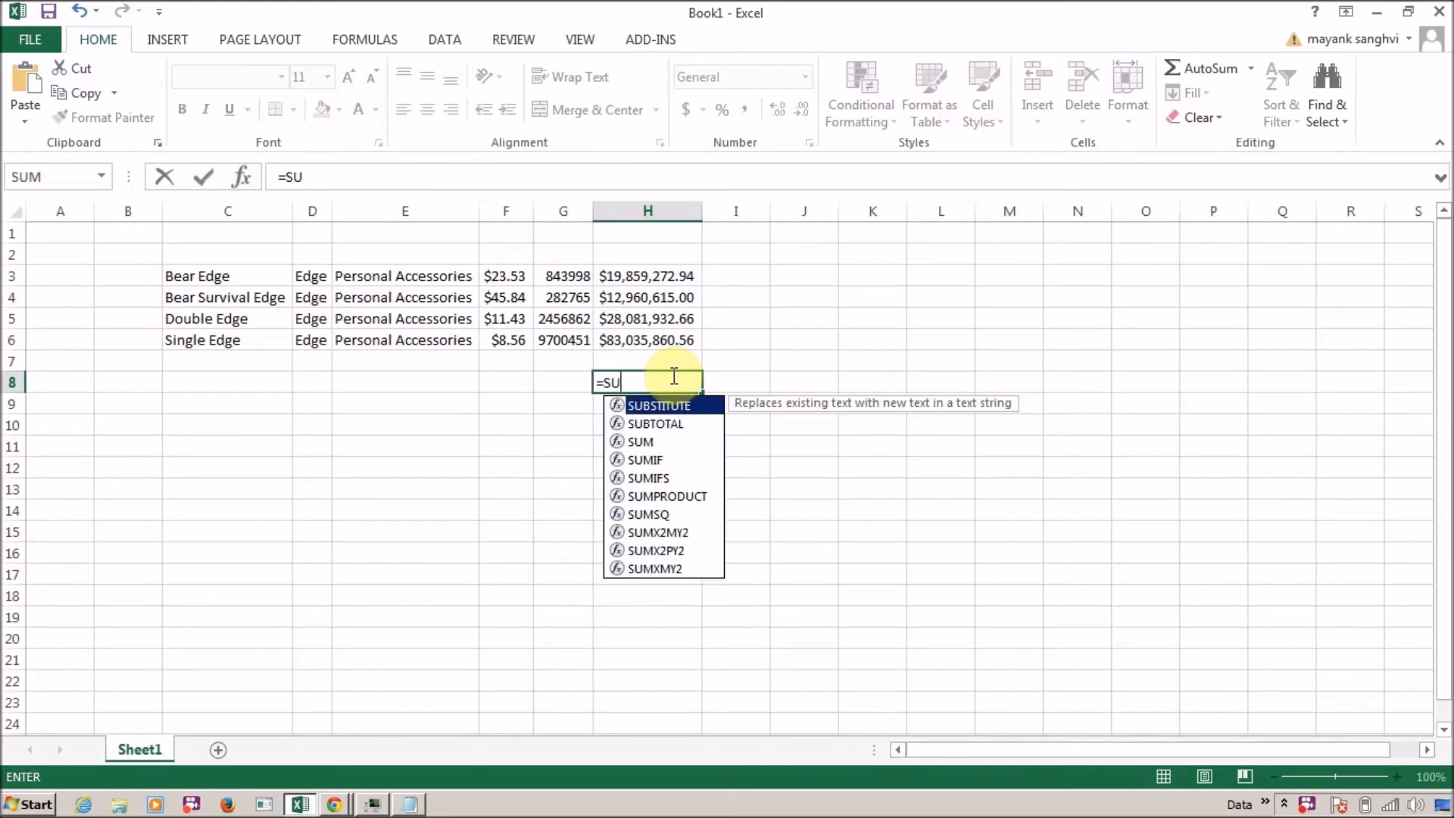
pyautogui.write('M(')
pyautogui.press('Up')
pyautogui.press('Up')
pyautogui.press('Up')
pyautogui.press('Up')
pyautogui.press('Up')
pyautogui.hotkey('shift', 'Down')
pyautogui.hotkey('shift', 'Down')
pyautogui.hotkey('shift', 'Down')
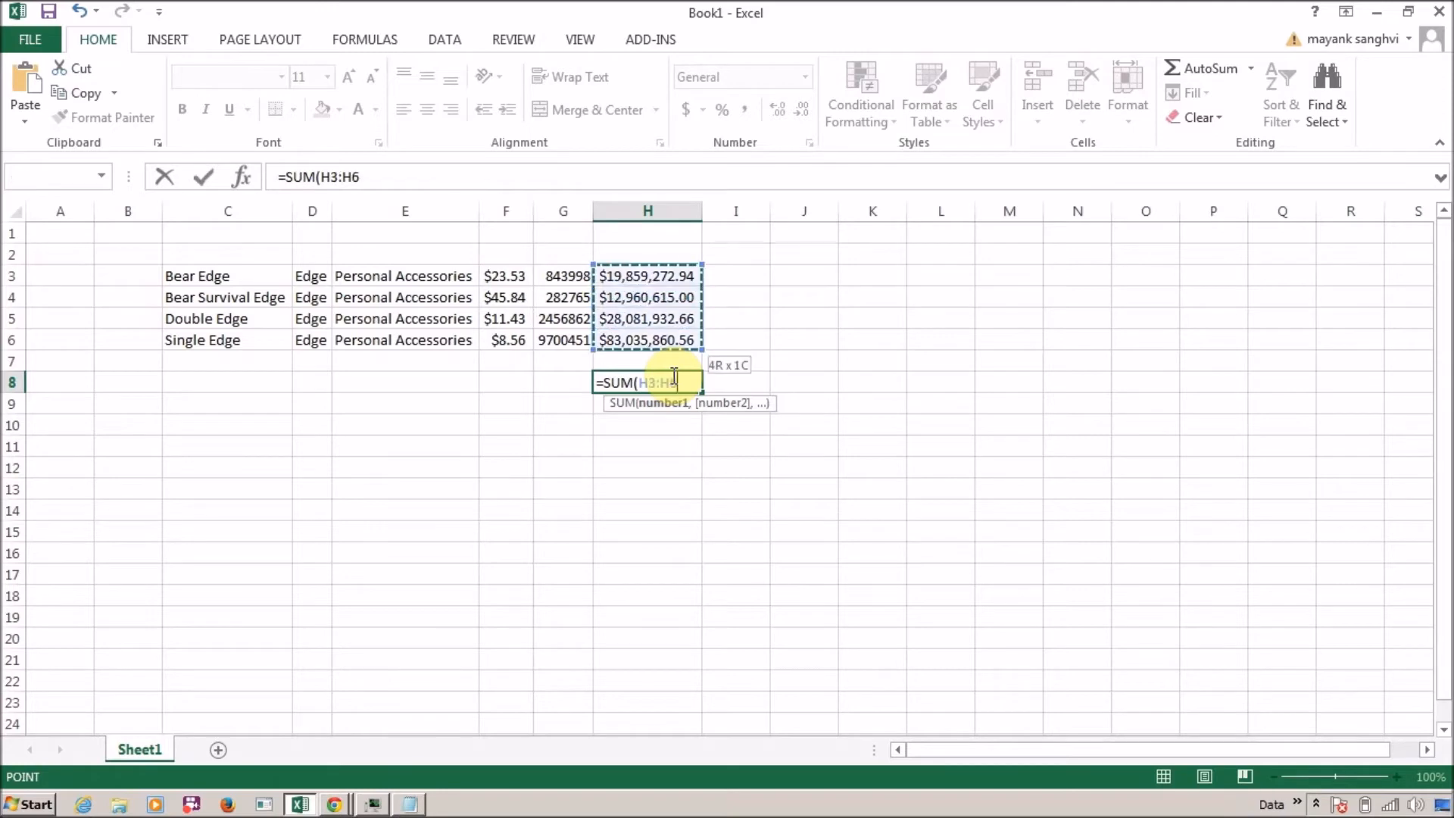
pyautogui.write(')')
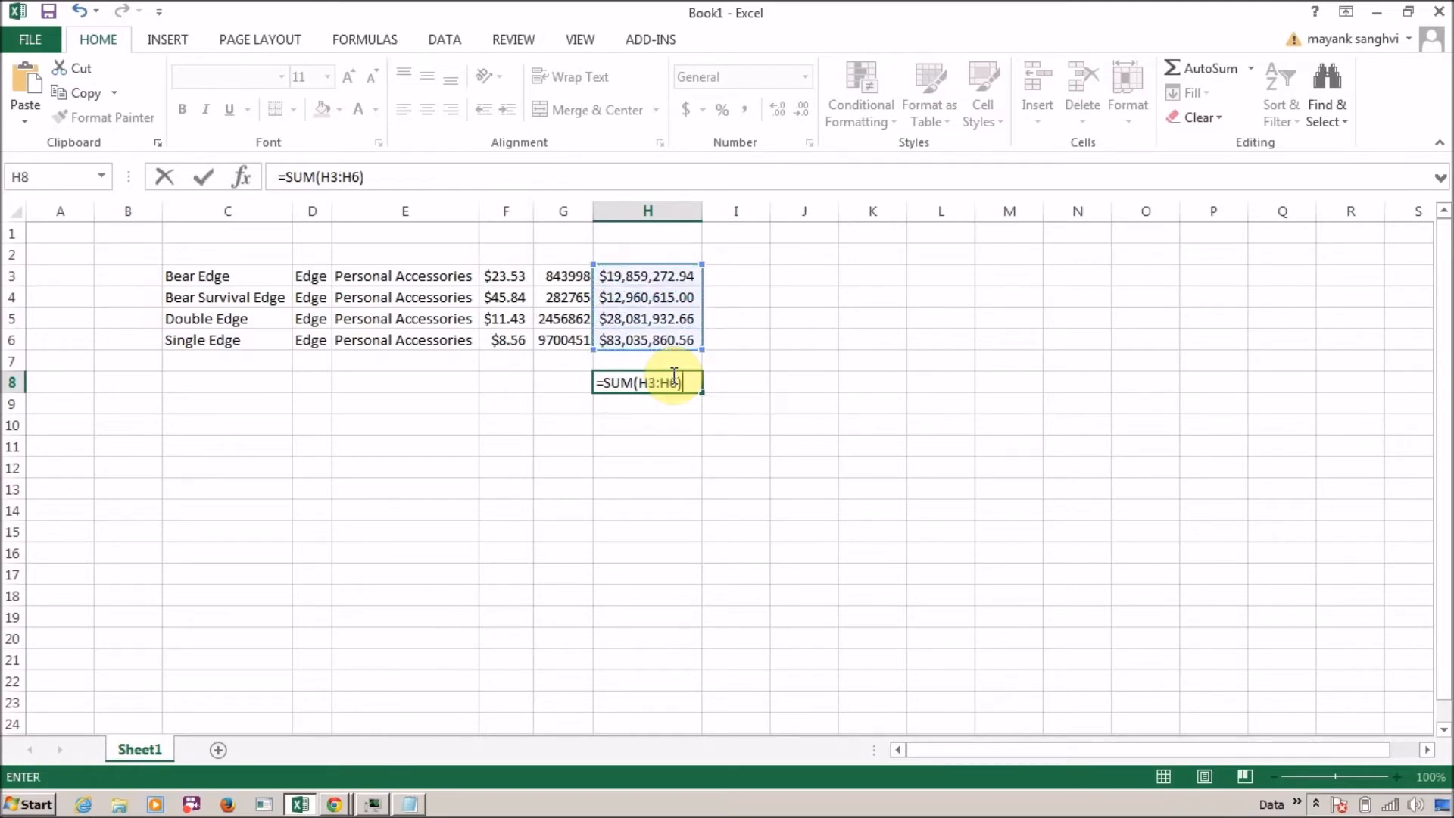
pyautogui.press('Return')
# Step: Compare the sum in H8 with the Total Amount of Product in the Cognos report output
pyautogui.press('Up')
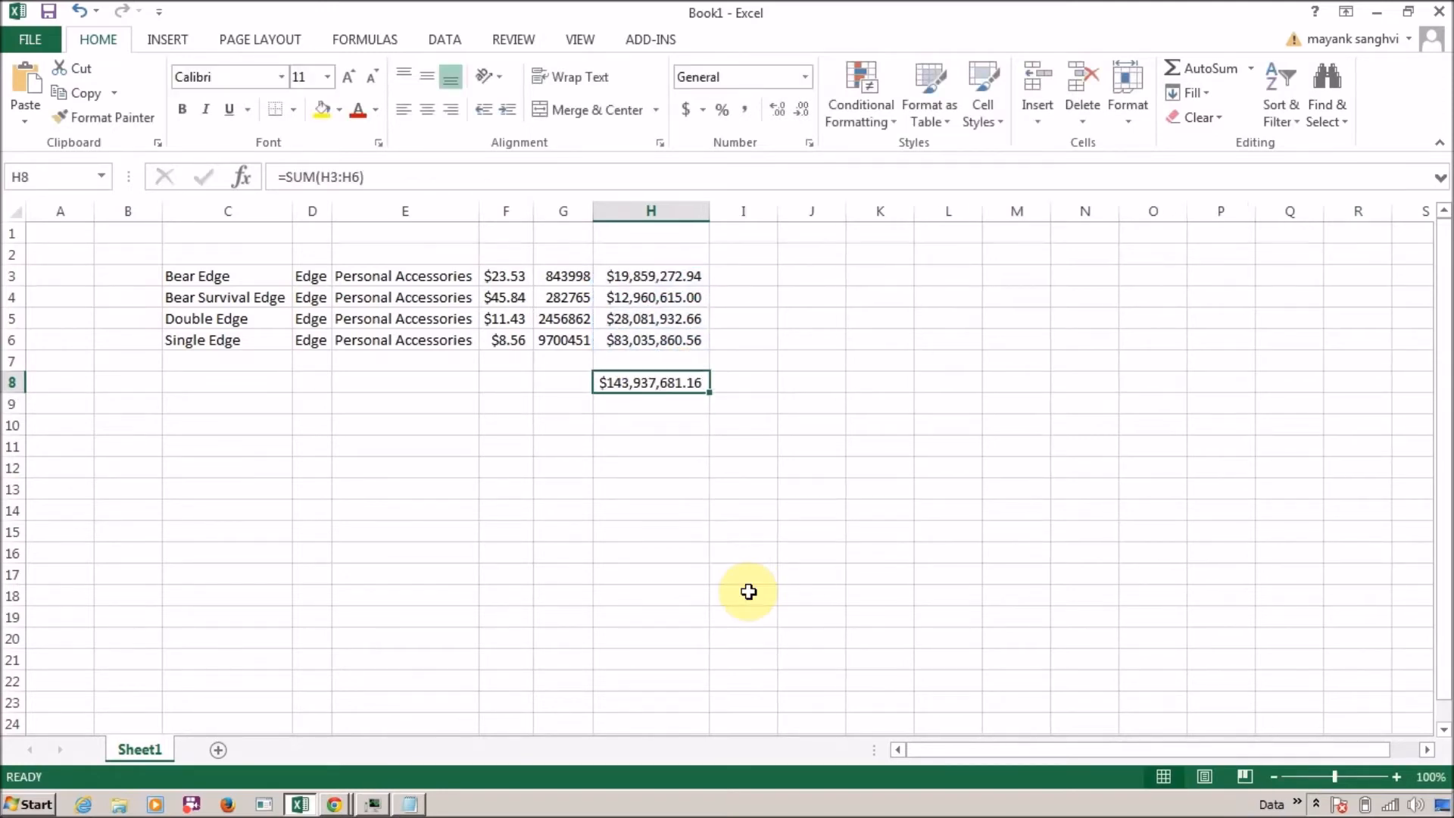
pyautogui.hotkey('alt', 'Tab')
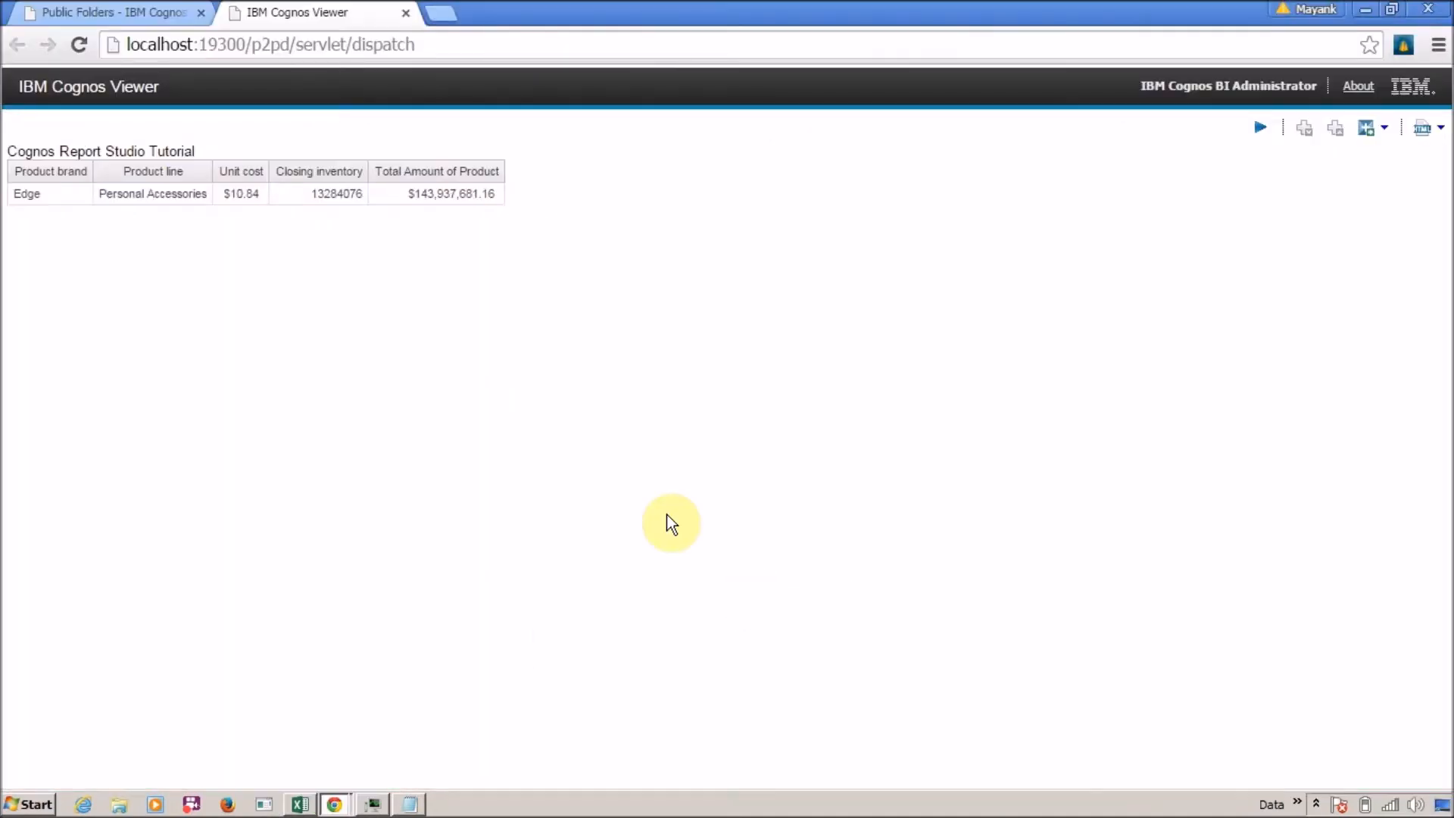
pyautogui.hotkey('alt', 'Tab')
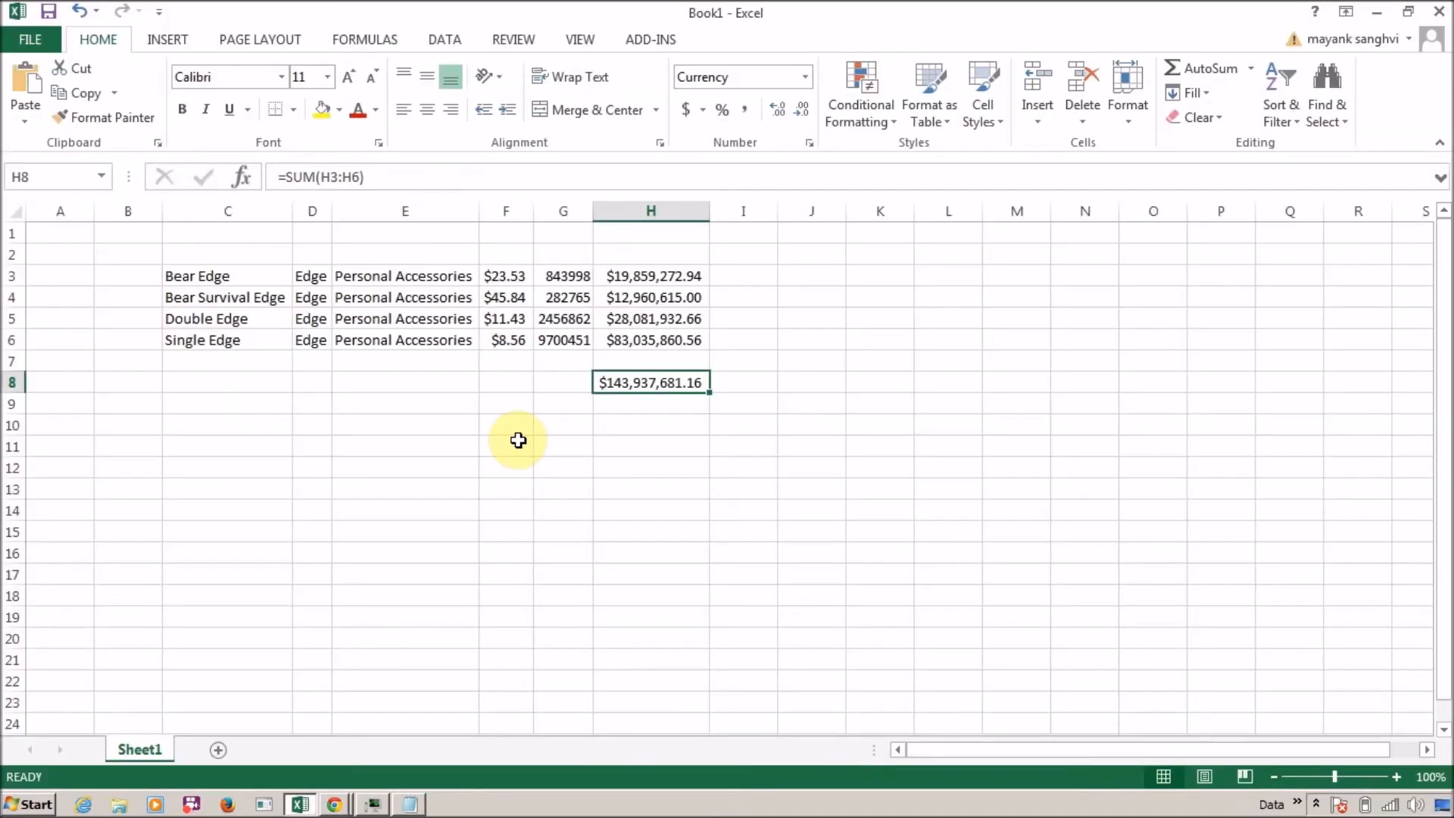
# Step: Check the sum in cell H8 once more against the report's Total Amount of Product, and return to Report Studio
pyautogui.hotkey('alt', 'Tab')
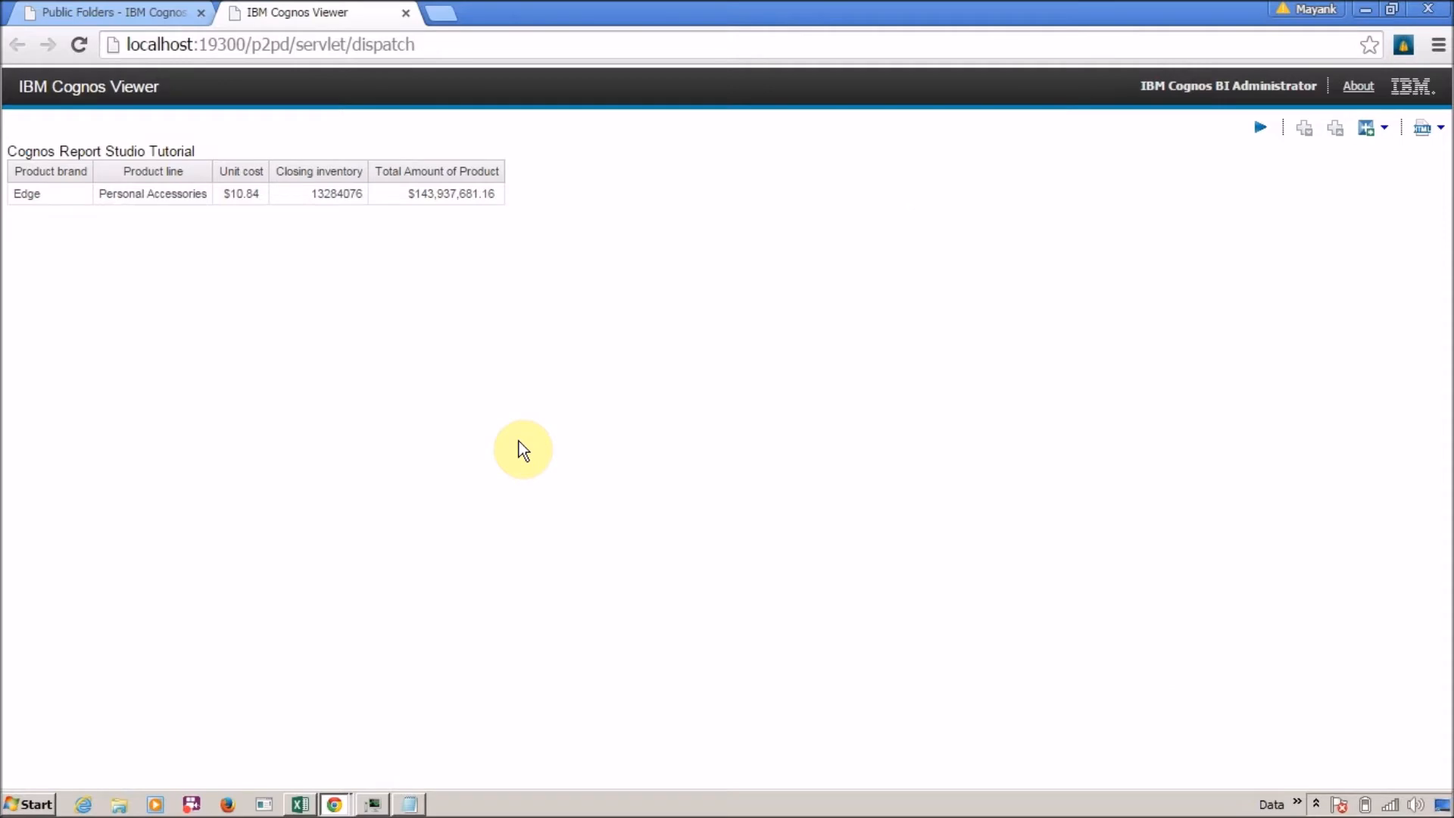
pyautogui.hotkey('alt', 'Tab')
pyautogui.hotkey('alt', 'Tab')
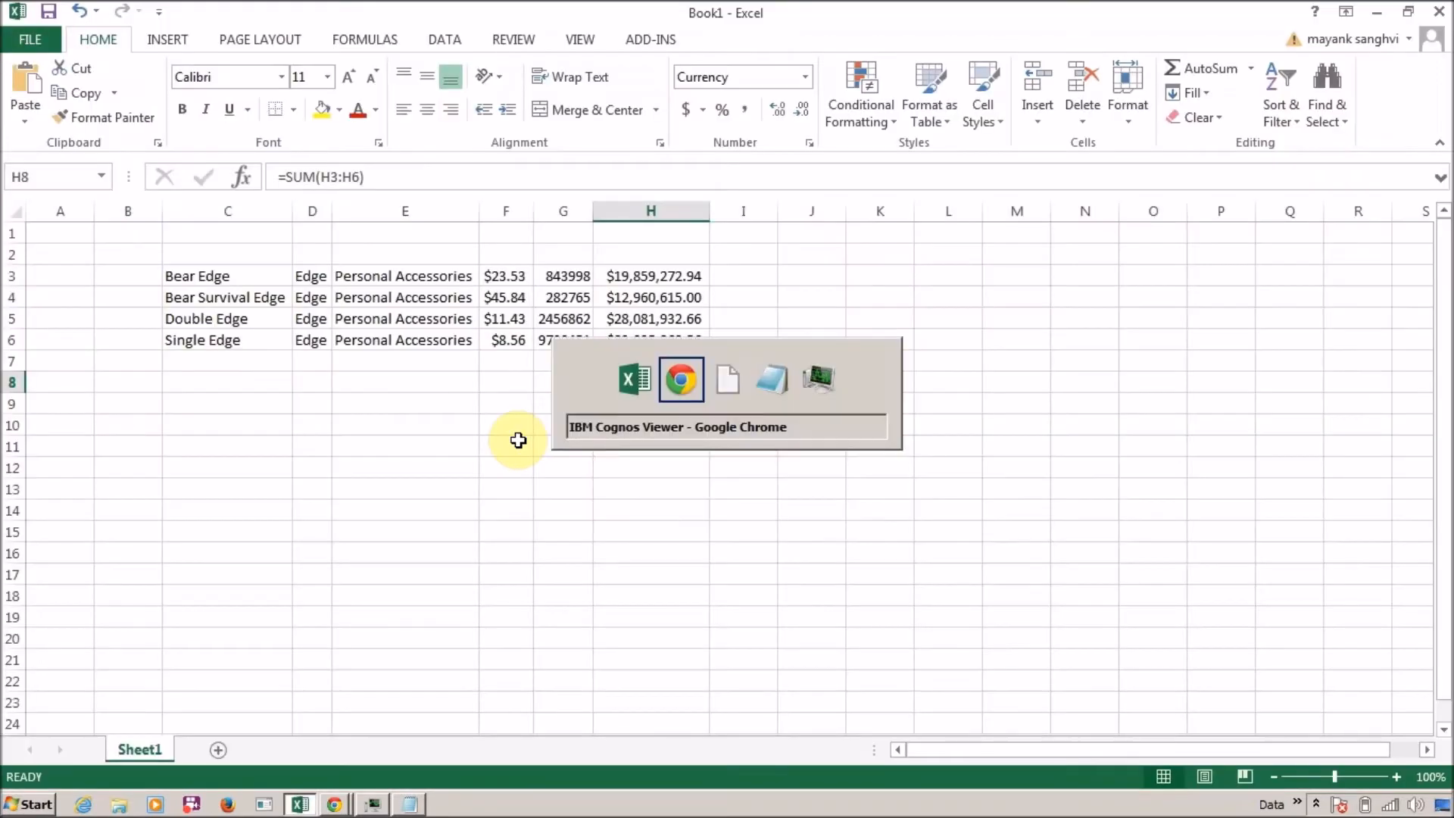
pyautogui.hotkey('alt', 'Tab')
pyautogui.press('Tab')
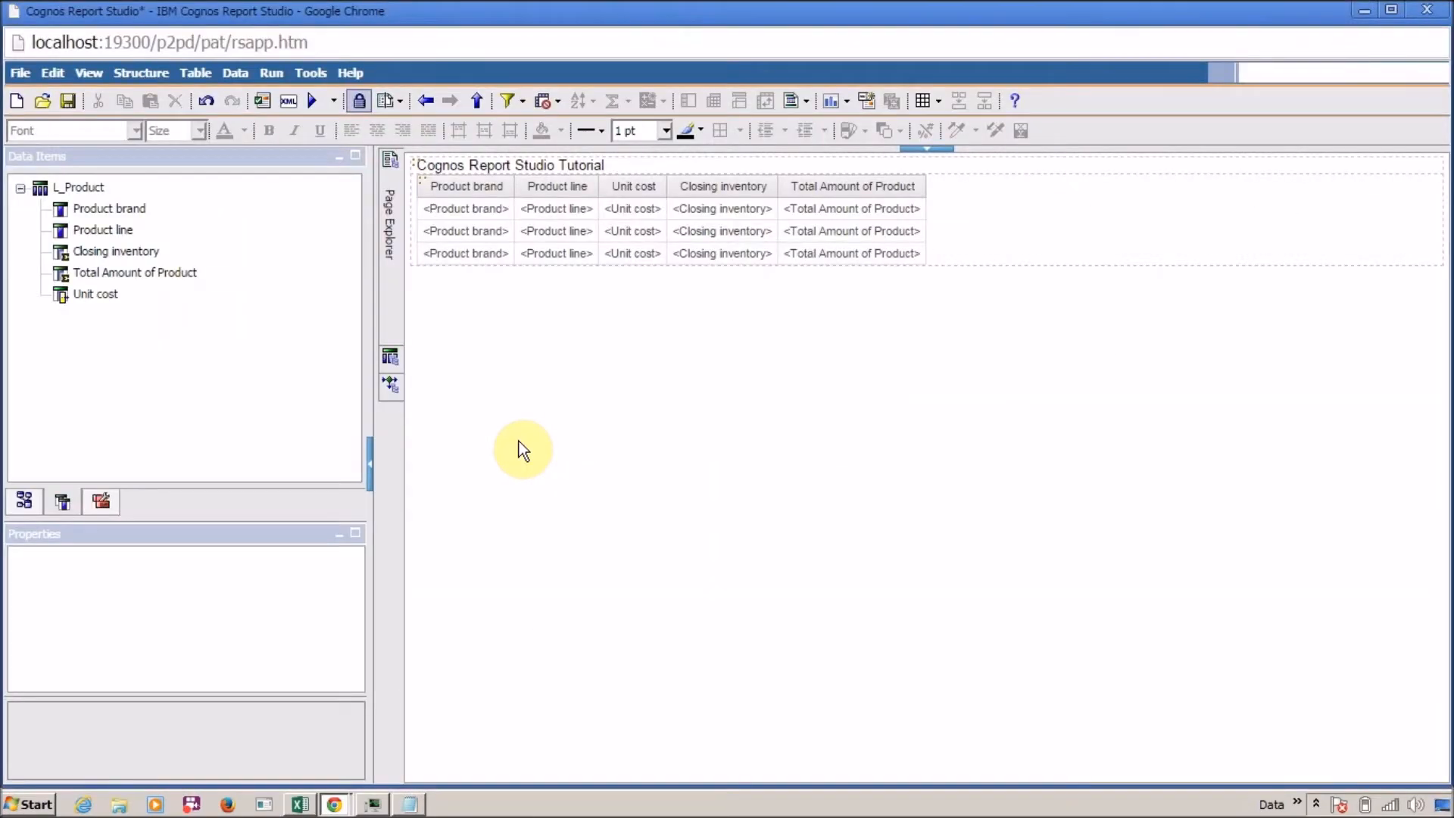
# Step: Go to the list's query and select the Total Amount of Product data item
pyautogui.click(420, 180)
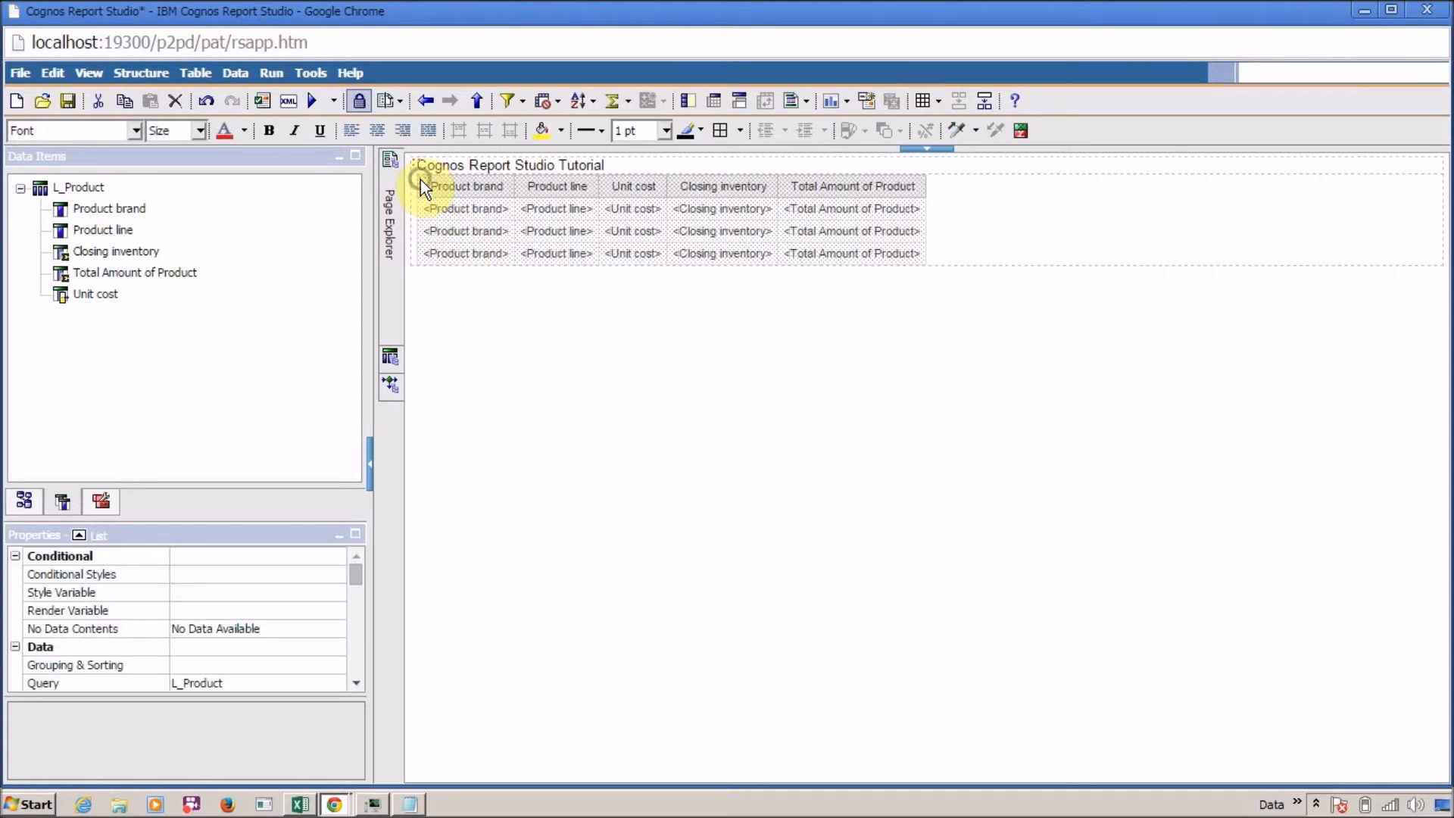
pyautogui.press('Menu')
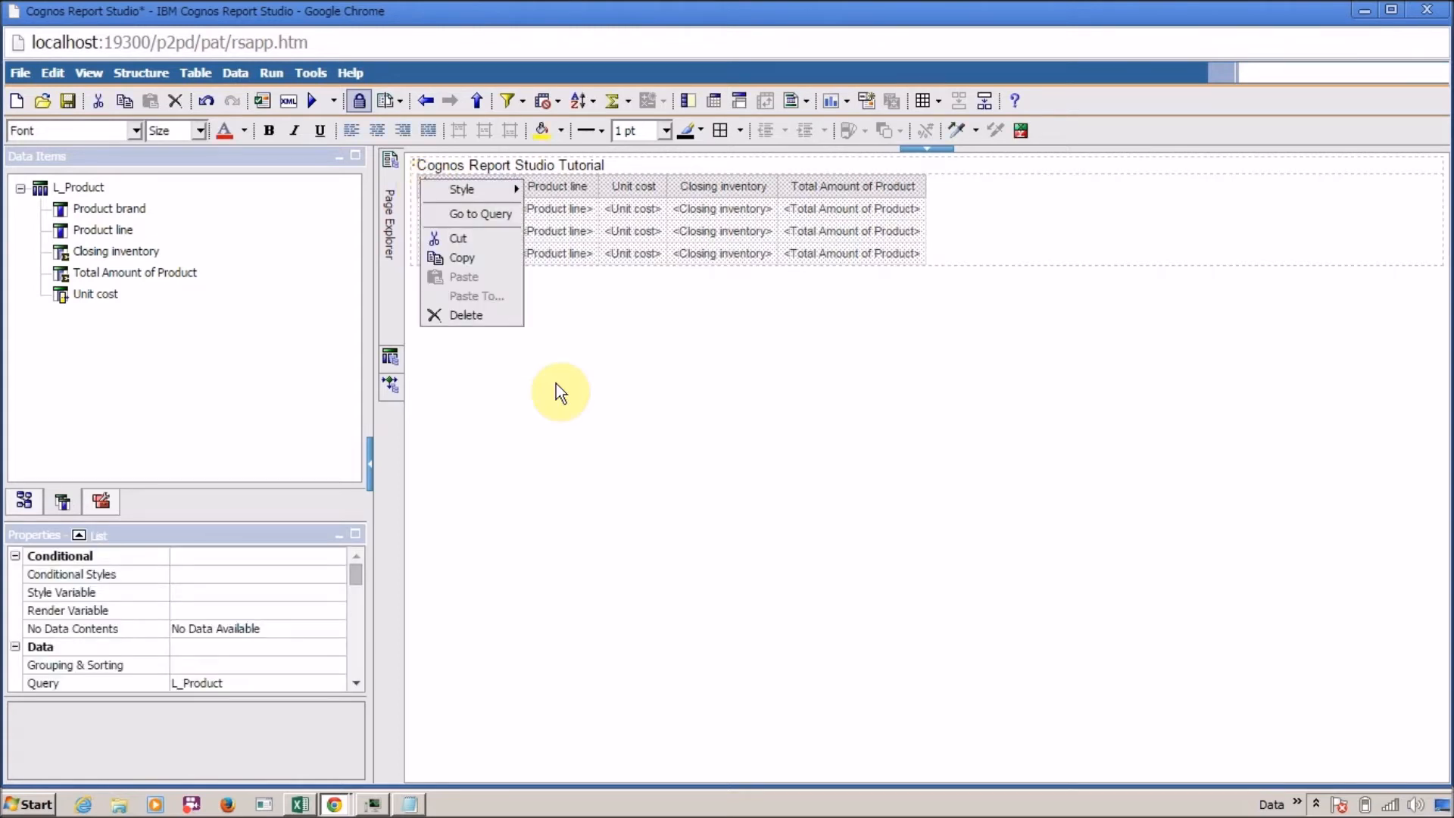
pyautogui.click(494, 220)
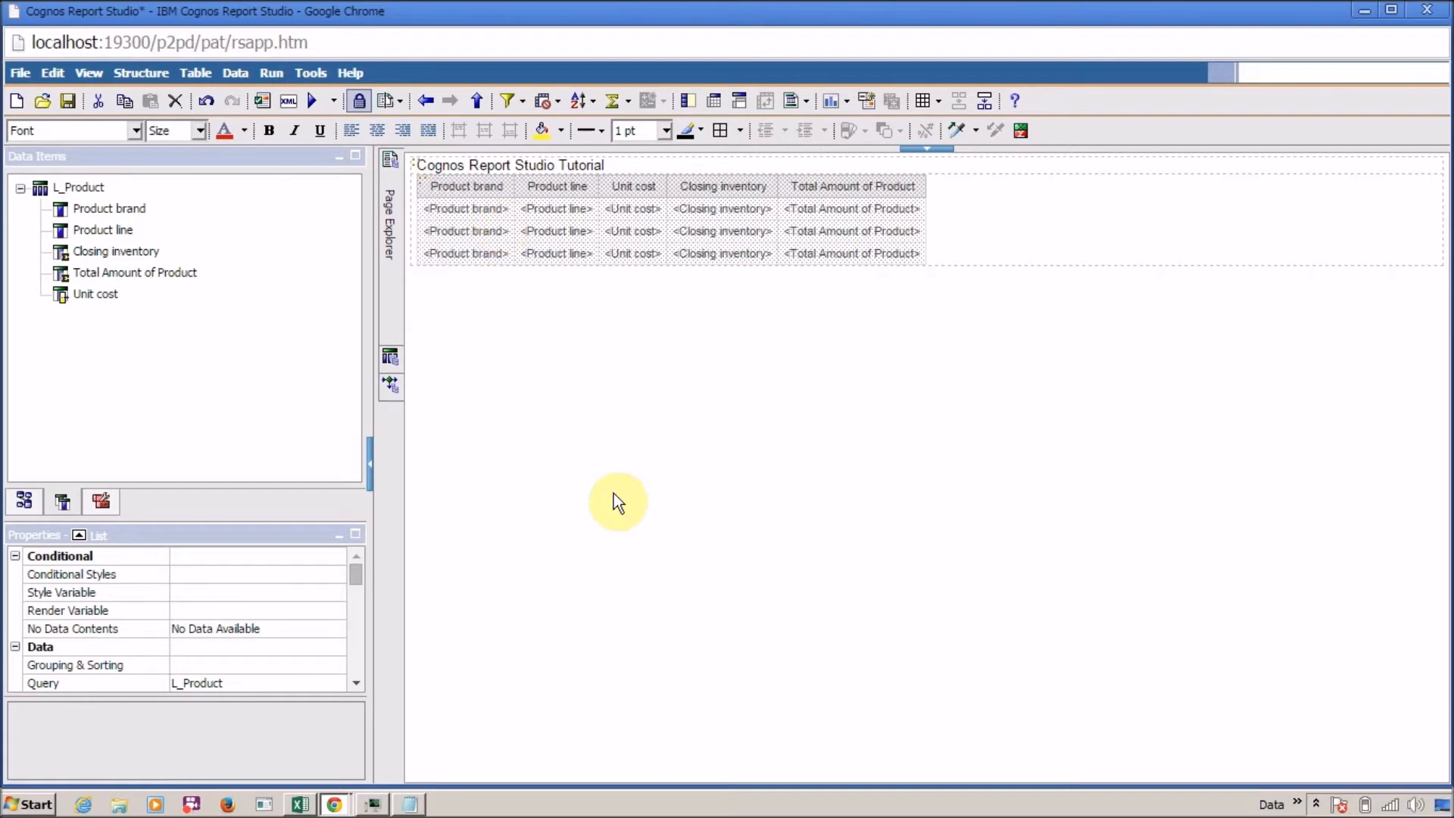
pyautogui.click(493, 260)
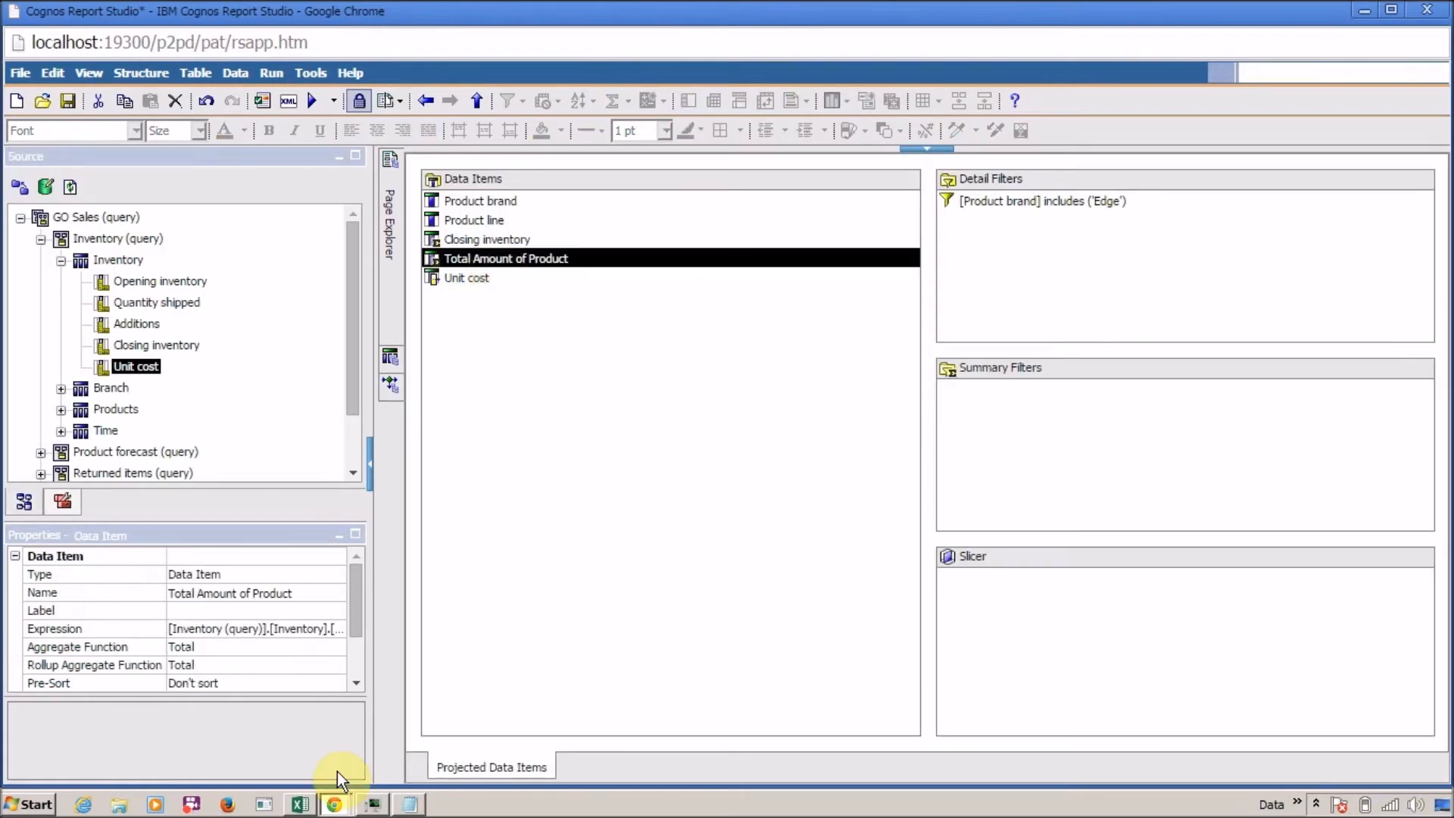
# Step: Set the Aggregate Function of Total Amount of Product to Minimum
pyautogui.click(352, 644)
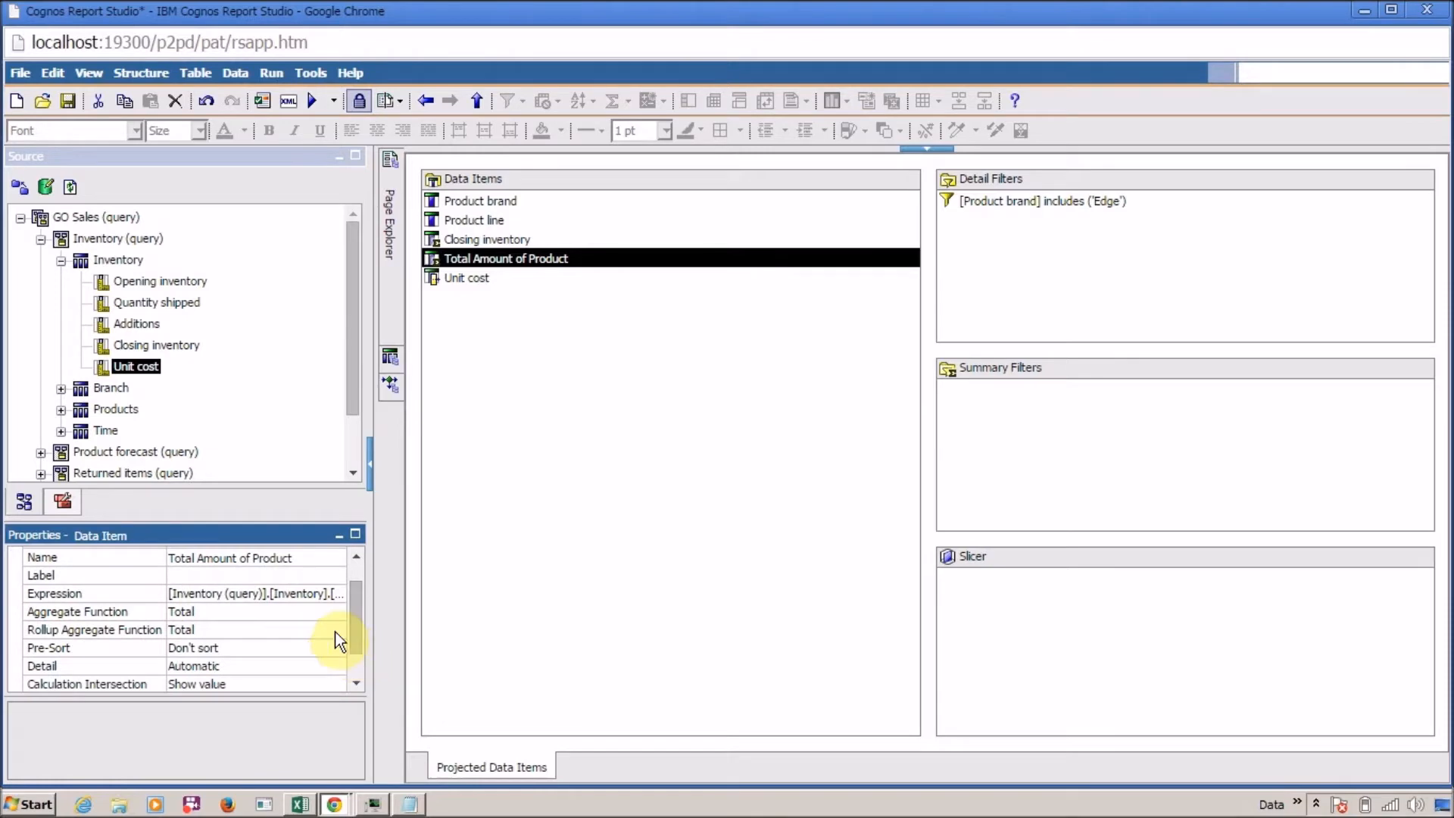
pyautogui.click(329, 614)
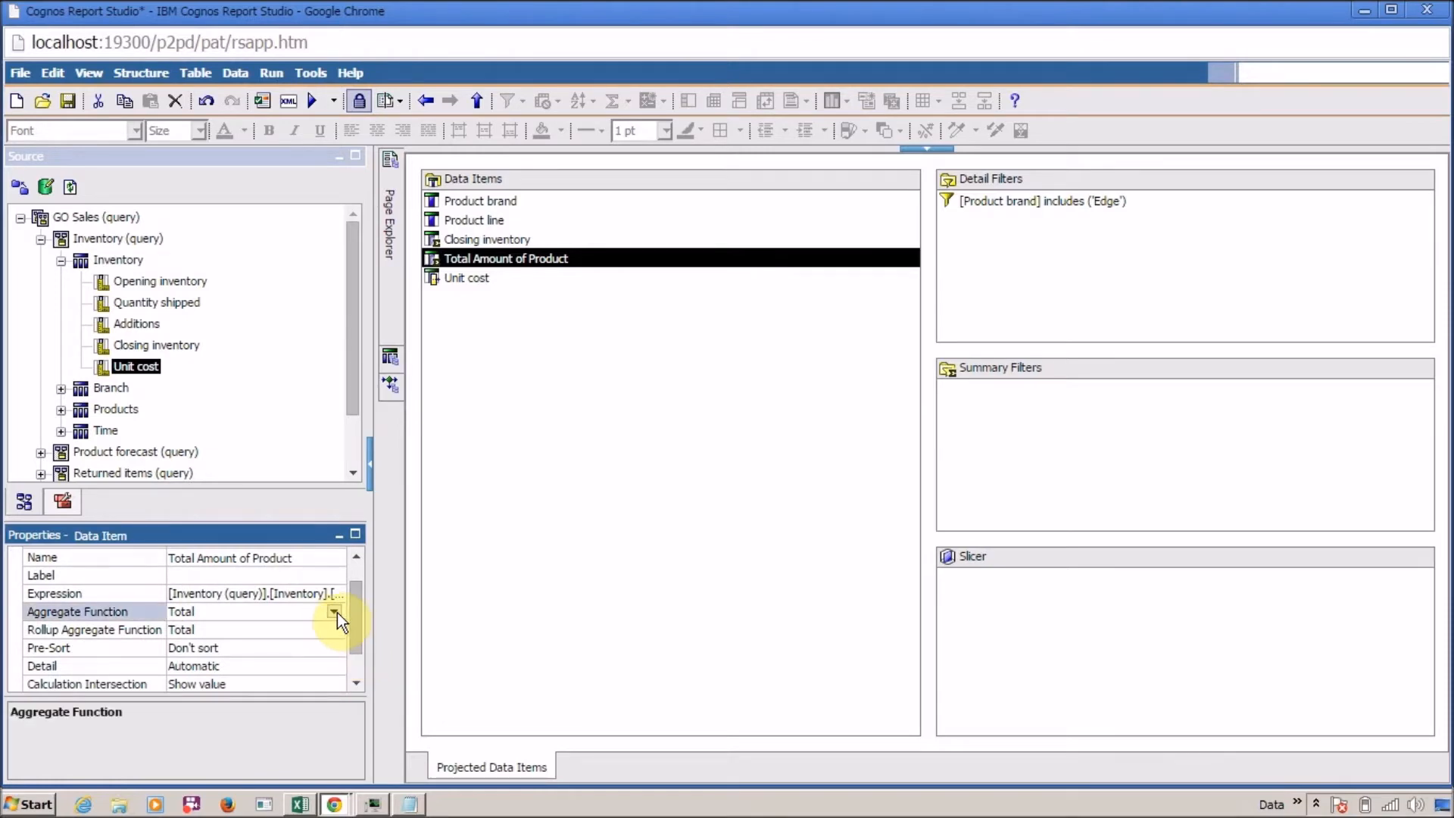
pyautogui.click(334, 612)
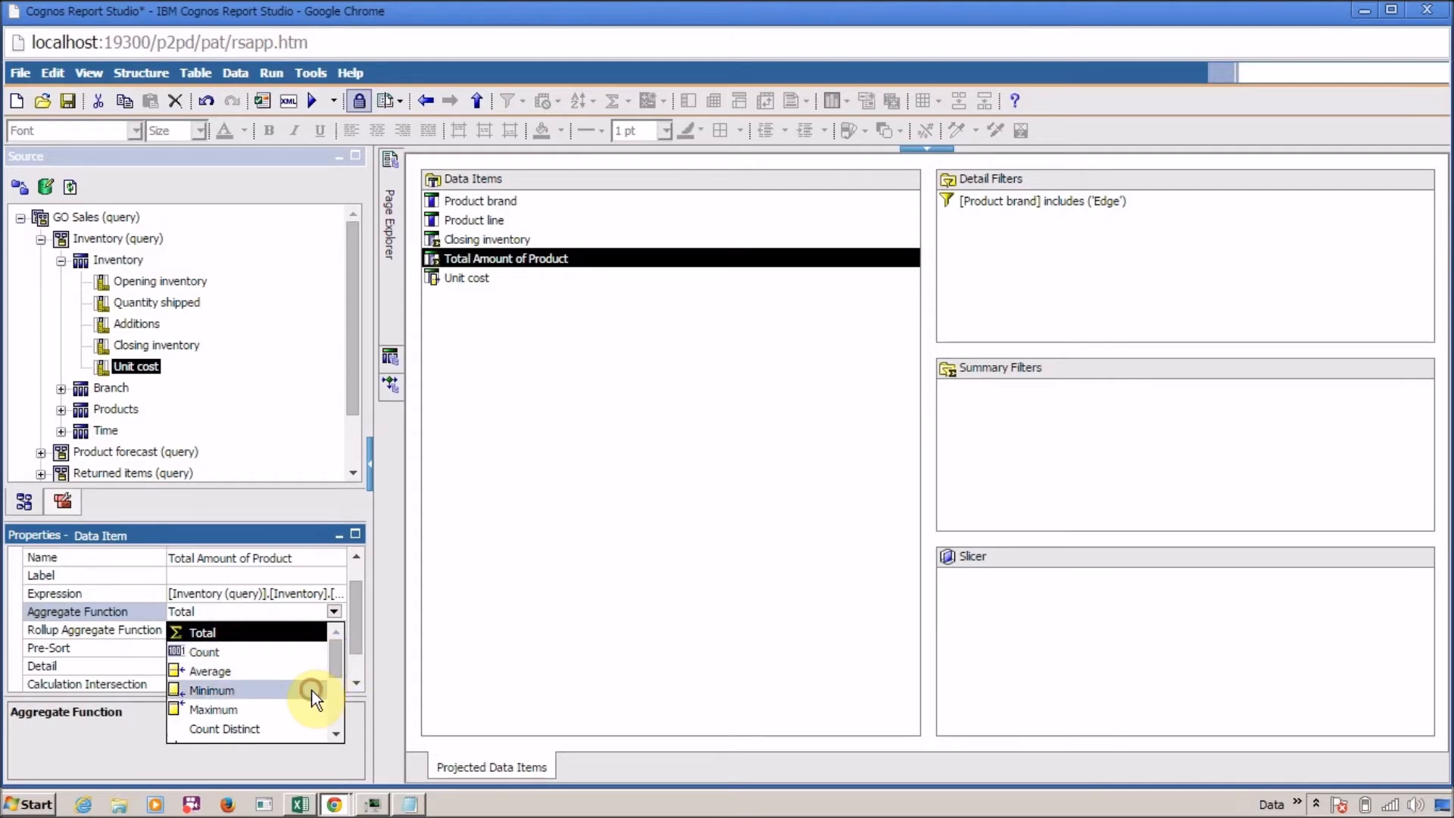
pyautogui.click(312, 689)
# Step: Change the Rollup Aggregate Function of Total Amount of Product as well and run the report
pyautogui.click(336, 635)
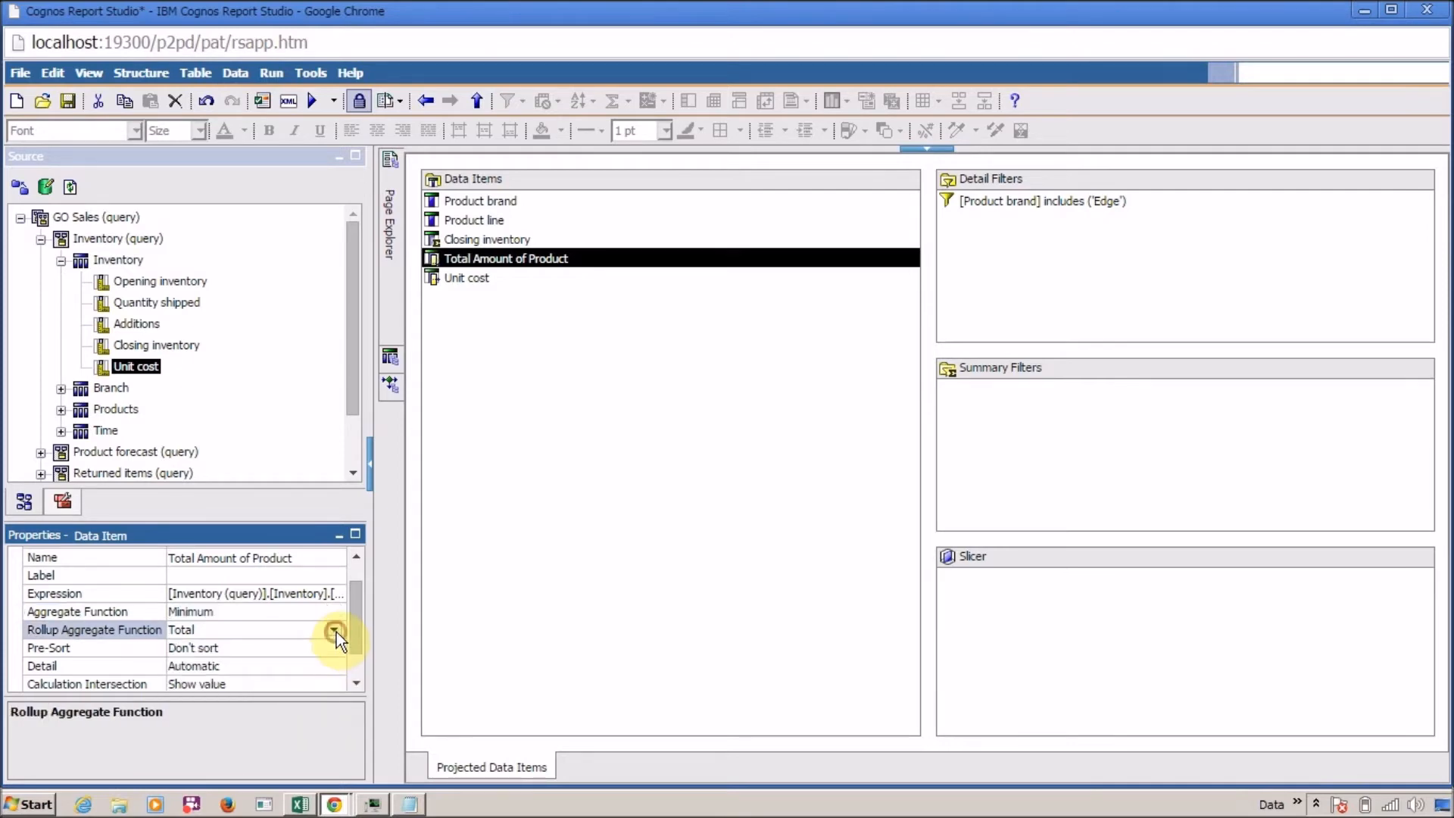
pyautogui.click(337, 632)
pyautogui.click(306, 702)
pyautogui.click(311, 102)
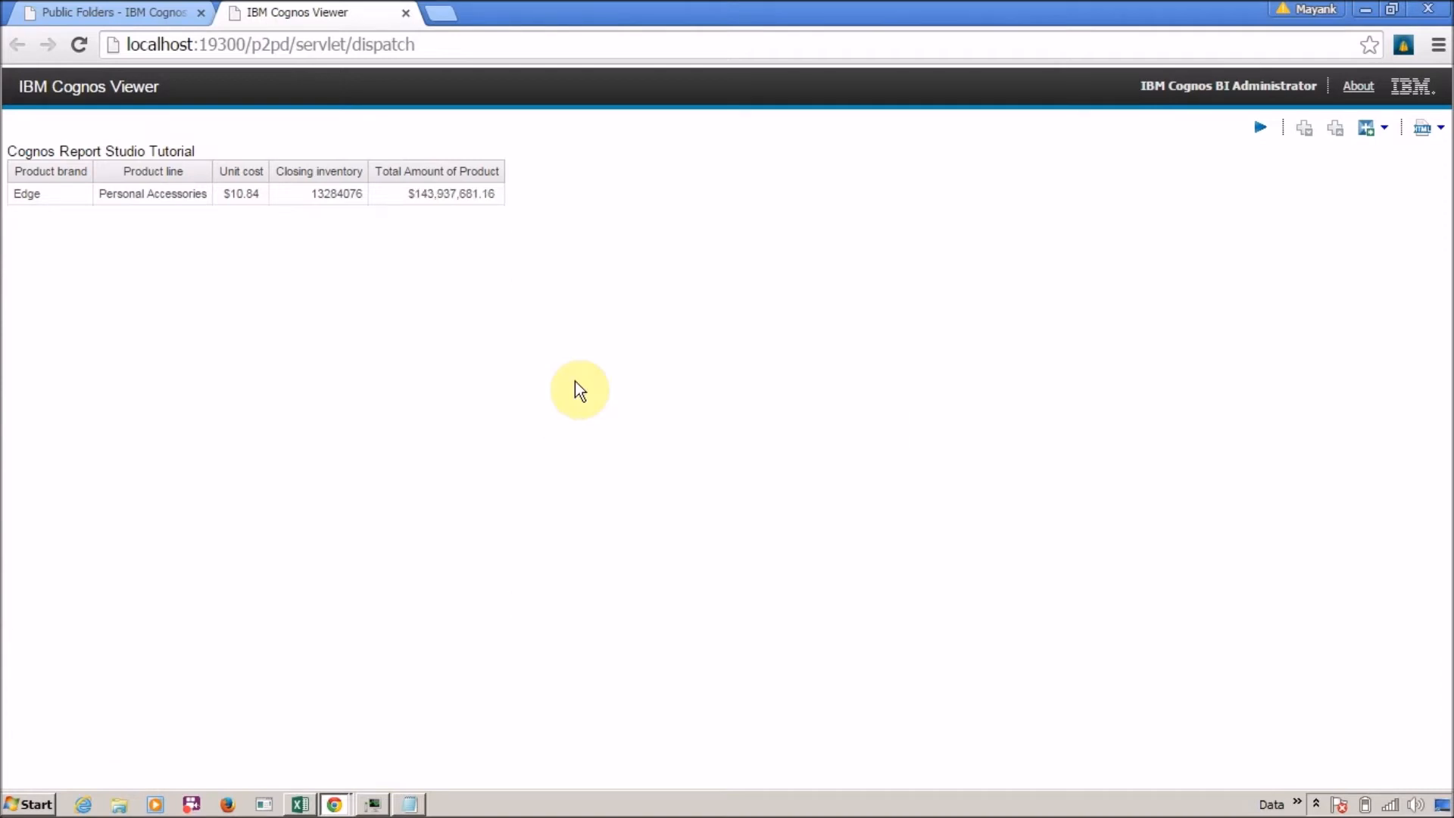
# Step: Compare the report output's Total Amount of Product with the Excel sum in H8, and return to Report Studio
pyautogui.hotkey('alt', 'Tab')
pyautogui.press('Tab')
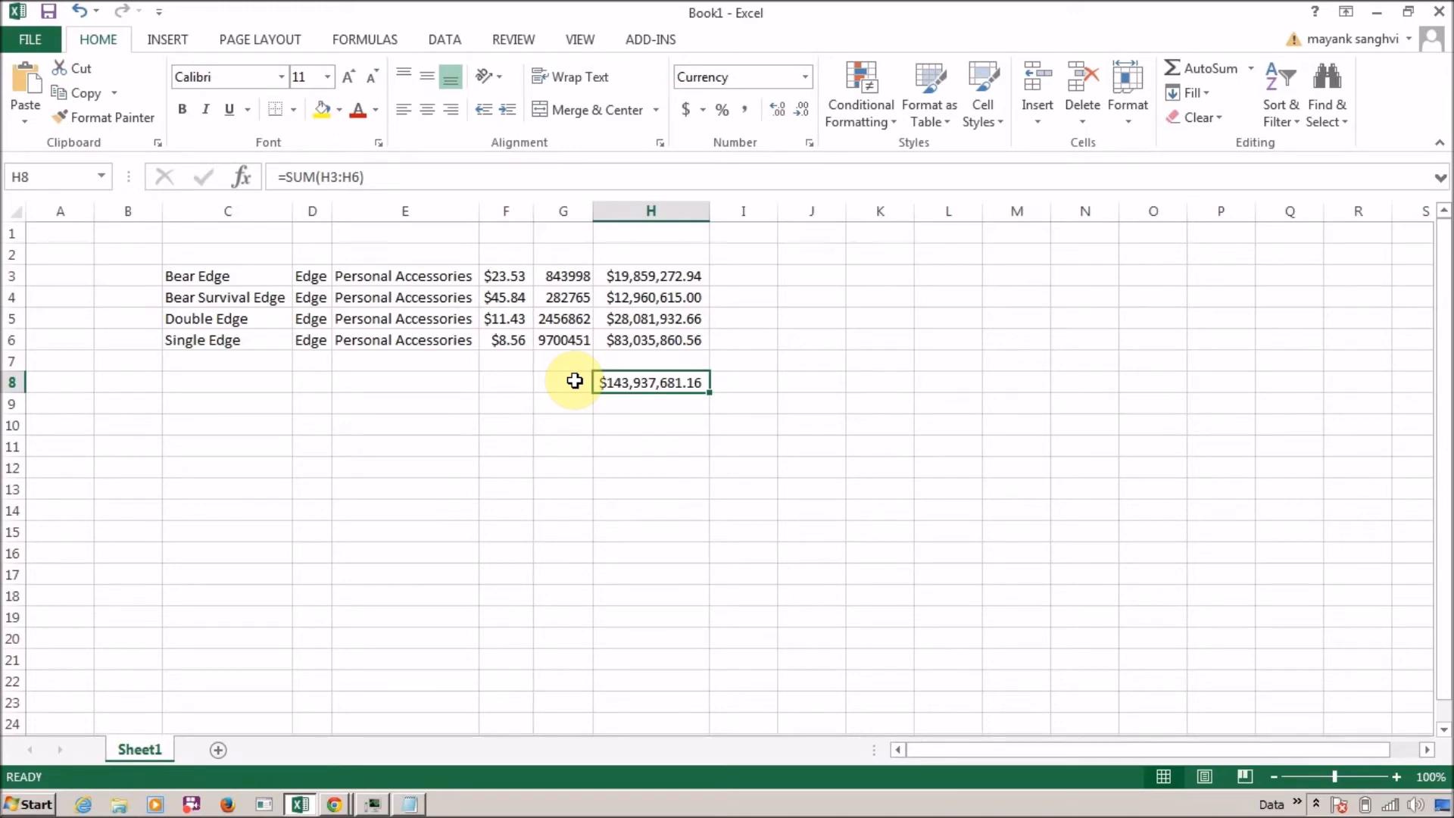
pyautogui.hotkey('alt', 'Tab')
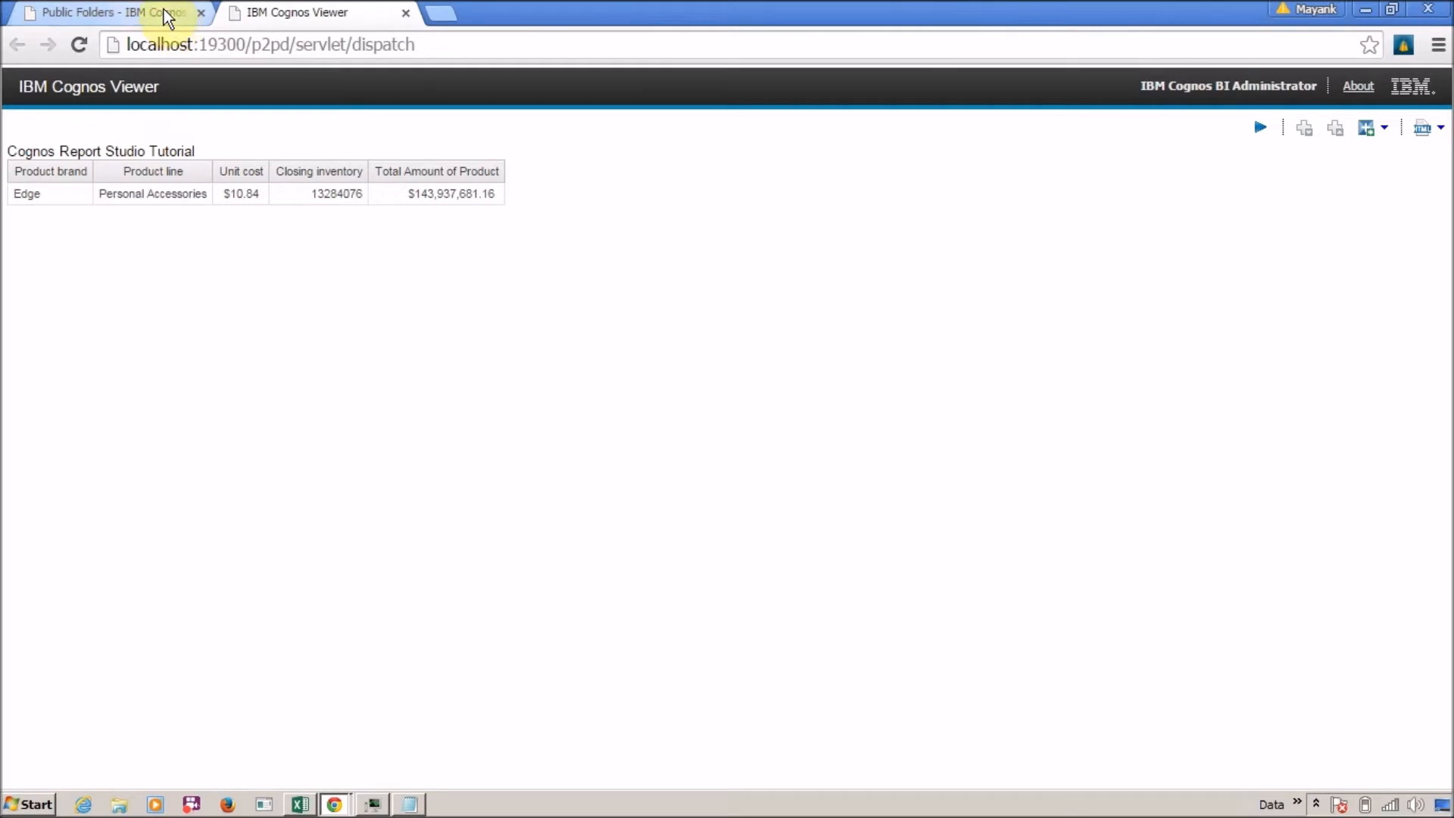
pyautogui.hotkey('alt', 'Tab')
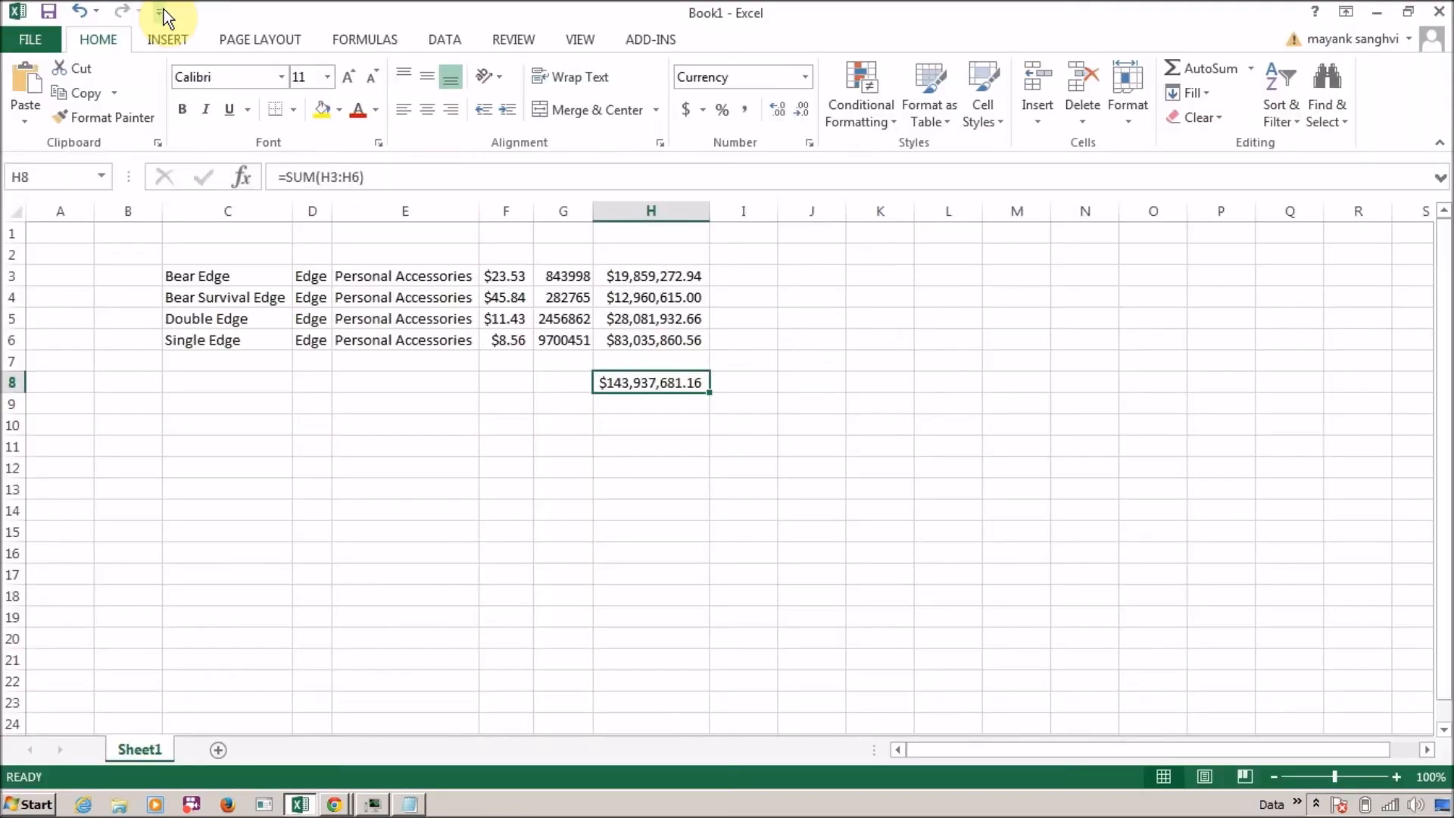
pyautogui.hotkey('alt', 'Tab')
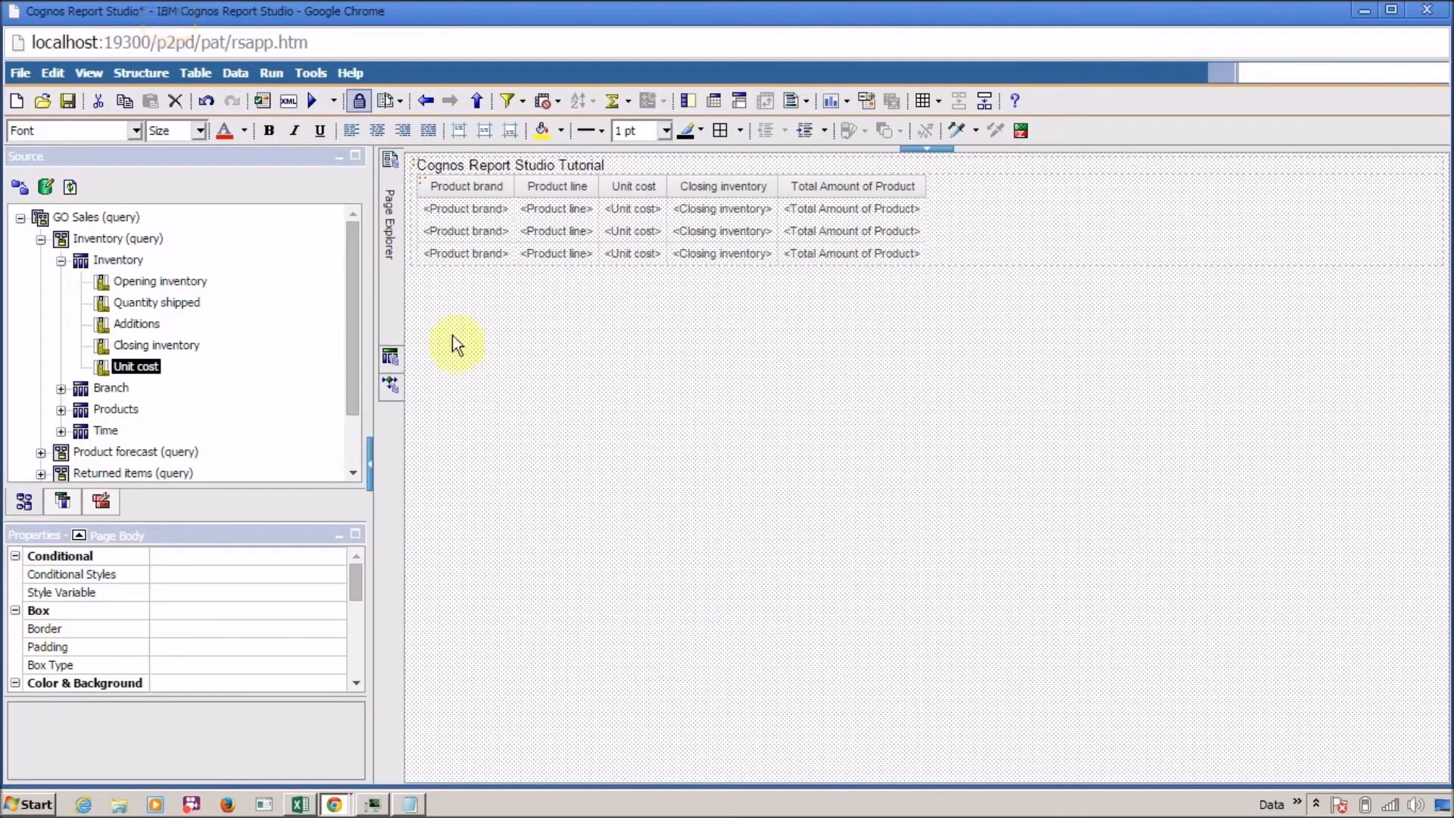
# Step: Go to the list's query and open the expression of the Total Amount of Product data item
pyautogui.click(421, 187)
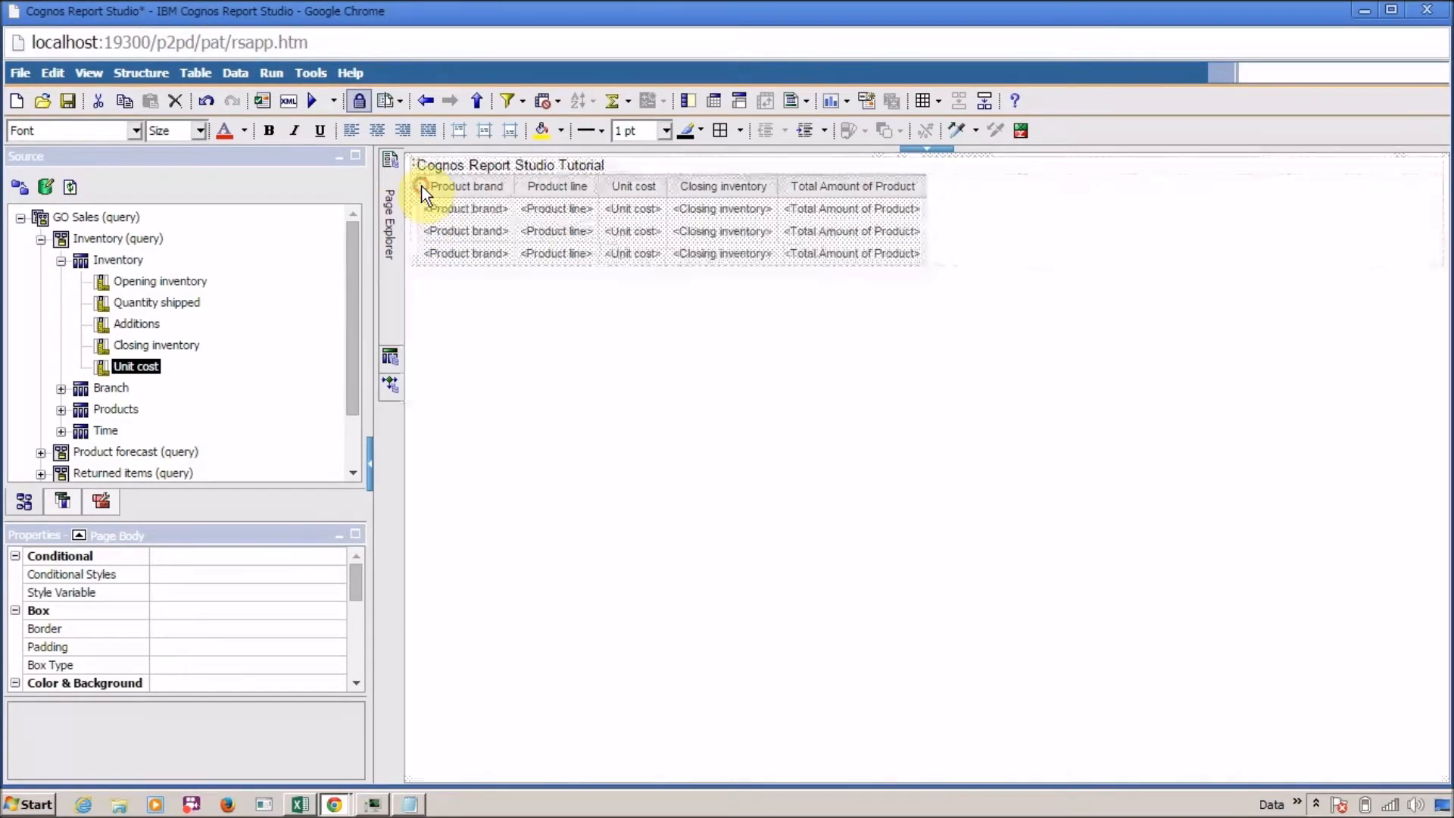
pyautogui.rightClick(421, 187)
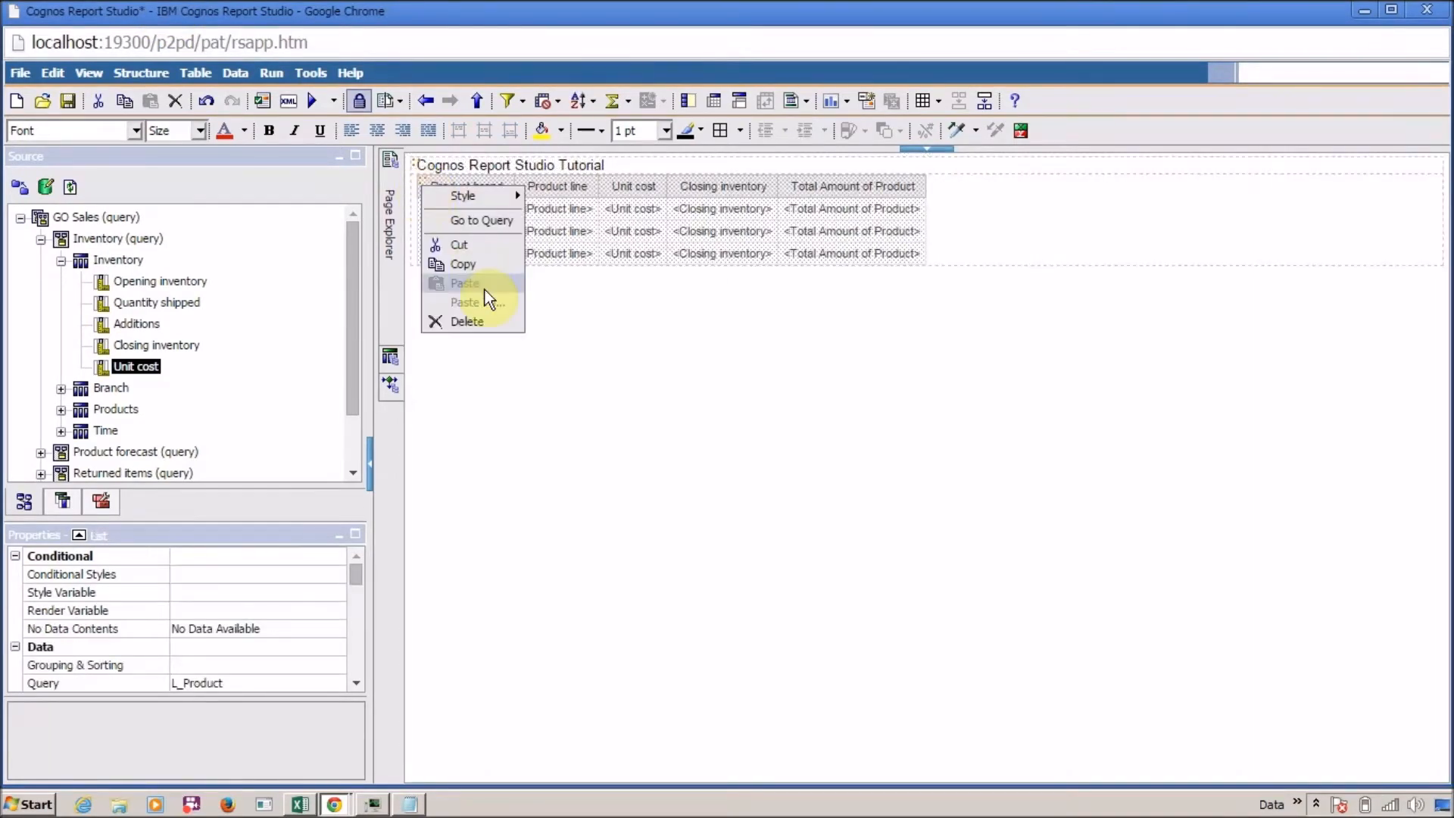
pyautogui.click(478, 226)
pyautogui.doubleClick(517, 259)
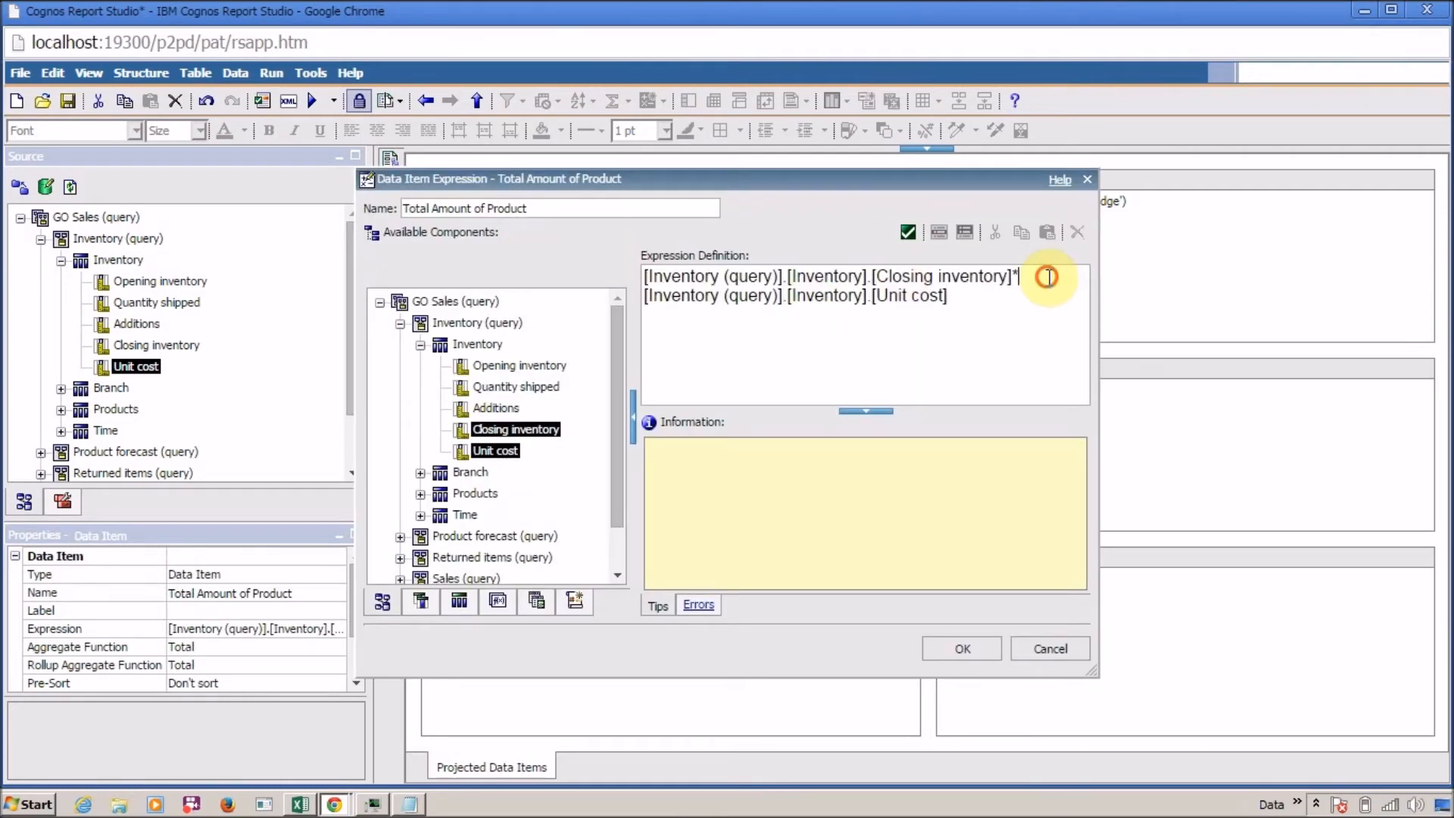
# Step: Try + and - as operators between Closing inventory and Unit cost in the expression, restore the * and accept the expression
pyautogui.press('BackSpace')
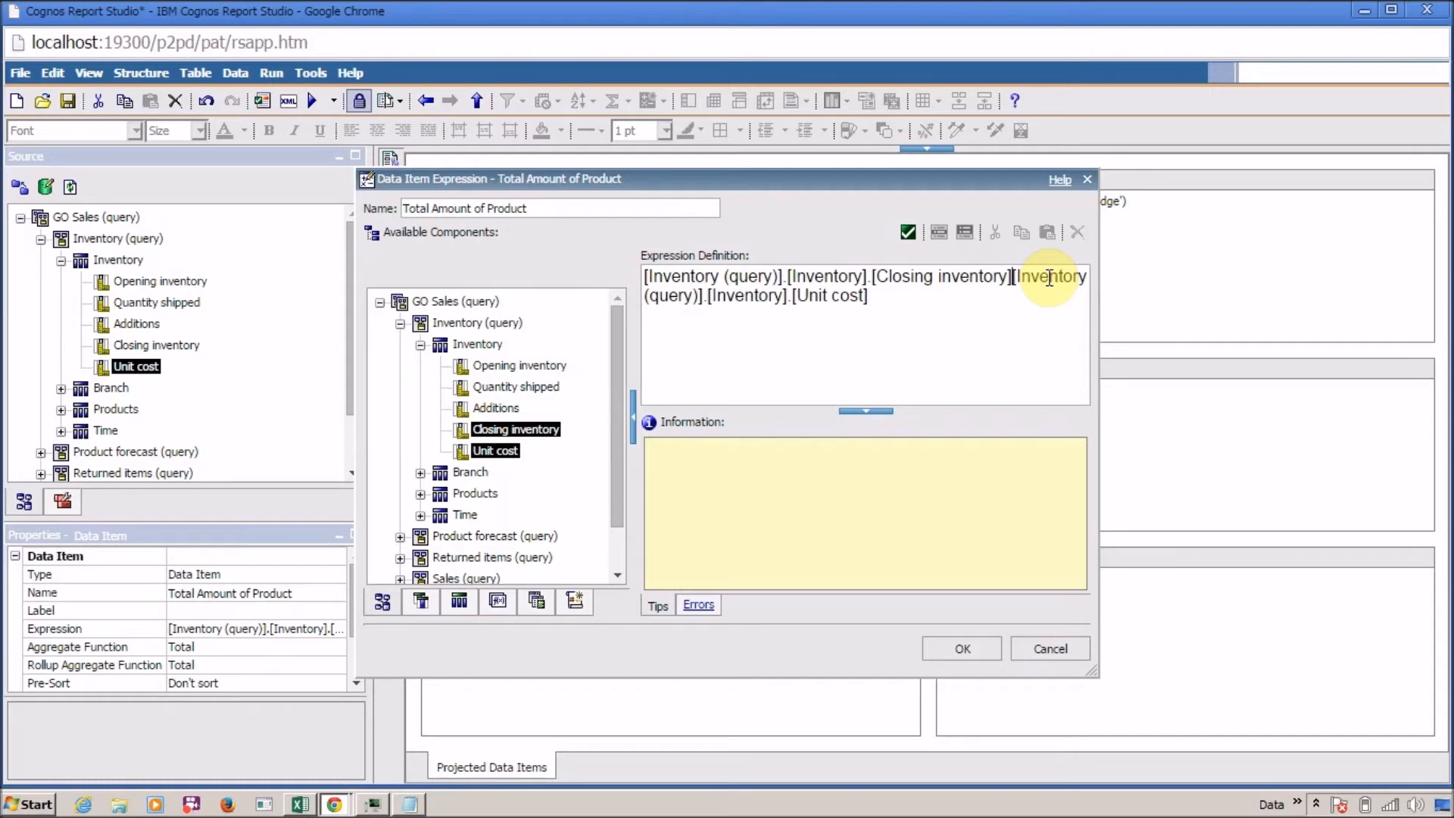
pyautogui.write('*')
pyautogui.press('BackSpace')
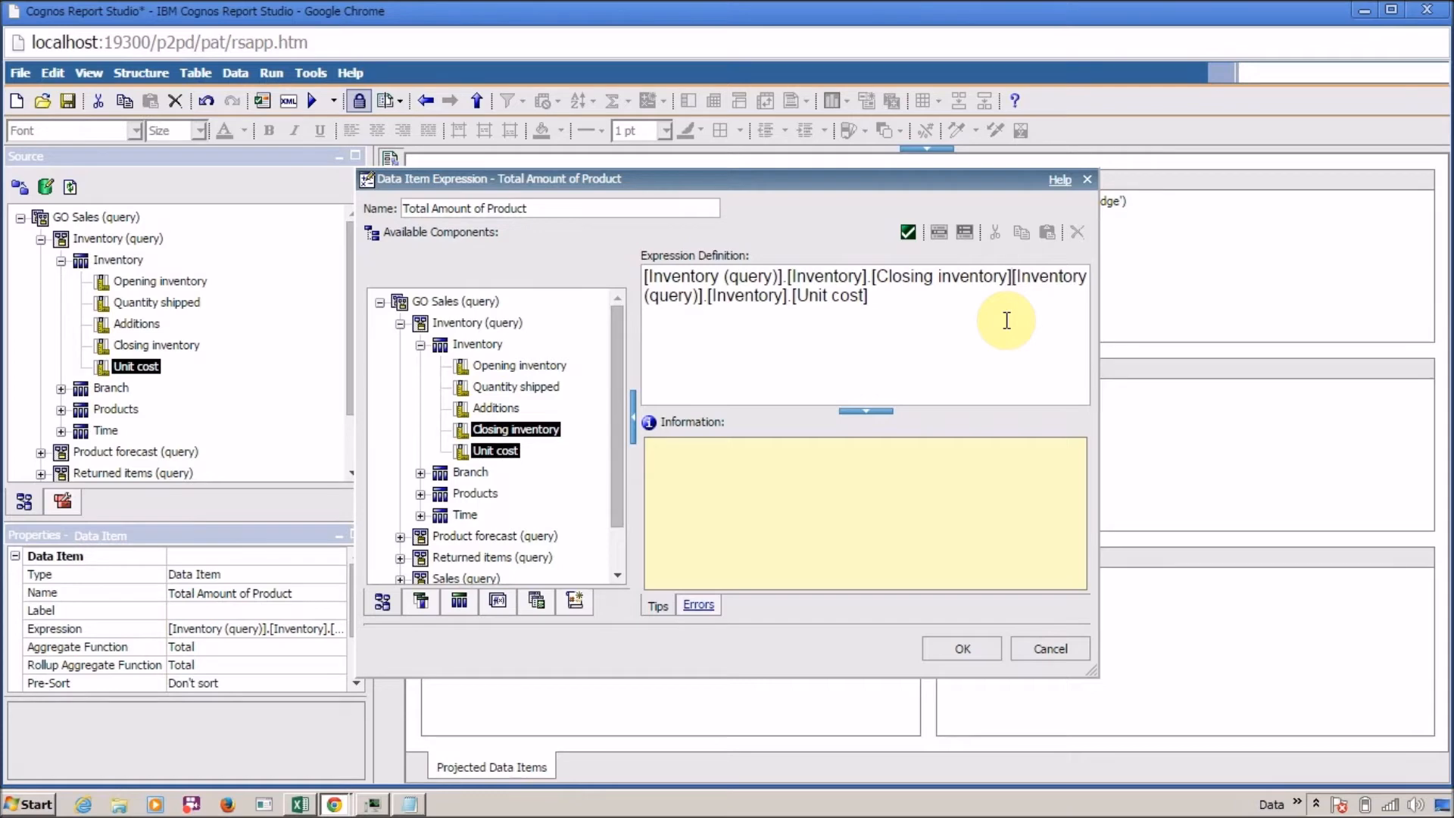
pyautogui.write('+')
pyautogui.press('BackSpace')
pyautogui.write('-*')
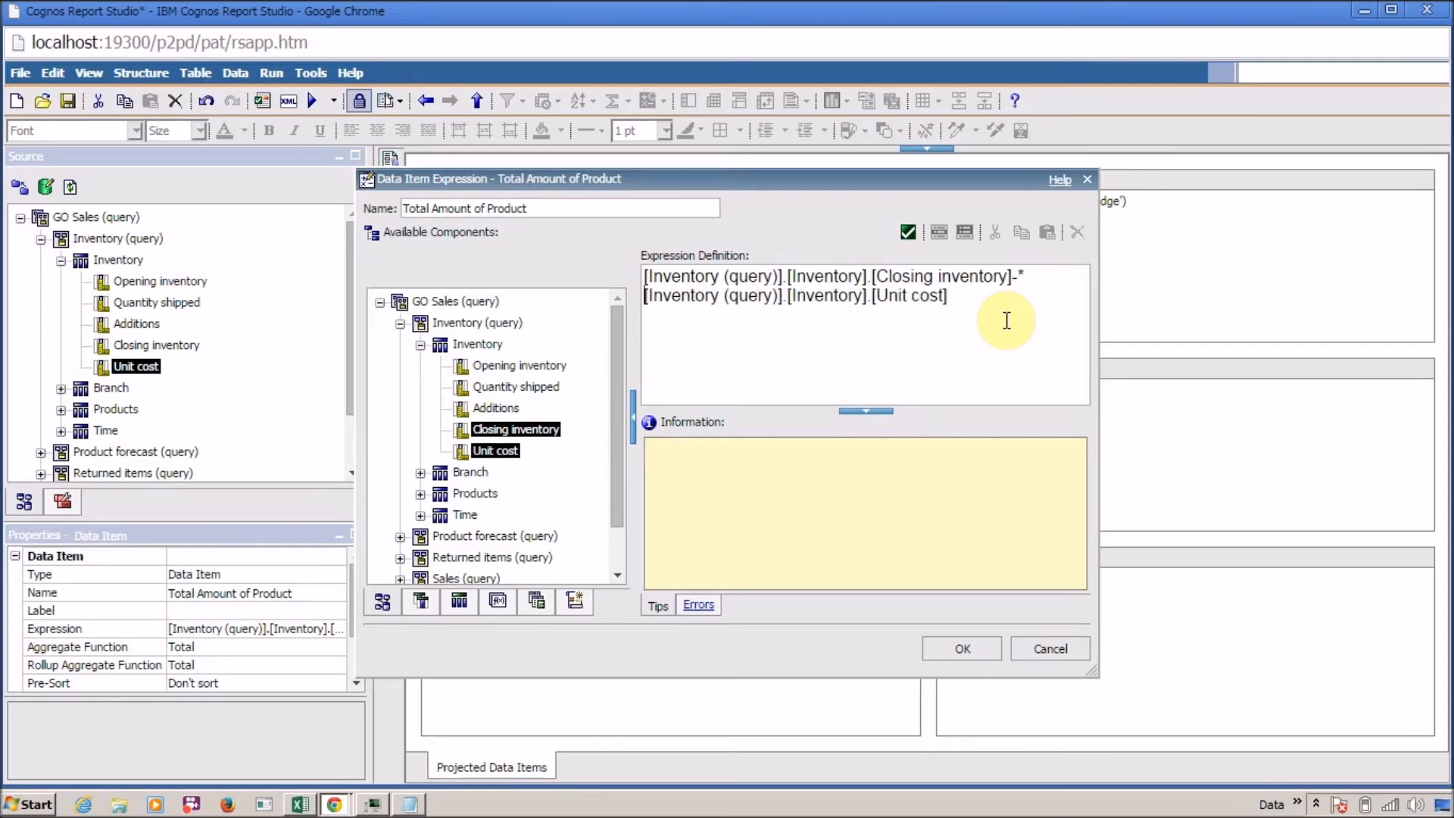
pyautogui.press('BackSpace')
pyautogui.press('BackSpace')
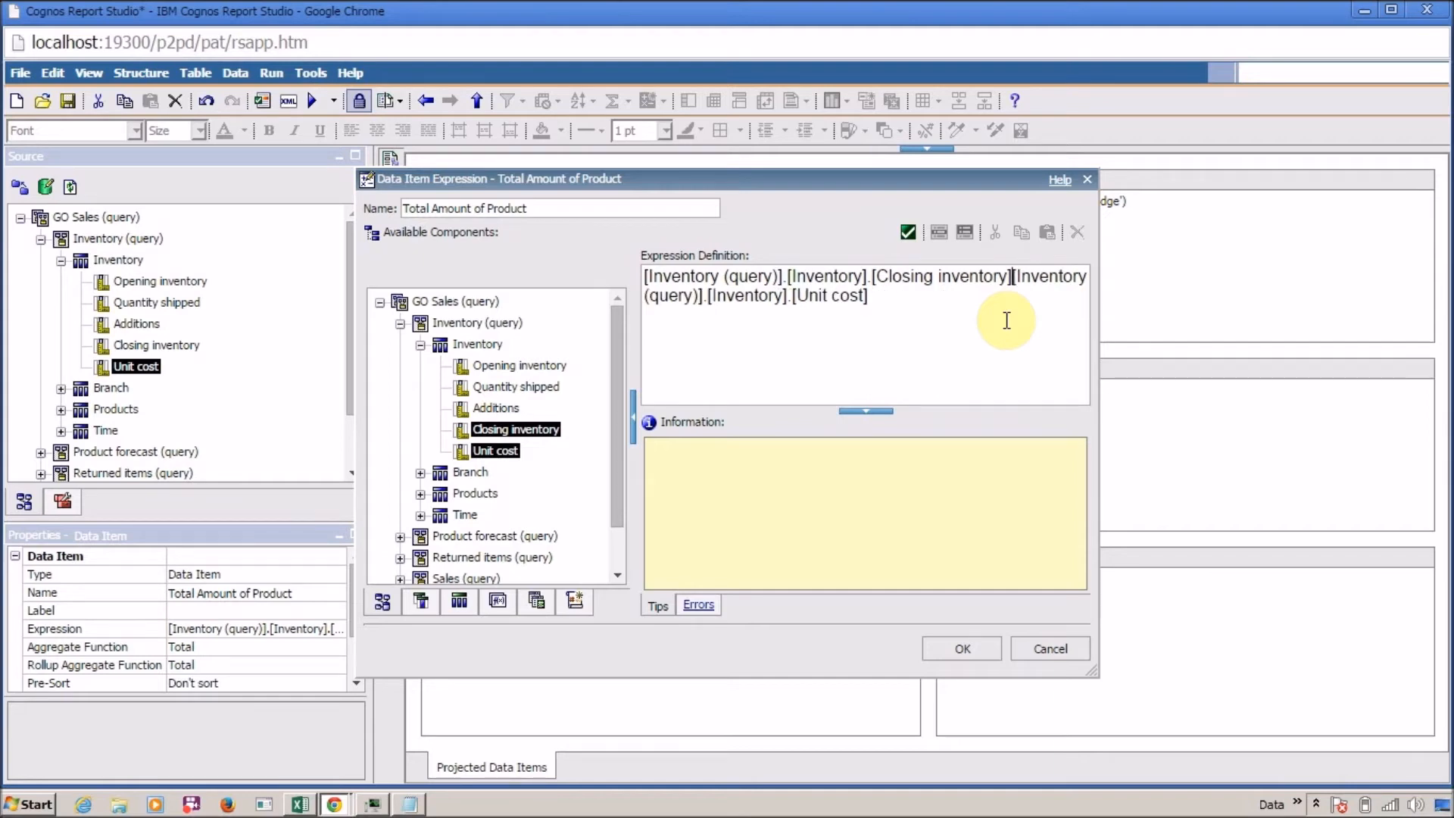
pyautogui.write('*')
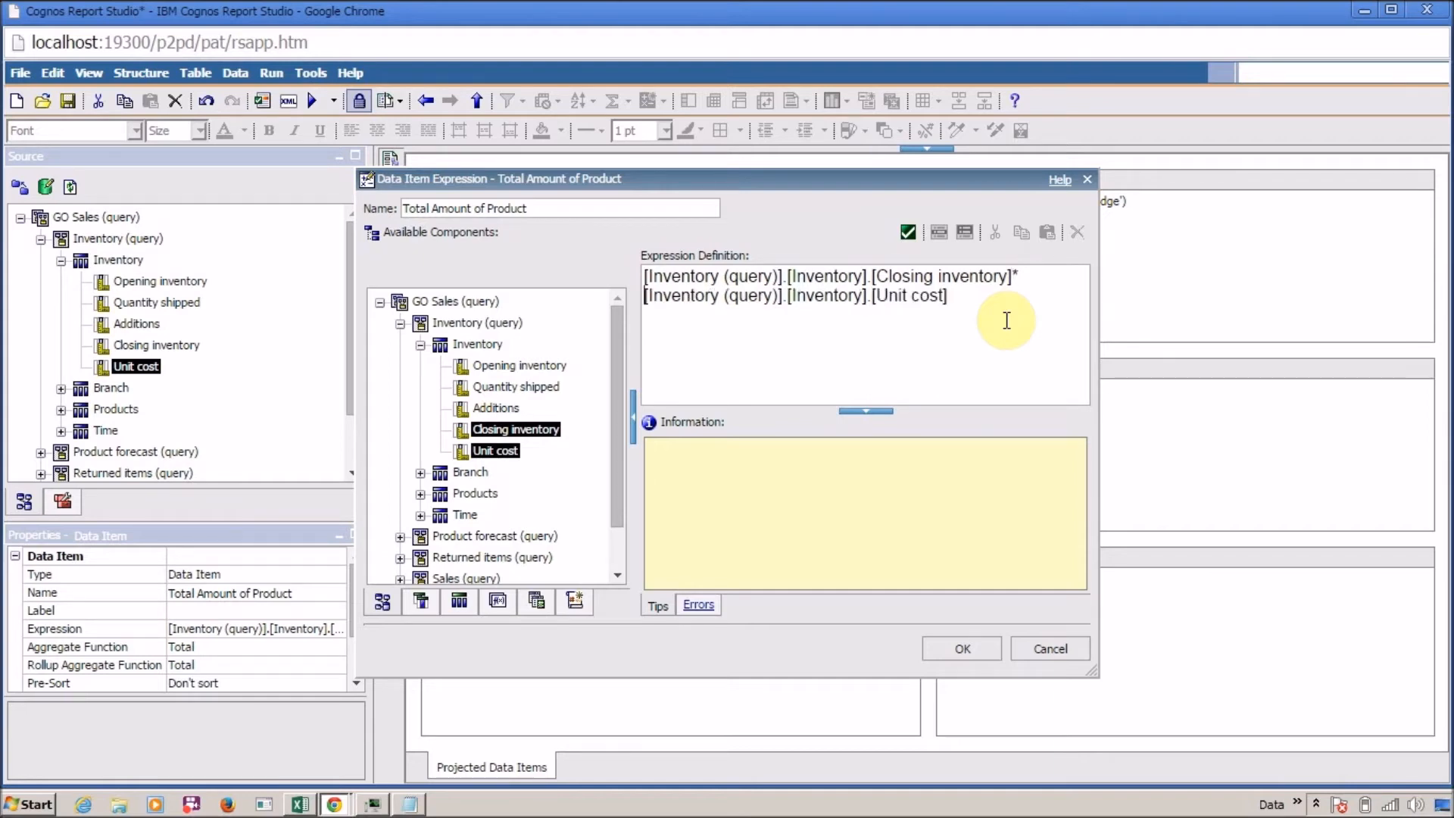
pyautogui.click(975, 651)
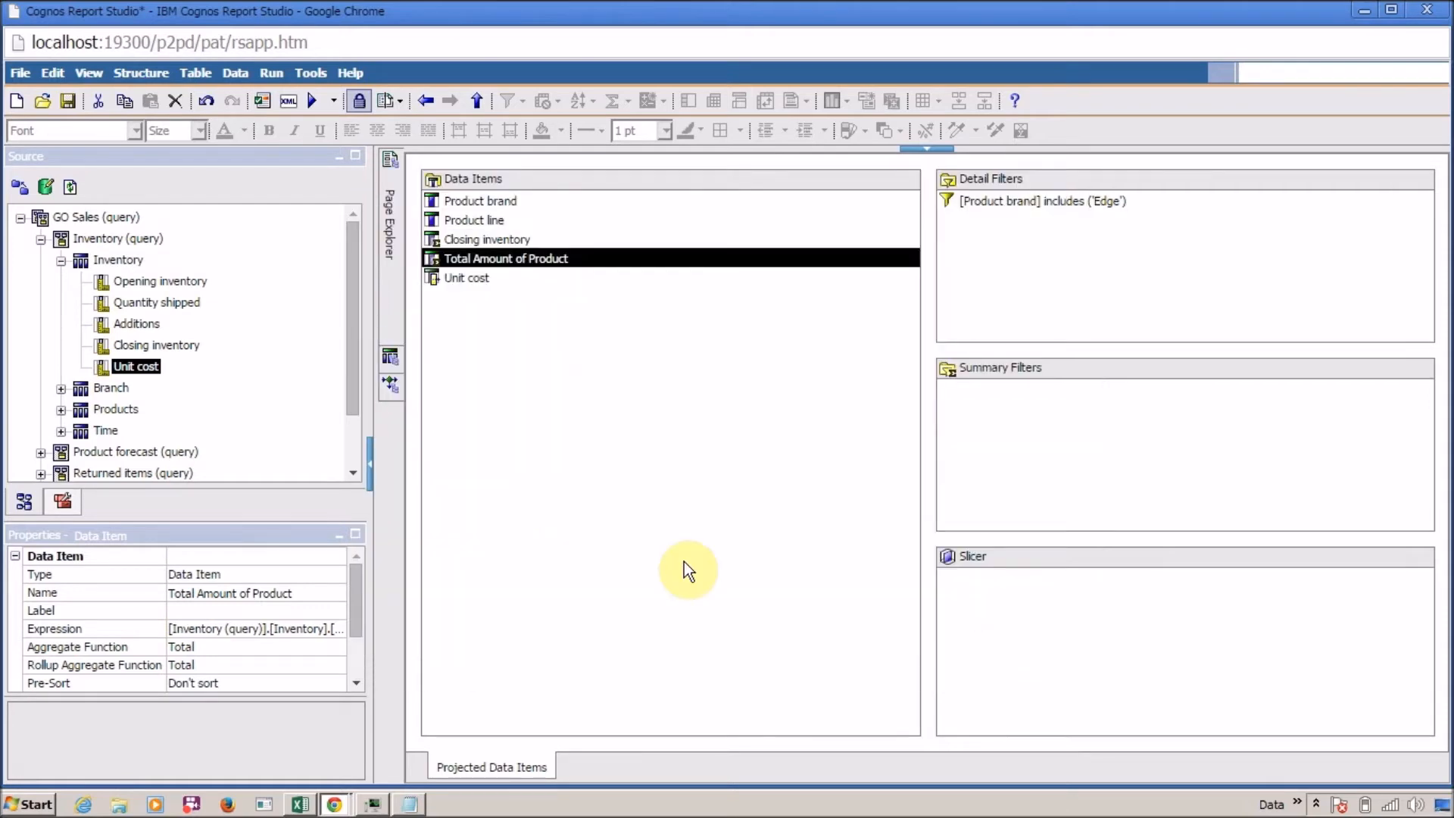
pyautogui.hotkey('alt', 'Tab')
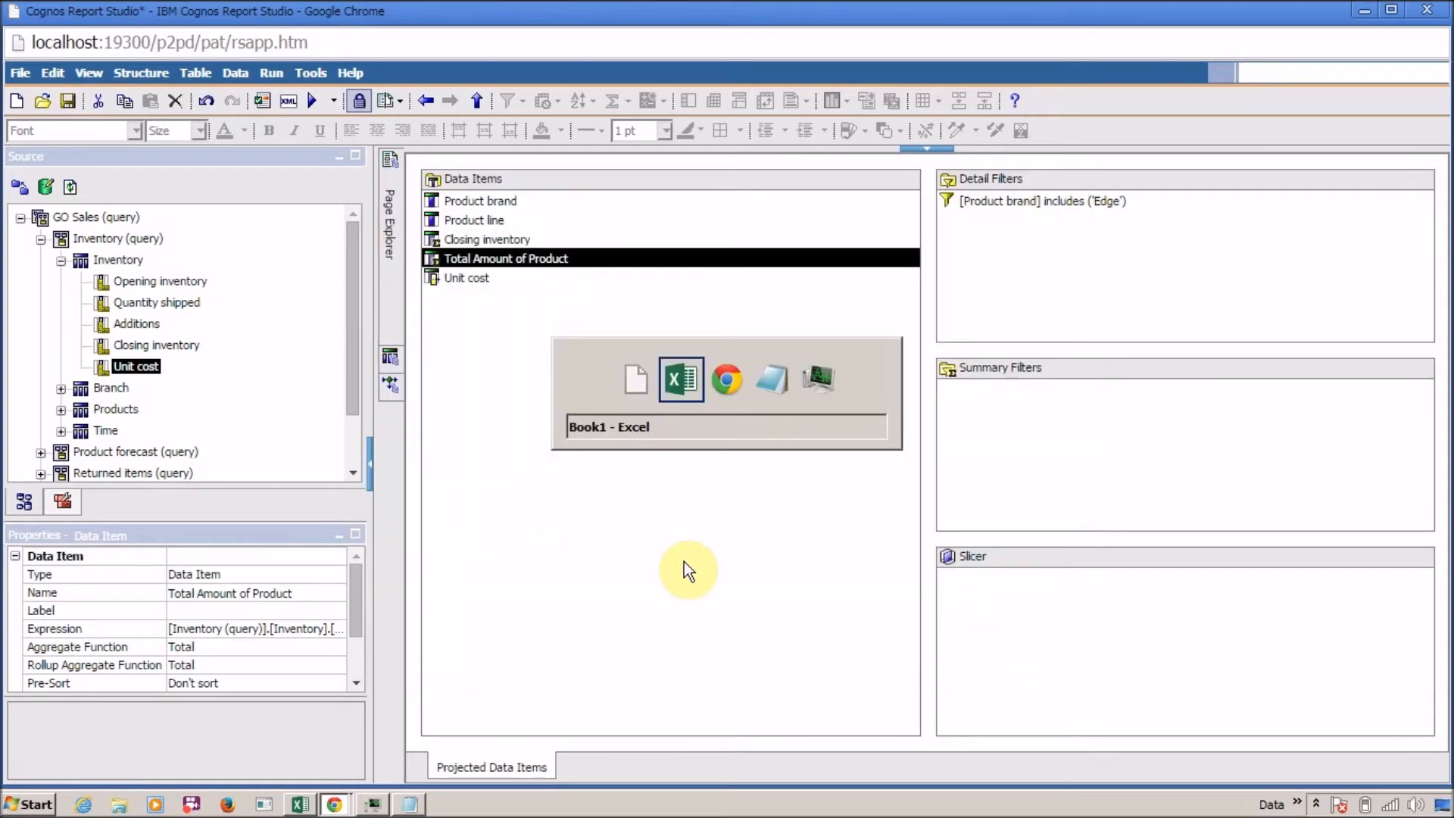
pyautogui.hotkey('alt', 'Tab')
pyautogui.hotkey('alt', 'Tab')
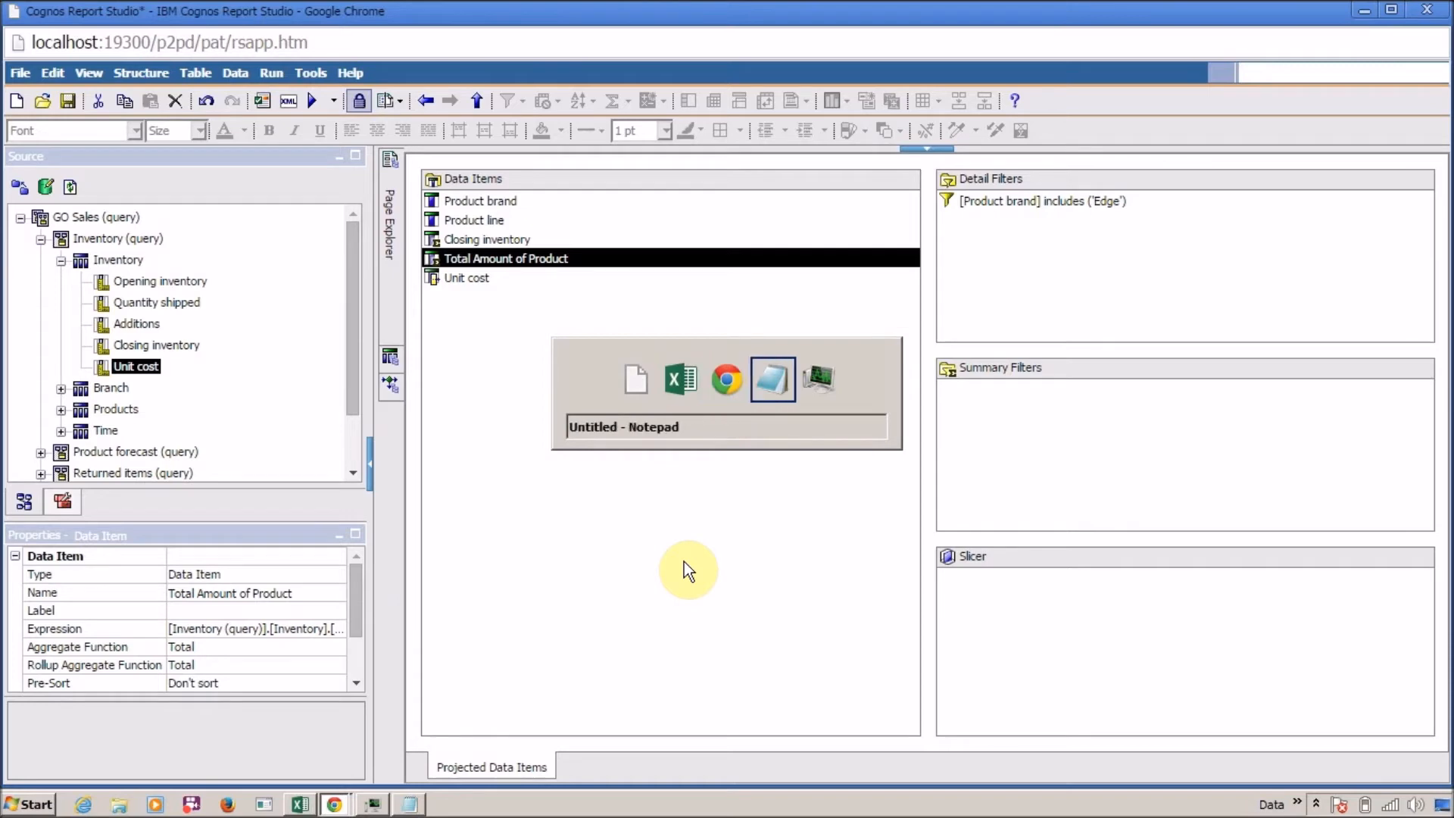
pyautogui.hotkey('alt', 'shift', 'Tab')
pyautogui.hotkey('alt', 'shift', 'Tab')
pyautogui.hotkey('alt', 'shift', 'Tab')
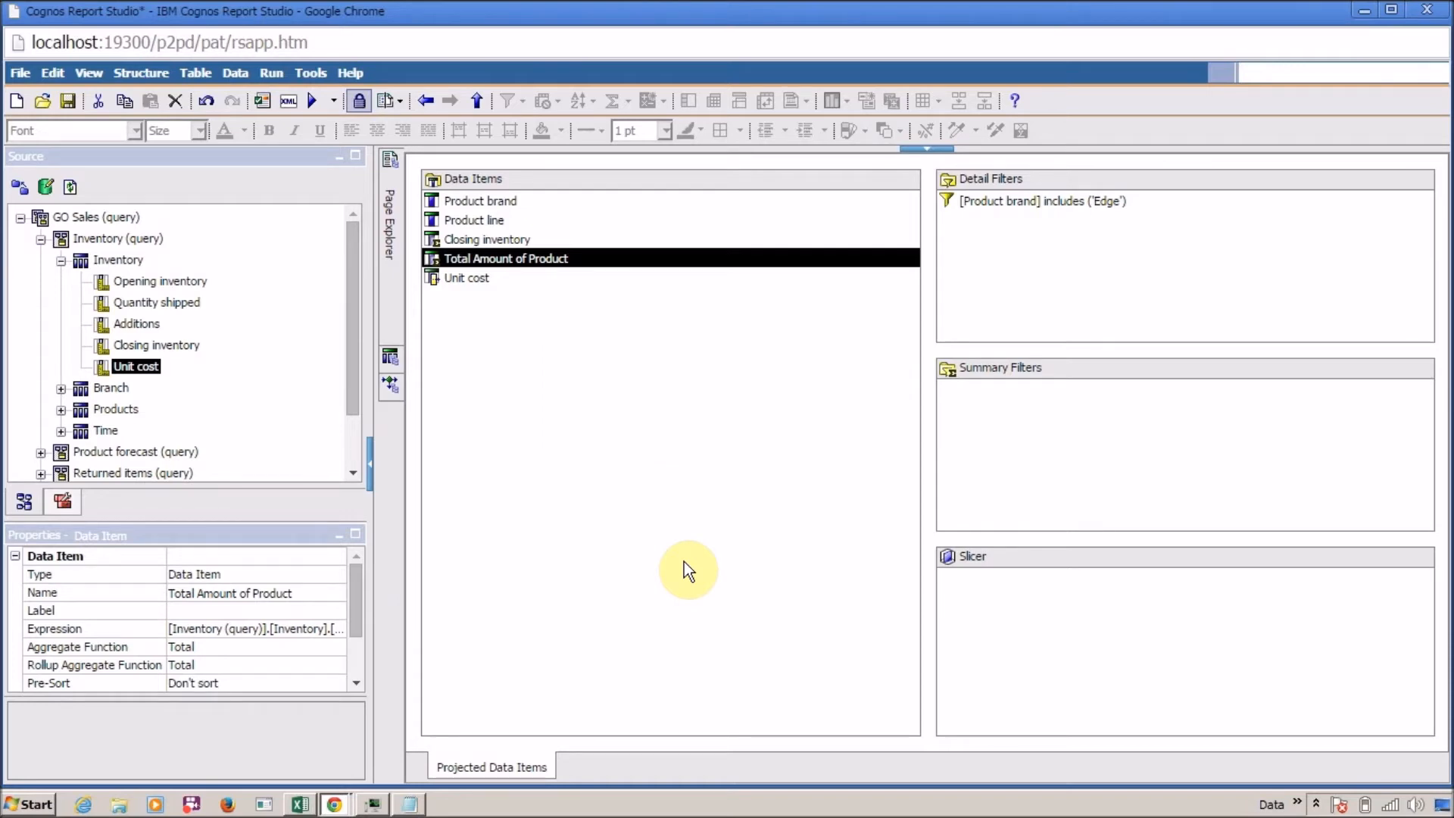
# Step: Add a new Data Item from the toolbox to the query's data items
pyautogui.click(571, 334)
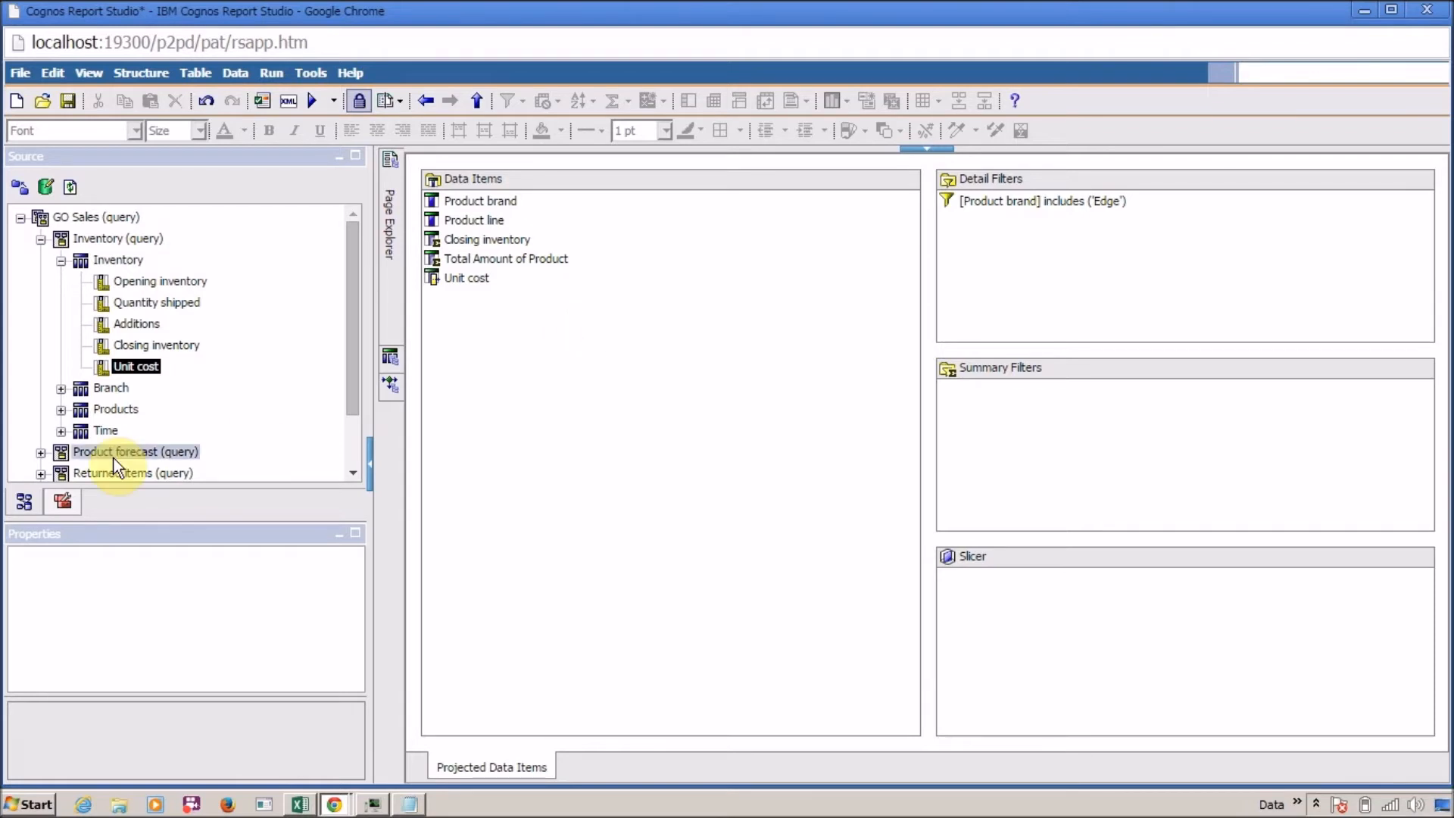
pyautogui.click(62, 502)
pyautogui.moveTo(59, 237); pyautogui.dragTo(479, 385)
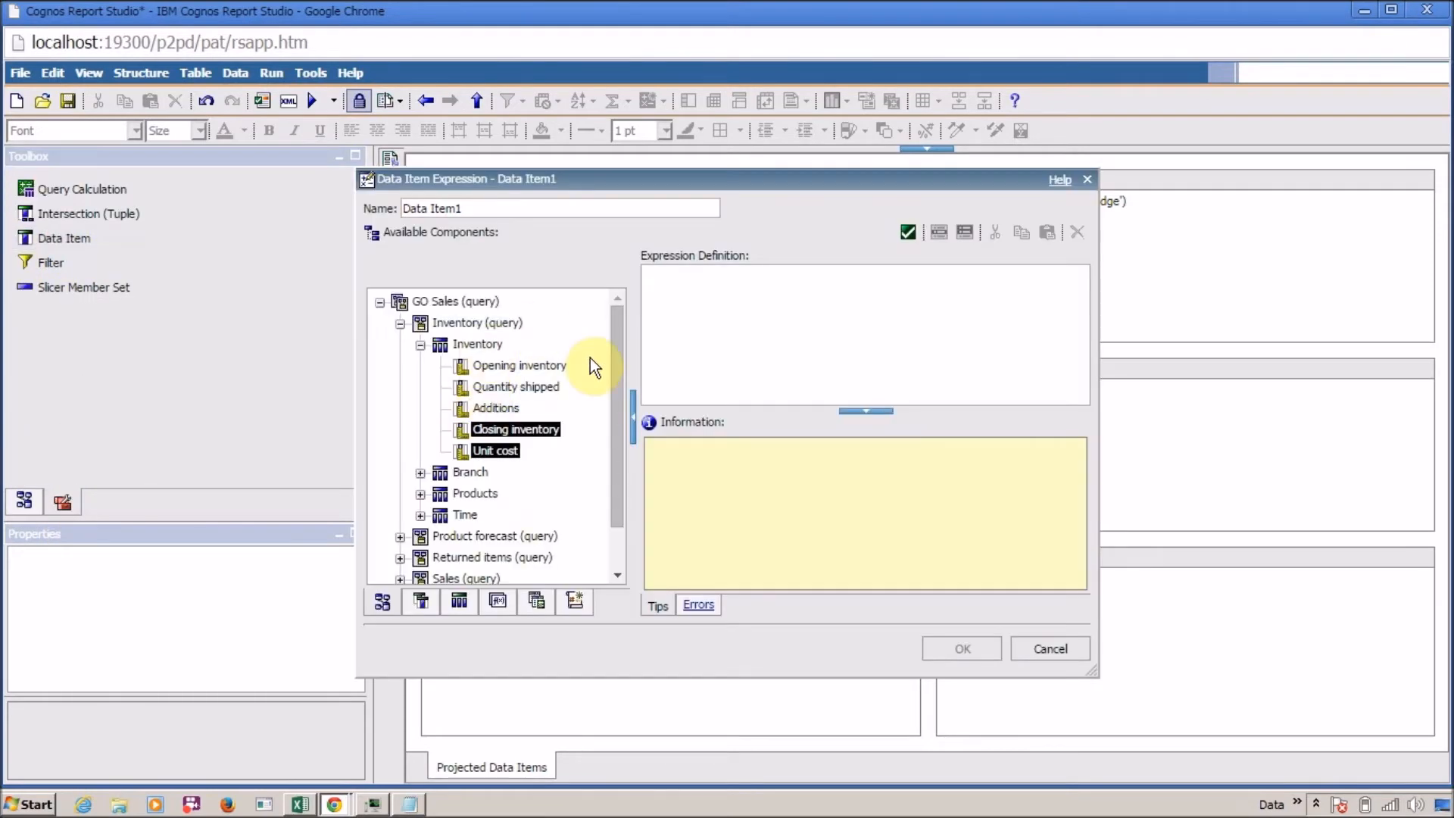
# Step: Collapse Inventory and expand Products in the new data item's available components to find the product fields
pyautogui.click(420, 345)
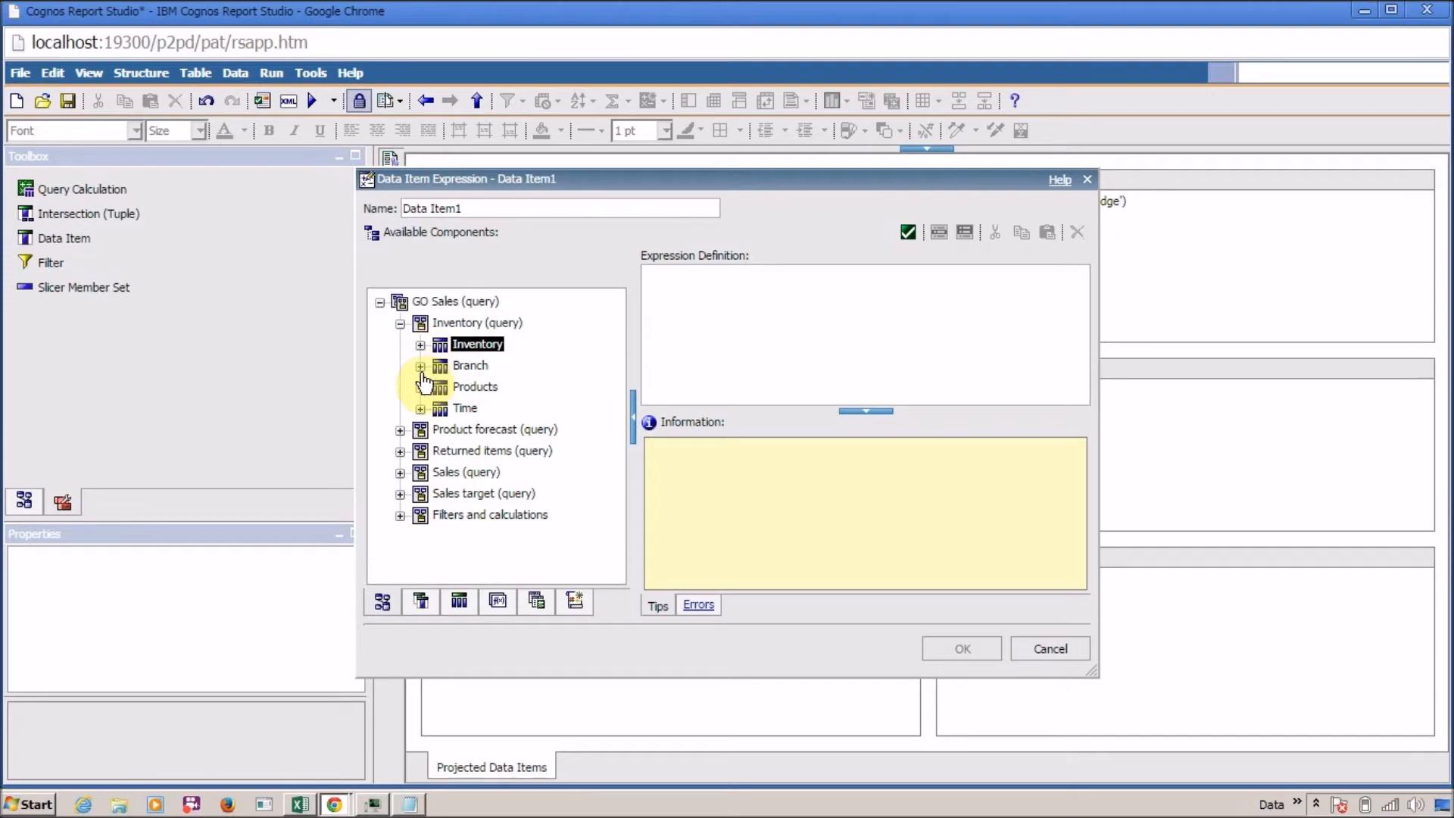
pyautogui.click(420, 387)
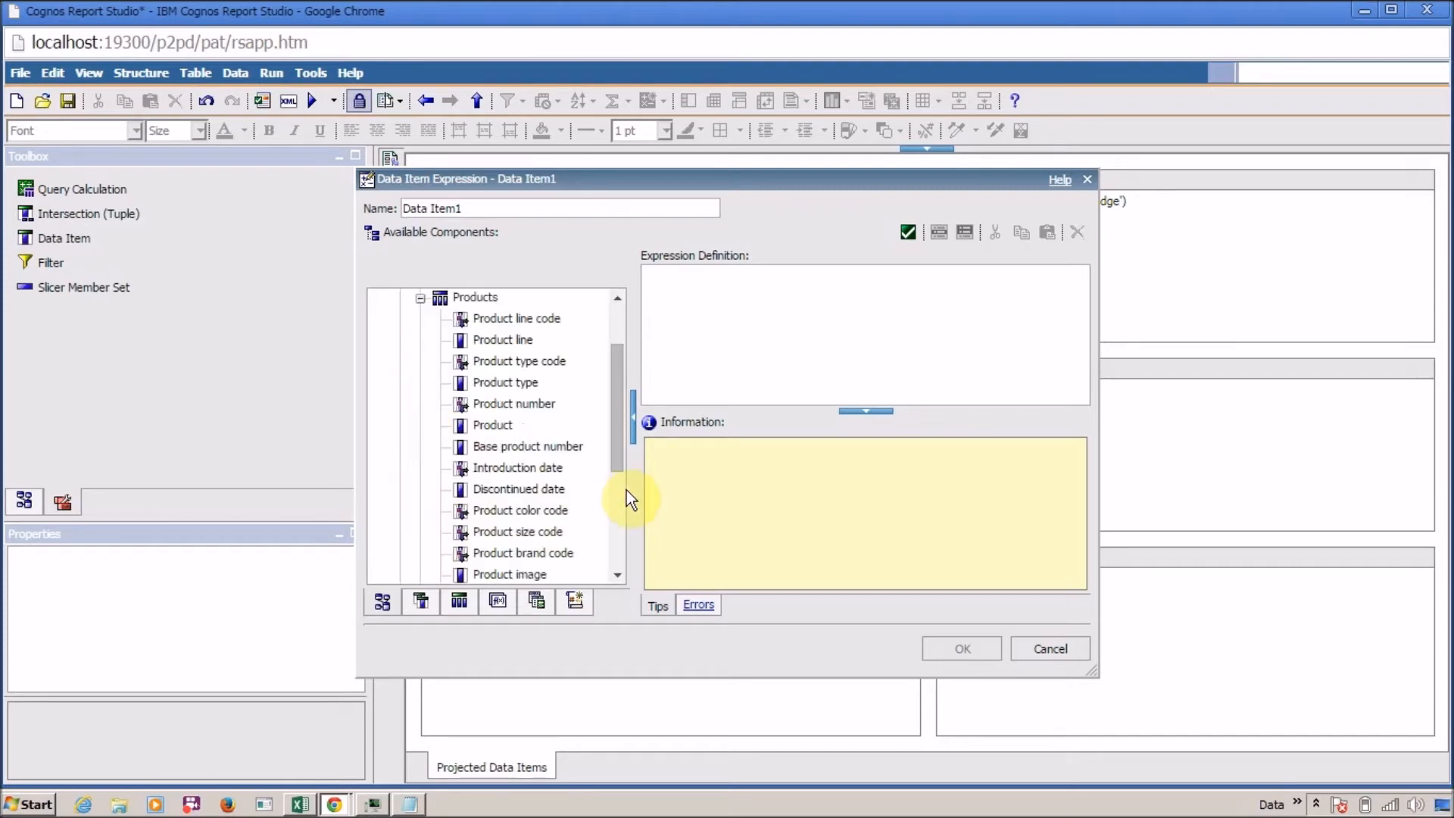
pyautogui.moveTo(618, 412); pyautogui.dragTo(621, 459)
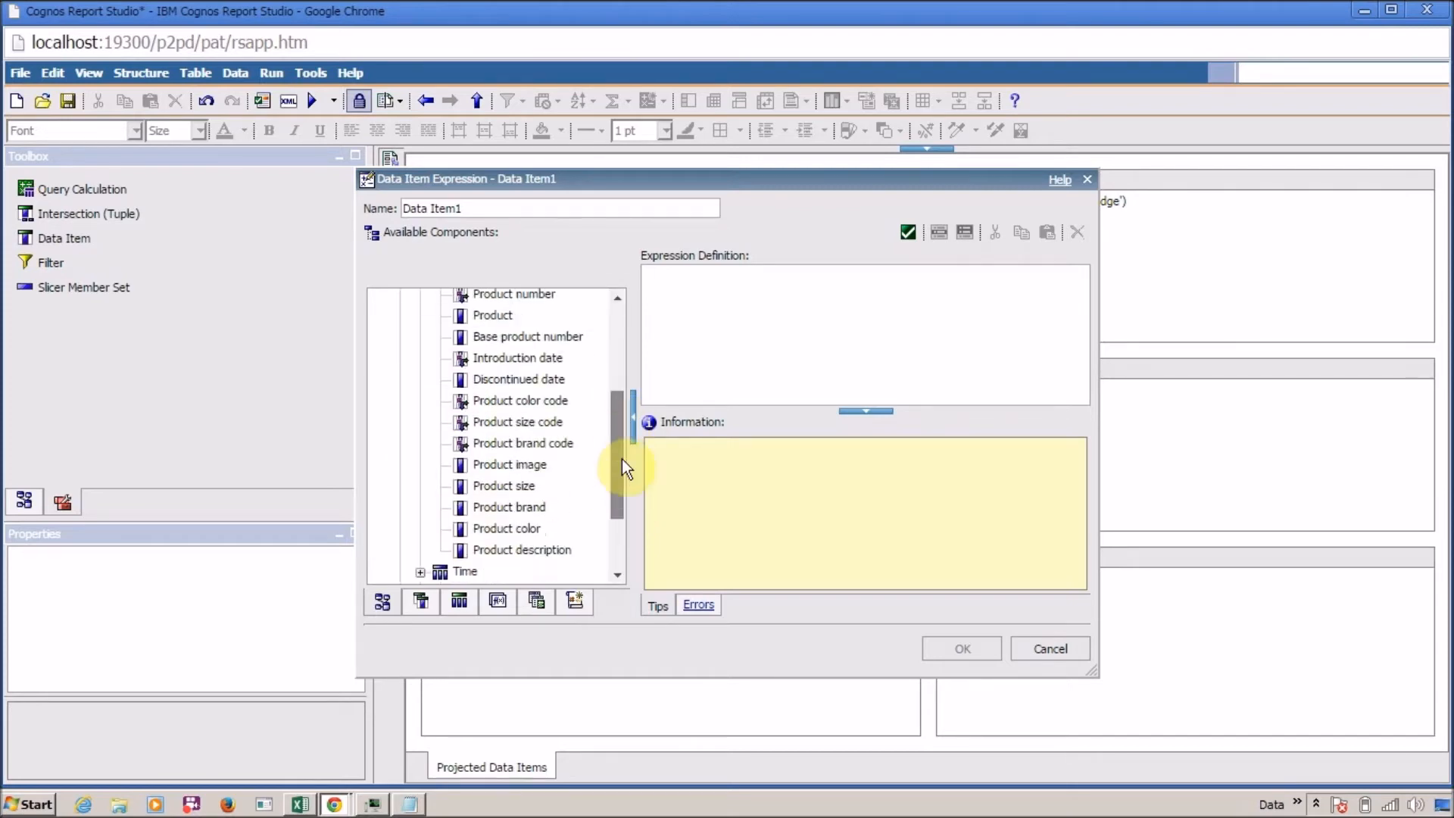
pyautogui.click(538, 464)
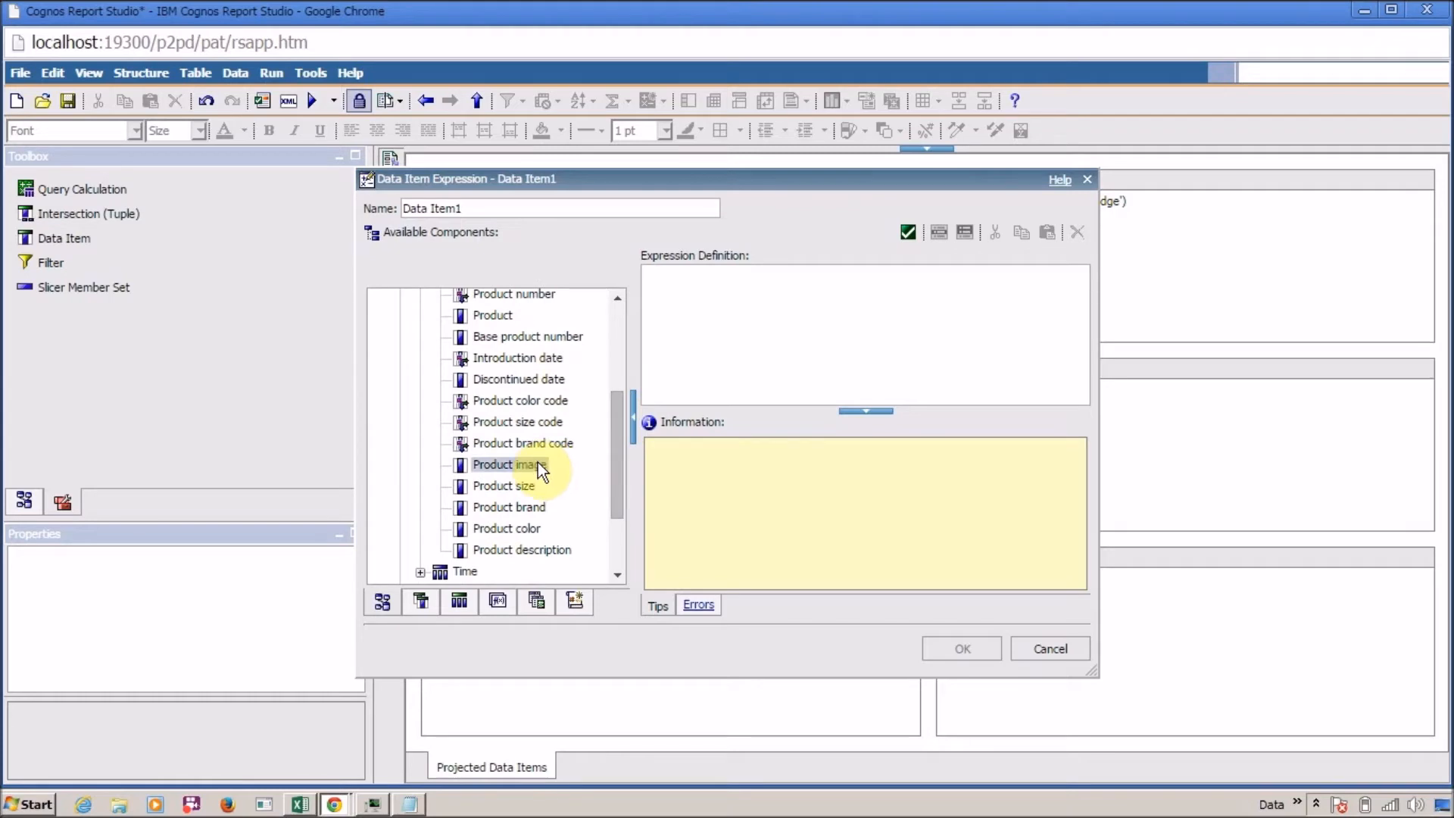
# Step: Open a new Notepad window over the expression dialog
pyautogui.press('super+r')
pyautogui.write('notepad')
pyautogui.press('Return')
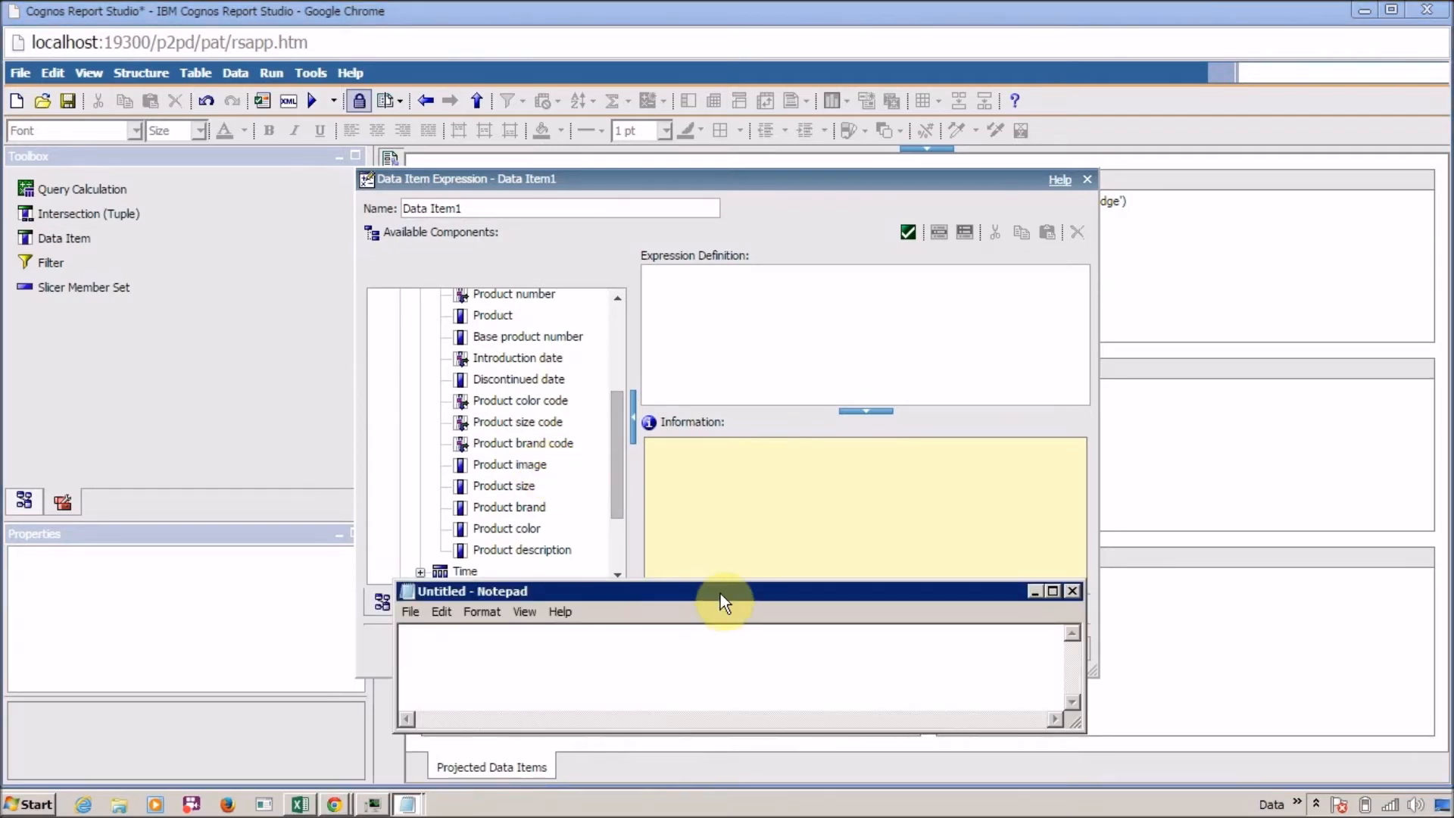
# Step: Maximize the Notepad window, write the sample path "Mobile -> Sony -> Model Number" and select the whole text
pyautogui.doubleClick(720, 592)
pyautogui.write('Son')
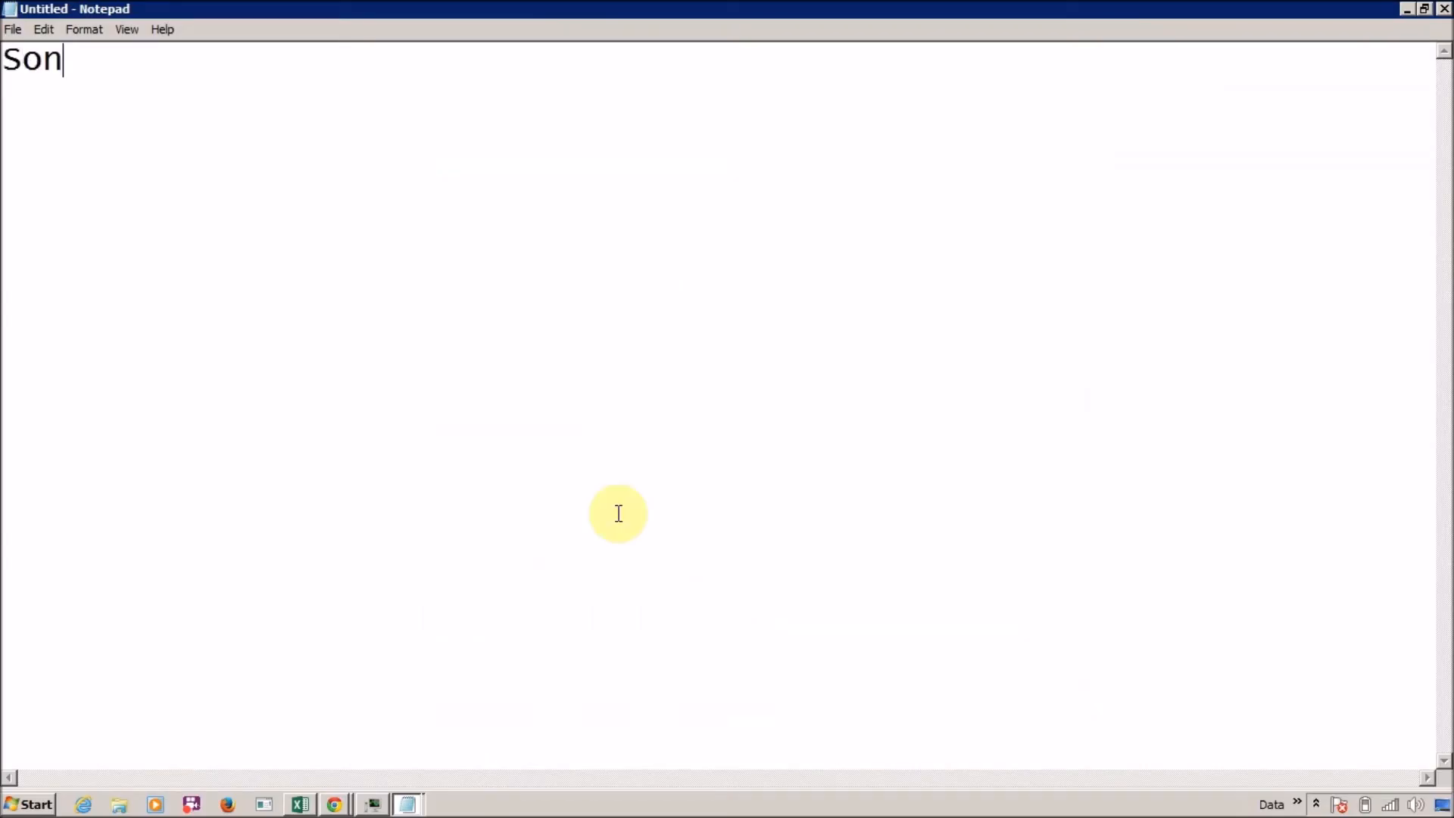
pyautogui.press('BackSpace')
pyautogui.press('BackSpace')
pyautogui.press('BackSpace')
pyautogui.write('Mon')
pyautogui.press('BackSpace')
pyautogui.write('bile -')
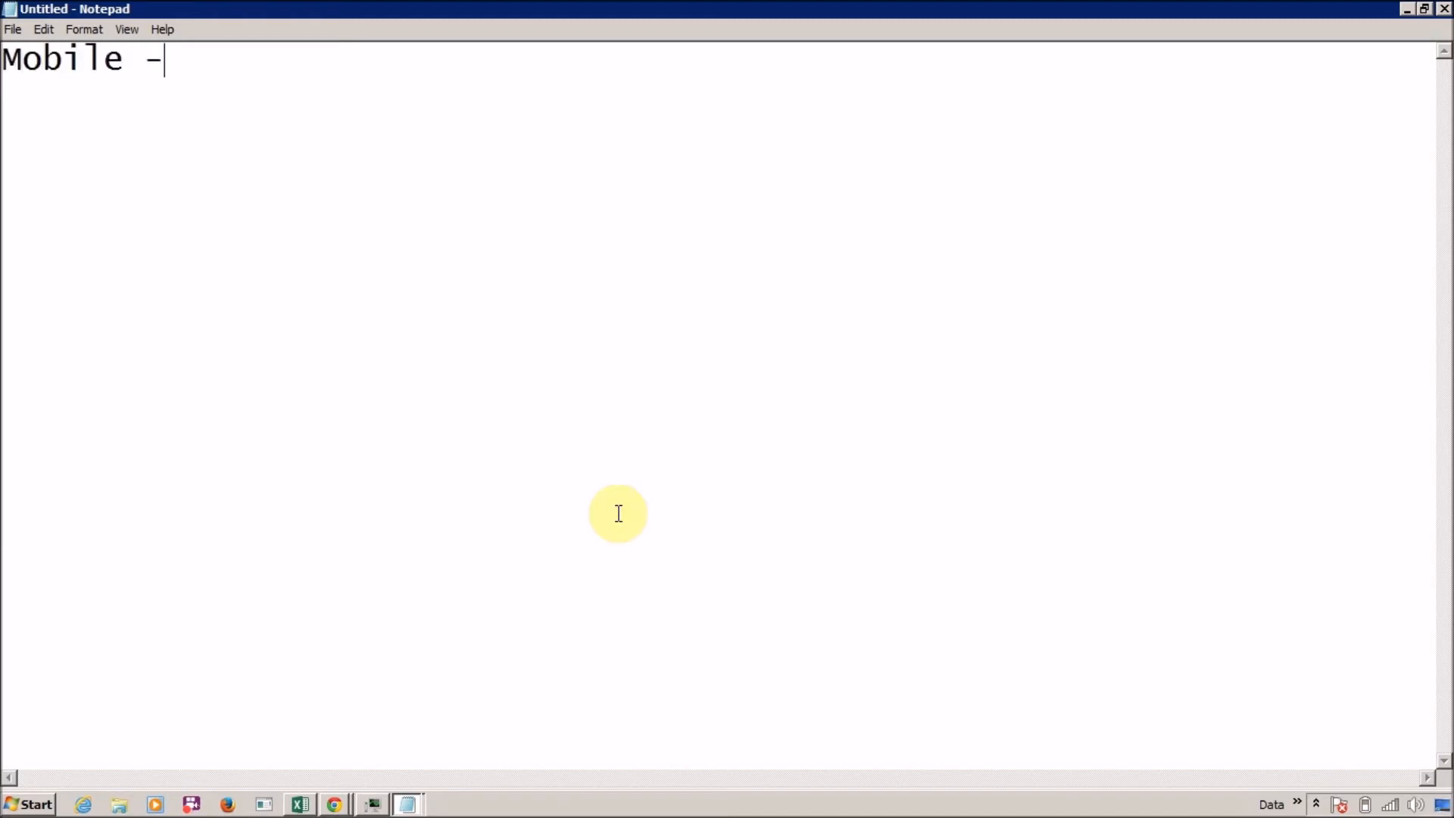
pyautogui.write('> Sony -')
pyautogui.press('BackSpace')
pyautogui.write('> Model ')
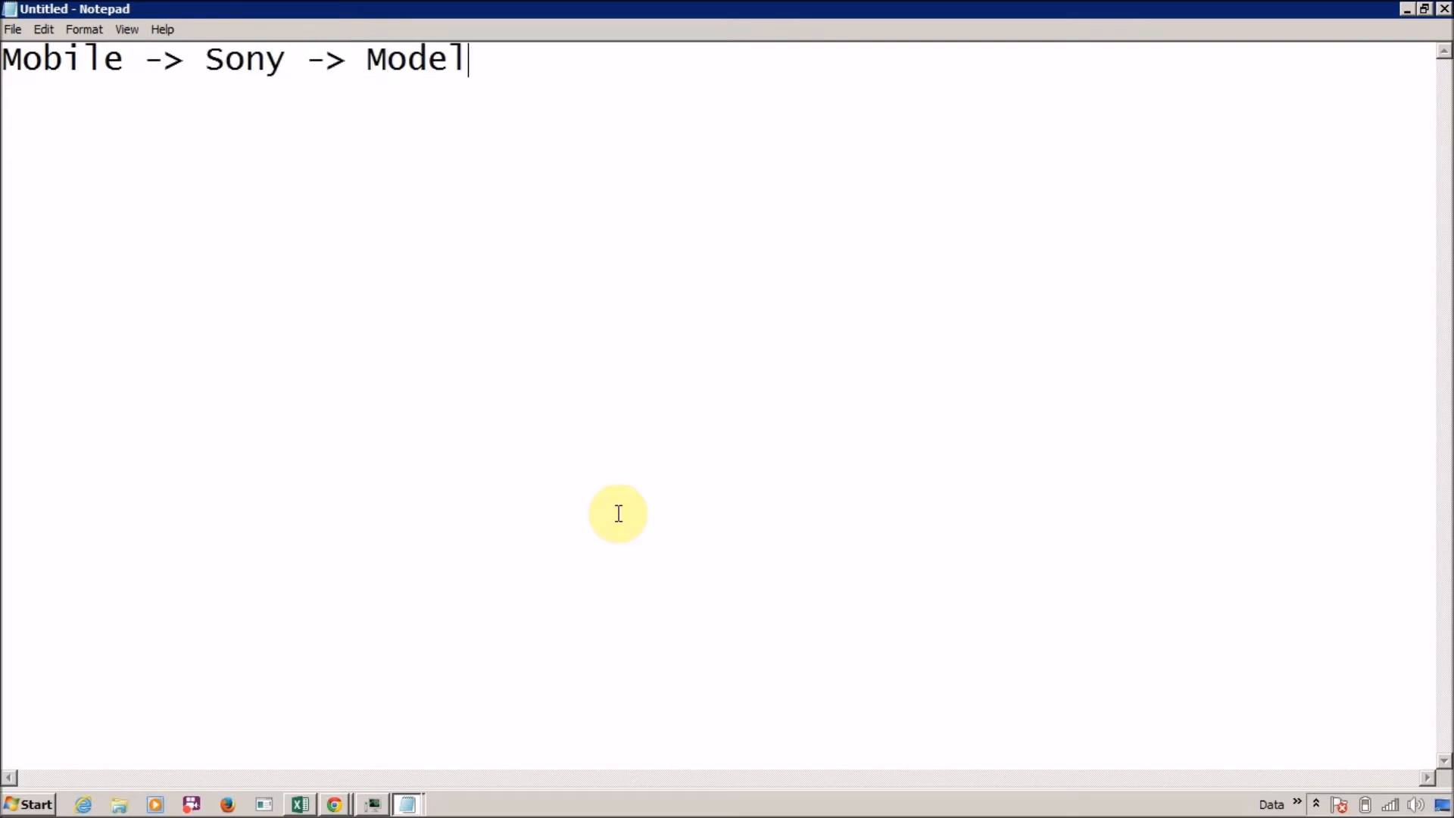
pyautogui.write('Number')
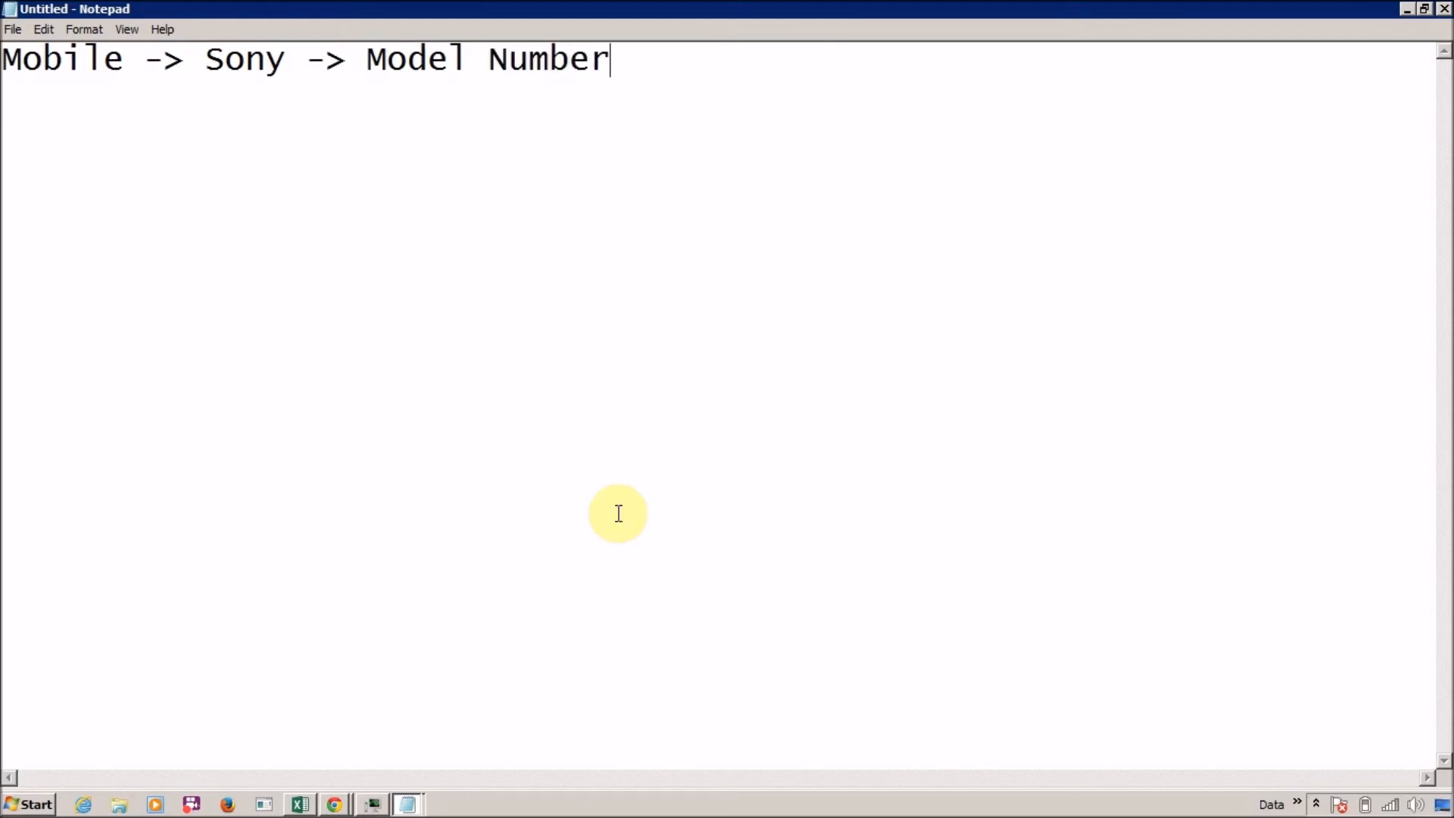
pyautogui.hotkey('ctrl', 'a')
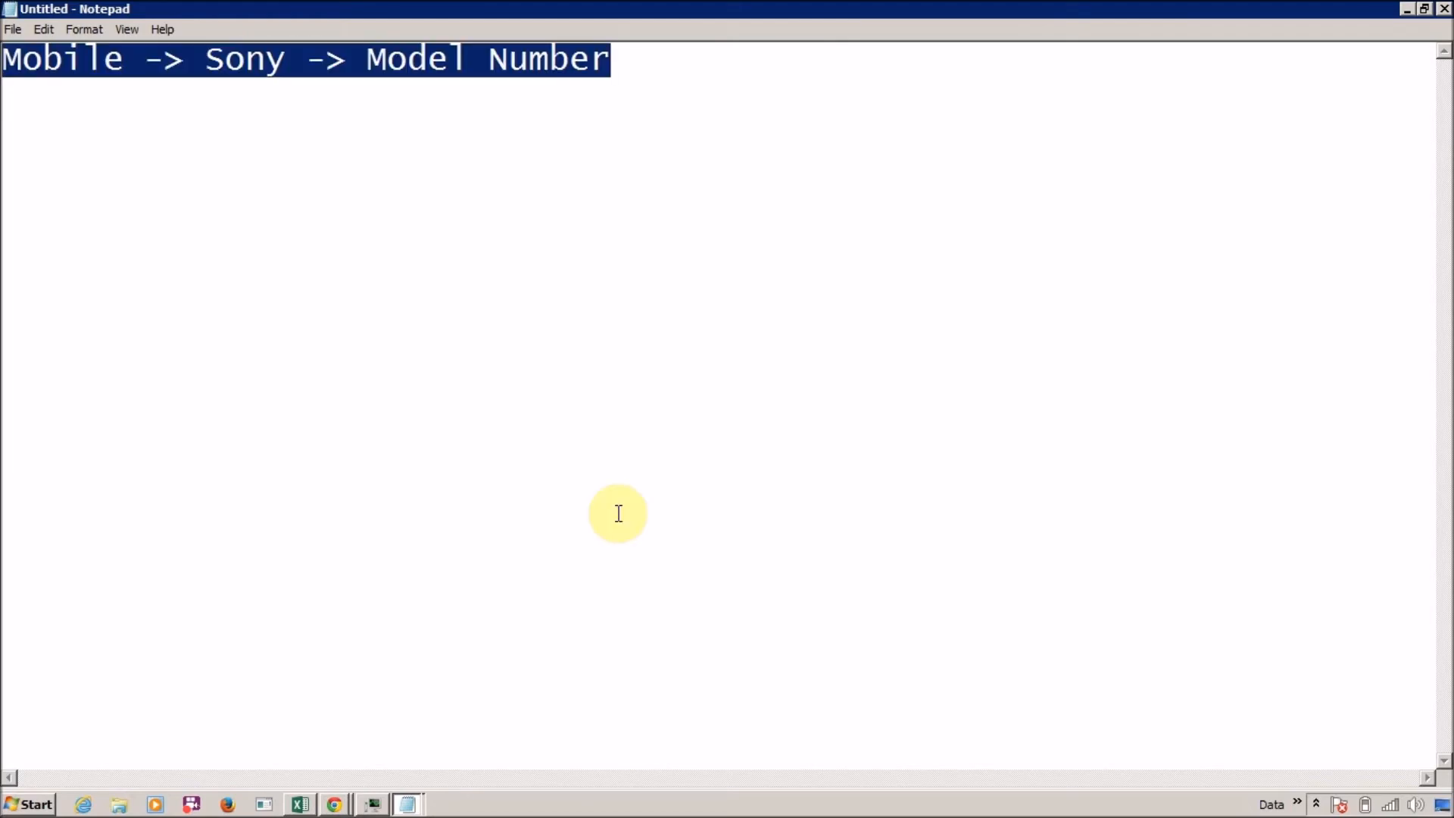
# Step: Switch back to Cognos Report Studio and name the new data item Product Path
pyautogui.hotkey('alt', 'Tab')
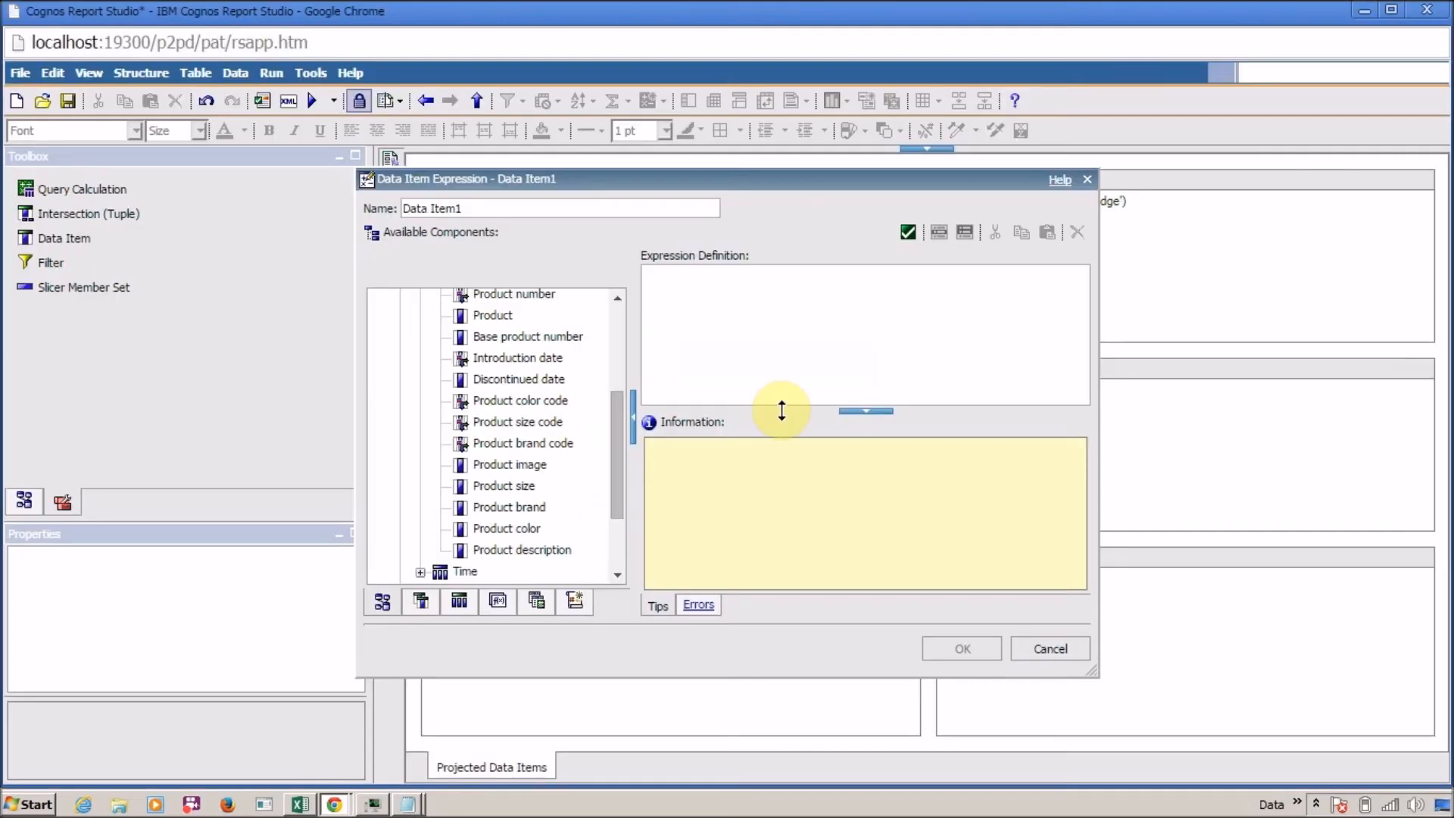
pyautogui.click(786, 347)
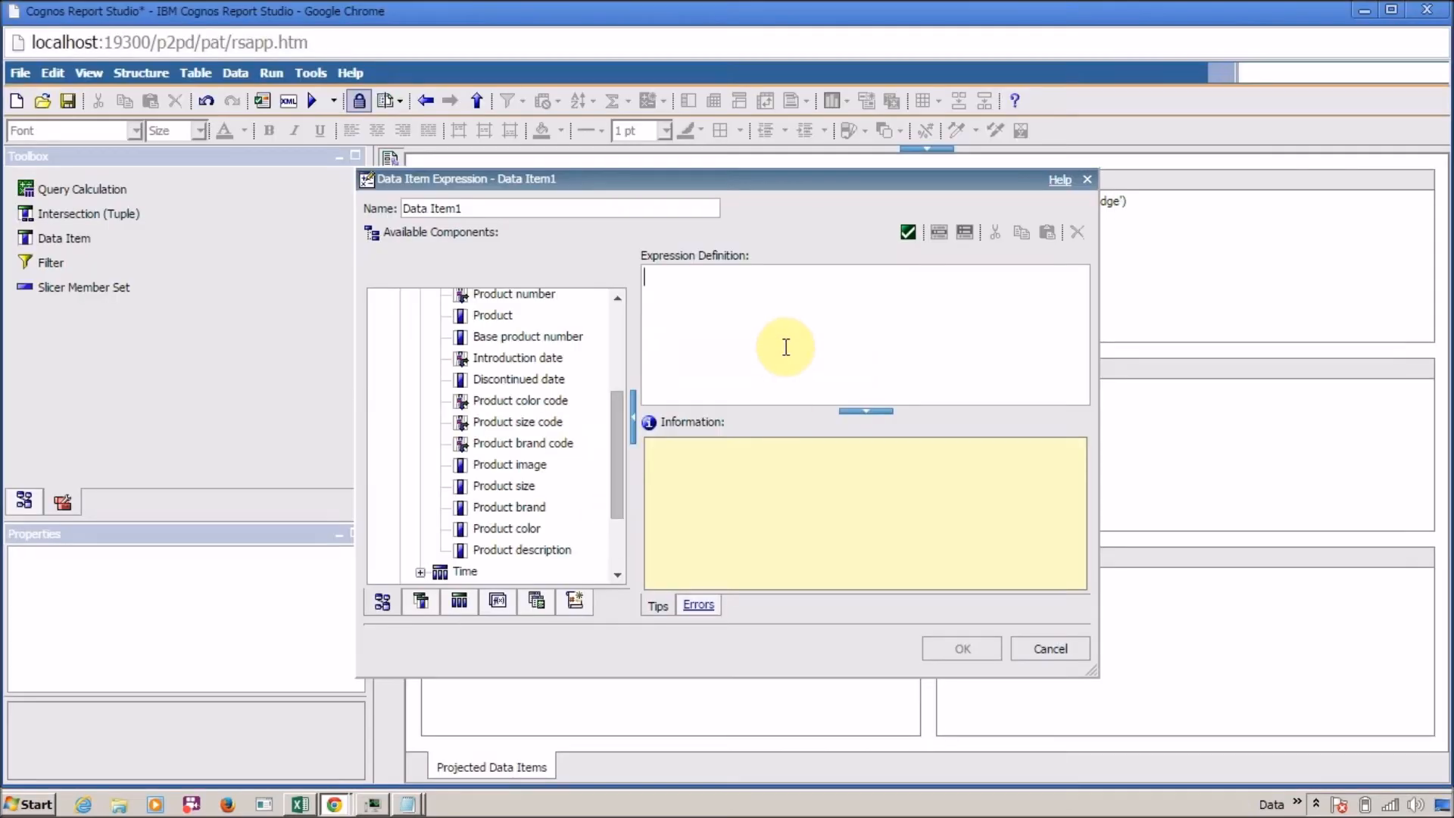
pyautogui.doubleClick(693, 208)
pyautogui.press('End')
pyautogui.hotkey('shift', 'Home')
pyautogui.press('BackSpace')
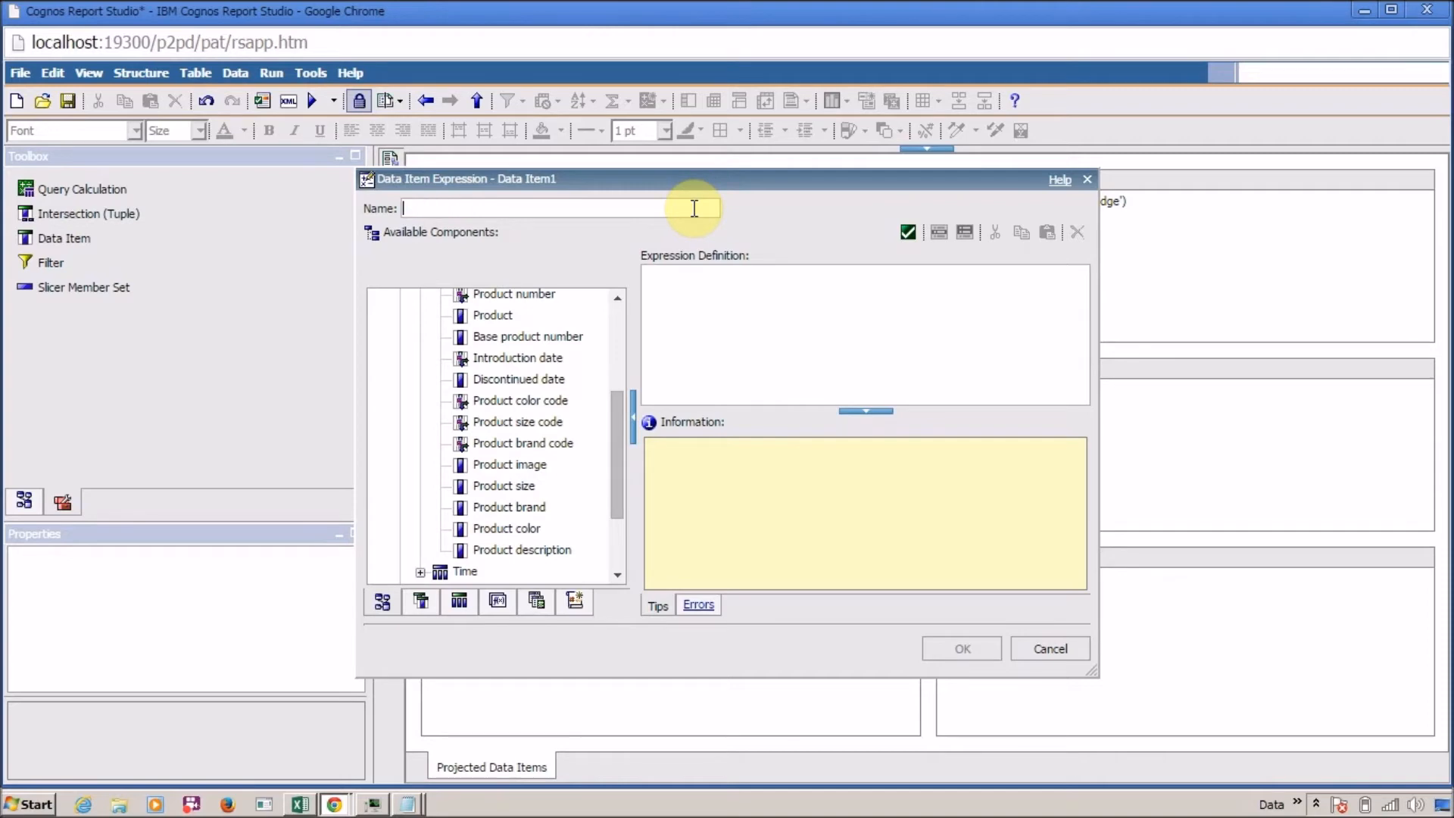
pyautogui.write('Product Path')
# Step: Start the Product Path expression with Product line from Products followed by ||' -> ' and validate it
pyautogui.click(755, 330)
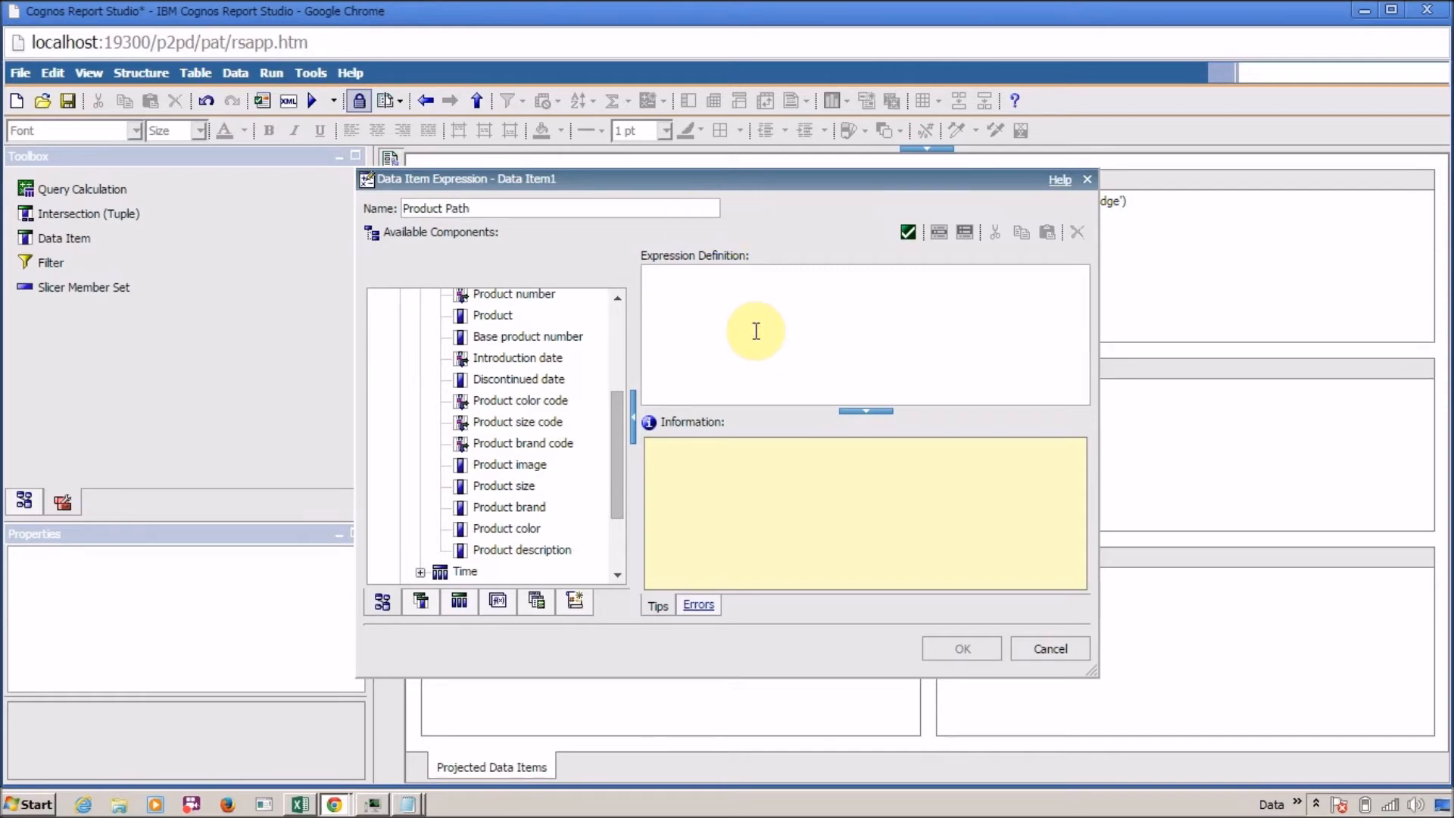
pyautogui.click(607, 434)
pyautogui.moveTo(606, 411)
pyautogui.mouseDown()
pyautogui.moveTo(609, 424)
pyautogui.moveTo(612, 374)
pyautogui.moveTo(619, 423)
pyautogui.mouseUp()
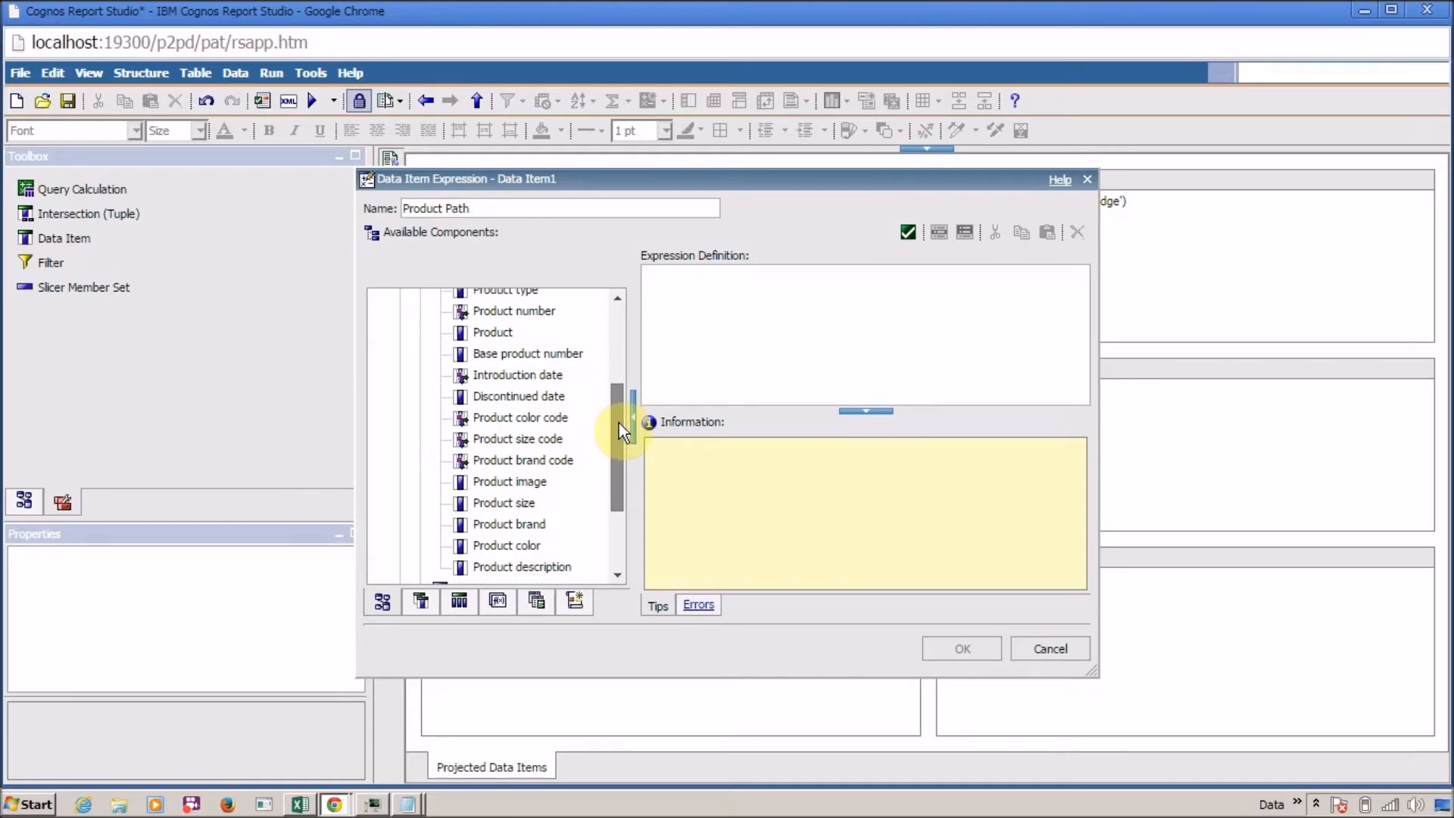
pyautogui.moveTo(620, 423); pyautogui.dragTo(718, 344)
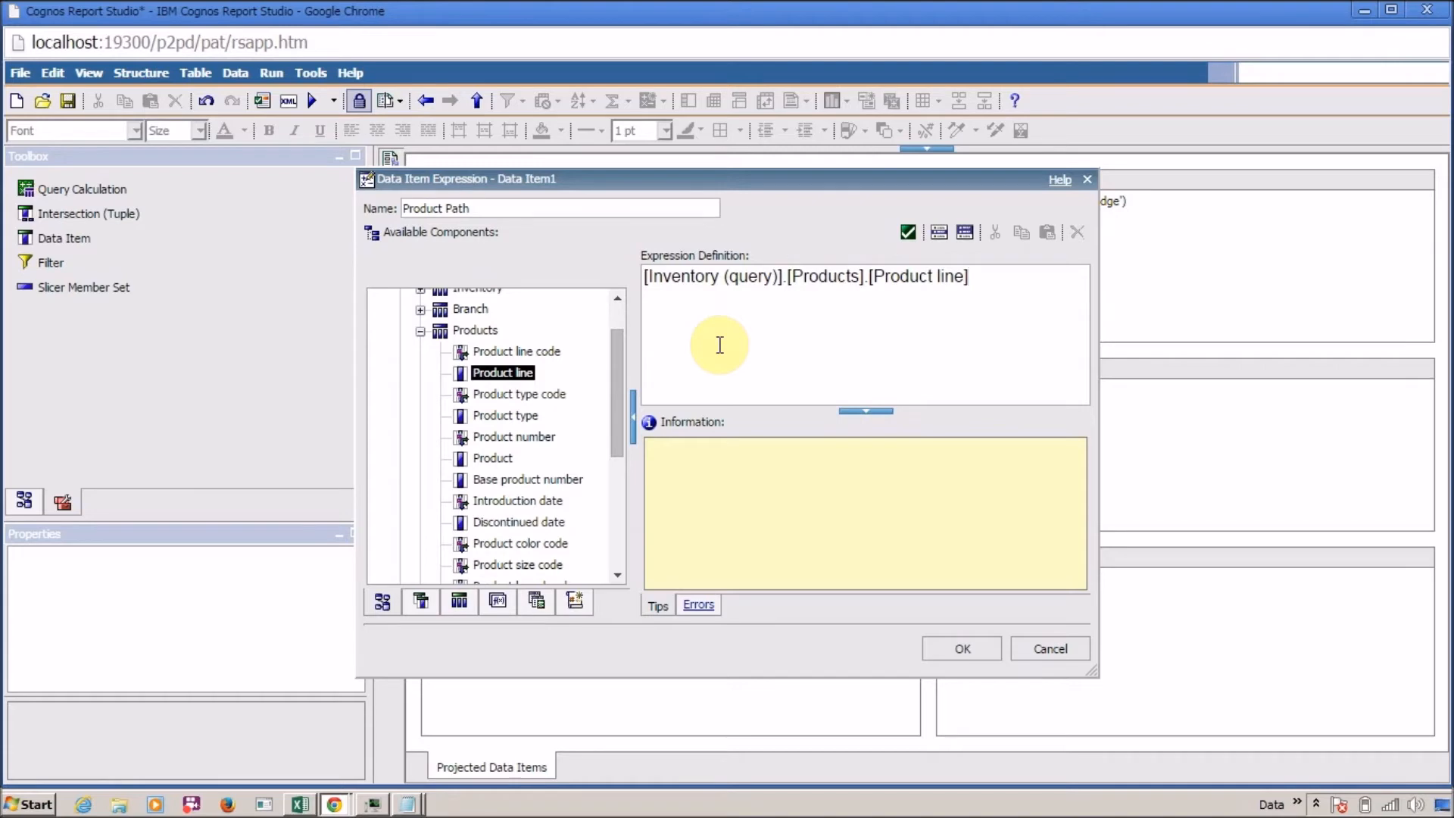
pyautogui.write('||')
pyautogui.write('"')
pyautogui.press('Left')
pyautogui.write('->')
pyautogui.click(907, 234)
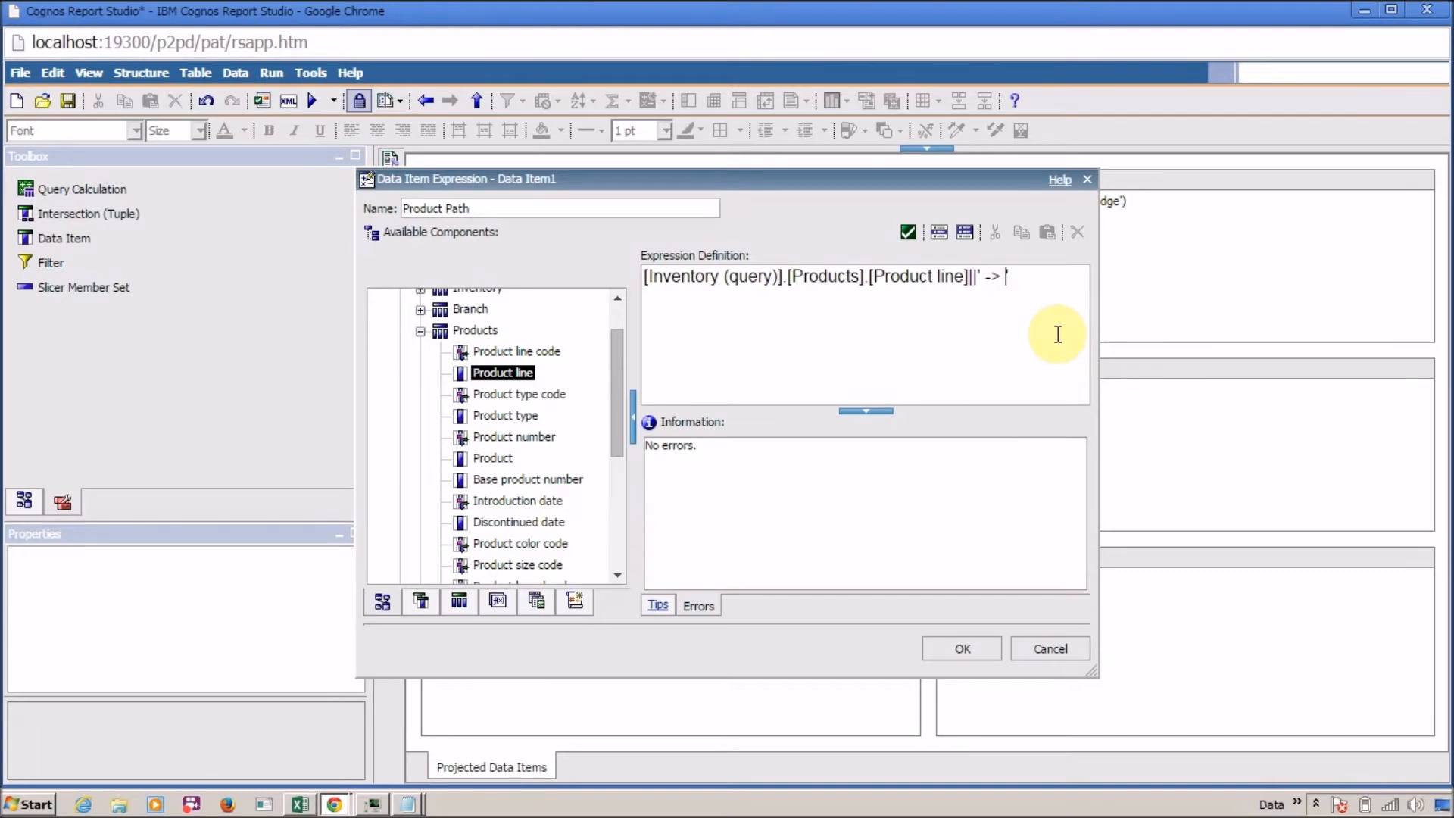
# Step: Extend the expression with ||, the Product brand field and another ||' -> ' separator
pyautogui.write('||')
pyautogui.moveTo(622, 377); pyautogui.dragTo(1045, 334)
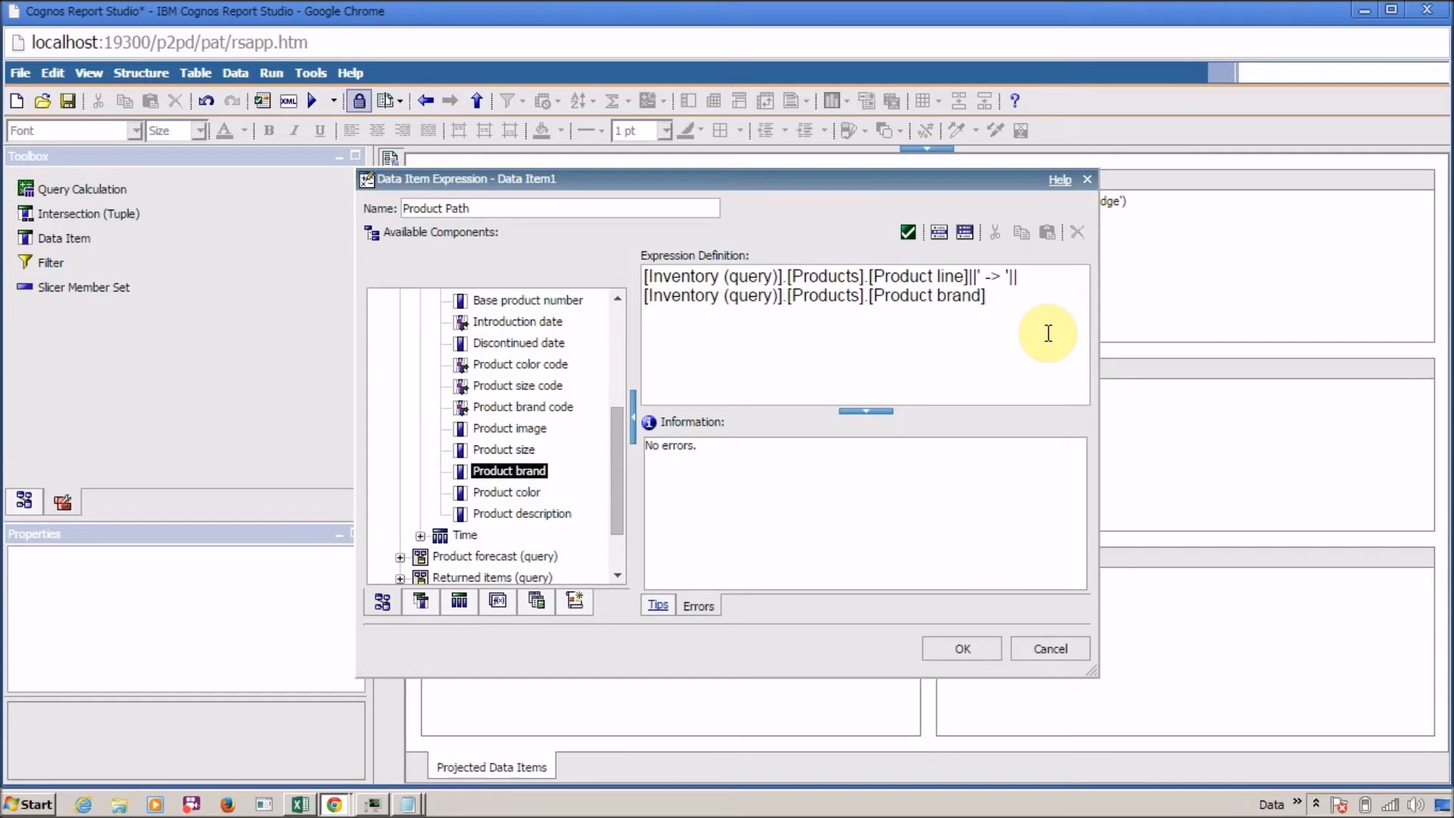
pyautogui.write("||' -> '")
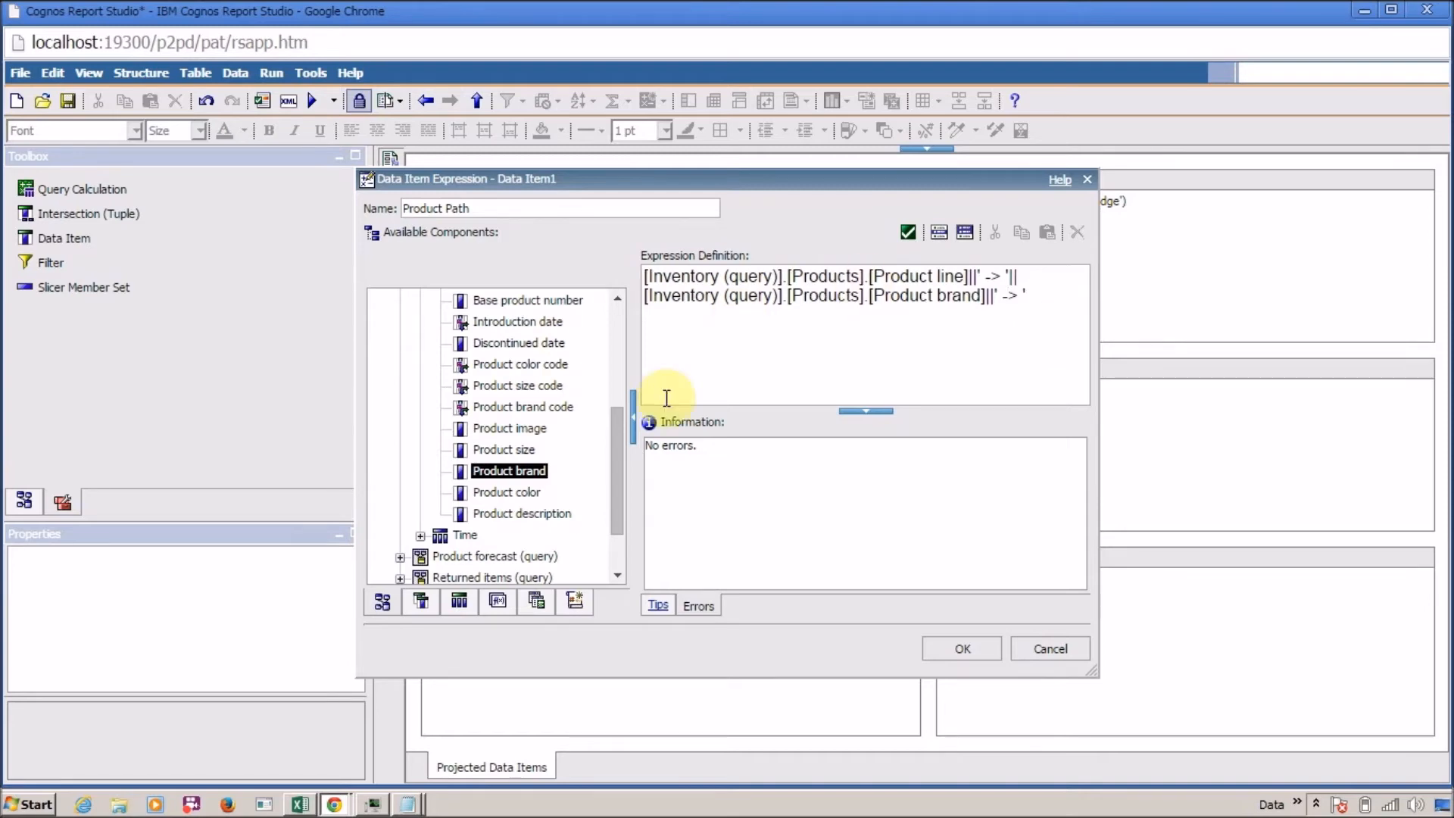
# Step: Append the Product field from Products to the end of the expression and validate it
pyautogui.moveTo(615, 439); pyautogui.dragTo(614, 384)
pyautogui.click(493, 437)
pyautogui.moveTo(1092, 324); pyautogui.dragTo(1054, 309)
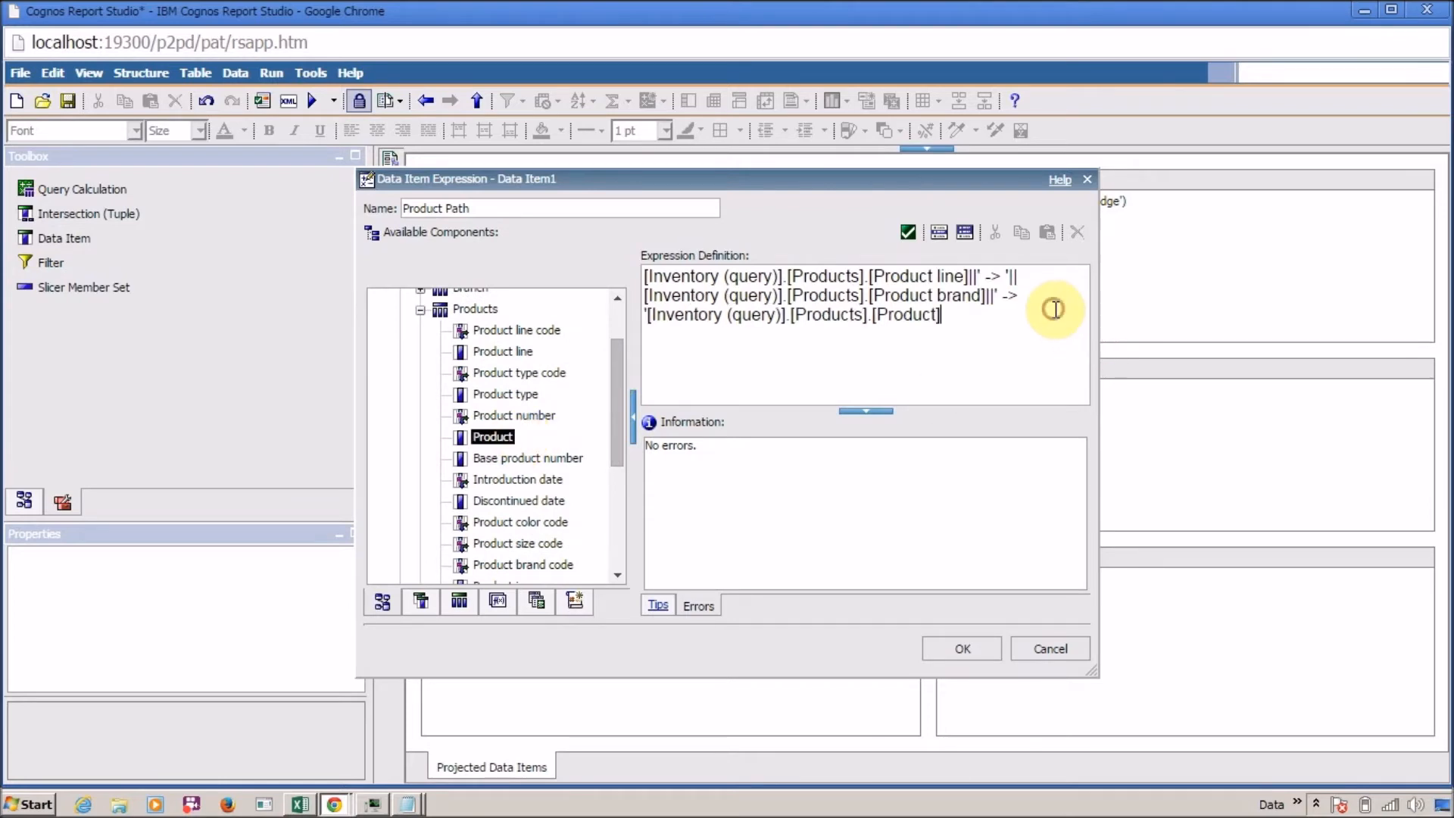
pyautogui.click(907, 238)
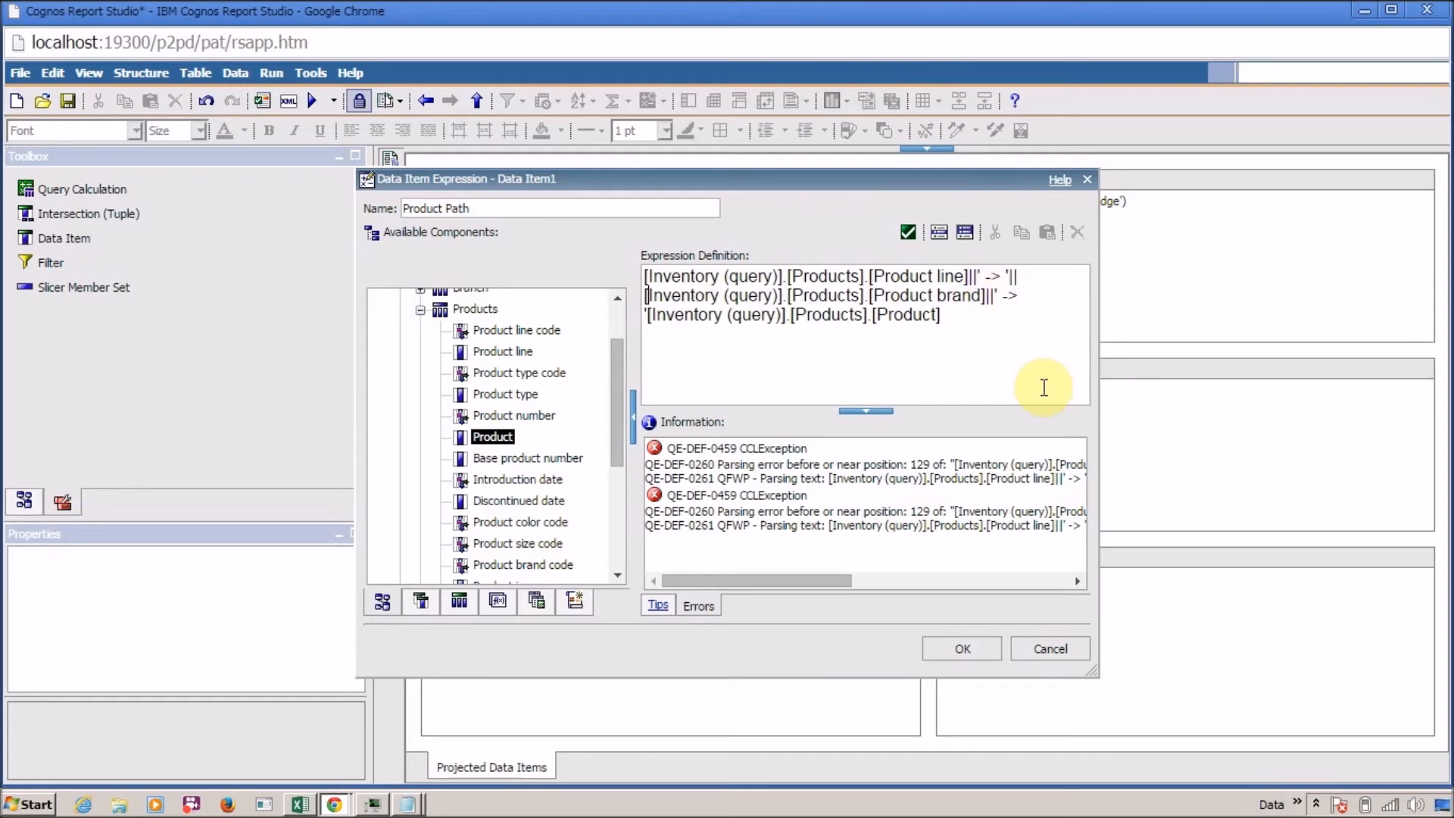
# Step: Insert the missing || between the second ' -> ' separator and Product, validate the expression again and accept it
pyautogui.press('Right')
pyautogui.press('Right')
pyautogui.press('Right')
pyautogui.press('Right')
pyautogui.press('Right')
pyautogui.press('Right')
pyautogui.press('Right')
pyautogui.press('Right')
pyautogui.press('Right')
pyautogui.press('Right')
pyautogui.press('Right')
pyautogui.press('Right')
pyautogui.press('Right')
pyautogui.press('Right')
pyautogui.press('Right')
pyautogui.press('Right')
pyautogui.press('Right')
pyautogui.press('Right')
pyautogui.press('Right')
pyautogui.press('Right')
pyautogui.write('|')
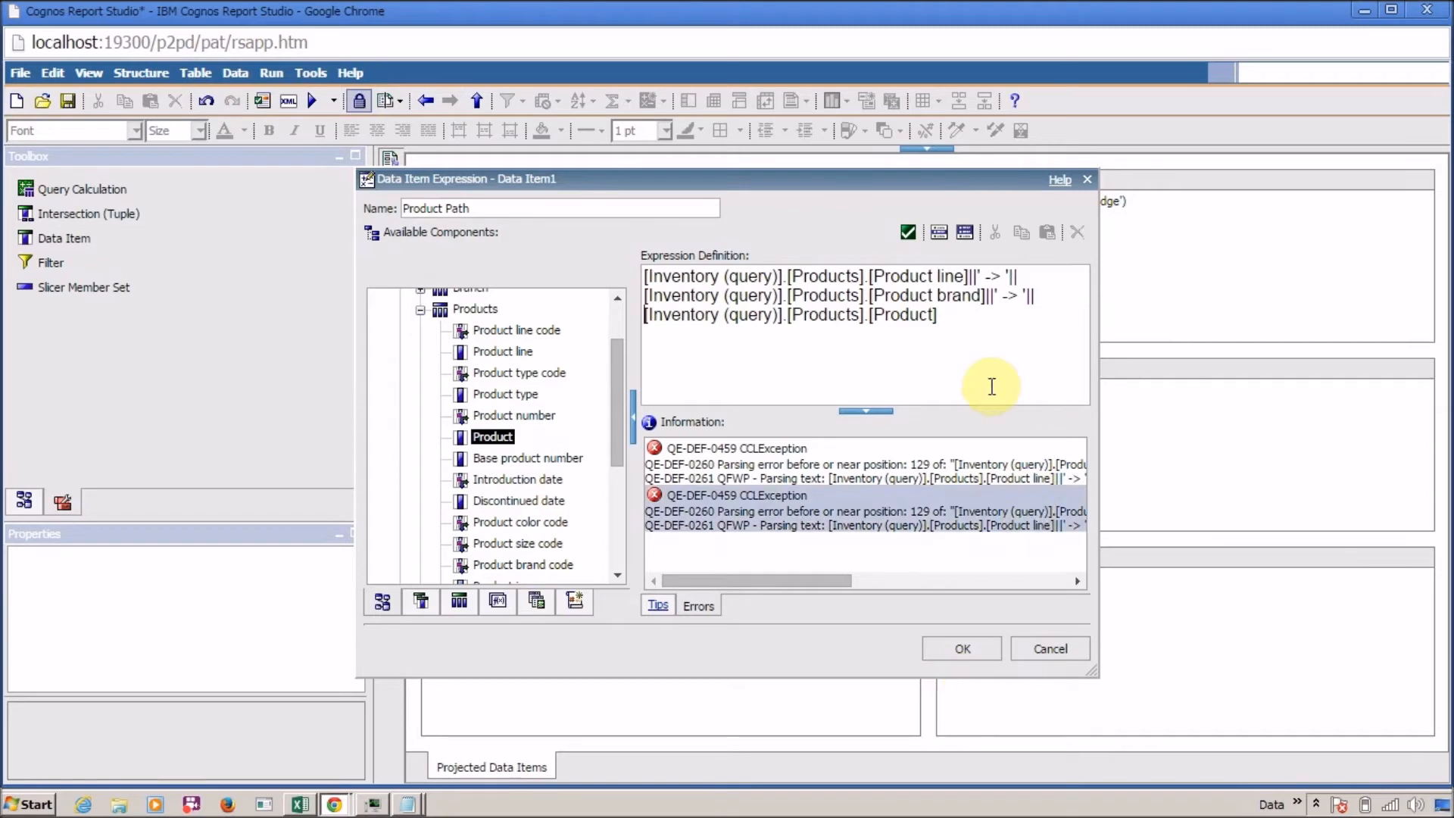
pyautogui.click(908, 232)
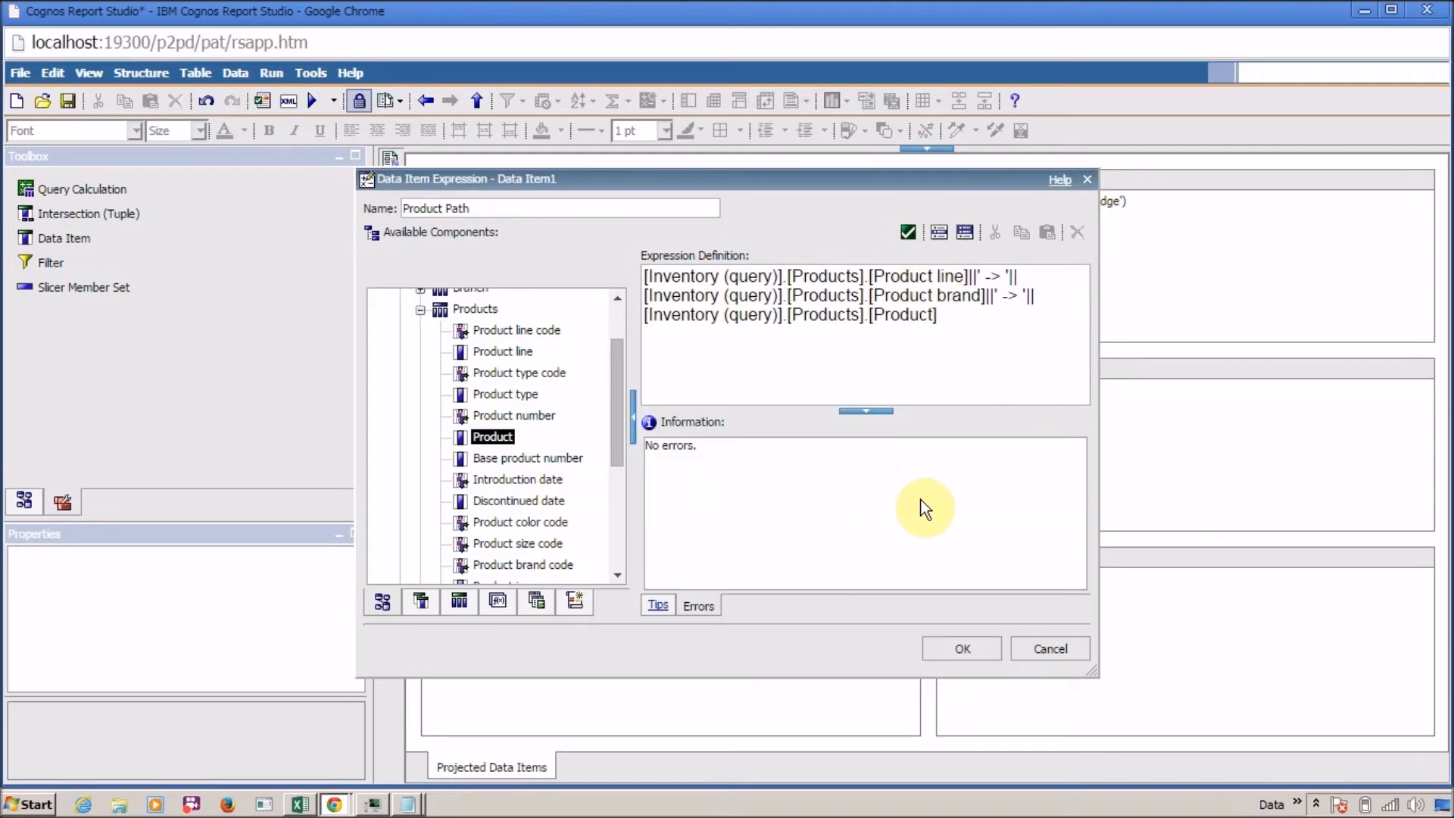
pyautogui.click(970, 647)
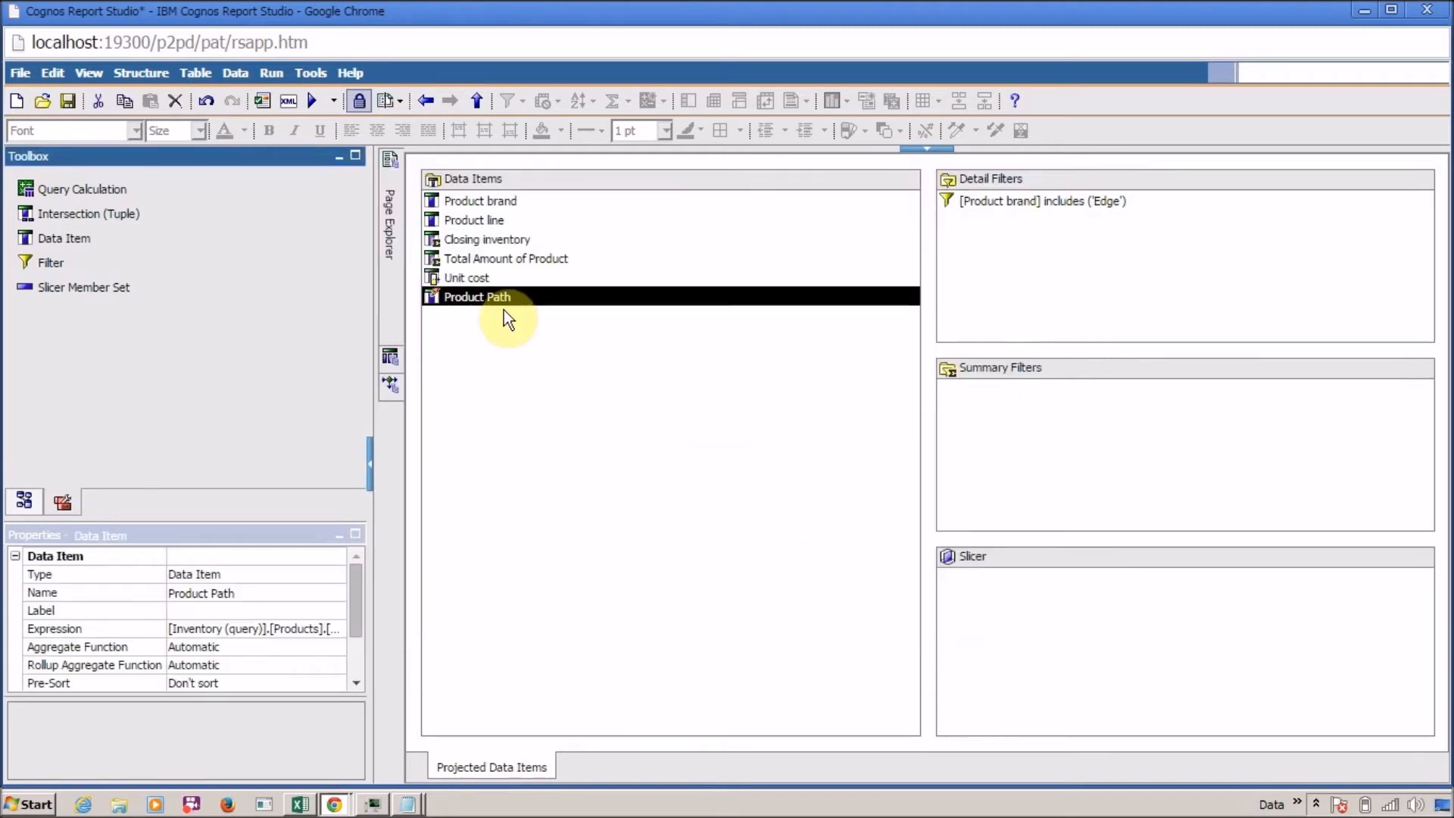
# Step: Try Total as the Aggregate Function of Product Path, and settle on None
pyautogui.moveTo(357, 613); pyautogui.dragTo(357, 626)
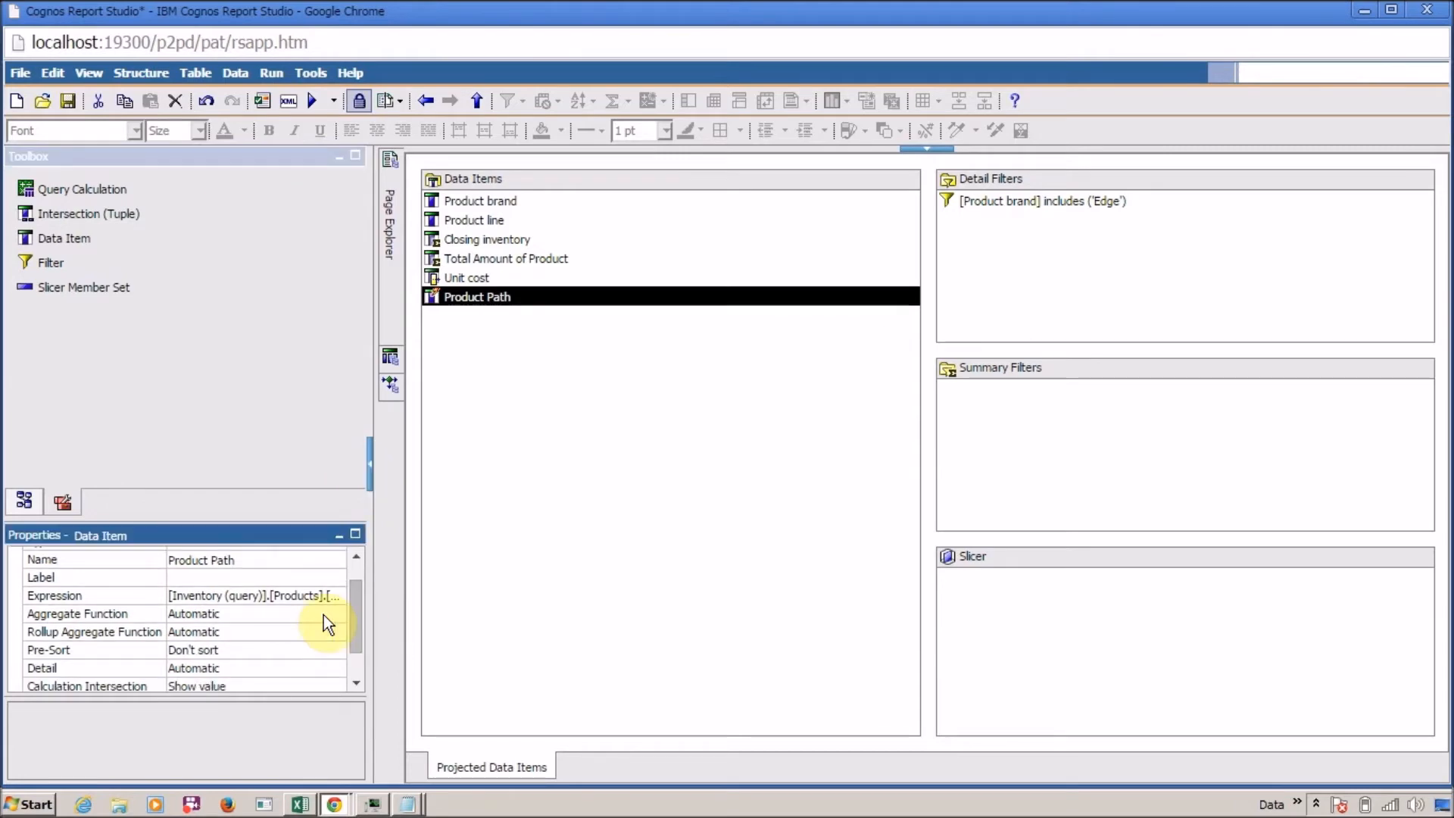
pyautogui.click(311, 615)
pyautogui.click(329, 617)
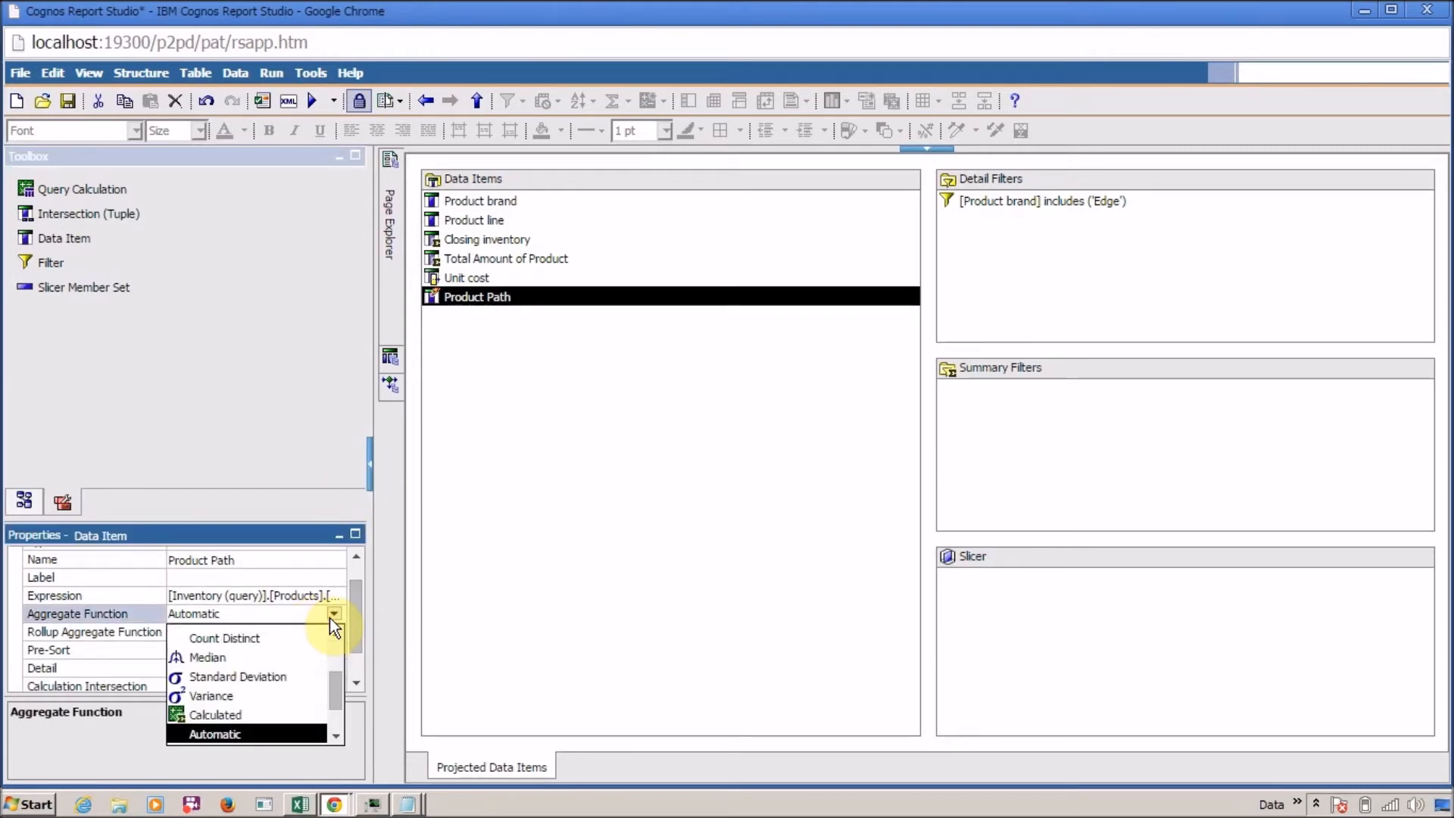
pyautogui.scroll(3, 332, 665)
pyautogui.click(292, 639)
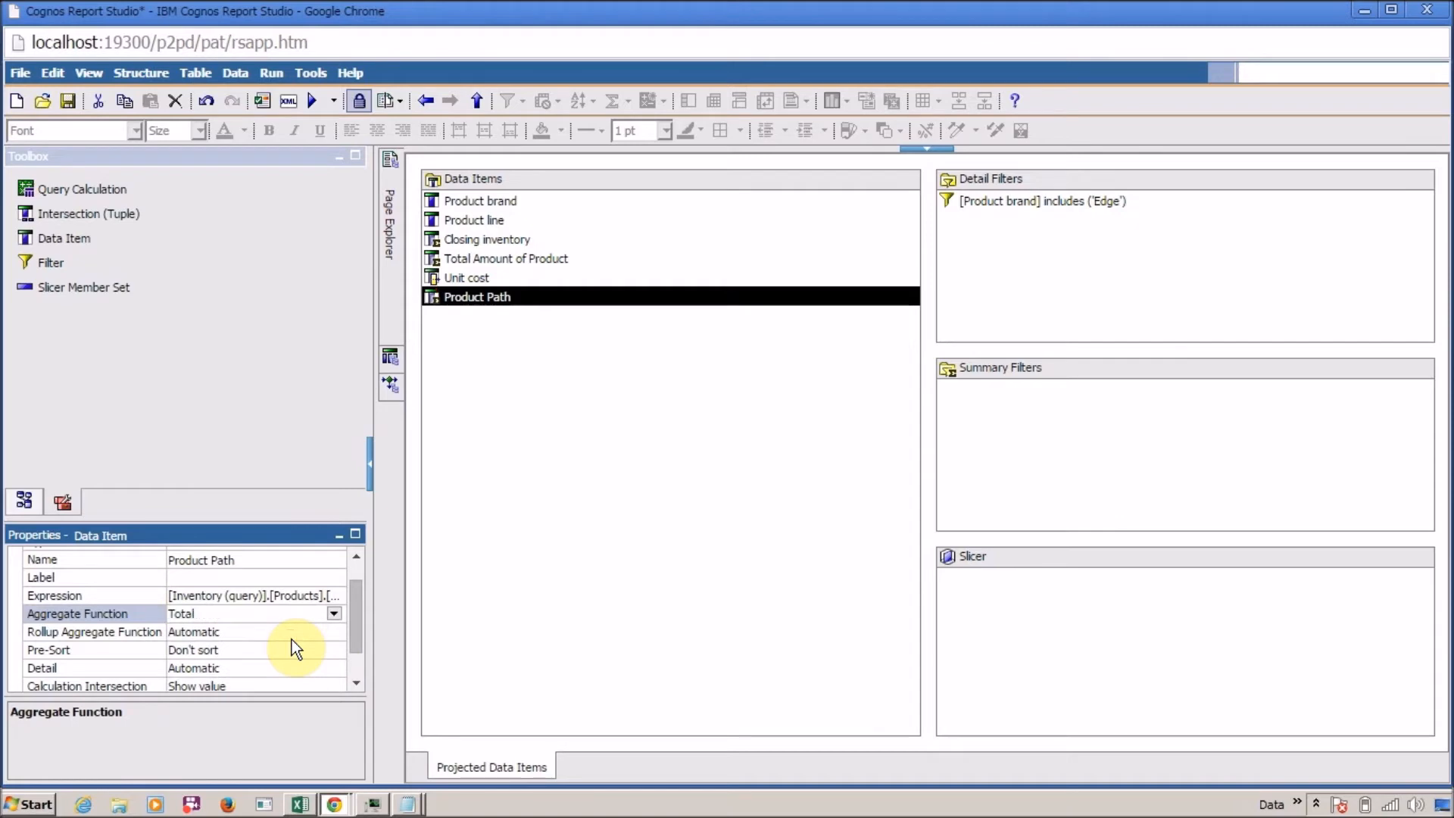
pyautogui.click(334, 615)
pyautogui.moveTo(335, 659); pyautogui.dragTo(326, 753)
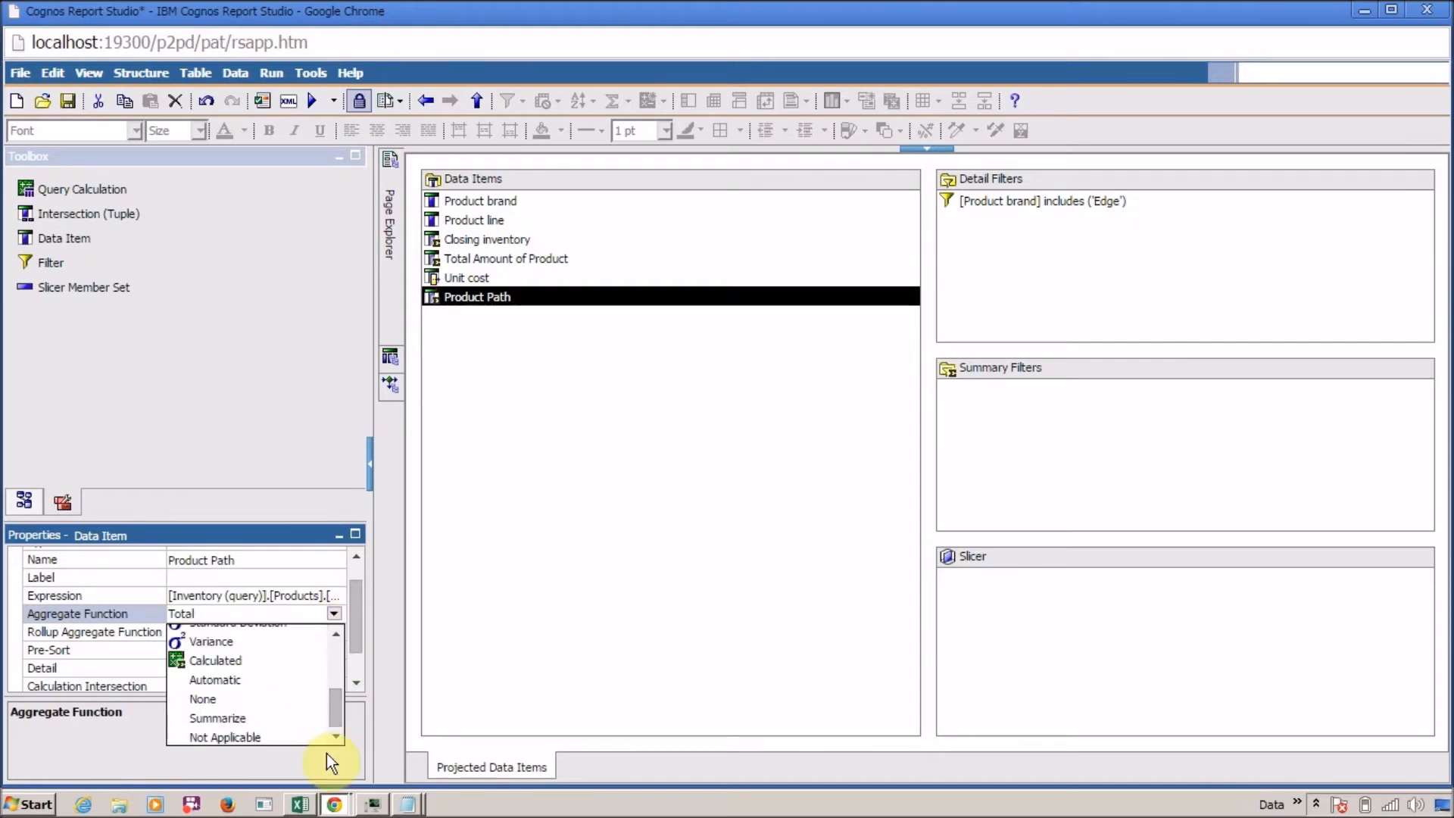
pyautogui.click(282, 697)
# Step: Set the Rollup Aggregate Function of Product Path to None and save the report
pyautogui.click(330, 634)
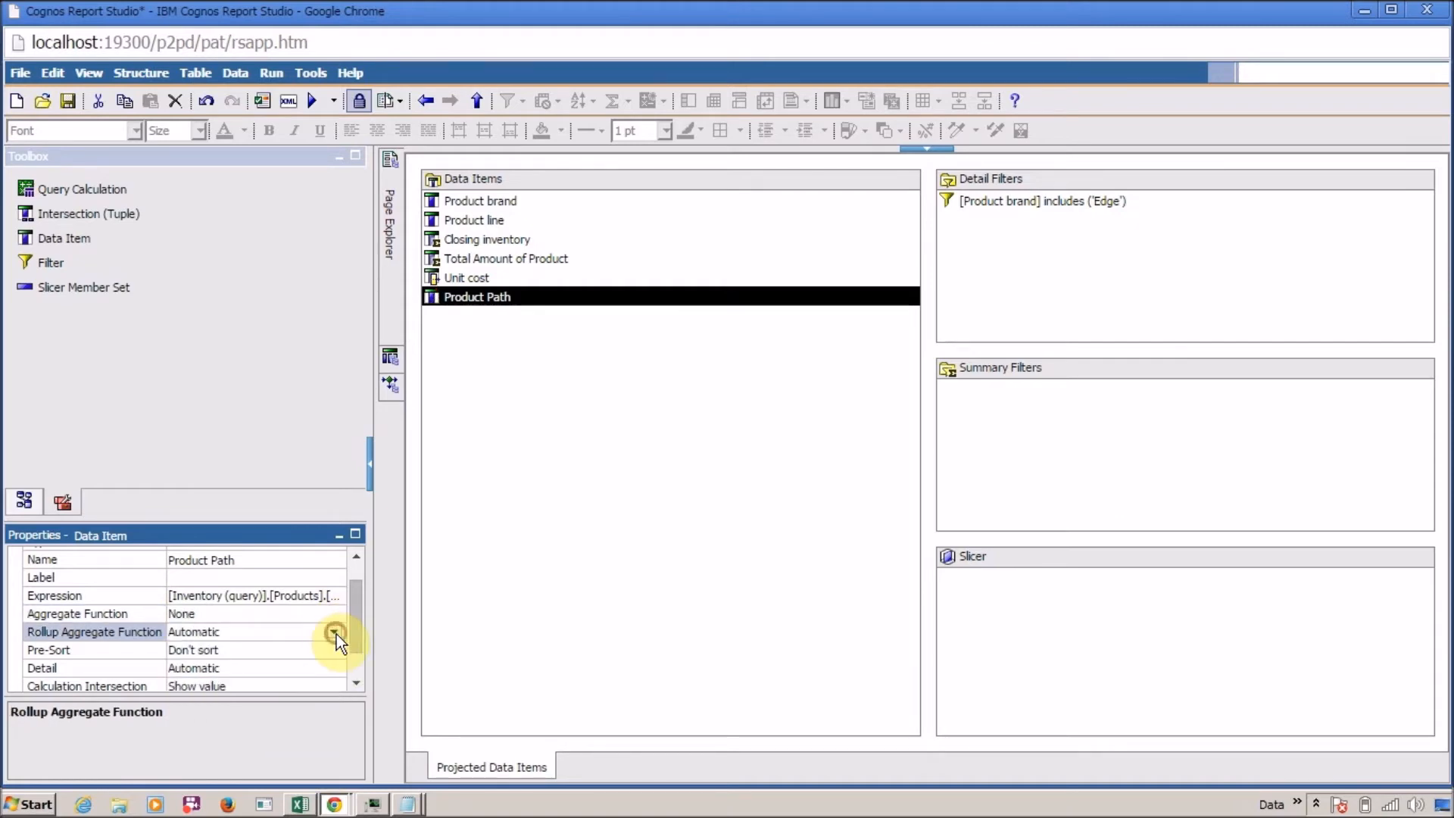
pyautogui.click(335, 632)
pyautogui.moveTo(328, 691); pyautogui.dragTo(338, 743)
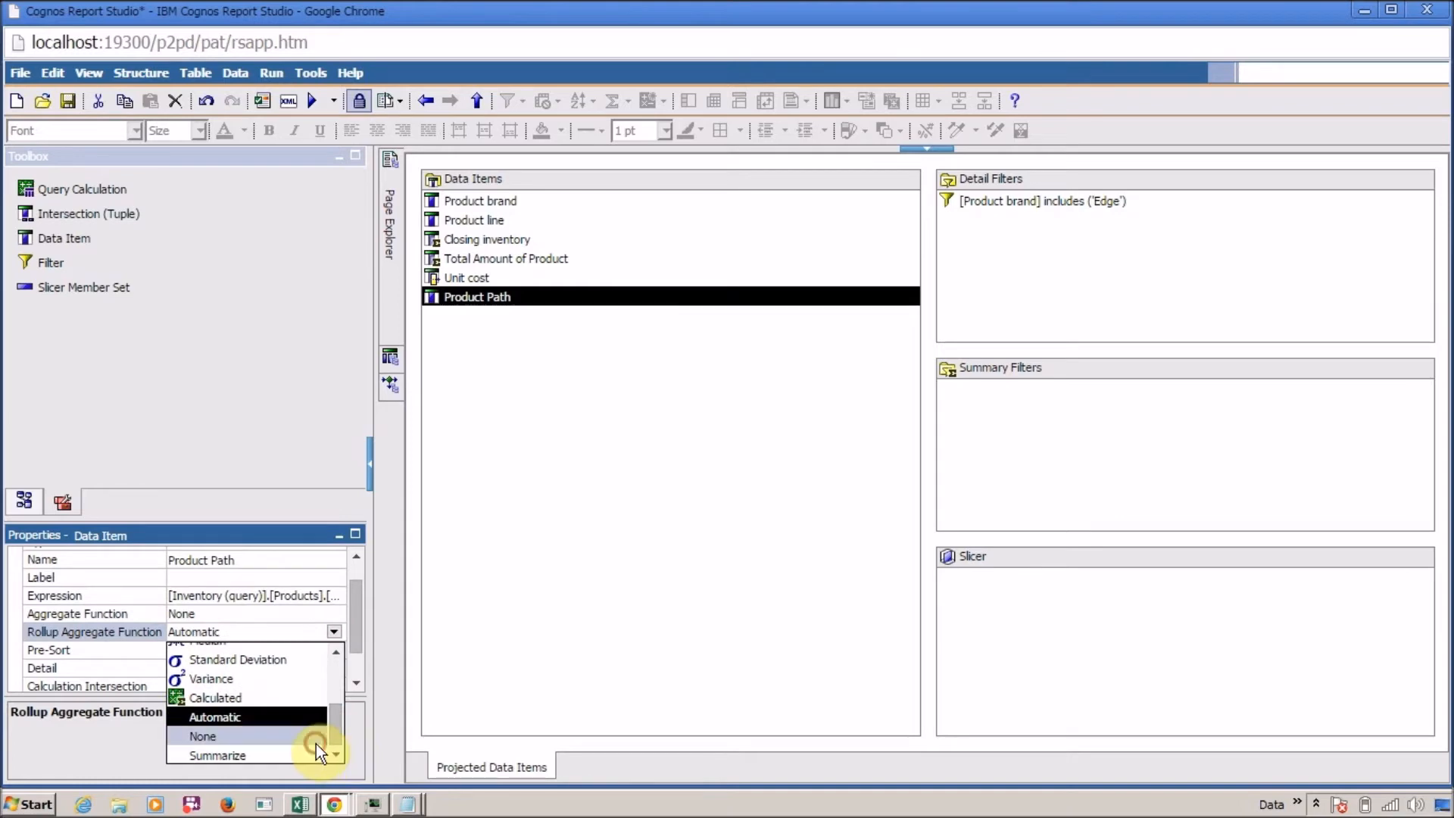
pyautogui.click(316, 741)
pyautogui.click(67, 101)
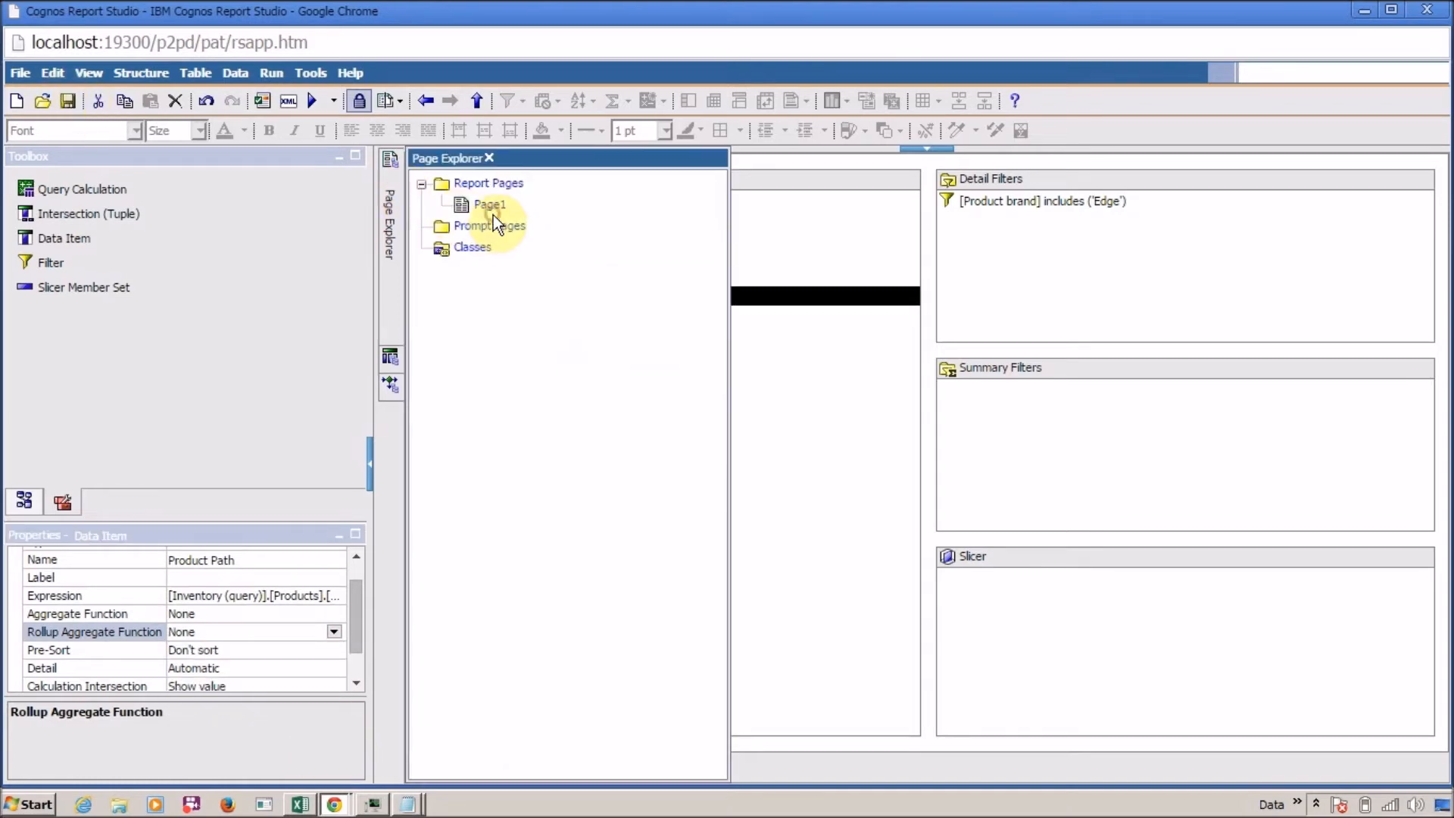
# Step: Open report page Page1 and insert the Product Path data item as the list's first column, before Product brand
pyautogui.click(493, 208)
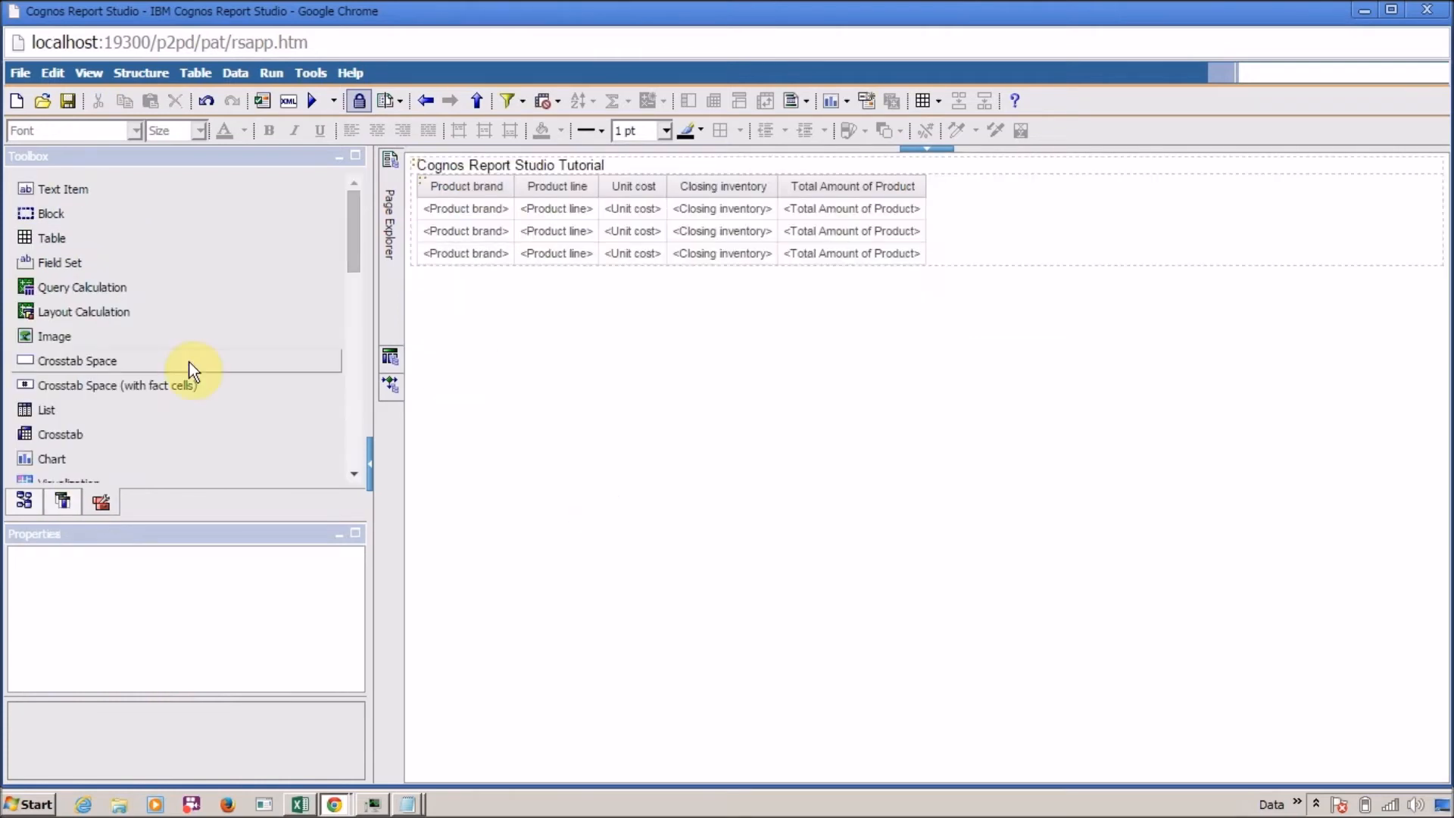
pyautogui.moveTo(350, 210); pyautogui.dragTo(351, 281)
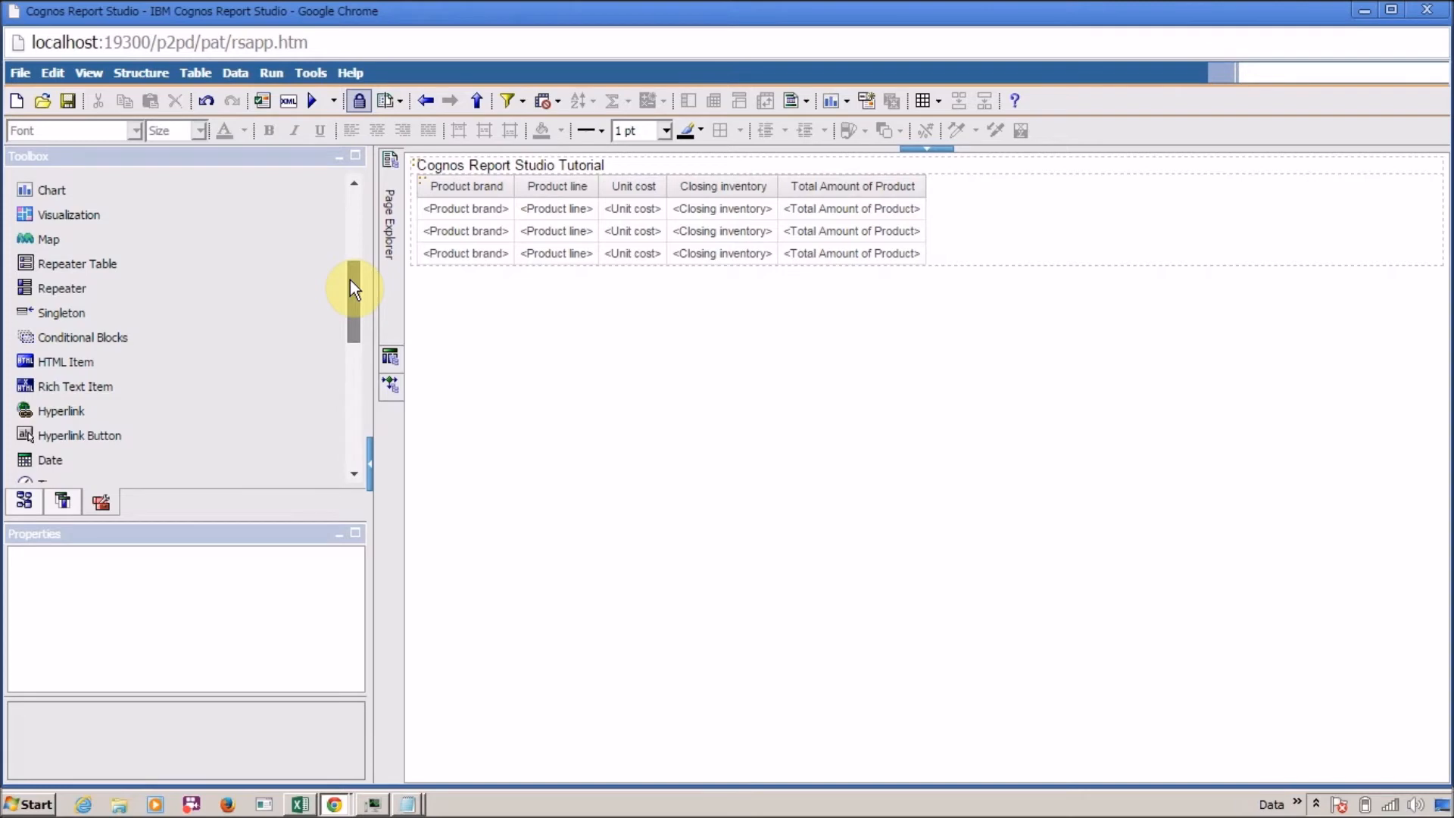
pyautogui.moveTo(350, 280); pyautogui.dragTo(339, 162)
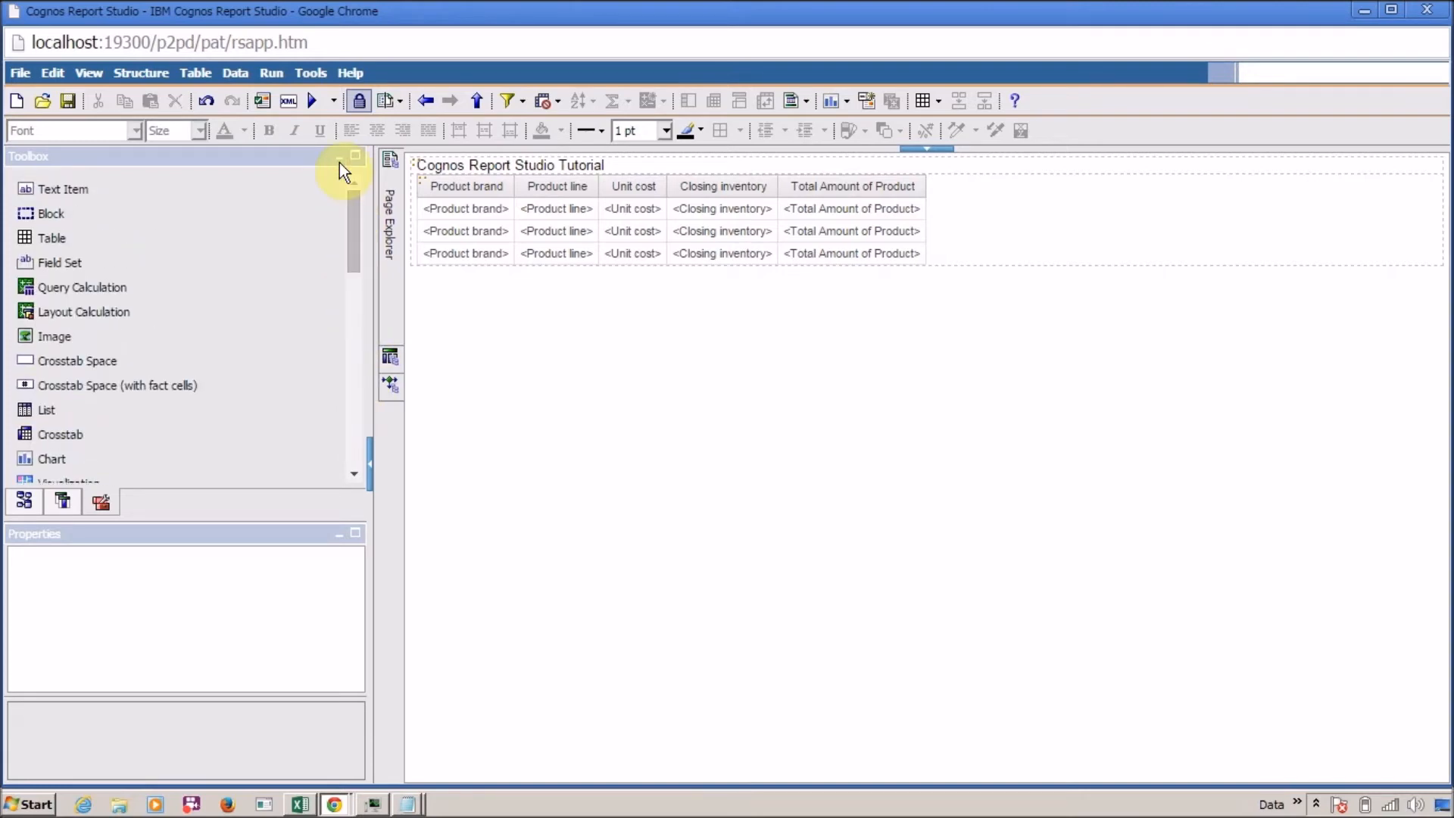
pyautogui.click(64, 504)
pyautogui.moveTo(111, 321); pyautogui.dragTo(424, 235)
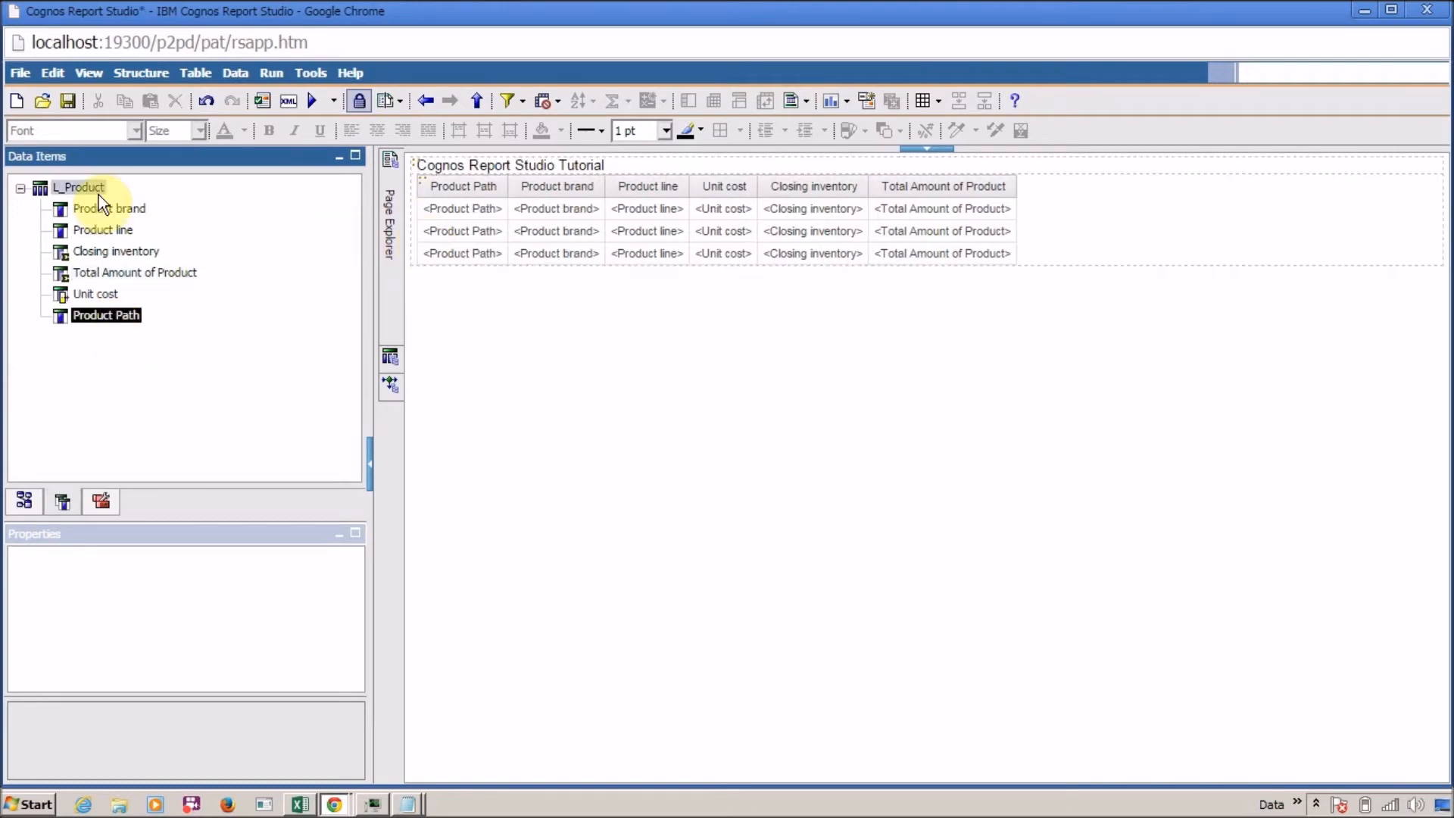
# Step: Add Product from the source's Products folder between the Product brand and Product line columns and run the report
pyautogui.click(34, 504)
pyautogui.doubleClick(89, 405)
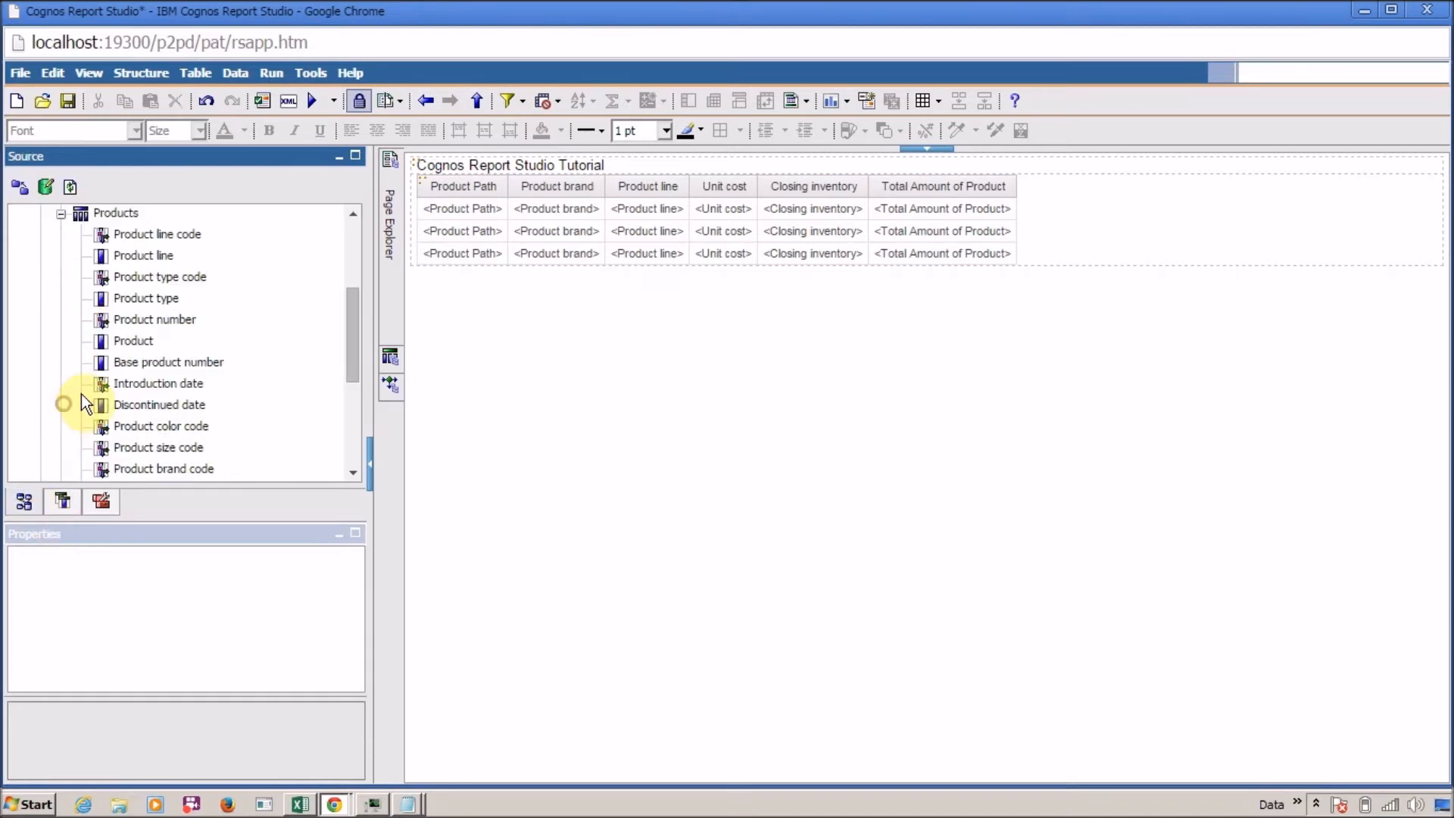
pyautogui.click(137, 341)
pyautogui.moveTo(472, 180); pyautogui.dragTo(639, 228)
pyautogui.click(313, 105)
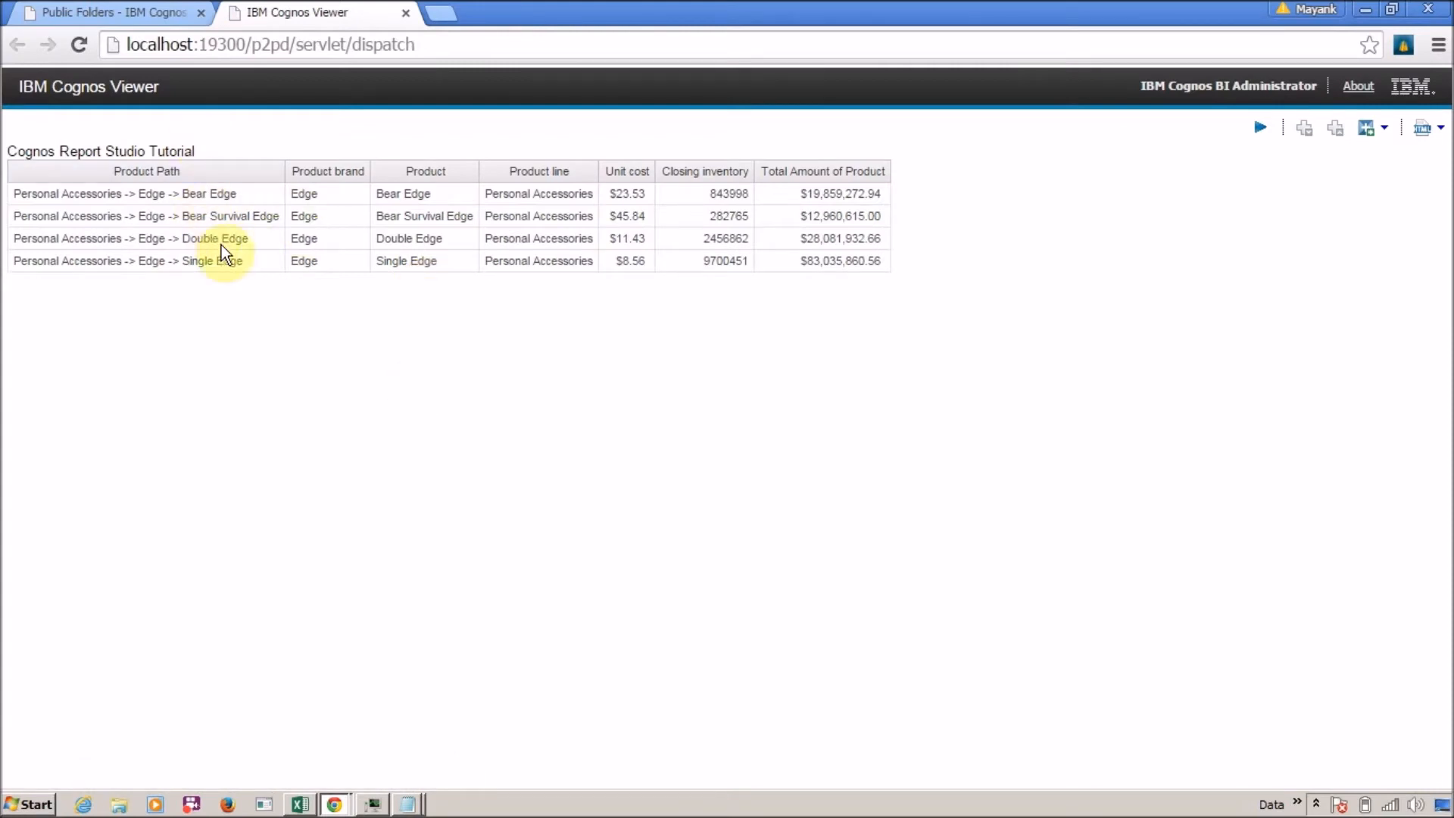
# Step: Compare the Product Path values with the Product line and Product columns in the report output, and switch back to Report Studio
pyautogui.moveTo(471, 191); pyautogui.dragTo(518, 202)
pyautogui.doubleClick(518, 202)
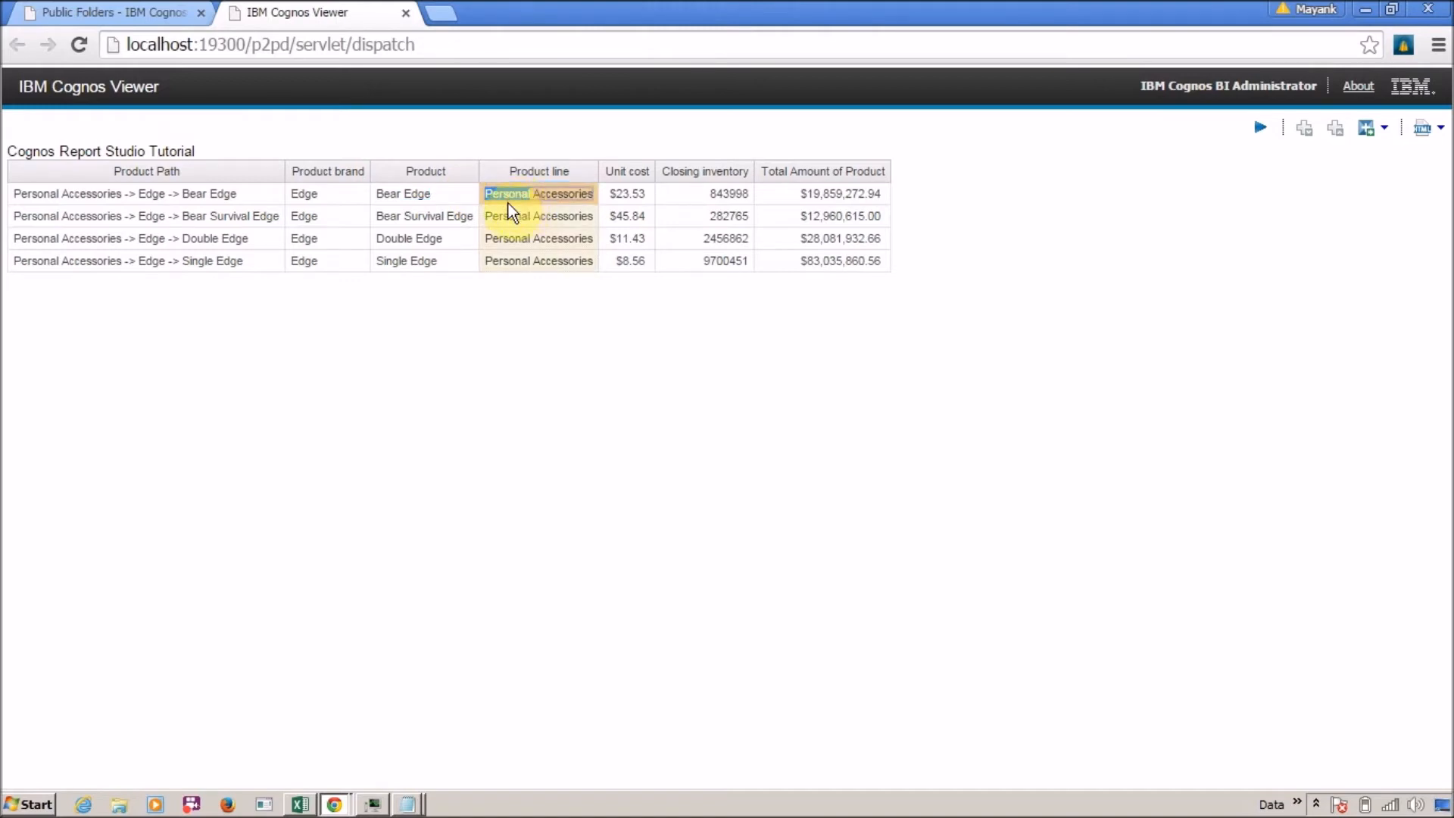
pyautogui.moveTo(432, 194); pyautogui.dragTo(394, 194)
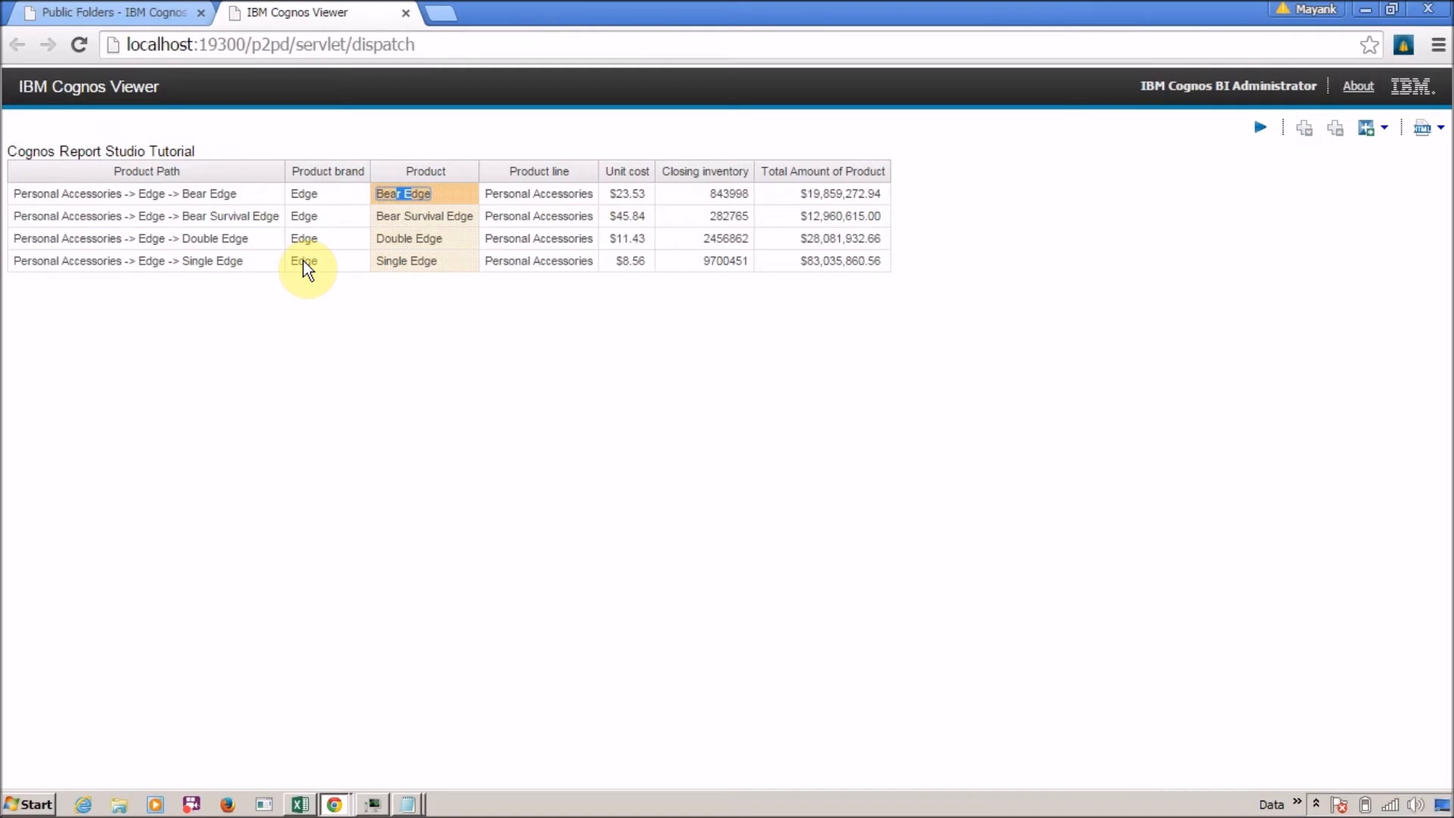
pyautogui.hotkey('alt', 'Tab')
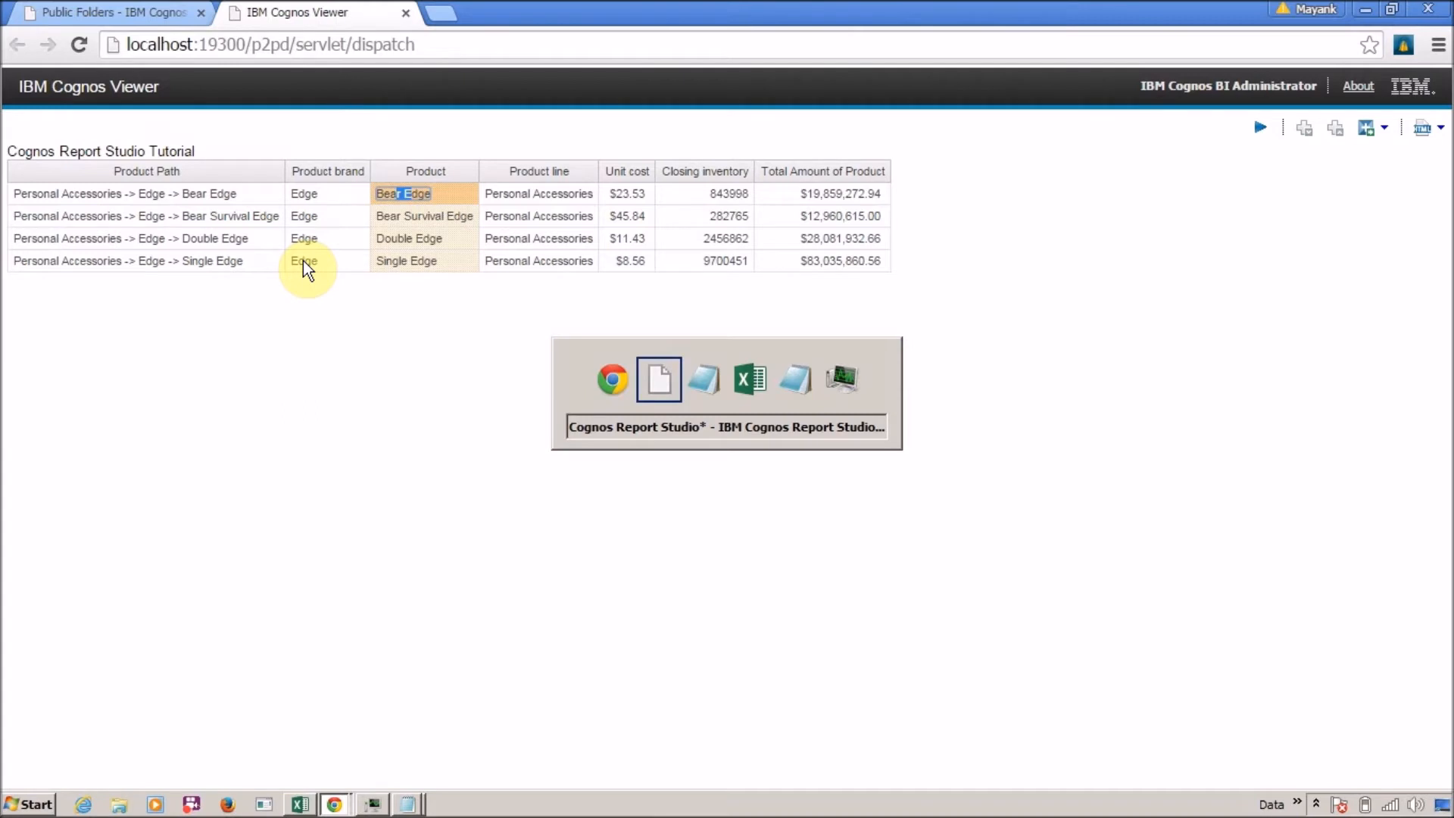
# Step: Switch to Notepad and write Column_1 || on an indented line below the Mobile -> Sony -> Model Number path, highlighting the || operator
pyautogui.hotkey('alt', 'Tab')
pyautogui.click(575, 231)
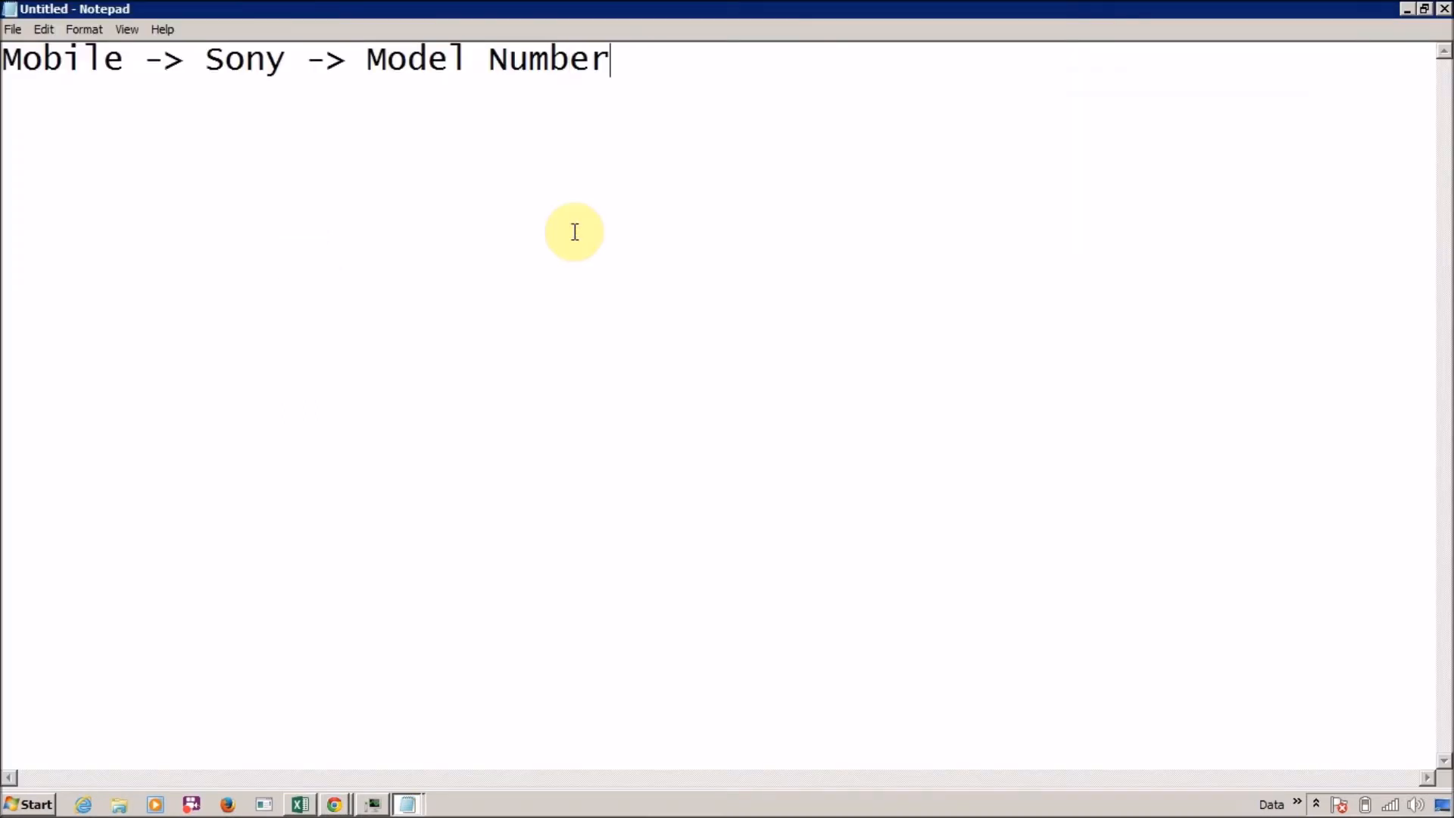
pyautogui.press('Return')
pyautogui.press('Return')
pyautogui.press('Tab')
pyautogui.write('Column_')
pyautogui.press('BackSpace')
pyautogui.write('+1')
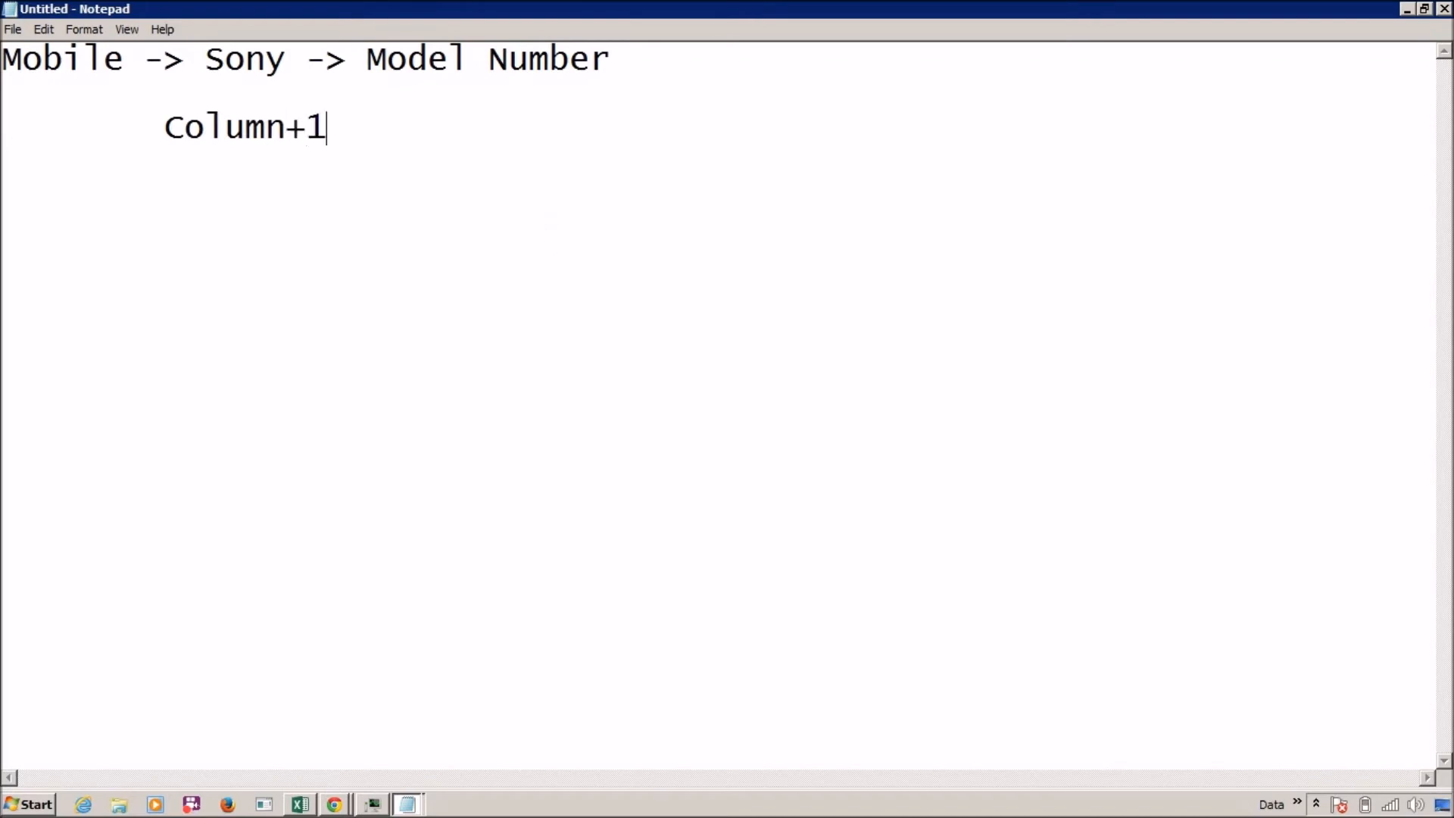
pyautogui.press('BackSpace')
pyautogui.press('BackSpace')
pyautogui.write('_1 ||')
pyautogui.hotkey('shift', 'Left')
pyautogui.hotkey('shift', 'Left')
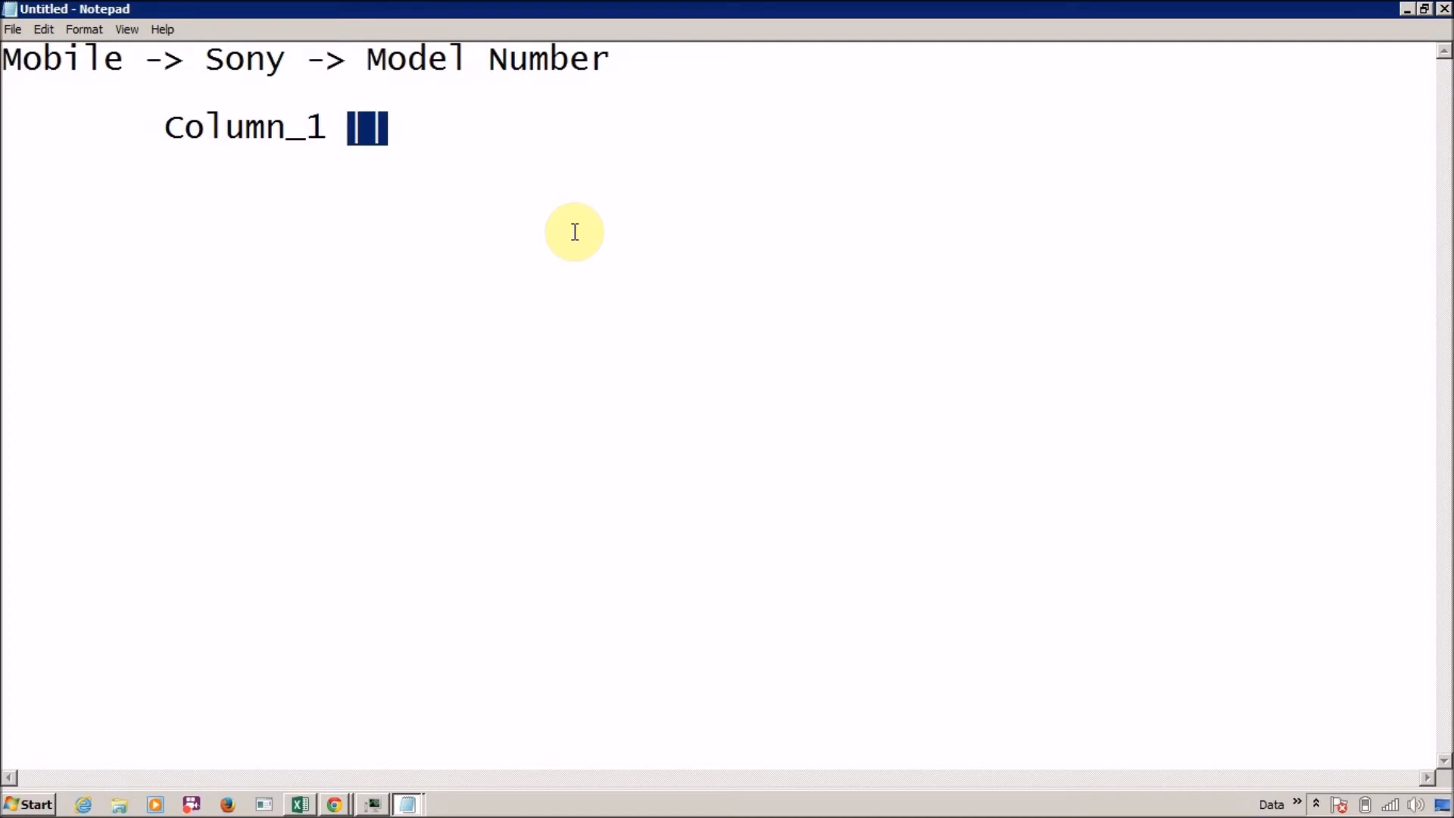
# Step: Highlight Column_1 in the Notepad example and complete the line with Column_2 after the || operator
pyautogui.press('Left')
pyautogui.press('Left')
pyautogui.hotkey('ctrl', 'shift', 'Left')
pyautogui.press('End')
pyautogui.write('Column')
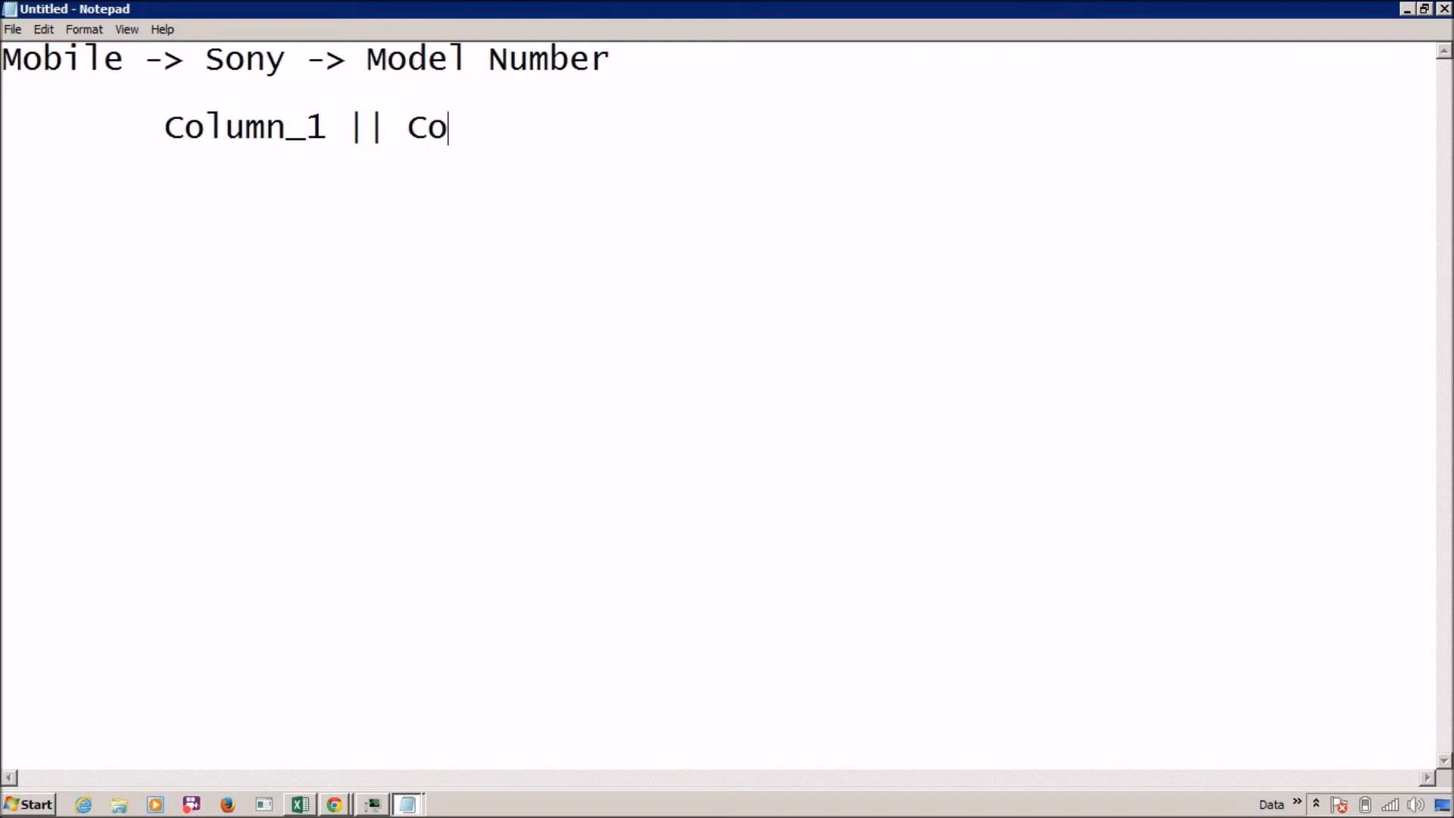
pyautogui.press('BackSpace')
pyautogui.write('_2')
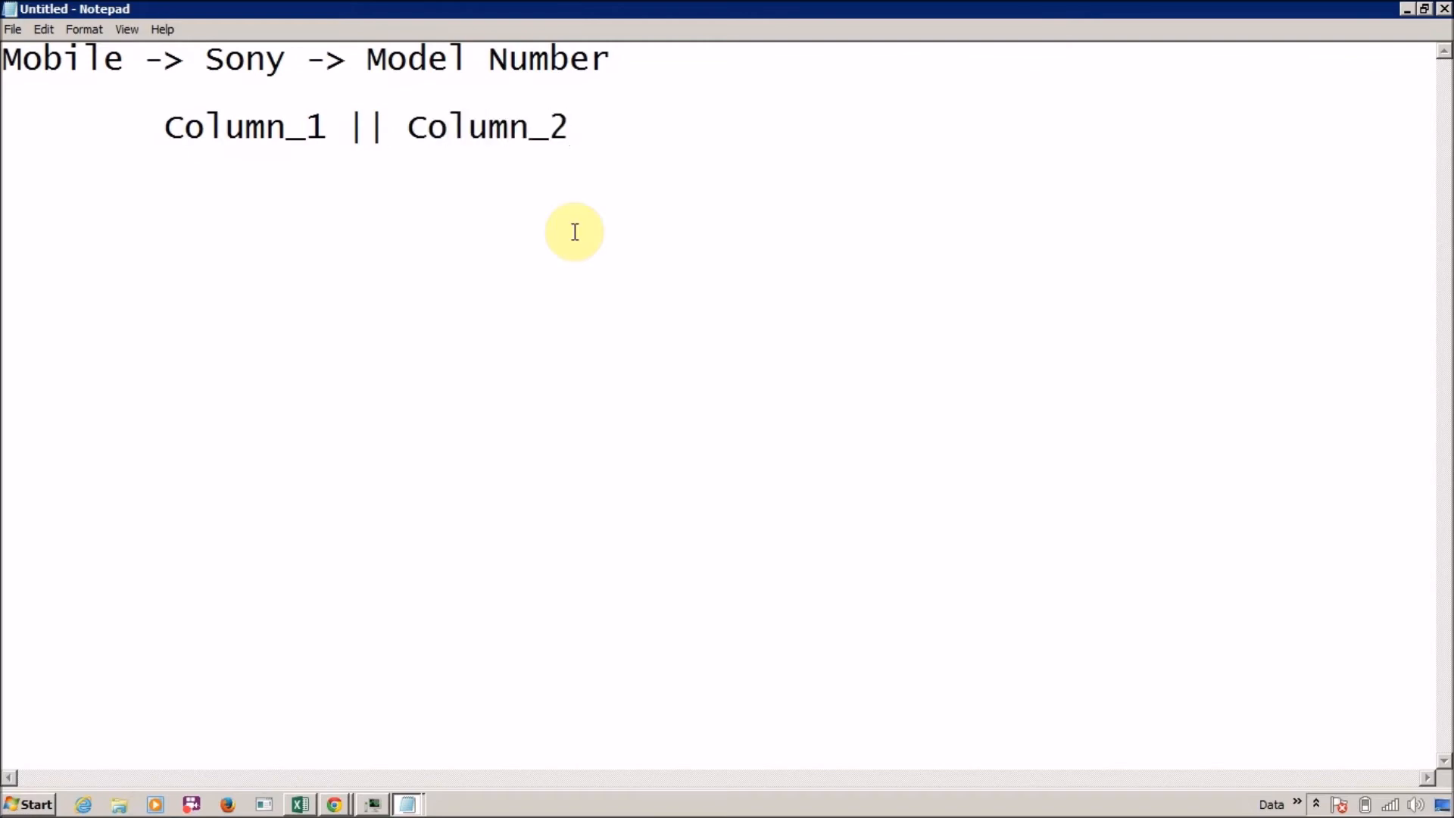
# Step: Switch back to Report Studio and open the L_Product query from the query list
pyautogui.hotkey('alt', 'Tab')
pyautogui.hotkey('alt', 'Tab')
pyautogui.hotkey('alt', 'Tab')
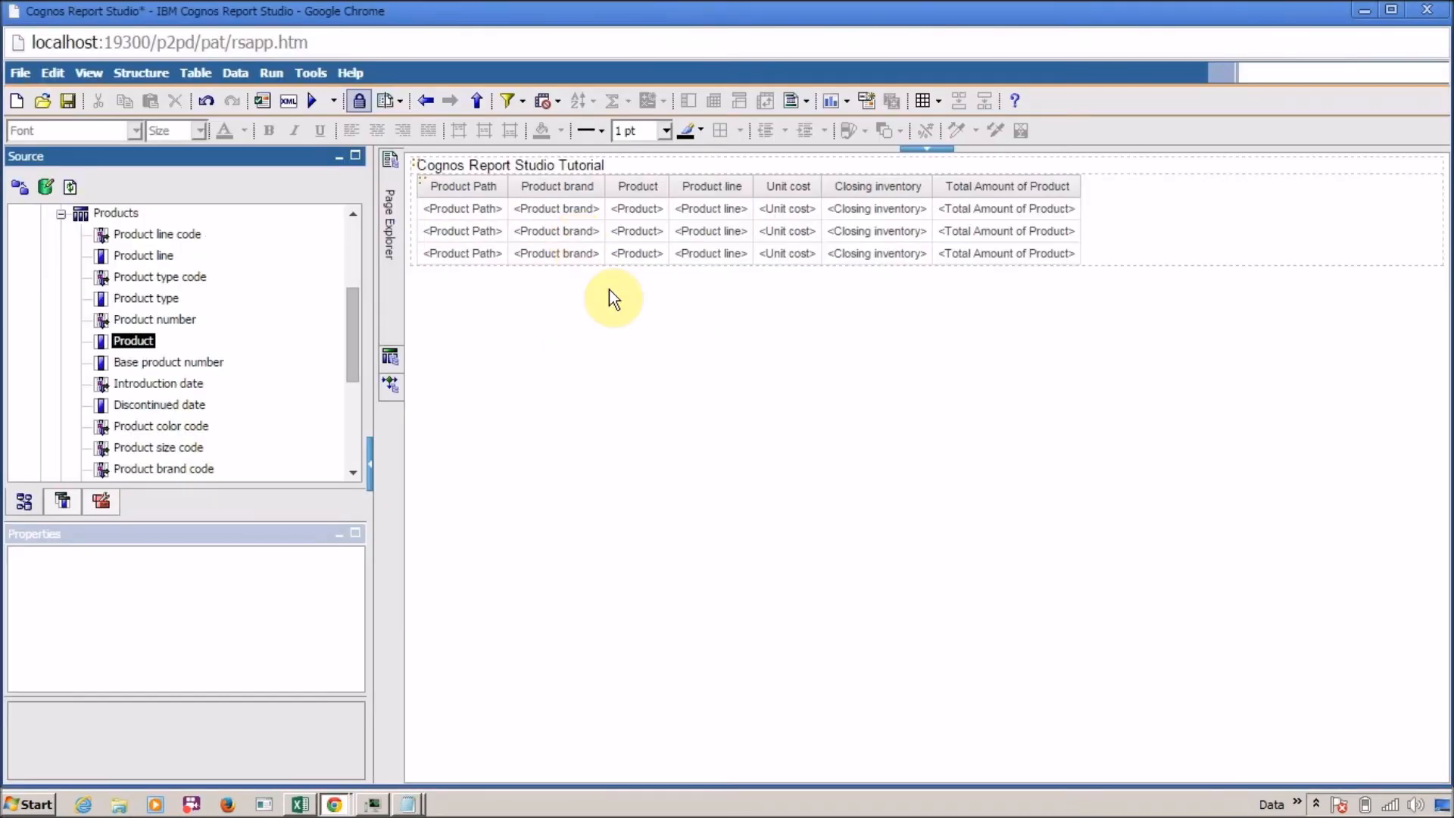
pyautogui.click(680, 434)
pyautogui.moveTo(393, 367)
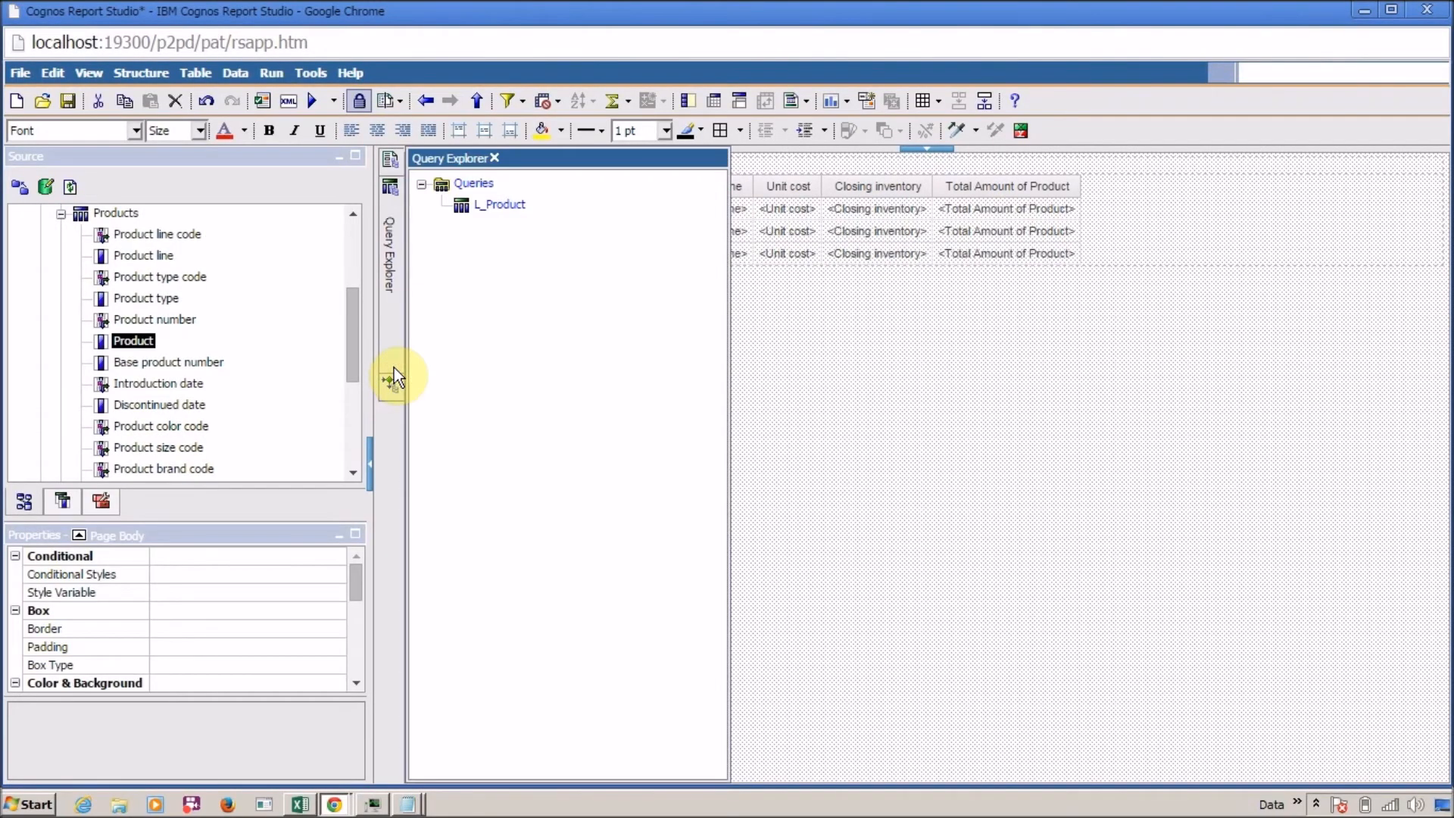
pyautogui.doubleClick(497, 204)
pyautogui.click(475, 316)
pyautogui.click(480, 428)
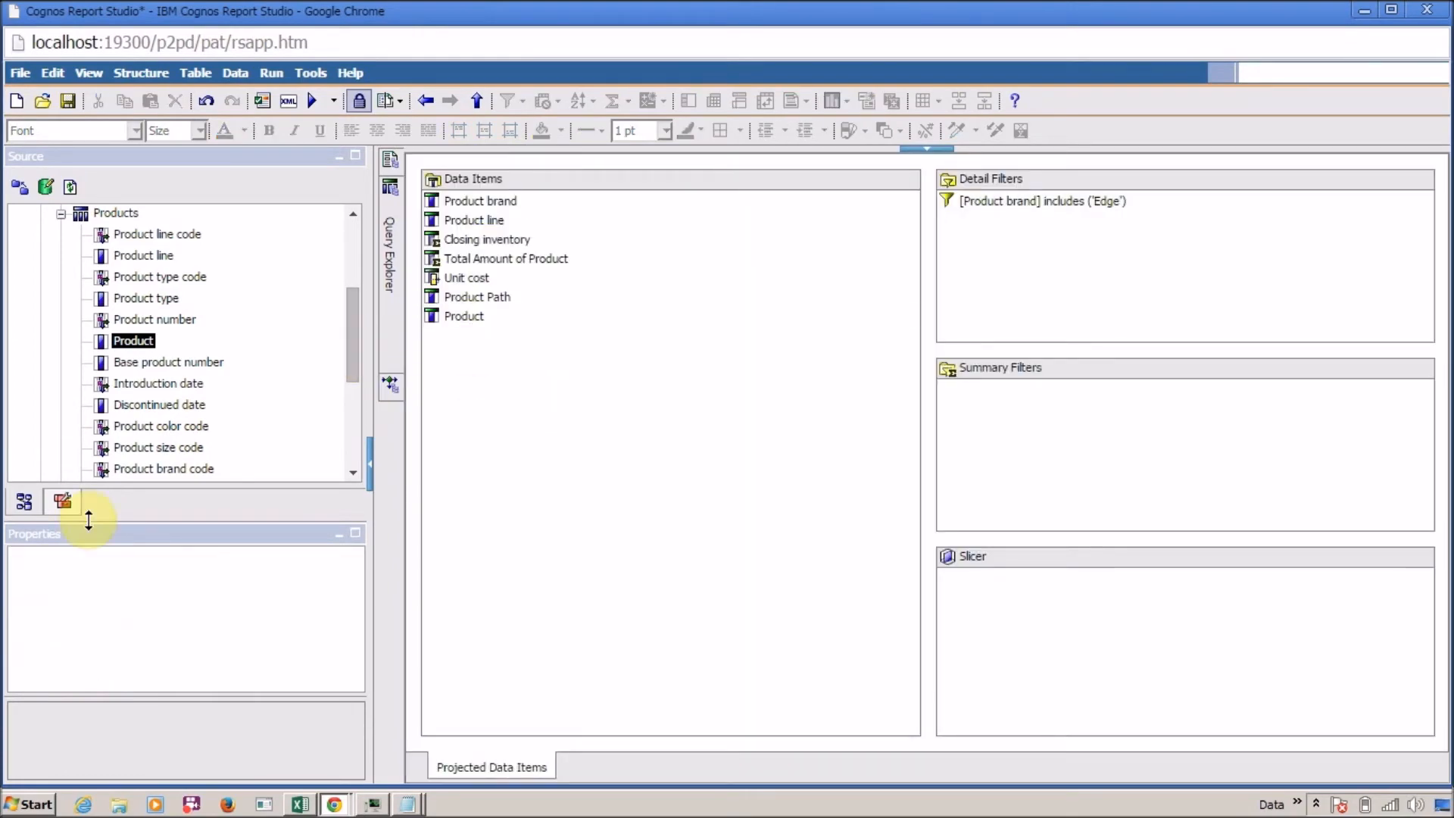
# Step: Add a new data item to the L_Product query and name it Combine String
pyautogui.click(65, 502)
pyautogui.moveTo(65, 237); pyautogui.dragTo(495, 397)
pyautogui.click(621, 208)
pyautogui.hotkey('ctrl', 'a')
pyautogui.press('BackSpace')
pyautogui.write('Combine')
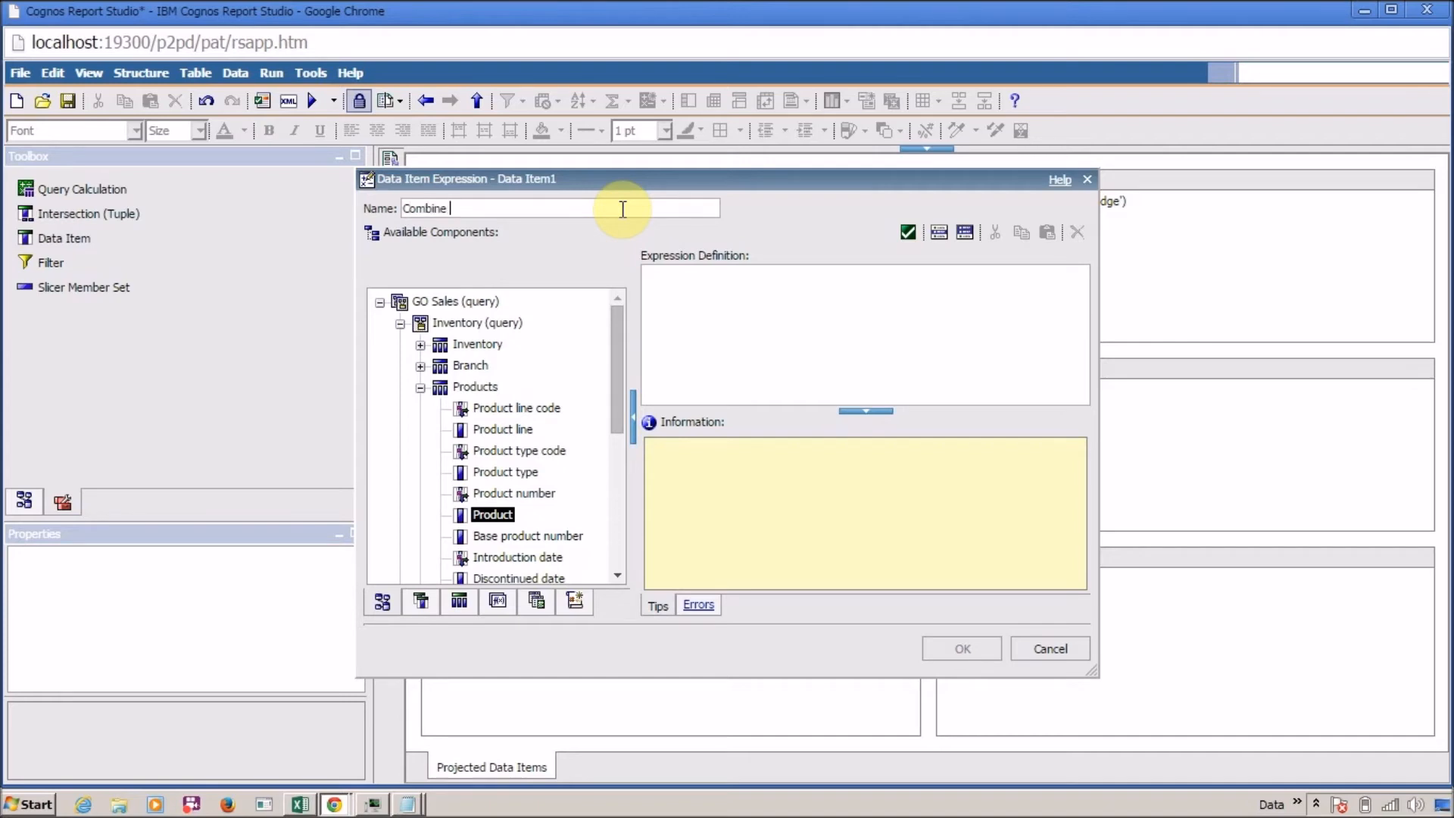
pyautogui.write(' String')
# Step: Define the Combine String expression as 'Hello ' || 'World !!!' and highlight the || operator
pyautogui.click(781, 374)
pyautogui.write("'")
pyautogui.press('BackSpace')
pyautogui.write("'Hell")
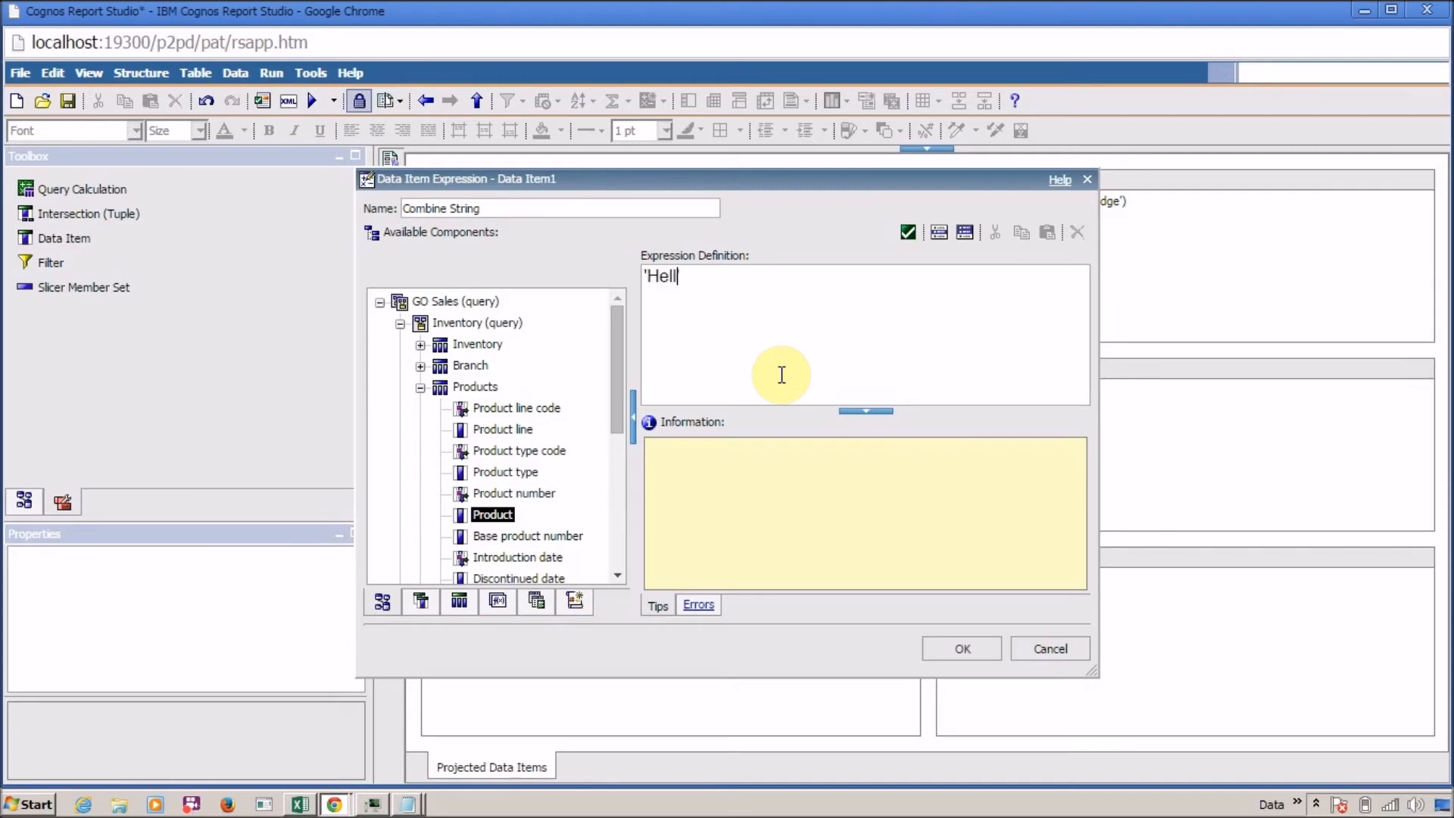
pyautogui.write("o ' || 'World !!!'")
pyautogui.press('Left')
pyautogui.press('Left')
pyautogui.press('Left')
pyautogui.press('Left')
pyautogui.press('Left')
pyautogui.press('Left')
pyautogui.press('Left')
pyautogui.press('Left')
pyautogui.press('Left')
pyautogui.press('Left')
pyautogui.press('Left')
pyautogui.press('Left')
pyautogui.hotkey('shift', 'Left')
pyautogui.hotkey('shift', 'Left')
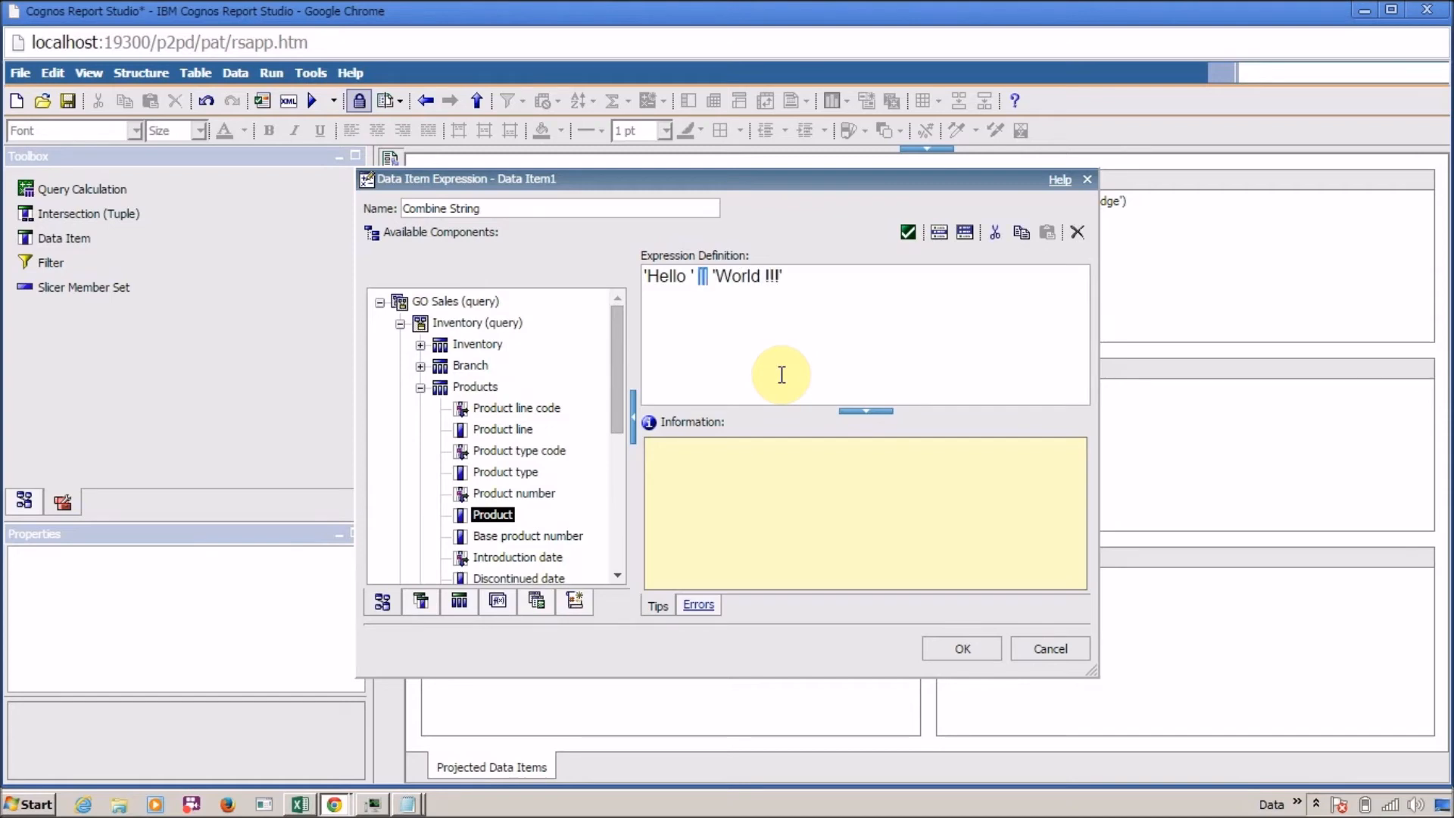
# Step: Look up the description of the || operator in the Operators group of the expression functions
pyautogui.click(422, 602)
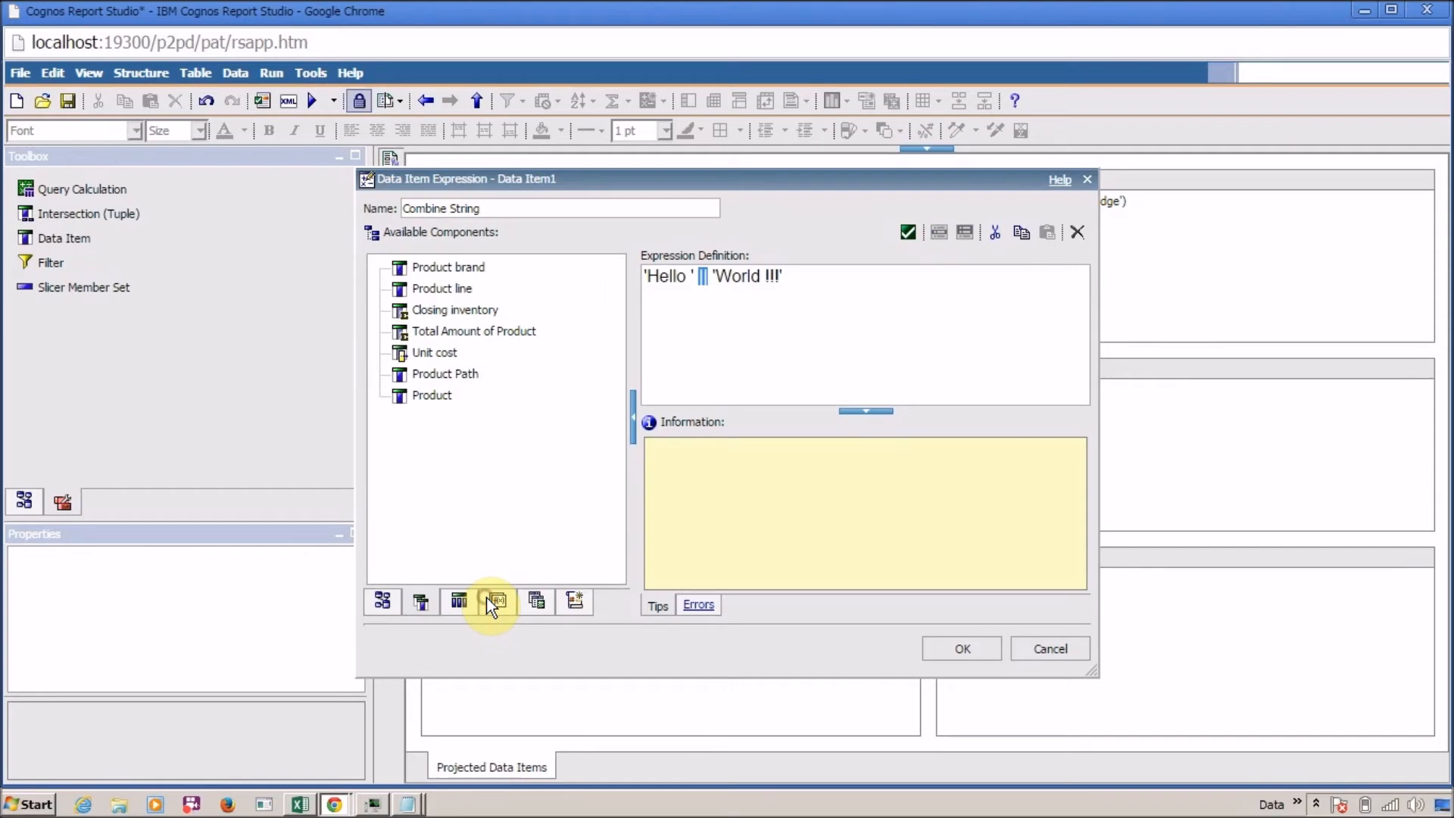
pyautogui.click(496, 601)
pyautogui.click(380, 269)
pyautogui.moveTo(615, 333); pyautogui.dragTo(643, 531)
pyautogui.click(428, 461)
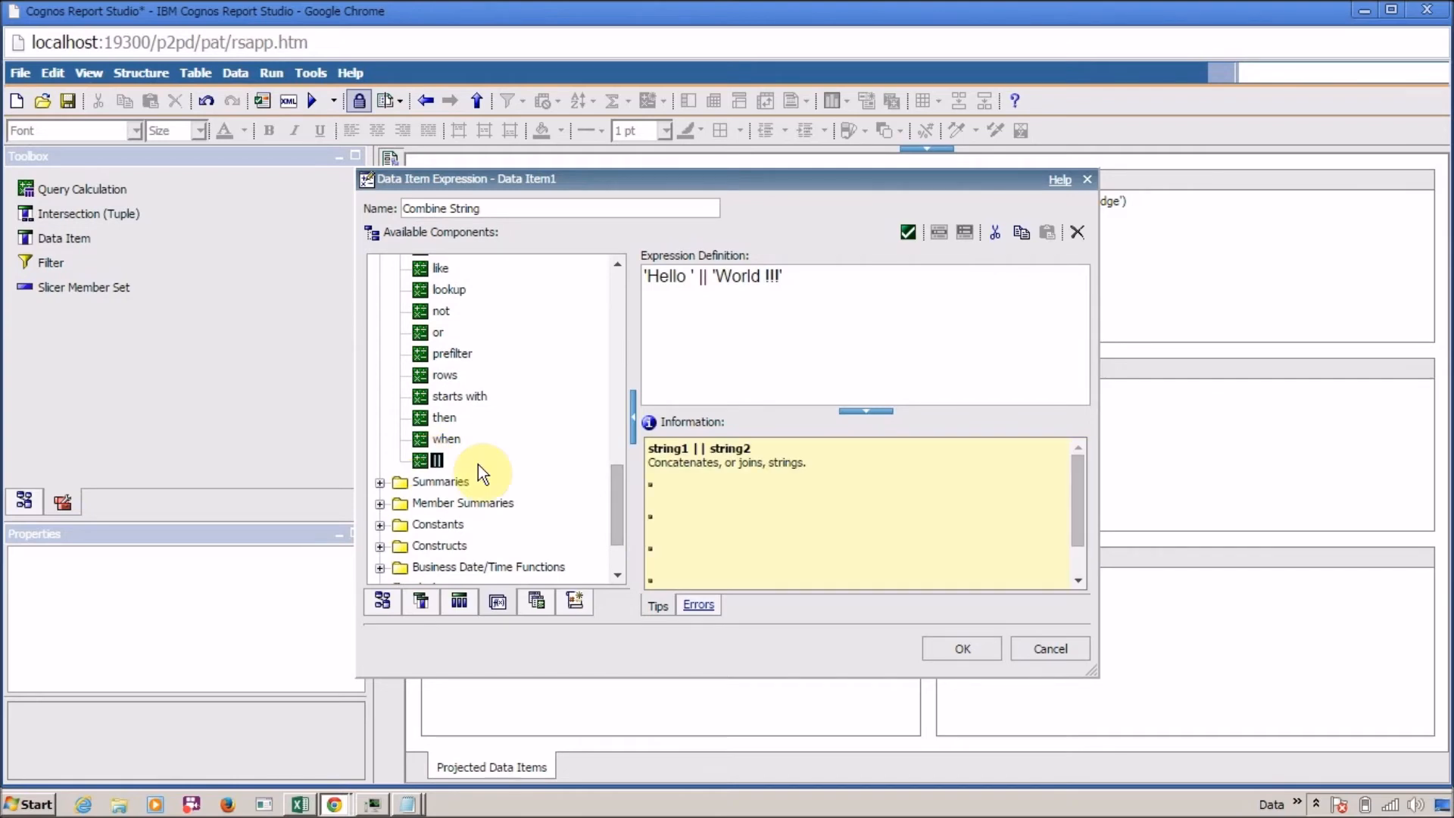
pyautogui.moveTo(1078, 510); pyautogui.dragTo(1050, 392)
# Step: Validate the Combine String expression and confirm the new data item
pyautogui.click(909, 233)
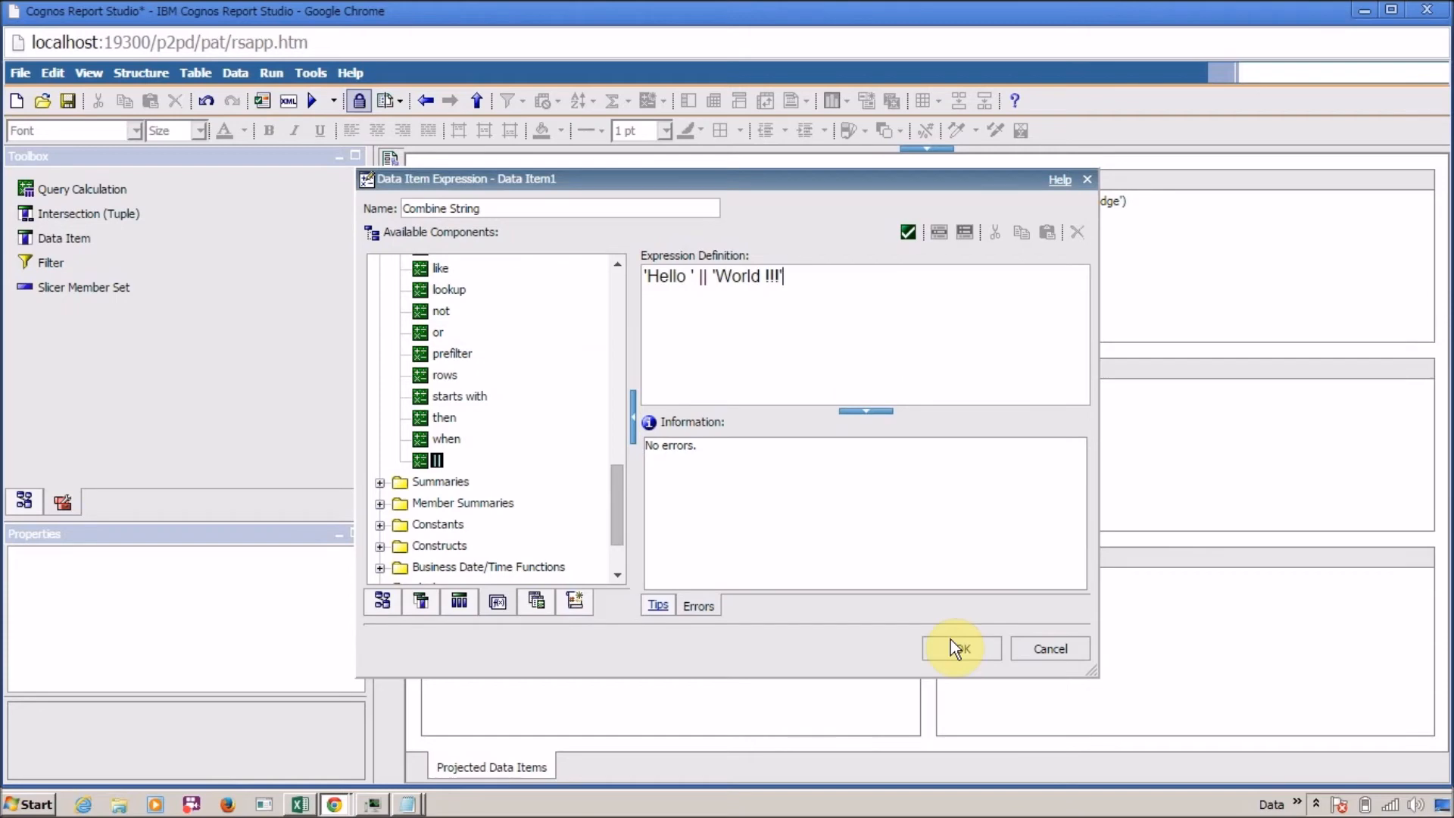
pyautogui.click(953, 646)
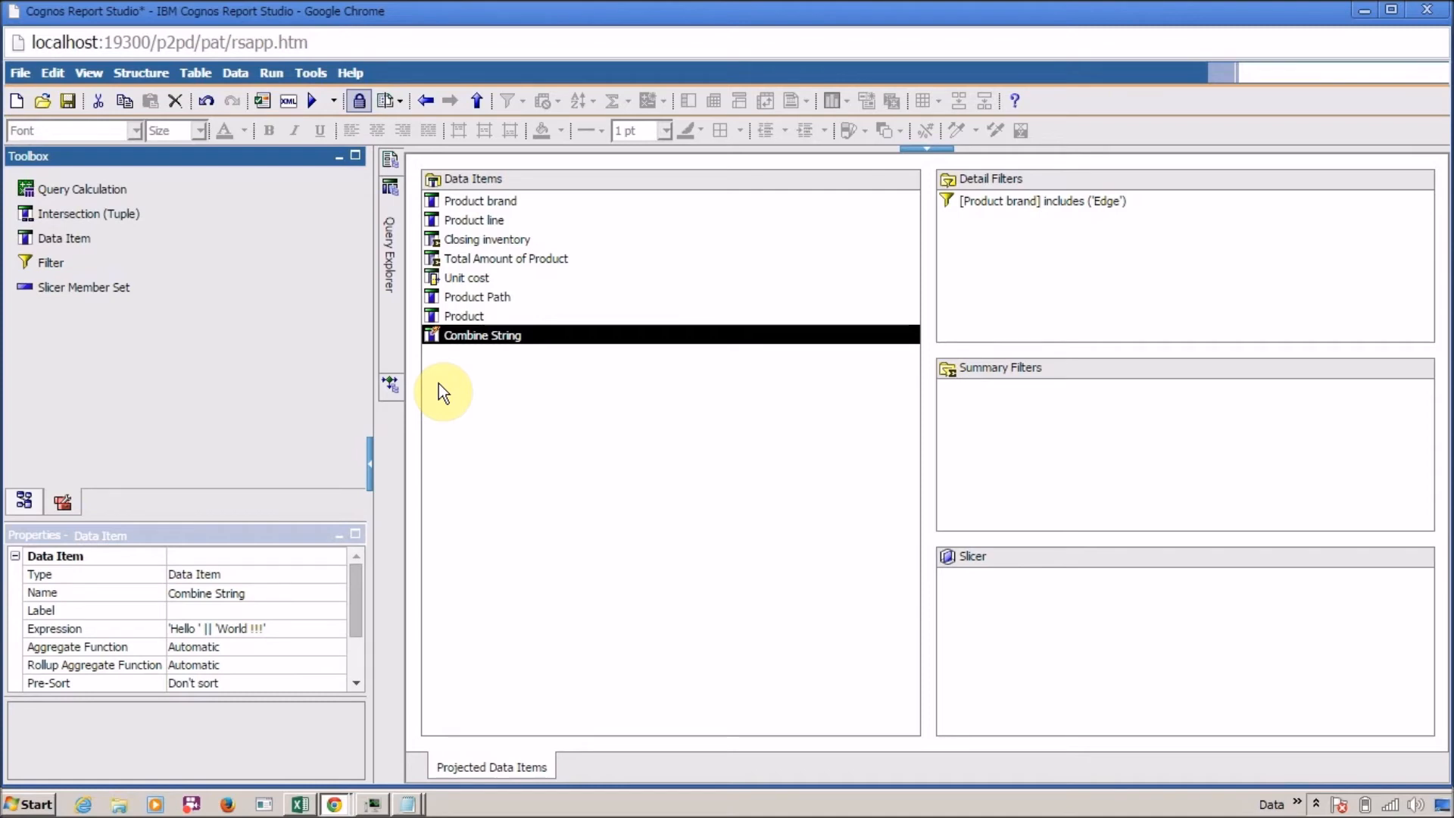
pyautogui.click(568, 416)
# Step: Delete the Combine String data item from the L_Product query
pyautogui.click(479, 334)
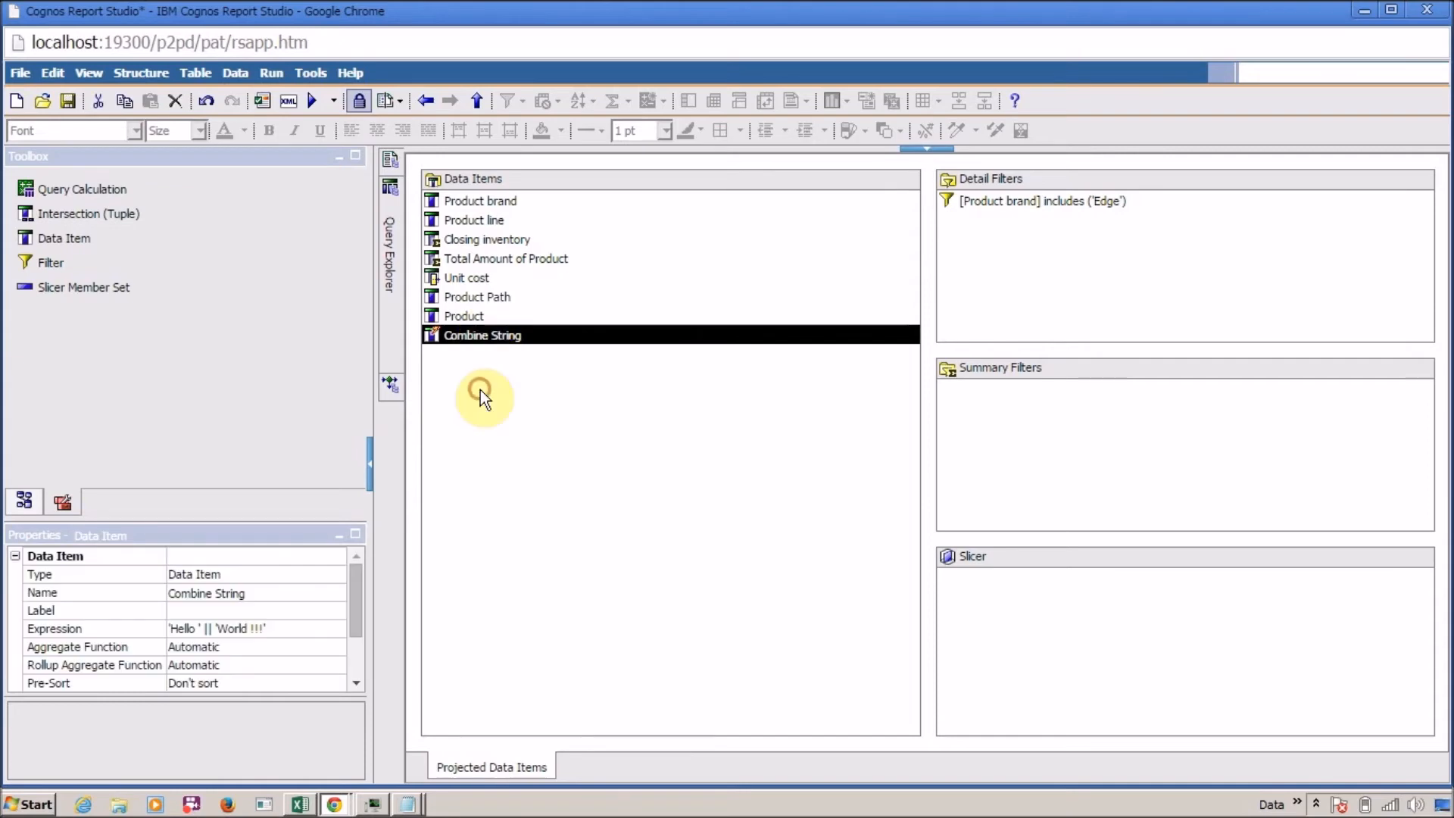
pyautogui.click(481, 390)
pyautogui.click(471, 332)
pyautogui.press('Delete')
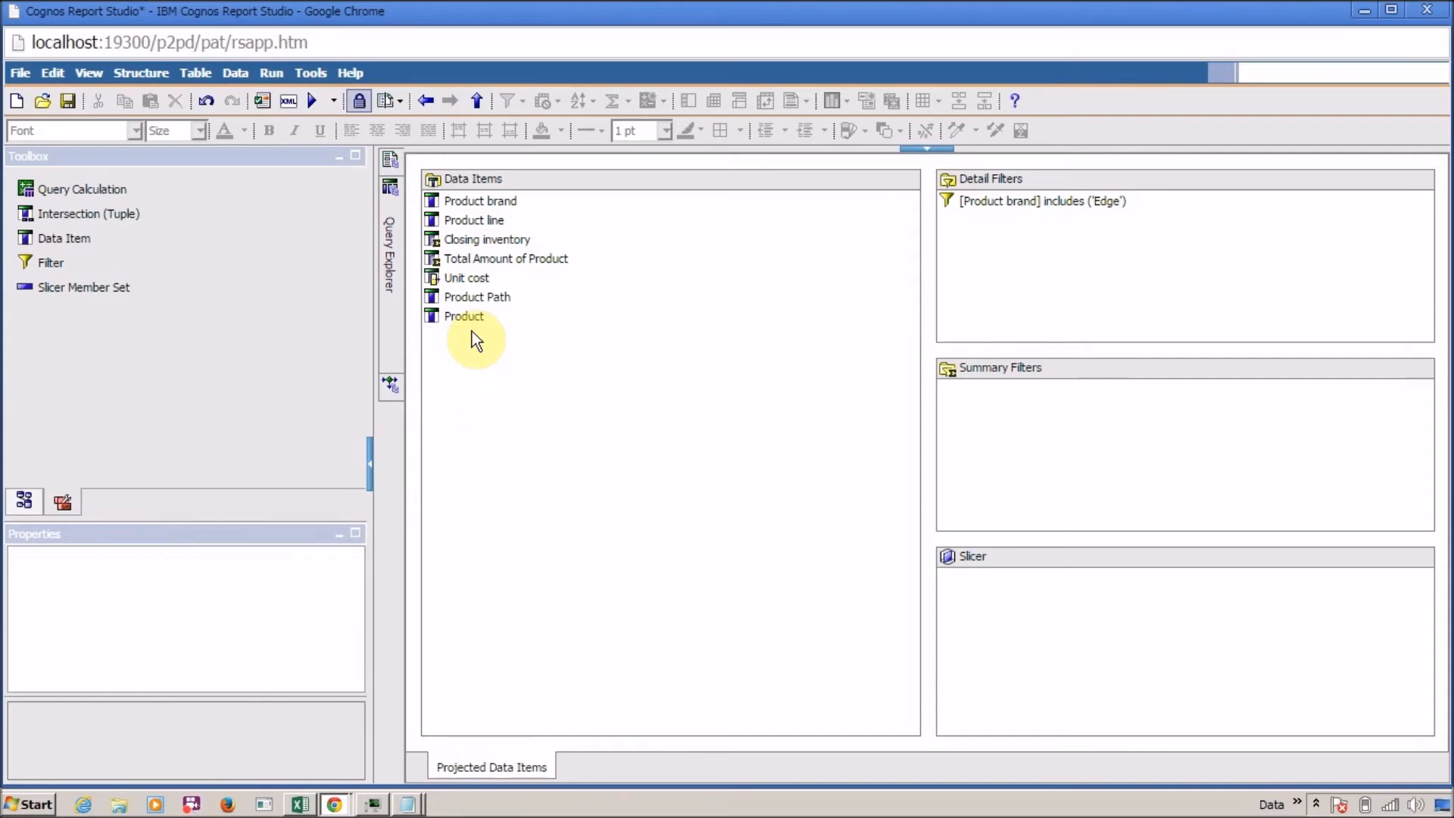
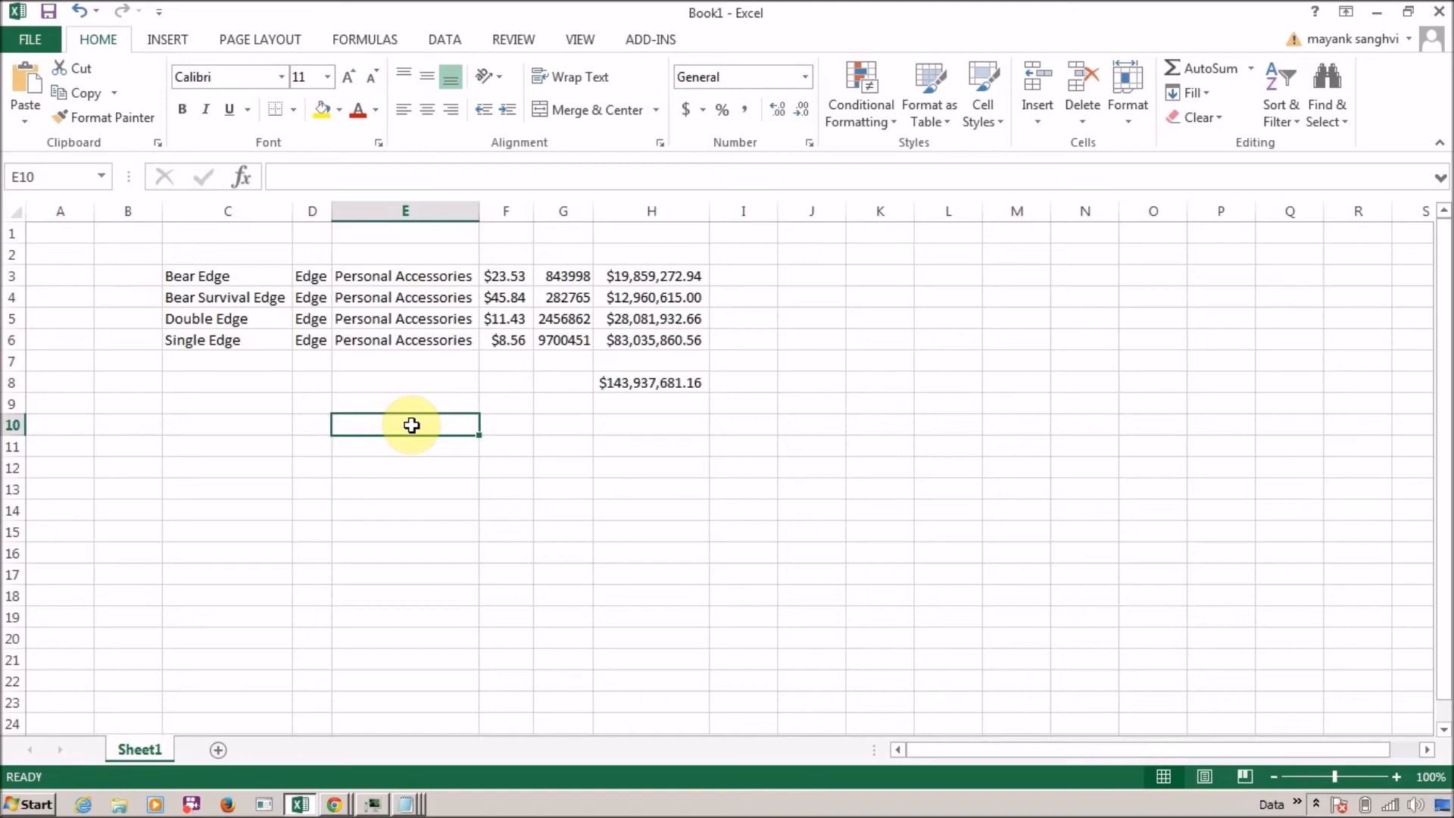
# Step: Switch back from Excel to Report Studio and add a new data item named Display Value to the query
pyautogui.hotkey('alt', 'Tab')
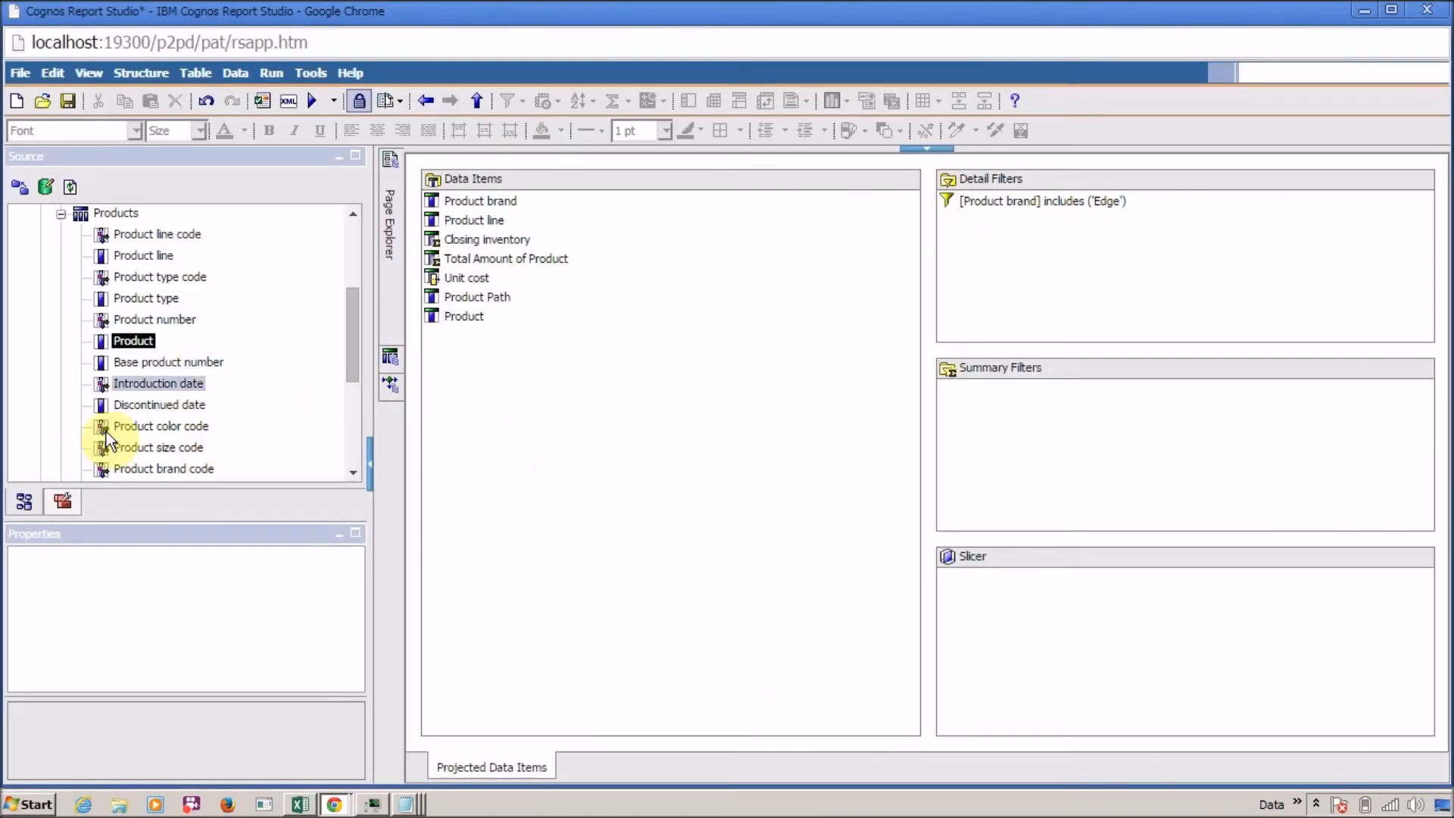
pyautogui.click(62, 502)
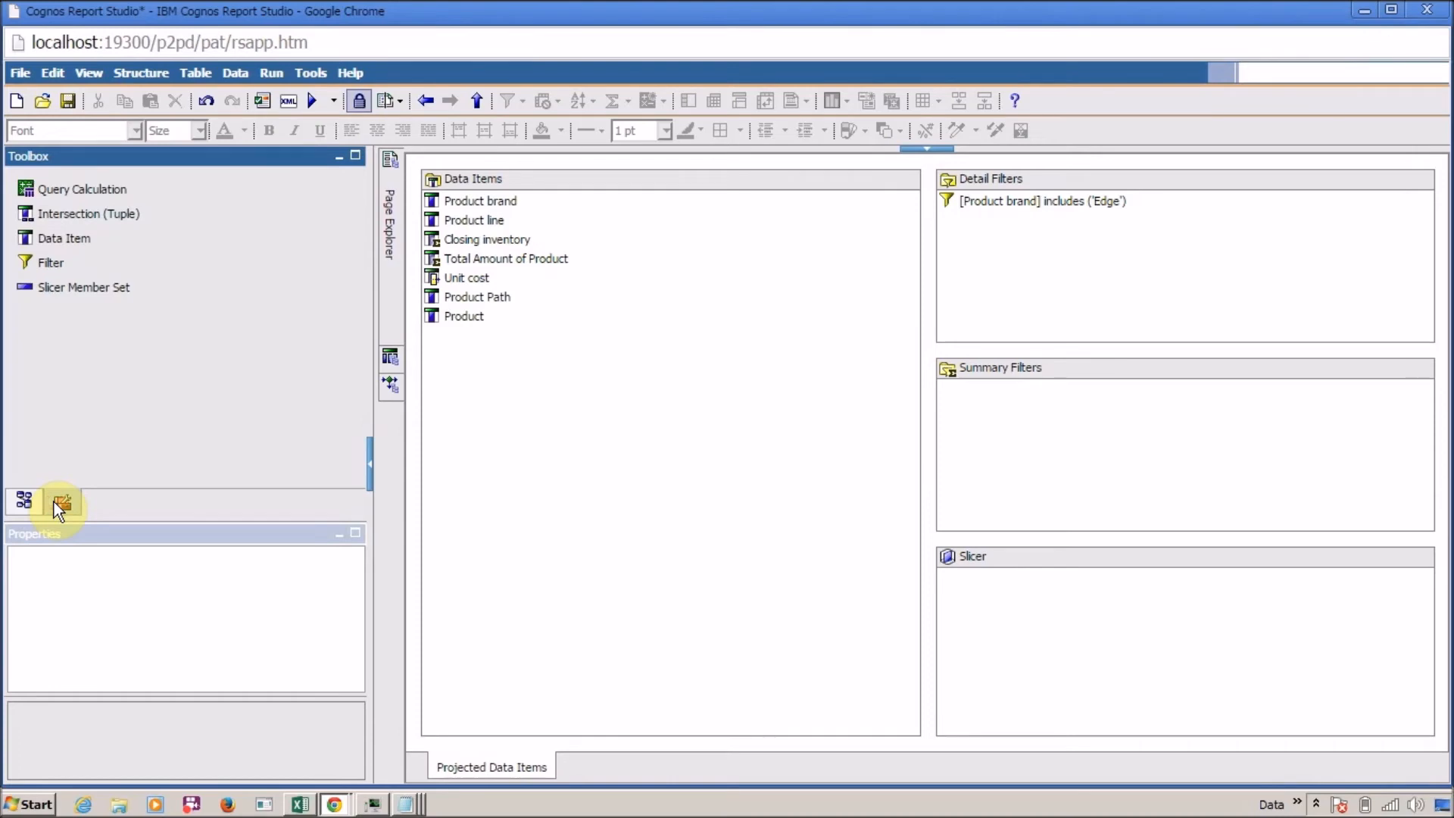
pyautogui.click(65, 240)
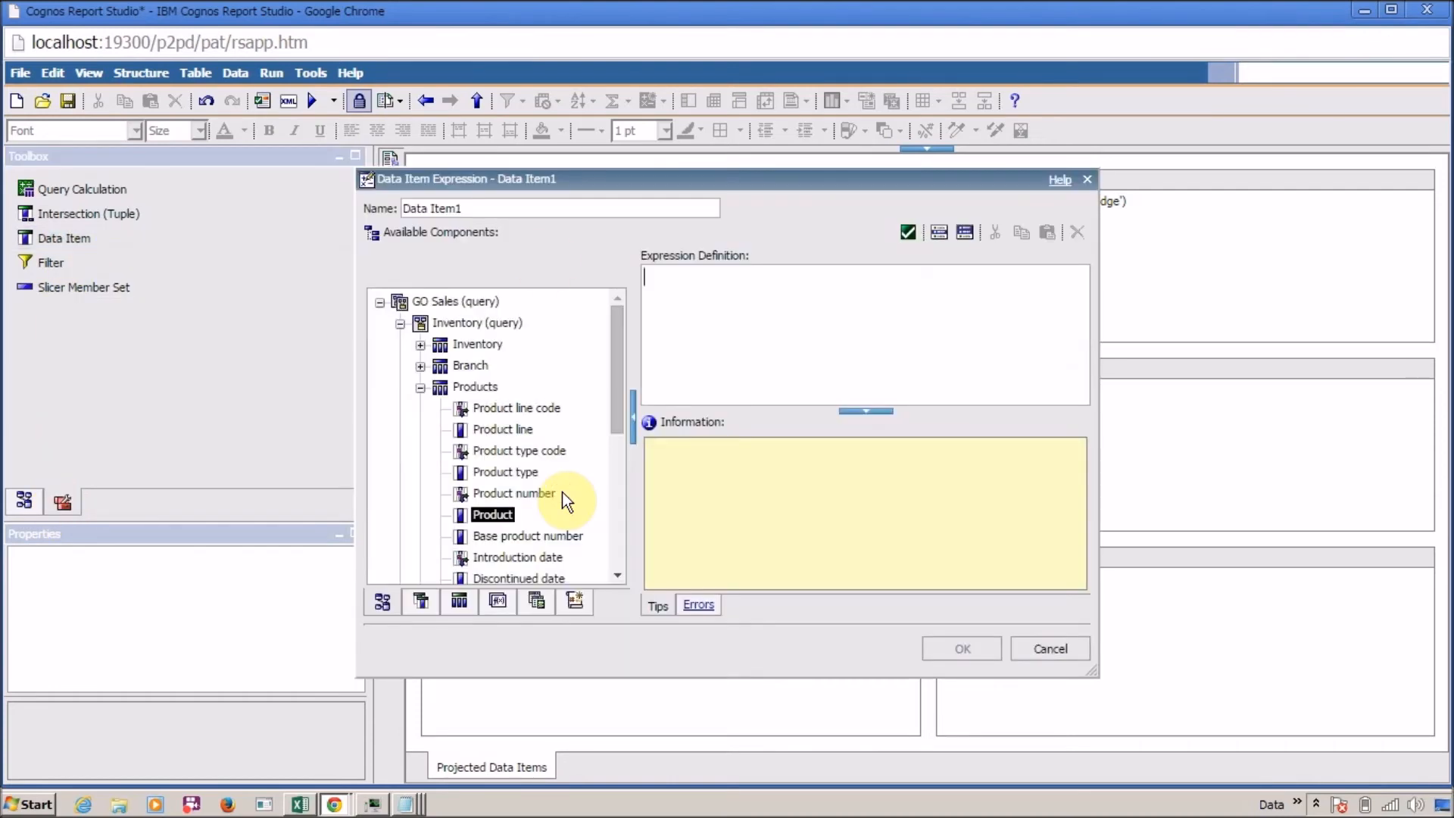
pyautogui.moveTo(534, 202); pyautogui.dragTo(348, 200)
pyautogui.write('Display Value')
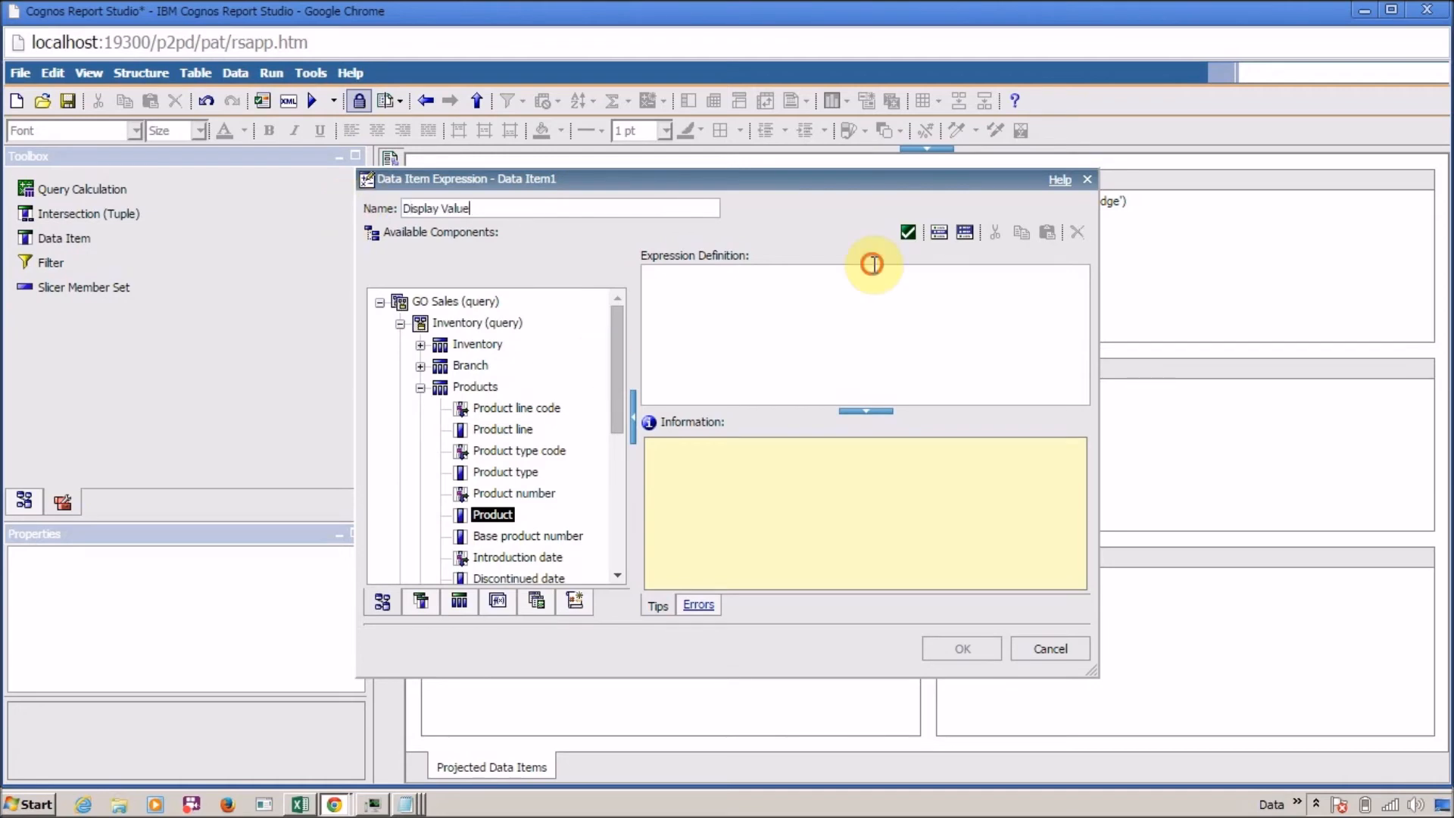
pyautogui.click(916, 235)
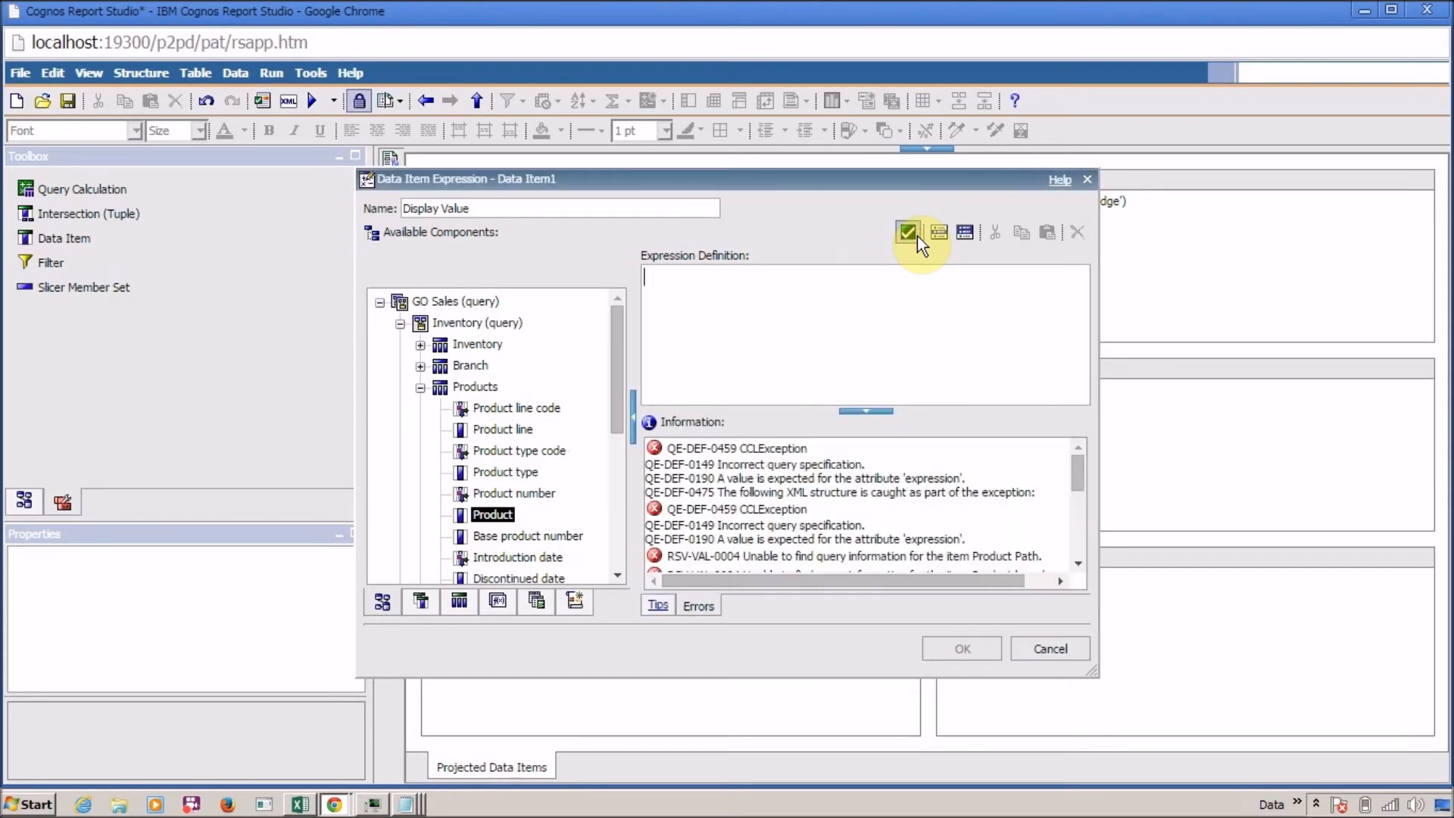
# Step: Start the Display Value expression with if and look up the if operator's syntax tips in the Operators group
pyautogui.click(839, 324)
pyautogui.write('if')
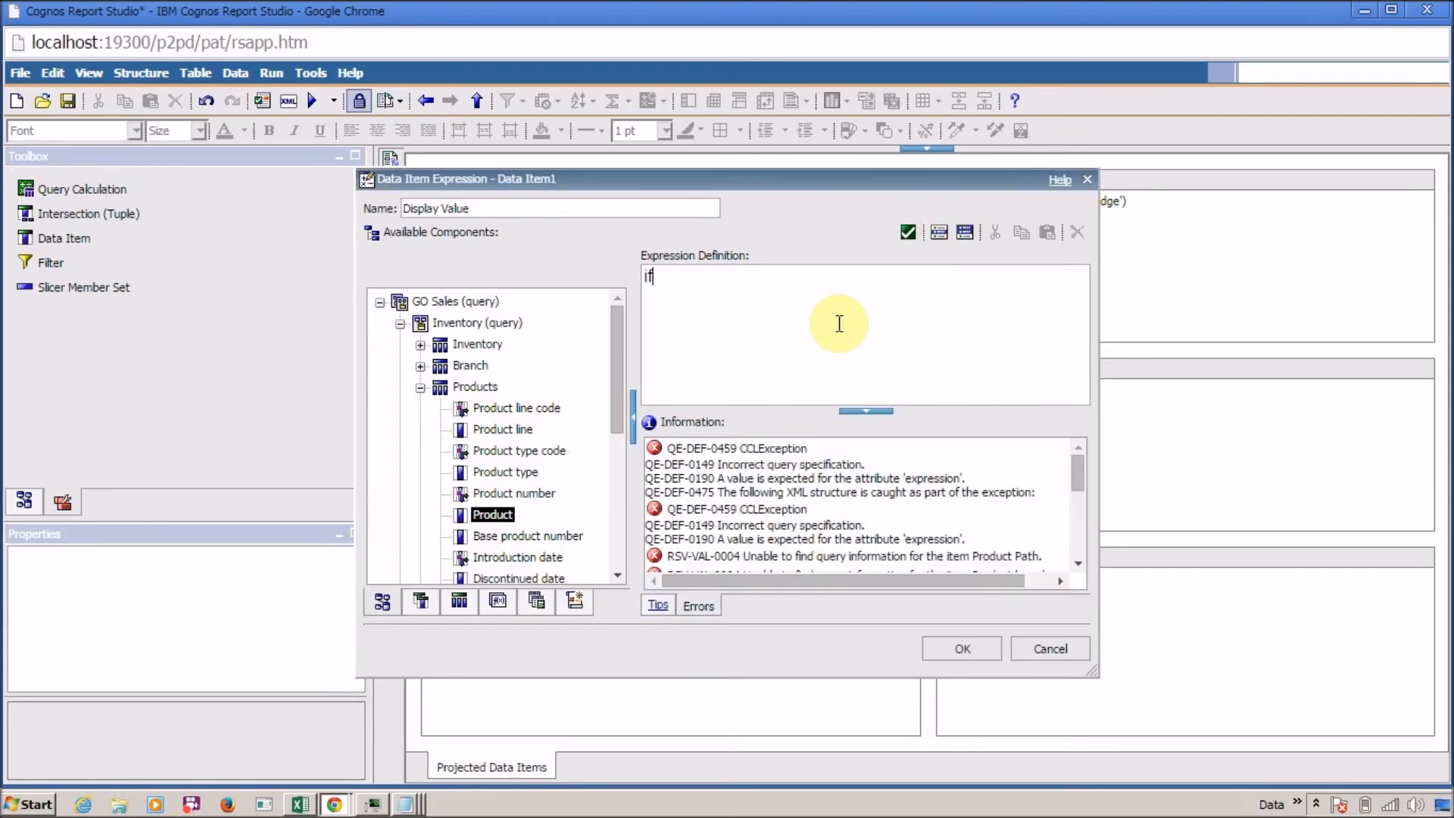
pyautogui.click(495, 600)
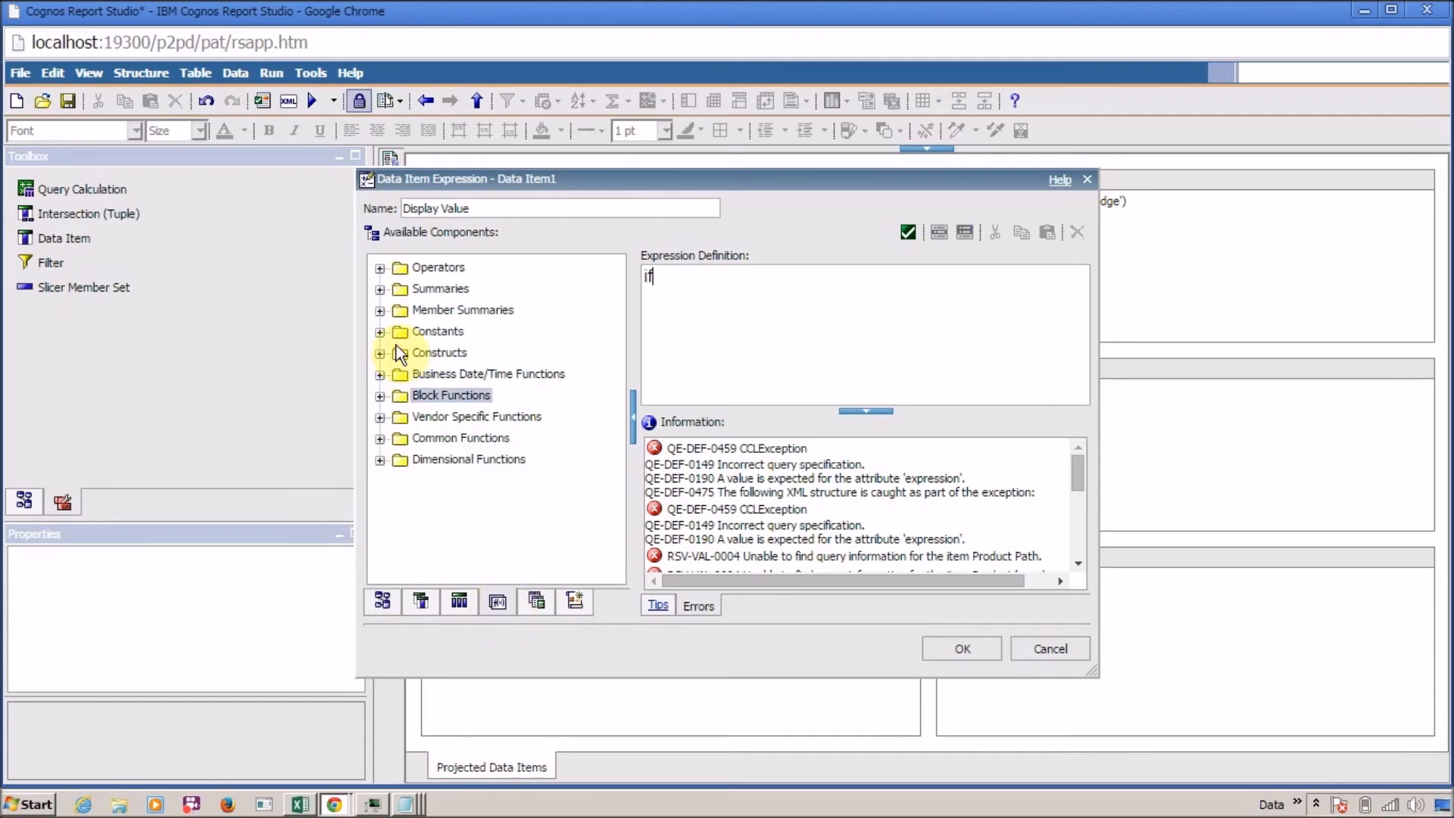
pyautogui.click(380, 268)
pyautogui.moveTo(621, 311); pyautogui.dragTo(625, 435)
pyautogui.moveTo(433, 406)
pyautogui.mouseDown()
pyautogui.moveTo(725, 334)
pyautogui.moveTo(420, 432)
pyautogui.moveTo(415, 406)
pyautogui.mouseUp()
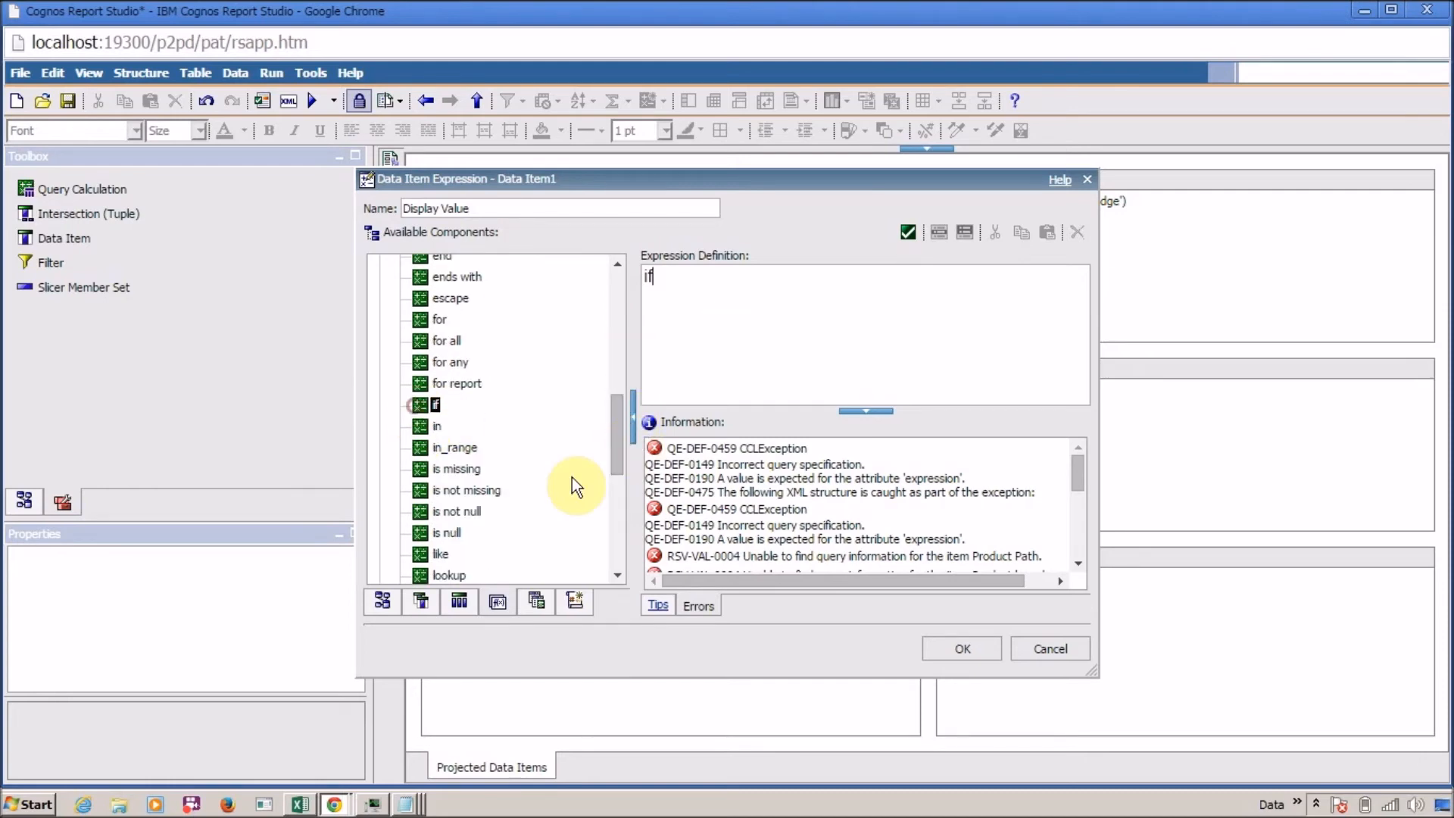
pyautogui.click(659, 605)
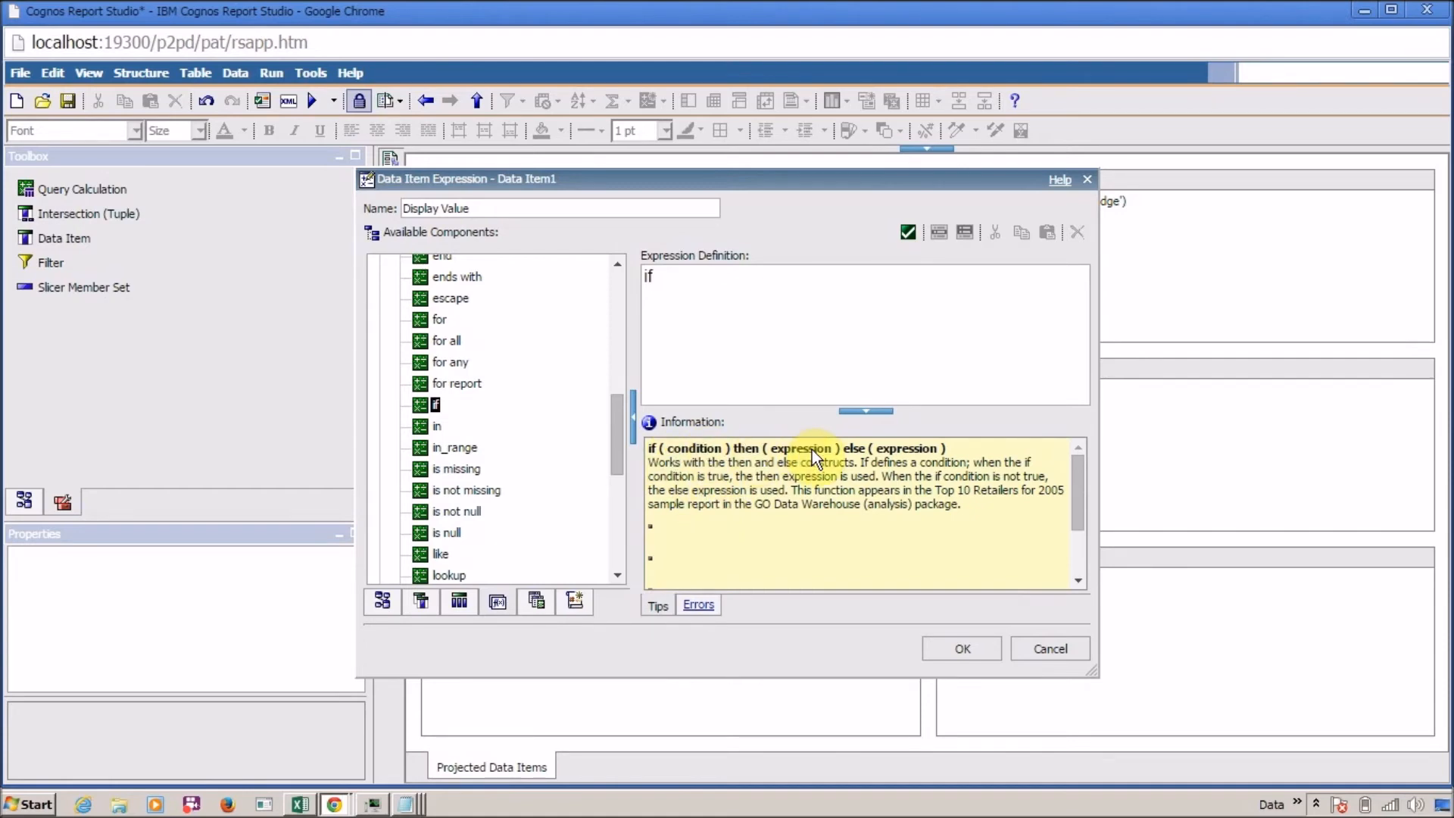
# Step: Write the first condition from the Closing inventory query item as if([Closing inventory] < 100) then ('Low') else
pyautogui.click(814, 310)
pyautogui.write('(')
pyautogui.click(454, 604)
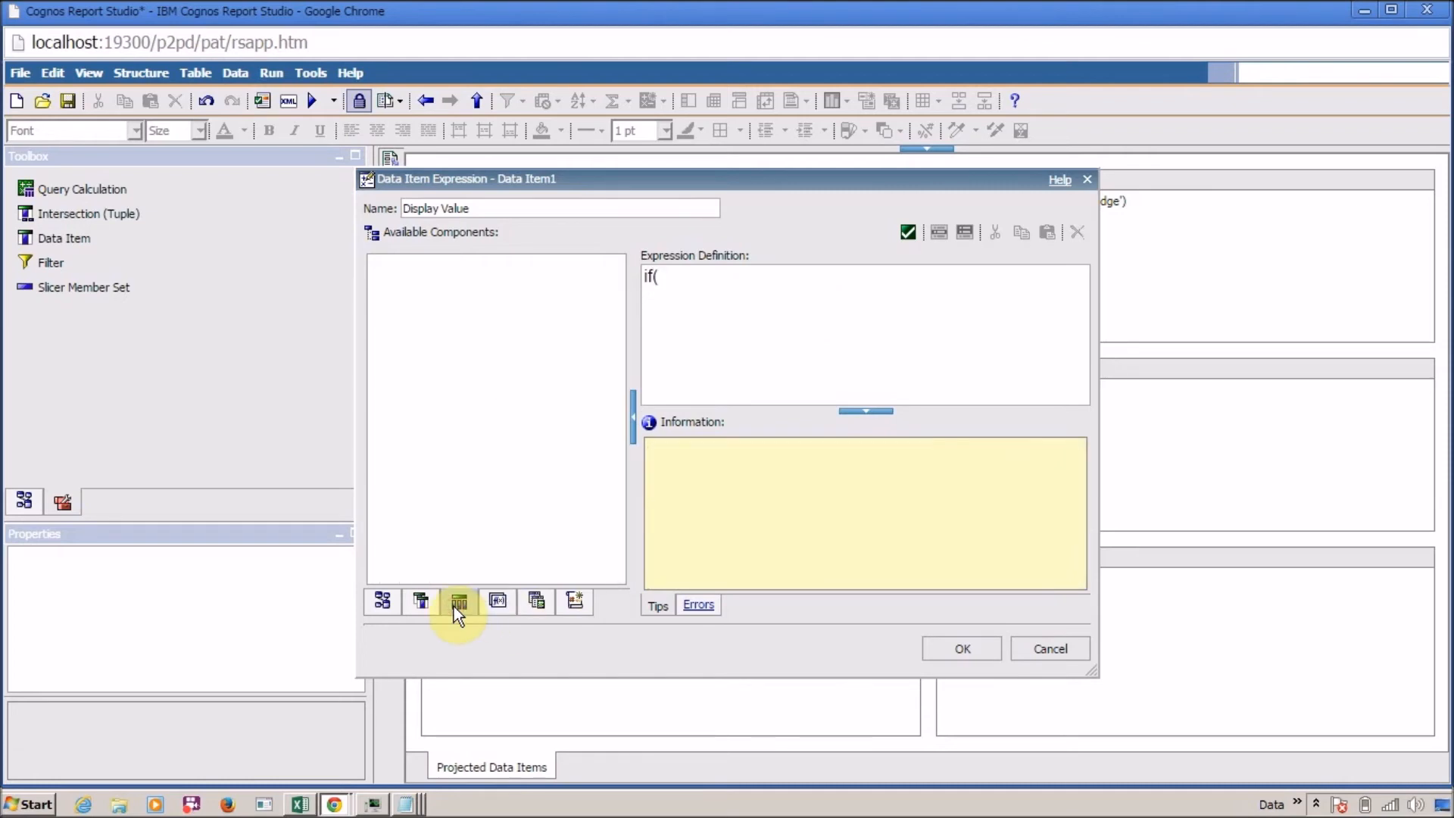
pyautogui.click(500, 605)
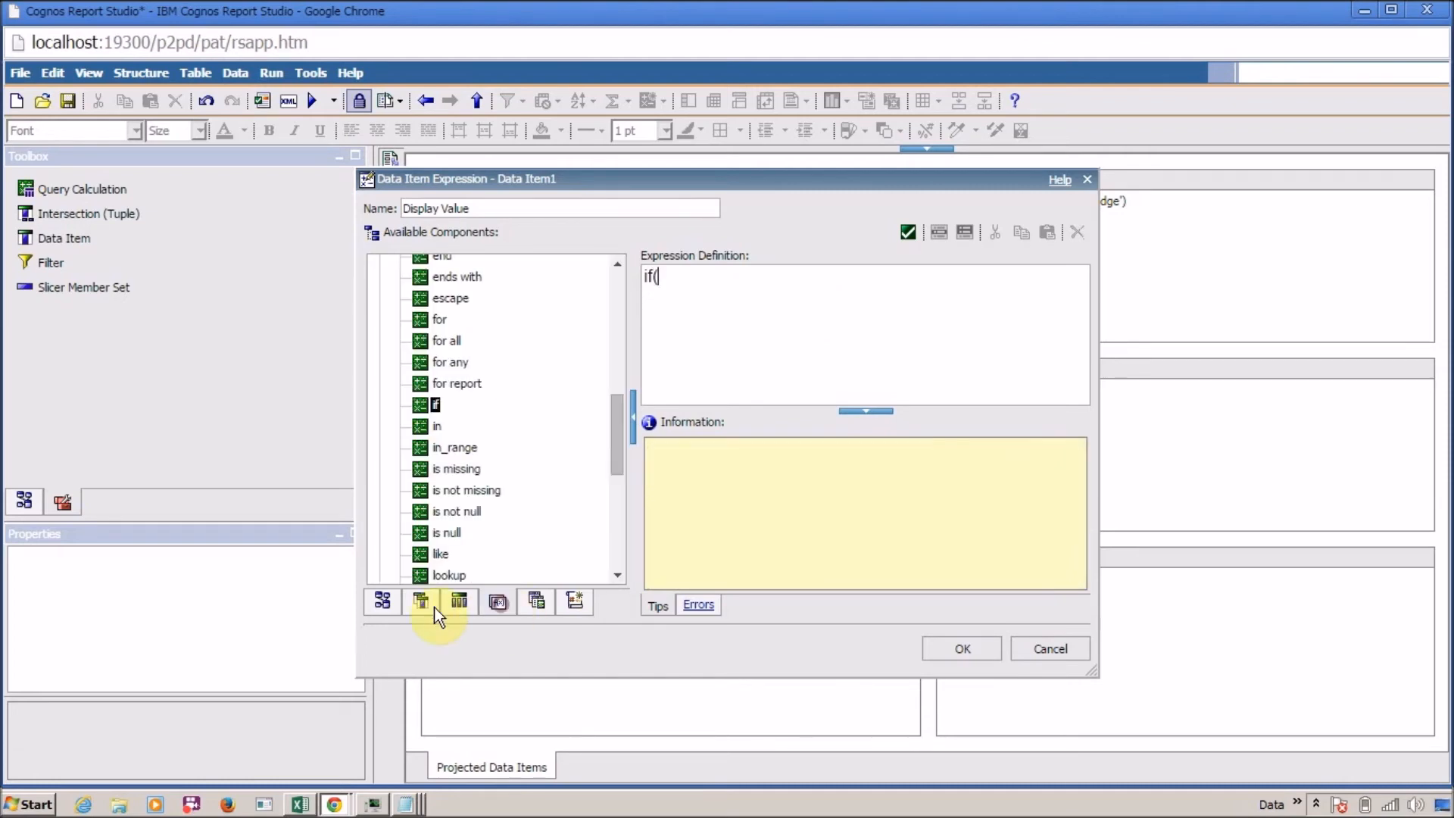
pyautogui.click(434, 608)
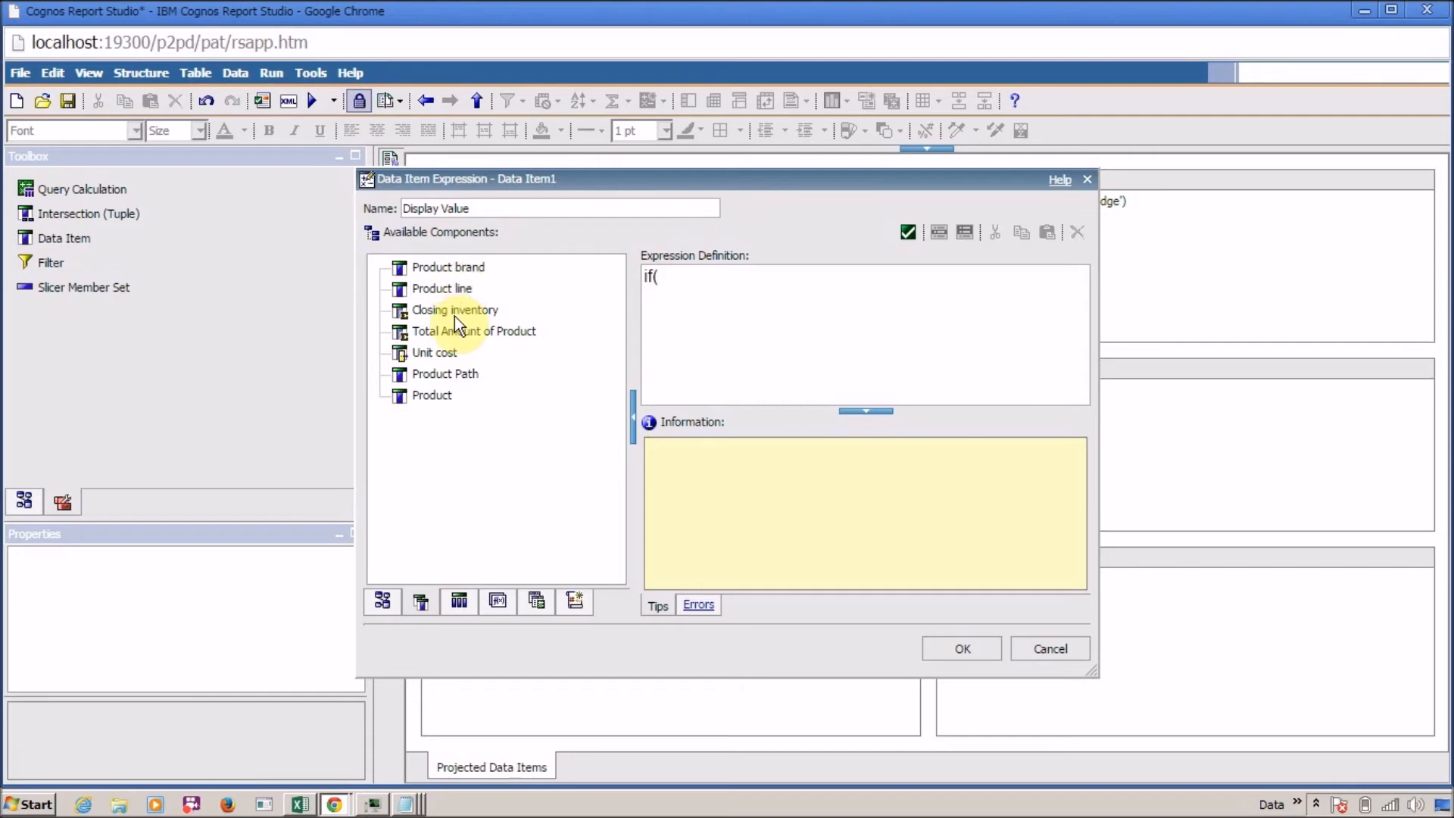
pyautogui.moveTo(453, 309); pyautogui.dragTo(734, 307)
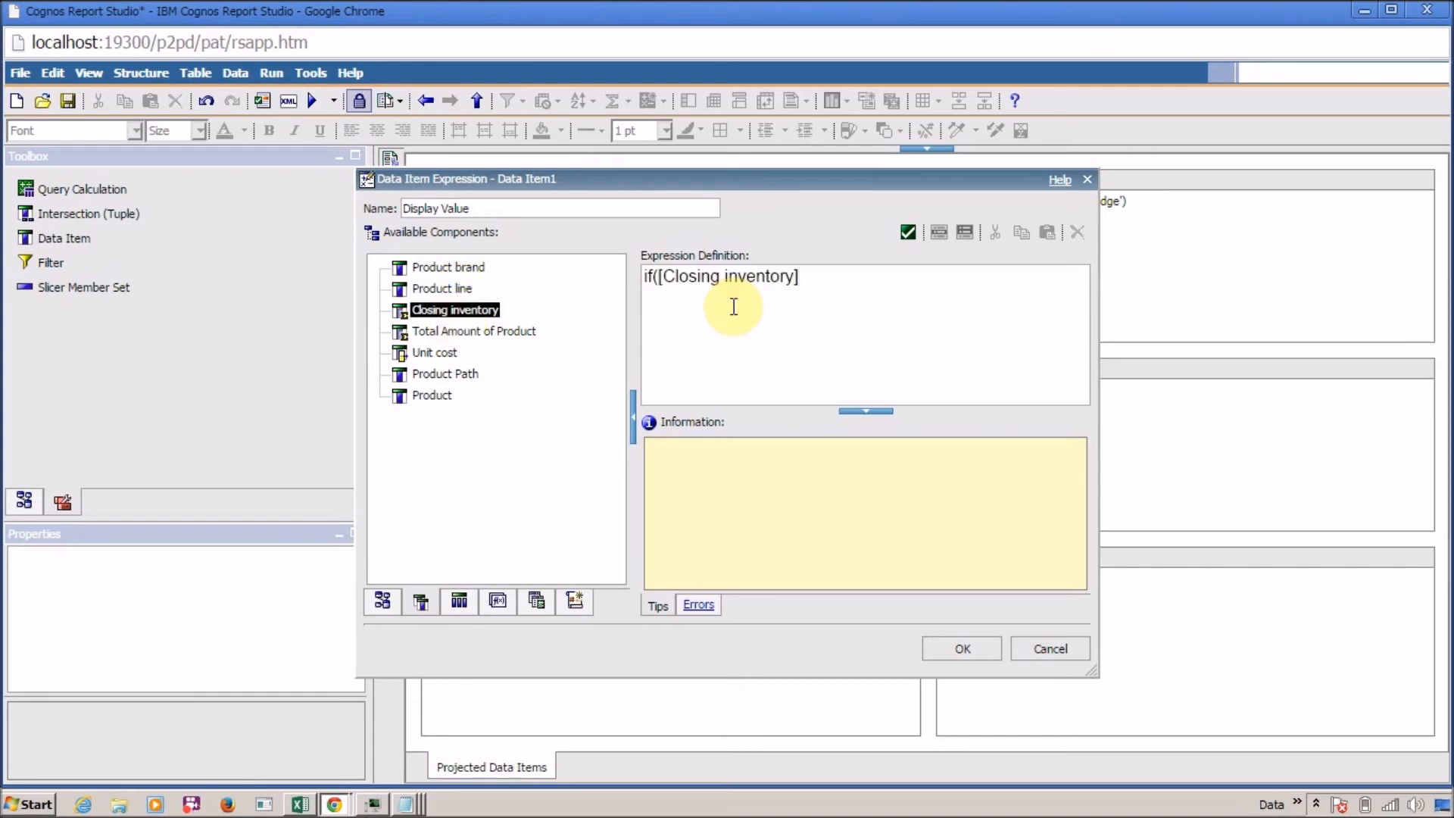
pyautogui.write("100) then ('Low")
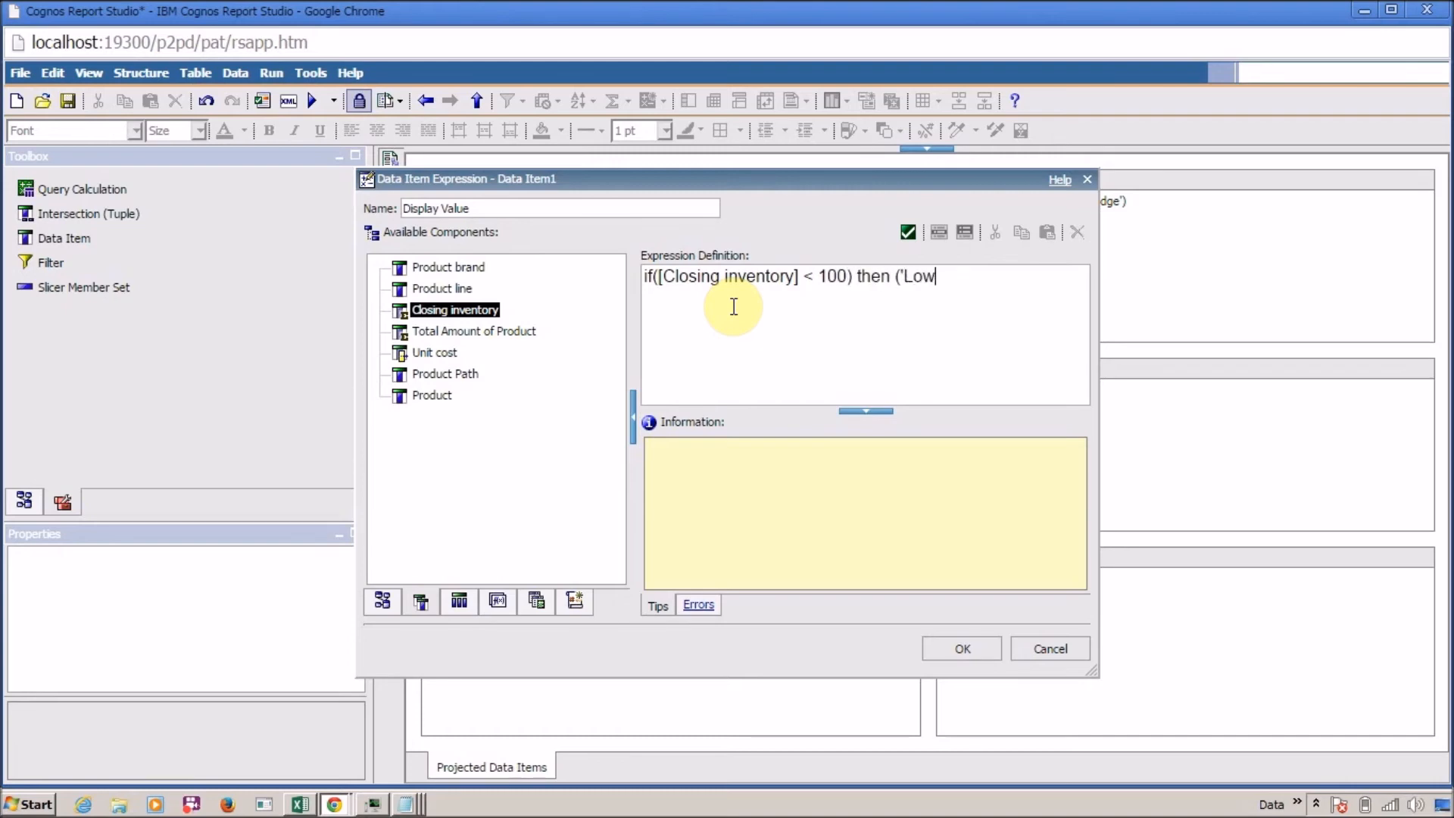
pyautogui.write("') else")
# Step: Begin a second if on a new line, reusing the first condition as [Closing inventory] >= 100
pyautogui.press('Return')
pyautogui.write('if(')
pyautogui.hotkey('shift', 'Right')
pyautogui.hotkey('shift', 'Right')
pyautogui.hotkey('shift', 'Right')
pyautogui.hotkey('shift', 'Right')
pyautogui.hotkey('shift', 'Right')
pyautogui.hotkey('shift', 'Right')
pyautogui.hotkey('shift', 'Right')
pyautogui.hotkey('shift', 'Right')
pyautogui.hotkey('shift', 'Right')
pyautogui.hotkey('shift', 'Right')
pyautogui.hotkey('shift', 'Right')
pyautogui.hotkey('shift', 'Right')
pyautogui.hotkey('shift', 'Right')
pyautogui.hotkey('shift', 'Right')
pyautogui.hotkey('shift', 'Right')
pyautogui.hotkey('shift', 'Right')
pyautogui.hotkey('shift', 'Right')
pyautogui.hotkey('shift', 'Right')
pyautogui.hotkey('shift', 'Right')
pyautogui.hotkey('shift', 'Right')
pyautogui.hotkey('shift', 'Left')
pyautogui.hotkey('shift', 'Left')
pyautogui.hotkey('shift', 'Left')
pyautogui.hotkey('shift', 'Left')
pyautogui.hotkey('shift', 'Left')
pyautogui.hotkey('shift', 'Left')
pyautogui.hotkey('shift', 'Right')
pyautogui.hotkey('shift', 'Right')
pyautogui.hotkey('shift', 'Right')
pyautogui.hotkey('shift', 'Right')
pyautogui.hotkey('shift', 'Right')
pyautogui.hotkey('shift', 'Right')
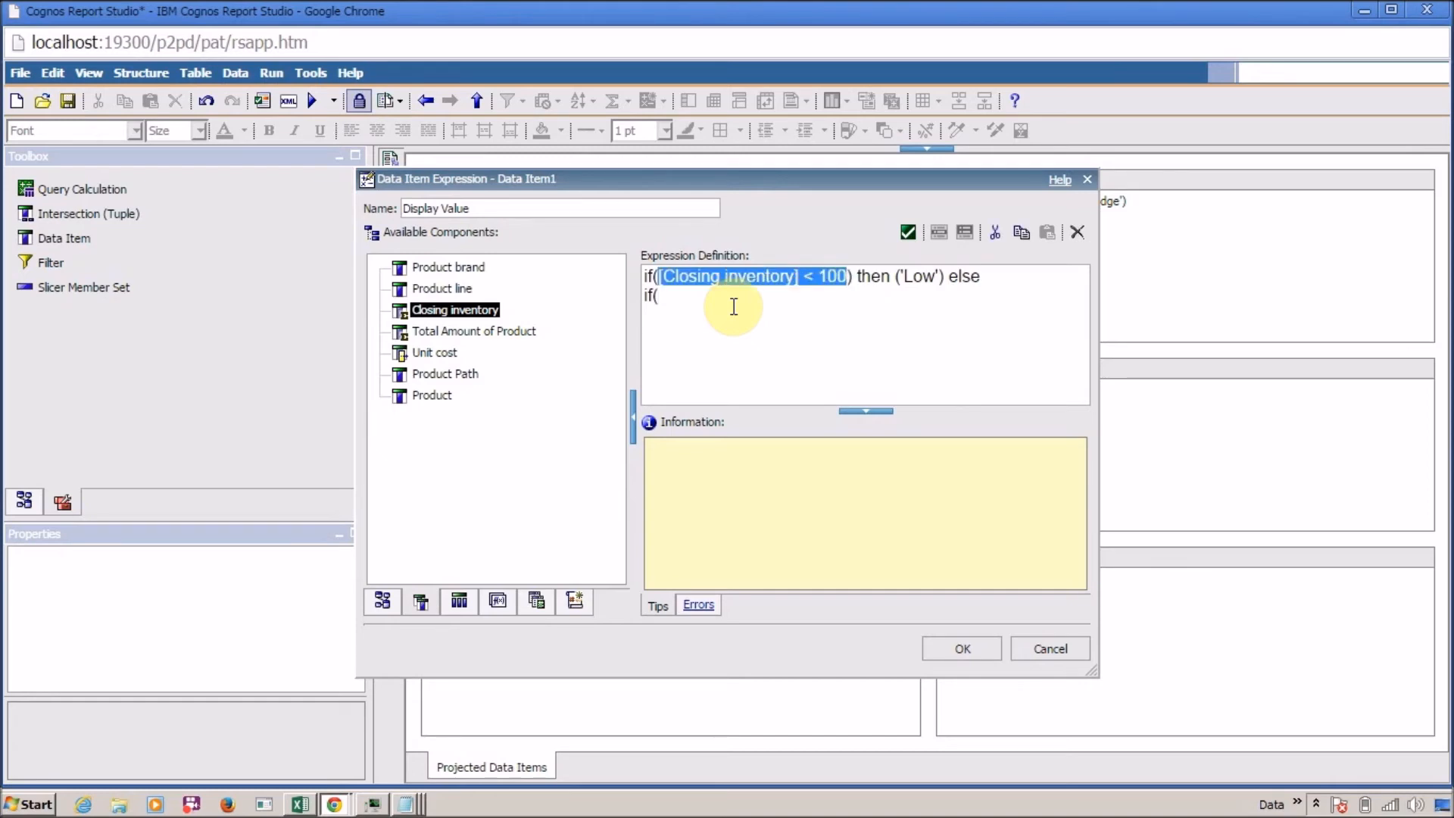
pyautogui.hotkey('ctrl', 'c')
pyautogui.press('Down')
pyautogui.hotkey('ctrl', 'v')
pyautogui.press('Left')
pyautogui.press('Left')
pyautogui.press('Left')
pyautogui.press('Left')
pyautogui.press('BackSpace')
pyautogui.write('>=')
# Step: Extend the second condition with and [Closing inventory] < 500, and move the expression dialog aside
pyautogui.press('End')
pyautogui.write('and')
pyautogui.hotkey('ctrl', 'v')
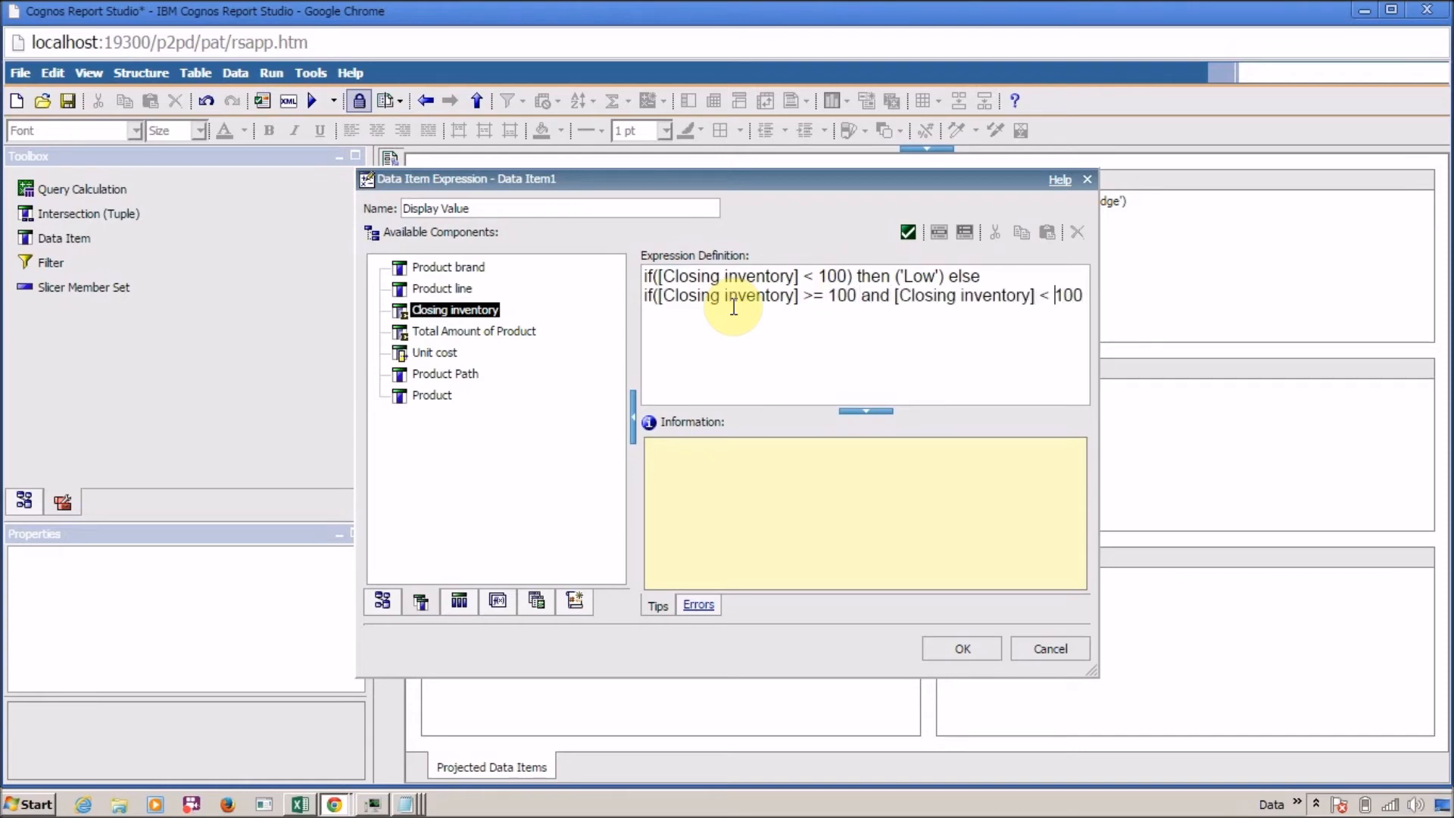
pyautogui.press('BackSpace')
pyautogui.write('5')
pyautogui.press('End')
pyautogui.moveTo(725, 124); pyautogui.dragTo(618, 105)
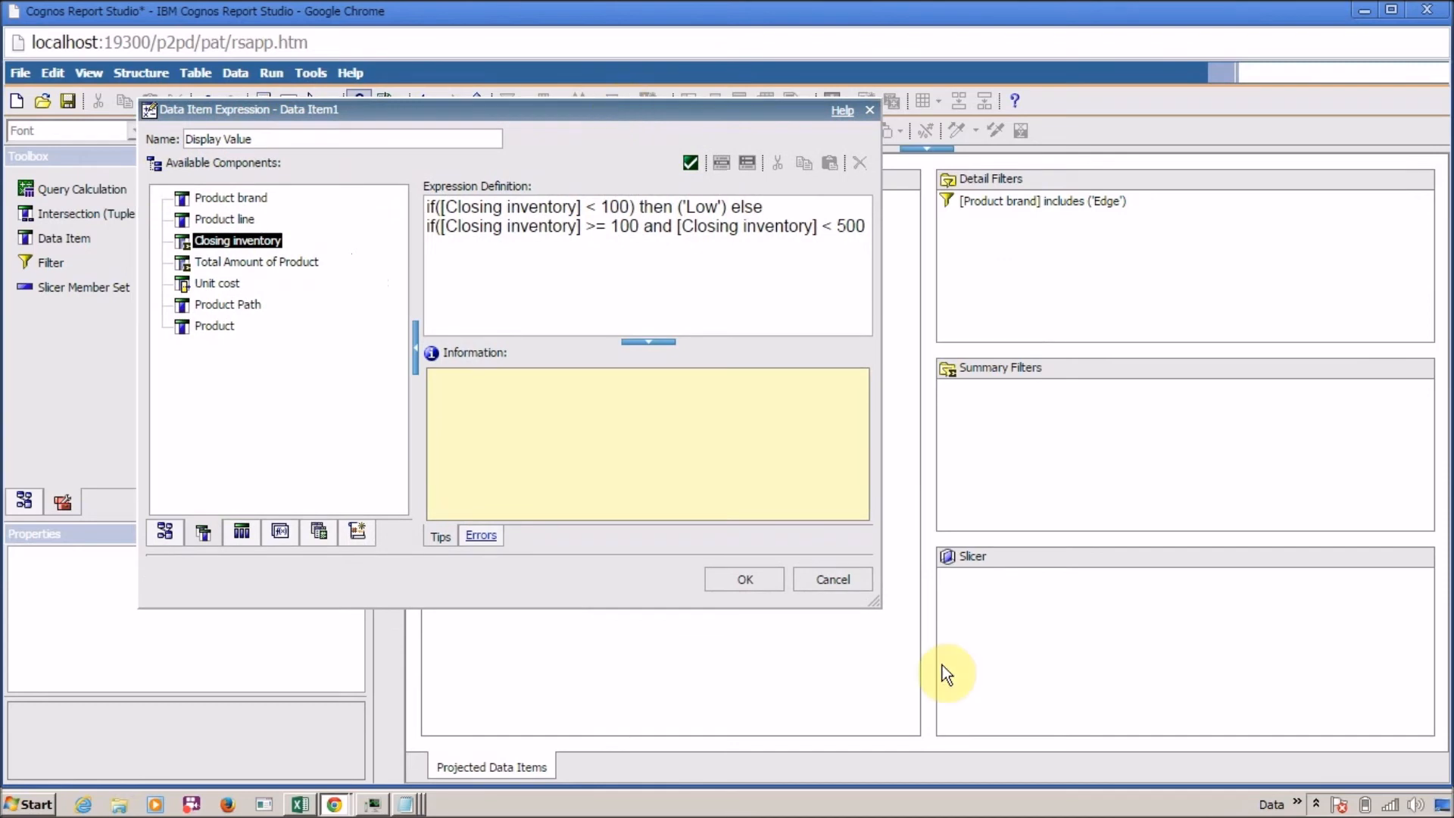
# Step: Enlarge the expression dialog and complete the second condition with ) then ('Medium') else, ending on a new line
pyautogui.moveTo(884, 612); pyautogui.dragTo(1400, 769)
pyautogui.click(936, 227)
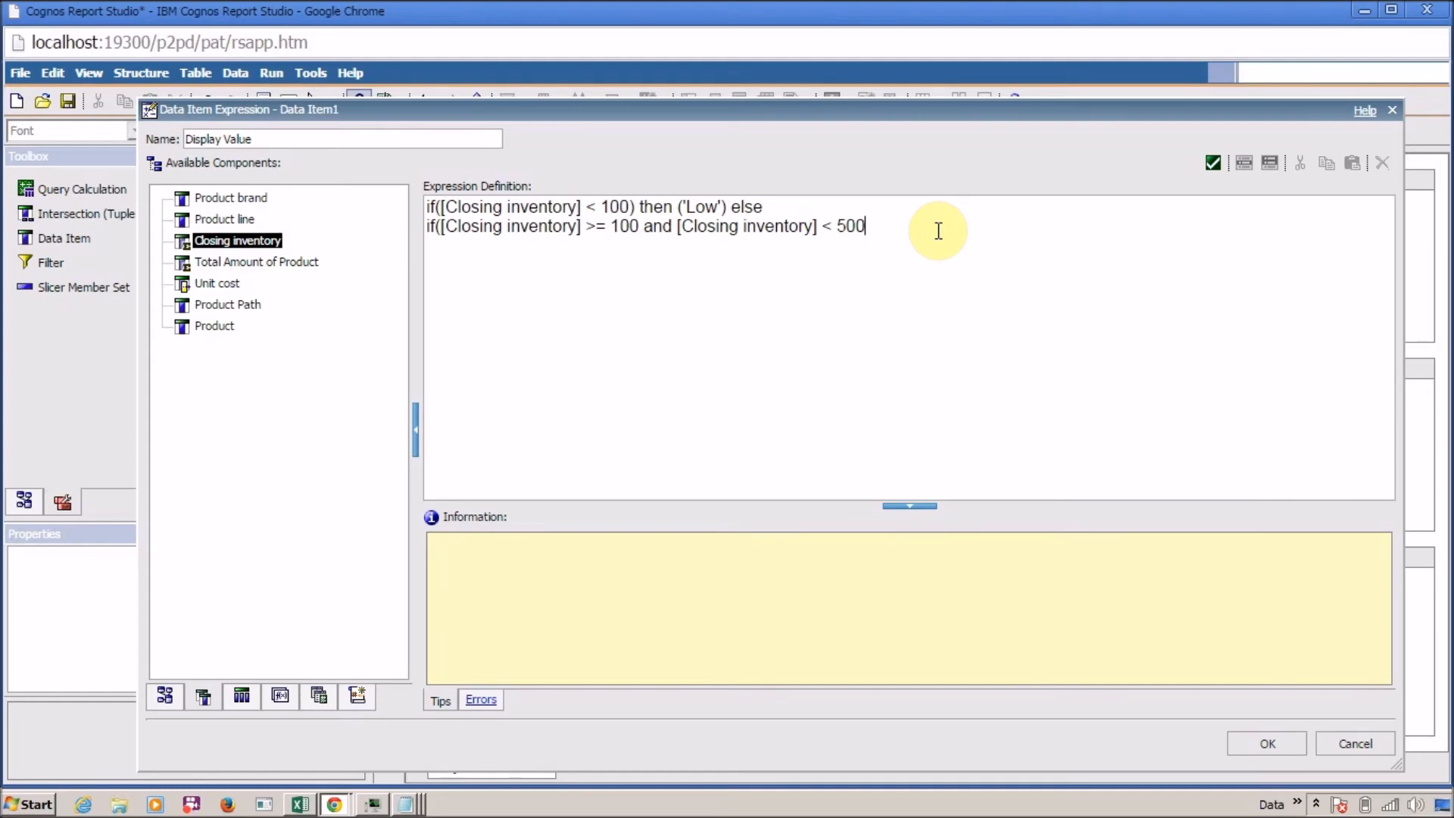
pyautogui.write(') the ')
pyautogui.write("('Medium'")
pyautogui.press('Left')
pyautogui.press('Left')
pyautogui.press('Left')
pyautogui.press('Left')
pyautogui.press('Left')
pyautogui.press('Left')
pyautogui.press('Left')
pyautogui.press('Left')
pyautogui.press('Left')
pyautogui.press('Left')
pyautogui.write('n')
pyautogui.press('End')
pyautogui.write(') else')
pyautogui.press('Return')
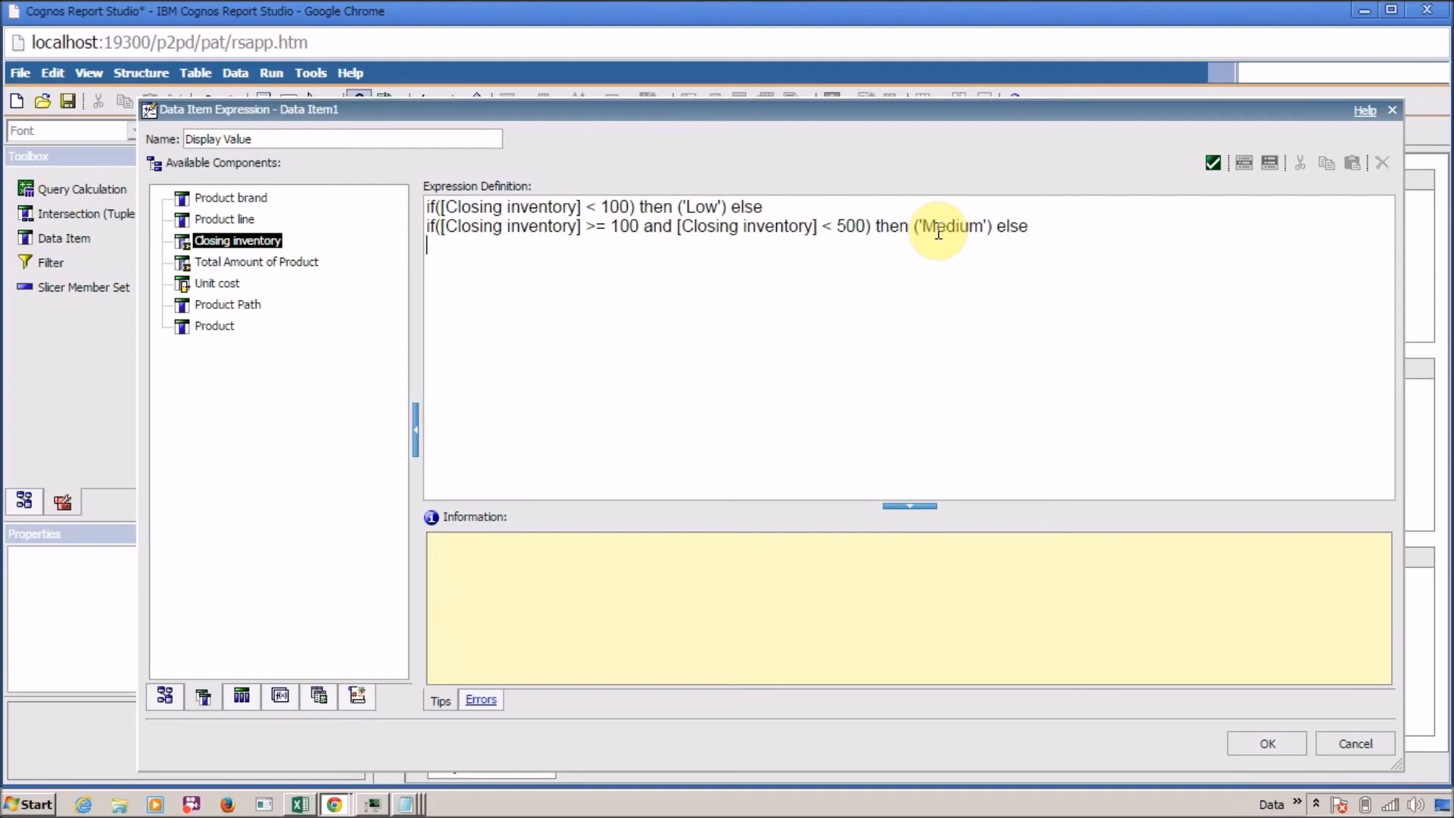
# Step: Move the trailing else to its own line as else ('High'), and validate and accept the Display Value expression
pyautogui.write('if(')
pyautogui.hotkey('shift', 'Home')
pyautogui.press('BackSpace')
pyautogui.write('else')
pyautogui.hotkey('shift', 'Home')
pyautogui.press('Up')
pyautogui.press('End')
pyautogui.press('BackSpace')
pyautogui.press('BackSpace')
pyautogui.press('BackSpace')
pyautogui.press('BackSpace')
pyautogui.press('BackSpace')
pyautogui.press('Down')
pyautogui.write('()')
pyautogui.press('Left')
pyautogui.write("'High")
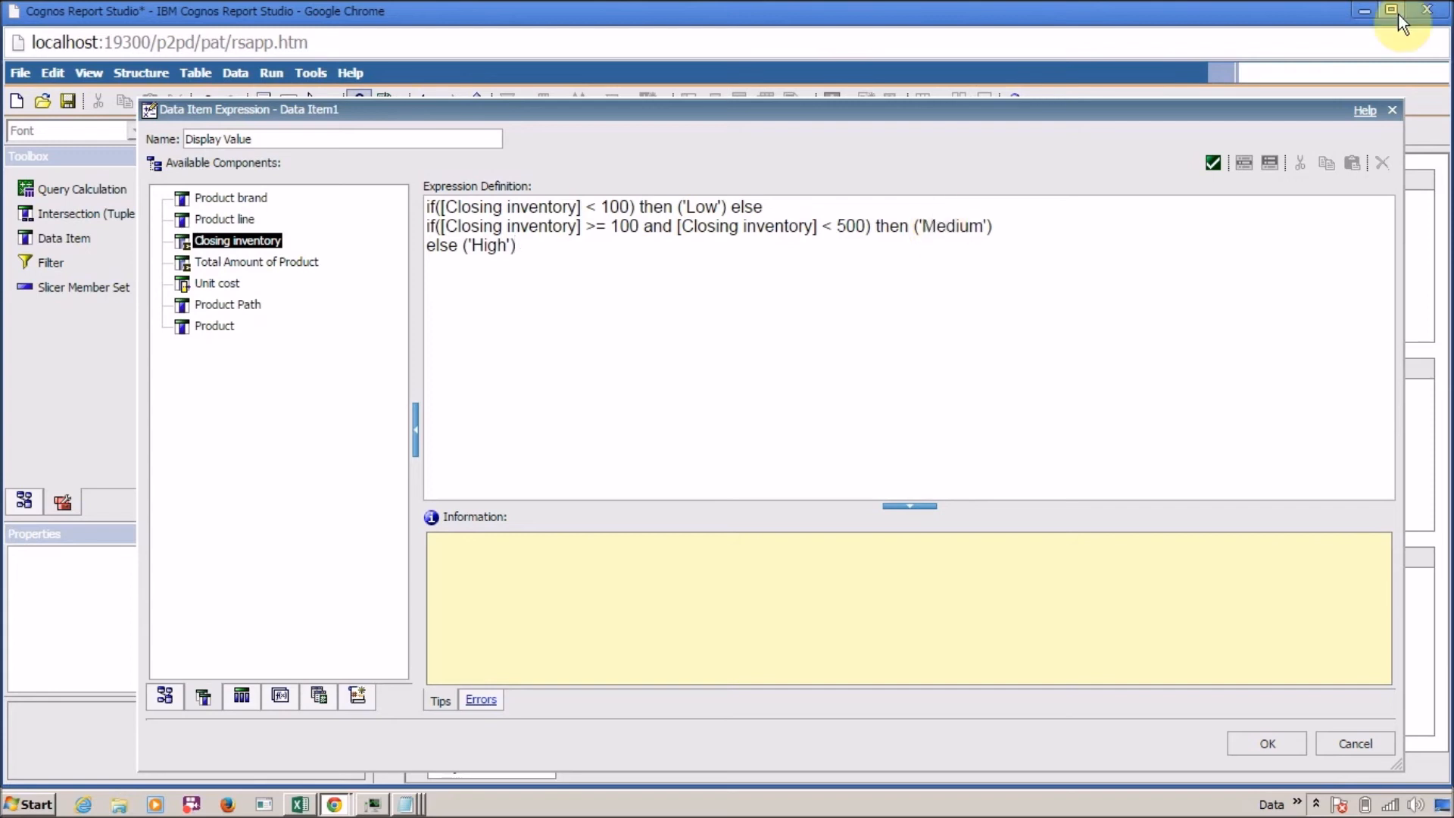
pyautogui.click(1214, 169)
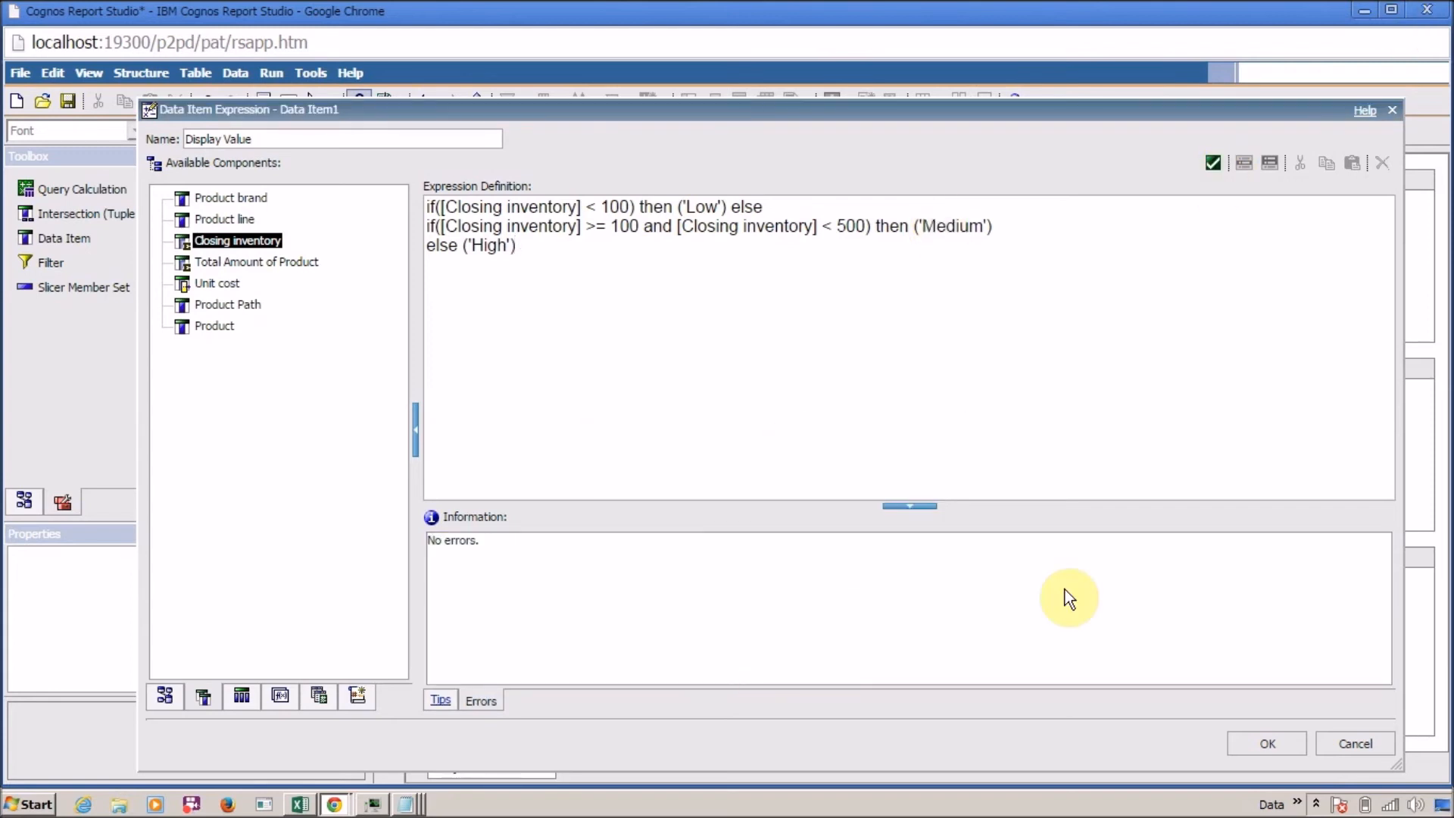
pyautogui.click(1270, 750)
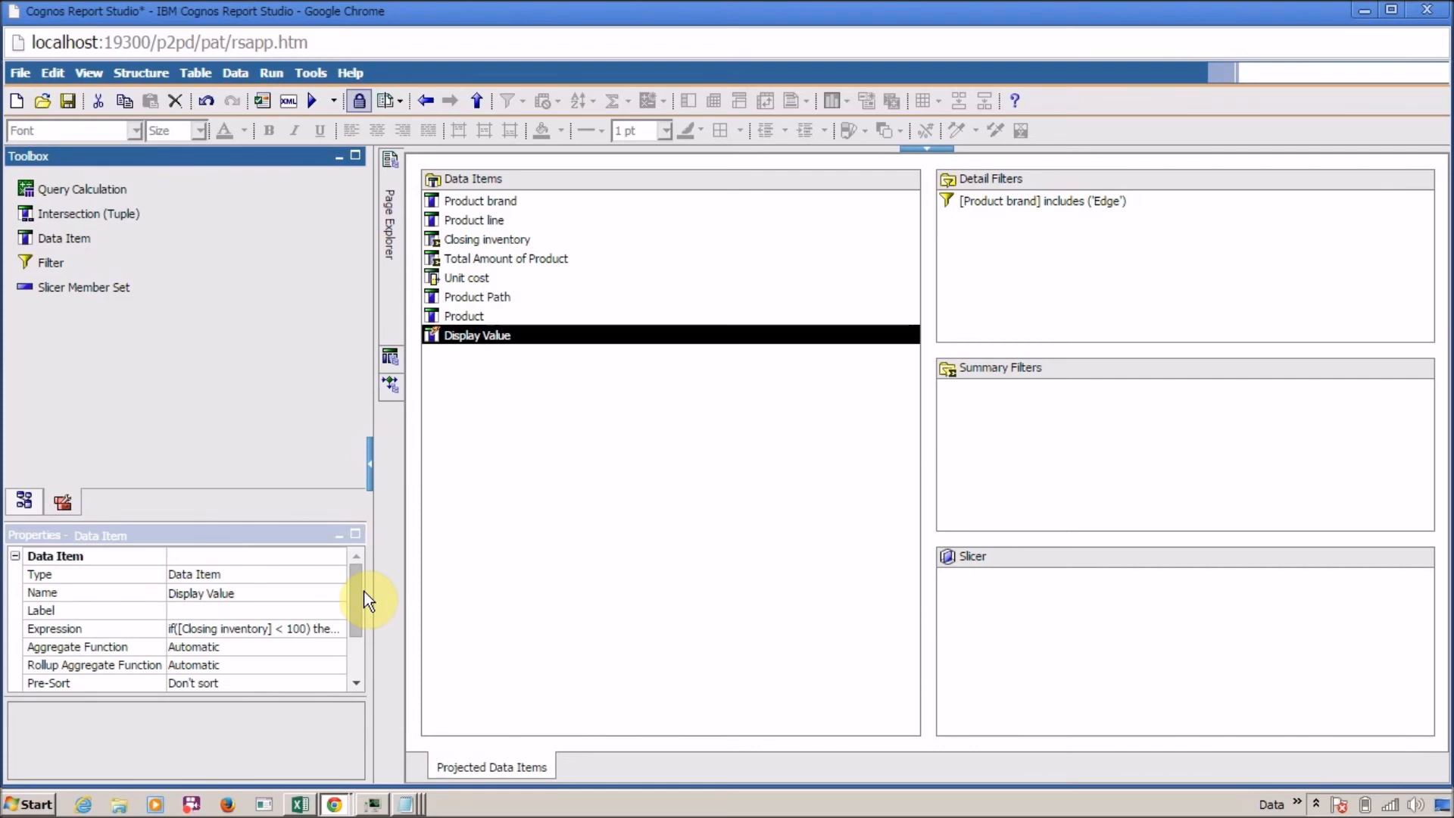
# Step: Set both the Aggregate Function and the Rollup Aggregate Function of Display Value to None
pyautogui.moveTo(358, 592); pyautogui.dragTo(353, 623)
pyautogui.click(326, 592)
pyautogui.click(339, 594)
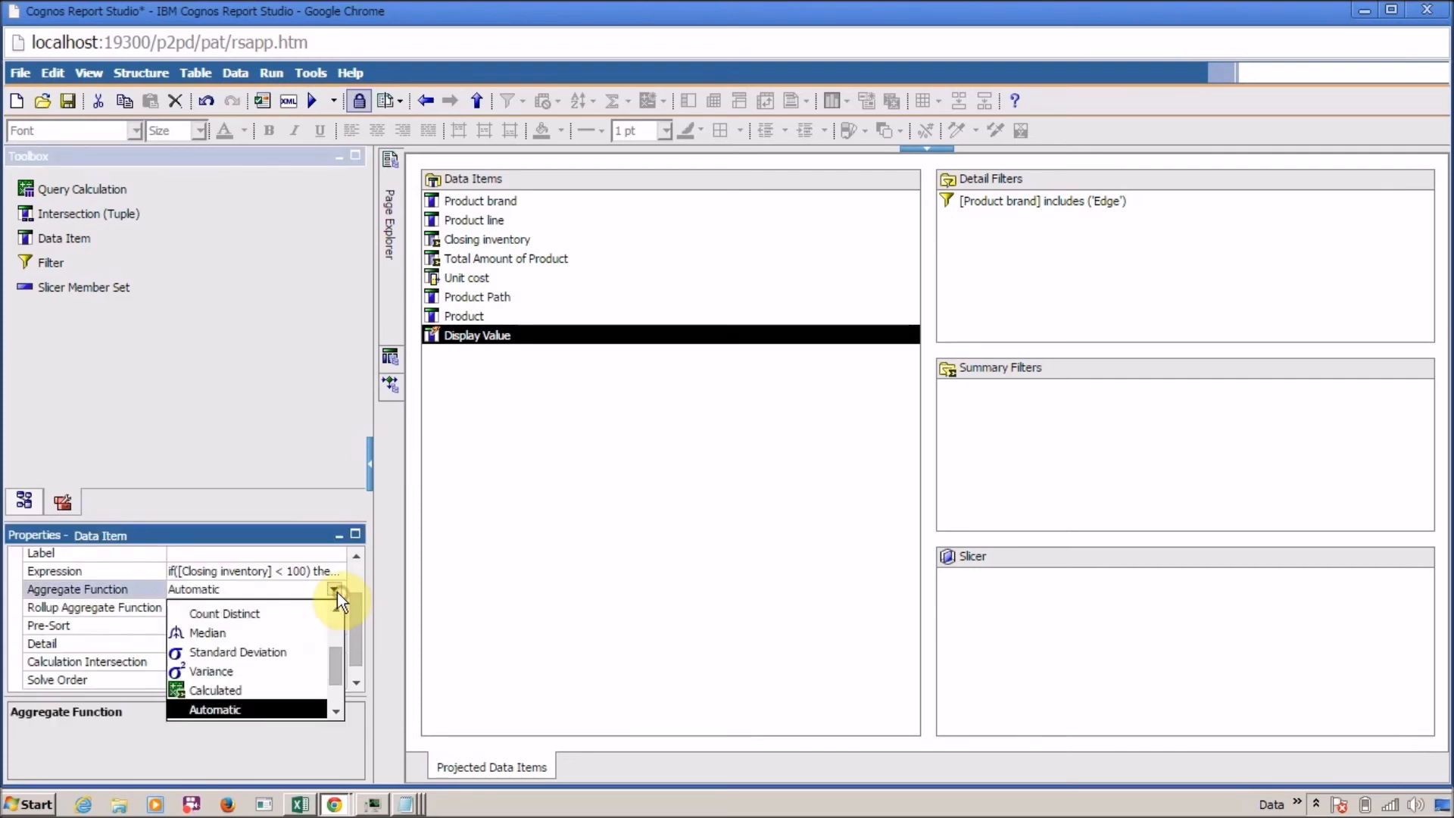
pyautogui.moveTo(338, 665); pyautogui.dragTo(331, 702)
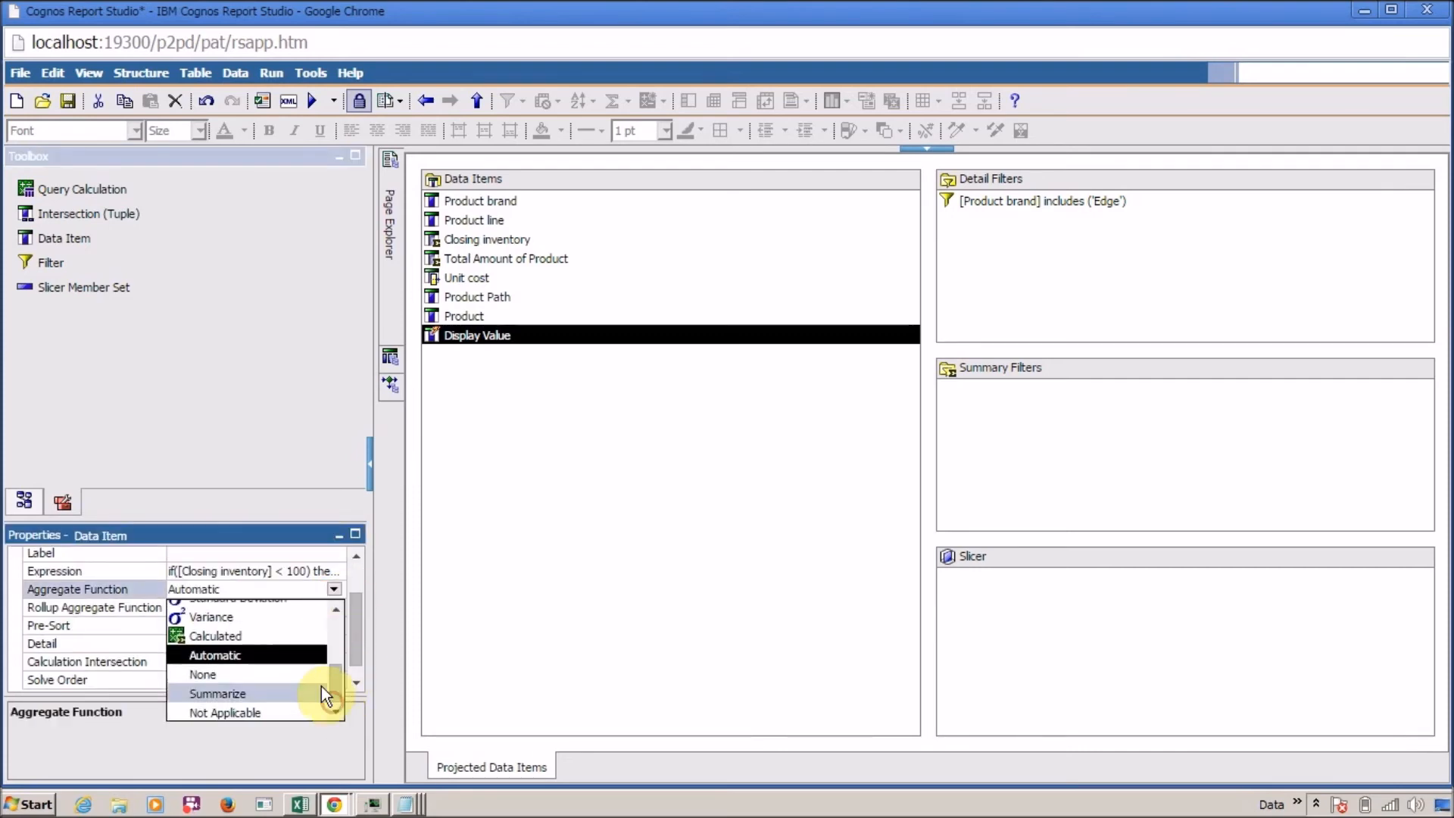
pyautogui.click(321, 672)
pyautogui.click(331, 611)
pyautogui.click(334, 609)
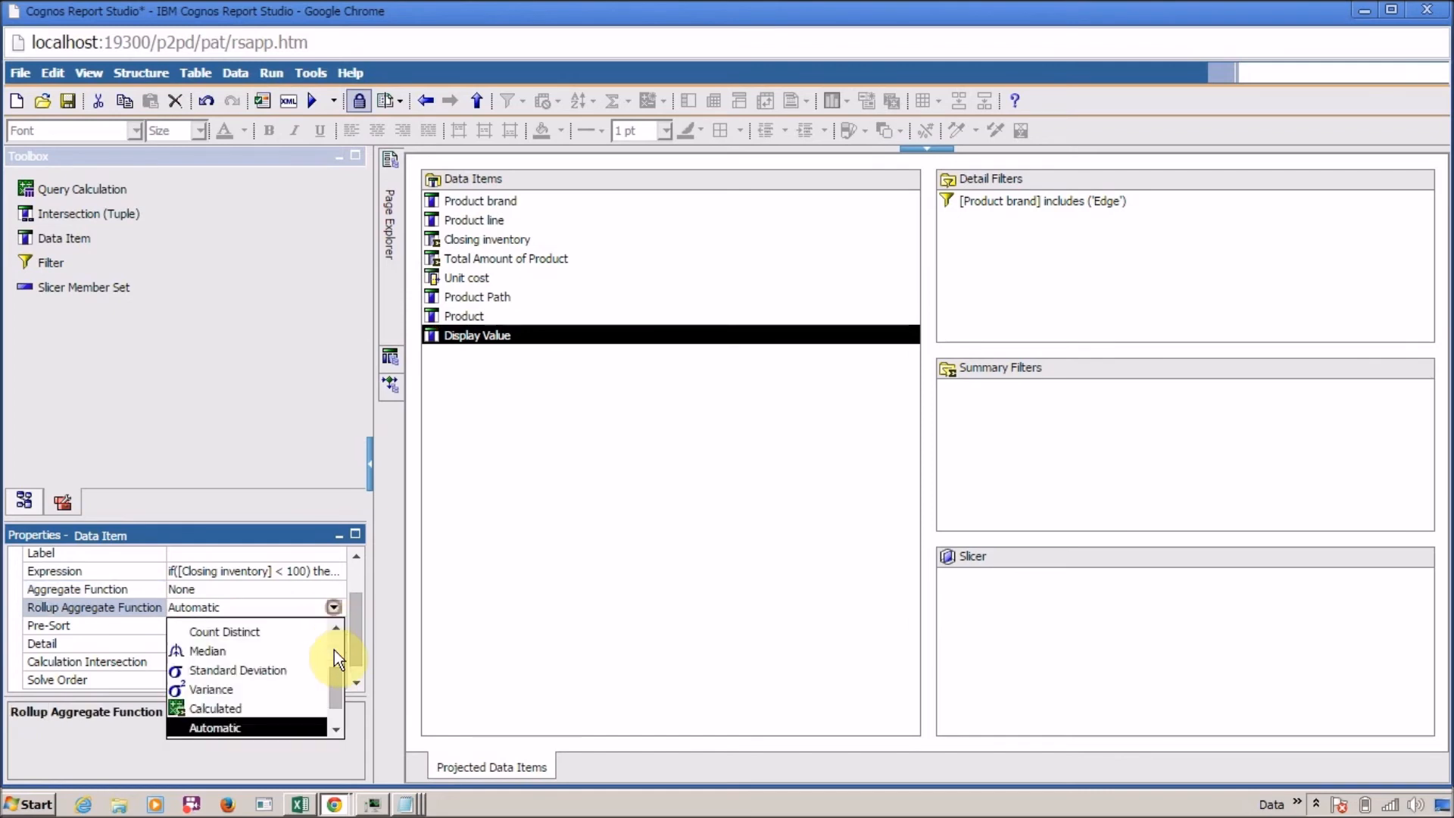
pyautogui.moveTo(334, 673); pyautogui.dragTo(333, 709)
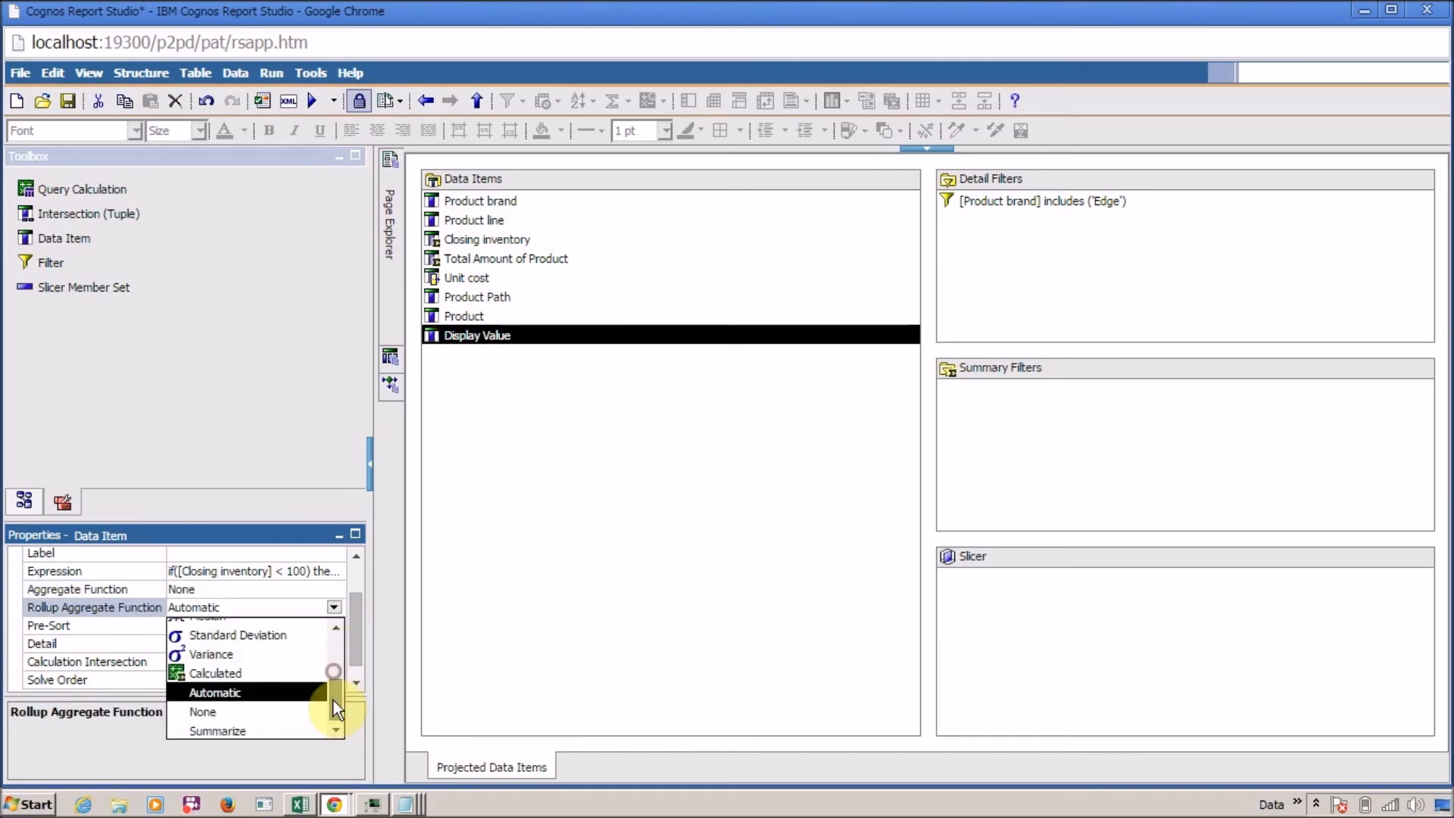
pyautogui.click(298, 716)
# Step: Insert Display Value into the list on Page1, between Closing inventory and Total Amount of Product
pyautogui.moveTo(385, 208)
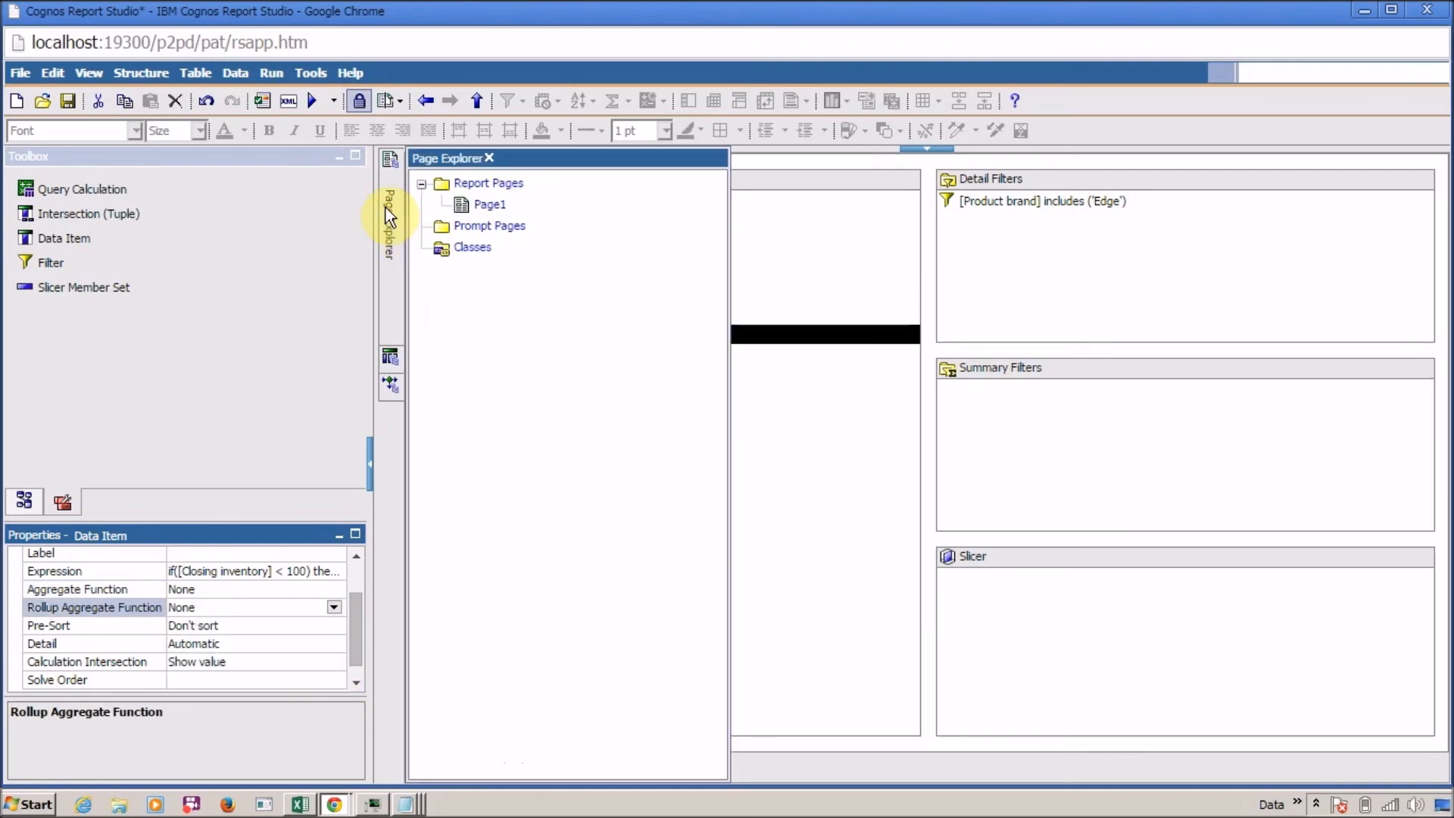
pyautogui.click(473, 206)
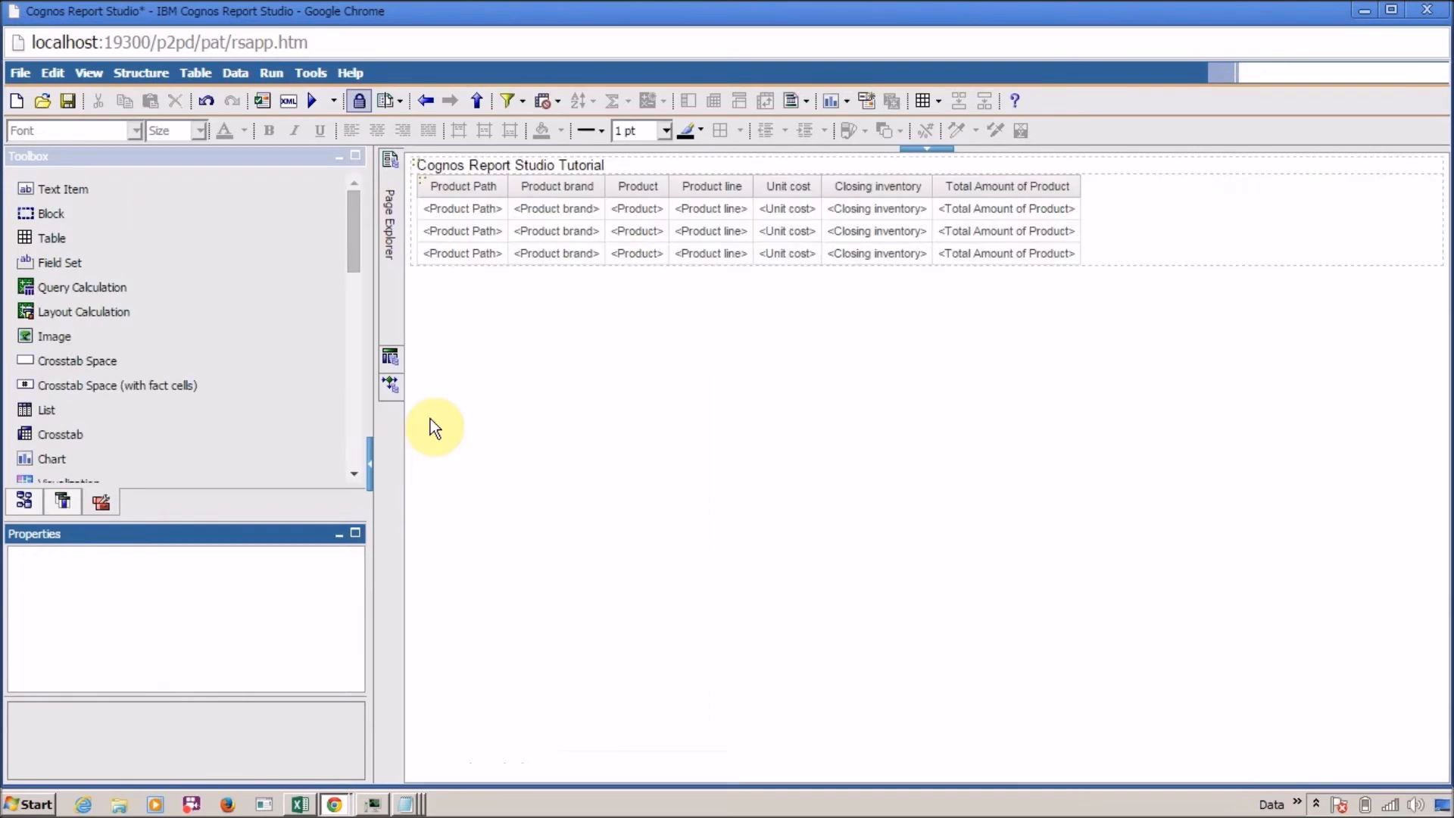
pyautogui.click(57, 494)
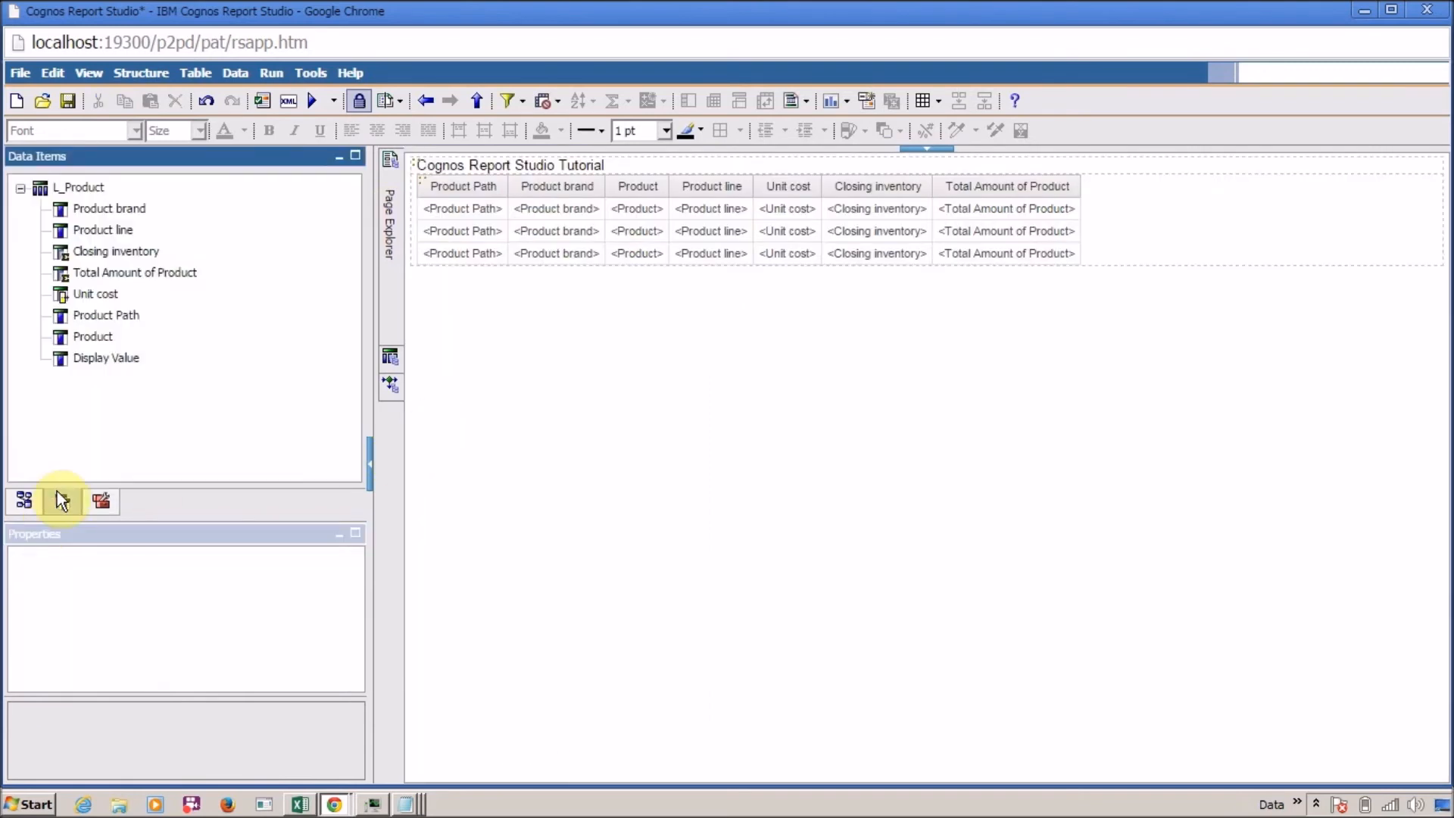
pyautogui.moveTo(652, 178); pyautogui.dragTo(953, 241)
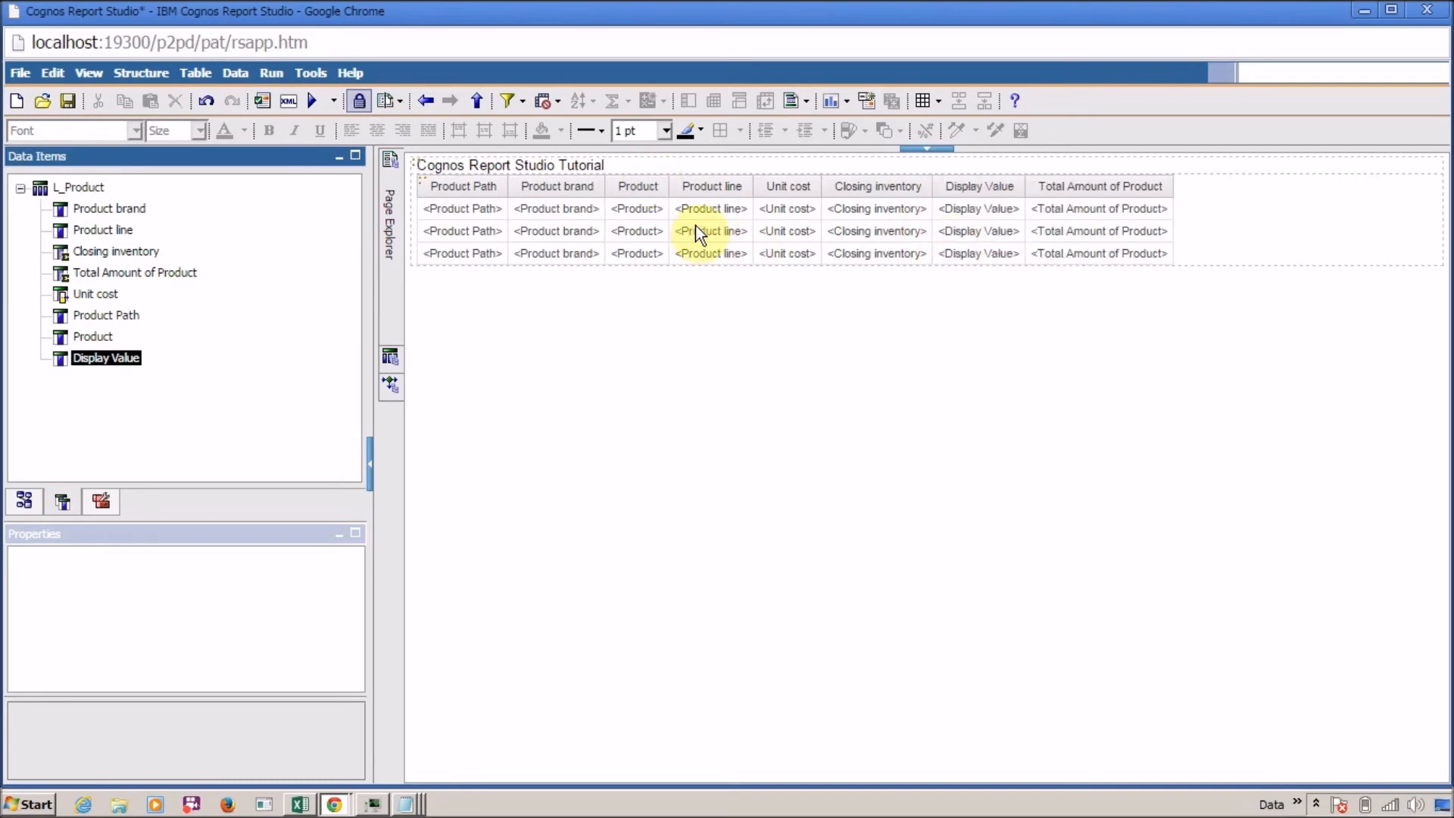
# Step: Run the report and compare the Display Value results with the Closing inventory figures
pyautogui.click(312, 104)
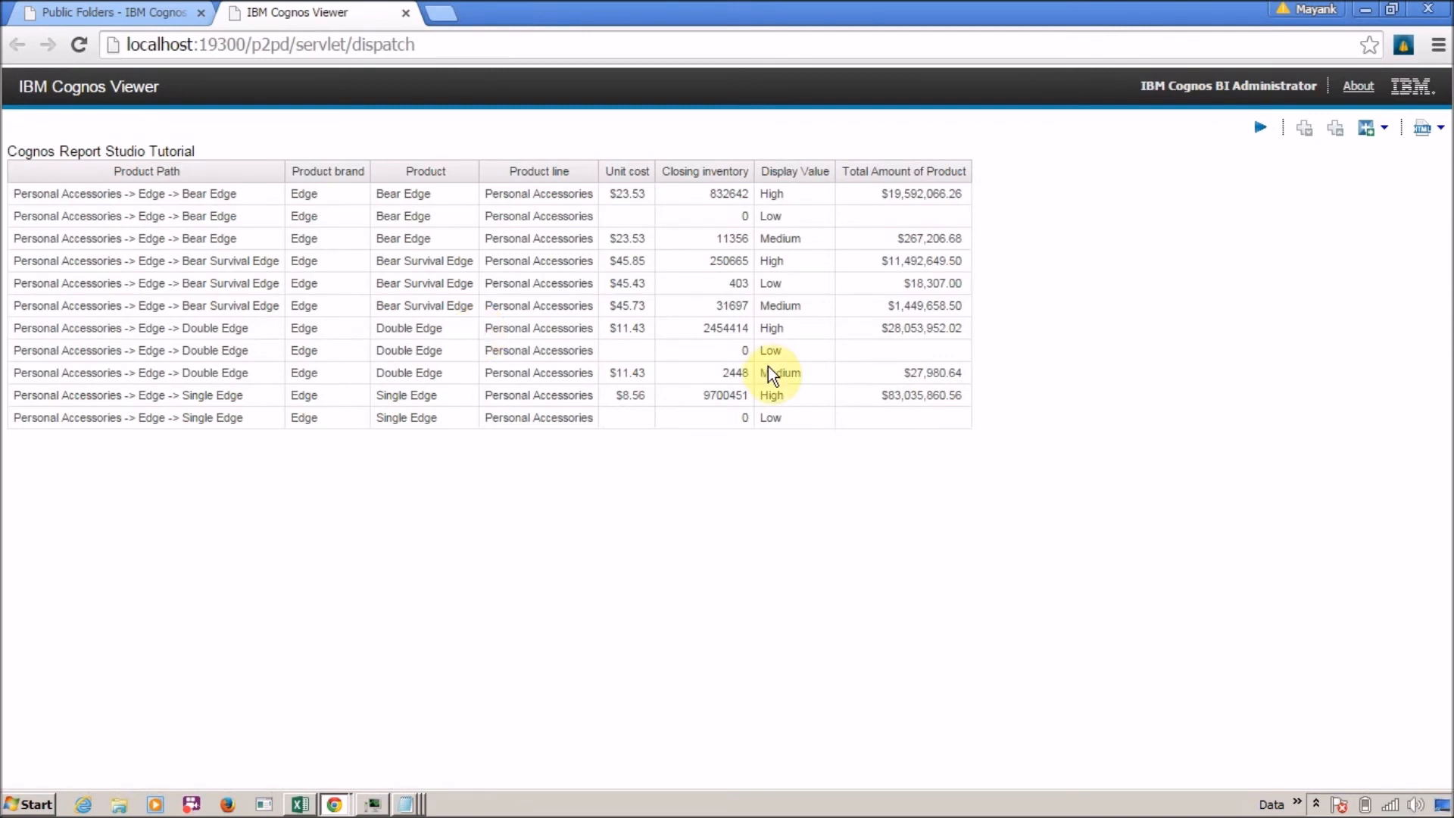
pyautogui.click(764, 194)
pyautogui.click(769, 217)
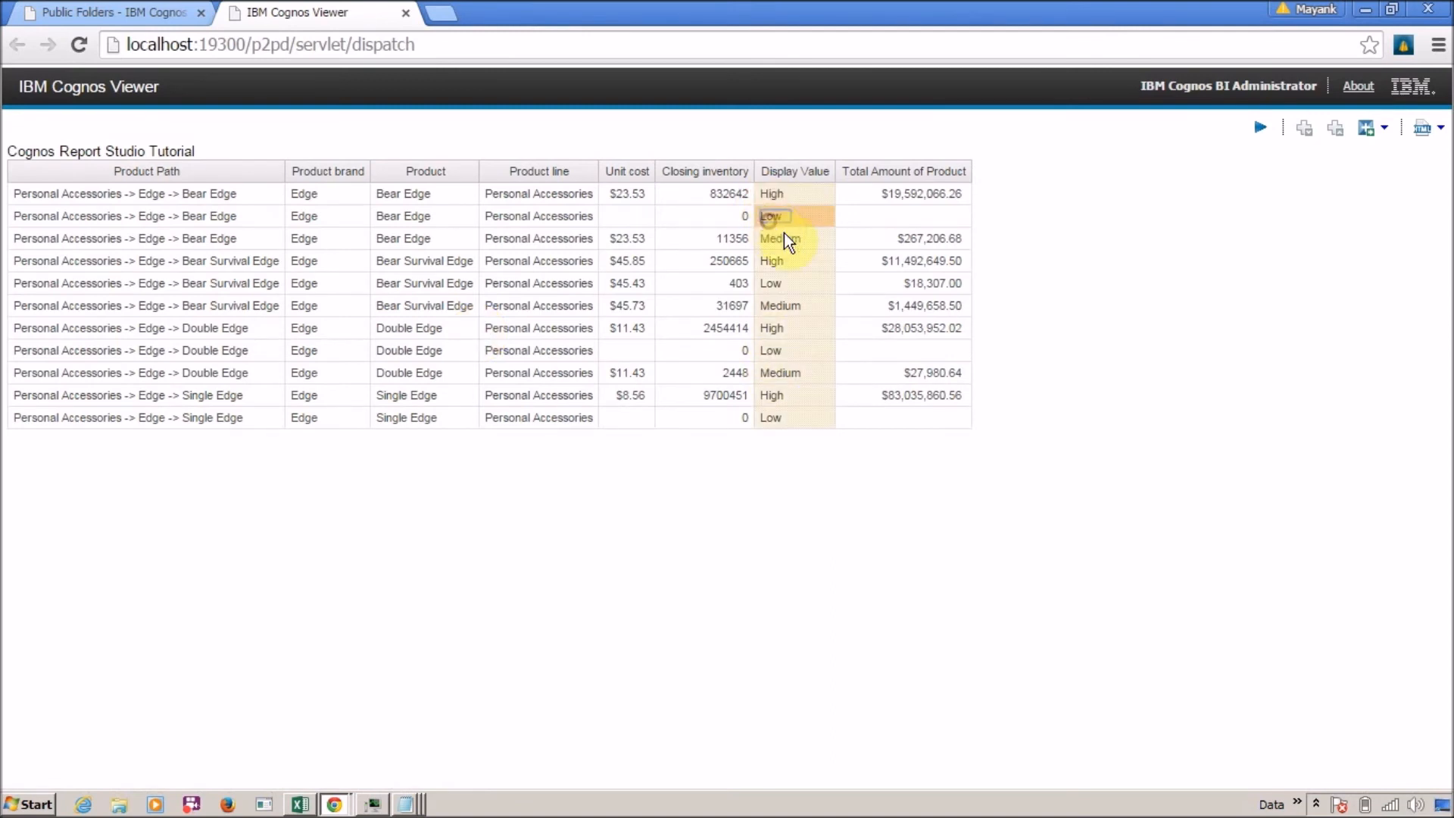
pyautogui.click(780, 239)
pyautogui.click(773, 283)
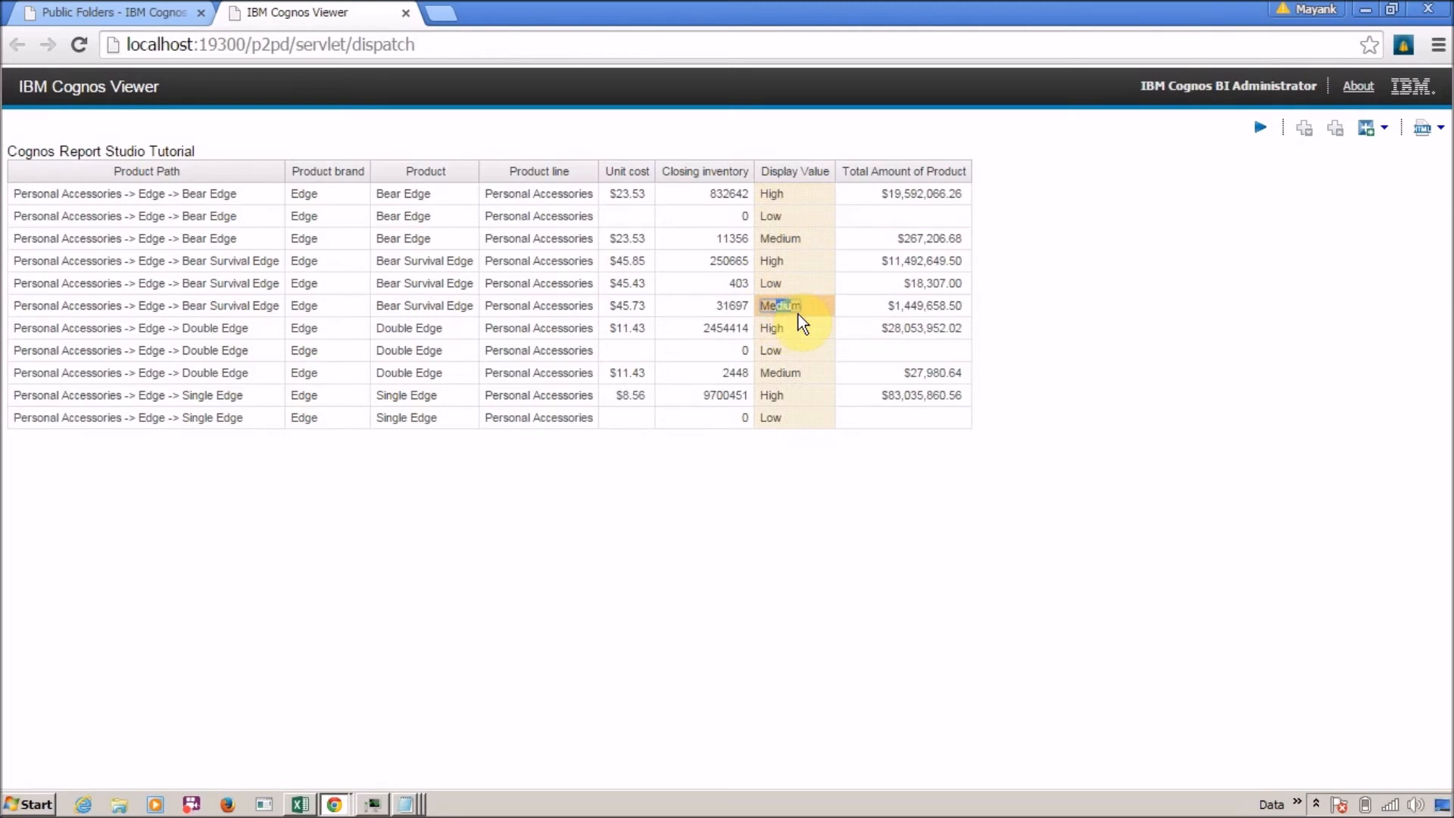
pyautogui.hotkey('alt', 'Tab')
pyautogui.click(801, 463)
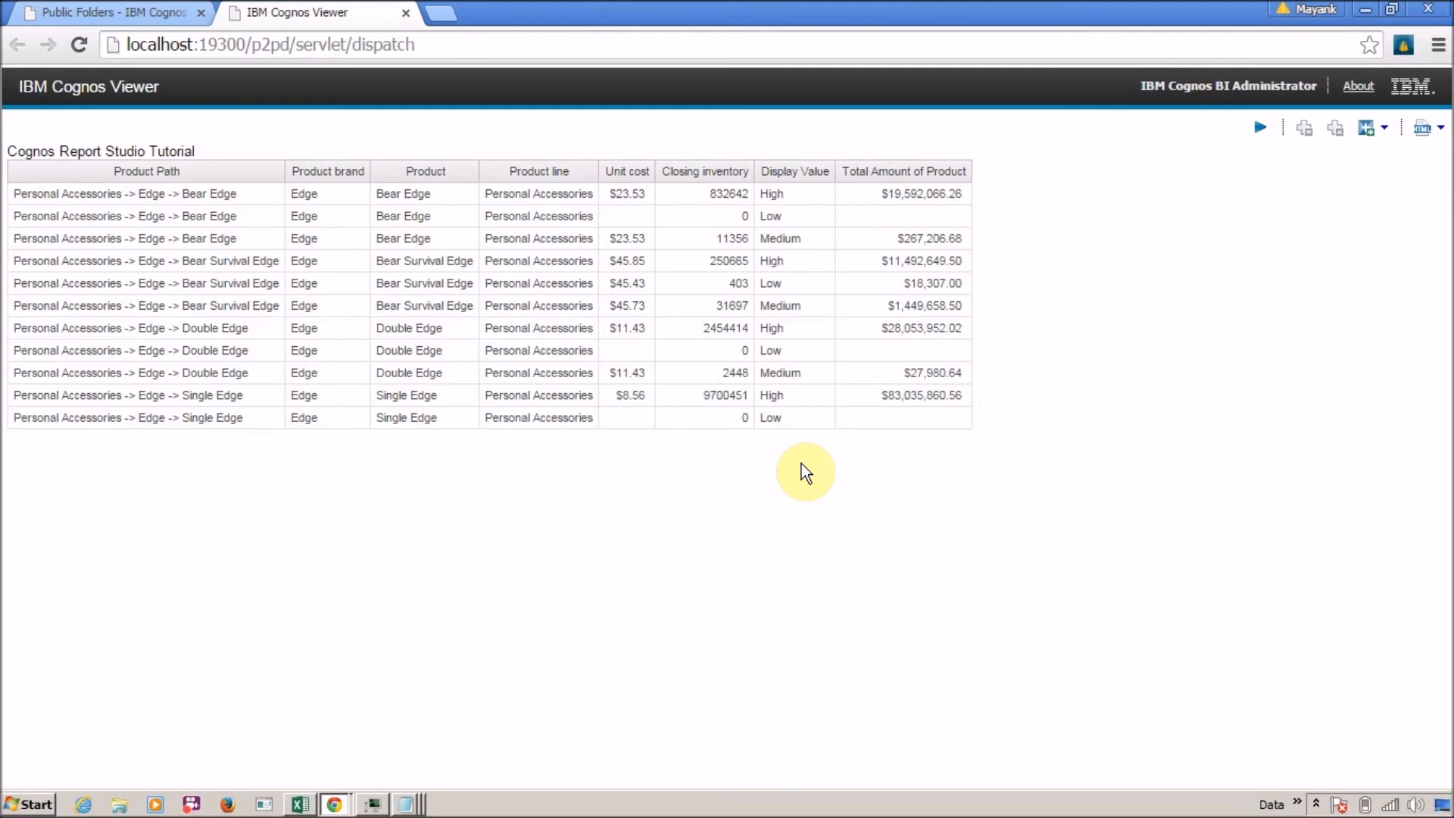
# Step: Switch back to Report Studio and browse the Inventory (query) source, collapsing Products and Inventory and expanding Branch
pyautogui.hotkey('alt', 'Tab')
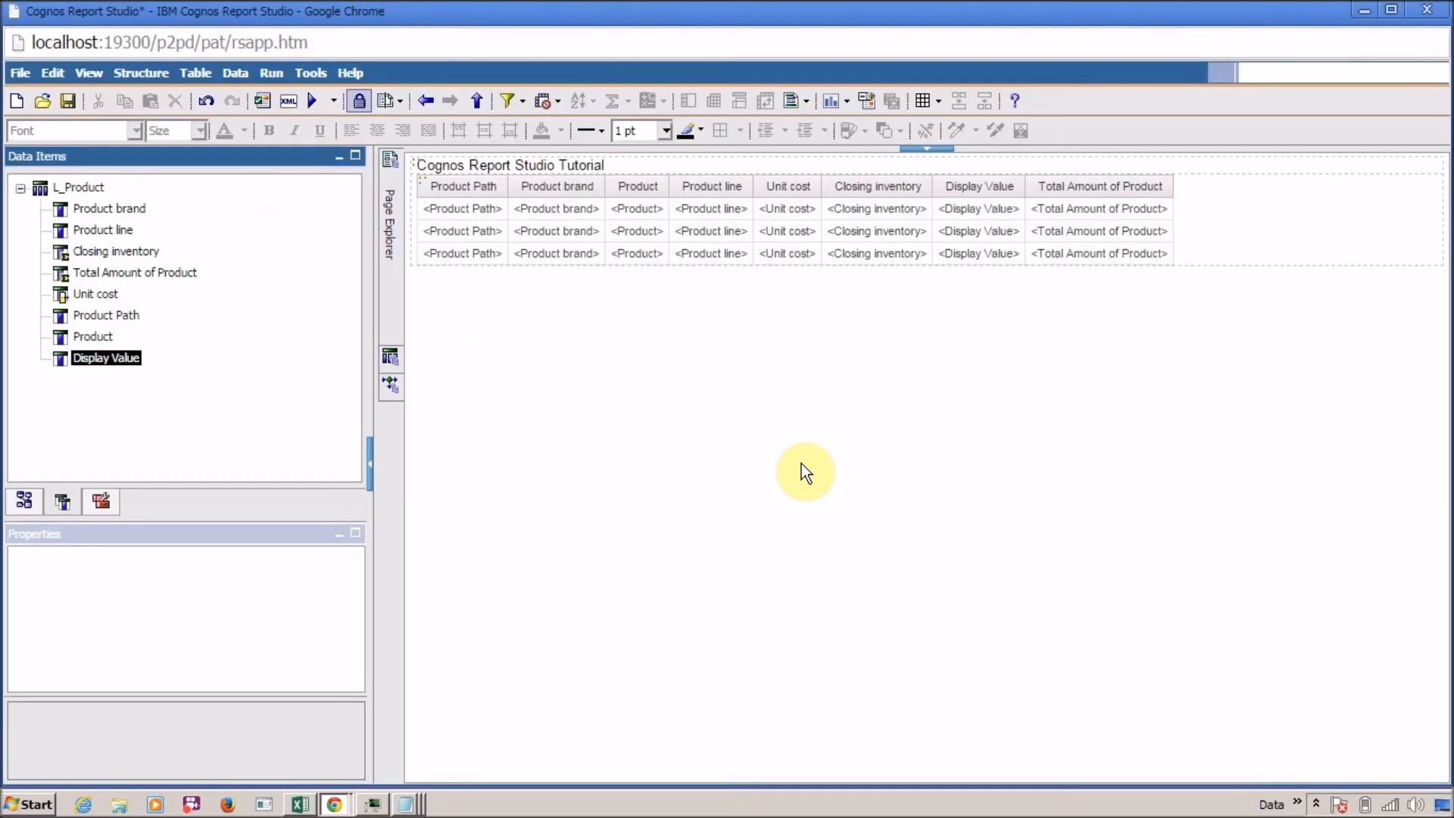
pyautogui.click(802, 464)
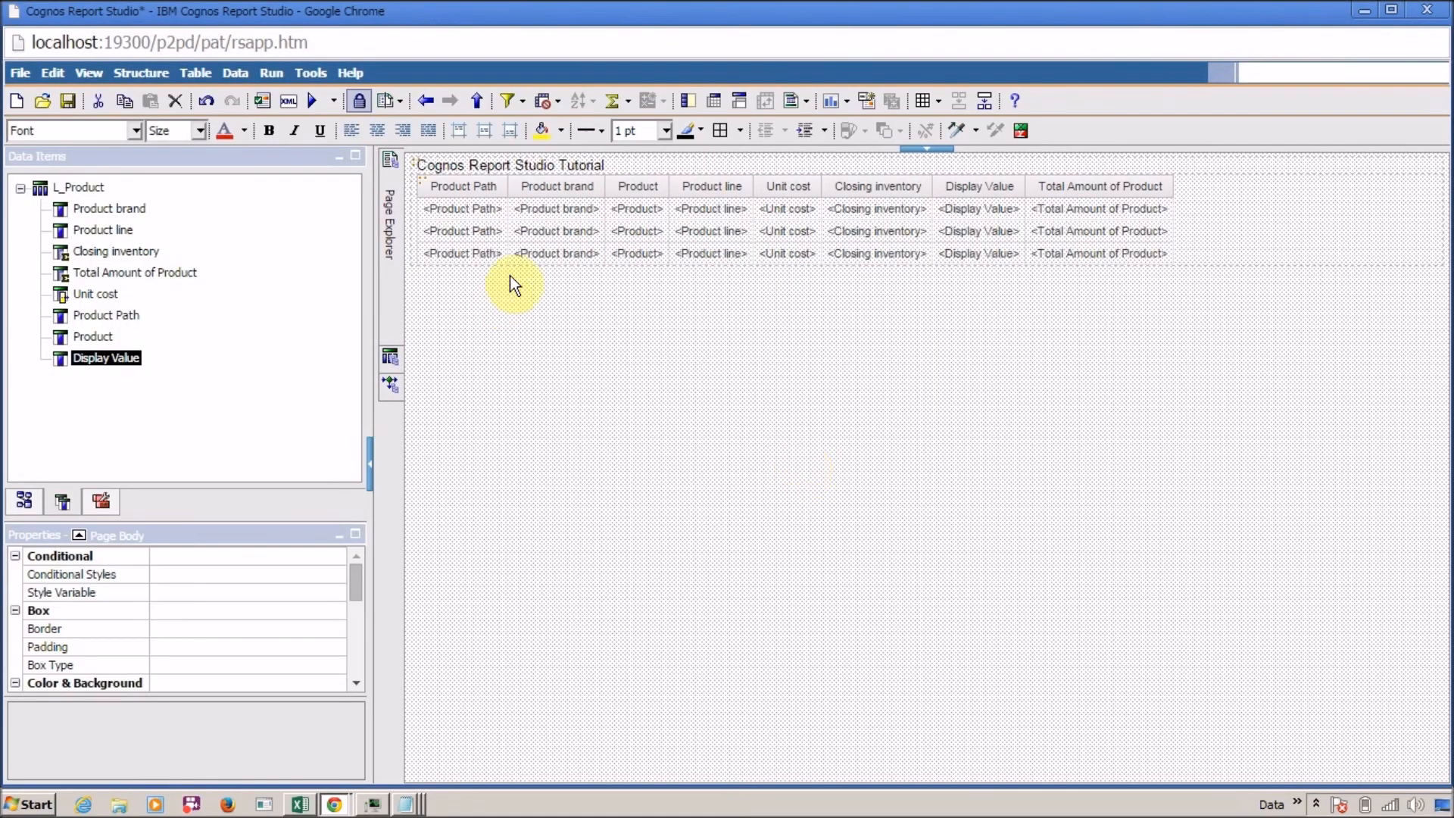
pyautogui.click(36, 503)
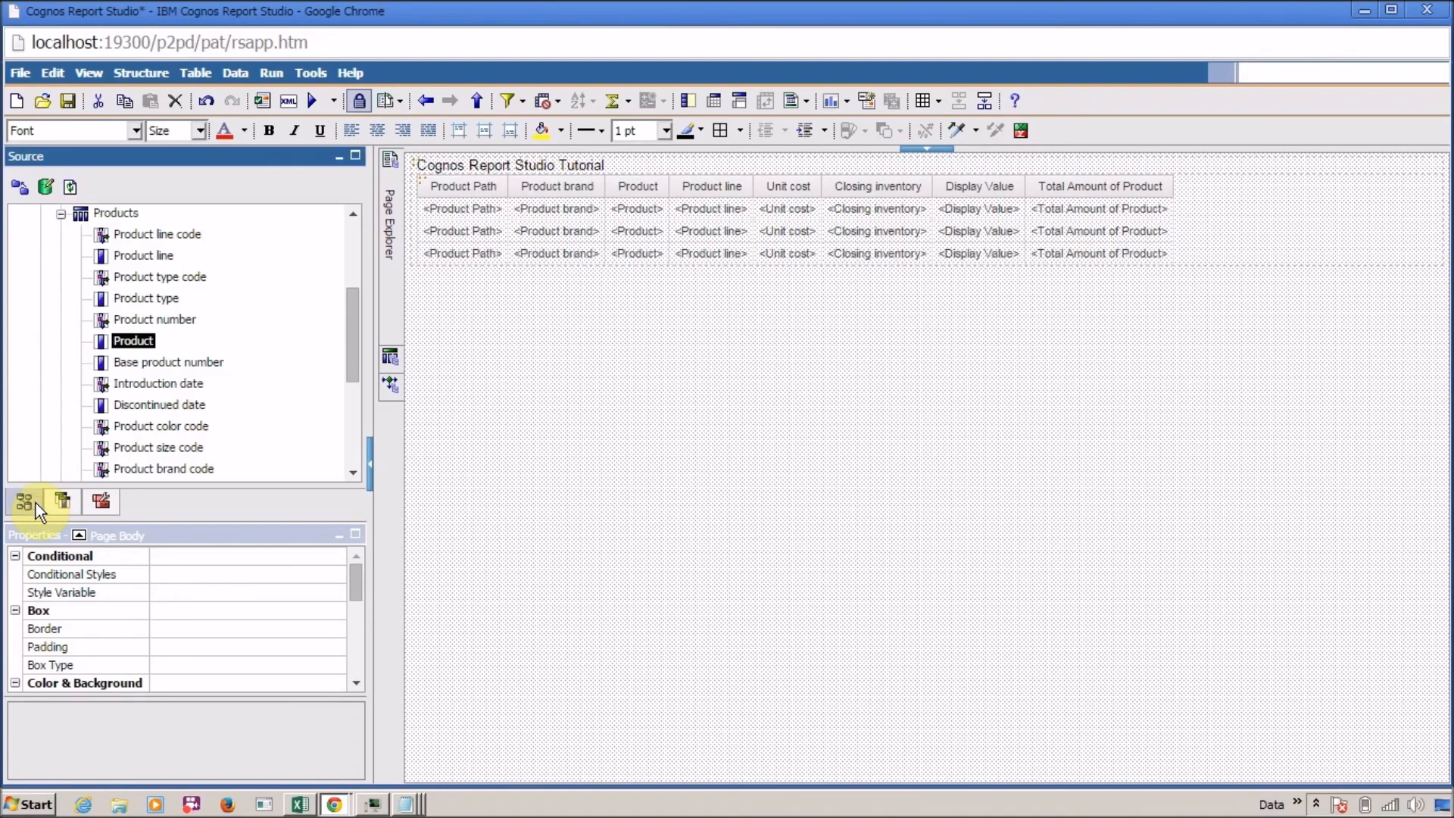
pyautogui.click(61, 215)
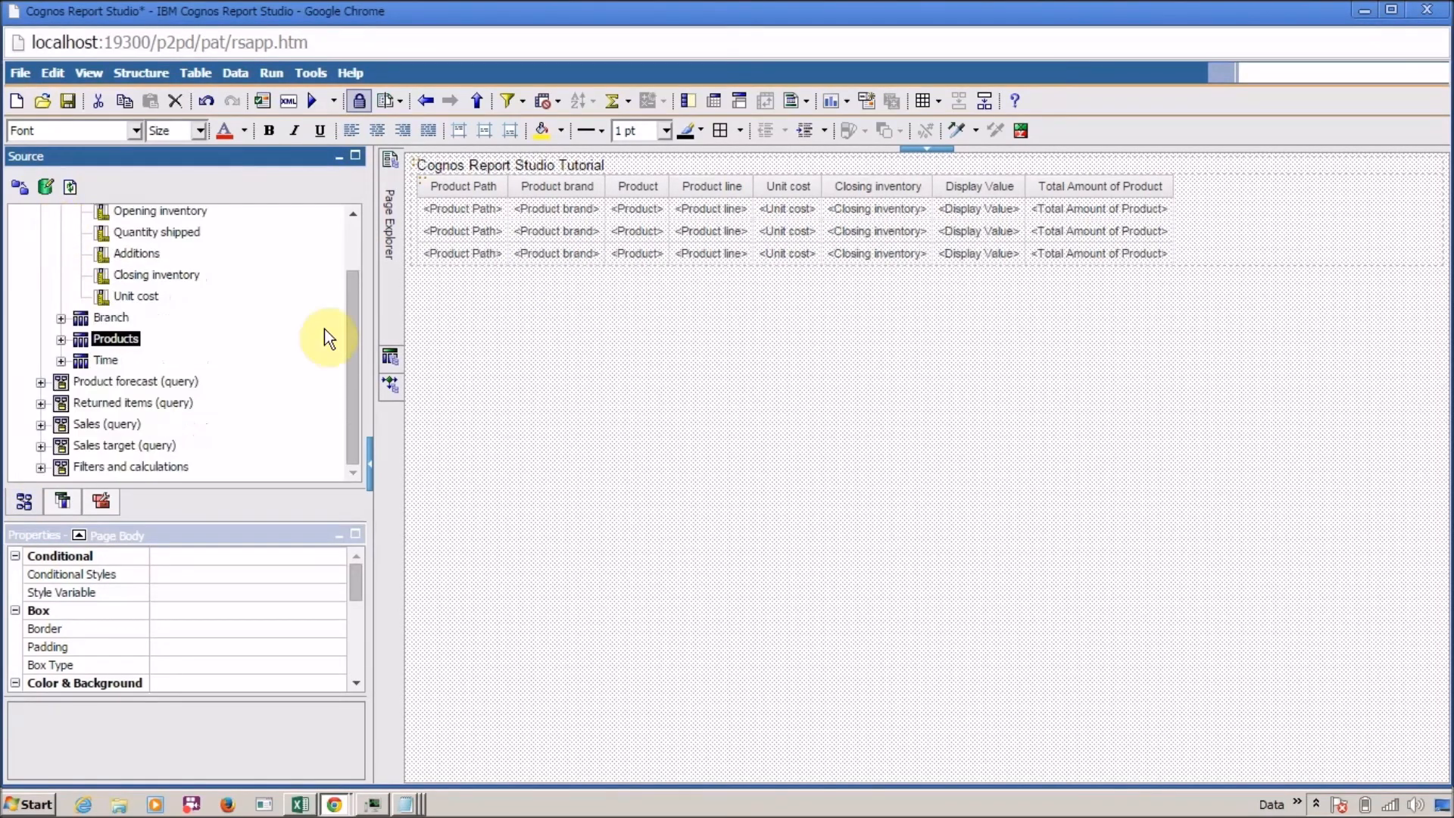
pyautogui.moveTo(356, 354); pyautogui.dragTo(360, 226)
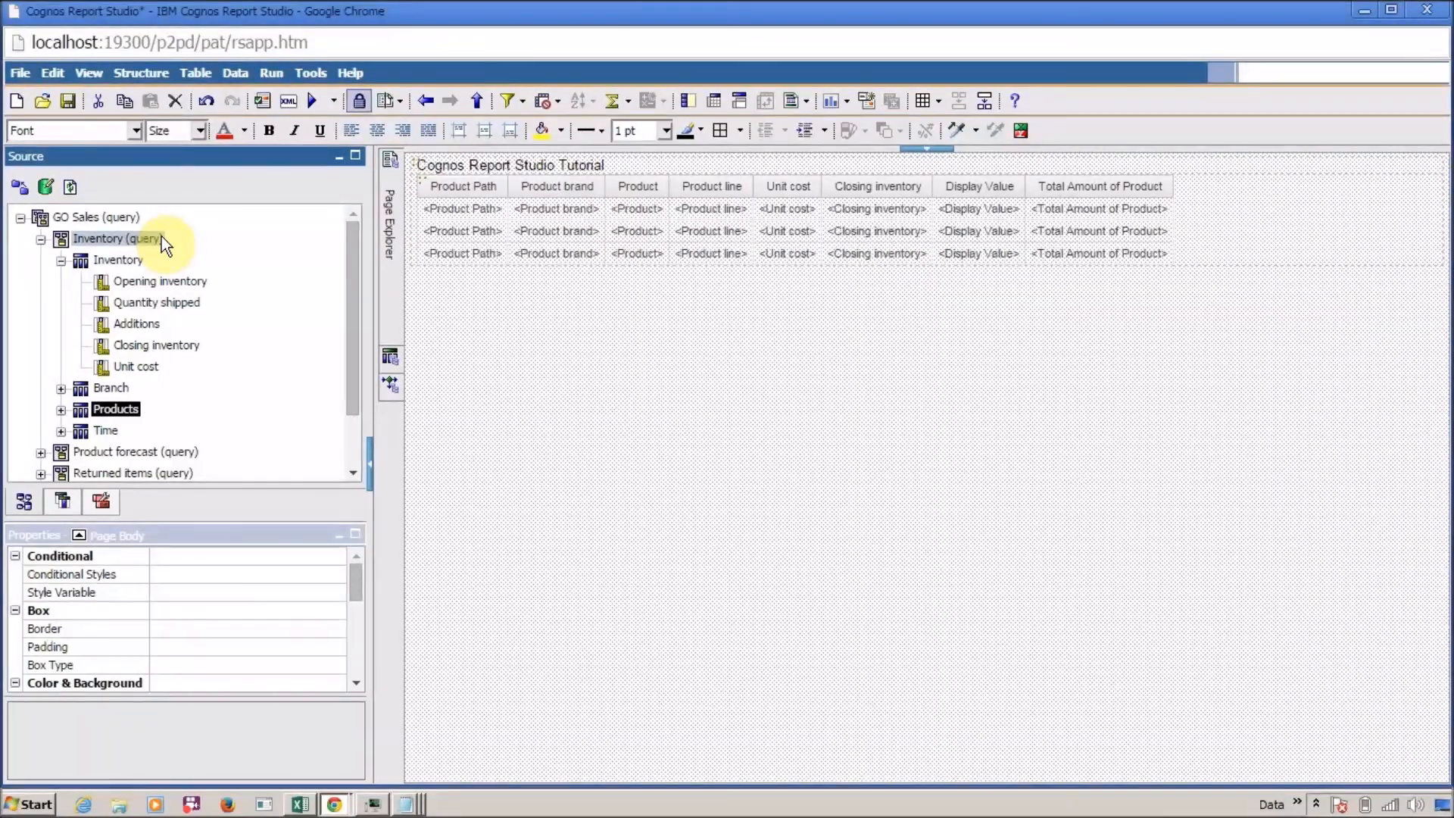
pyautogui.click(60, 259)
pyautogui.click(61, 281)
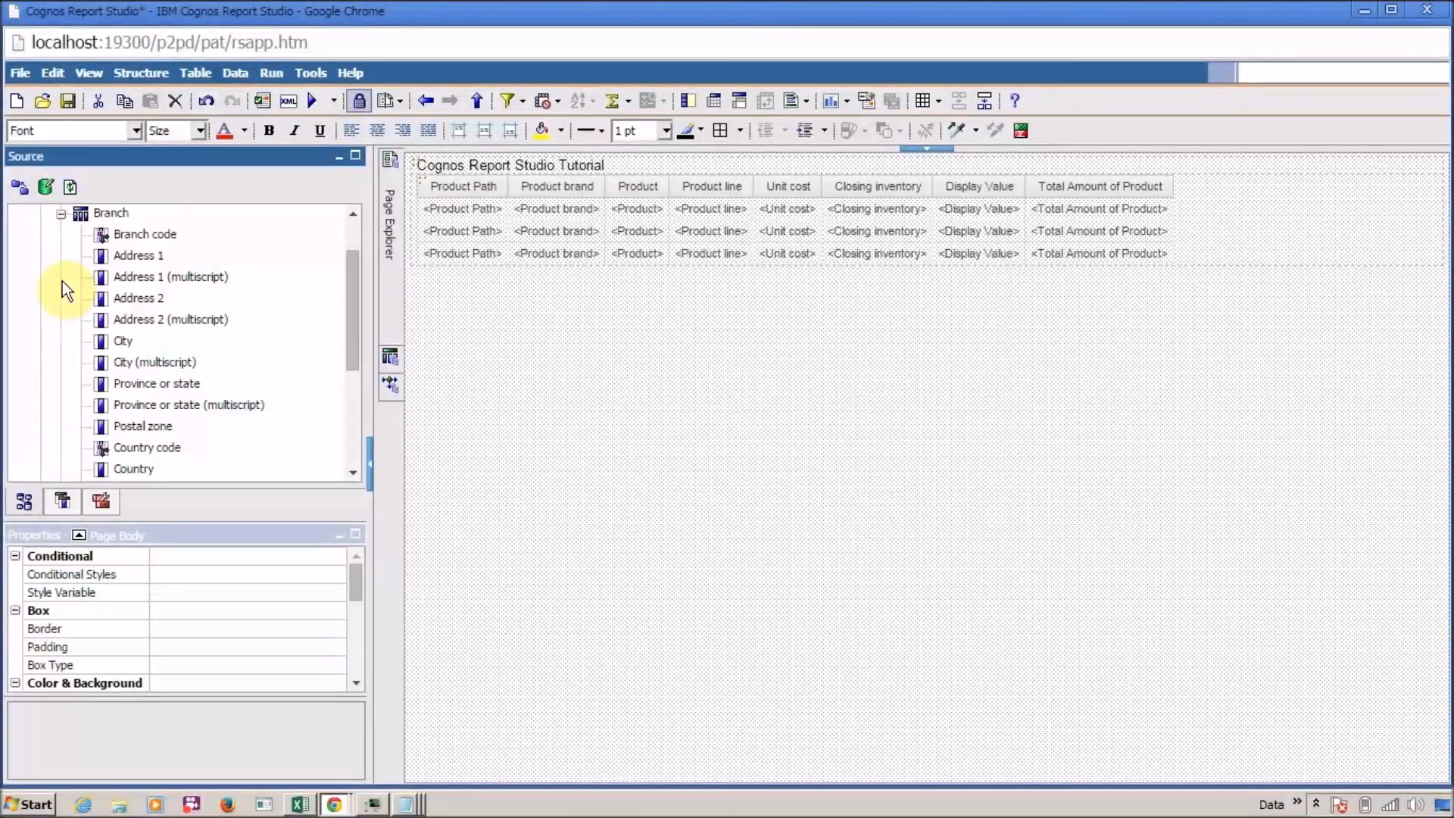
pyautogui.moveTo(350, 319); pyautogui.dragTo(354, 362)
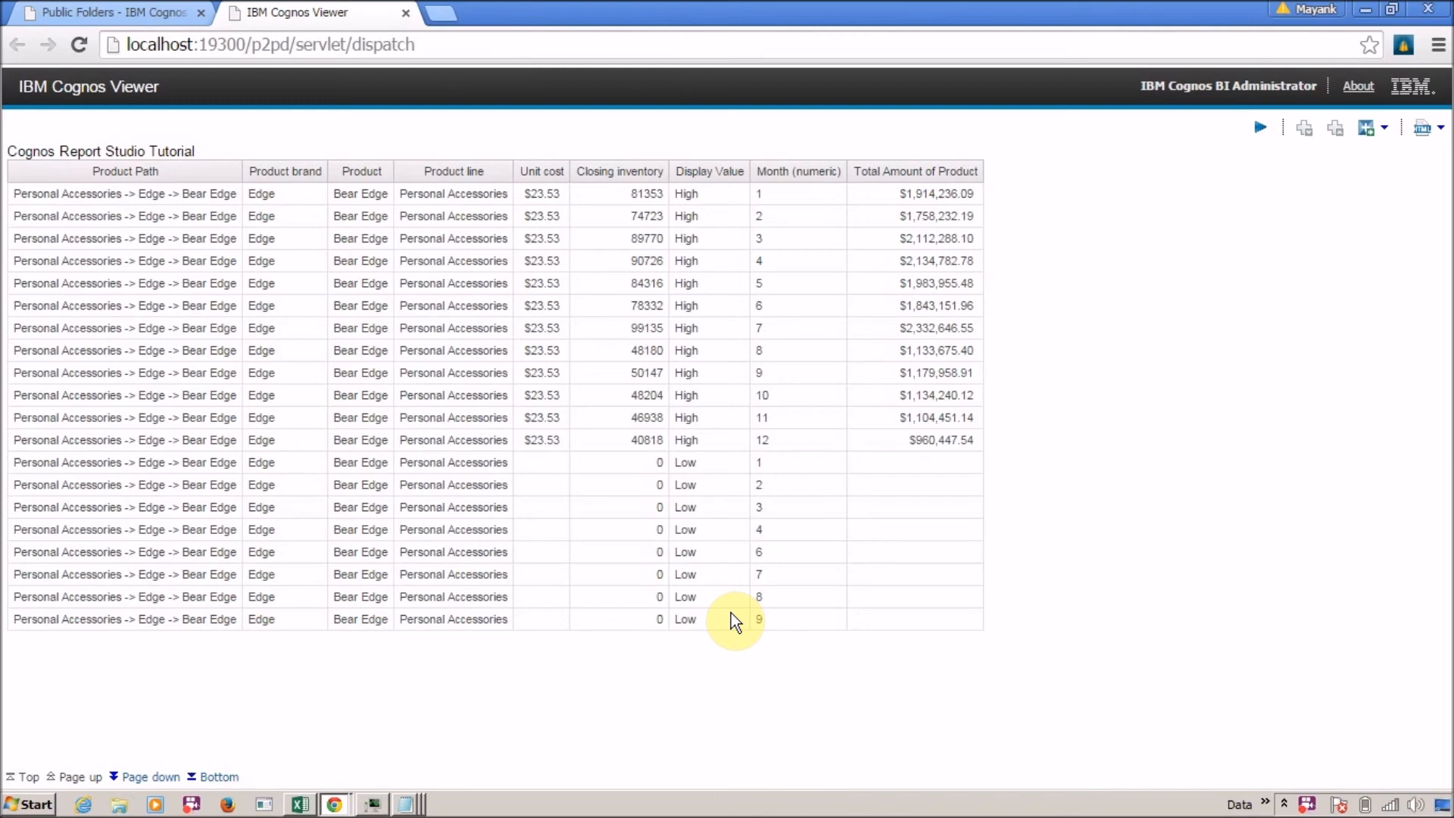
# Step: Switch from the report output to Report Studio's query view and add a new data item named Month
pyautogui.hotkey('alt', 'Tab')
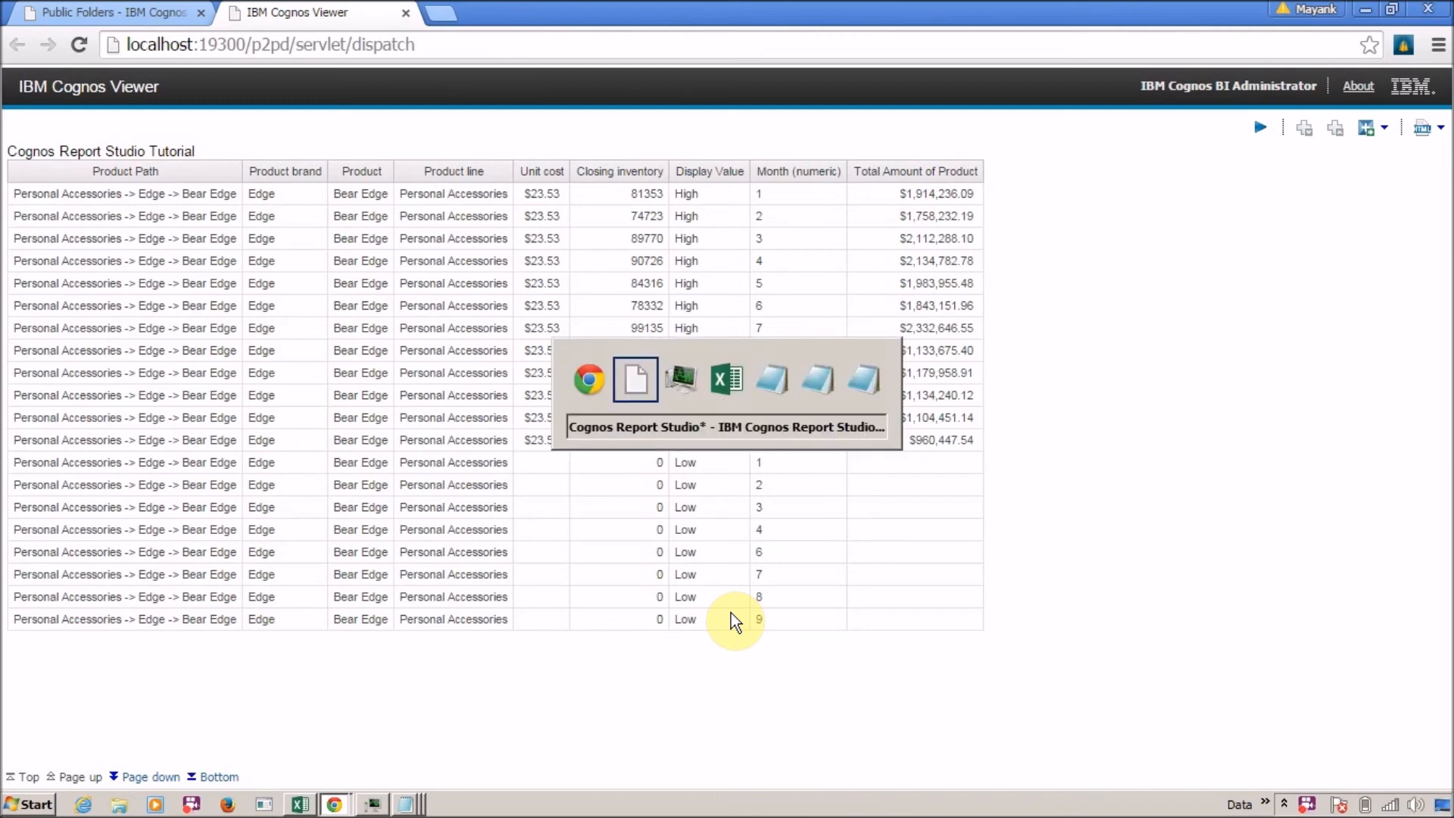
pyautogui.hotkey('alt', 'shift', 'Tab')
pyautogui.hotkey('alt', 'Tab')
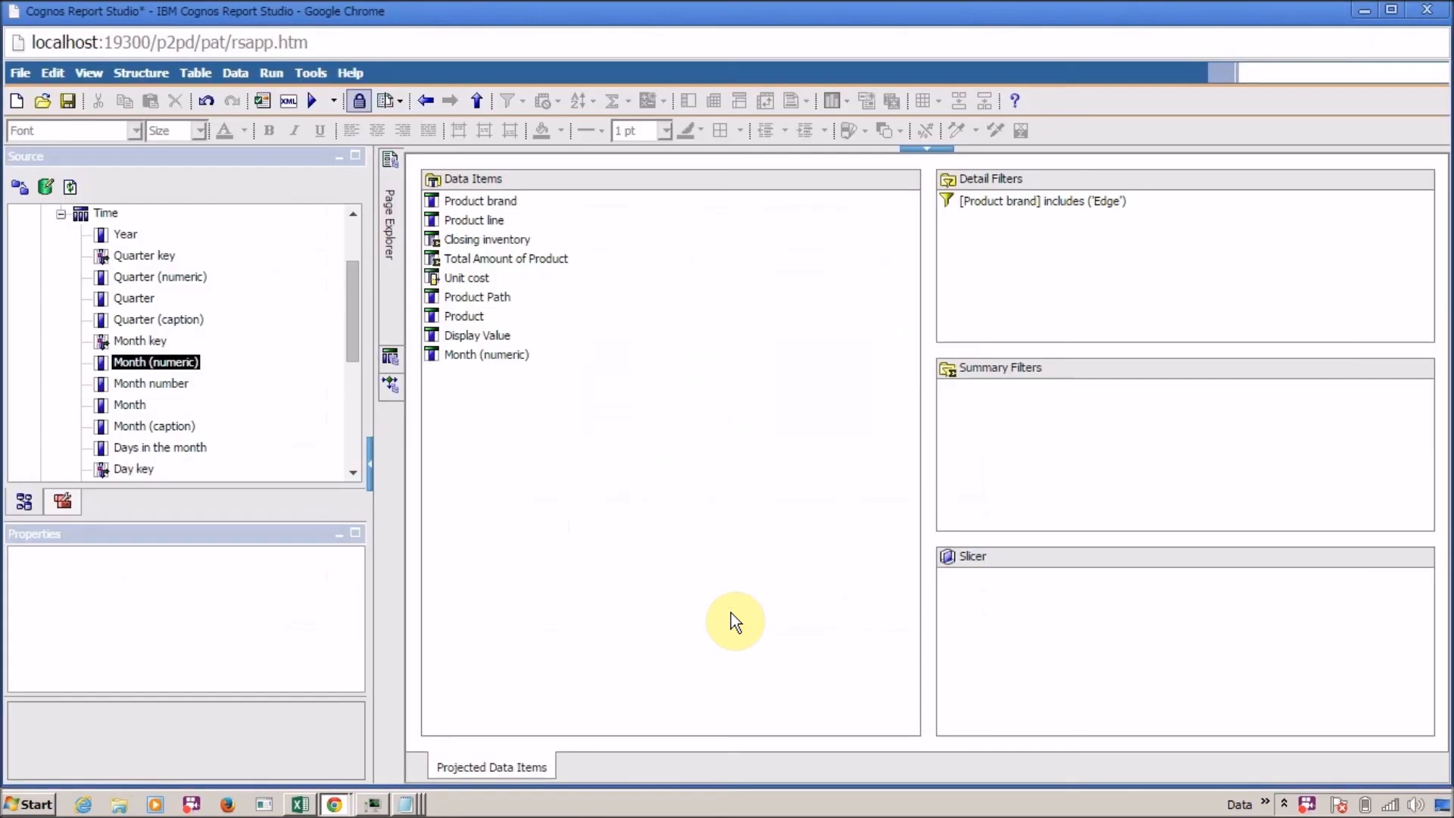
pyautogui.click(138, 403)
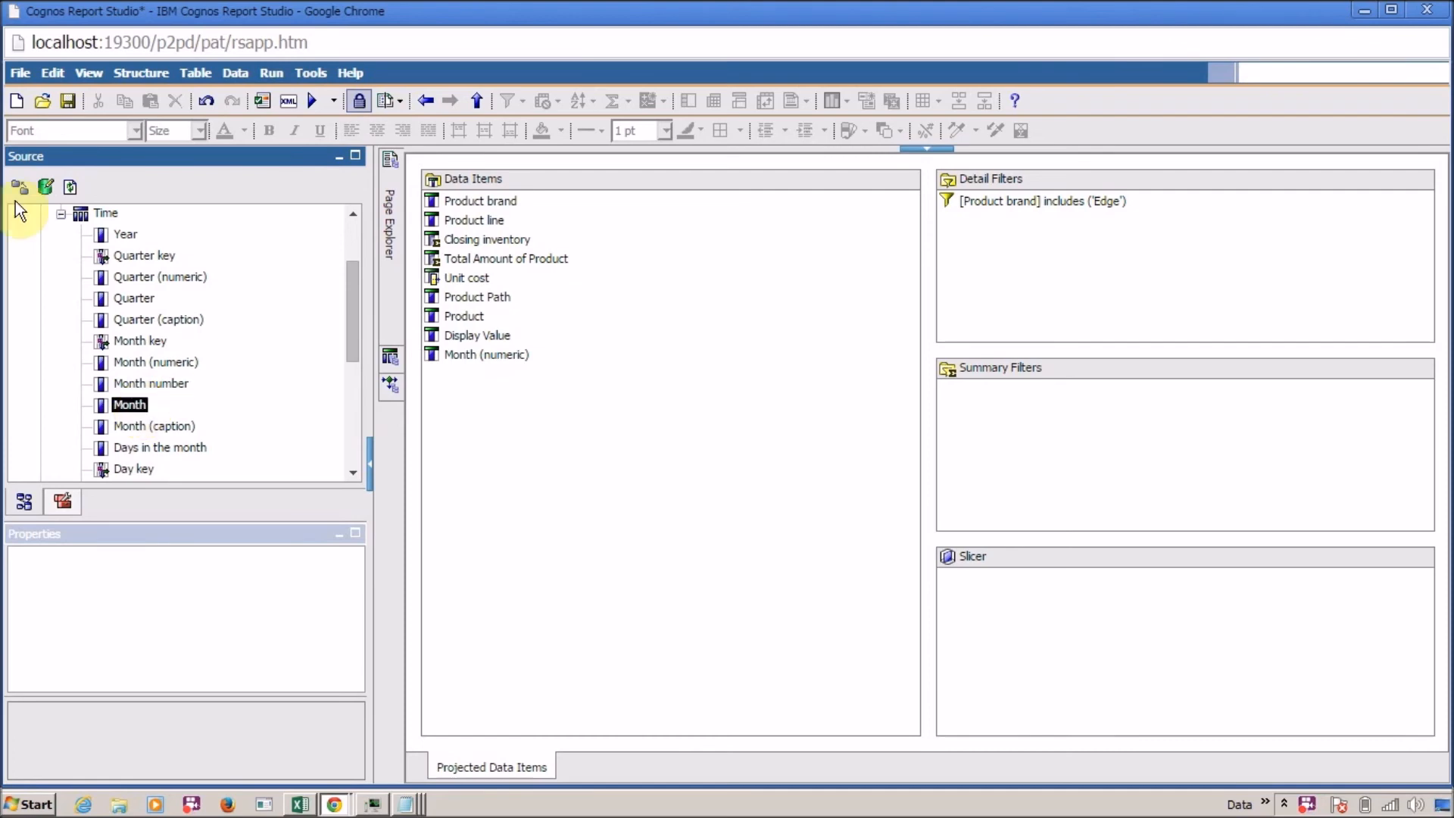
pyautogui.click(458, 356)
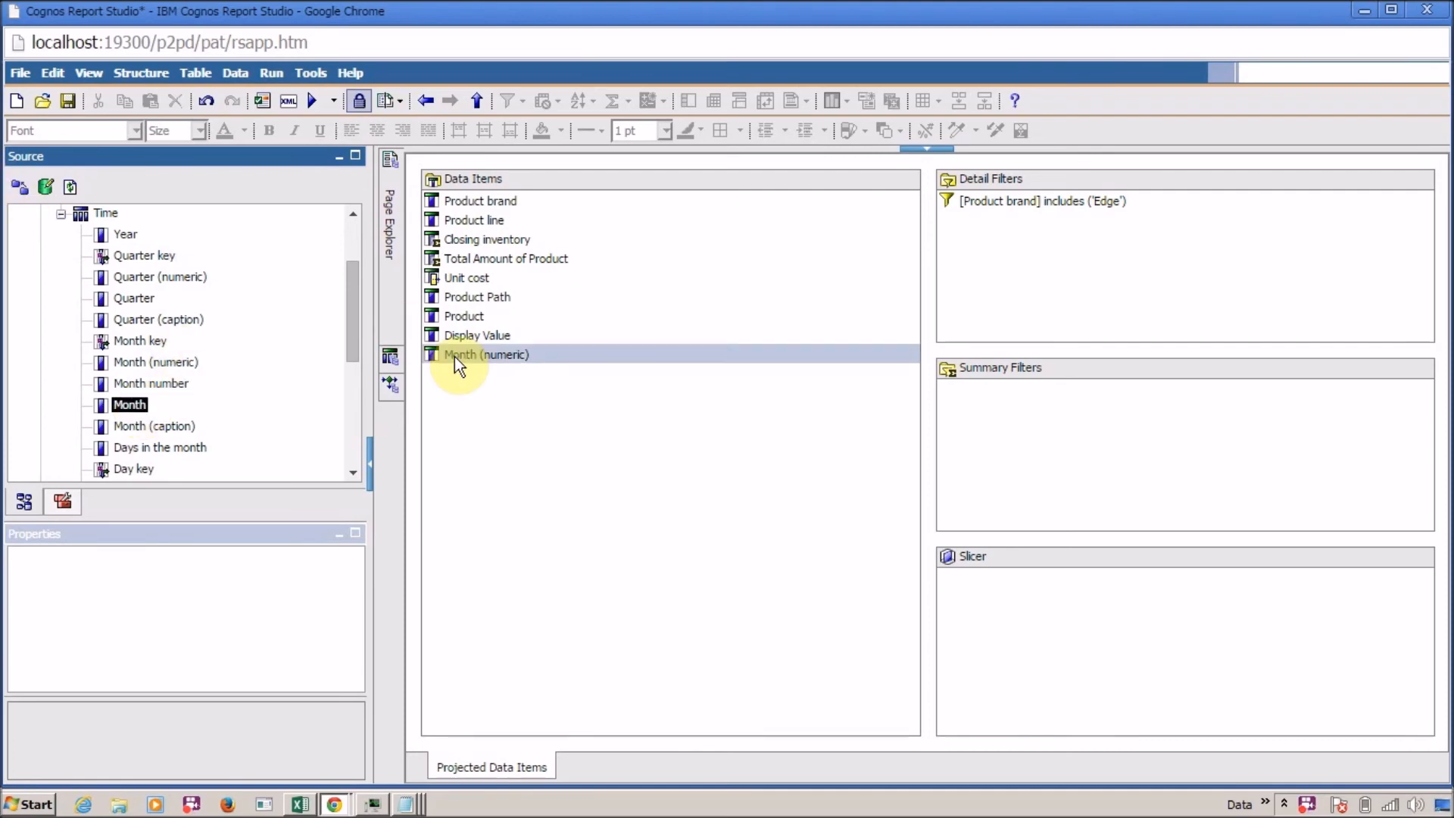
pyautogui.click(477, 461)
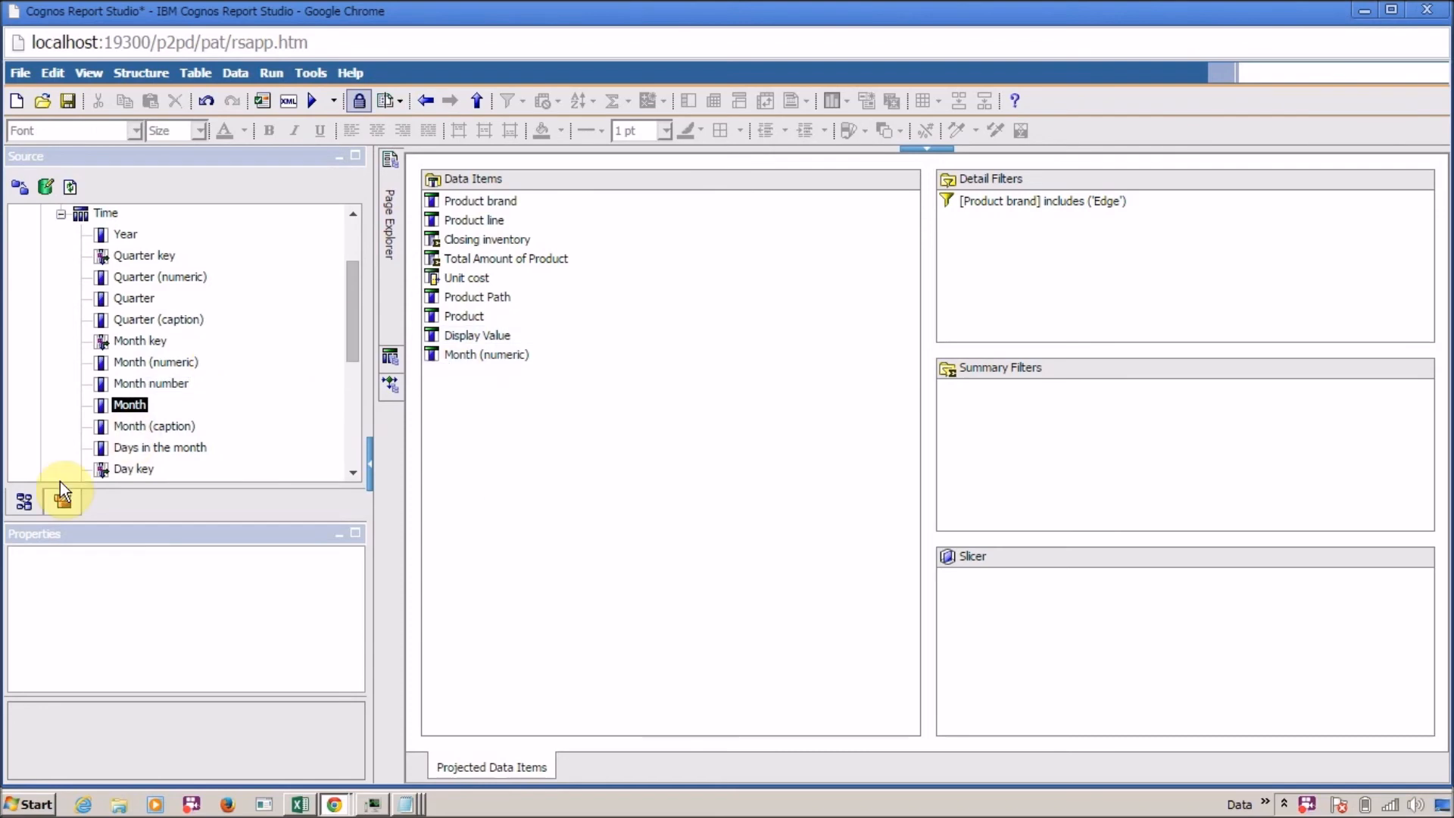
pyautogui.click(61, 505)
pyautogui.moveTo(70, 235); pyautogui.dragTo(471, 470)
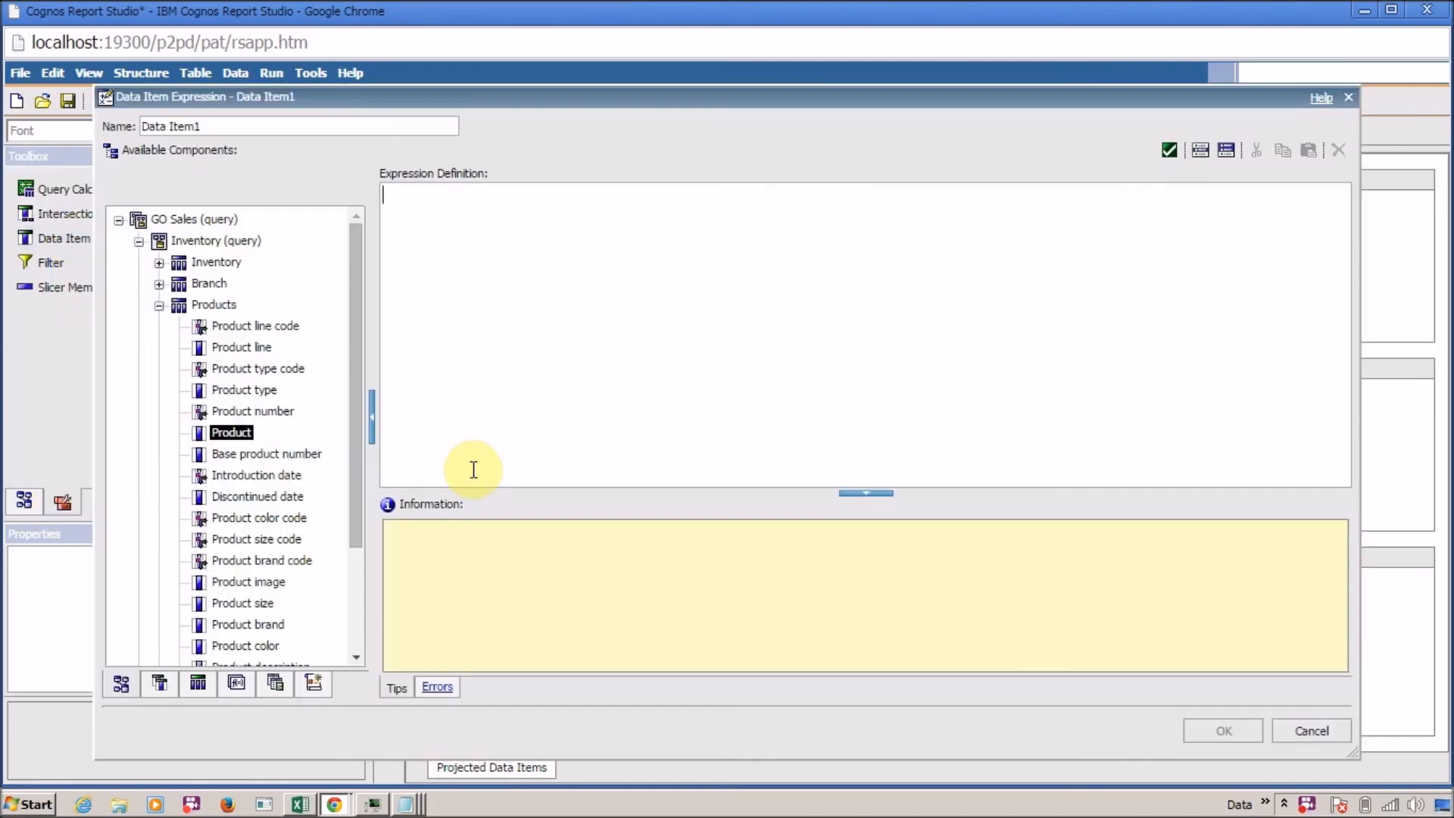
pyautogui.doubleClick(362, 125)
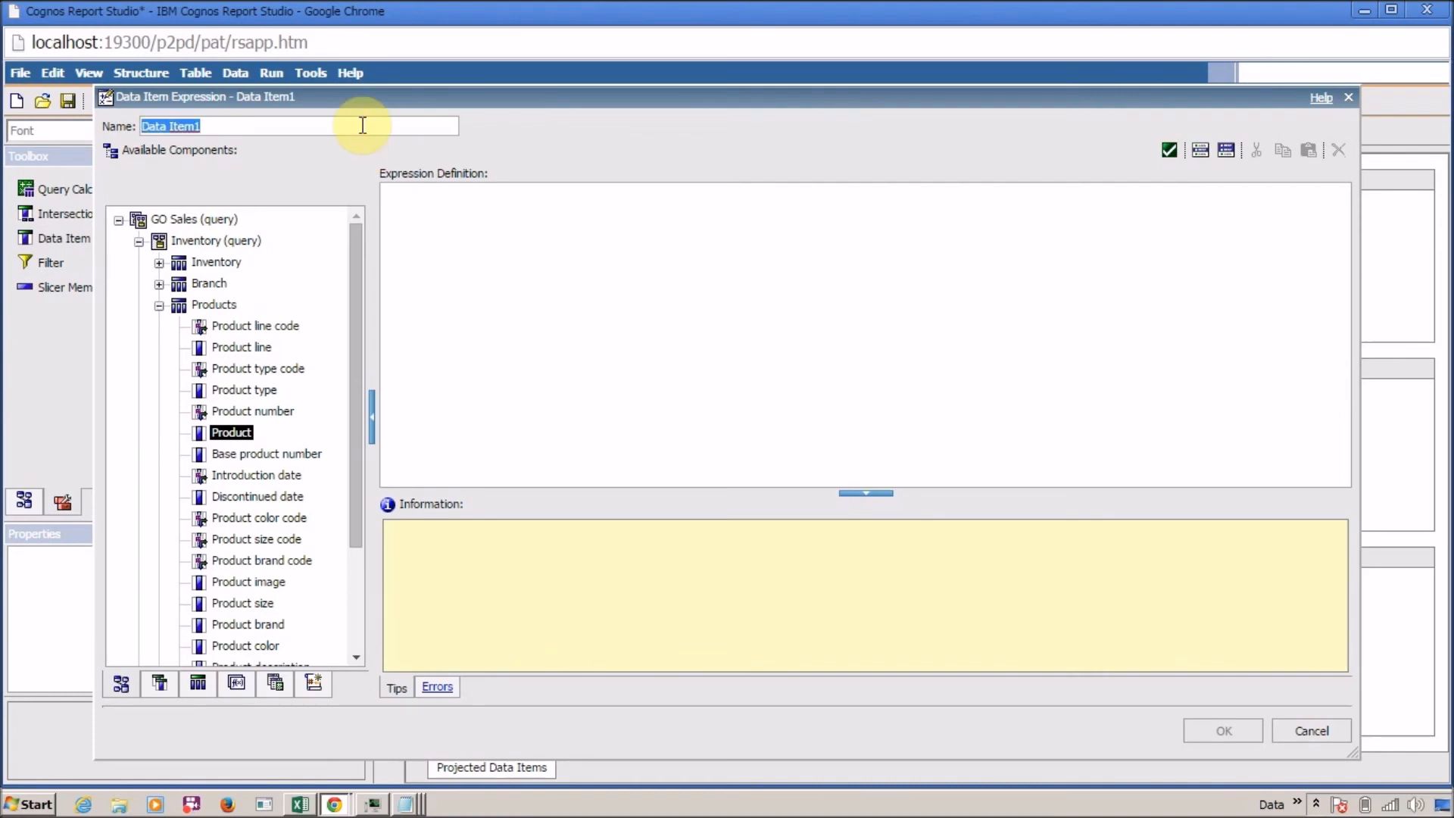
pyautogui.write('Month')
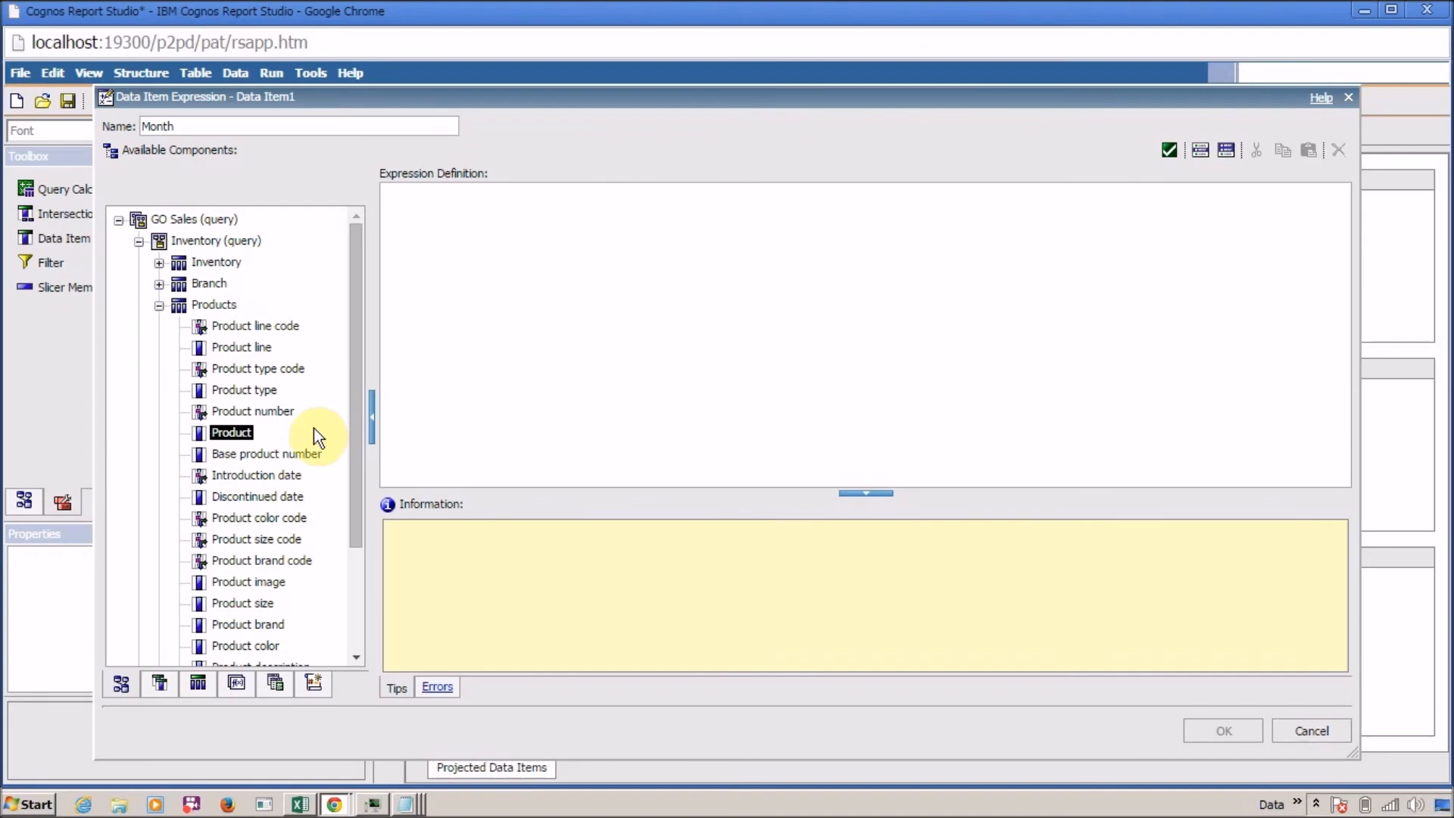
# Step: Look up the syntax tips of the case operator in the Operators group
pyautogui.moveTo(355, 339); pyautogui.dragTo(357, 416)
pyautogui.click(606, 352)
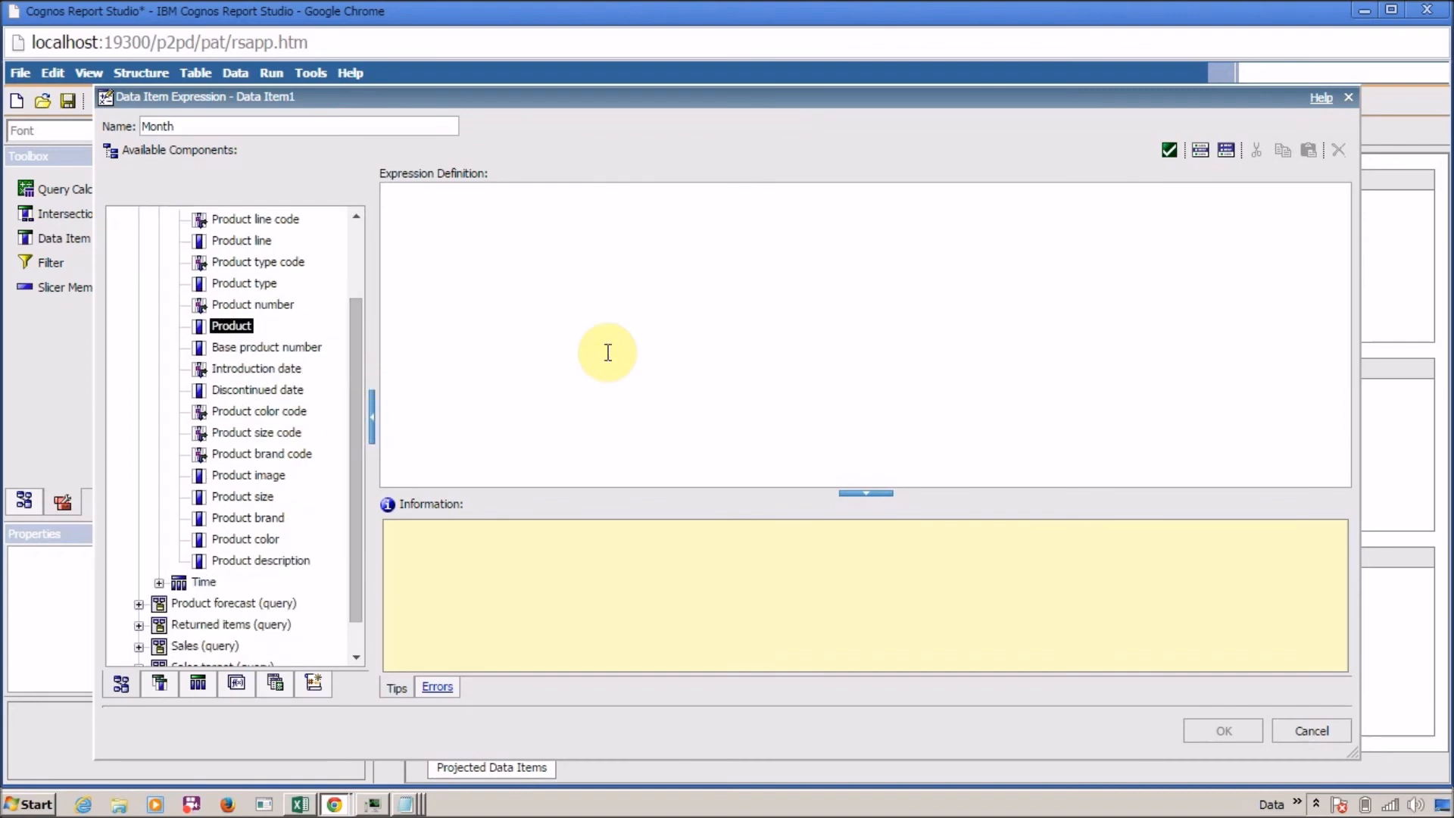
pyautogui.click(239, 686)
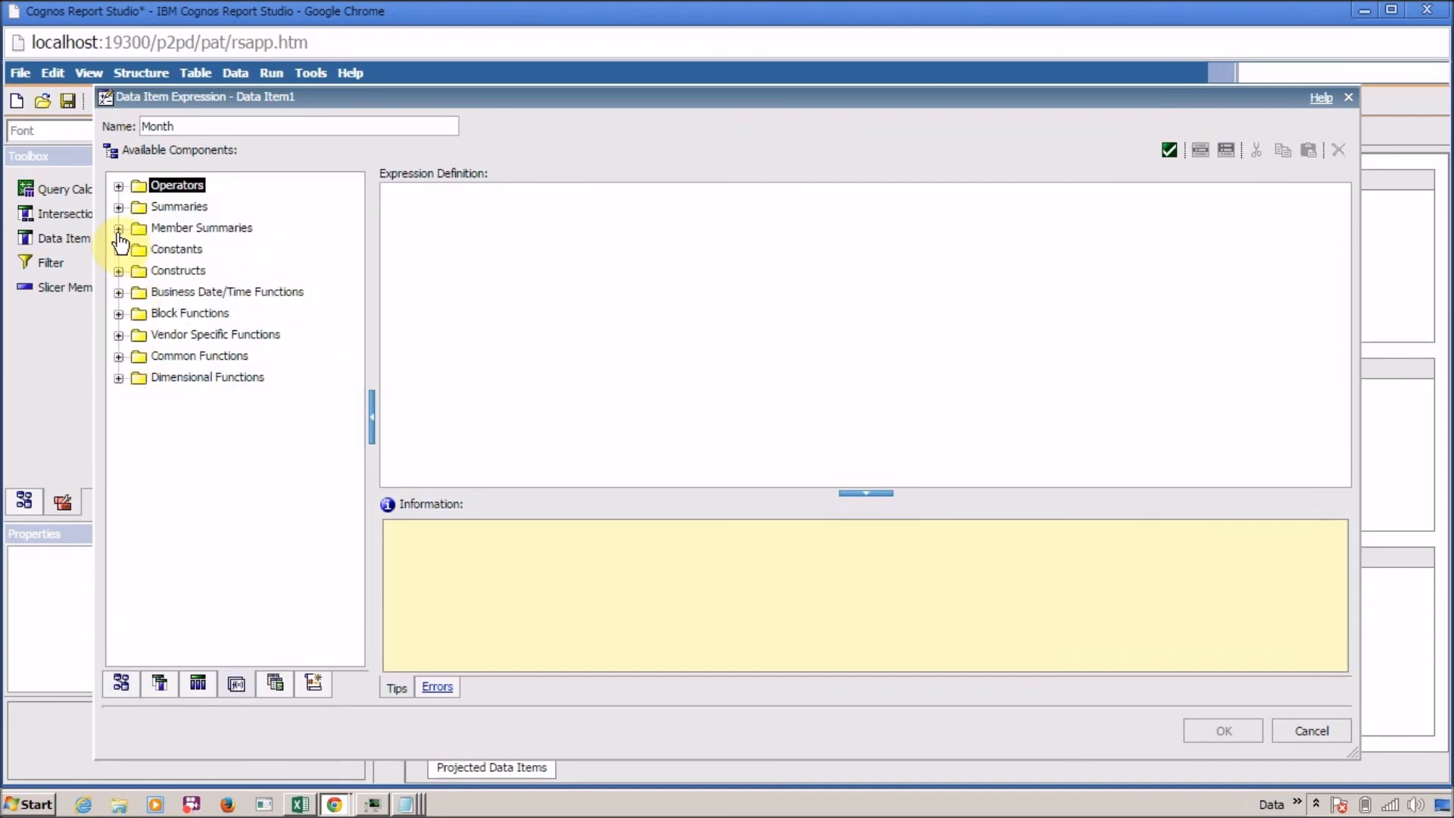
pyautogui.click(118, 190)
pyautogui.moveTo(353, 327); pyautogui.dragTo(350, 443)
pyautogui.click(166, 281)
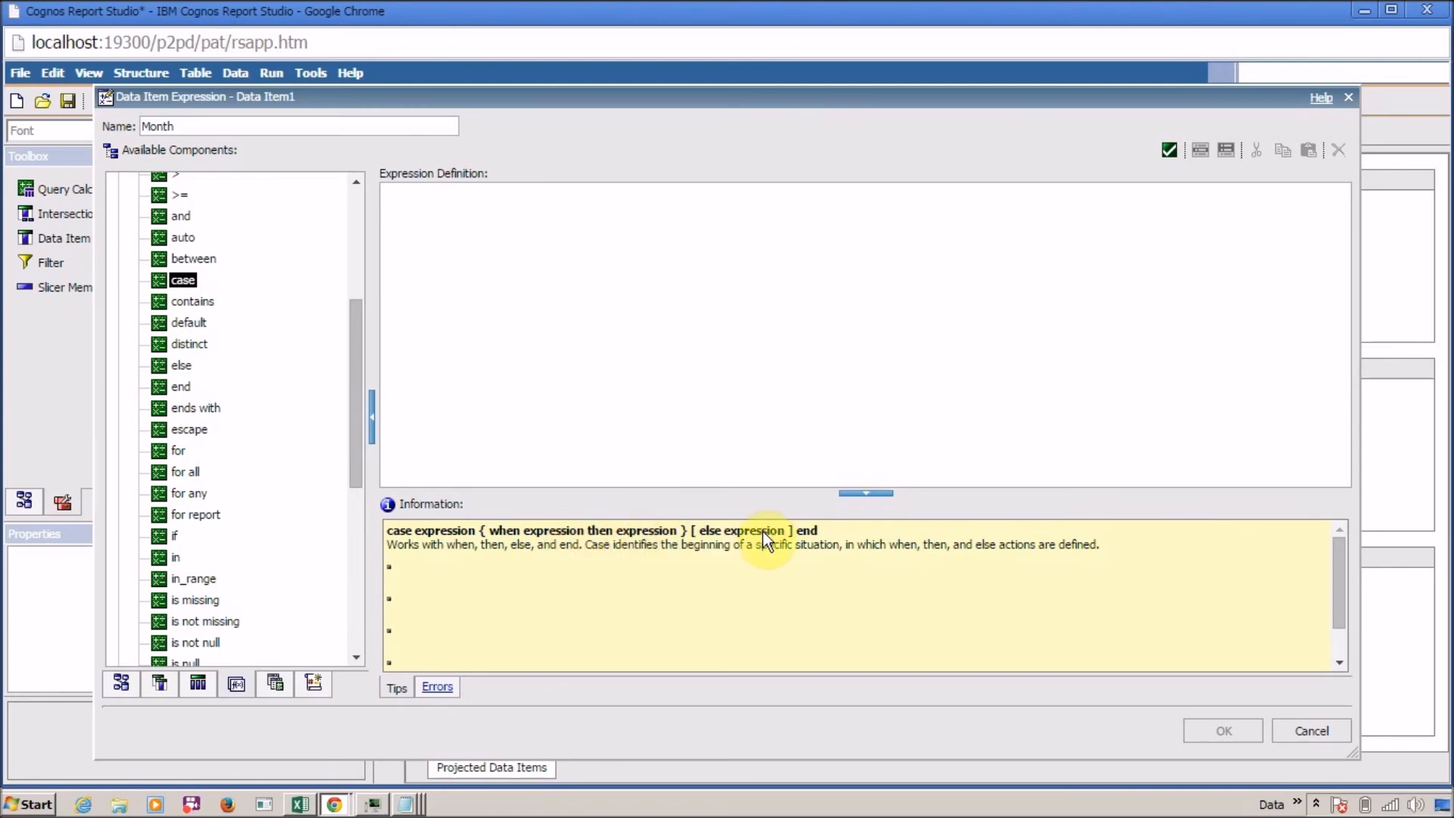
# Step: Begin the Month expression with case, followed by Month (numeric) from the Time subject of Inventory (query)
pyautogui.write('case')
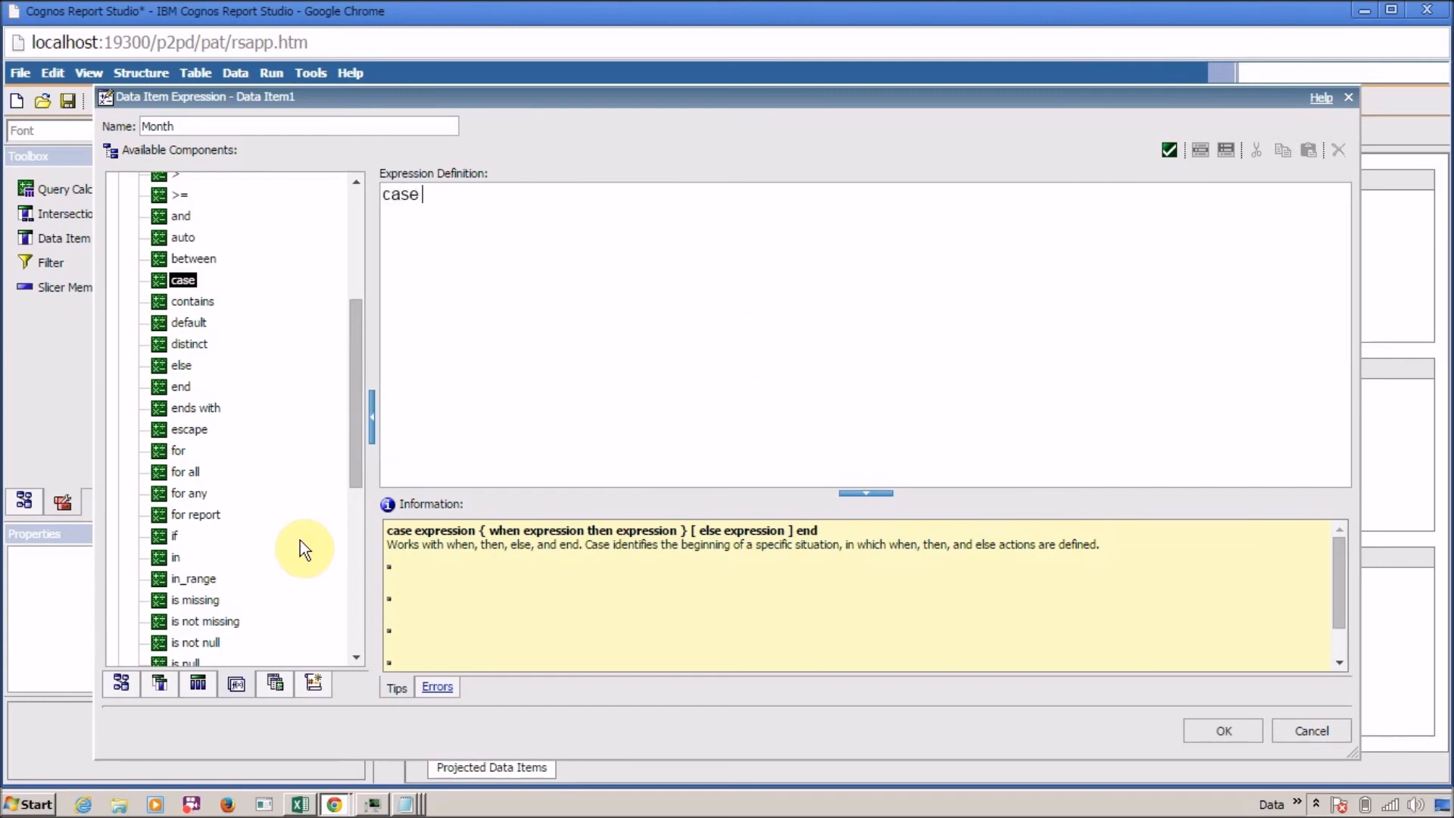
pyautogui.click(121, 683)
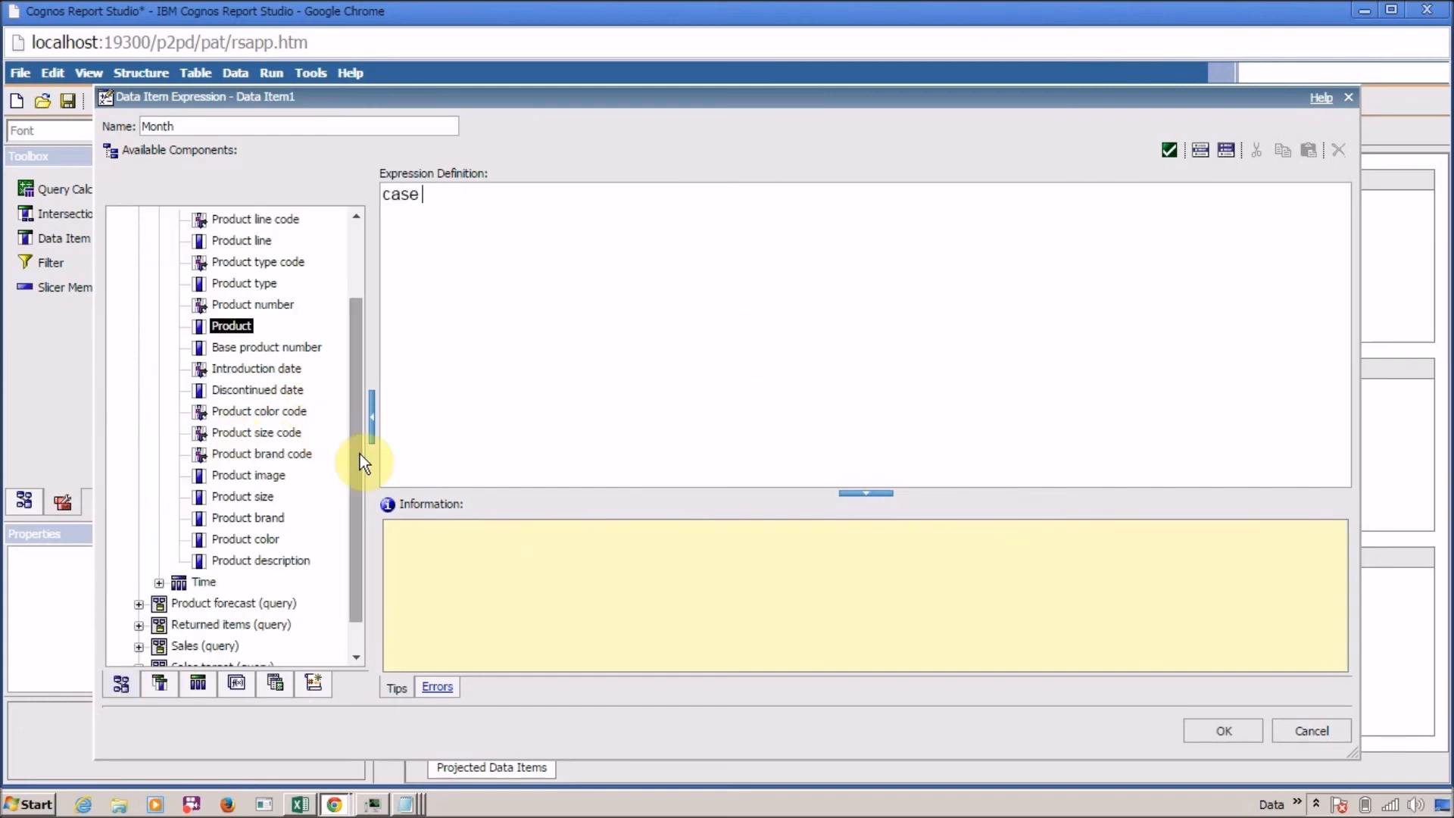
pyautogui.scroll(2, 352, 351)
pyautogui.click(160, 305)
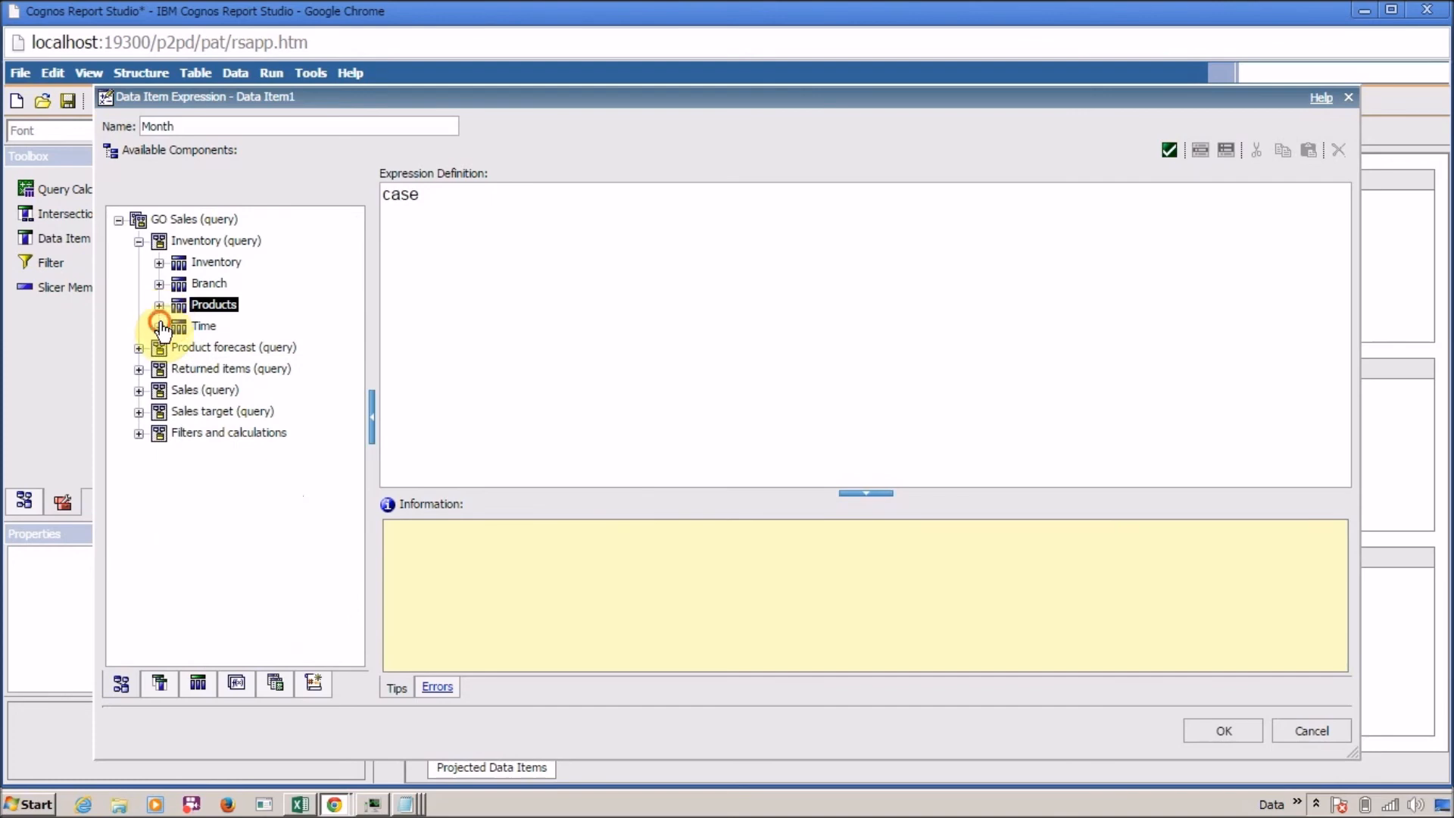
pyautogui.click(160, 327)
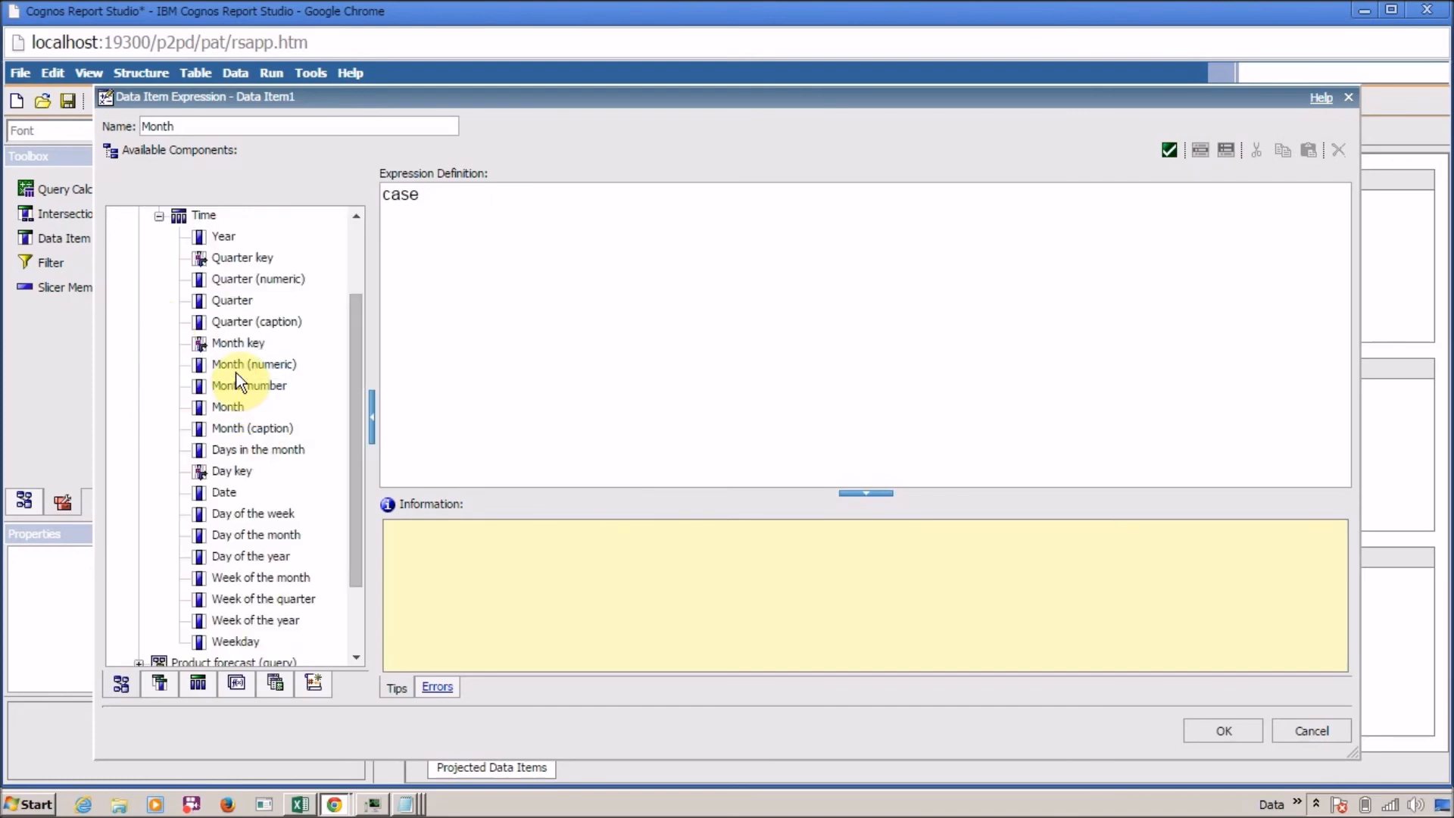
pyautogui.moveTo(237, 367); pyautogui.dragTo(495, 220)
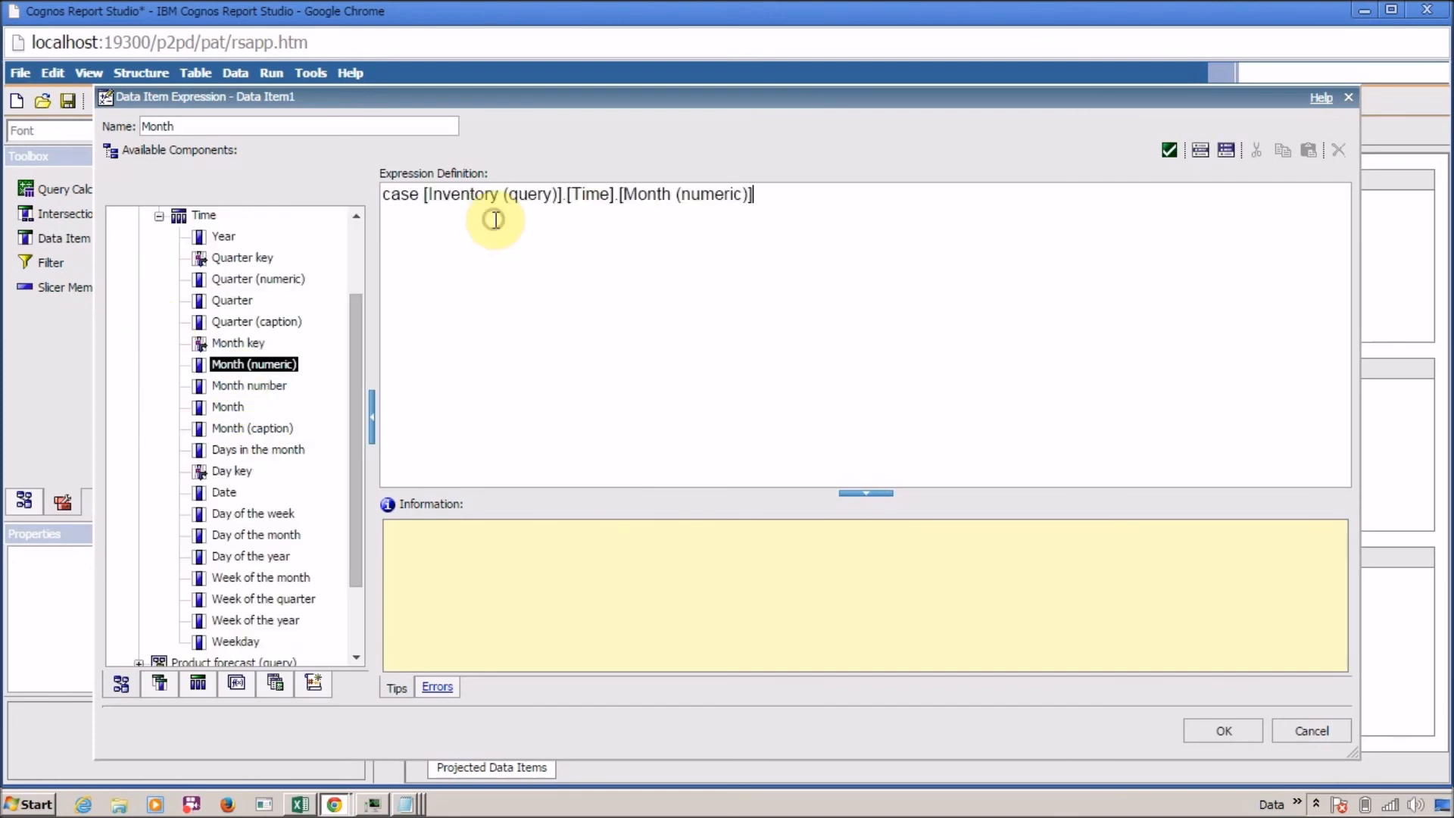
# Step: Add the first condition line, when 1 then 'Jan', below the case line
pyautogui.press('Return')
pyautogui.write('when 1 ')
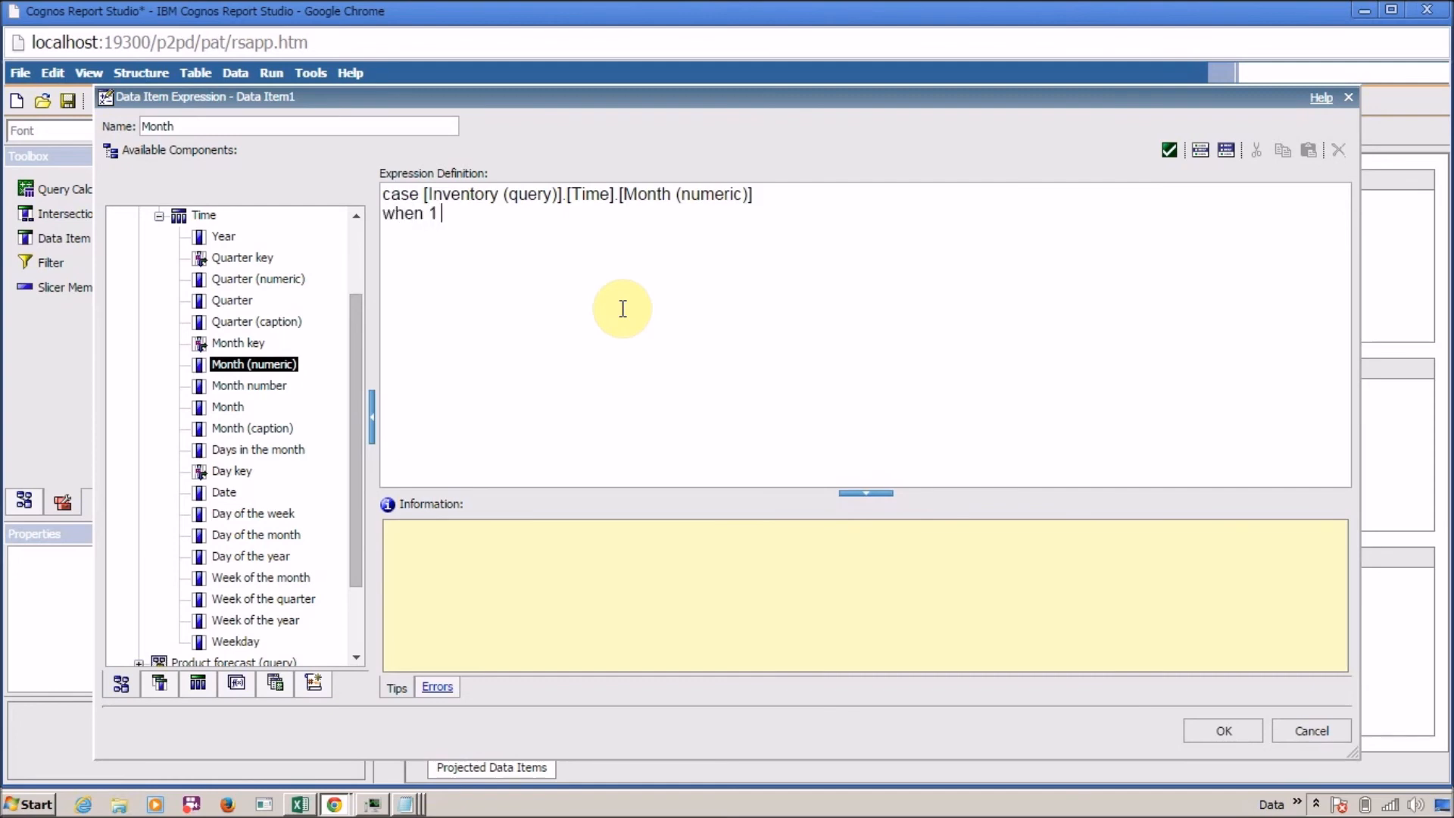
pyautogui.write("the 'Jan'")
pyautogui.press('Left')
pyautogui.press('Left')
pyautogui.press('Left')
pyautogui.write('n')
pyautogui.press('Up')
pyautogui.click(413, 193)
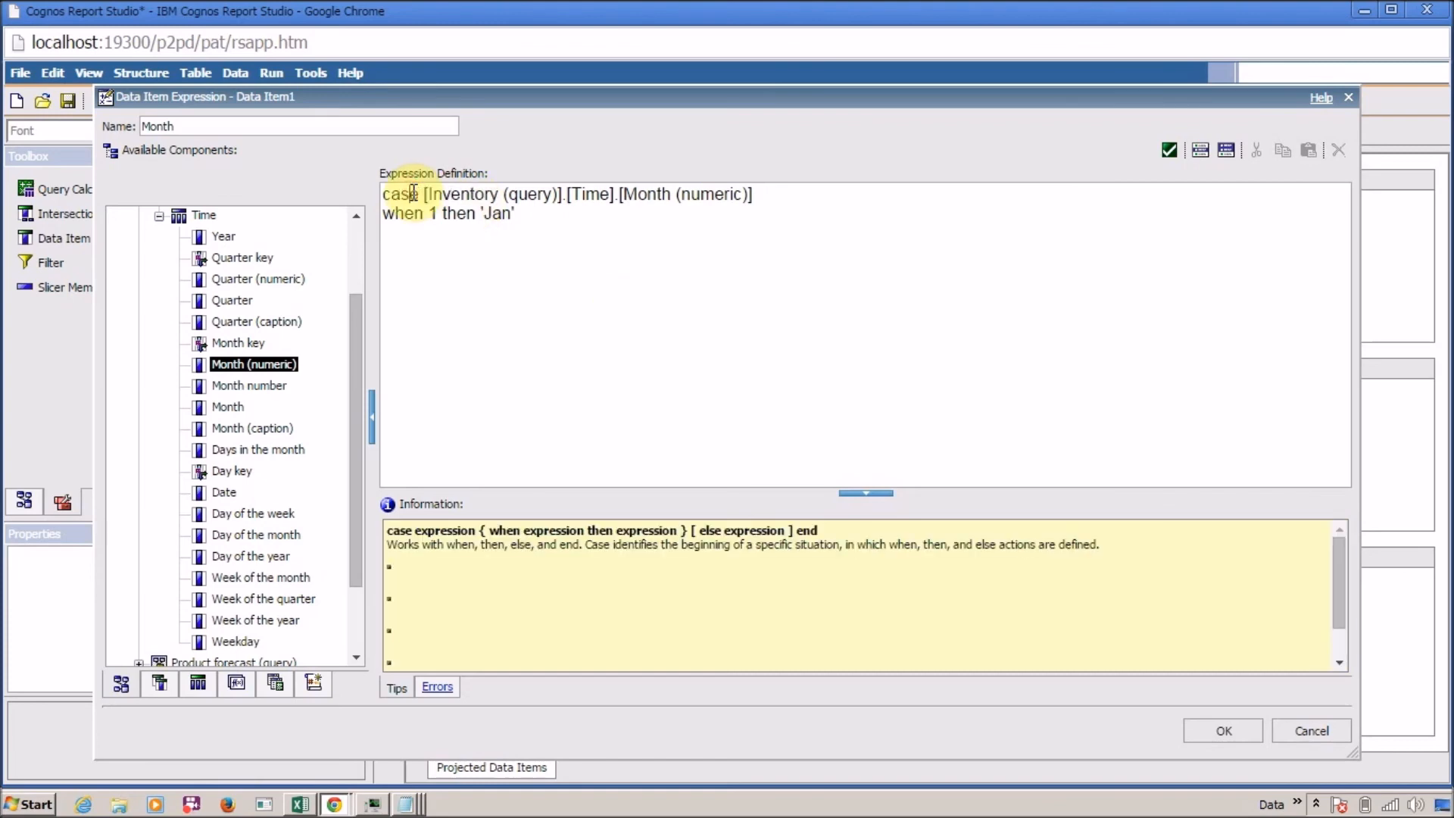
# Step: Close the case expression with else 'NA' and end, leaving an empty line below the January condition
pyautogui.click(613, 239)
pyautogui.press('Return')
pyautogui.write('end')
pyautogui.press('Home')
pyautogui.press('Return')
pyautogui.press('Up')
pyautogui.write('else ')
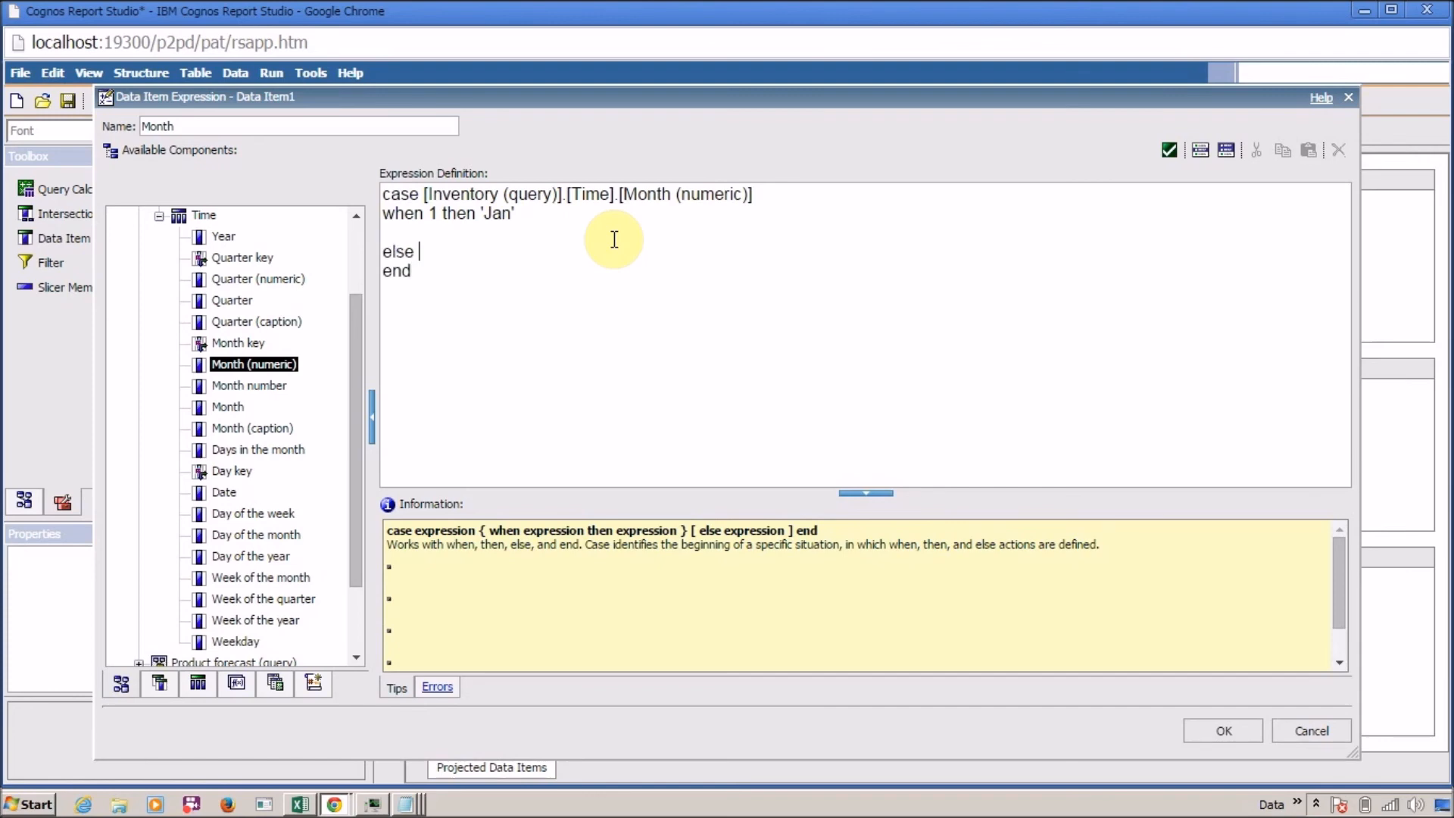
pyautogui.write("'Na")
pyautogui.press('BackSpace')
pyautogui.write('A')
# Step: Duplicate the when 1 then 'Jan' line eight times above the else line
pyautogui.press('Up')
pyautogui.press('End')
pyautogui.hotkey('shift', 'Home')
pyautogui.hotkey('ctrl', 'c')
pyautogui.press('End')
pyautogui.press('Return')
pyautogui.hotkey('ctrl', 'v')
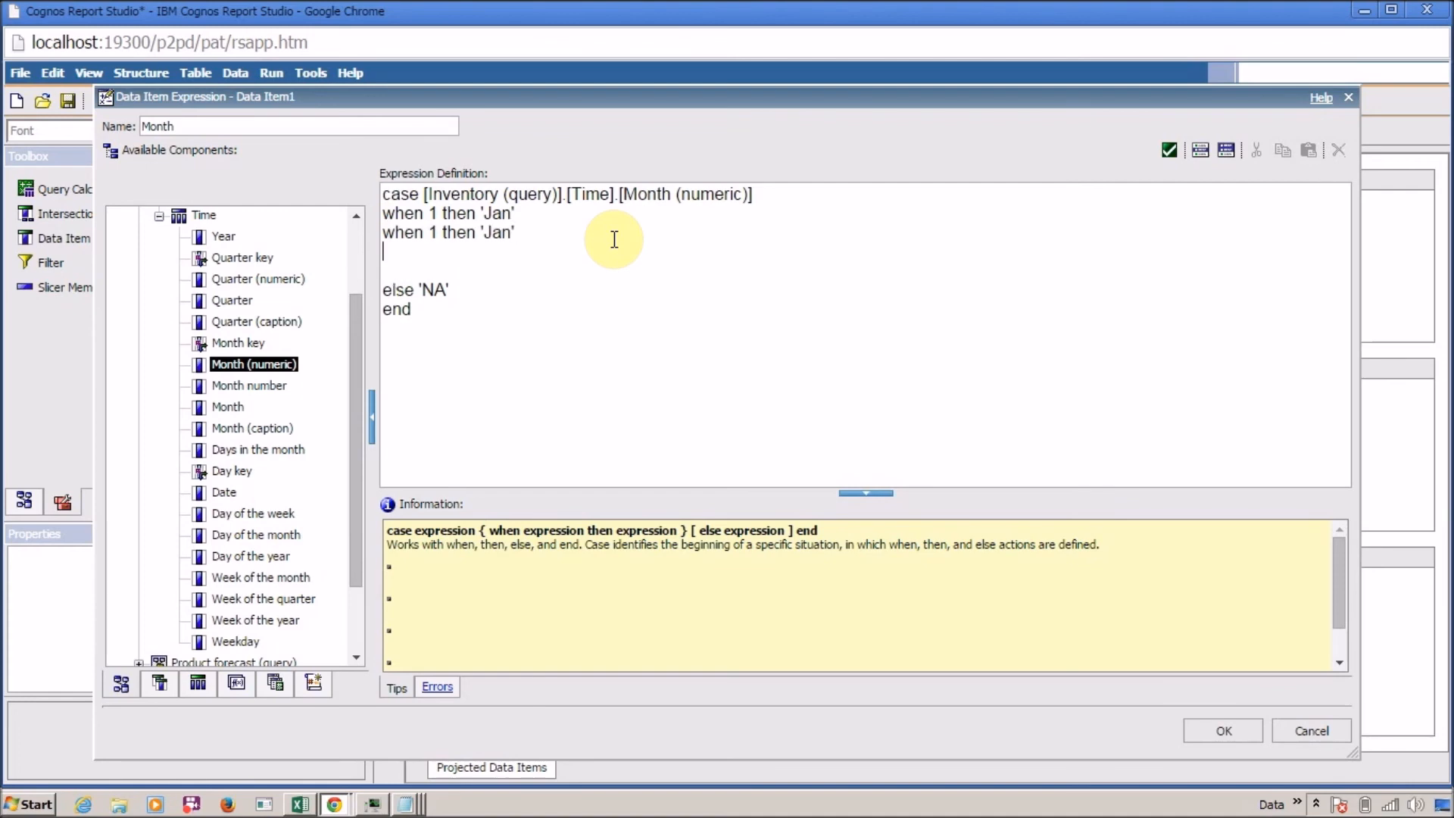
pyautogui.press('Return')
pyautogui.hotkey('ctrl', 'v')
pyautogui.press('Return')
pyautogui.hotkey('ctrl', 'v')
pyautogui.press('Return')
pyautogui.hotkey('ctrl', 'v')
pyautogui.press('Return')
pyautogui.hotkey('ctrl', 'v')
pyautogui.press('Return')
pyautogui.hotkey('ctrl', 'v')
pyautogui.press('Return')
pyautogui.hotkey('ctrl', 'v')
pyautogui.press('Return')
pyautogui.hotkey('ctrl', 'v')
# Step: Renumber the second to sixth condition lines as 2, 3, 4, 5 and 6
pyautogui.press('Up')
pyautogui.press('Up')
pyautogui.press('Up')
pyautogui.press('Up')
pyautogui.press('Up')
pyautogui.press('Up')
pyautogui.press('Up')
pyautogui.press('Left')
pyautogui.press('Left')
pyautogui.press('Left')
pyautogui.press('Left')
pyautogui.press('Left')
pyautogui.press('Left')
pyautogui.press('Left')
pyautogui.press('Left')
pyautogui.press('Left')
pyautogui.press('Left')
pyautogui.press('Left')
pyautogui.press('BackSpace')
pyautogui.write('2')
pyautogui.press('Down')
pyautogui.press('BackSpace')
pyautogui.write('3')
pyautogui.press('Down')
pyautogui.press('BackSpace')
pyautogui.write('4')
pyautogui.press('Down')
pyautogui.press('BackSpace')
pyautogui.write('5')
pyautogui.press('Down')
pyautogui.press('BackSpace')
pyautogui.write('6')
# Step: Renumber the last three condition lines as 7, 8 and 9
pyautogui.press('Down')
pyautogui.write('7')
pyautogui.press('Left')
pyautogui.press('BackSpace')
pyautogui.press('Down')
pyautogui.press('Down')
pyautogui.press('Delete')
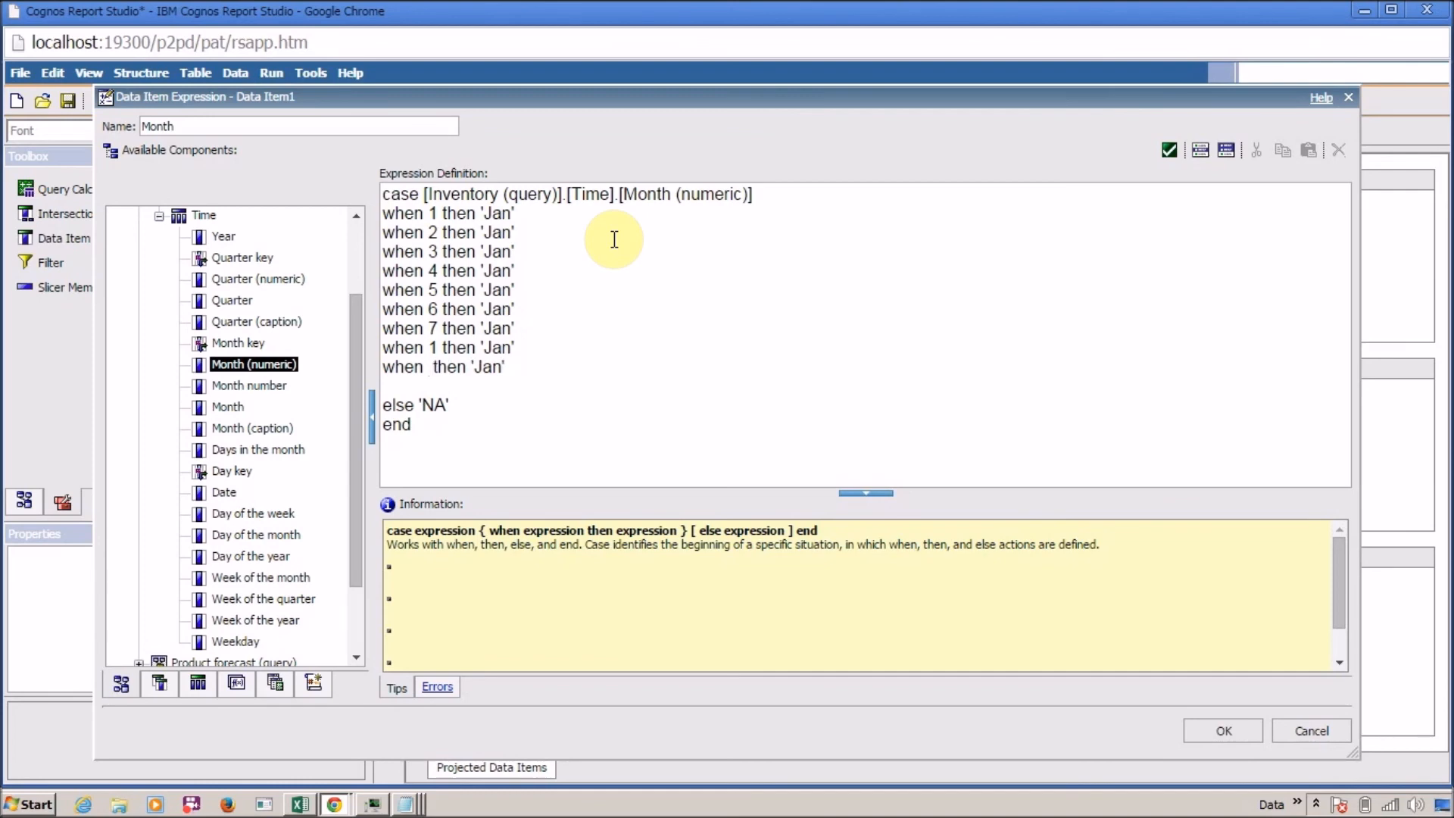
pyautogui.write('9')
pyautogui.press('Up')
pyautogui.press('BackSpace')
pyautogui.write('8')
# Step: Add three copies of the when 9 then 'Jan' line directly below it
pyautogui.press('Down')
pyautogui.press('End')
pyautogui.hotkey('shift', 'Home')
pyautogui.hotkey('ctrl', 'c')
pyautogui.press('End')
pyautogui.press('Return')
pyautogui.hotkey('ctrl', 'v')
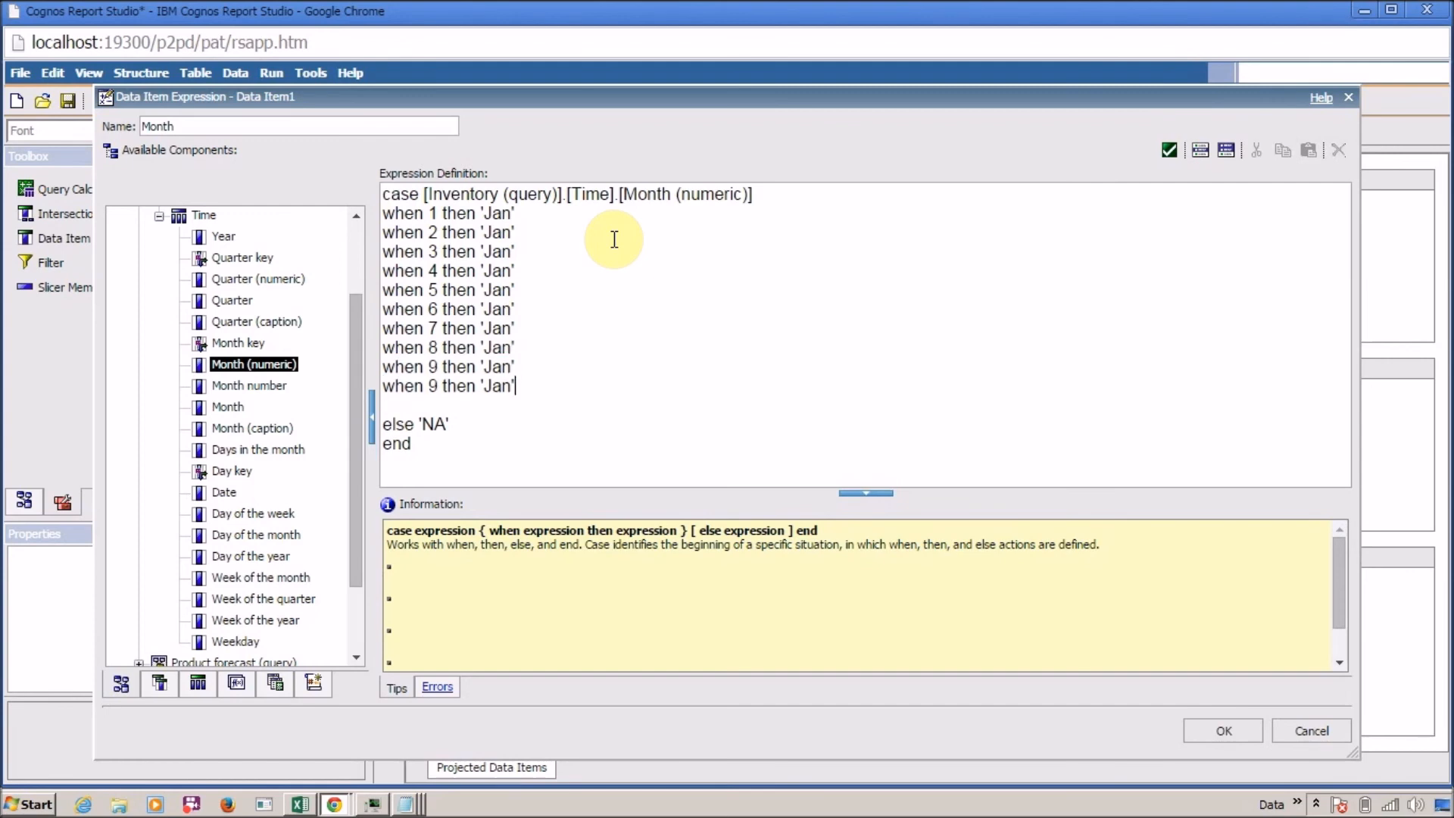
pyautogui.press('Return')
pyautogui.hotkey('ctrl', 'v')
pyautogui.press('Return')
pyautogui.hotkey('ctrl', 'v')
# Step: Renumber the three copied condition lines as 10, 11 and 12
pyautogui.press('Left')
pyautogui.press('Left')
pyautogui.press('Left')
pyautogui.press('Left')
pyautogui.press('Up')
pyautogui.press('Left')
pyautogui.press('Left')
pyautogui.press('Left')
pyautogui.press('Left')
pyautogui.press('Left')
pyautogui.press('Left')
pyautogui.press('Left')
pyautogui.press('BackSpace')
pyautogui.write('10')
pyautogui.press('Down')
pyautogui.press('BackSpace')
pyautogui.write('11')
pyautogui.press('Down')
pyautogui.press('BackSpace')
pyautogui.write('12')
# Step: Change the result of condition 2 to 'Feb'
pyautogui.press('Up')
pyautogui.press('Up')
pyautogui.press('Up')
pyautogui.press('Up')
pyautogui.press('Up')
pyautogui.press('Up')
pyautogui.press('Up')
pyautogui.press('Up')
pyautogui.press('Up')
pyautogui.press('Up')
pyautogui.press('End')
pyautogui.press('BackSpace')
pyautogui.press('BackSpace')
pyautogui.press('BackSpace')
pyautogui.press('BackSpace')
pyautogui.write("Feb'")
# Step: Set the results of conditions 3 and 4 to 'Mar' and 'Apr'
pyautogui.press('Down')
pyautogui.press('Left')
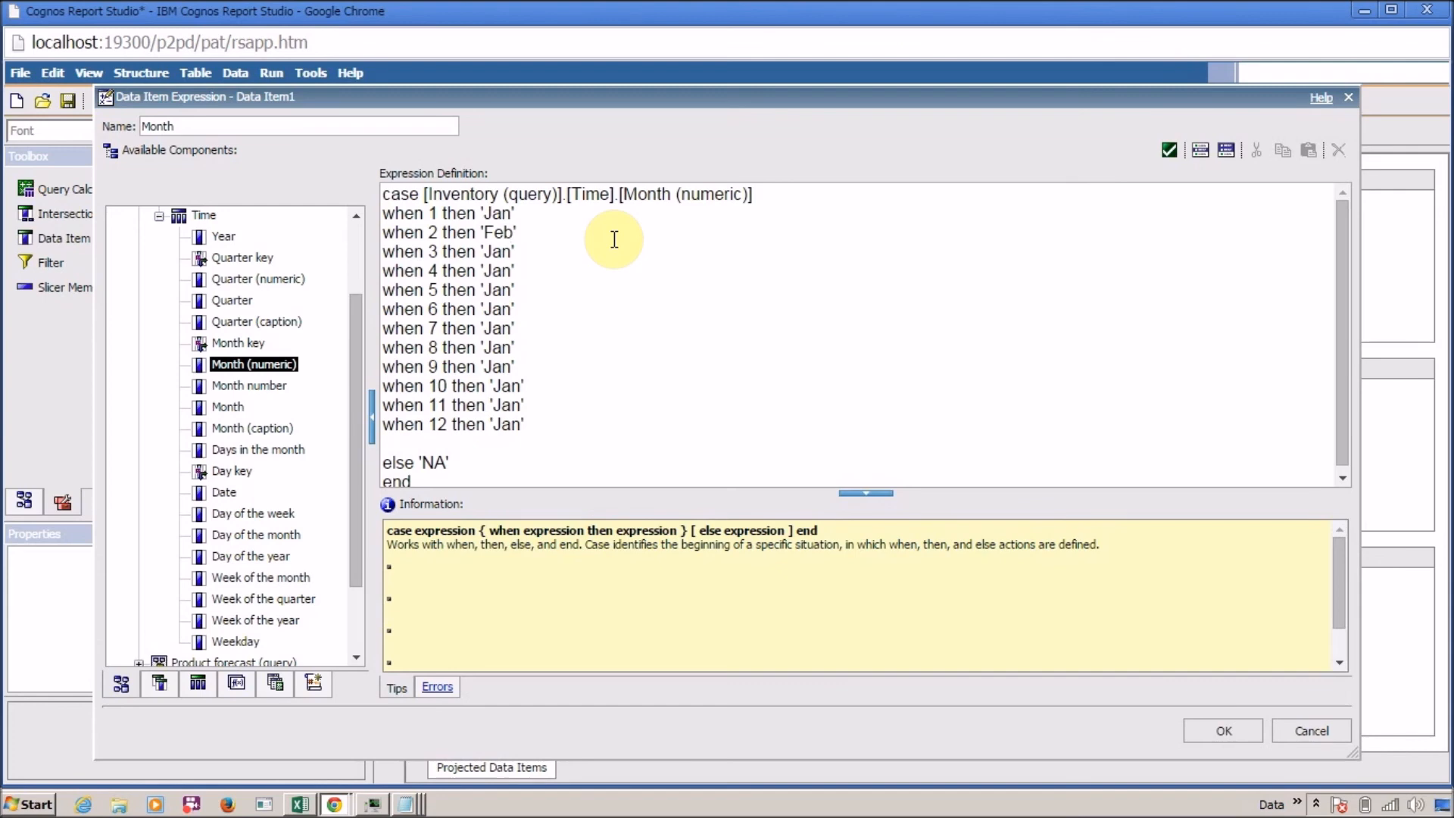
pyautogui.hotkey('ctrl', 'shift', 'Left')
pyautogui.write('Mar')
pyautogui.press('Down')
pyautogui.press('End')
pyautogui.press('BackSpace')
pyautogui.press('BackSpace')
pyautogui.press('BackSpace')
pyautogui.press('BackSpace')
pyautogui.write("Apr'")
# Step: Set the results of conditions 5, 6 and 7 to 'May', 'Jun' and 'Jul'
pyautogui.press('Down')
pyautogui.press('Left')
pyautogui.hotkey('ctrl', 'shift', 'Left')
pyautogui.write('May')
pyautogui.press('Down')
pyautogui.press('Left')
pyautogui.hotkey('ctrl', 'shift', 'Left')
pyautogui.write('Jun')
pyautogui.press('Down')
pyautogui.press('Left')
pyautogui.hotkey('ctrl', 'shift', 'Left')
pyautogui.write('Jul')
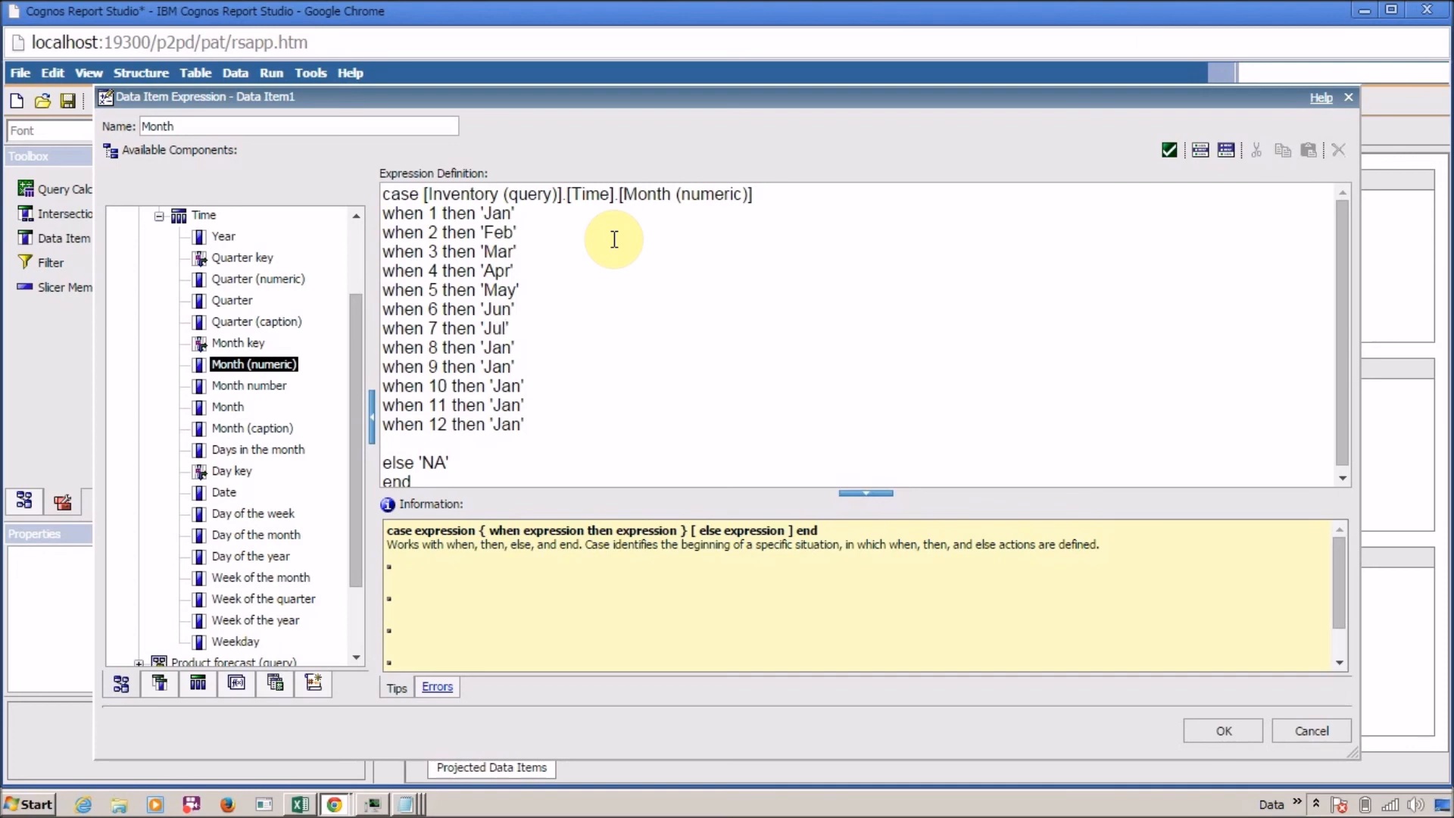
# Step: Change the result of condition 8 in the Month case expression to 'Aug'
pyautogui.press('Down')
pyautogui.press('Right')
pyautogui.hotkey('ctrl', 'shift', 'Left')
pyautogui.write('aug')
pyautogui.press('Left')
pyautogui.press('Left')
pyautogui.press('BackSpace')
pyautogui.write('A')
# Step: Set the results of conditions 9 and 10 to 'Sep' and 'Oct'
pyautogui.press('Down')
pyautogui.press('Right')
pyautogui.hotkey('ctrl', 'shift', 'Left')
pyautogui.write('Sep')
pyautogui.press('Down')
pyautogui.press('Right')
pyautogui.hotkey('ctrl', 'shift', 'Left')
pyautogui.write('Oct')
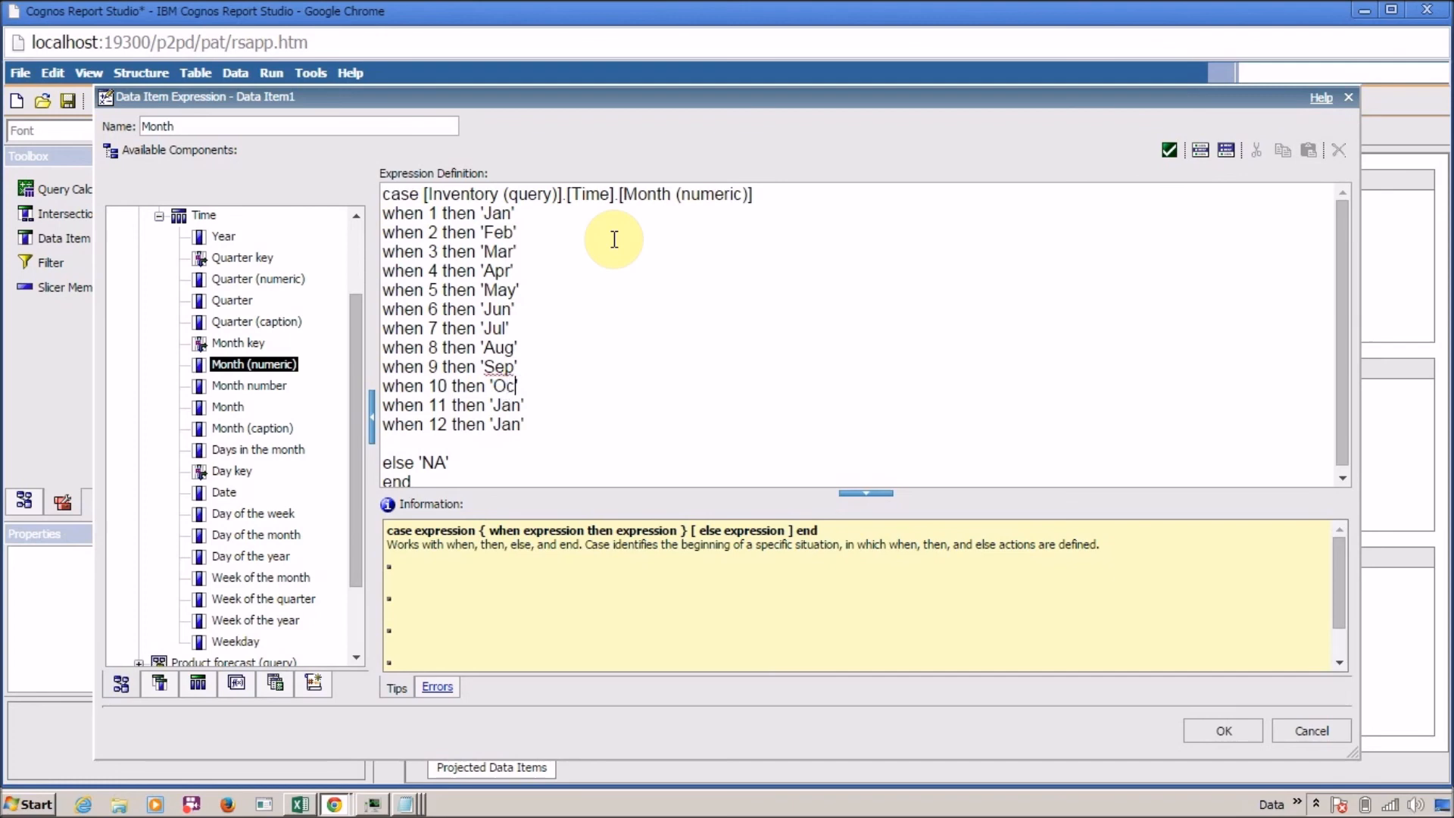
# Step: Set the results of conditions 11 and 12 to 'Nov' and 'Dec'
pyautogui.press('Down')
pyautogui.press('Right')
pyautogui.hotkey('ctrl', 'shift', 'Left')
pyautogui.write('Nov')
pyautogui.press('Down')
pyautogui.press('Right')
pyautogui.hotkey('ctrl', 'shift', 'Left')
pyautogui.write('Dec')
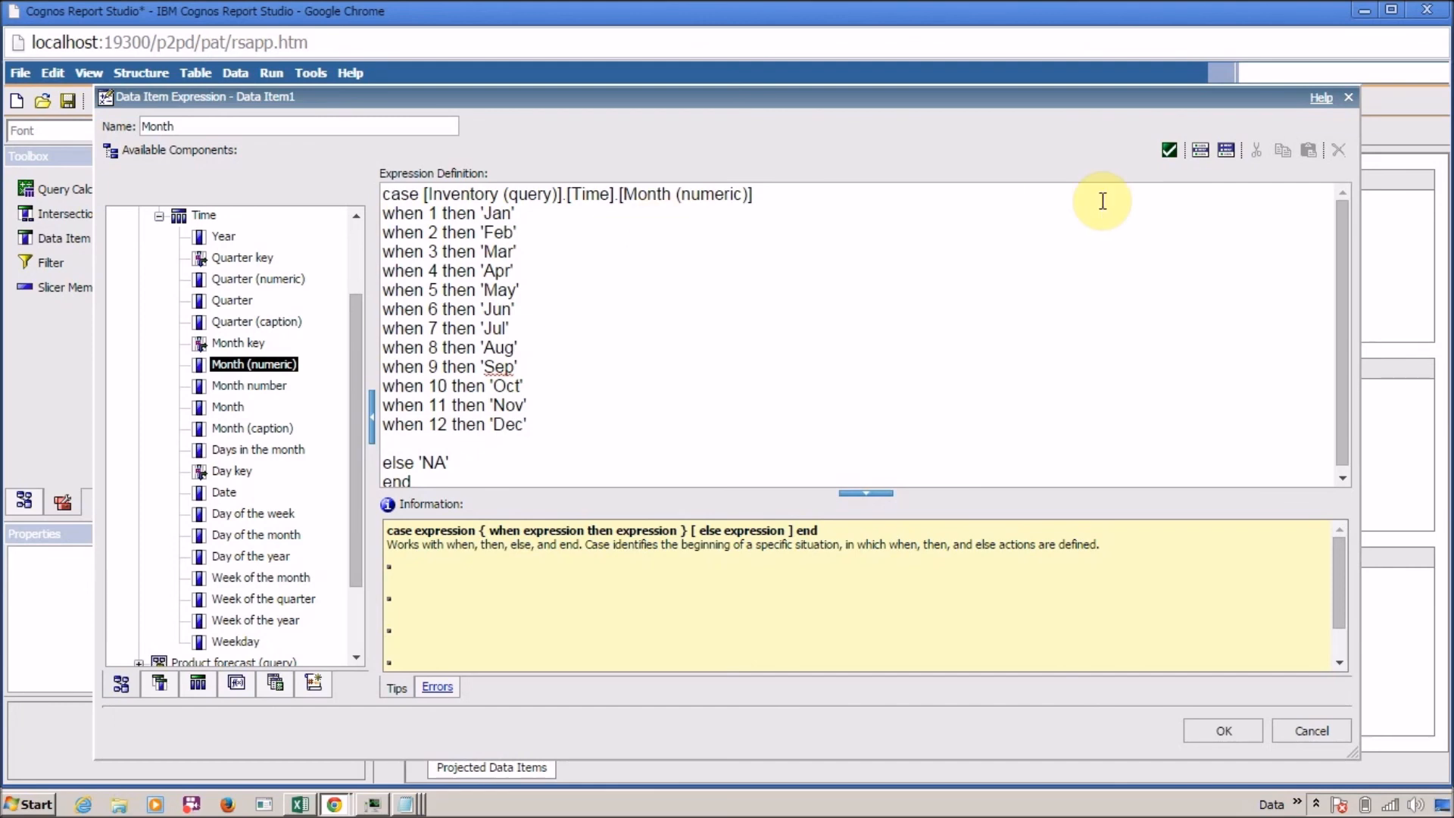
# Step: Remove the blank line before the else clause, then validate and accept the Month expression
pyautogui.press('Delete')
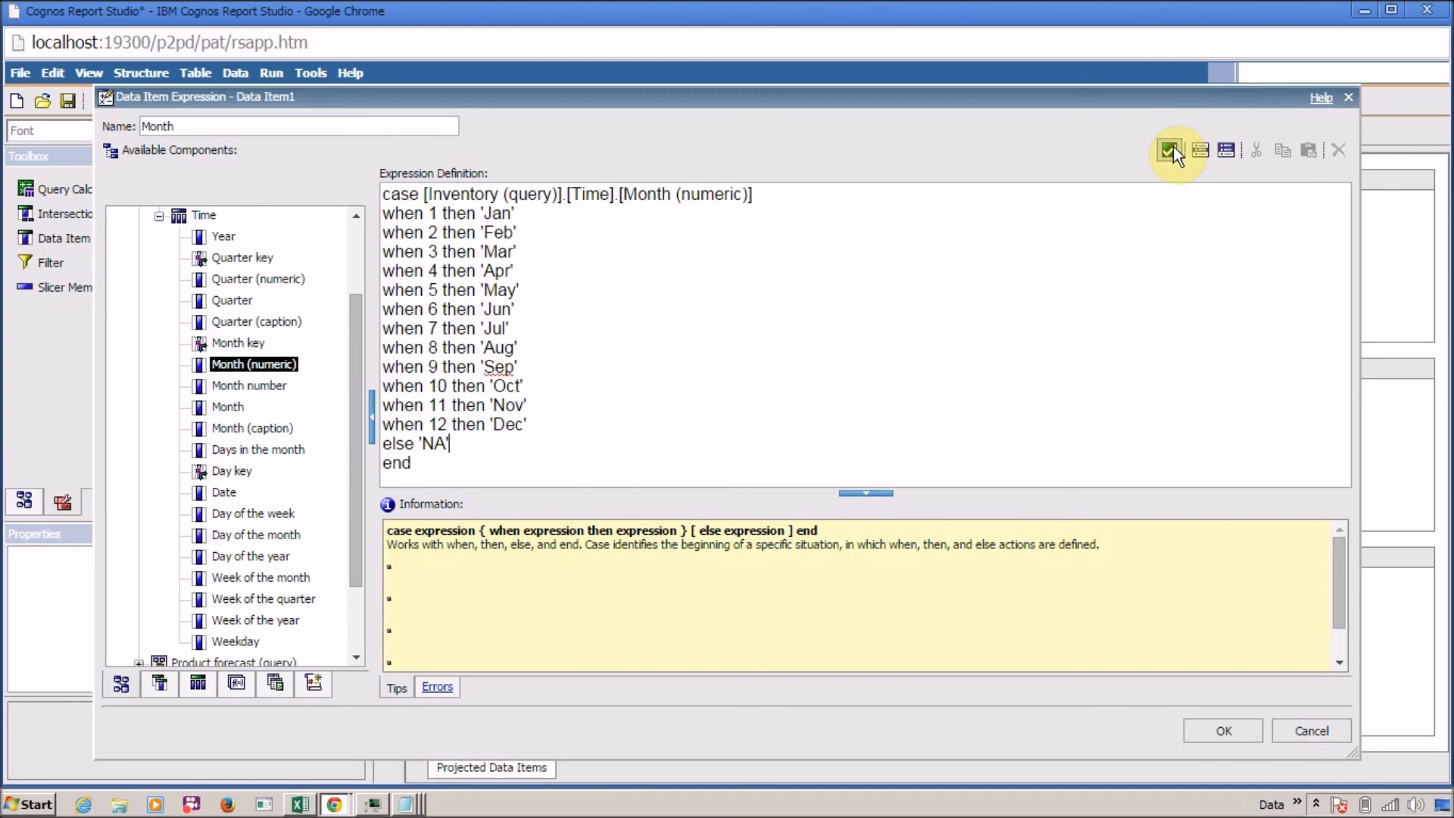
pyautogui.click(1174, 147)
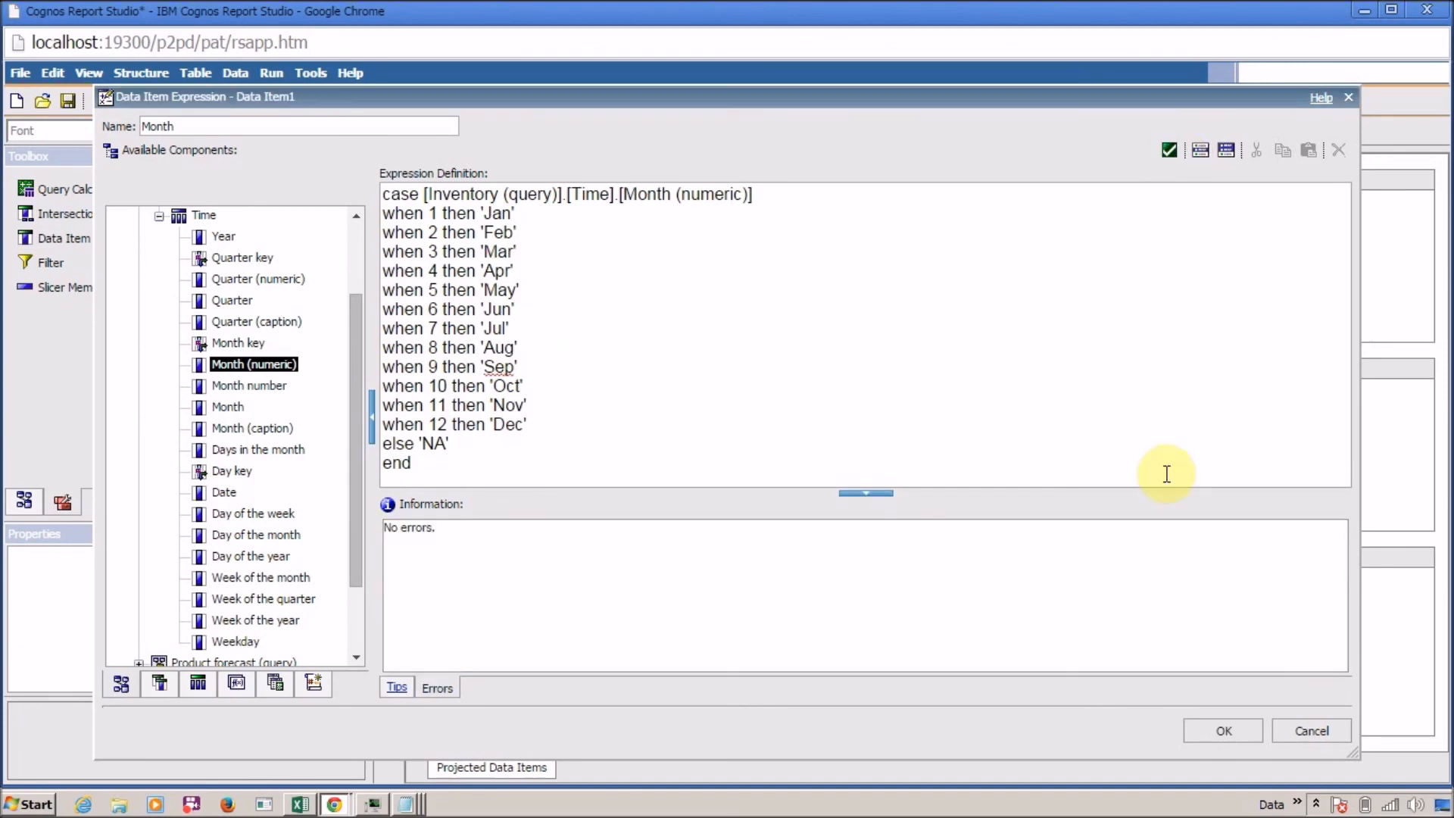
pyautogui.click(1225, 729)
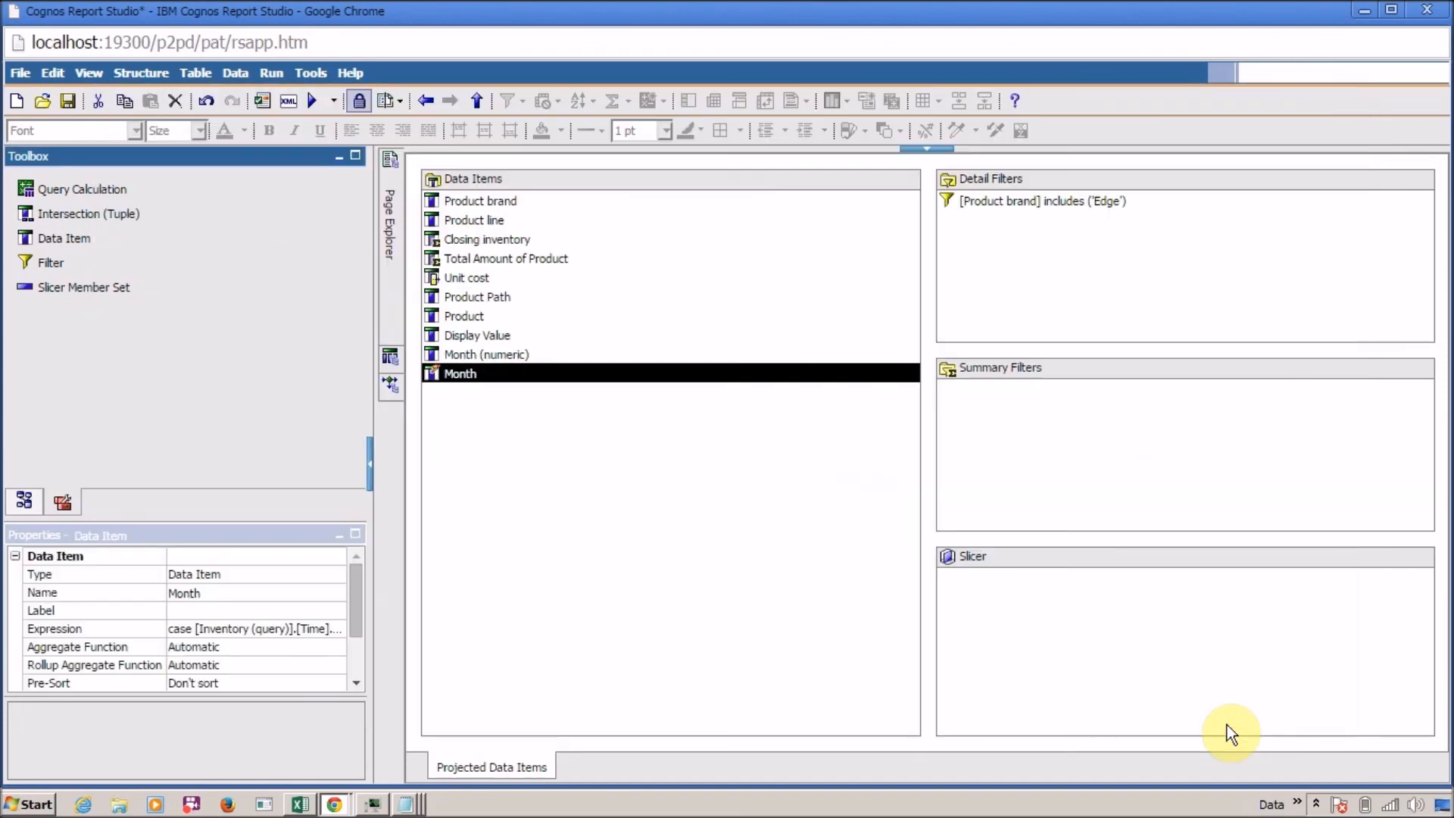
# Step: Set both the aggregate function and the rollup aggregate function of the Month data item to None
pyautogui.click(512, 359)
pyautogui.click(493, 374)
pyautogui.click(350, 575)
pyautogui.moveTo(350, 575); pyautogui.dragTo(355, 636)
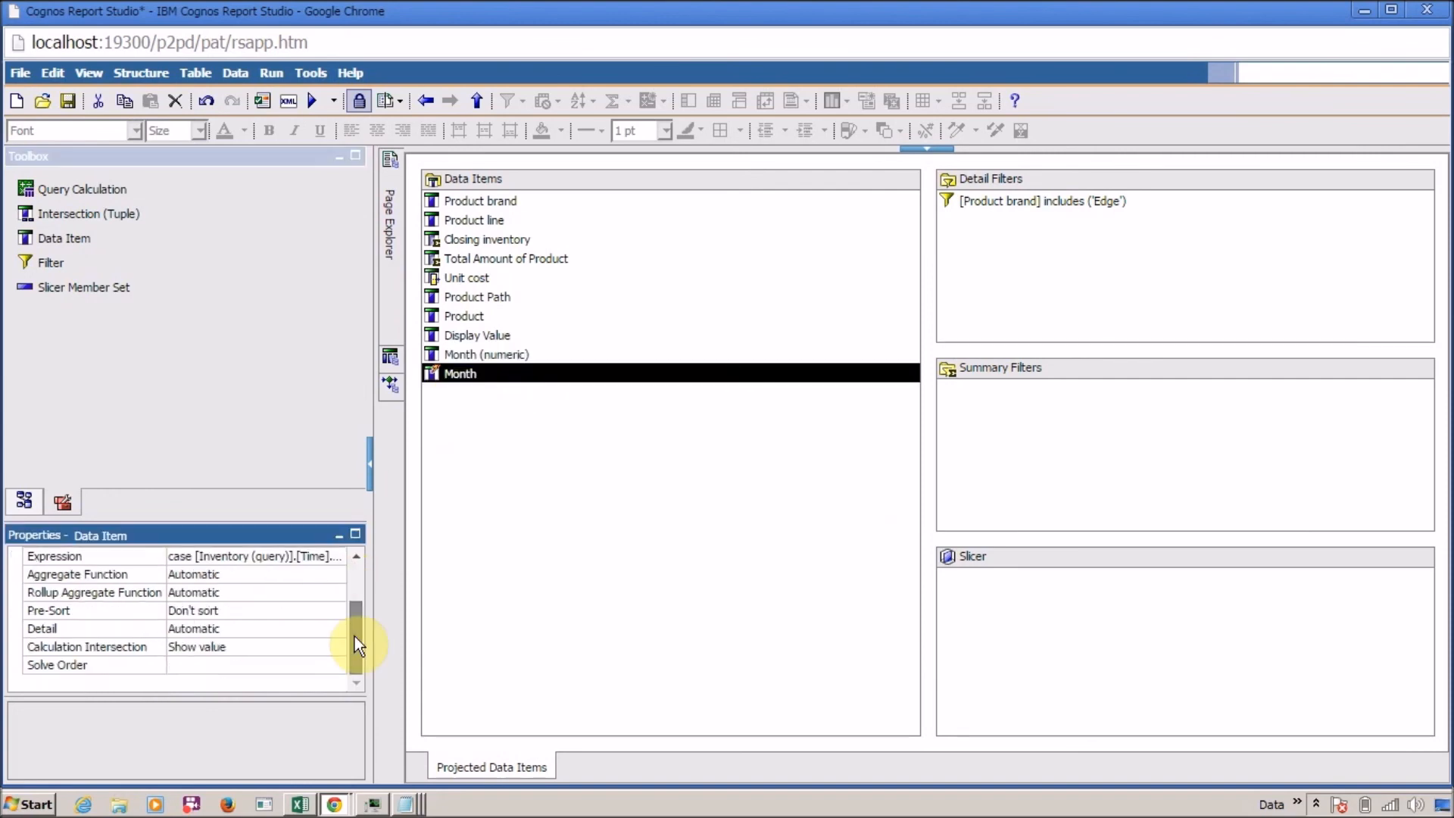
pyautogui.click(334, 580)
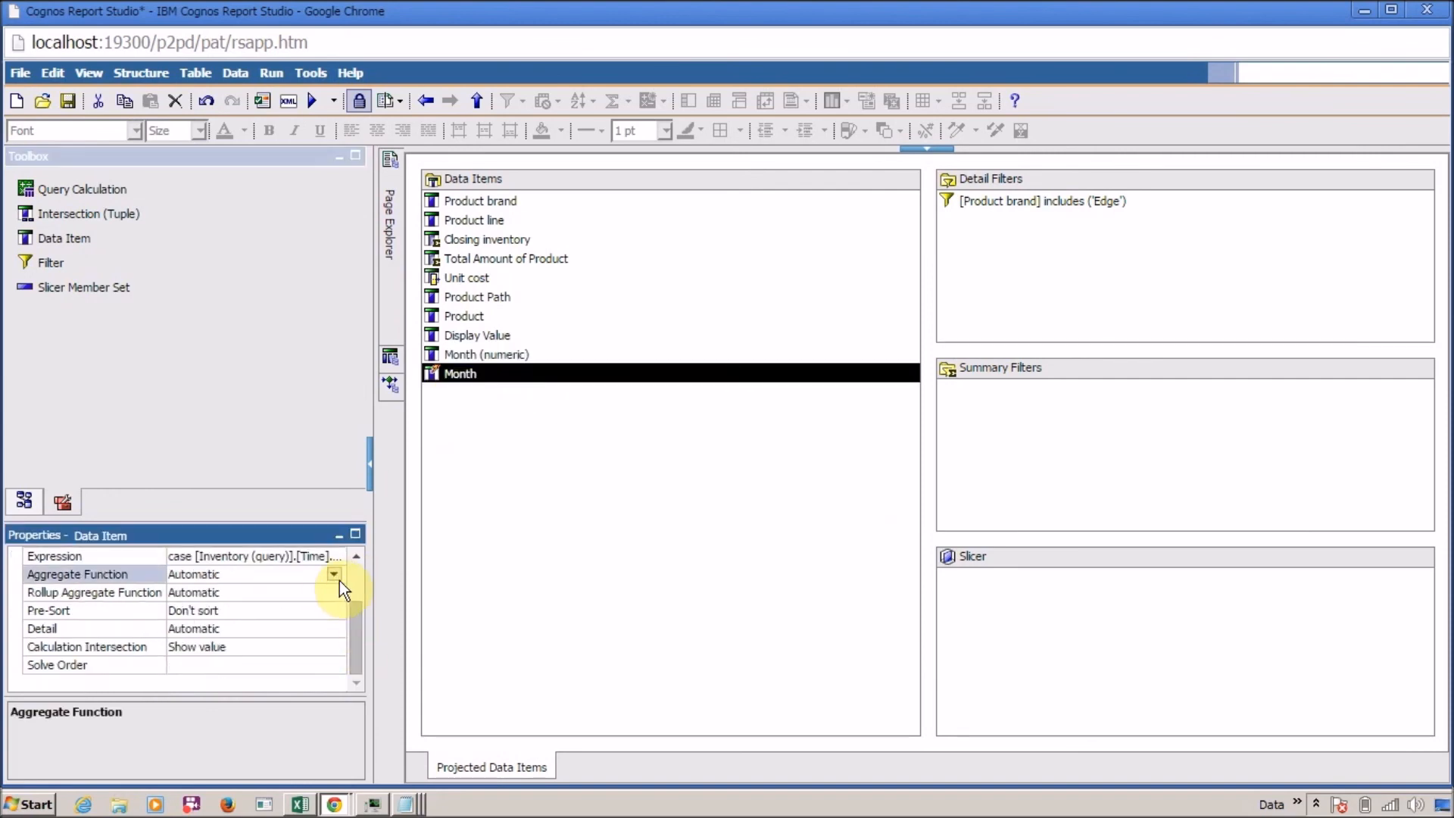
pyautogui.click(338, 576)
pyautogui.moveTo(341, 644); pyautogui.dragTo(337, 683)
pyautogui.click(309, 665)
pyautogui.click(317, 596)
pyautogui.click(335, 592)
pyautogui.moveTo(338, 648); pyautogui.dragTo(334, 684)
pyautogui.click(313, 697)
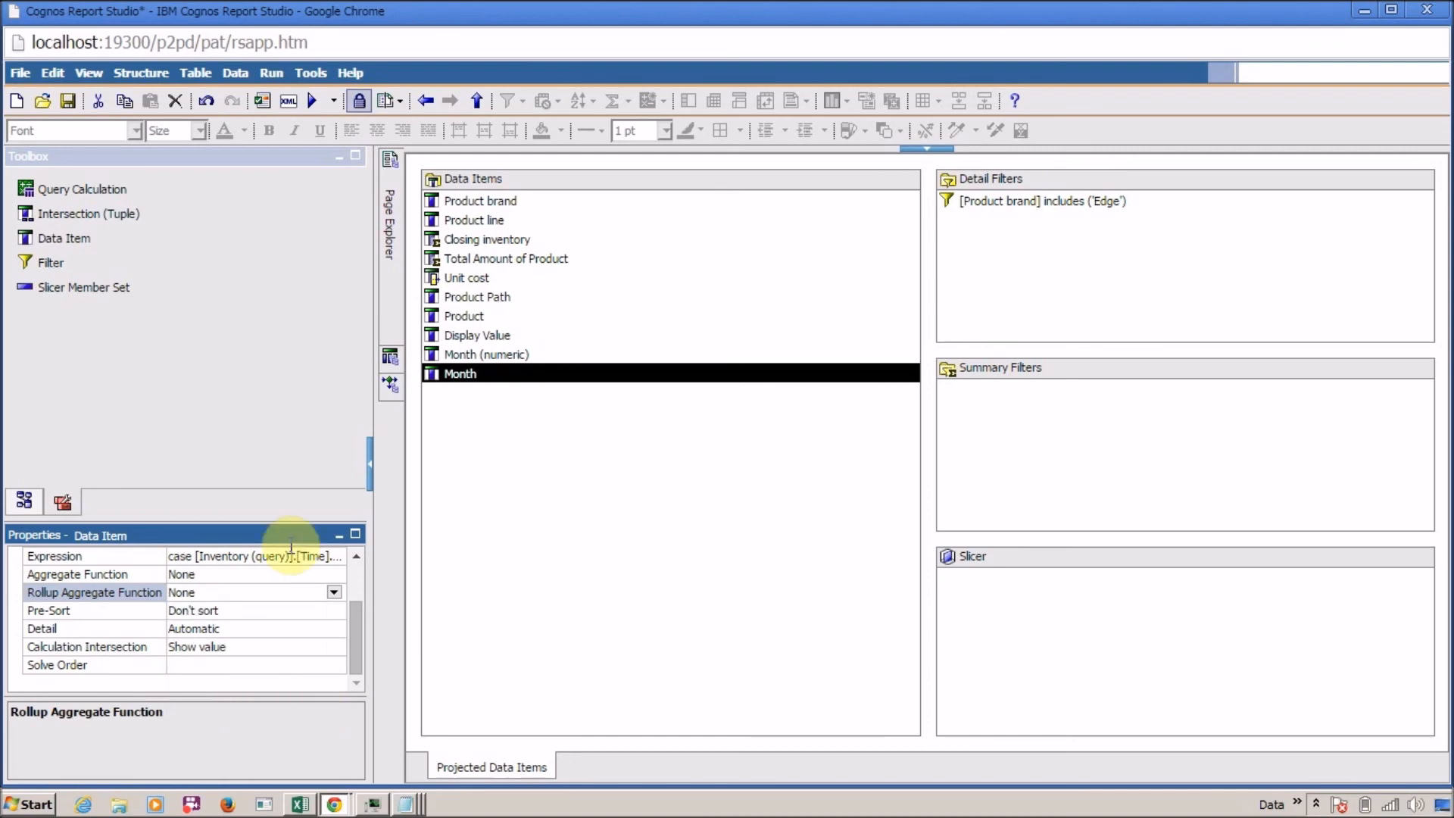
# Step: Save the report, start a run and close its output to return to the report design
pyautogui.click(75, 104)
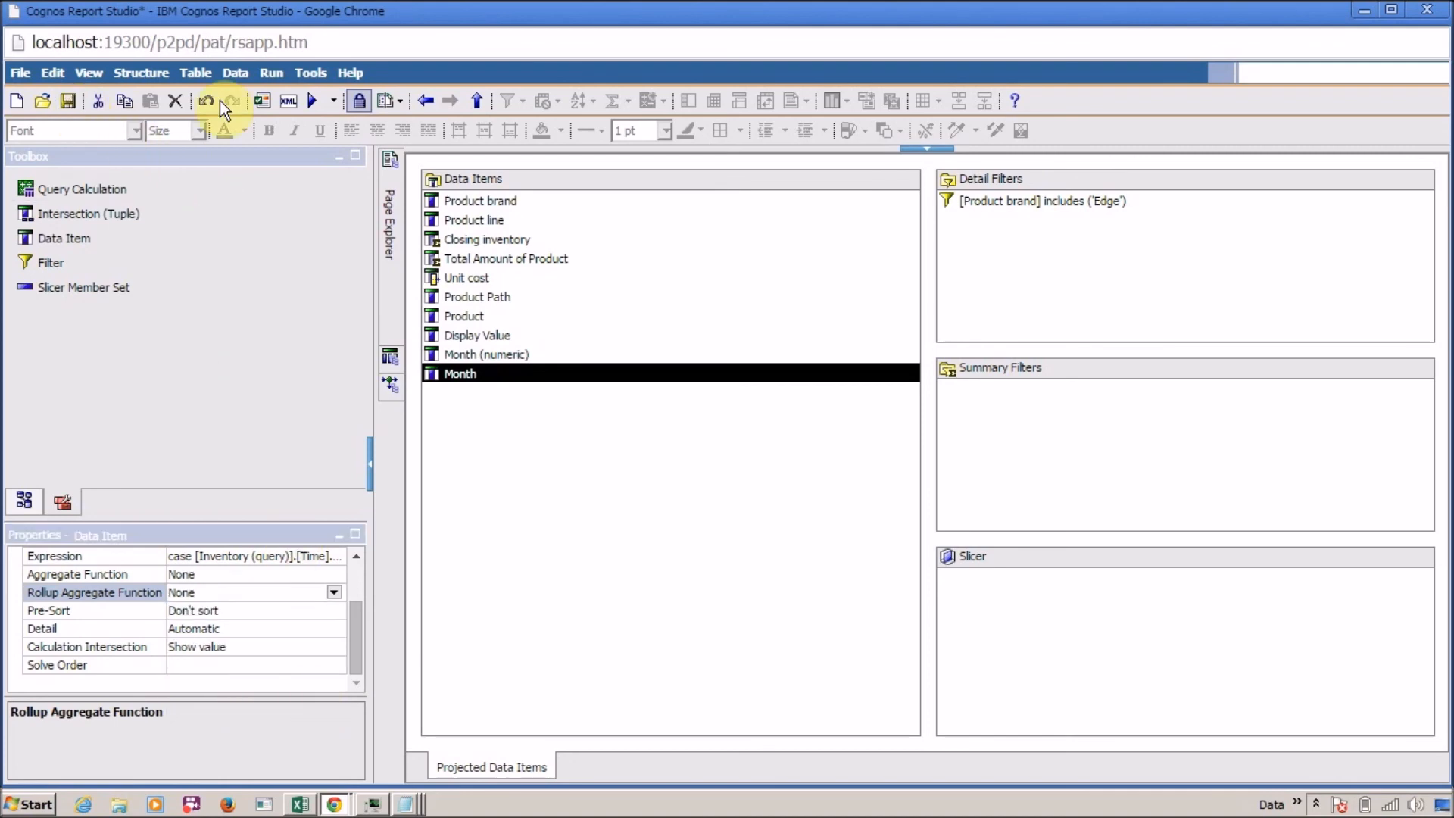
pyautogui.click(303, 101)
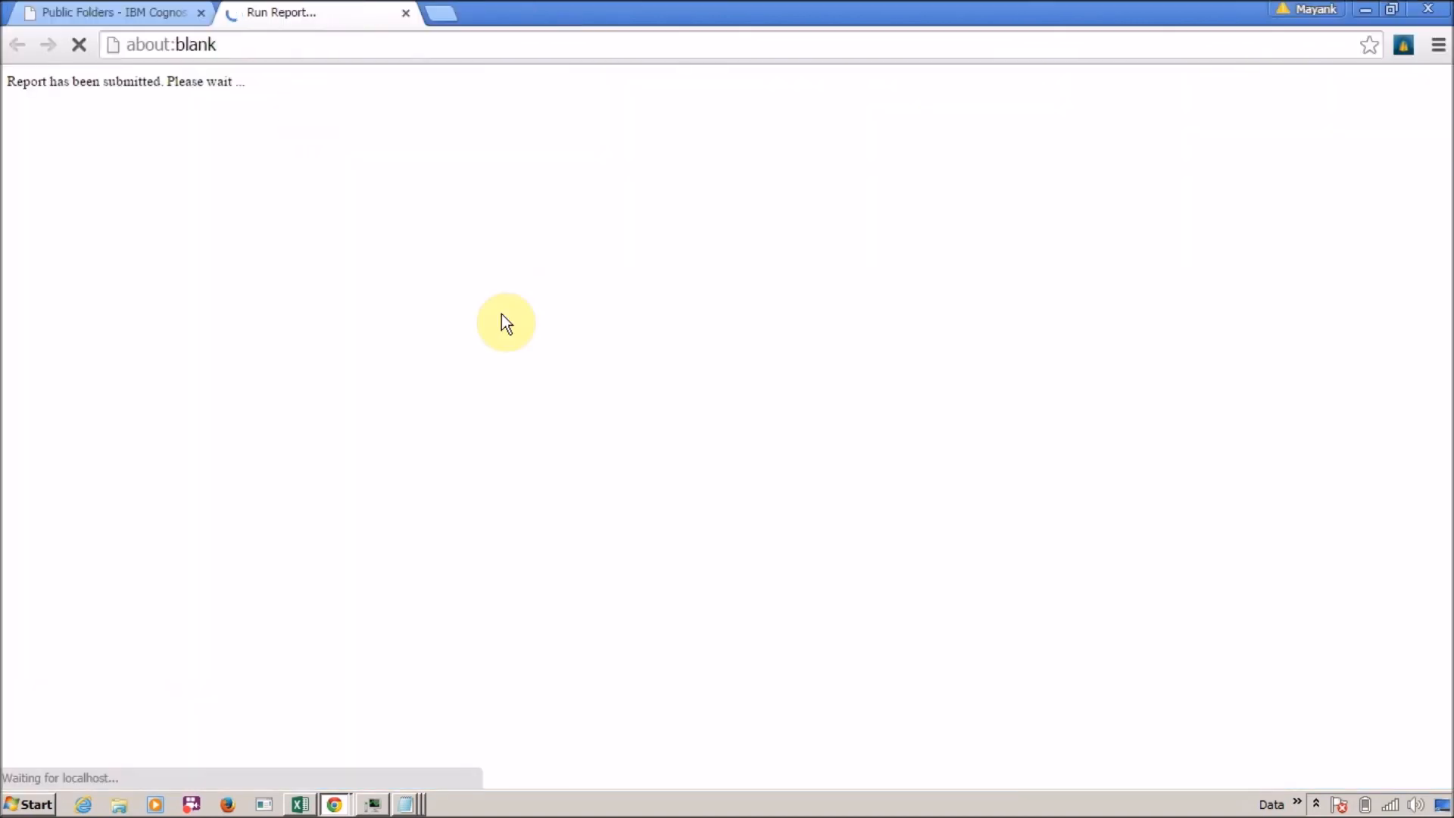
pyautogui.click(409, 12)
pyautogui.hotkey('alt', 'Tab')
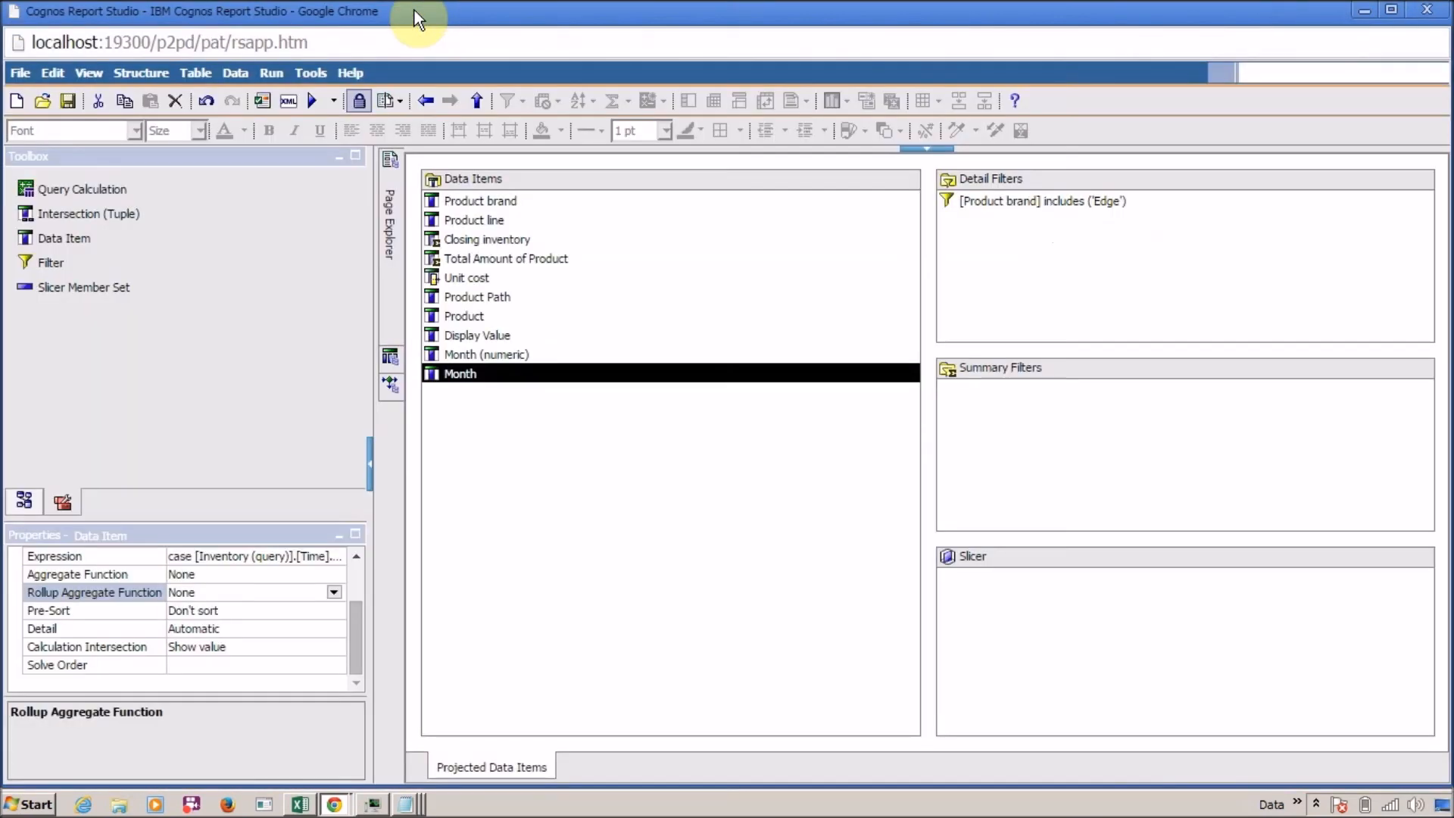
# Step: Insert the Month data item into the list on Page1 between Month (numeric) and Total Amount of Product
pyautogui.moveTo(390, 181)
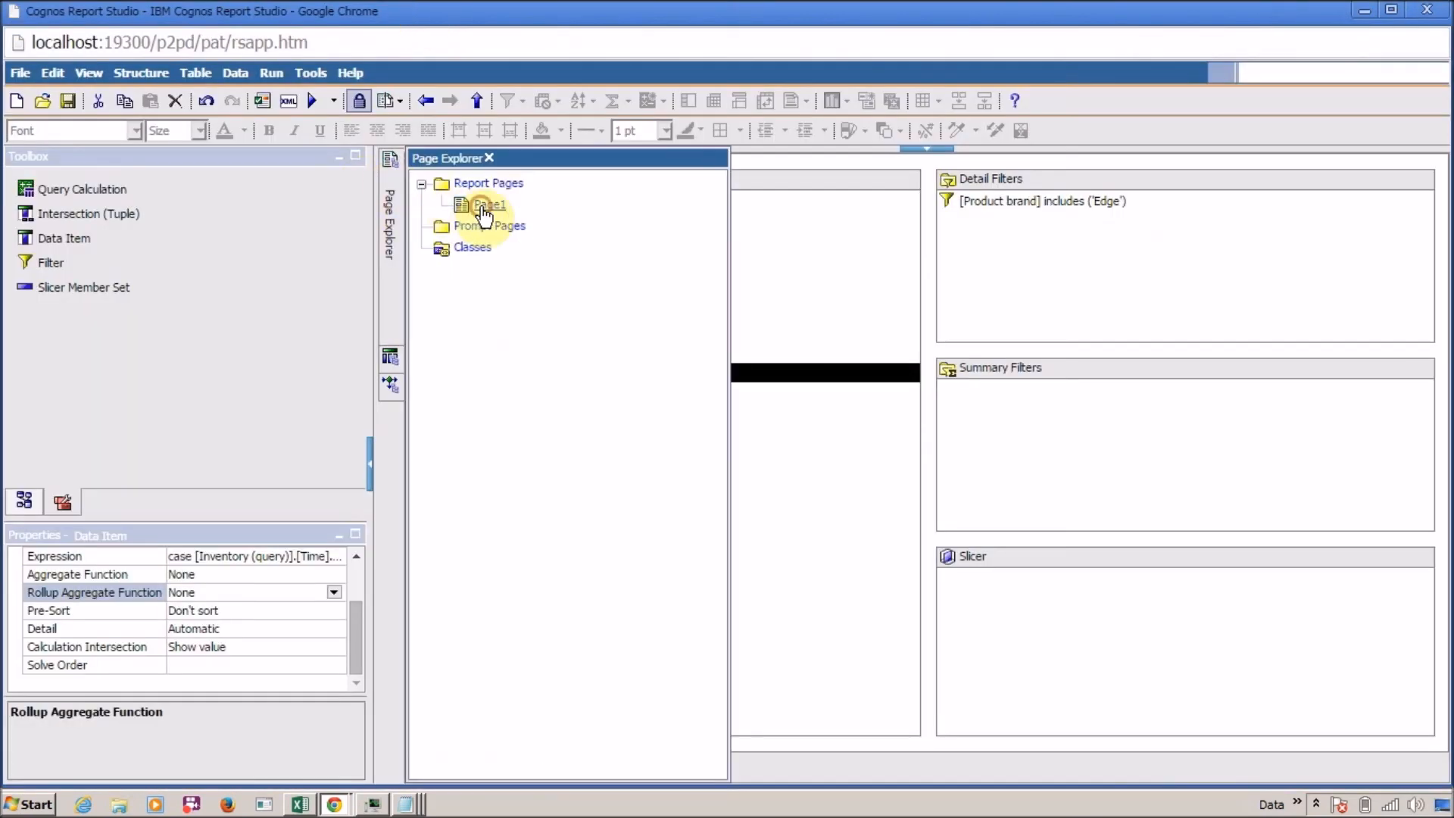
pyautogui.click(483, 209)
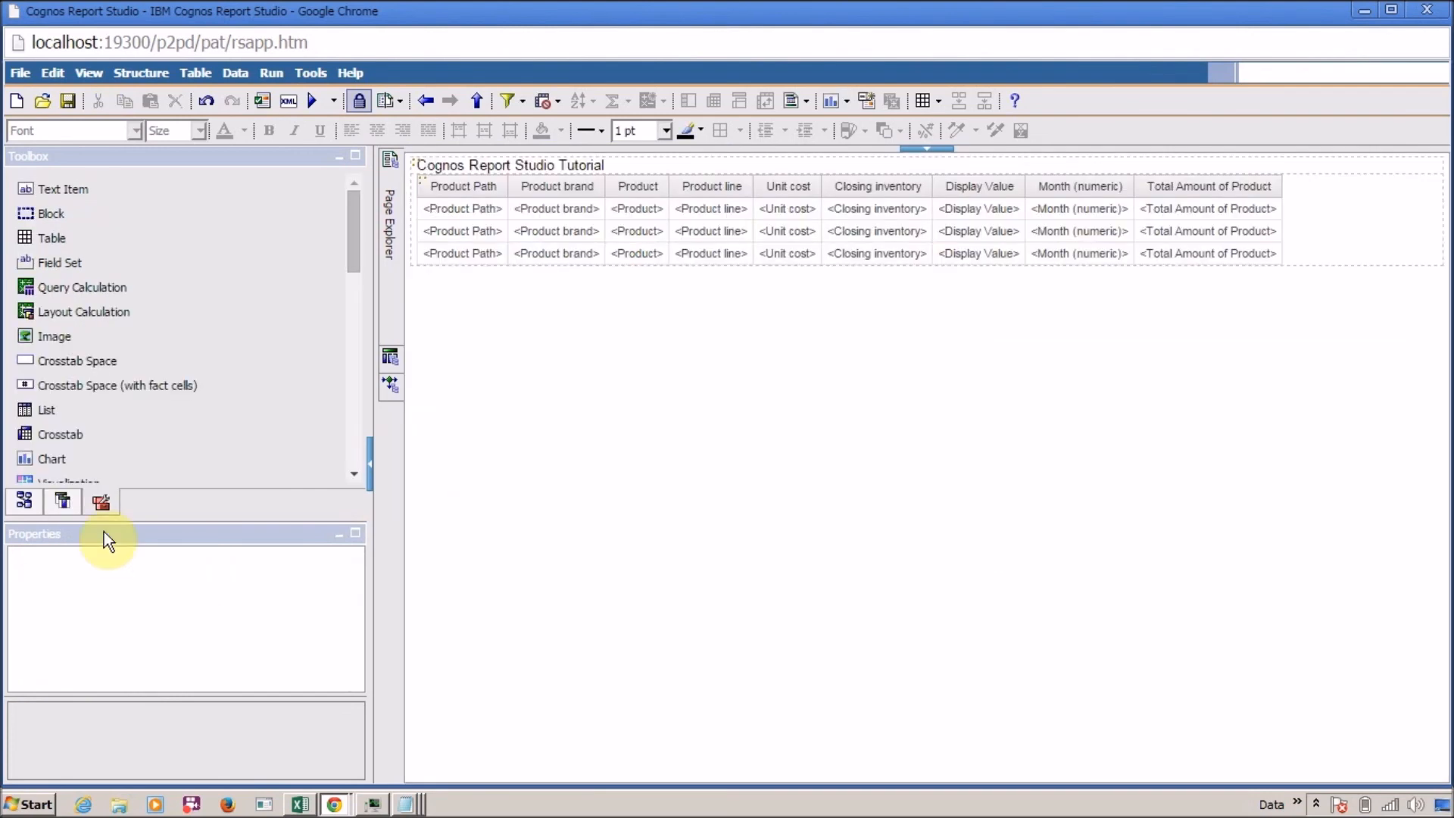
pyautogui.click(62, 500)
pyautogui.click(590, 376)
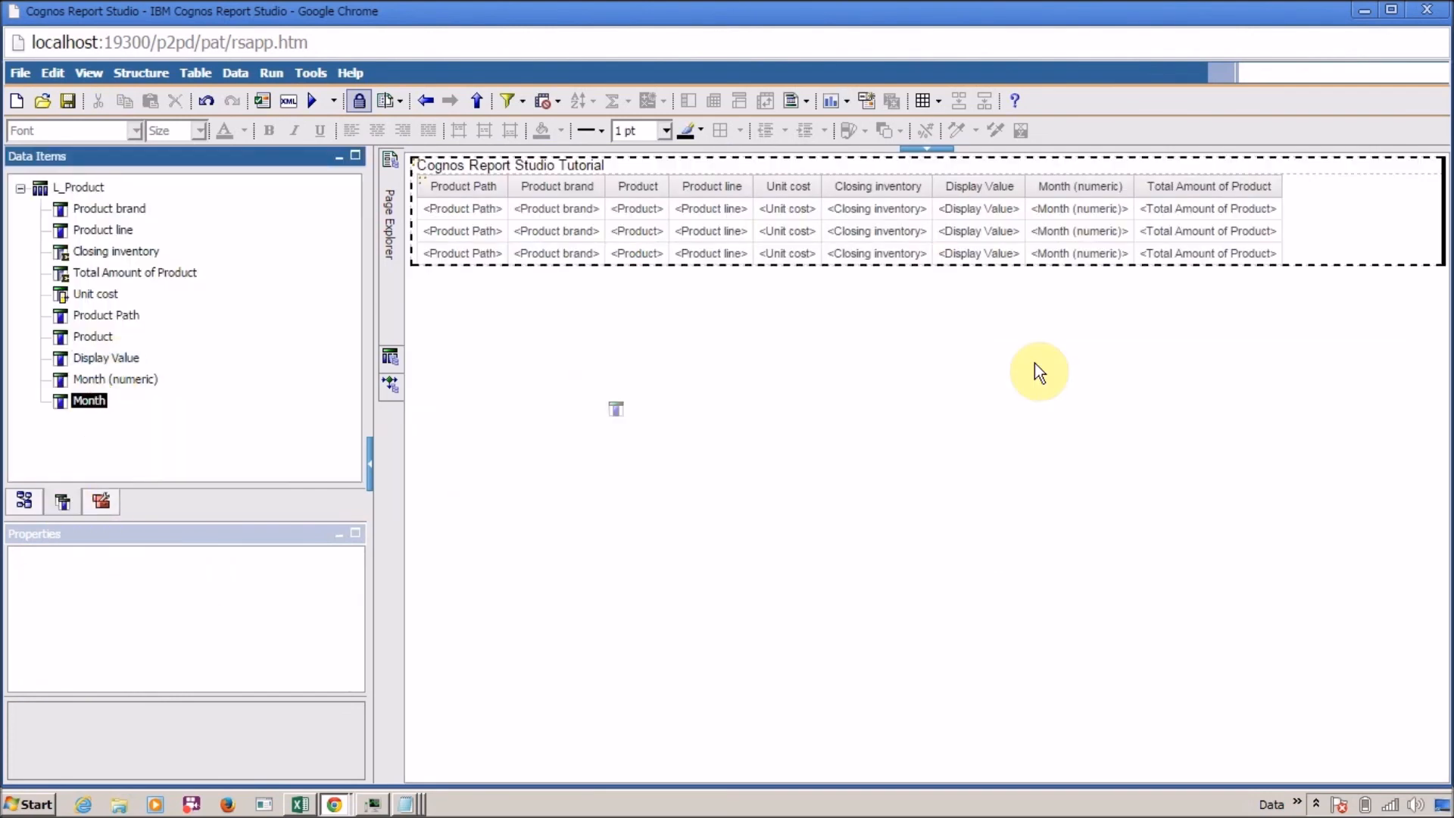
pyautogui.click(1144, 190)
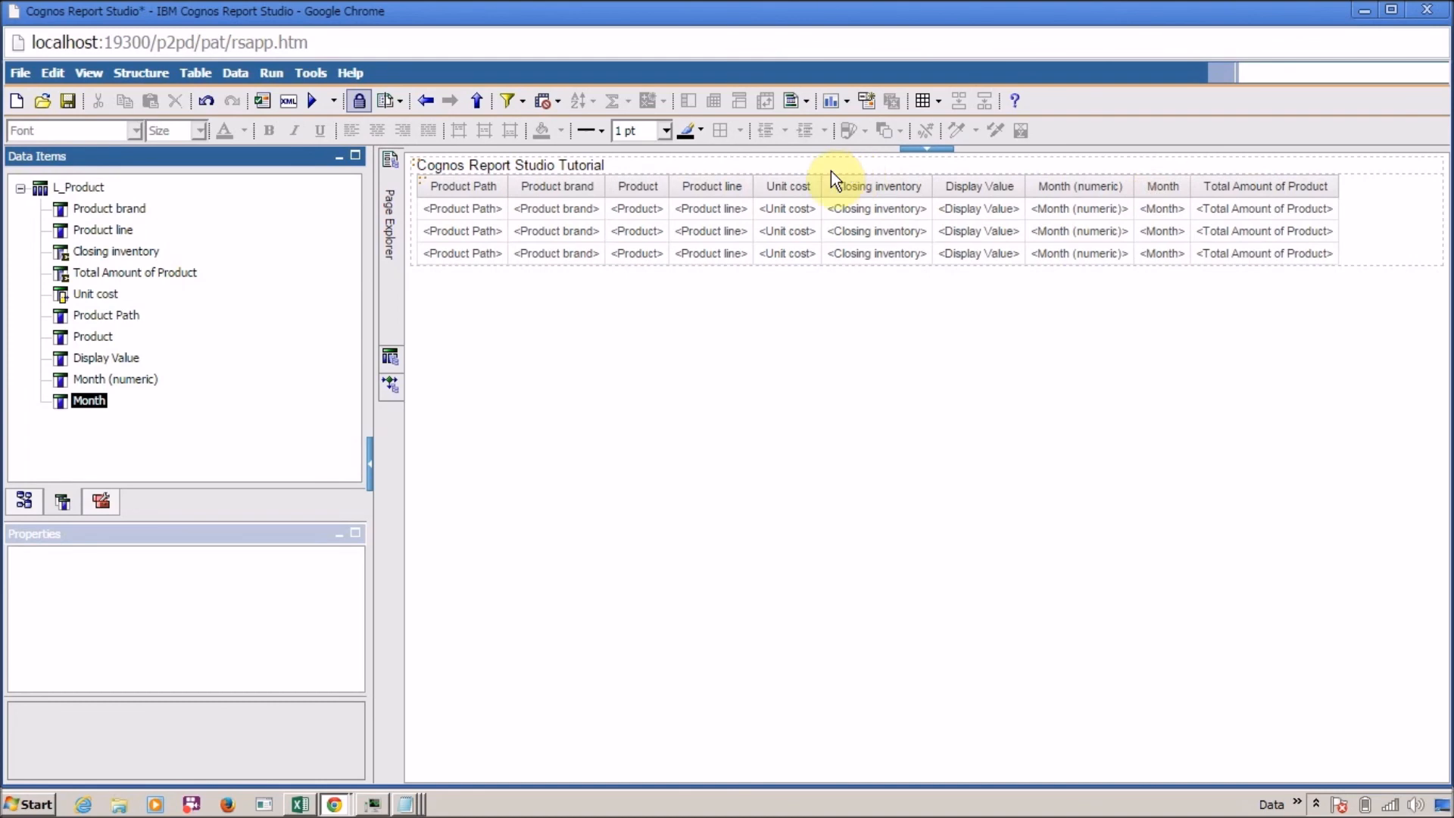
# Step: Run the report, compare the Month names with the Month (numeric) values, and return to the report design
pyautogui.click(306, 102)
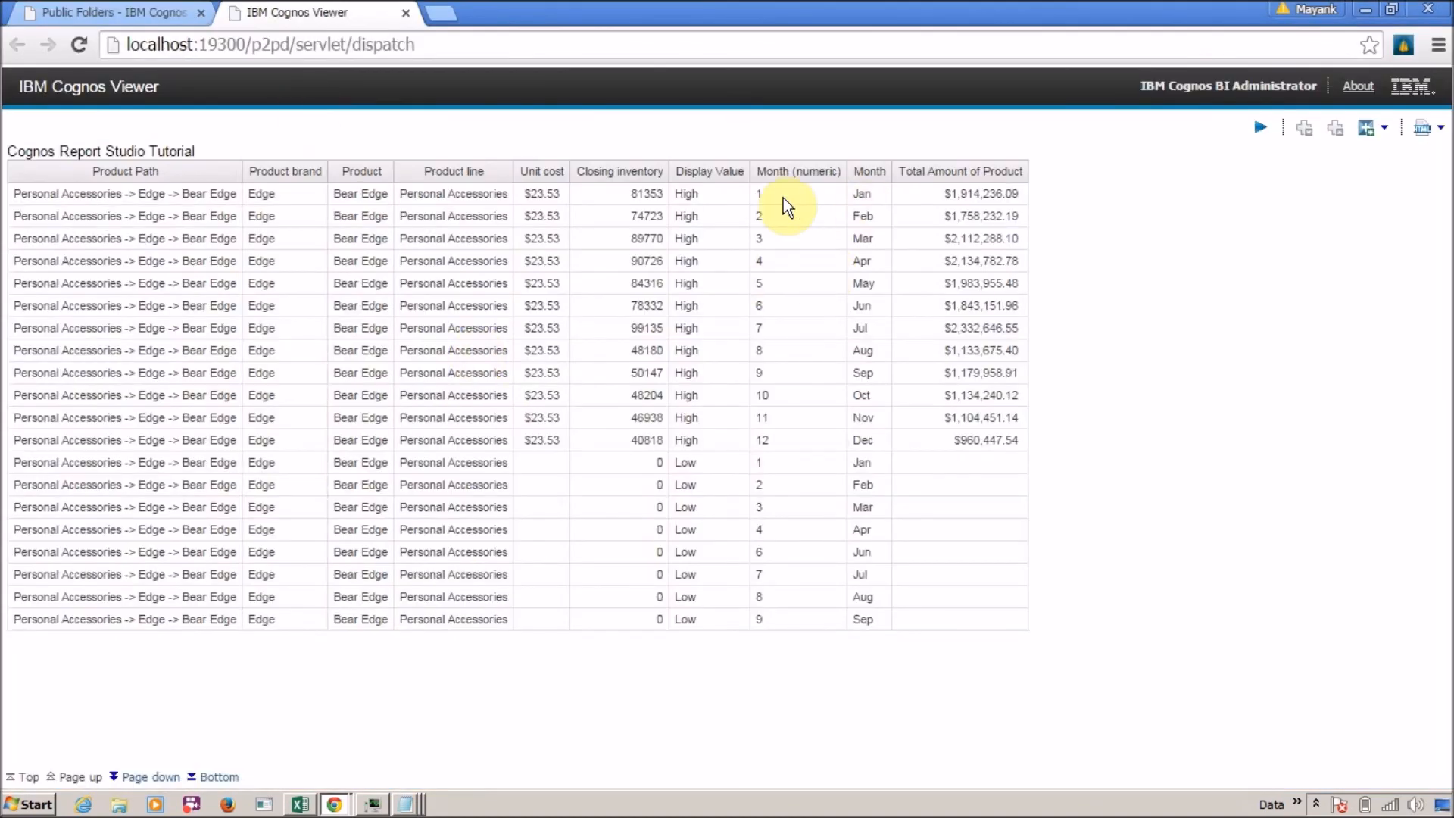
pyautogui.moveTo(747, 193); pyautogui.dragTo(858, 282)
pyautogui.click(852, 282)
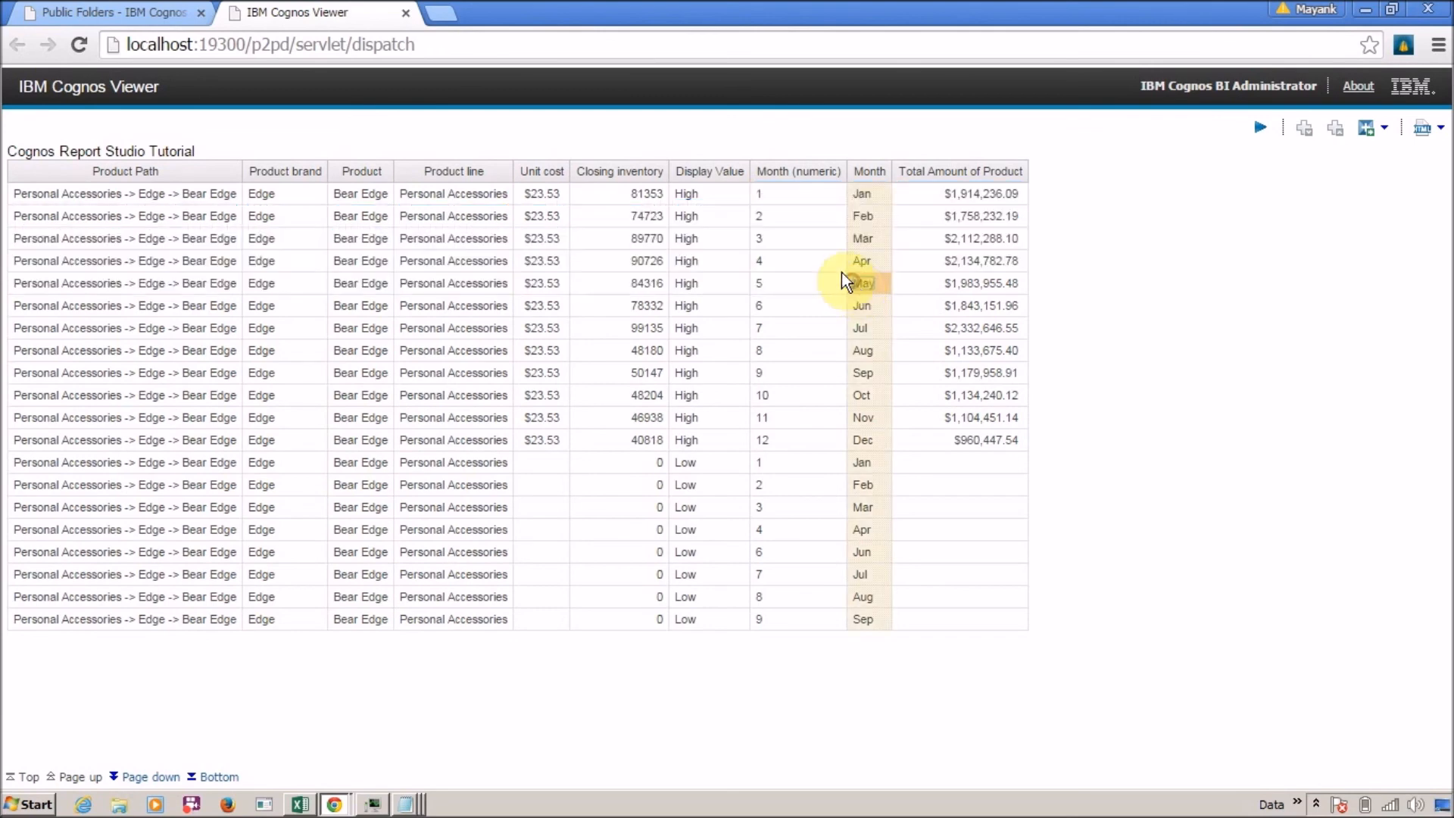
pyautogui.click(856, 201)
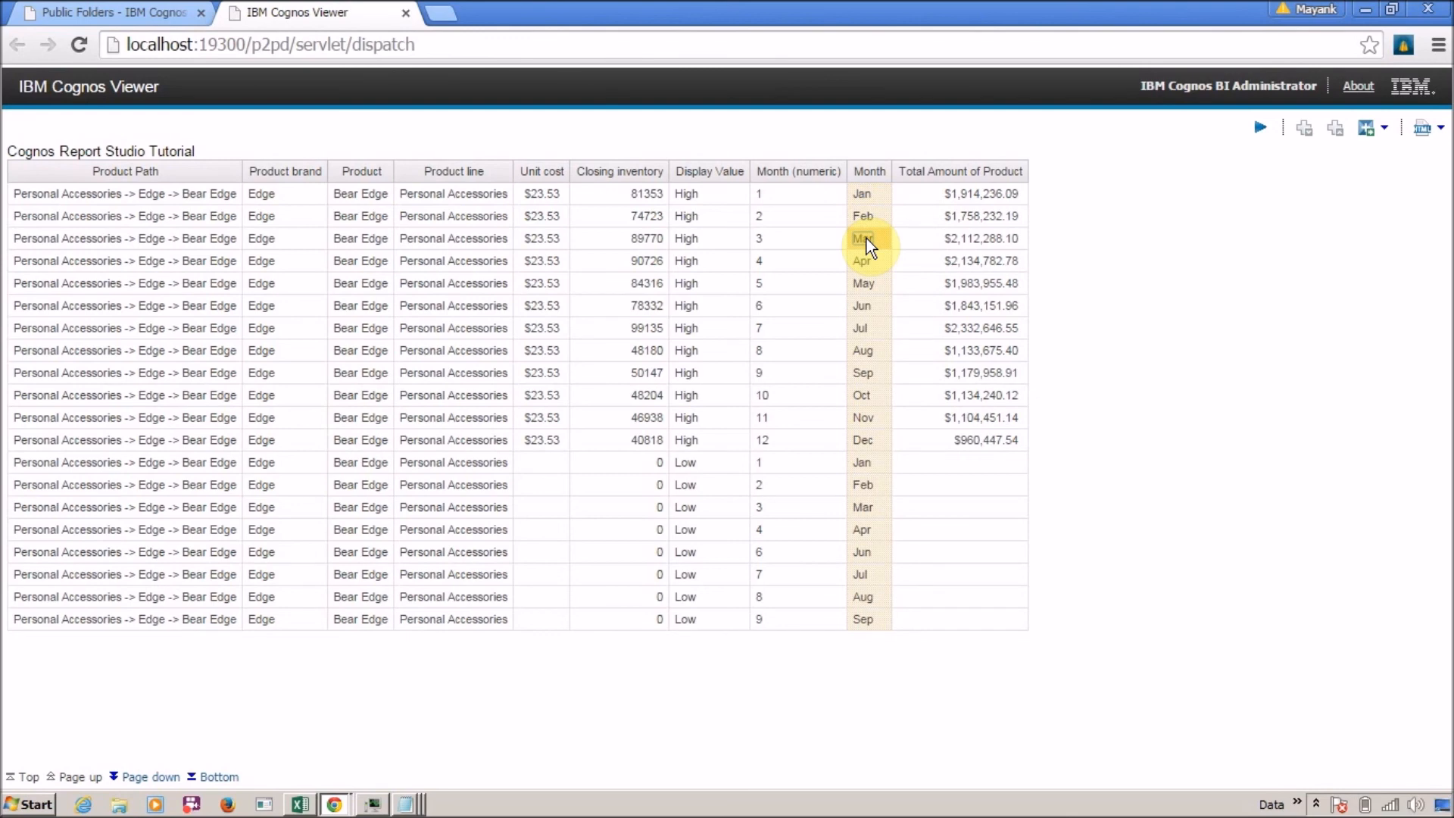
pyautogui.hotkey('alt', 'Tab')
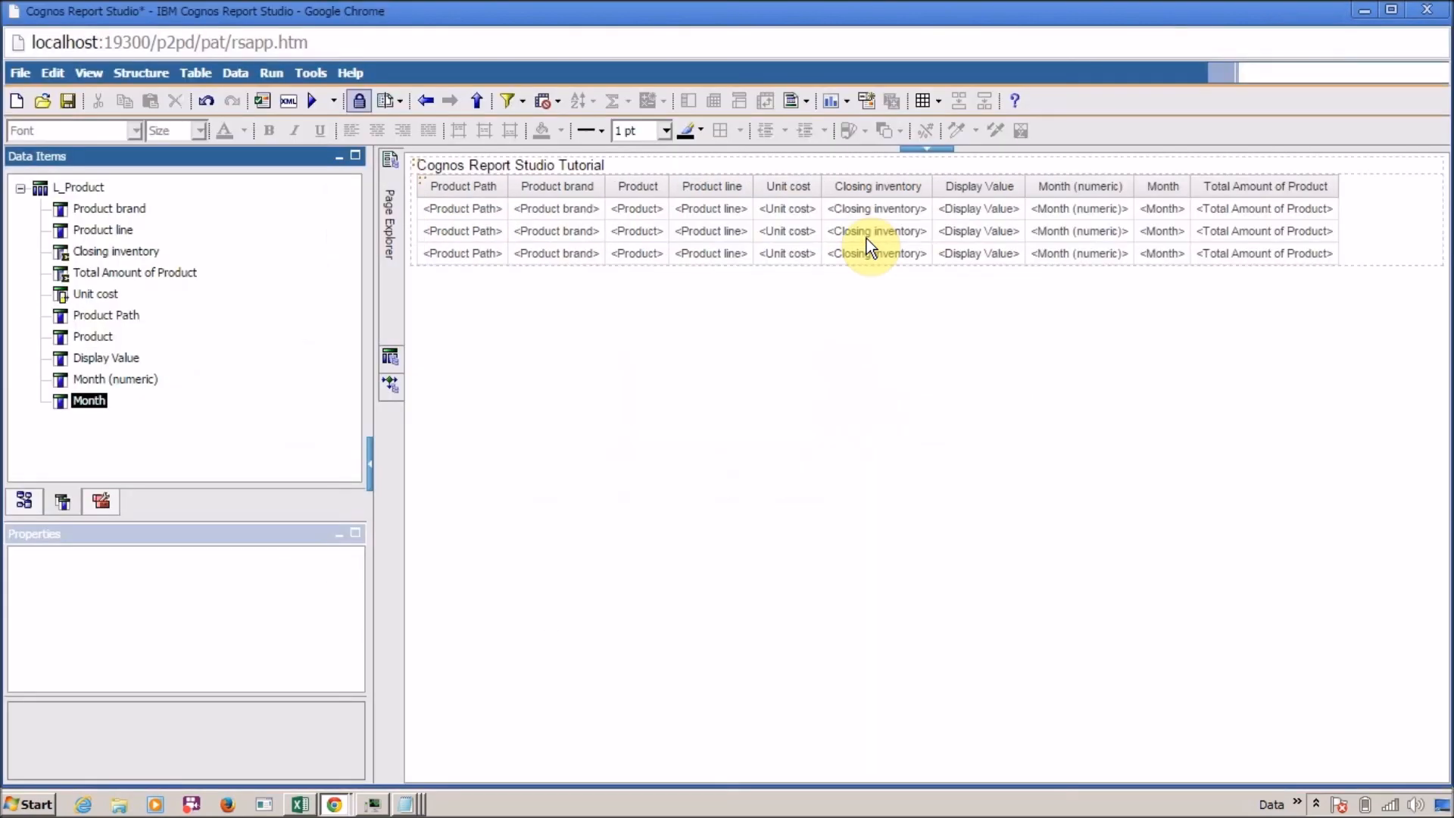
# Step: Add a new data item to the list's query with the expression 1+2-3*4/2+1-3*4
pyautogui.rightClick(866, 239)
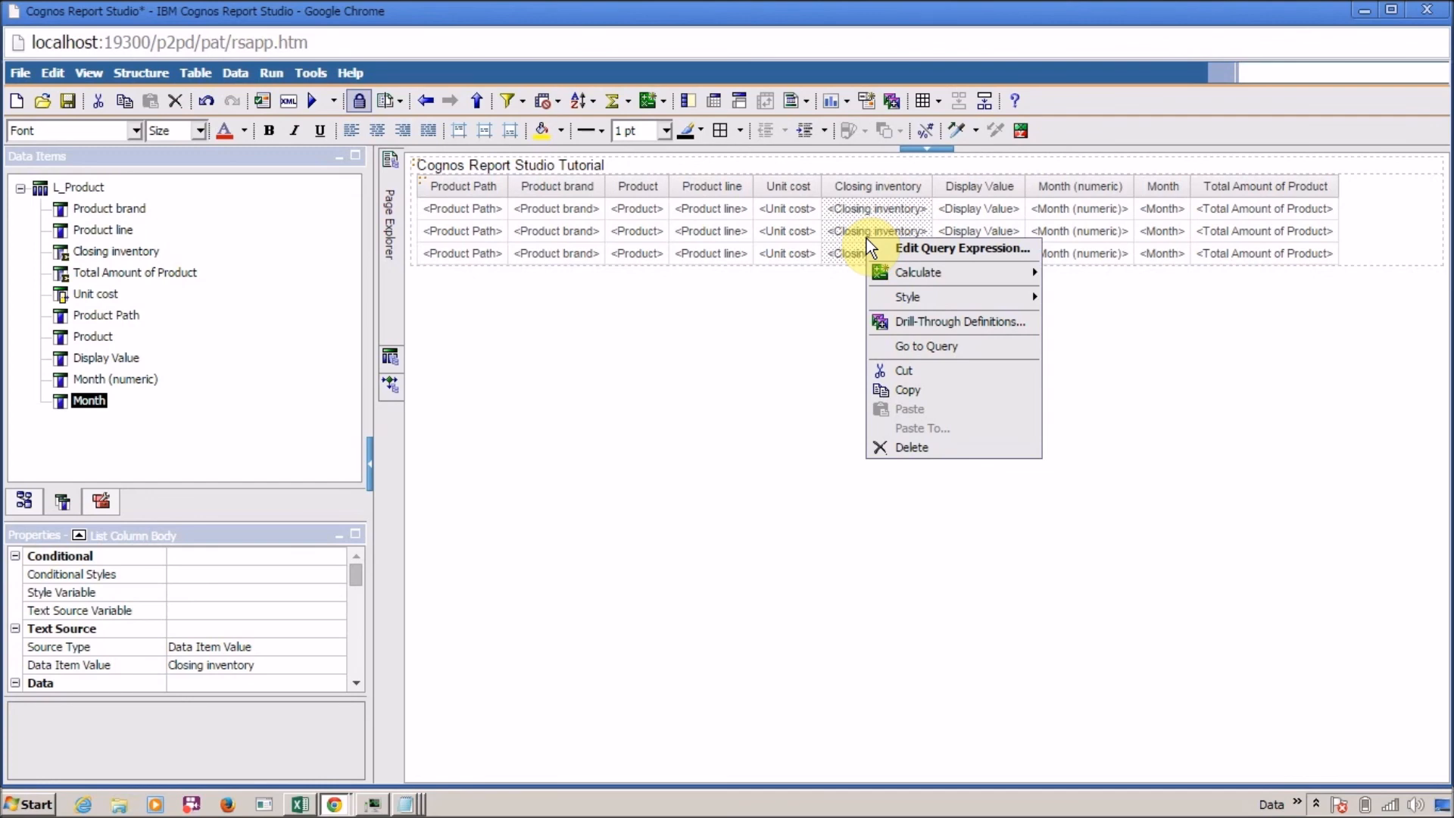
pyautogui.click(712, 246)
pyautogui.rightClick(642, 244)
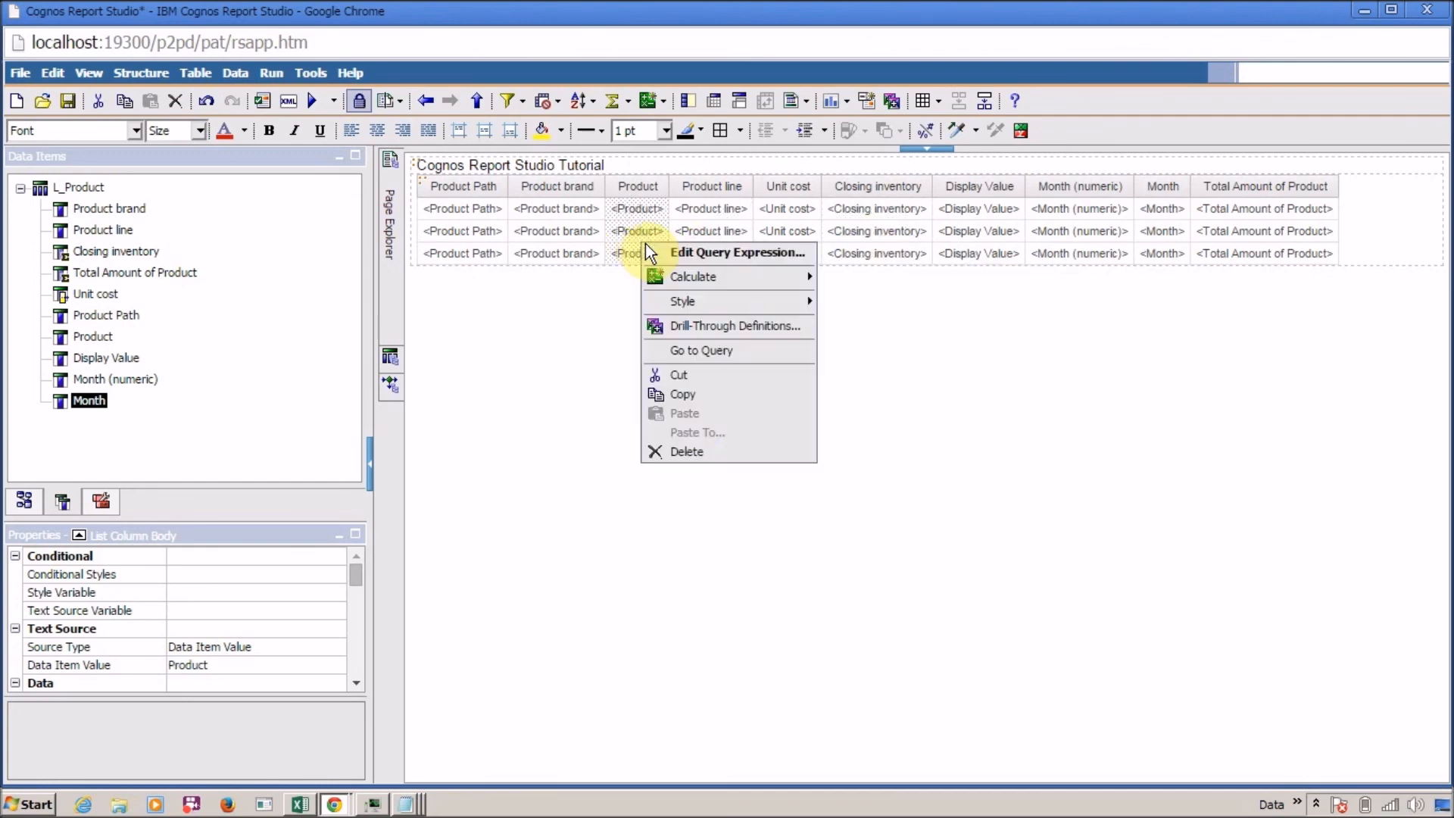
pyautogui.click(692, 351)
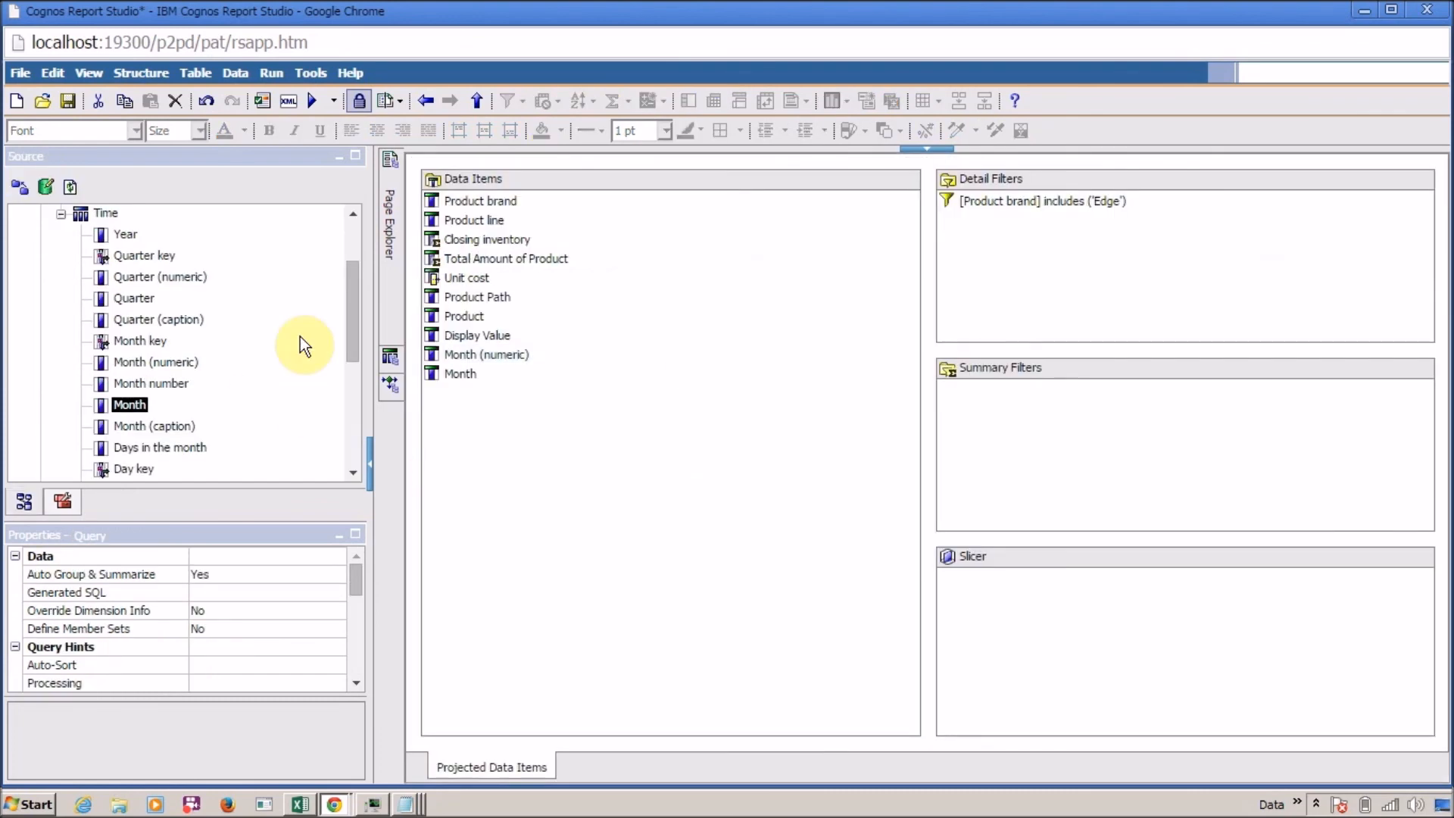
pyautogui.click(61, 501)
pyautogui.moveTo(73, 237); pyautogui.dragTo(479, 484)
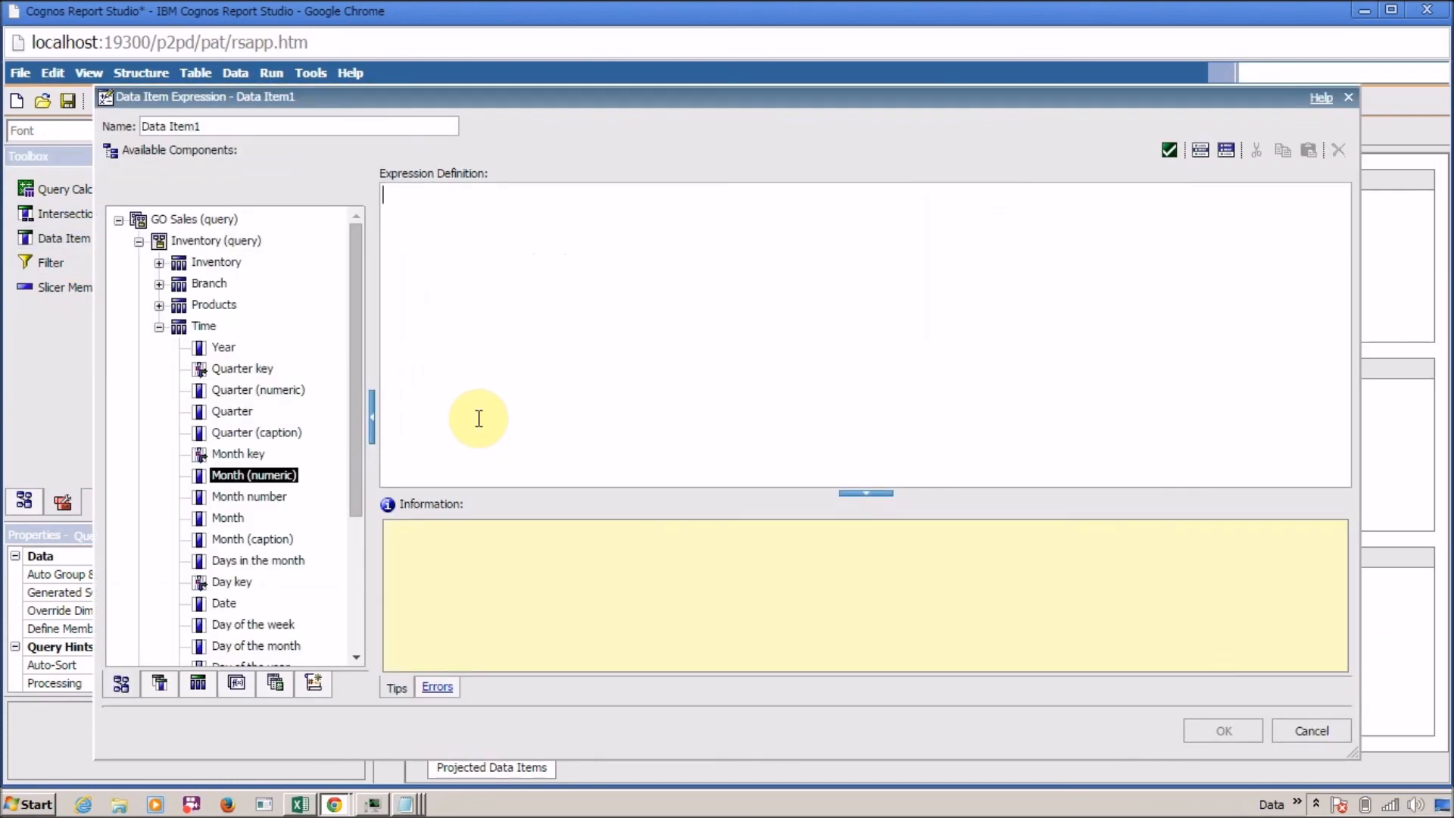
pyautogui.write('+')
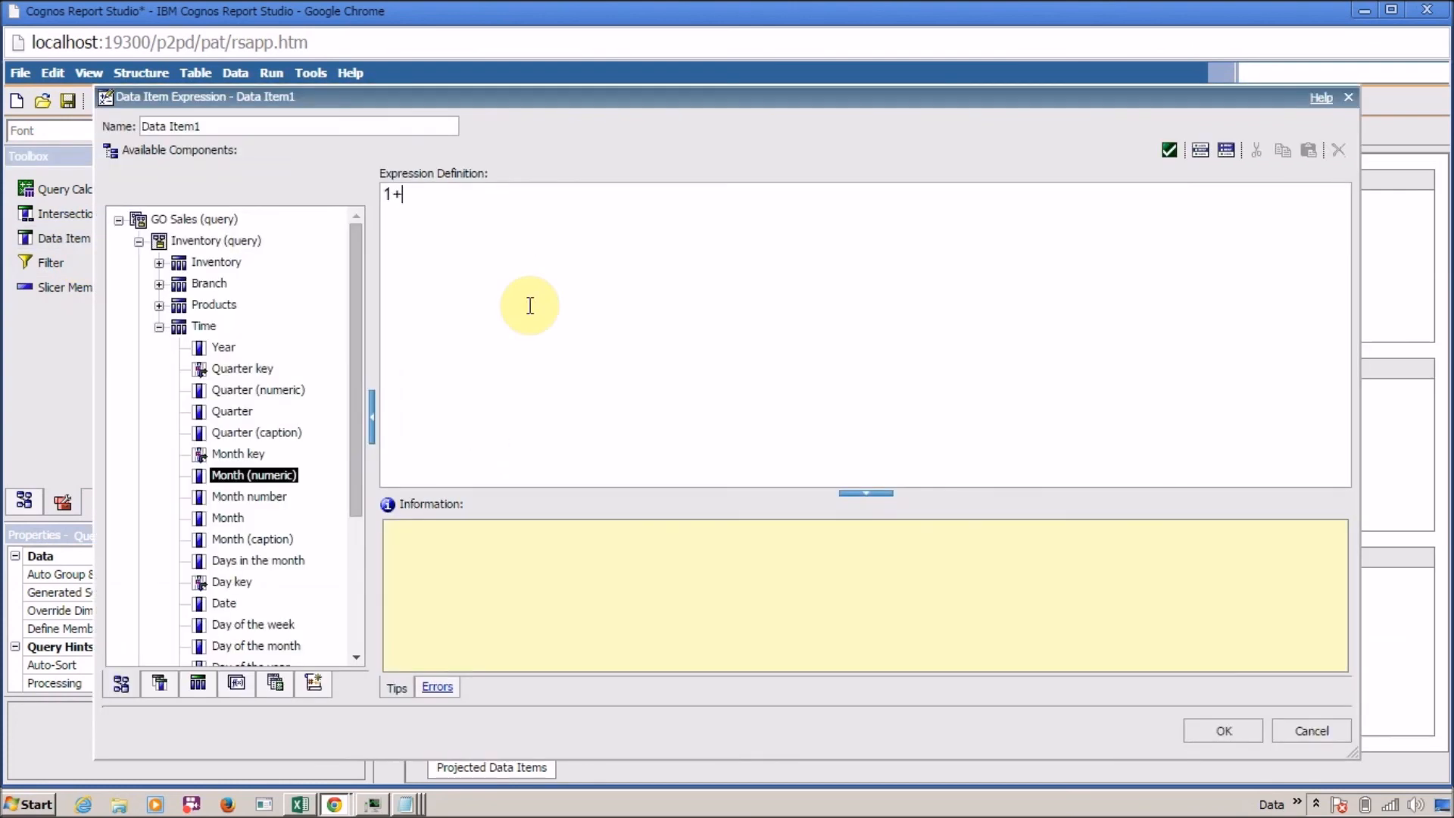
pyautogui.write('2-3*4/2+1-3*4')
pyautogui.hotkey('ctrl', 'a')
pyautogui.click(1202, 729)
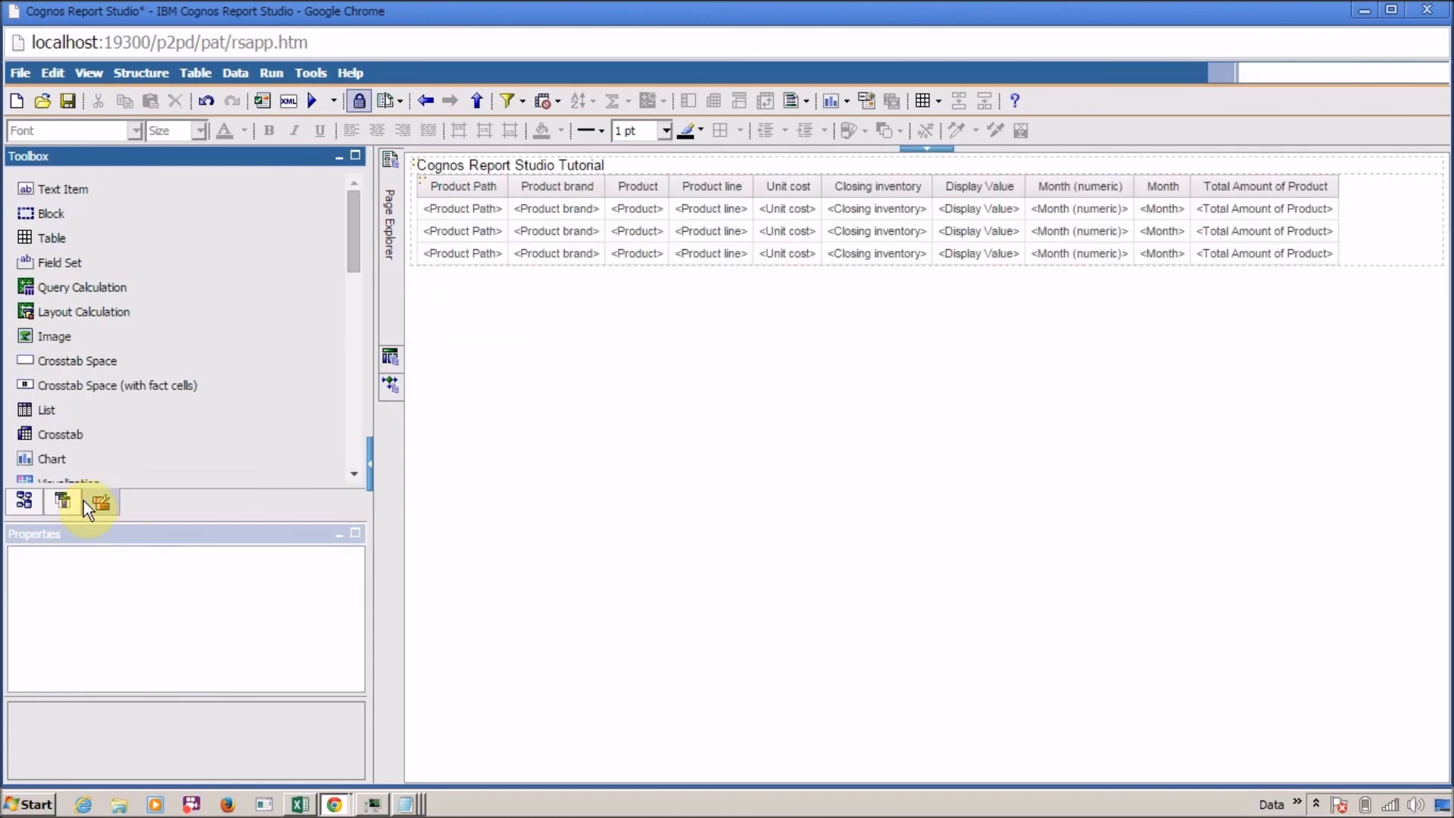
# Step: Insert Data Item1 as the last list column after Total Amount of Product and run the report
pyautogui.click(76, 501)
pyautogui.moveTo(916, 217); pyautogui.dragTo(1307, 201)
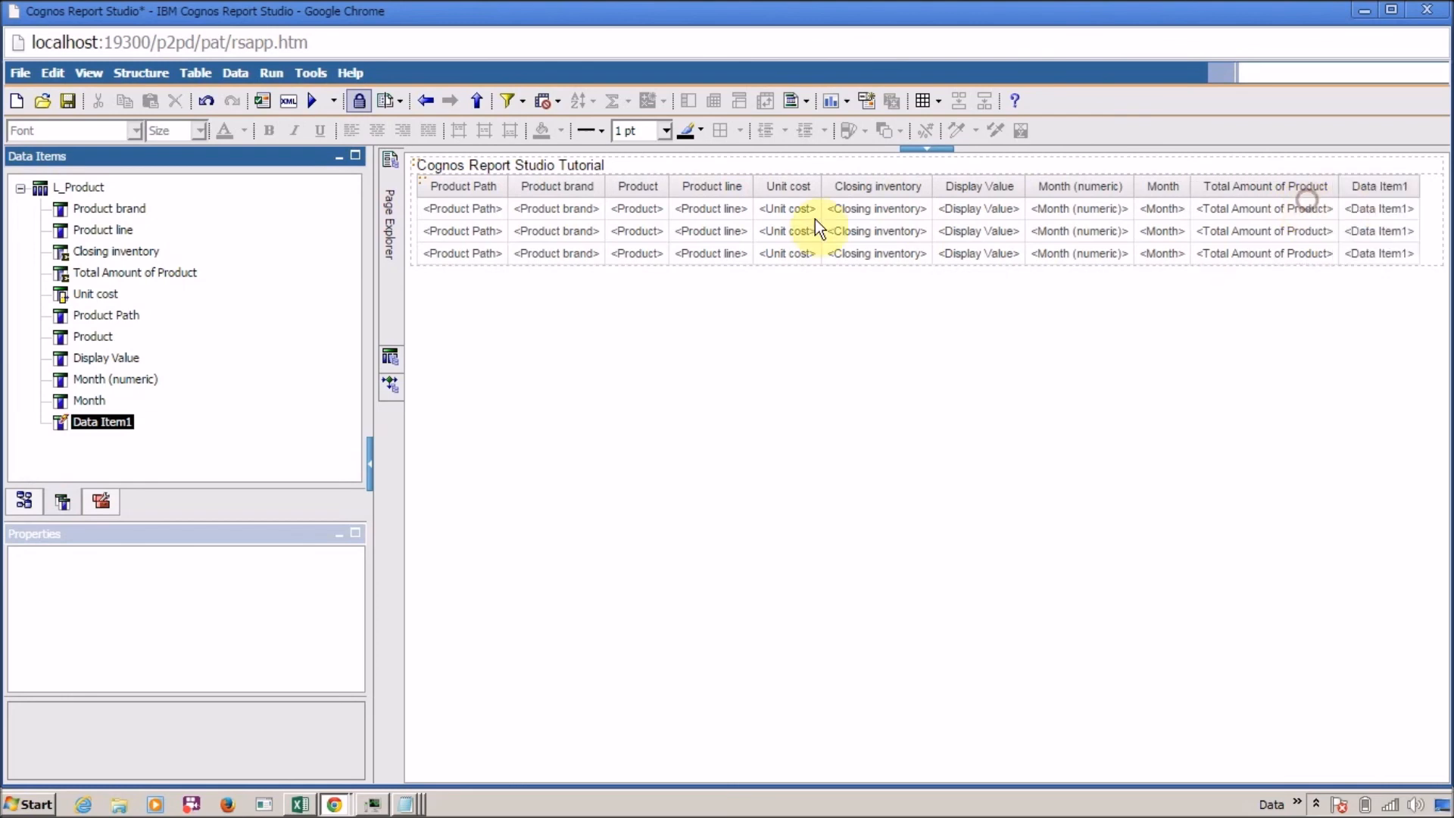
pyautogui.click(313, 101)
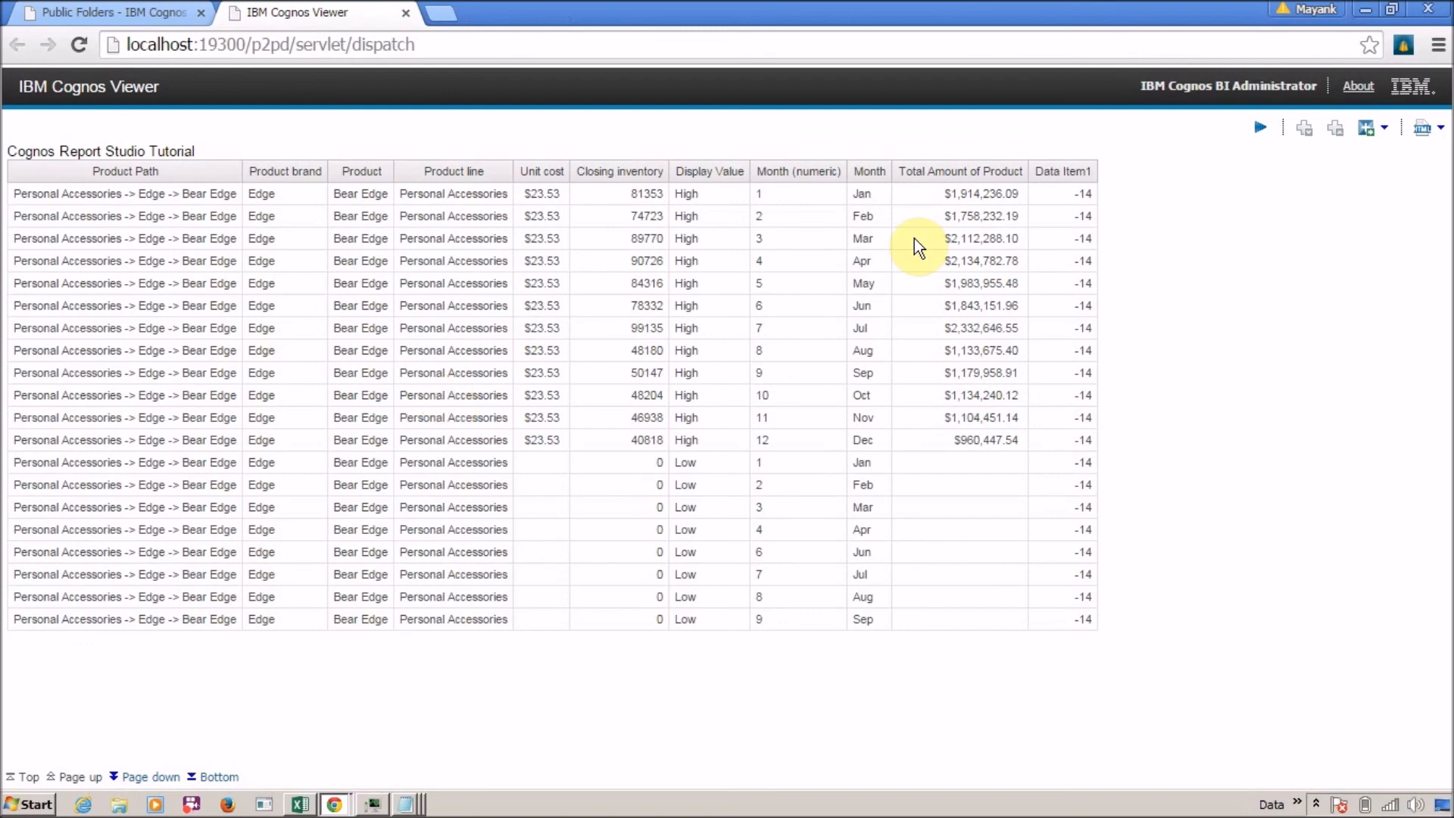
# Step: Examine the Data Item1 values in the report output and return to the report design
pyautogui.moveTo(1074, 194); pyautogui.dragTo(1113, 418)
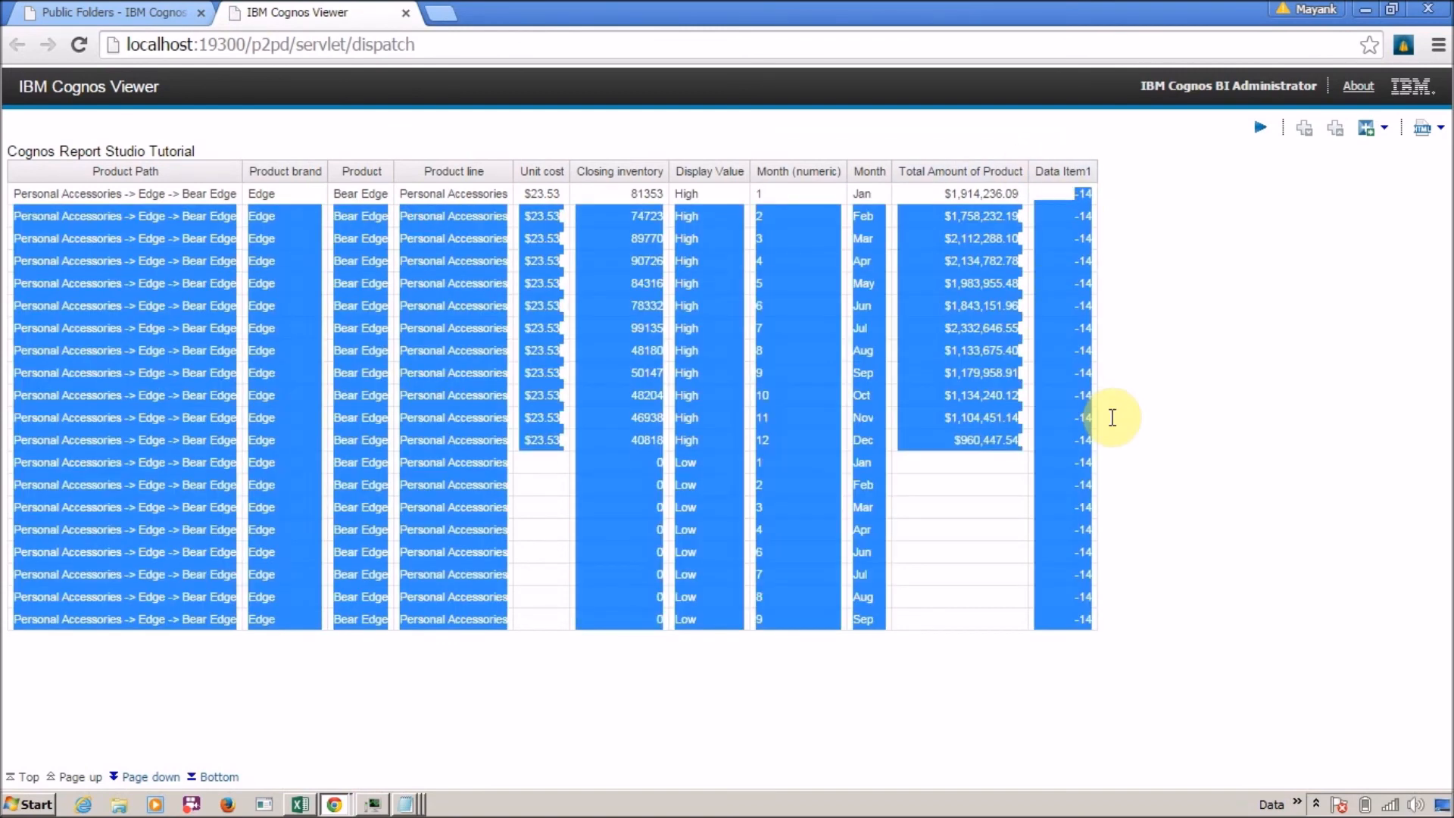
pyautogui.click(1112, 419)
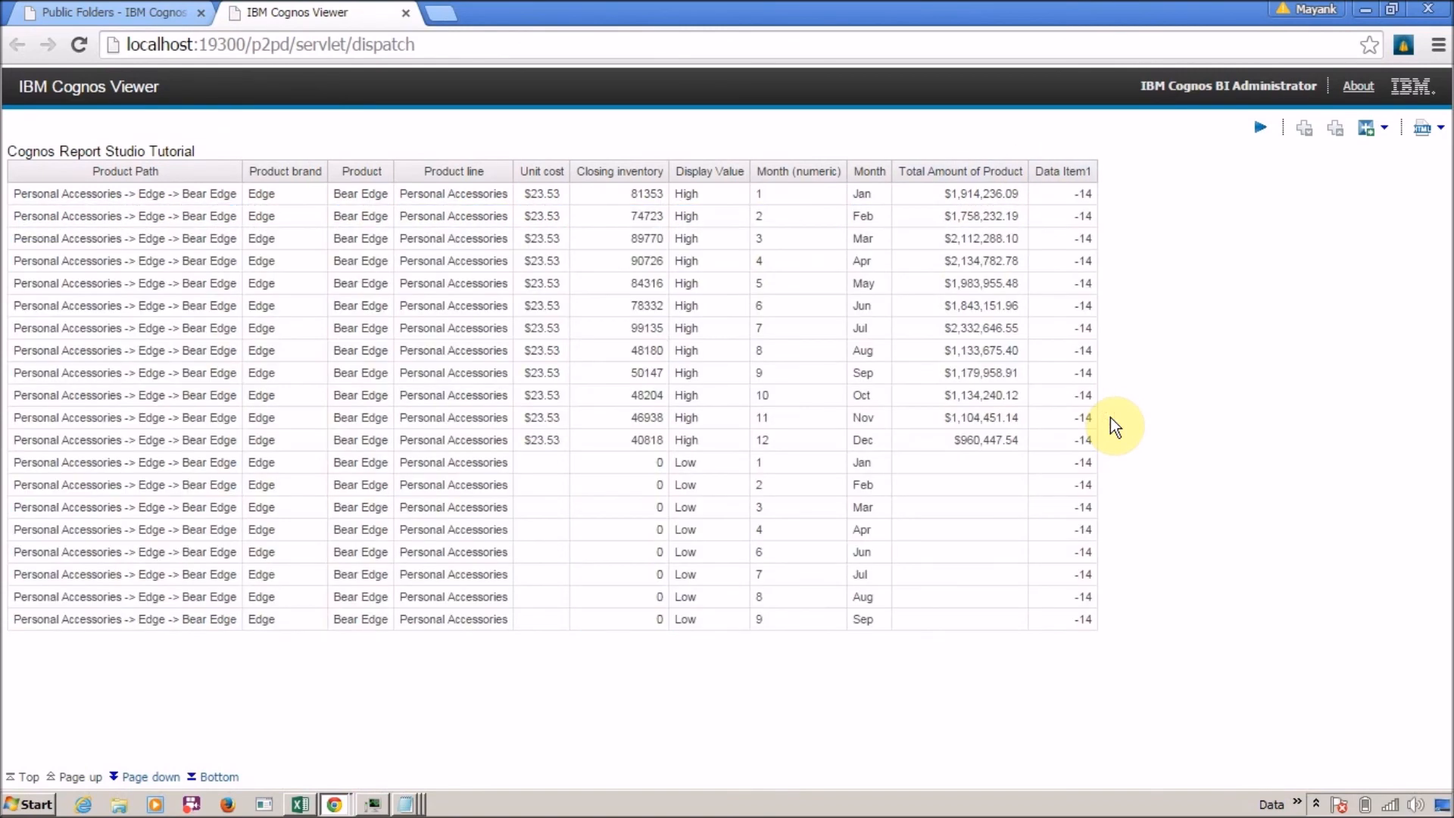
pyautogui.hotkey('alt', 'Tab')
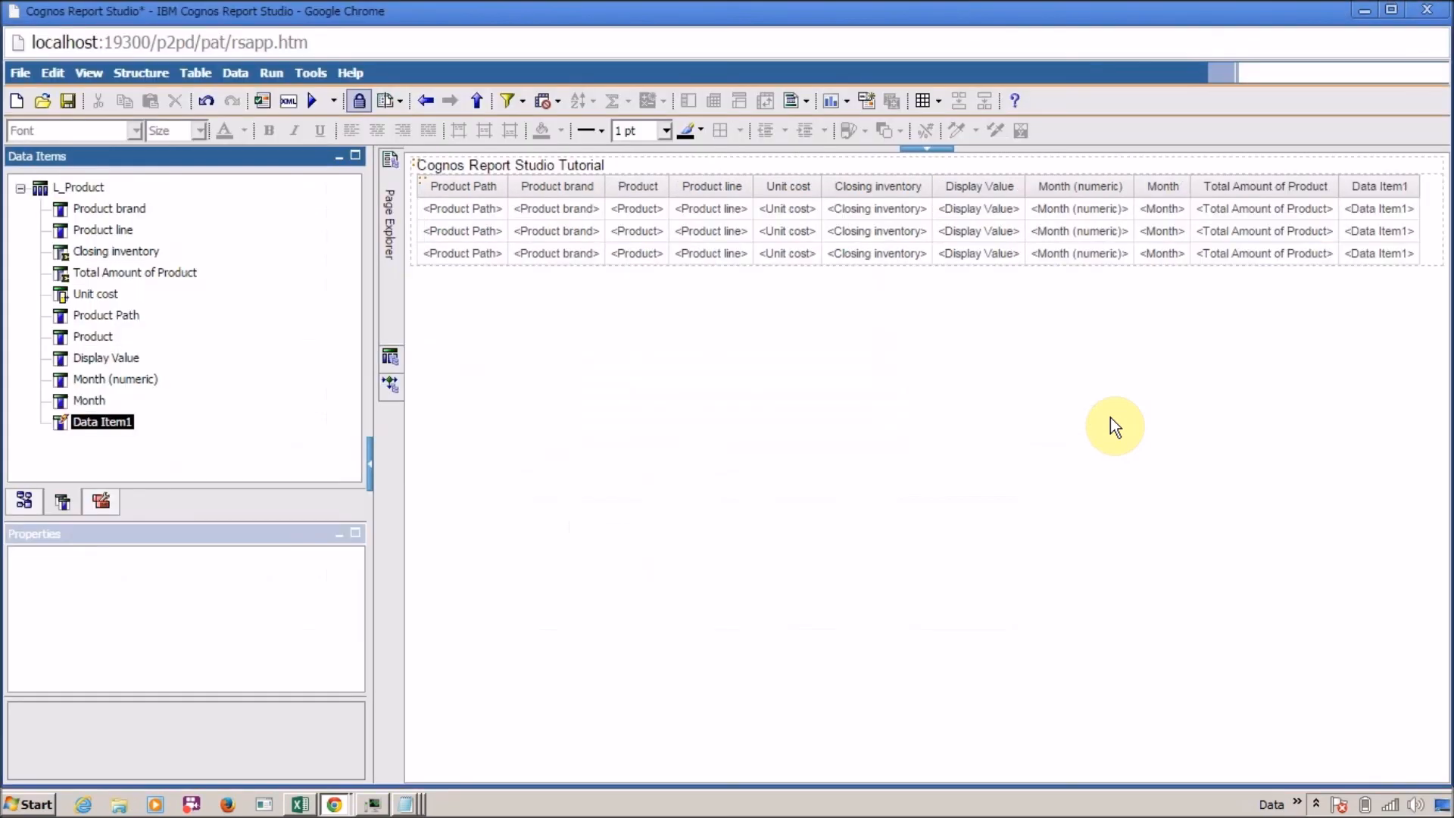
# Step: Open the expression of Data Item1 in the list's query for editing
pyautogui.click(1037, 215)
pyautogui.rightClick(1038, 215)
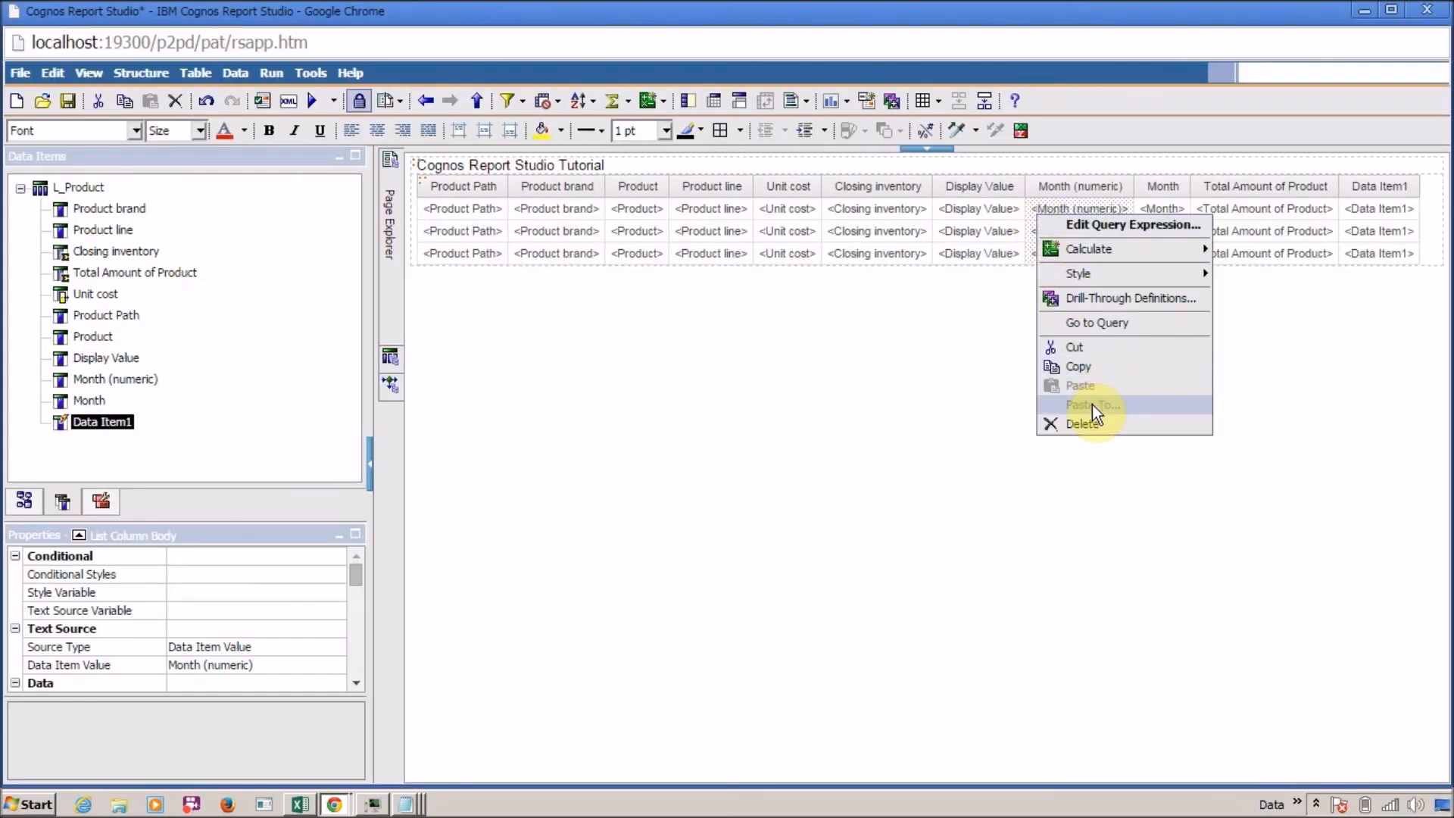
pyautogui.click(1092, 326)
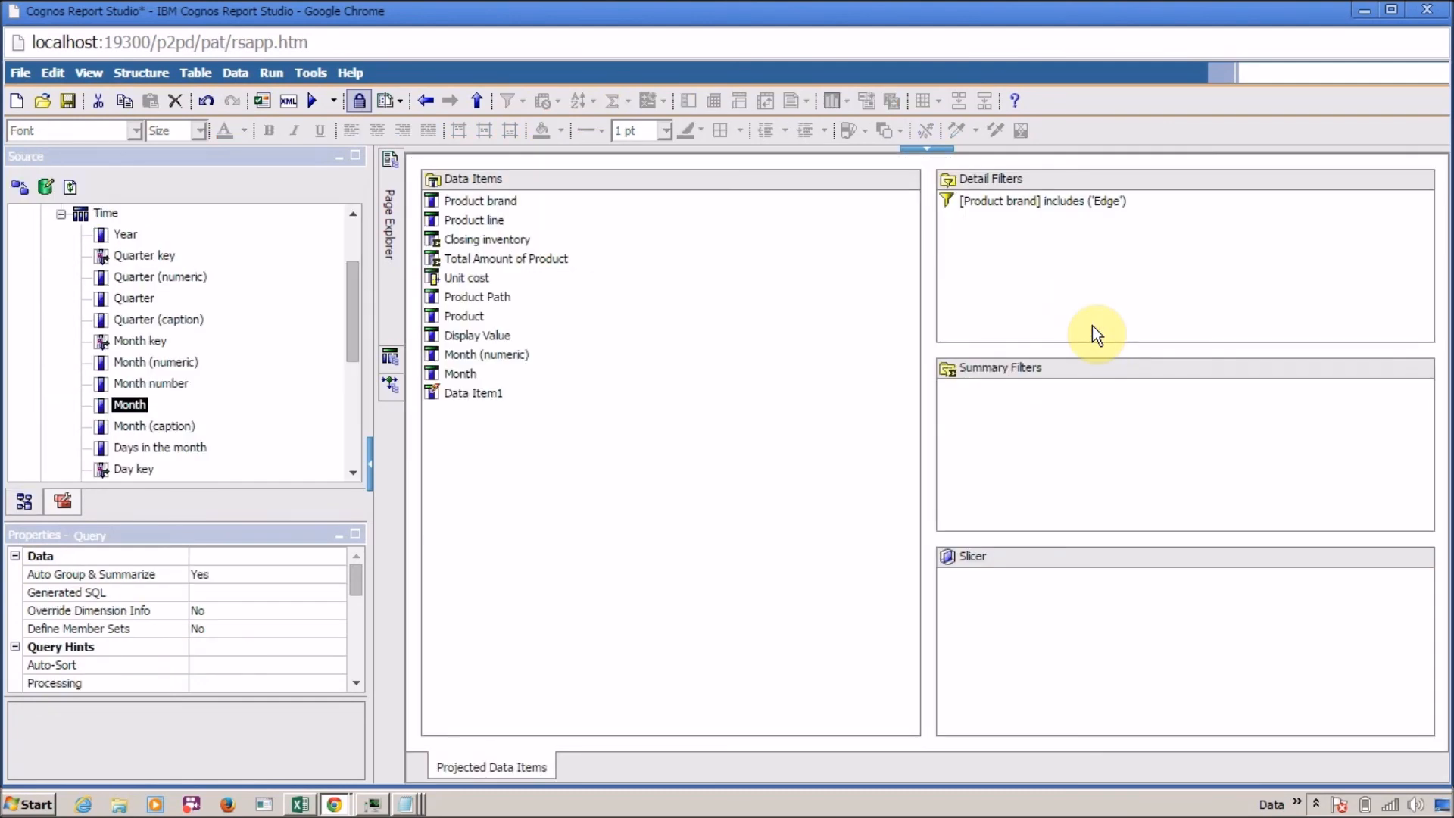
pyautogui.click(558, 398)
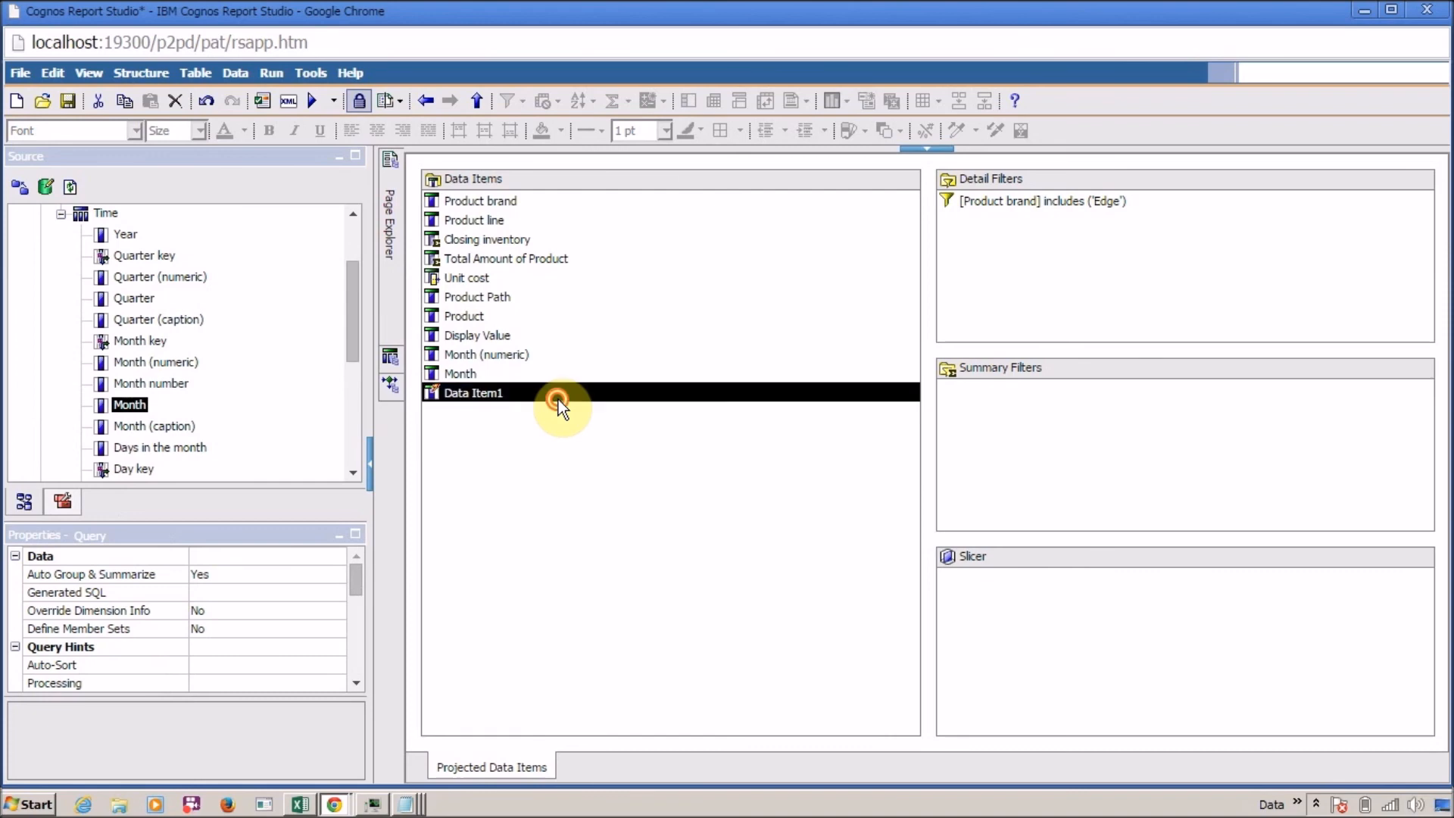
pyautogui.doubleClick(558, 399)
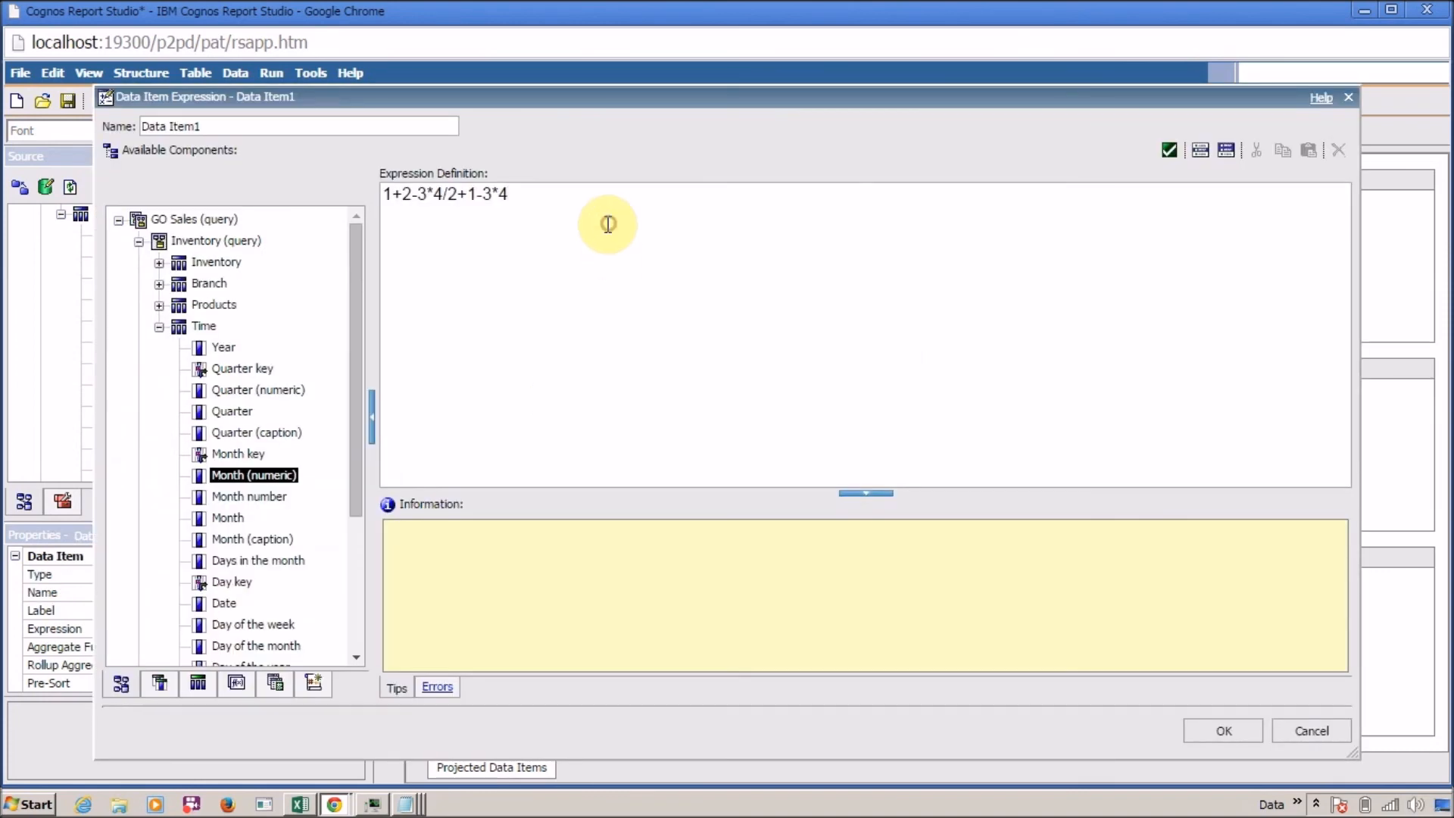